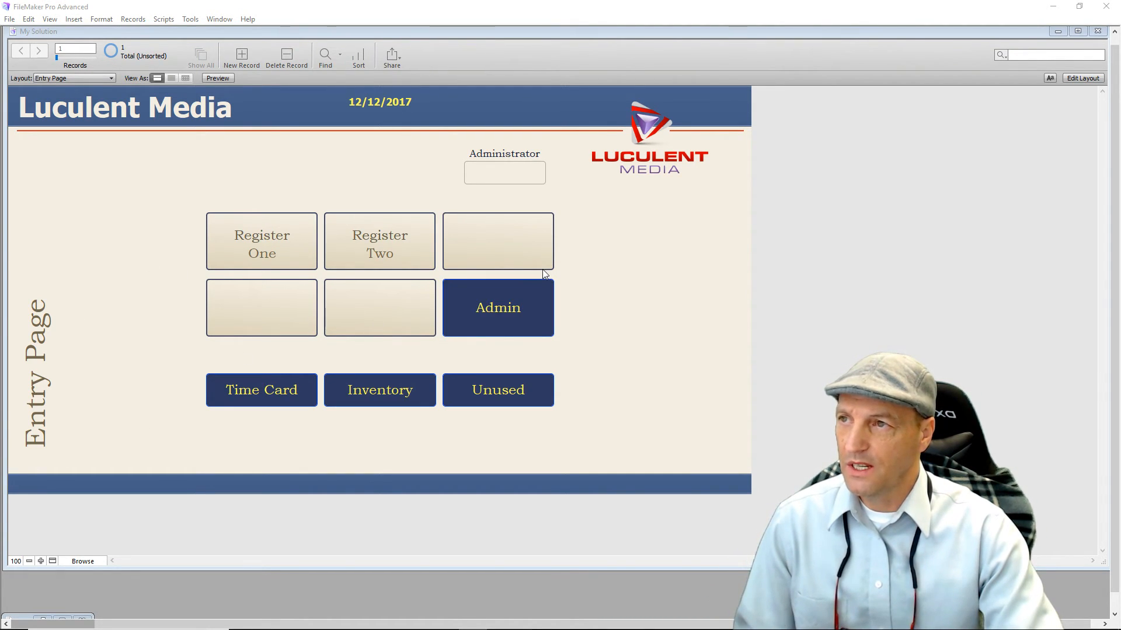
# Put the Entry Page into Layout mode and open the Manage menu in the toolbar.
pyautogui.click(1081, 79)
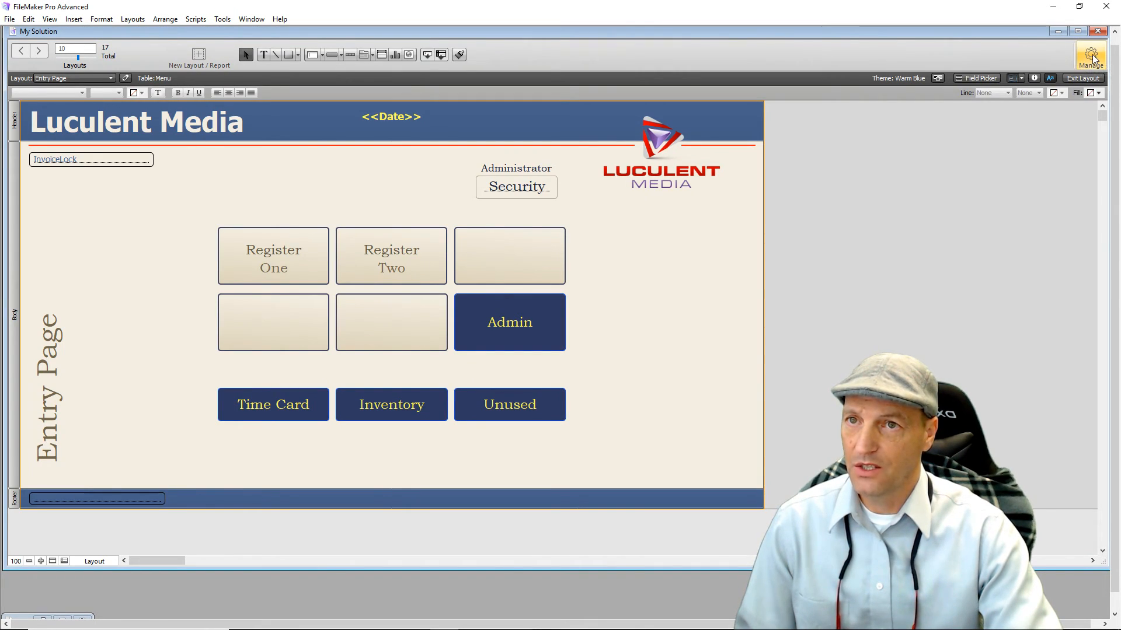
pyautogui.click(1092, 58)
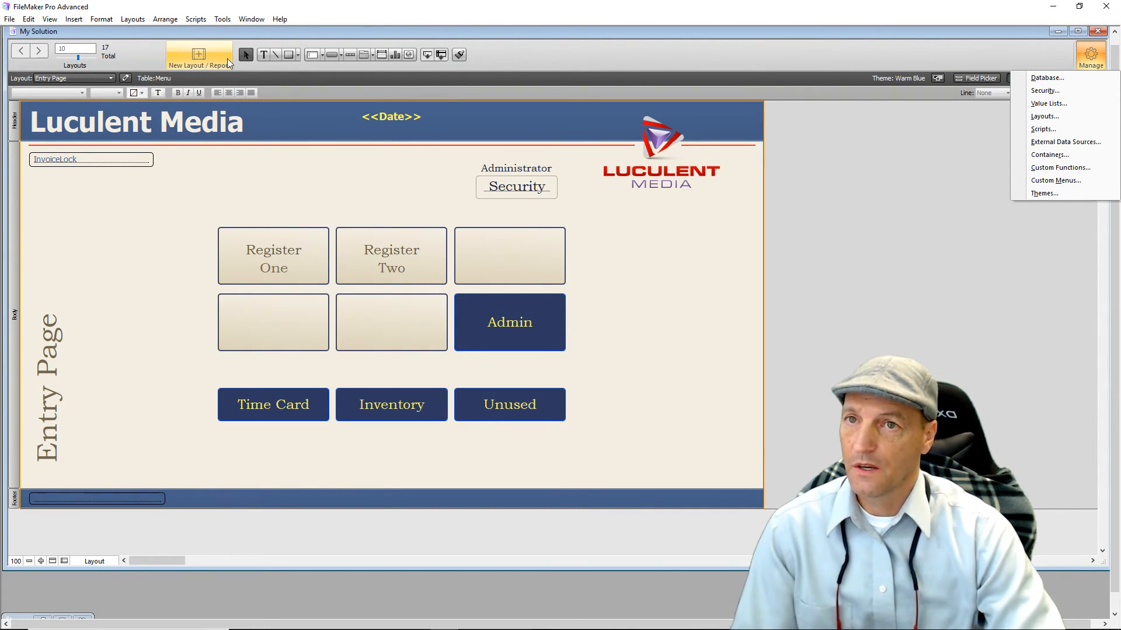
pyautogui.click(150, 94)
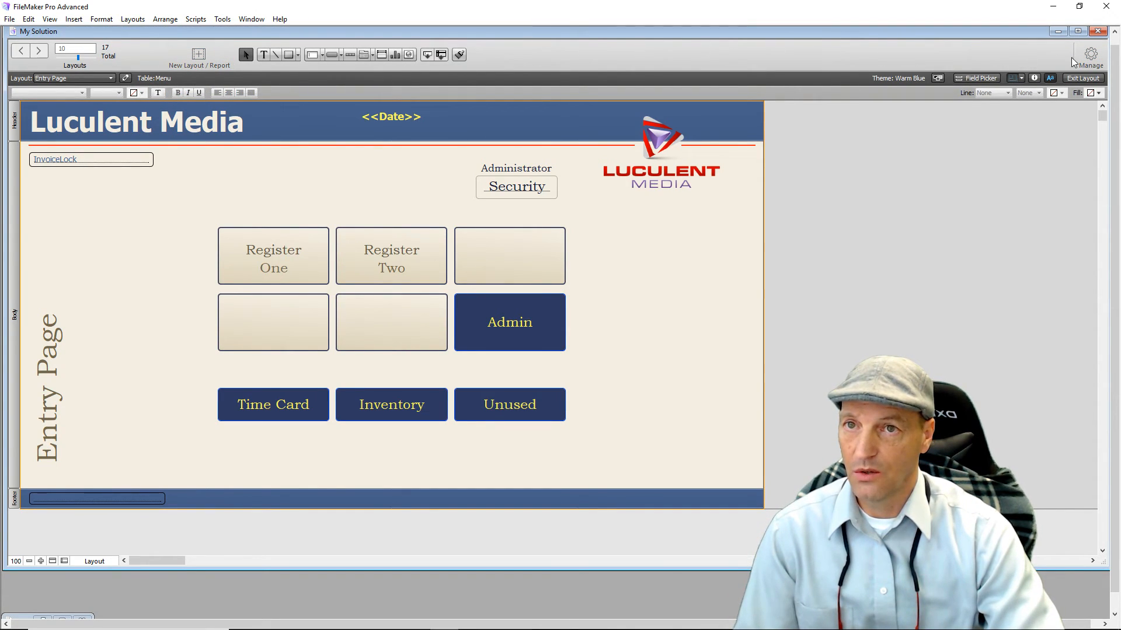
pyautogui.click(1090, 56)
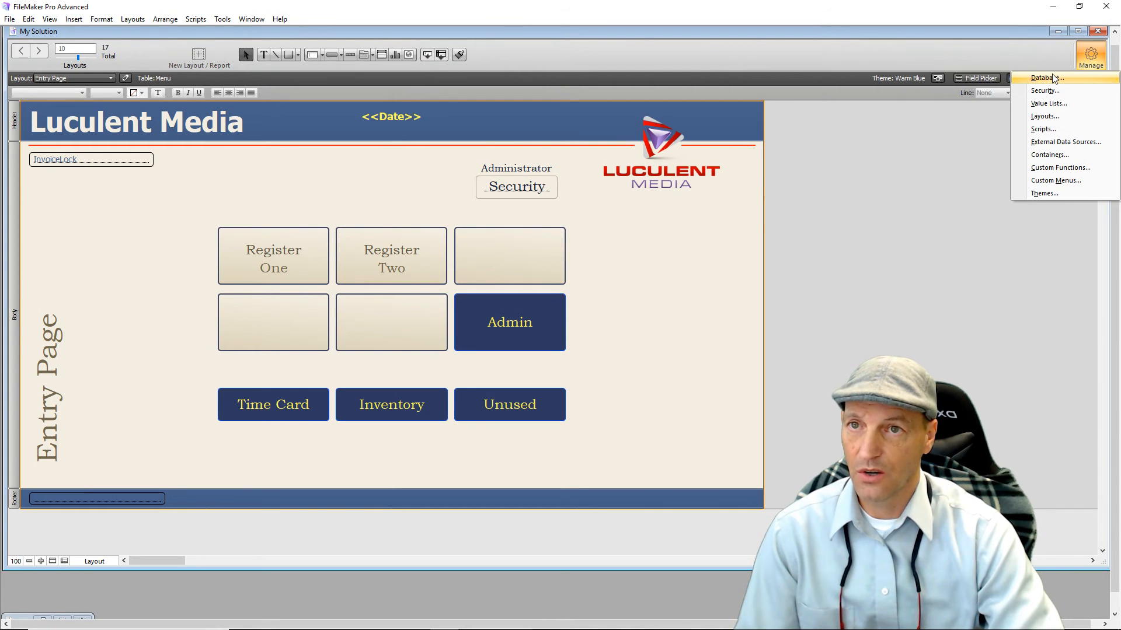
# Create a Number field named 'Error Box' in the Menu table and close Manage Database.
pyautogui.click(1053, 78)
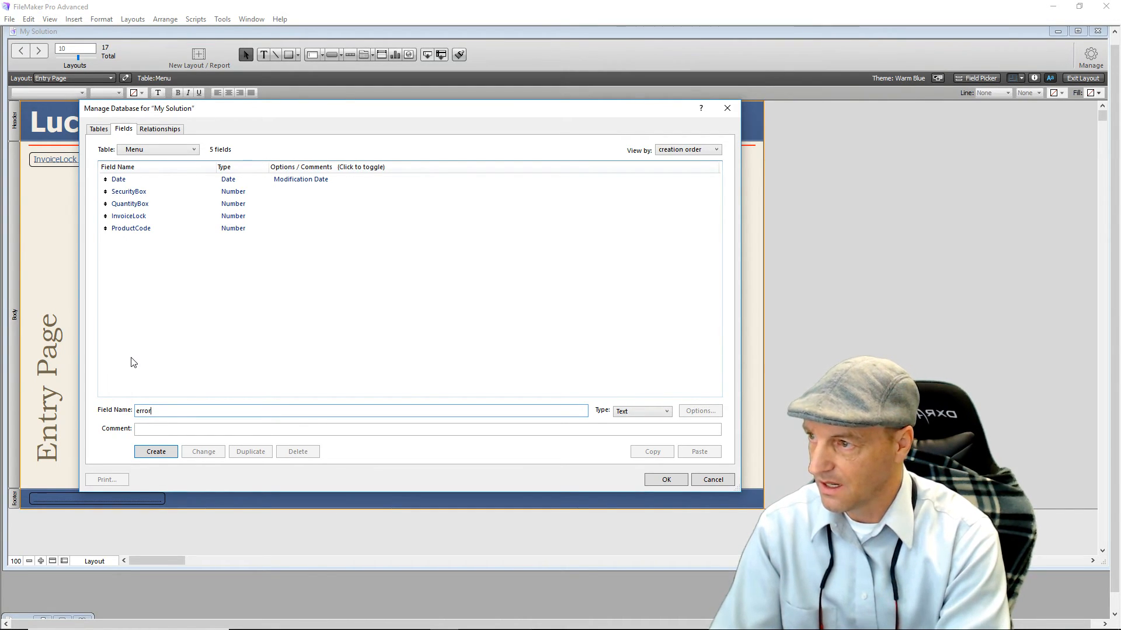
pyautogui.write('ror')
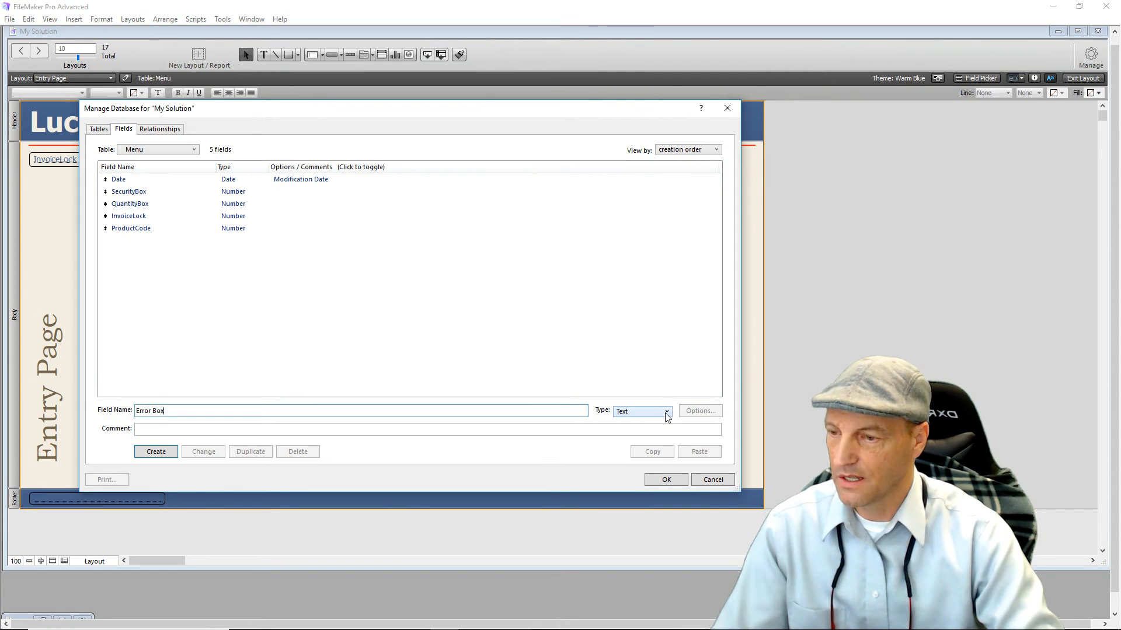
pyautogui.hotkey('ctrl', 'n')
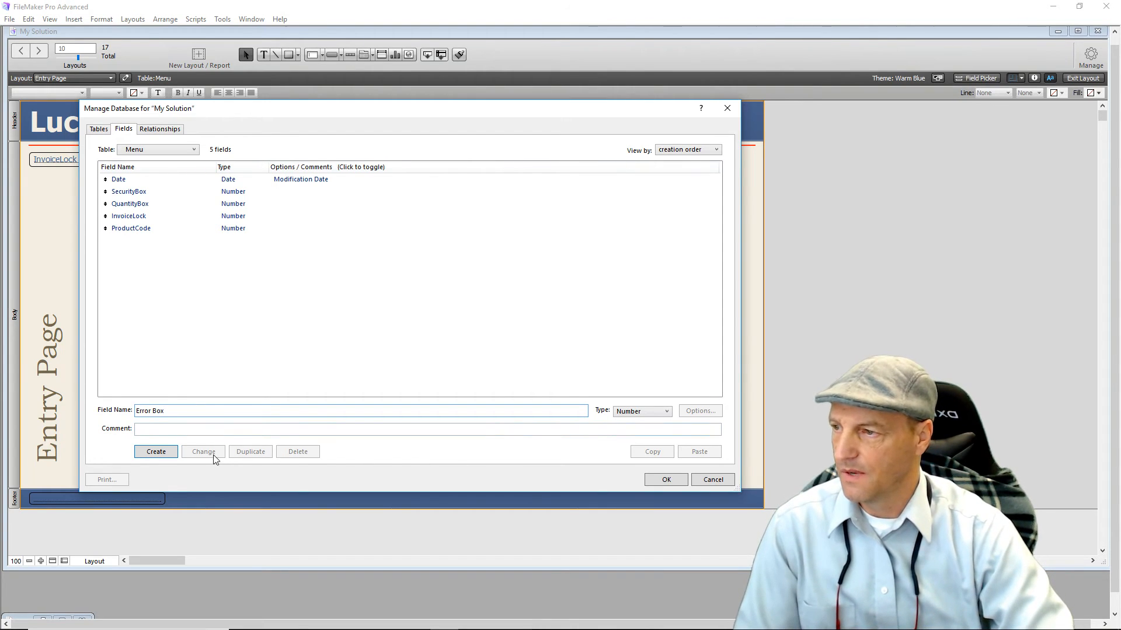
pyautogui.click(156, 452)
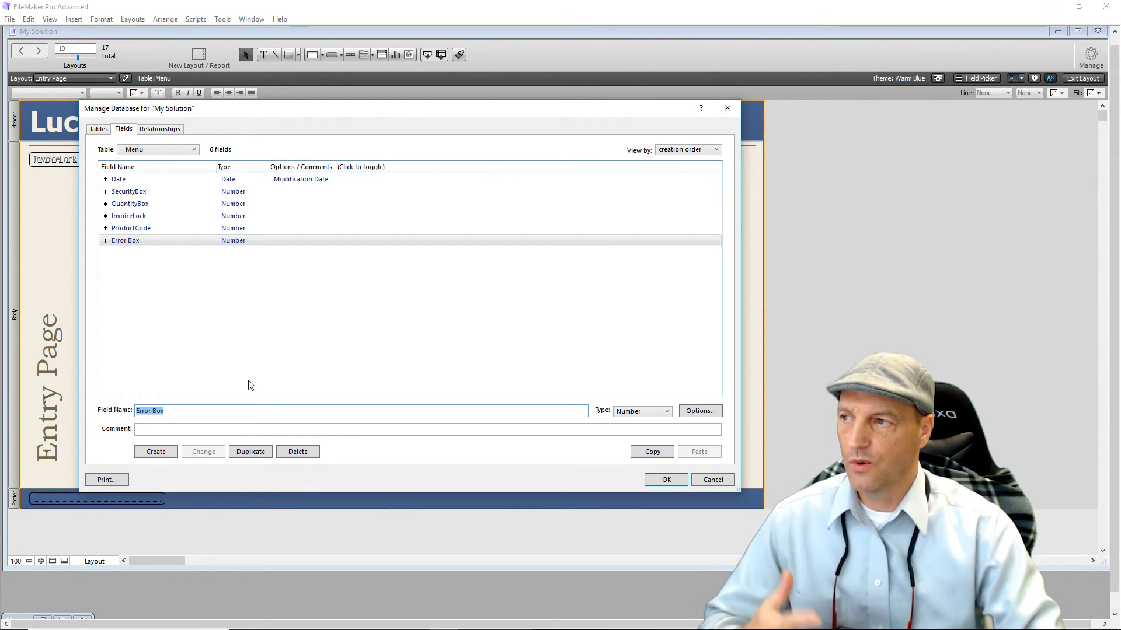
pyautogui.click(666, 480)
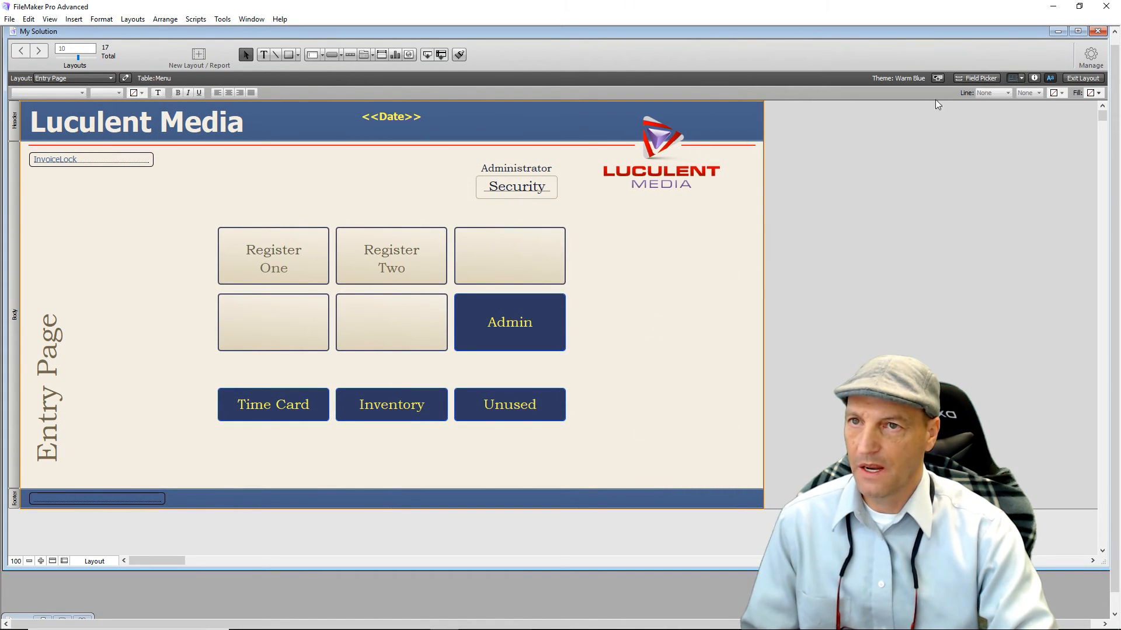
# Drag the Error Box field from the Field Picker into the Entry Page footer.
pyautogui.click(984, 79)
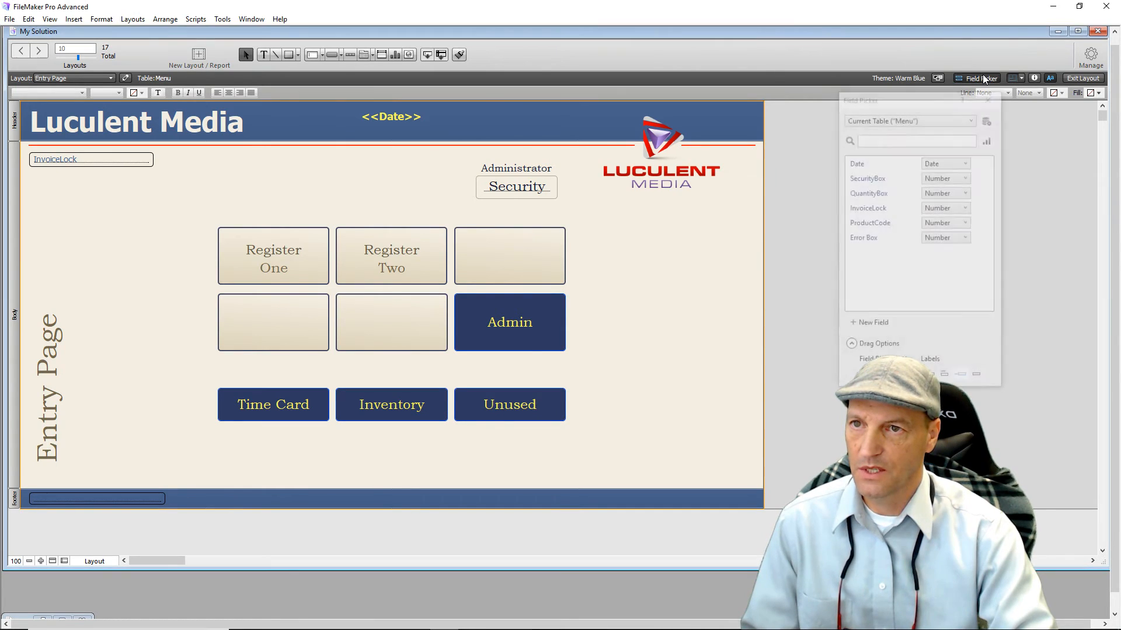
pyautogui.click(870, 239)
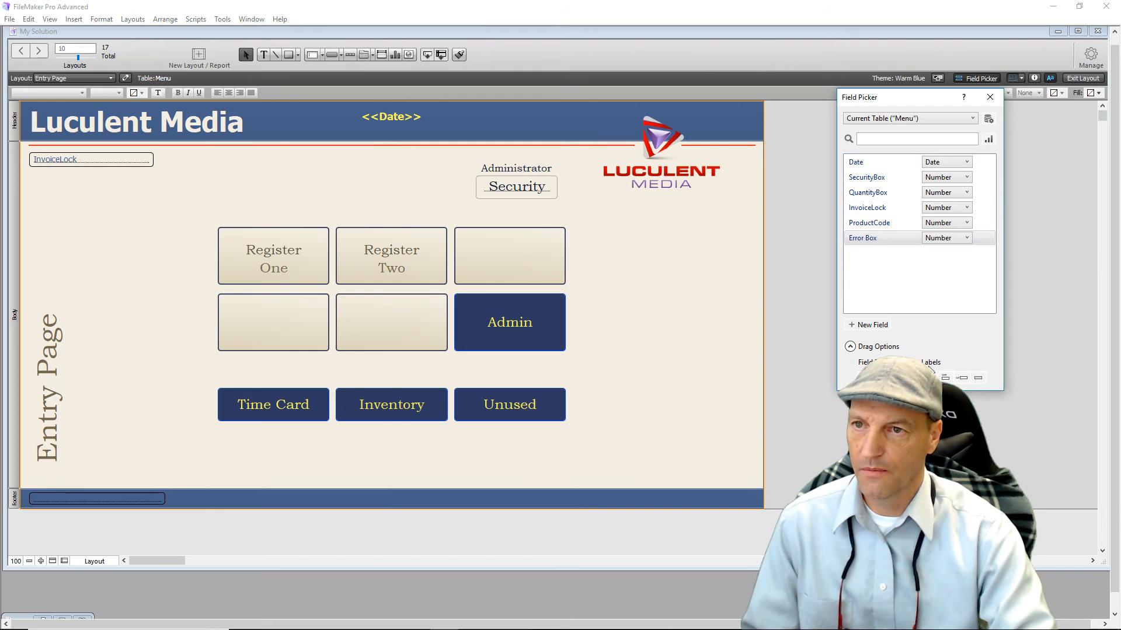
pyautogui.moveTo(873, 237); pyautogui.dragTo(173, 499)
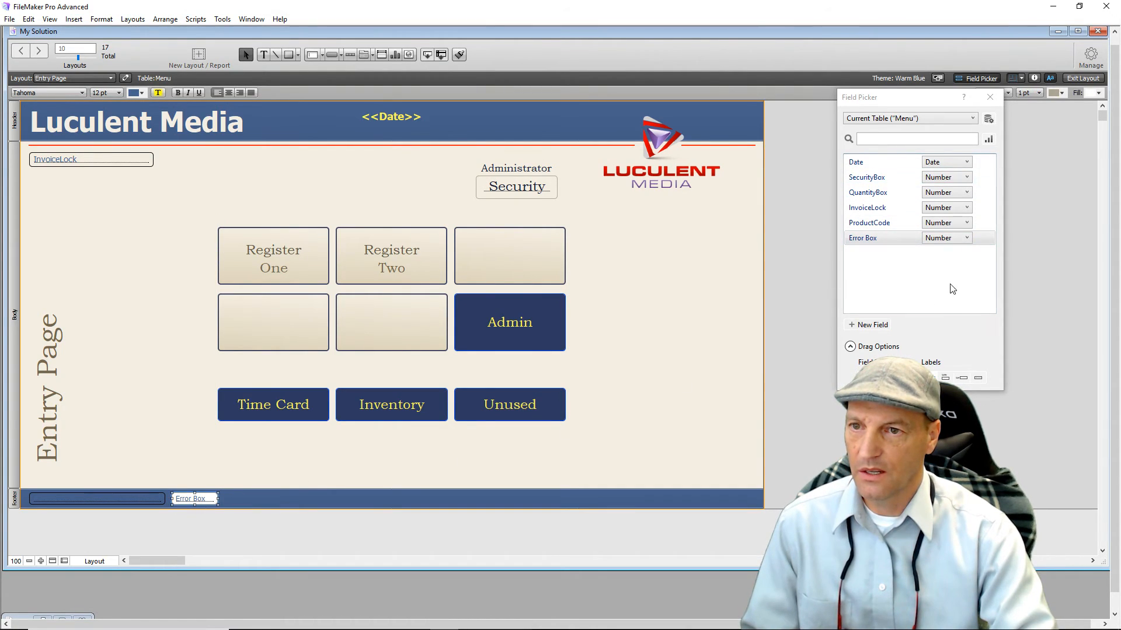
pyautogui.click(995, 97)
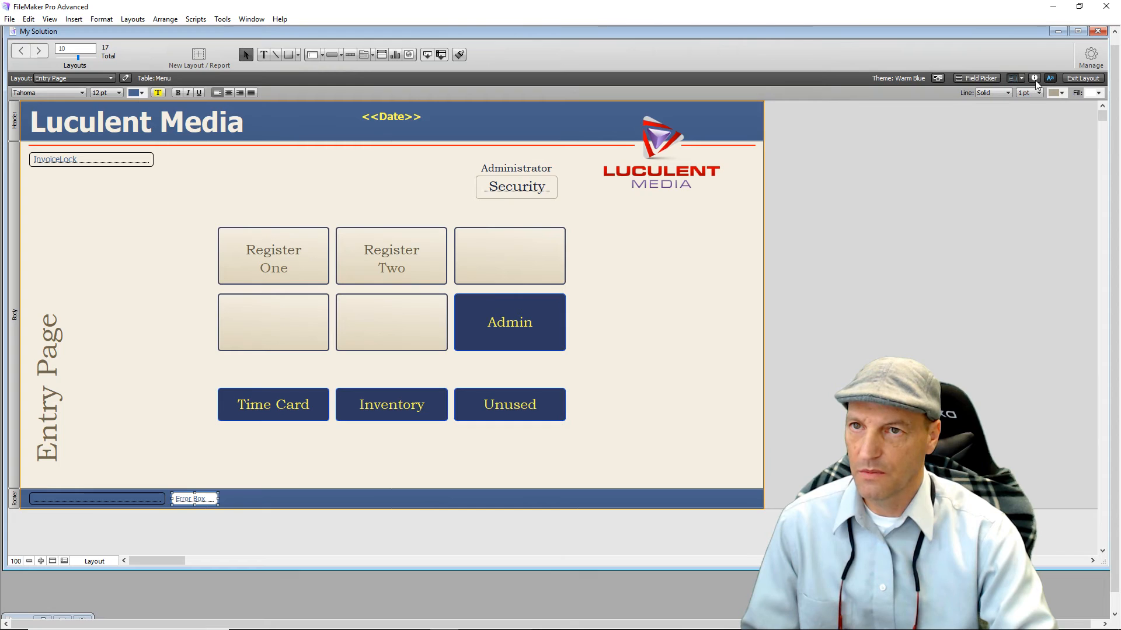
# Set the Error Box field's fill and border line to None in the Inspector's Appearance tab.
pyautogui.click(1034, 79)
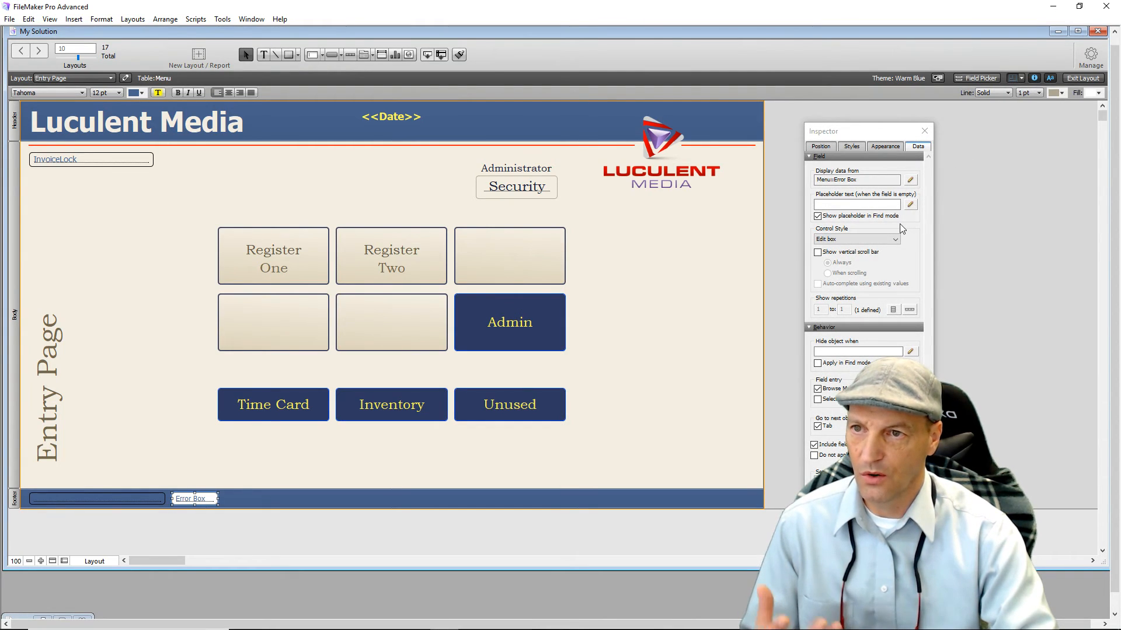
pyautogui.click(885, 146)
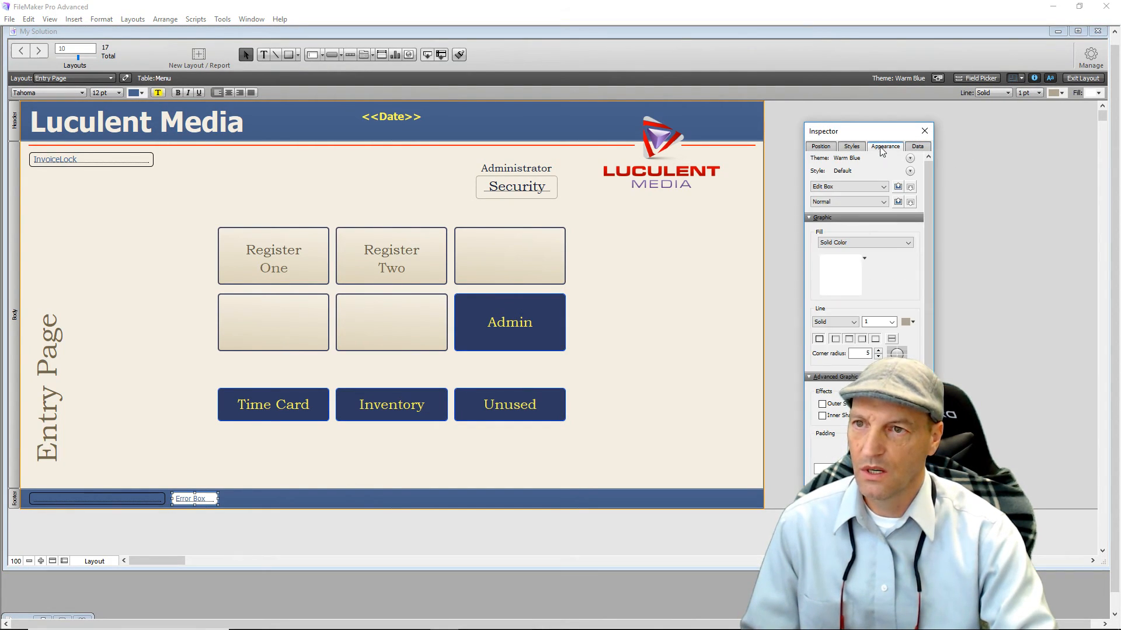
pyautogui.click(898, 243)
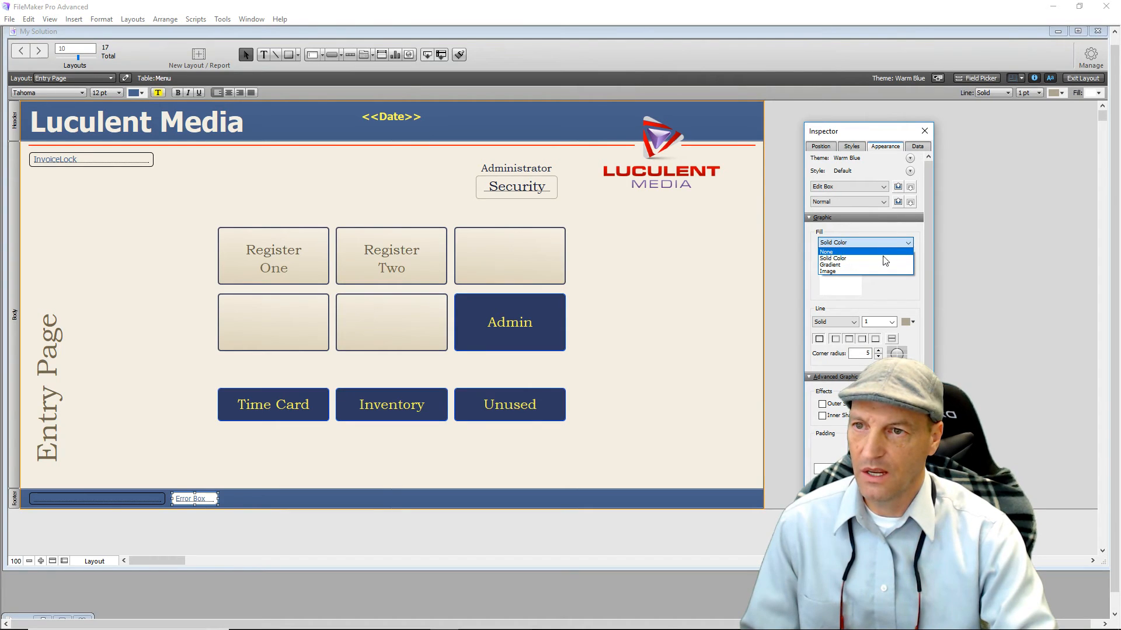
pyautogui.click(884, 252)
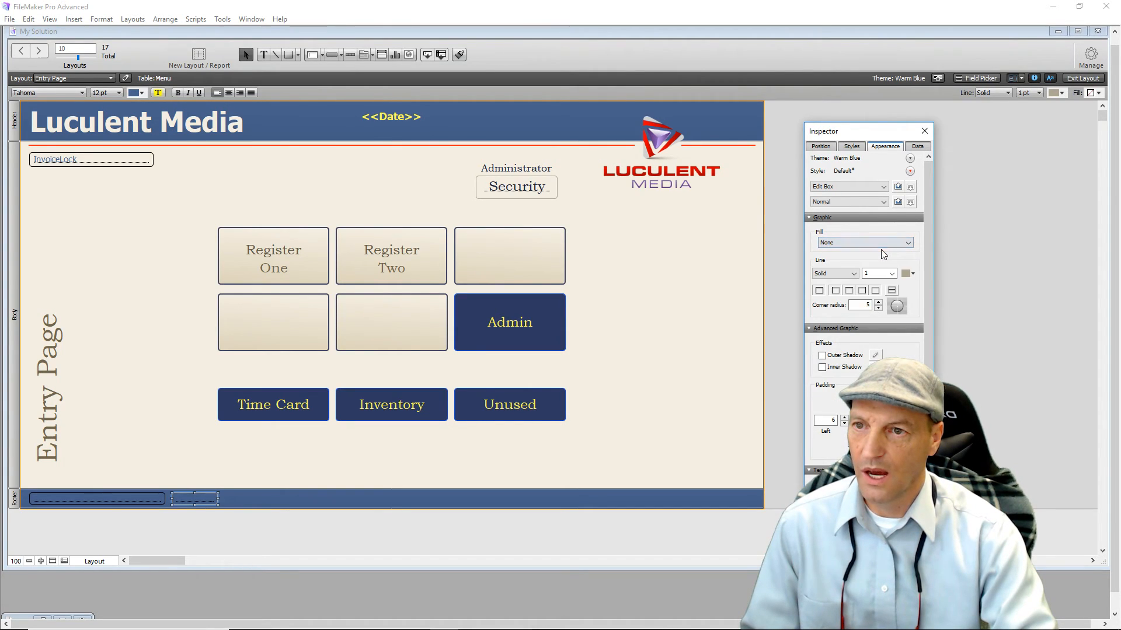
pyautogui.click(856, 275)
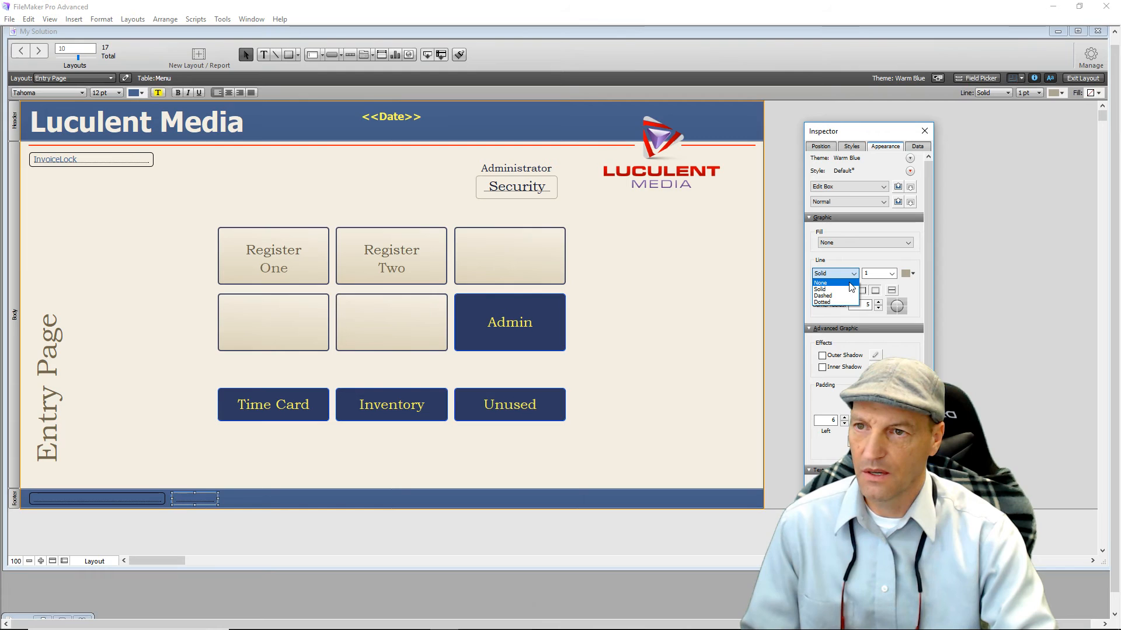
pyautogui.click(850, 283)
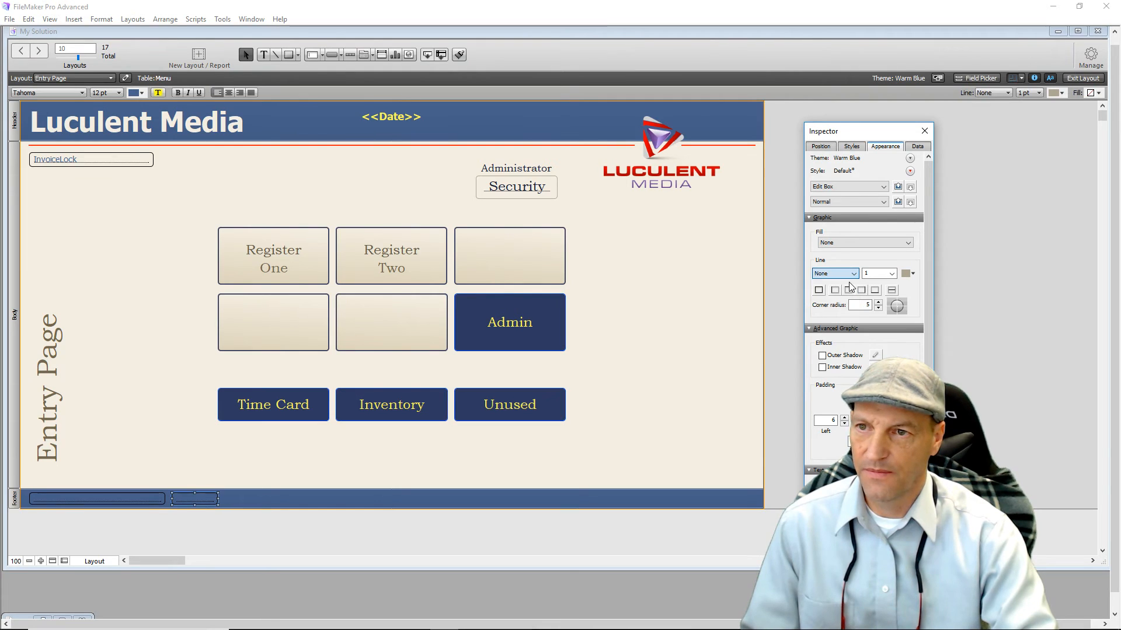
pyautogui.click(789, 280)
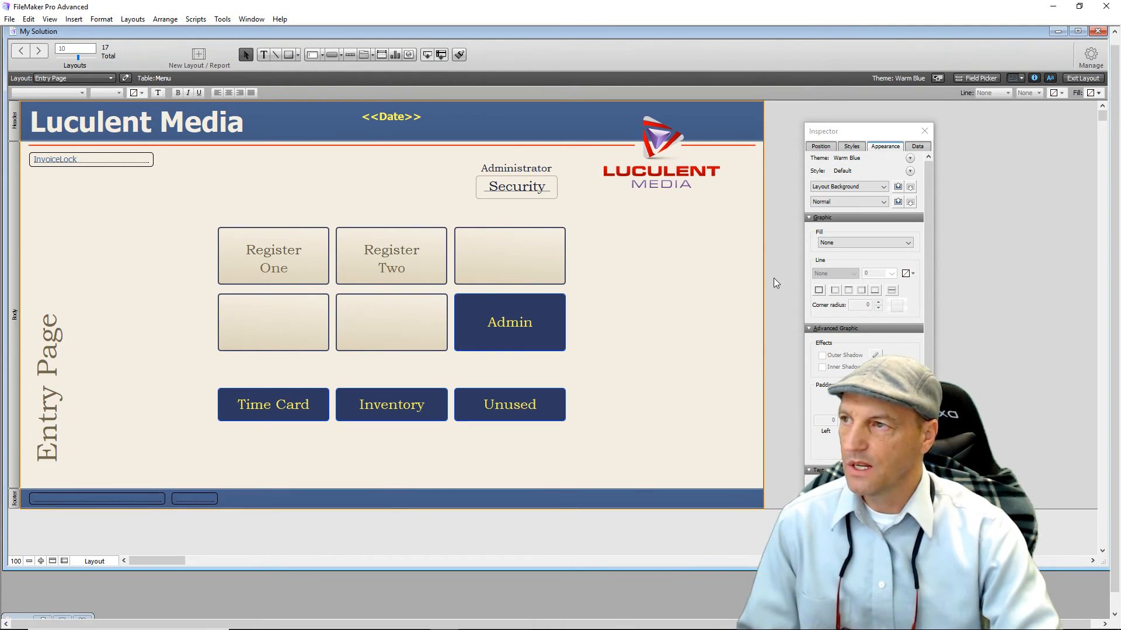
# Go to the Category Page via the Register One button and enter Layout mode.
pyautogui.click(924, 131)
pyautogui.click(1089, 82)
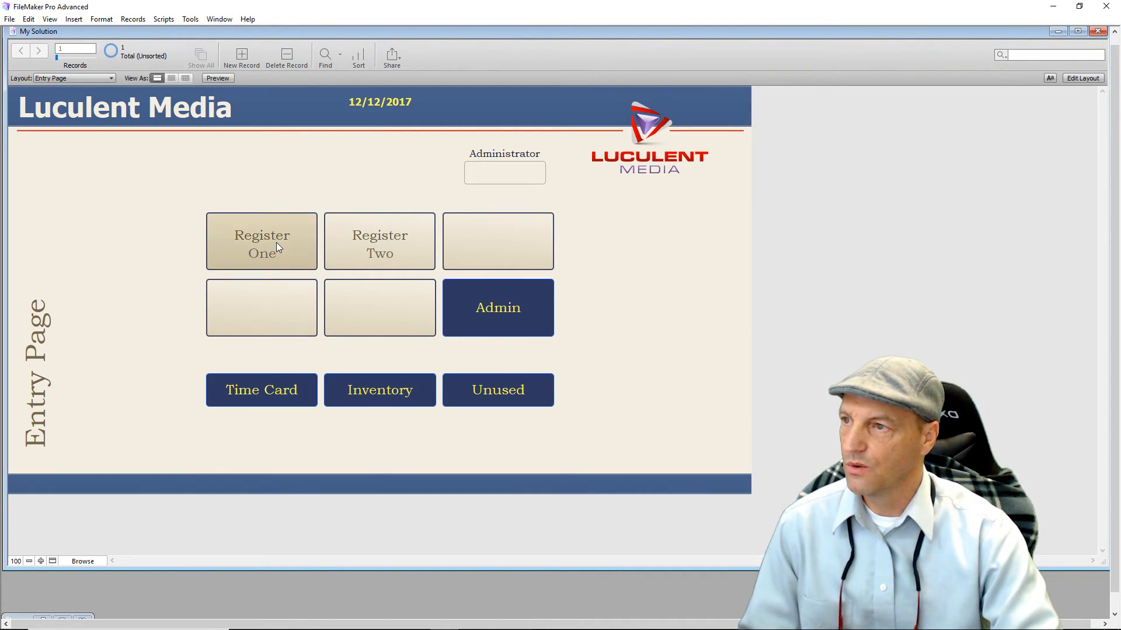
pyautogui.click(276, 243)
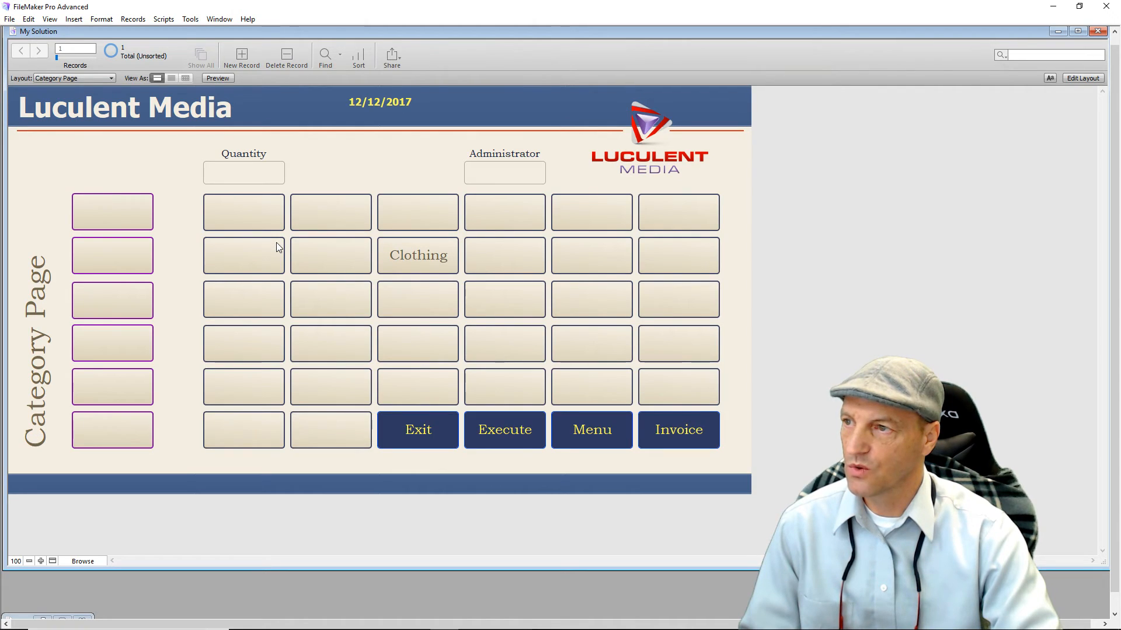
pyautogui.click(1080, 79)
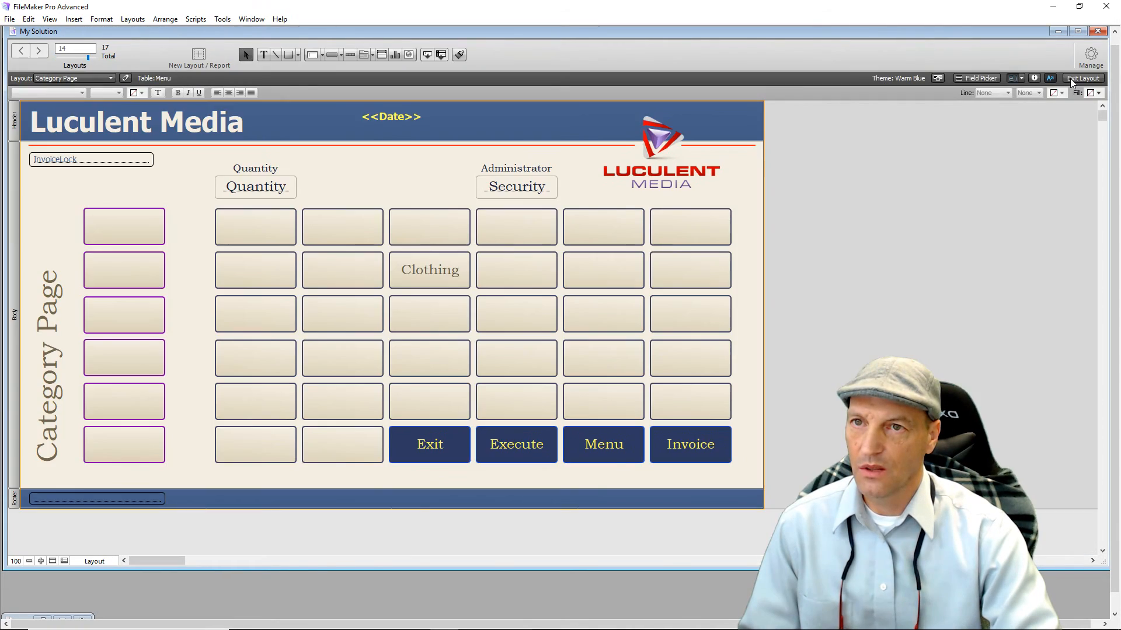
# Drag the Error Box field from the Field Picker into the Category Page footer.
pyautogui.click(981, 80)
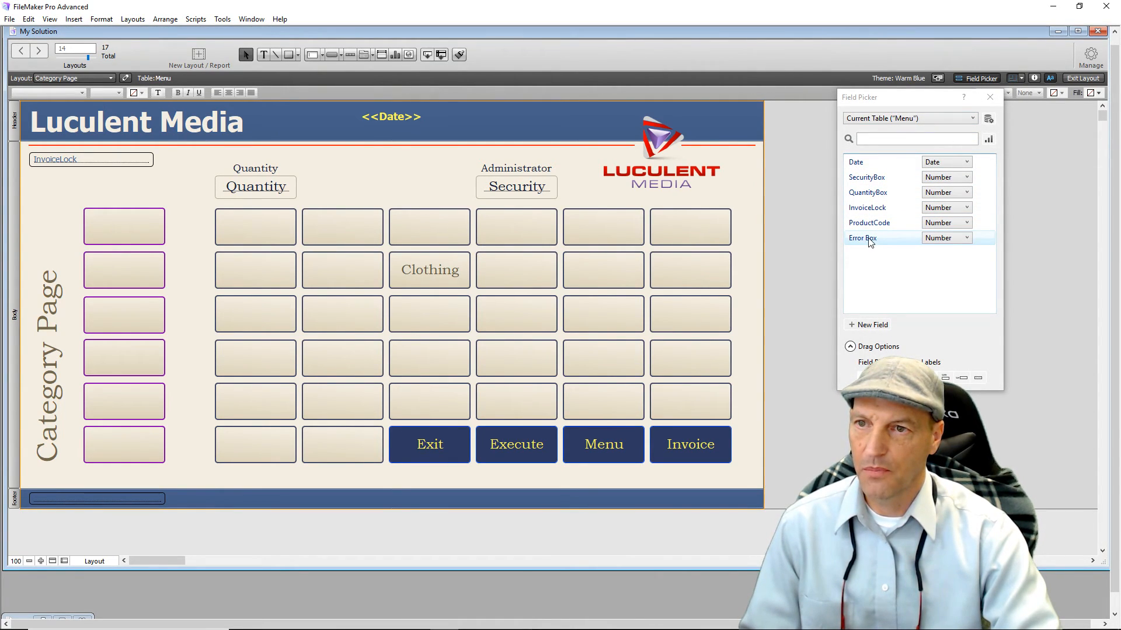
pyautogui.moveTo(876, 239); pyautogui.dragTo(170, 500)
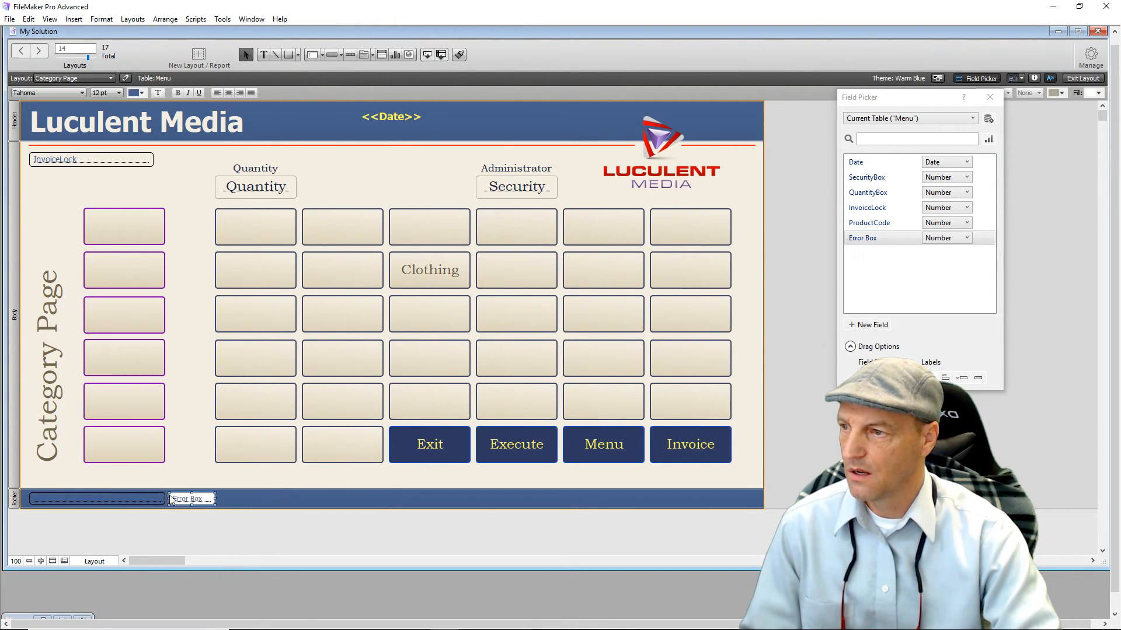
pyautogui.click(991, 97)
# Set the Category Page footer field's fill and border line to None.
pyautogui.click(1035, 79)
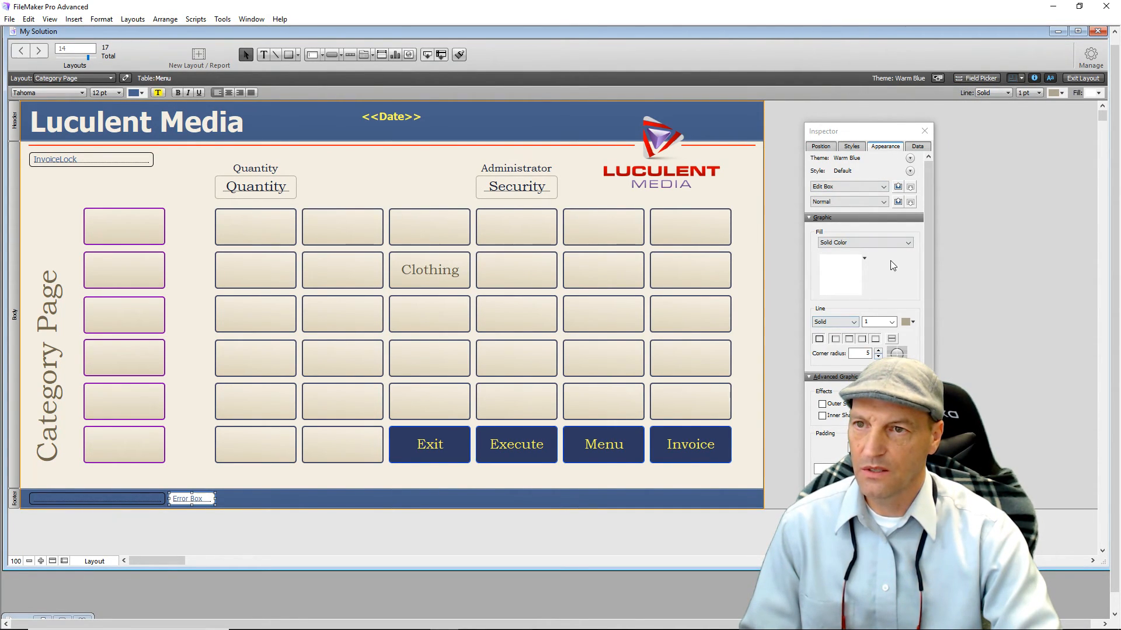
pyautogui.click(890, 243)
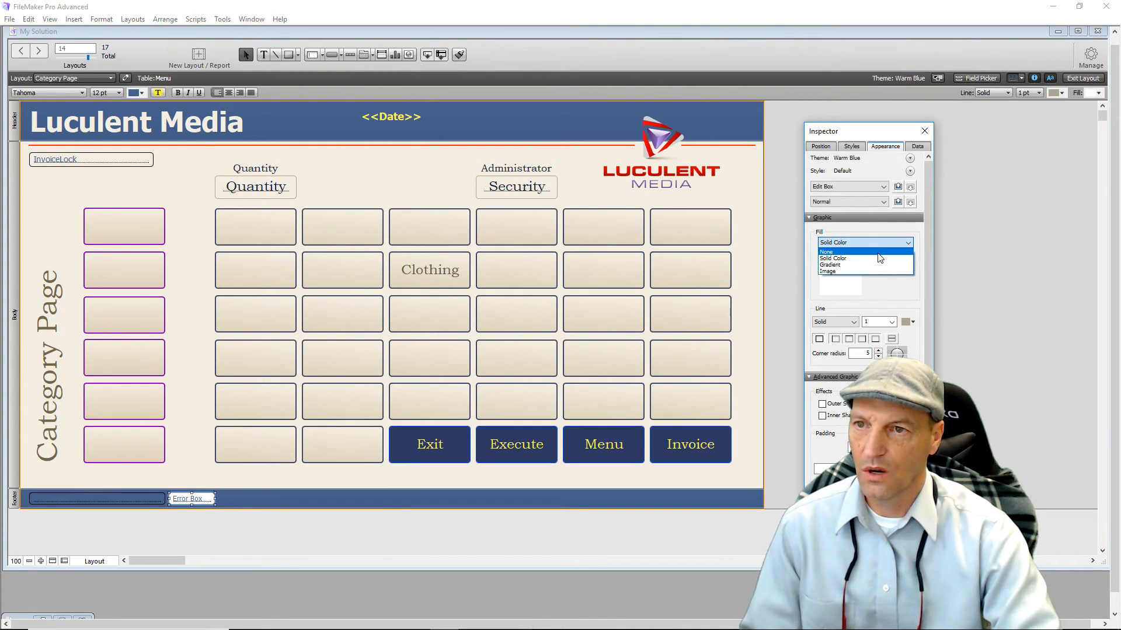
pyautogui.click(878, 252)
pyautogui.click(854, 273)
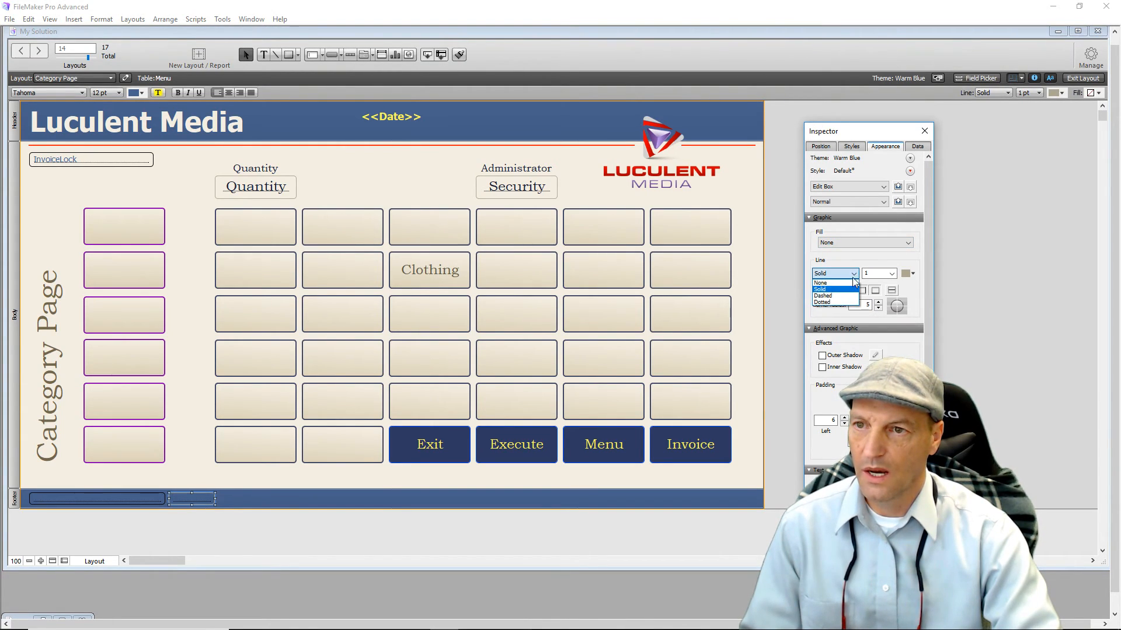
pyautogui.click(821, 282)
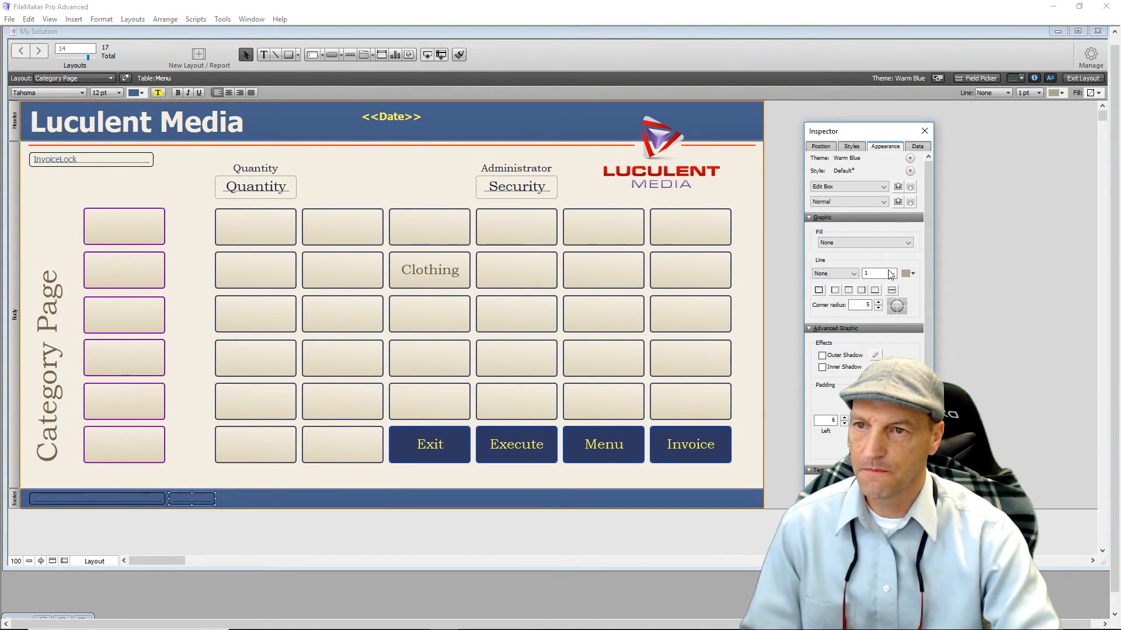
pyautogui.click(958, 267)
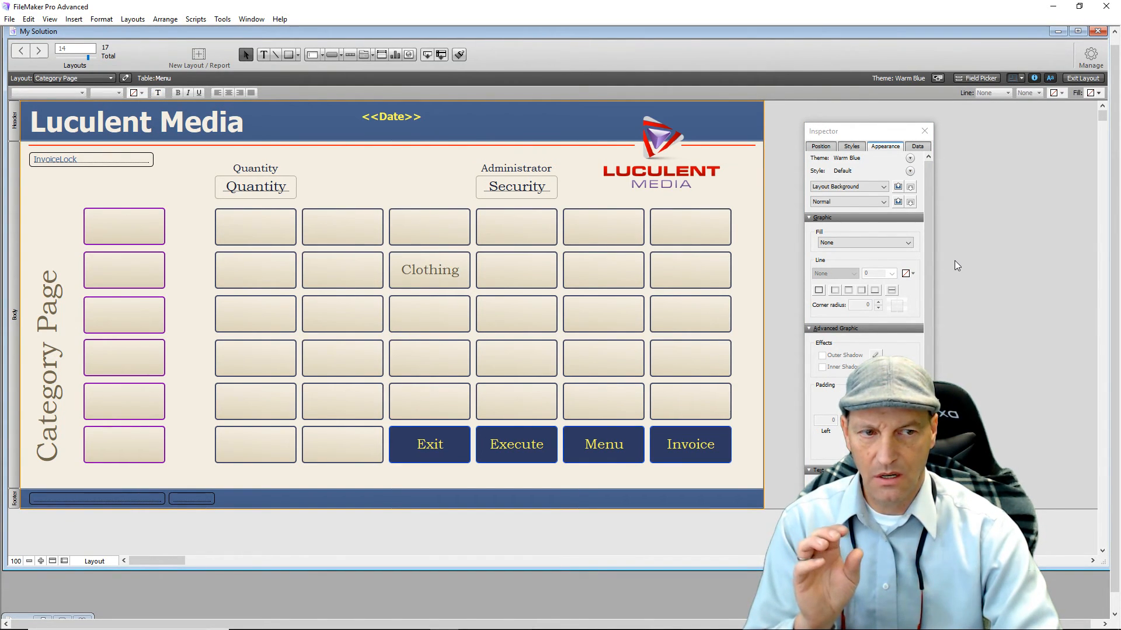
pyautogui.click(924, 131)
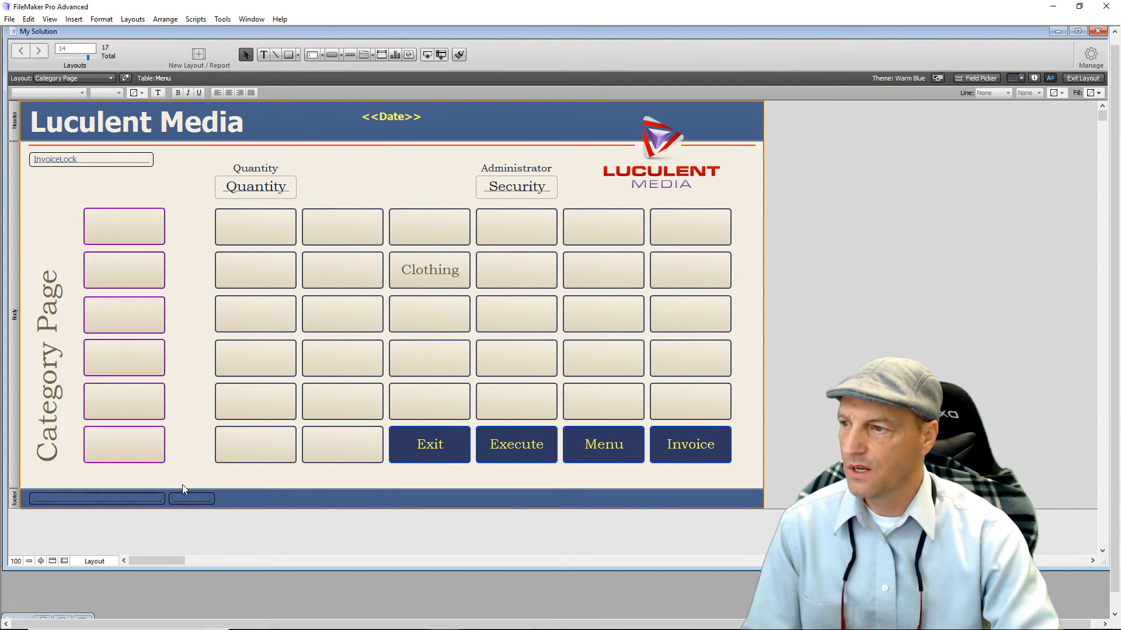
pyautogui.click(187, 502)
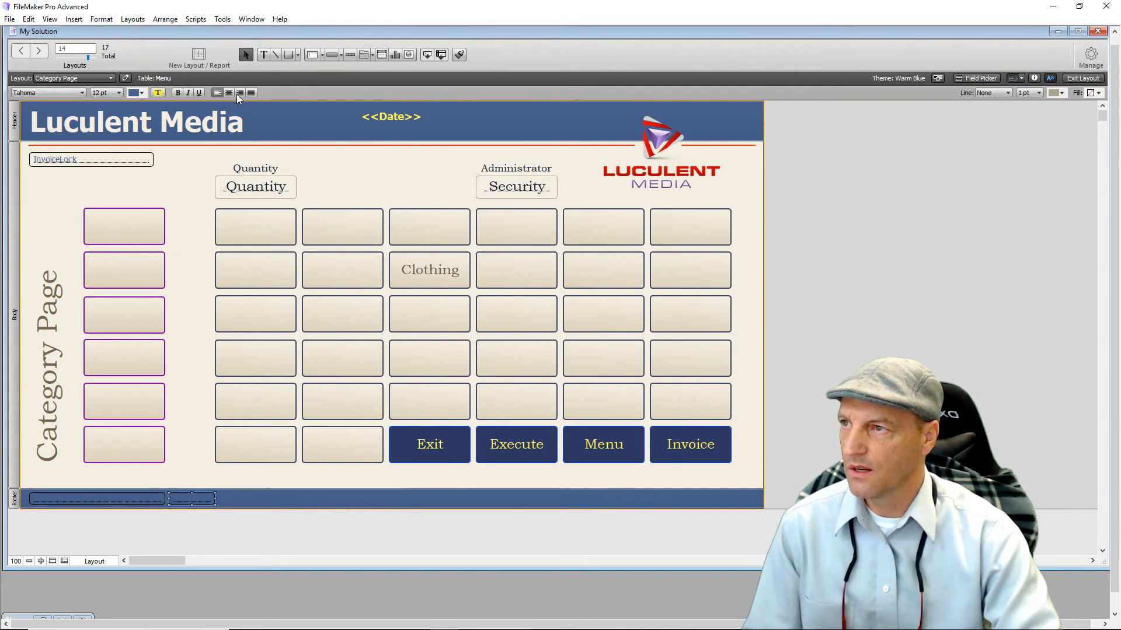
# Use the Exit button to reach the Entry Page, then check its footer field in Layout mode.
pyautogui.click(1083, 79)
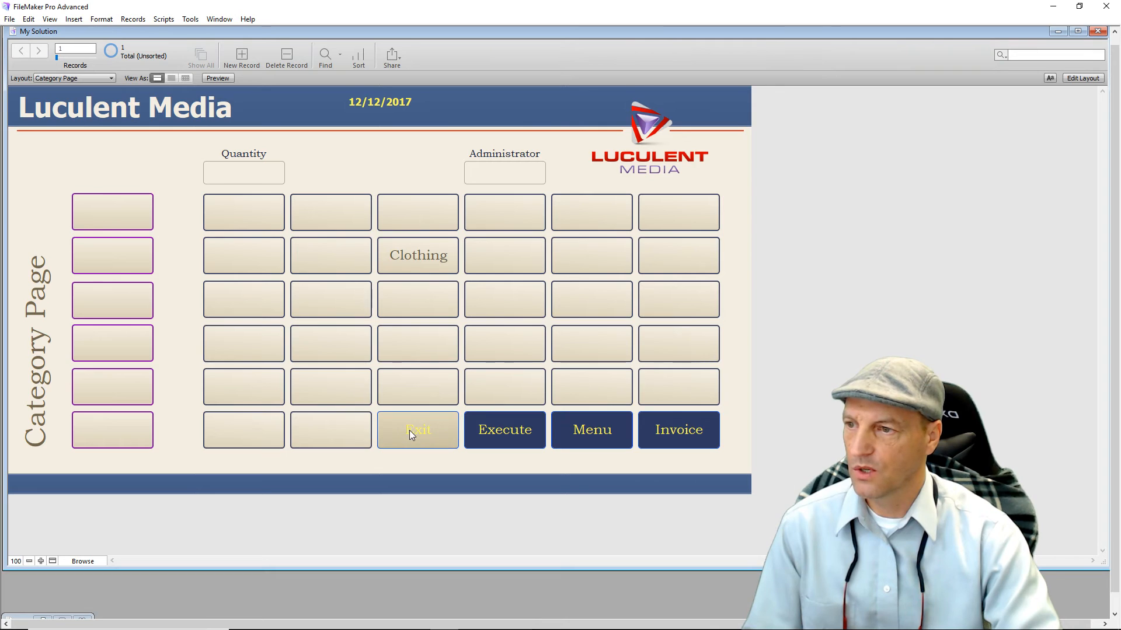
pyautogui.click(410, 433)
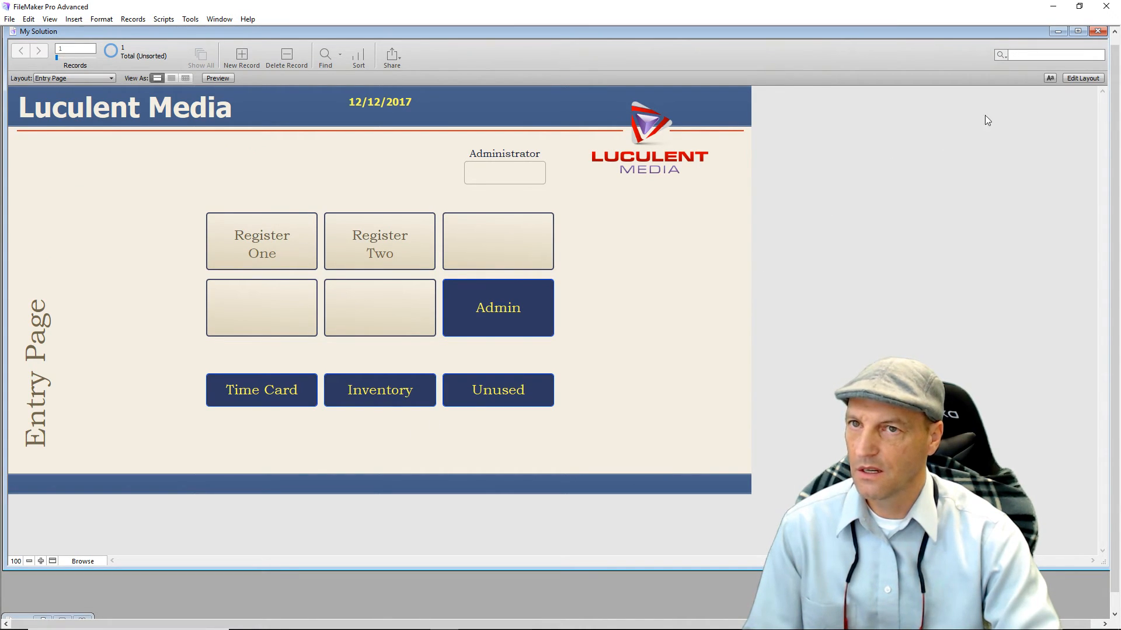
pyautogui.click(1084, 78)
pyautogui.click(200, 500)
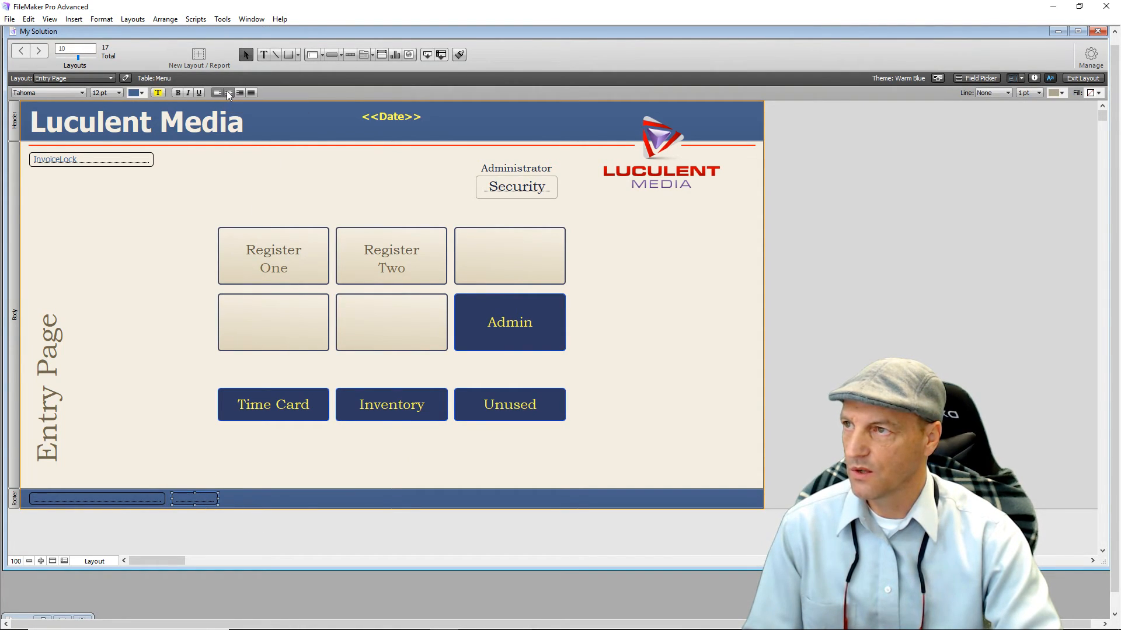
pyautogui.click(359, 162)
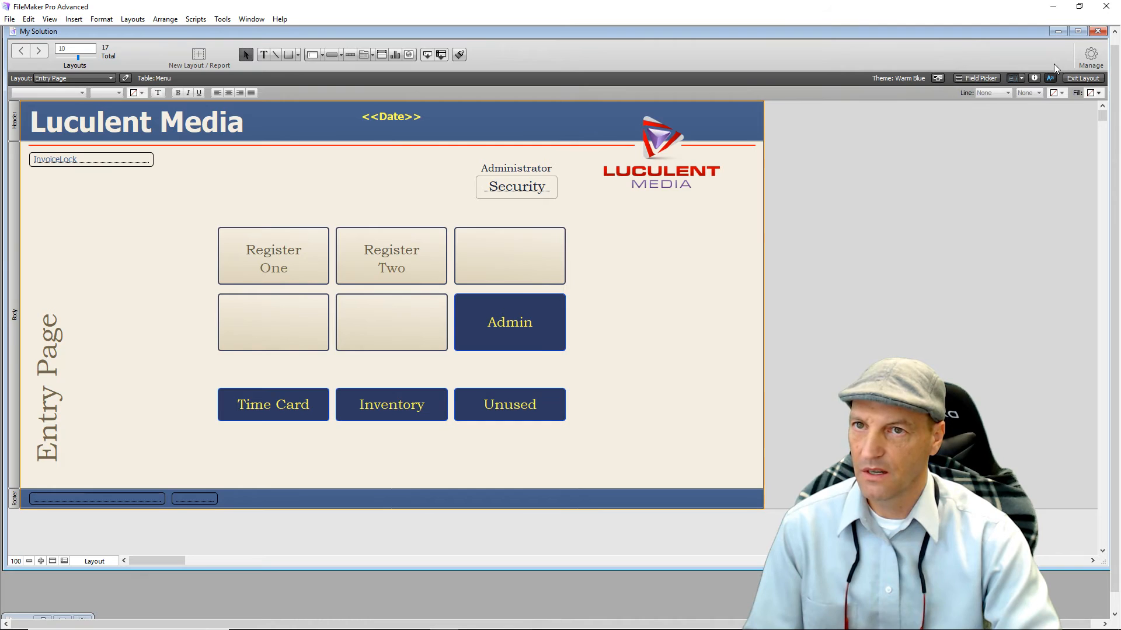
# Try the footer field in Browse mode, then reselect it in Layout mode and open the text colour palette.
pyautogui.click(1081, 79)
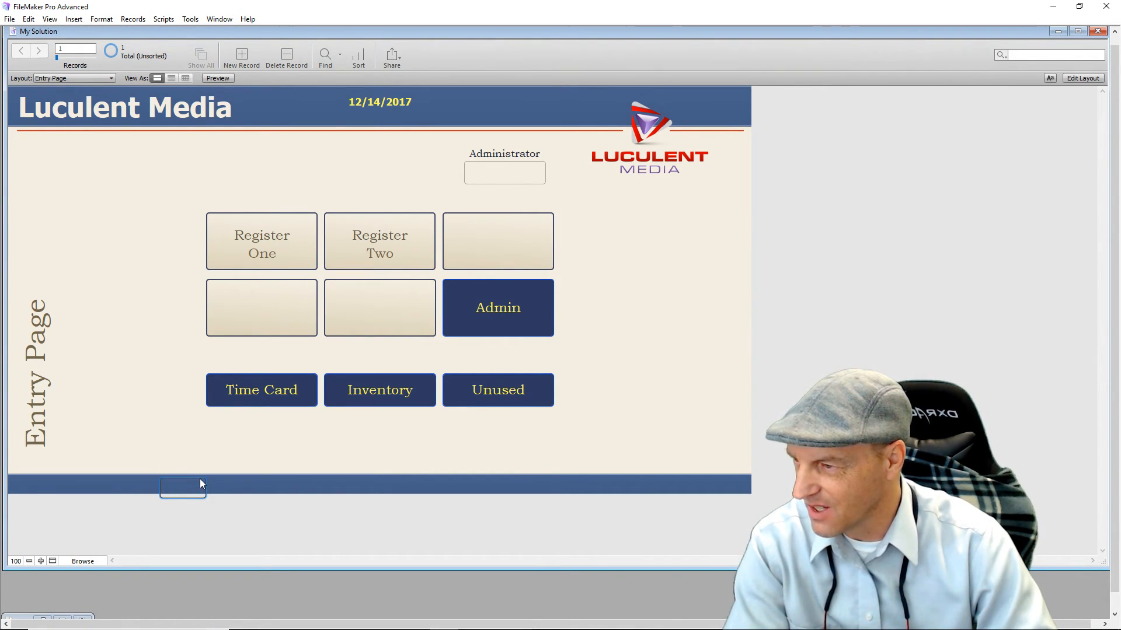
pyautogui.click(149, 399)
pyautogui.click(176, 486)
pyautogui.click(231, 487)
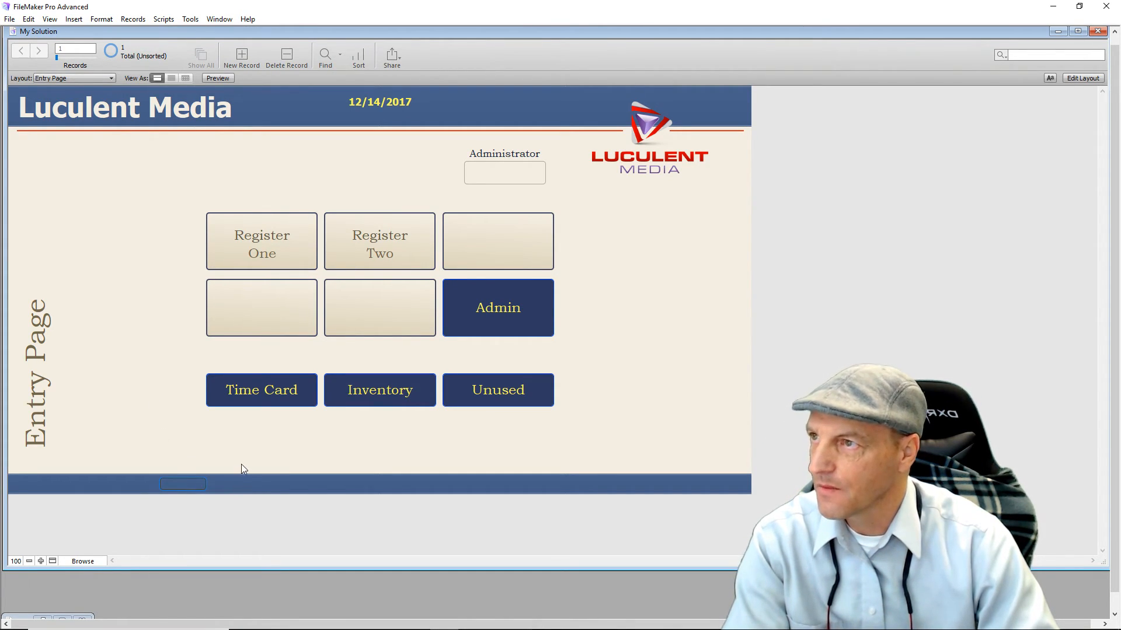
pyautogui.click(1079, 78)
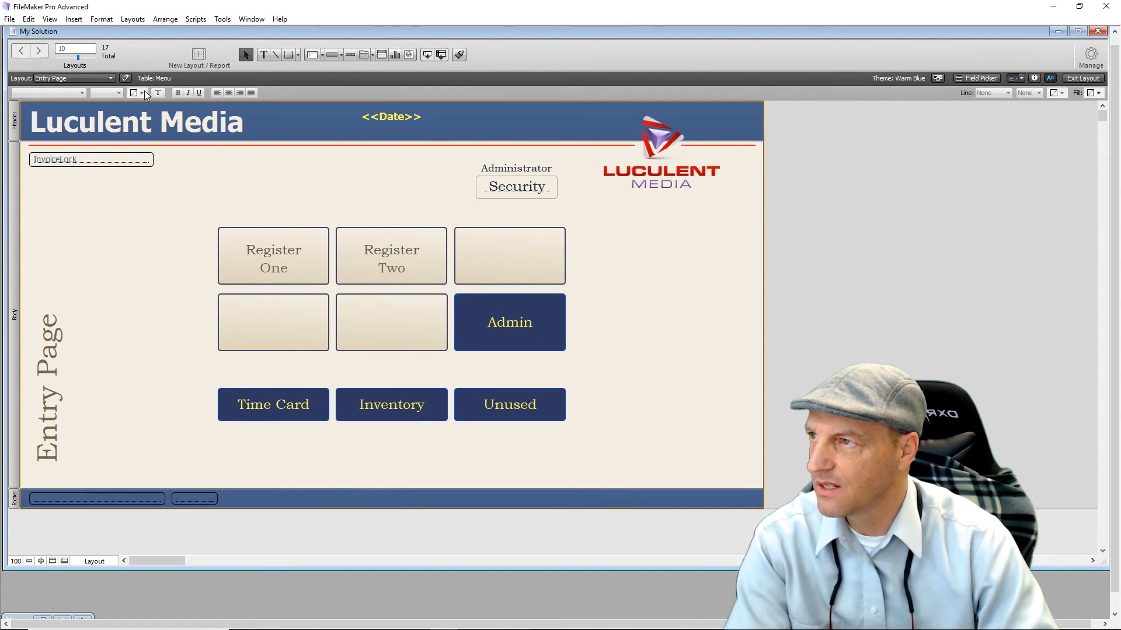
pyautogui.click(188, 501)
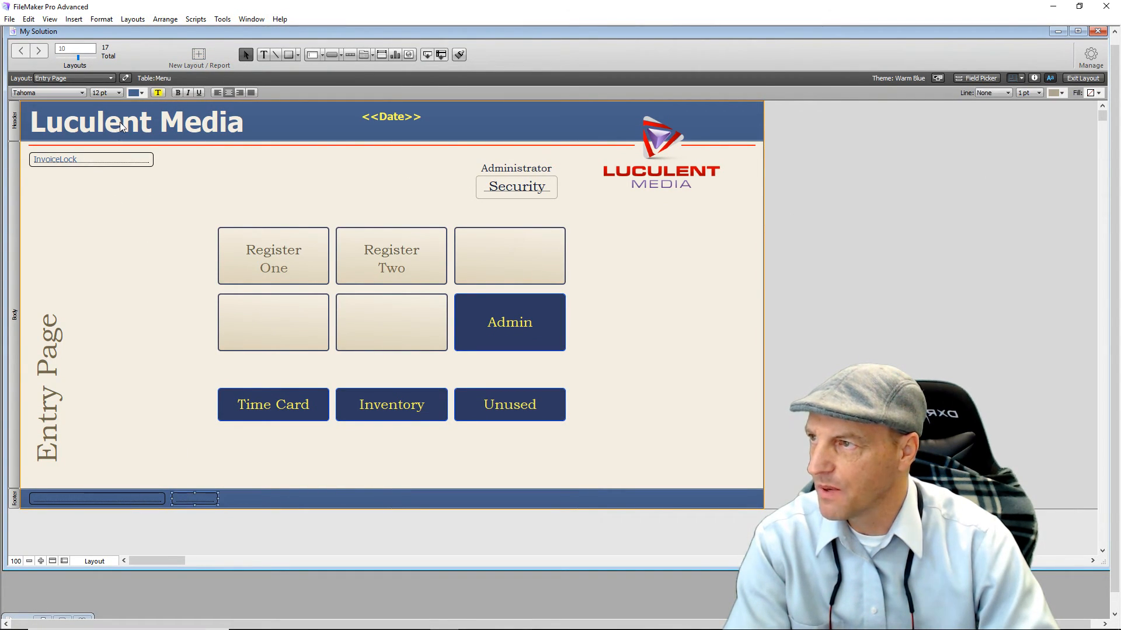
pyautogui.click(142, 94)
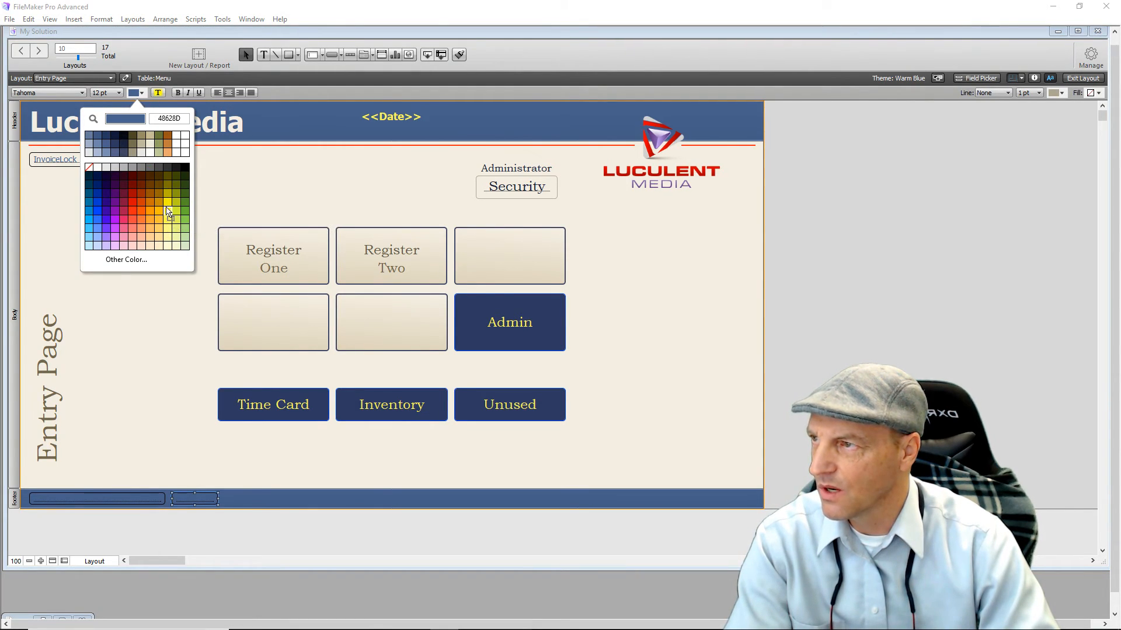
# Preview the Entry Page in Browse mode and return to Layout mode.
pyautogui.click(177, 358)
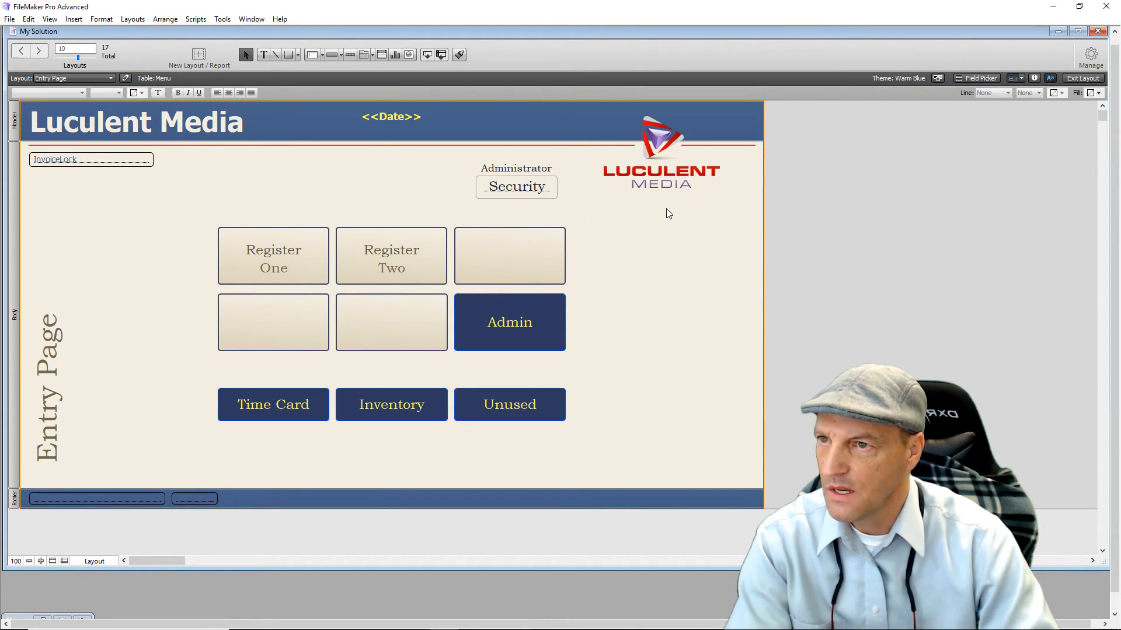
pyautogui.click(1081, 78)
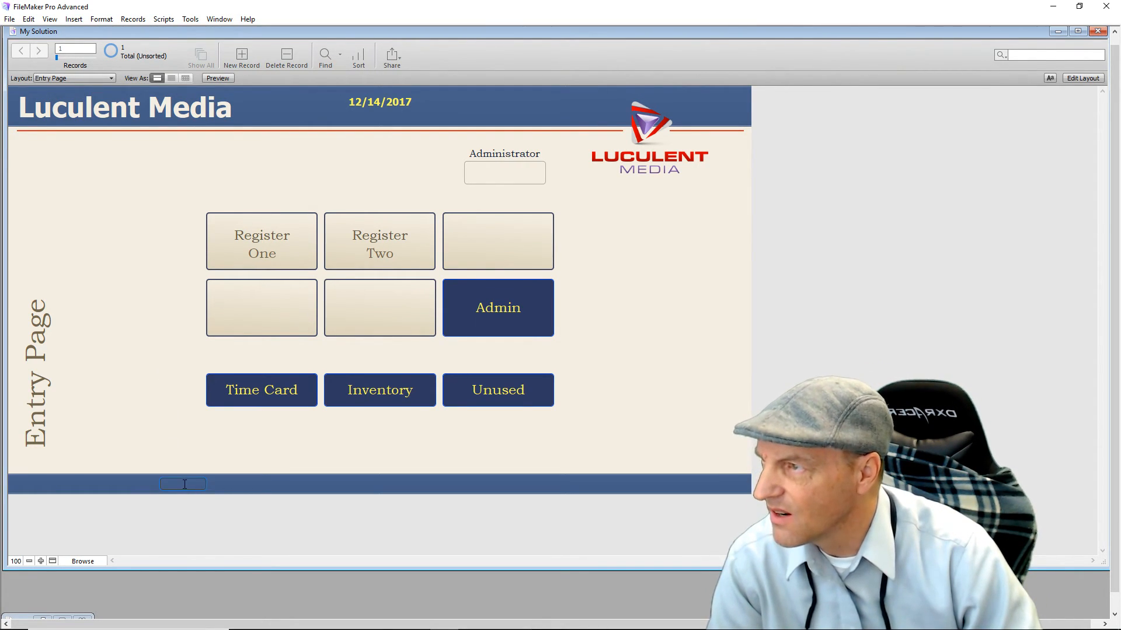
pyautogui.click(1081, 78)
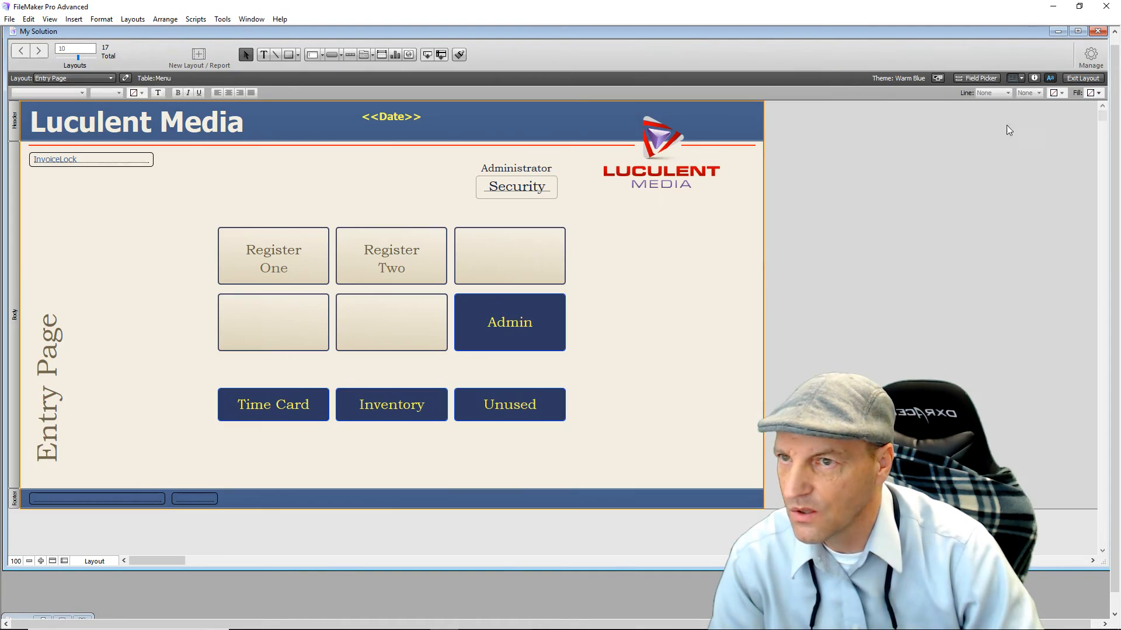
# Set the Entry Page footer Error Box field's text colour to yellow.
pyautogui.click(188, 501)
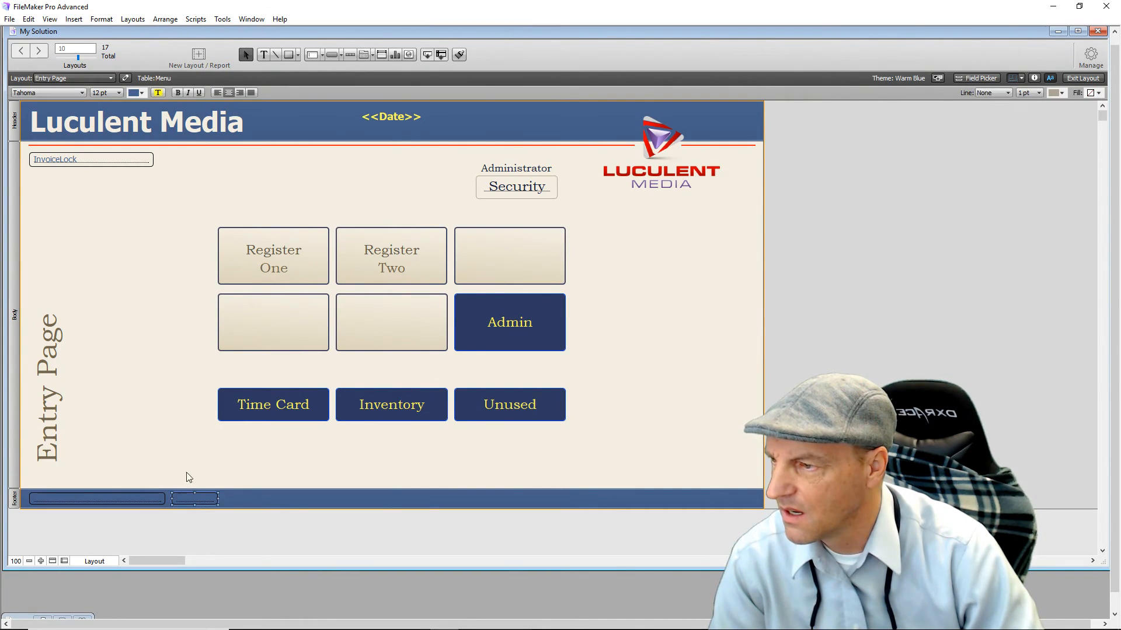
pyautogui.click(146, 94)
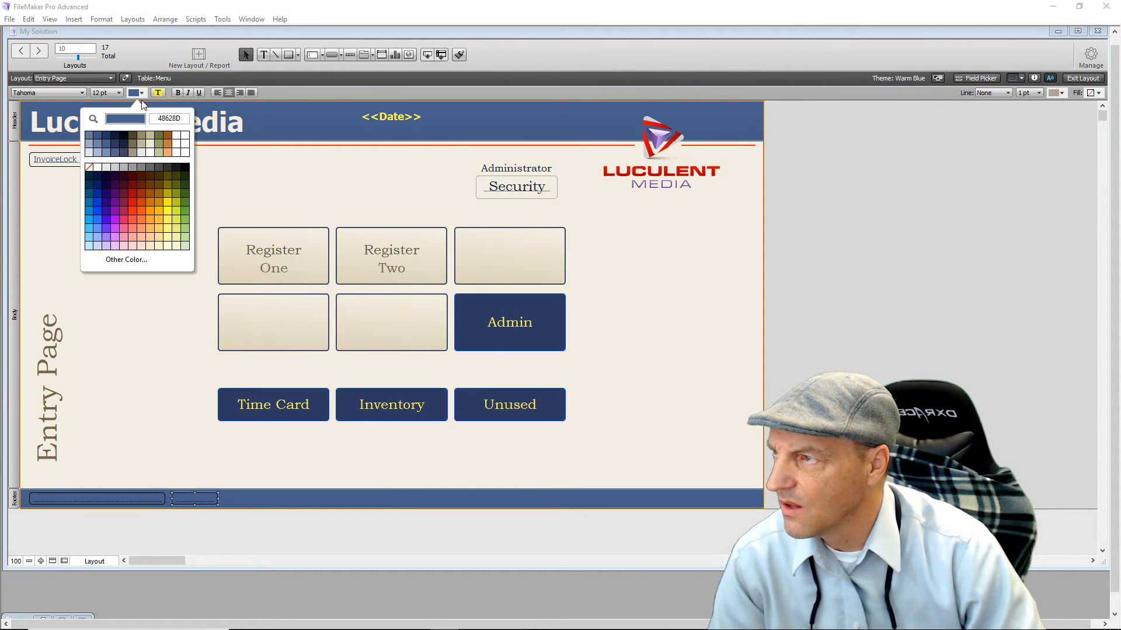
pyautogui.click(171, 216)
pyautogui.click(160, 292)
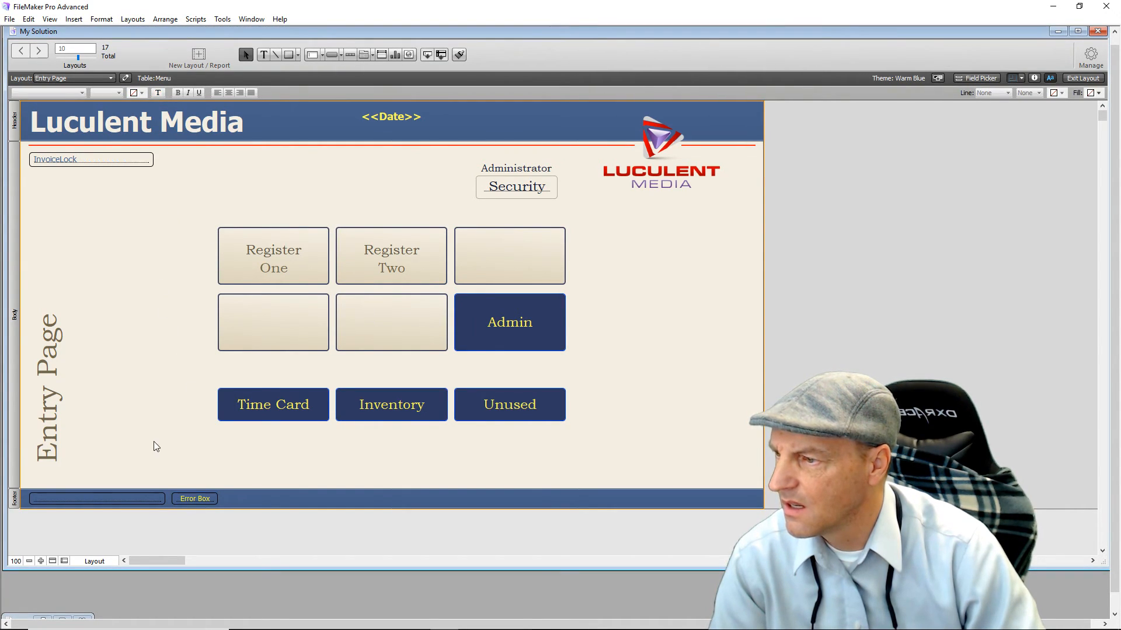
pyautogui.click(193, 501)
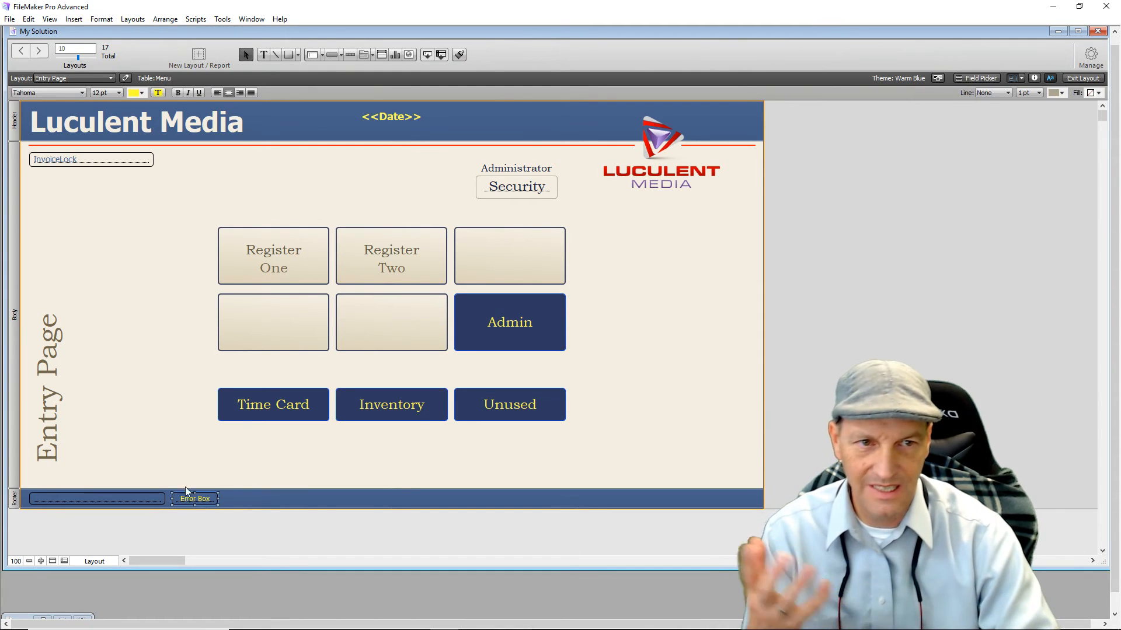
pyautogui.click(170, 428)
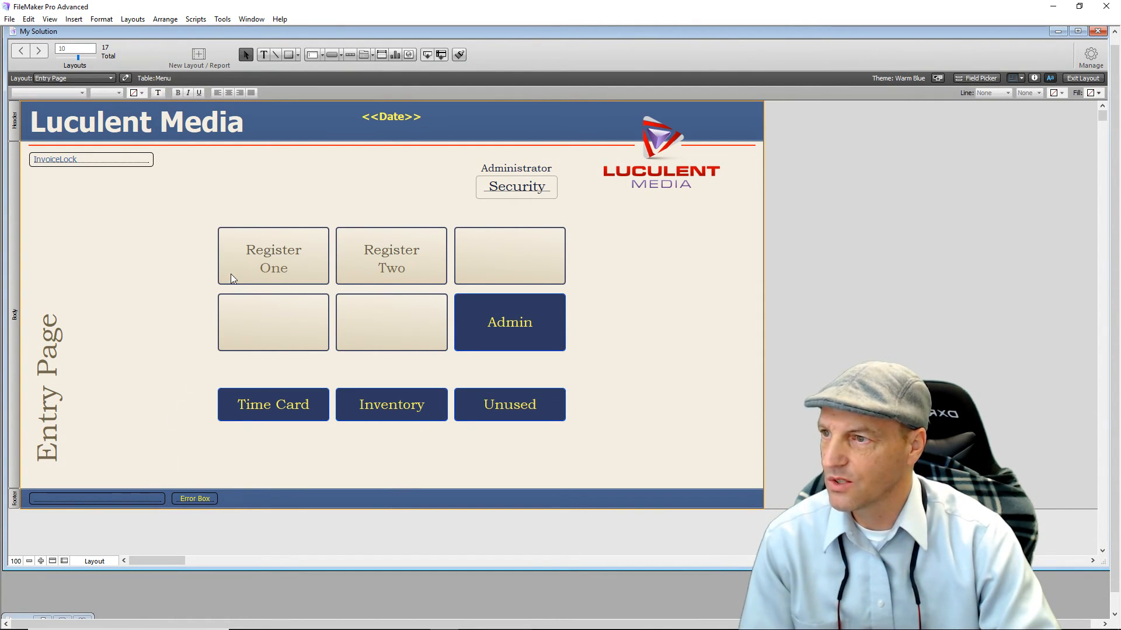
pyautogui.click(111, 78)
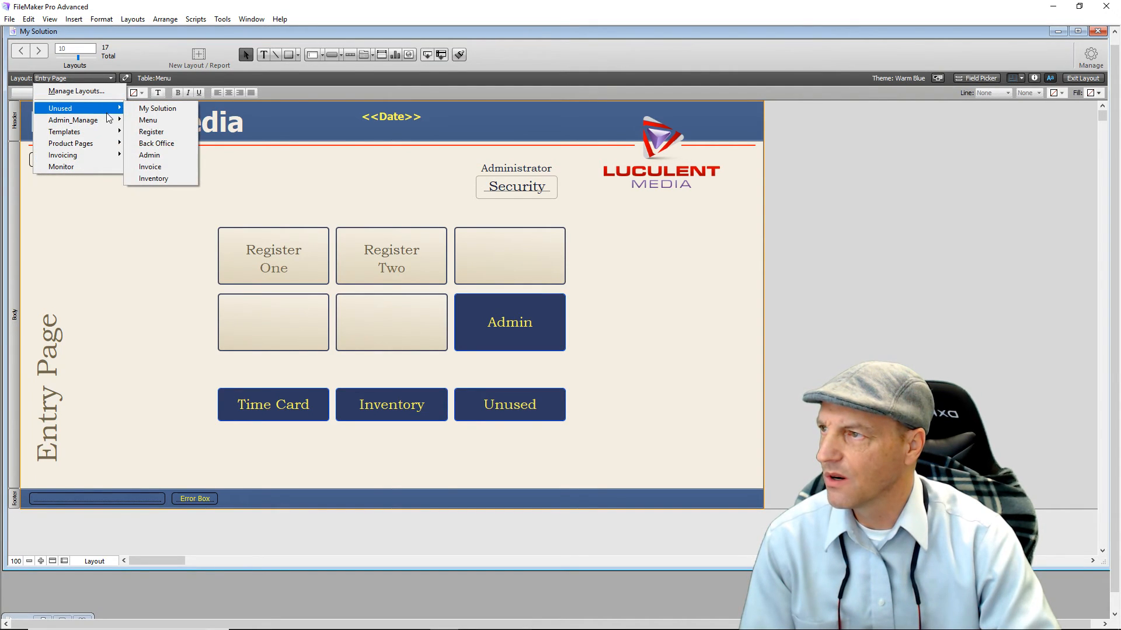
# Switch to the Category Page layout and make its footer Error Box text yellow.
pyautogui.moveTo(110, 123)
pyautogui.moveTo(110, 145)
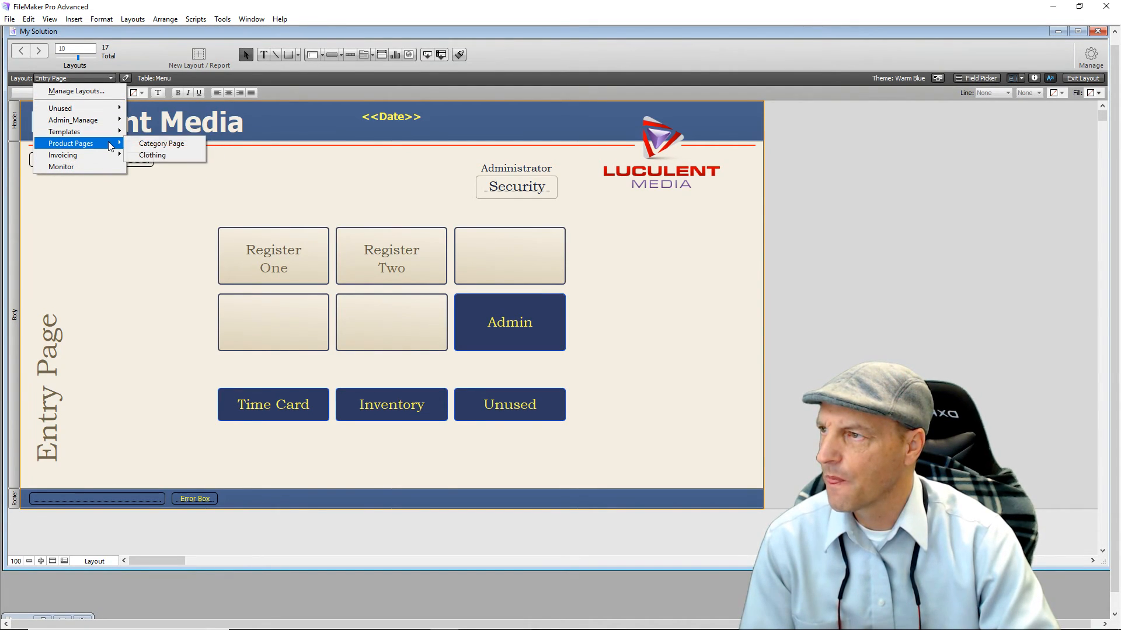
pyautogui.click(159, 146)
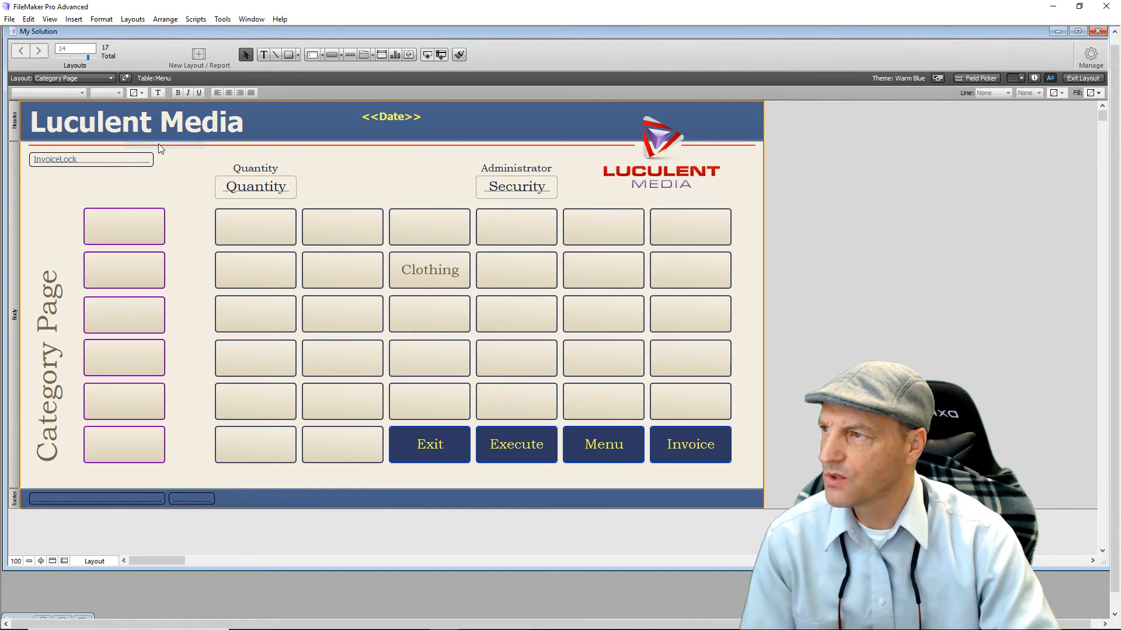
pyautogui.click(198, 502)
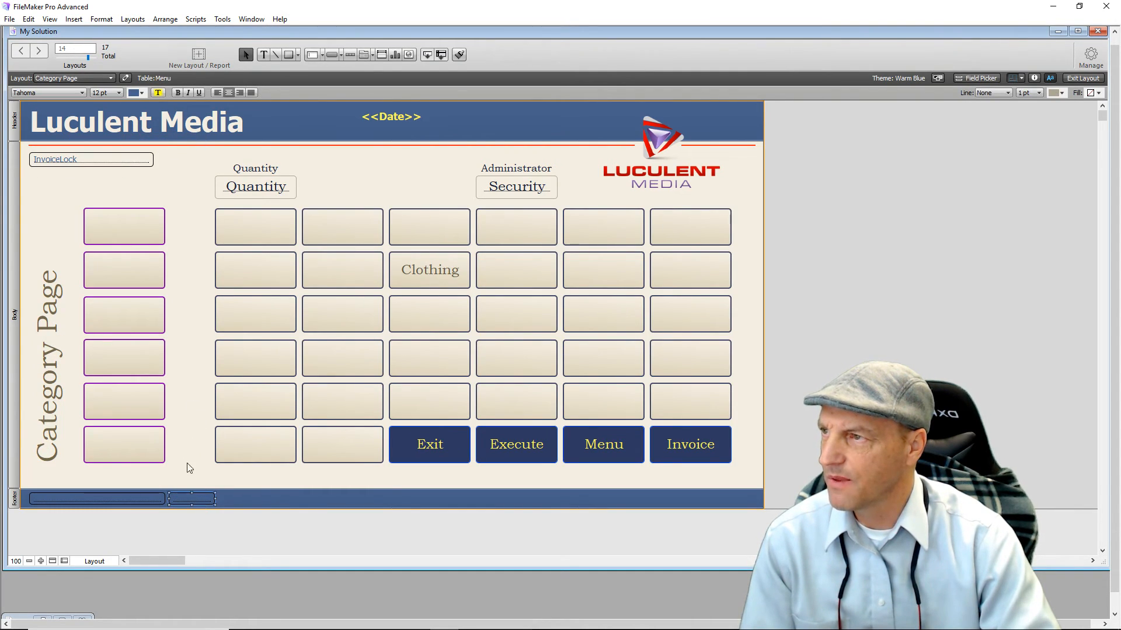
pyautogui.click(143, 95)
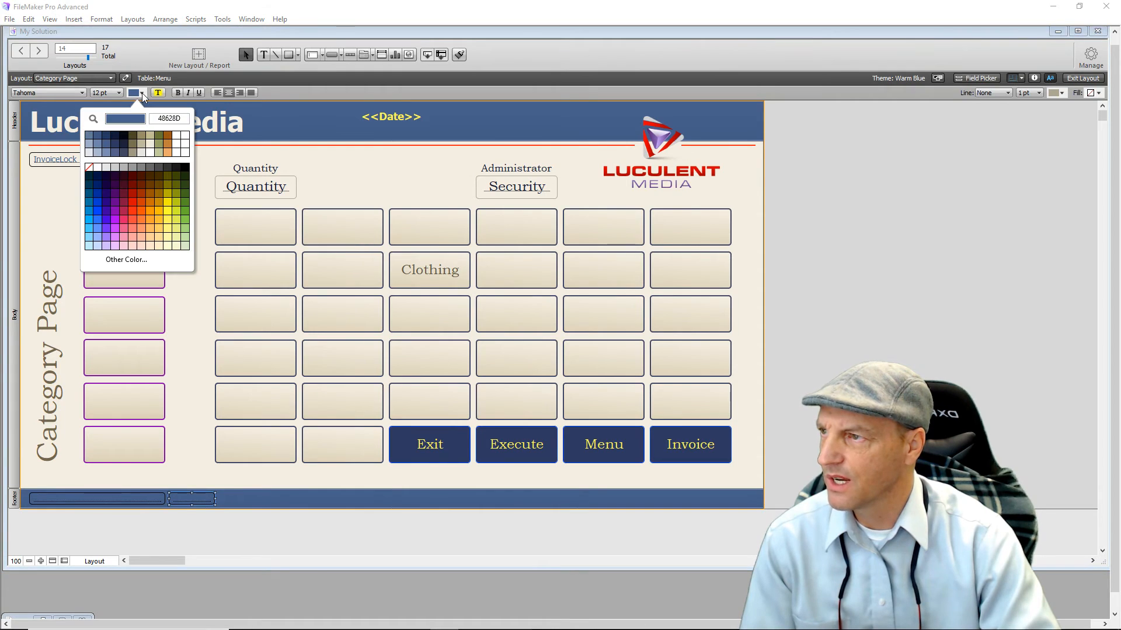
pyautogui.click(170, 221)
pyautogui.click(164, 183)
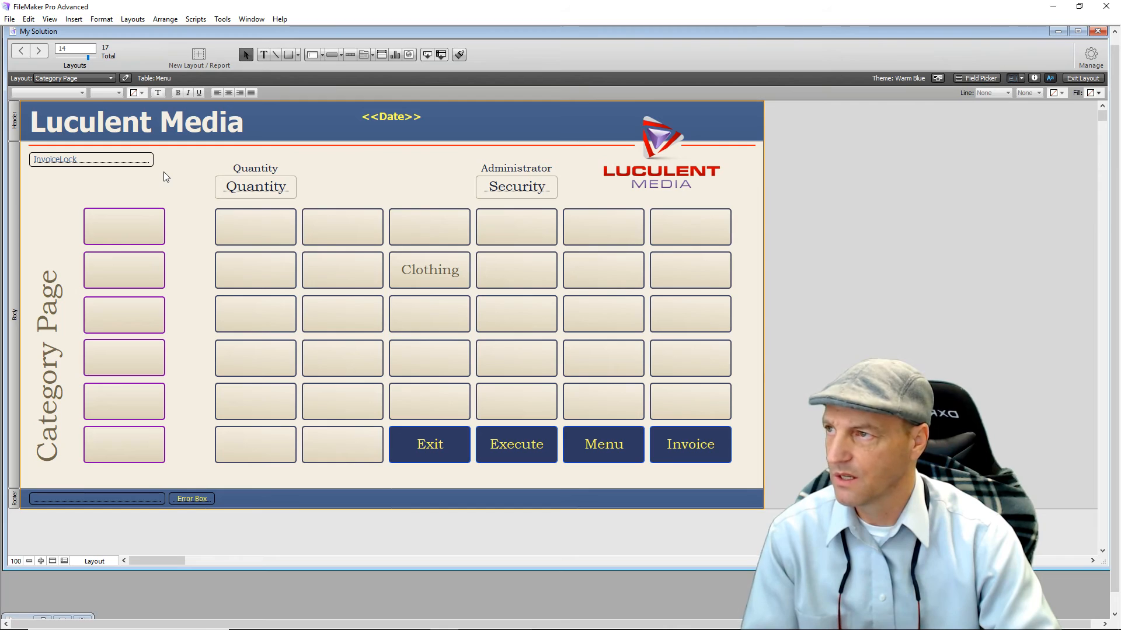
pyautogui.click(111, 79)
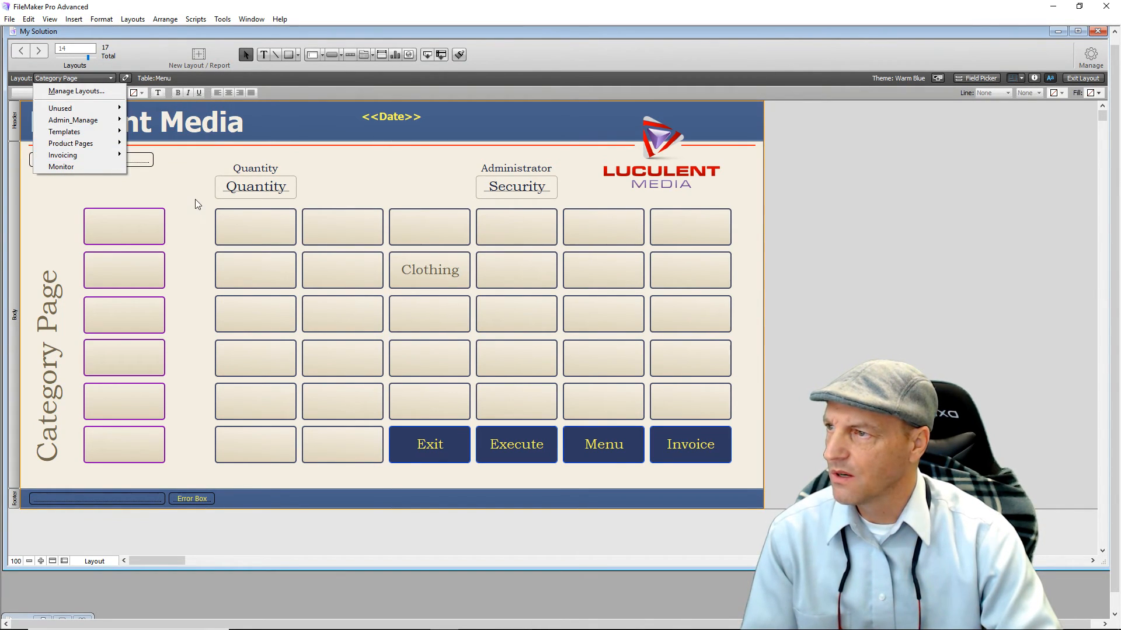
pyautogui.click(231, 193)
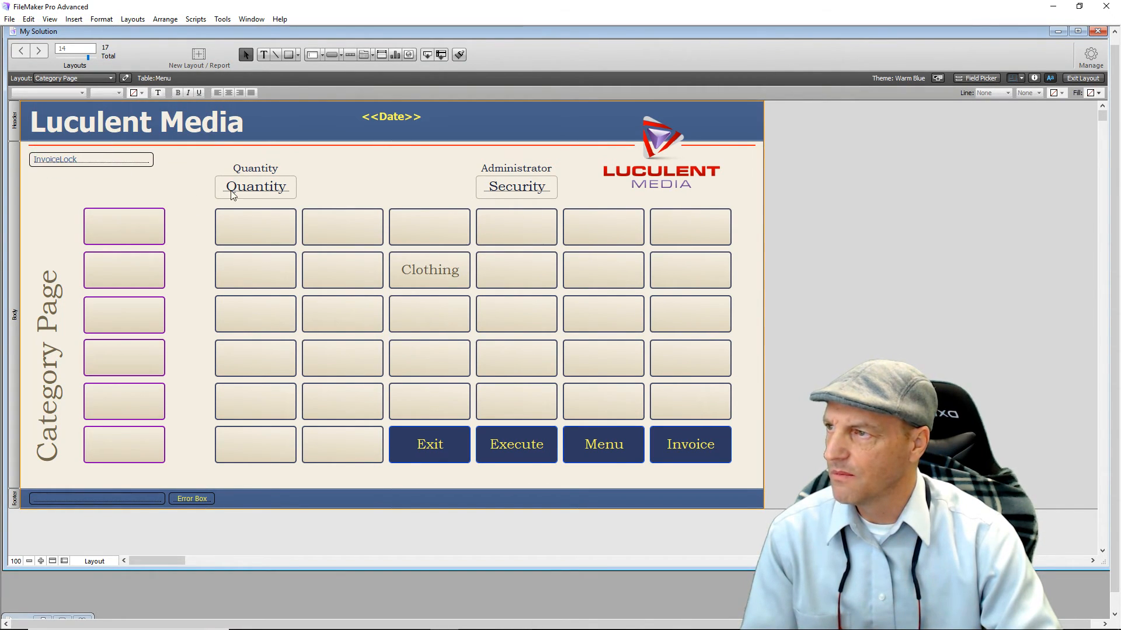
# In Browse mode, Exit to the Entry Page, enter 123 in the footer field, then return via Register One.
pyautogui.click(1081, 80)
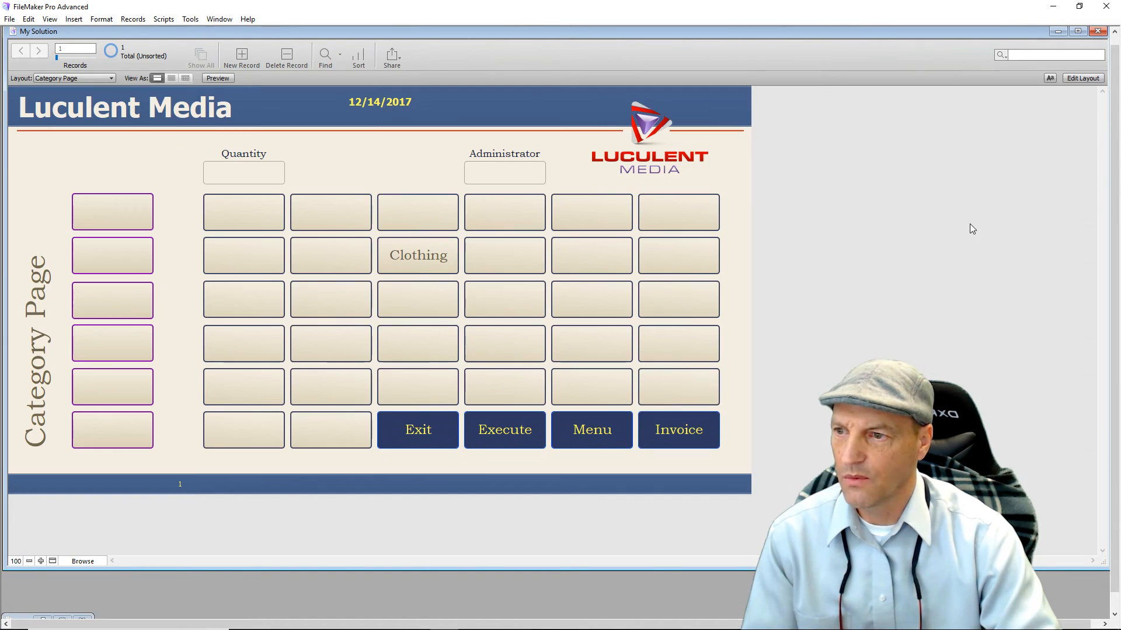
pyautogui.click(395, 433)
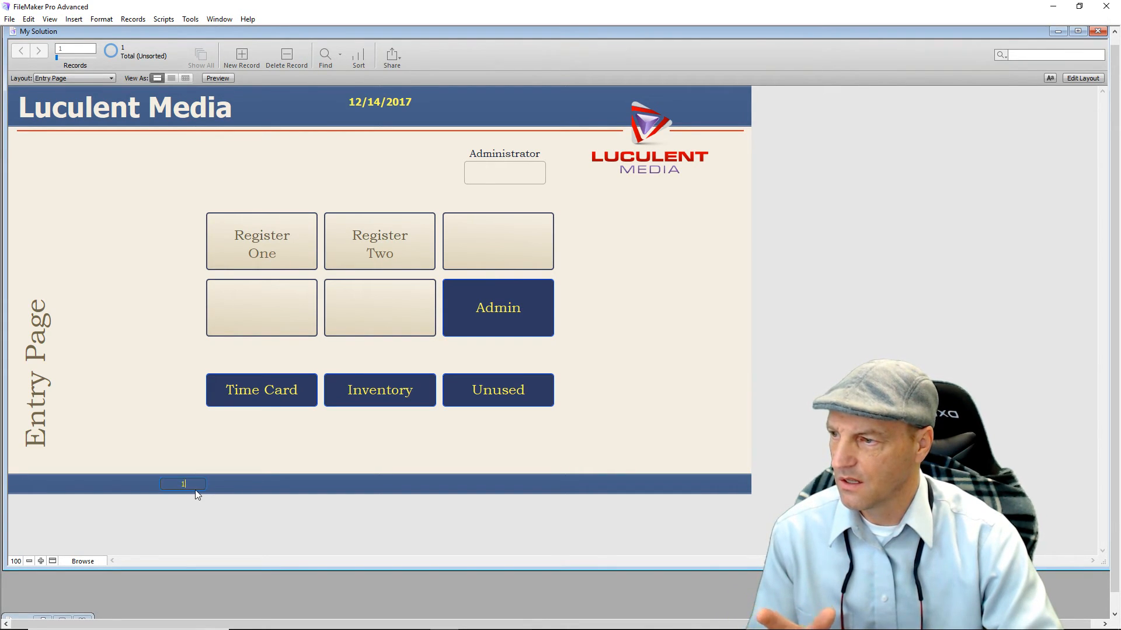
pyautogui.write('3')
pyautogui.click(159, 418)
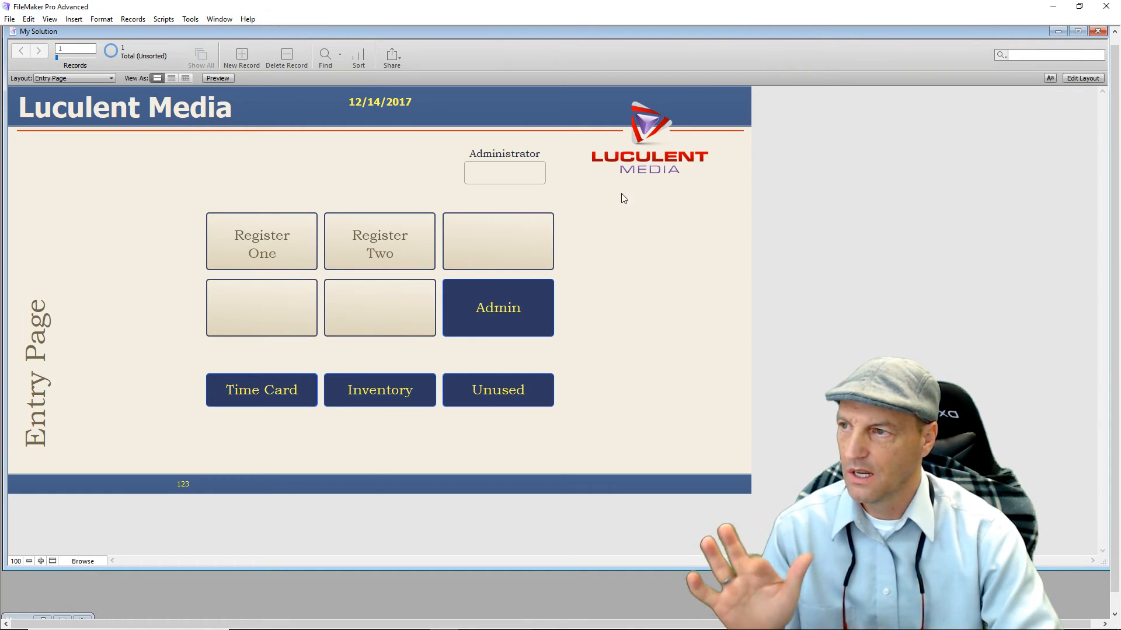
pyautogui.click(278, 247)
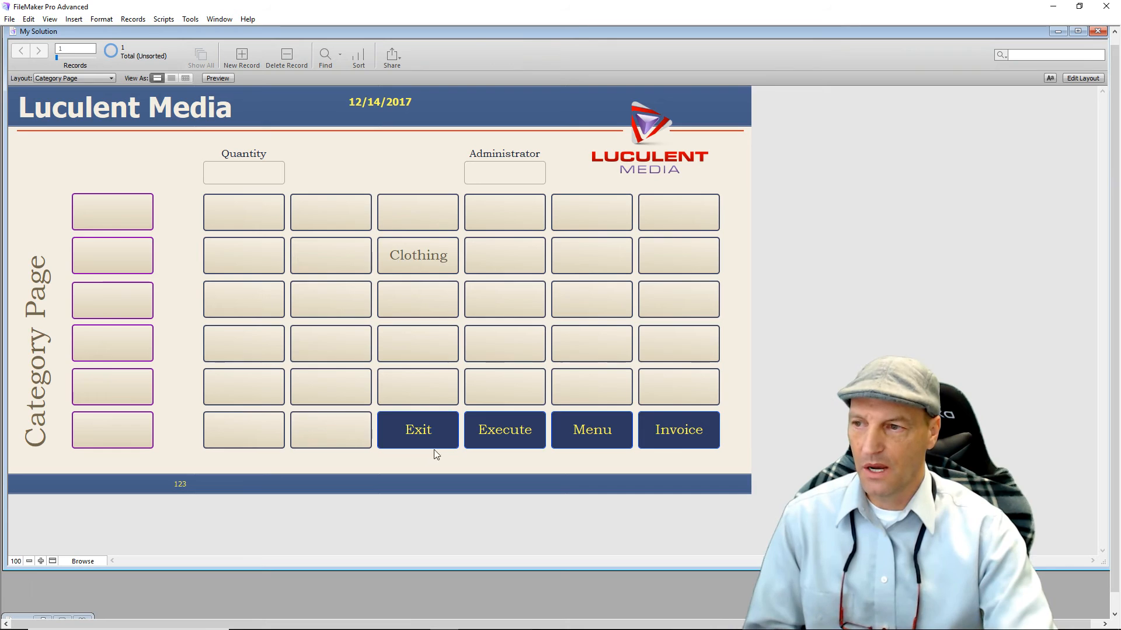
# Go to the Entry Page and back to the Category Page, then change the footer value to 100.
pyautogui.click(429, 433)
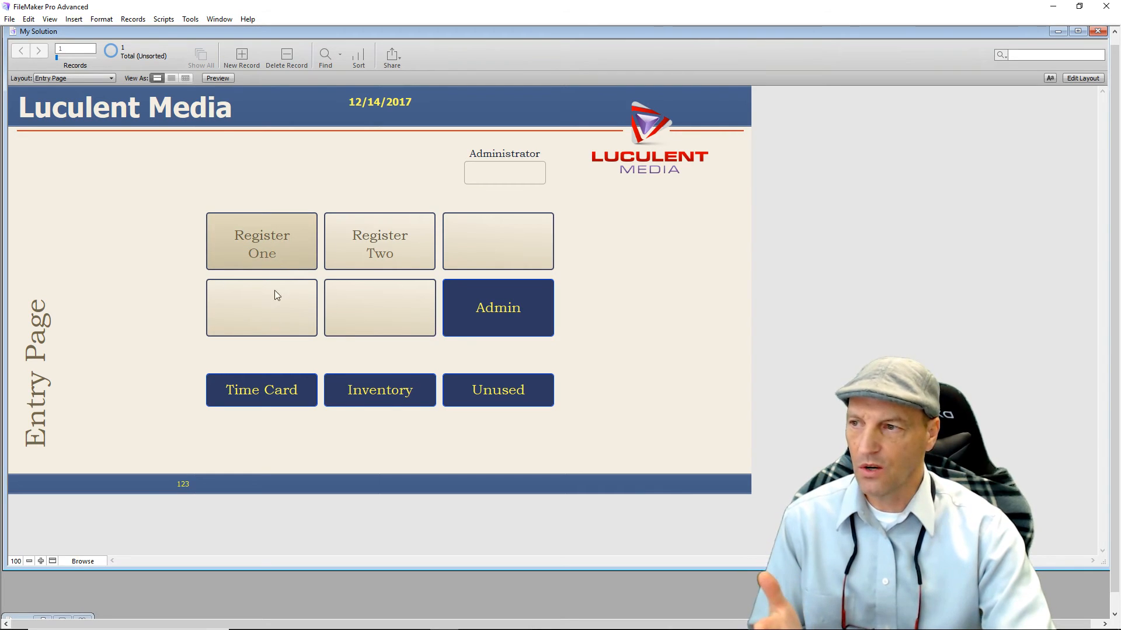
pyautogui.click(289, 248)
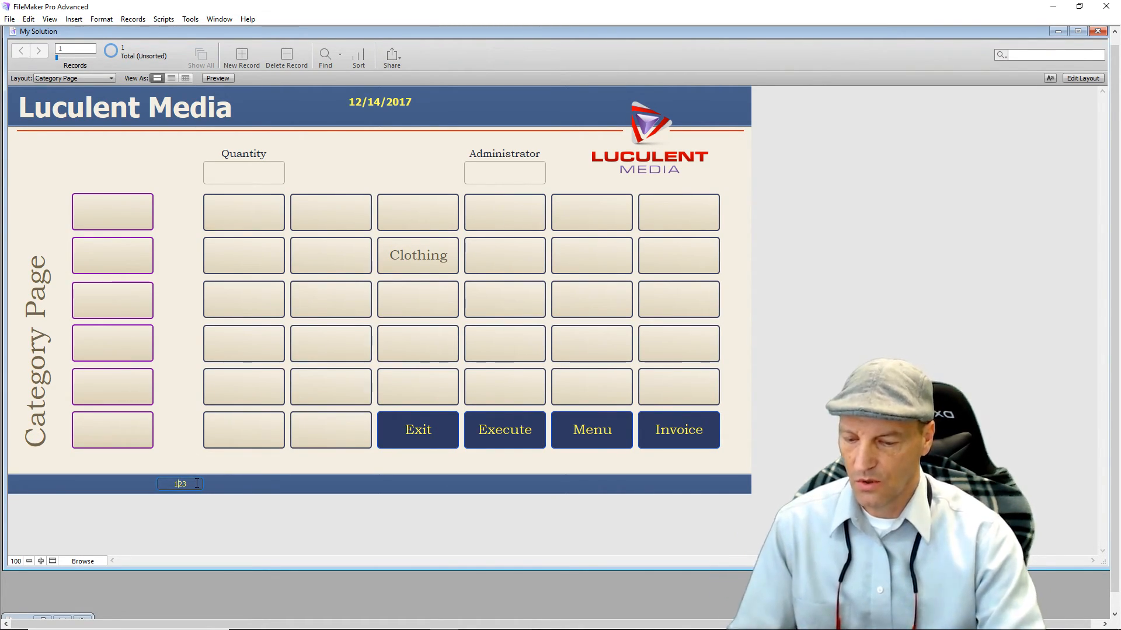
pyautogui.press('BackSpace')
pyautogui.press('BackSpace')
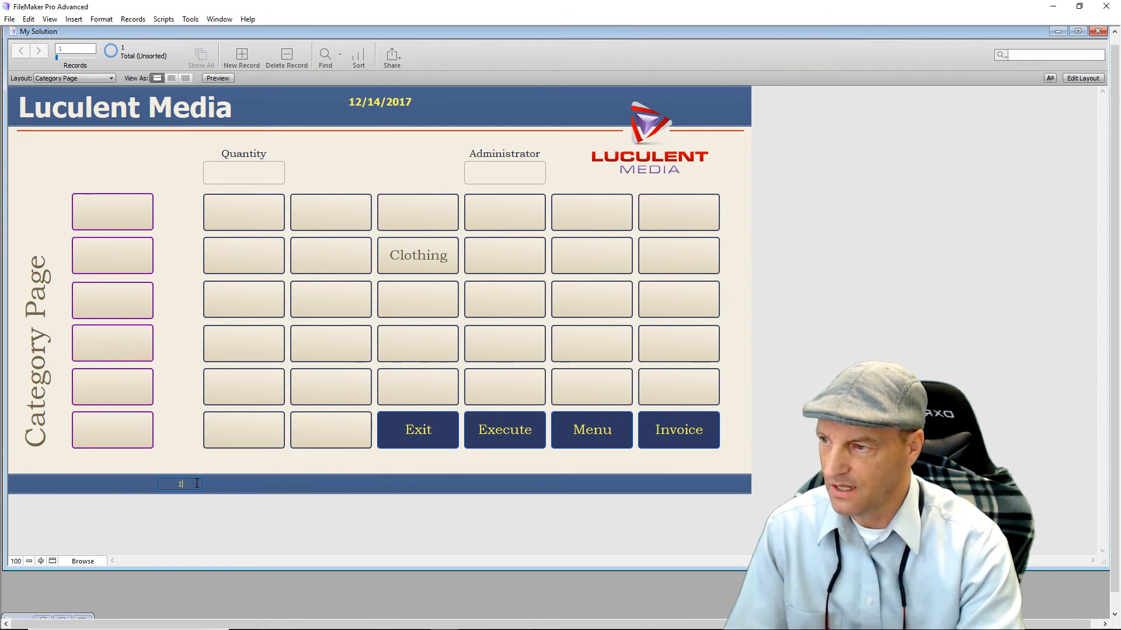
pyautogui.write('00')
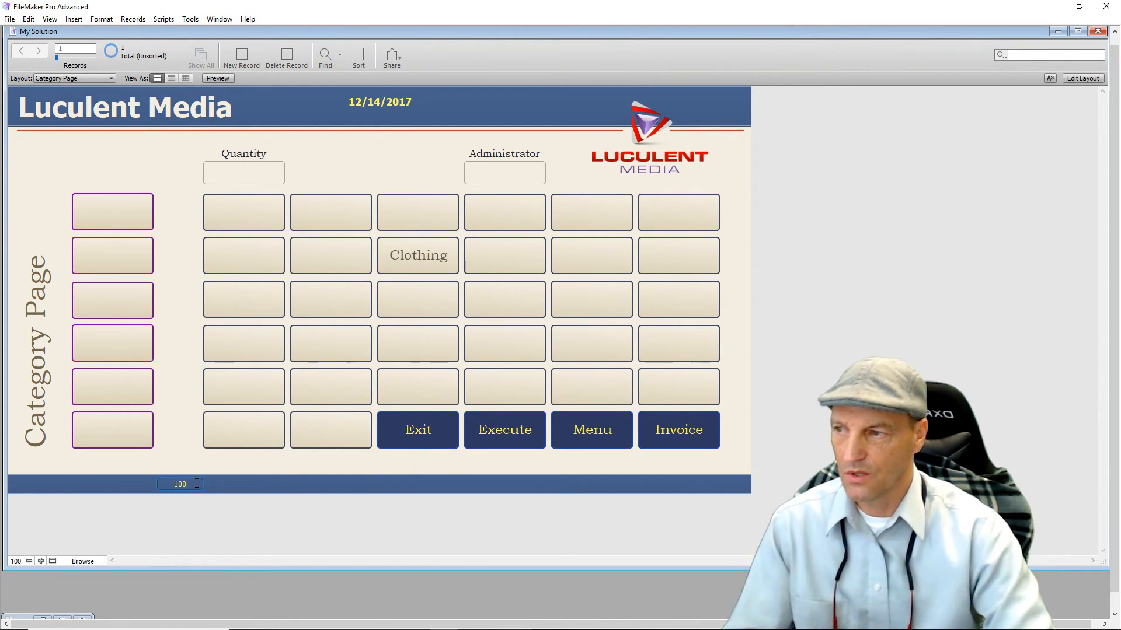
pyautogui.click(180, 404)
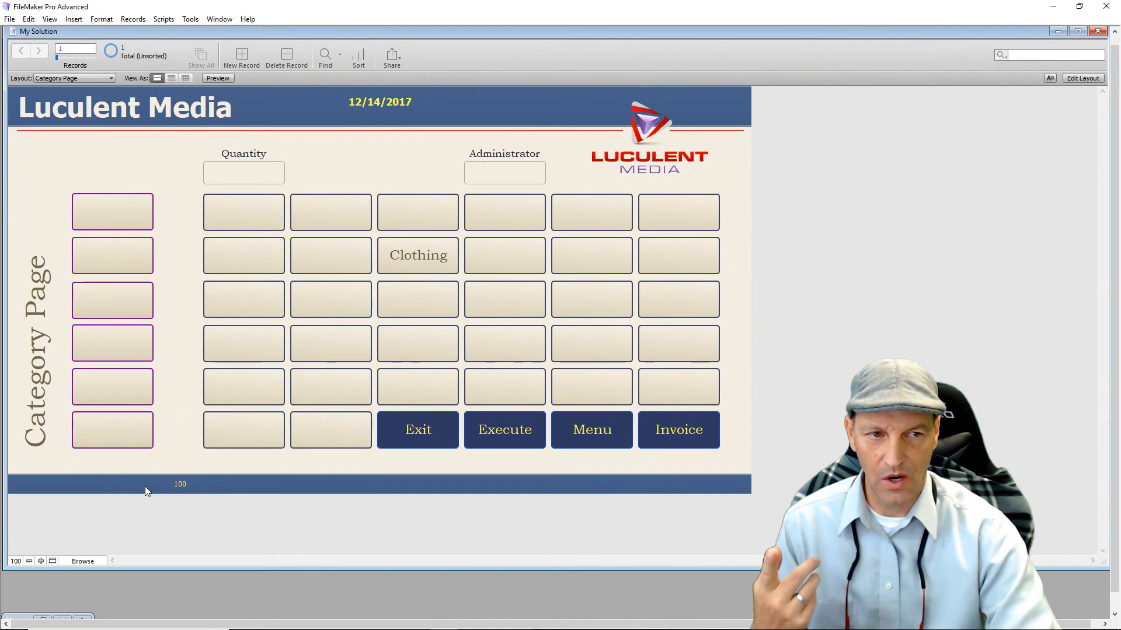
# Exit to the Entry Page and change its footer value to 1.
pyautogui.click(435, 437)
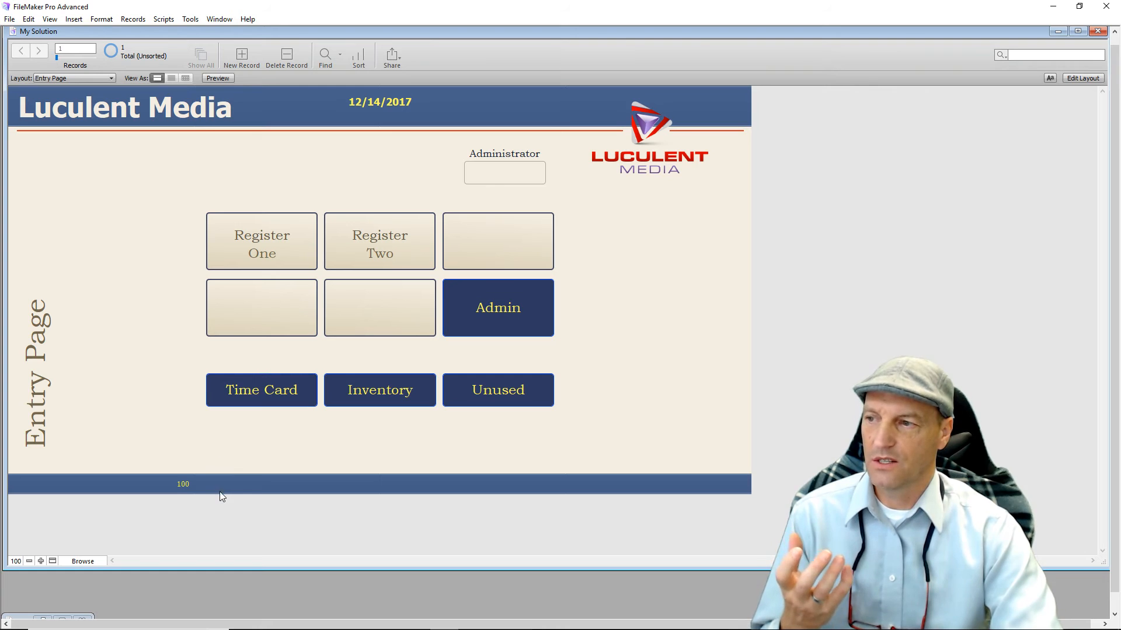
pyautogui.click(186, 481)
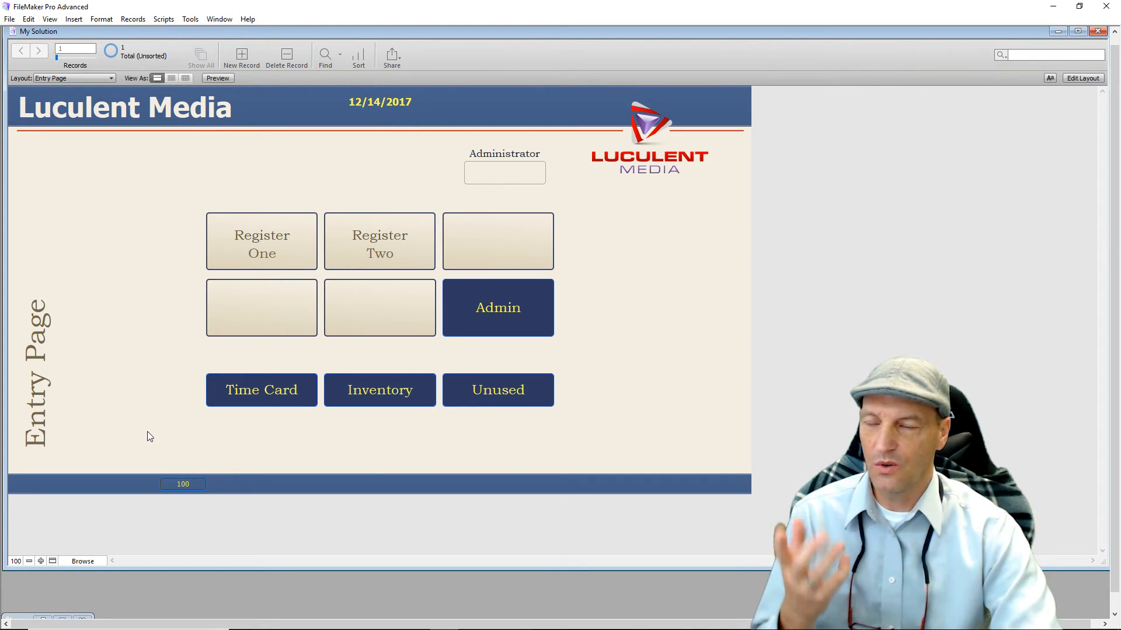
pyautogui.press('BackSpace')
pyautogui.press('BackSpace')
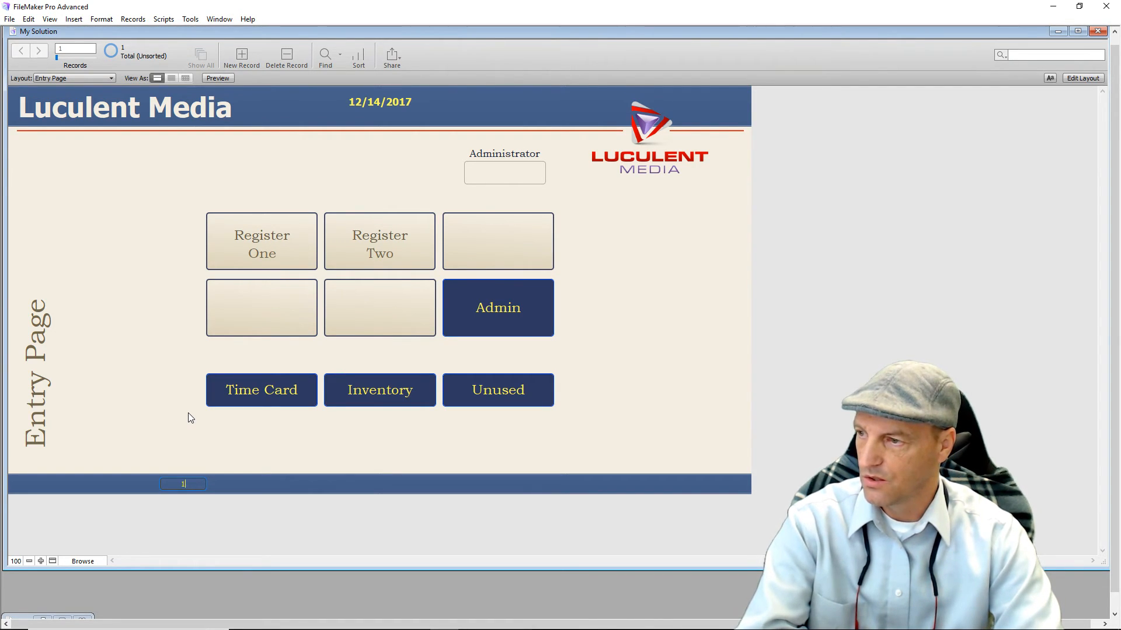
pyautogui.click(167, 403)
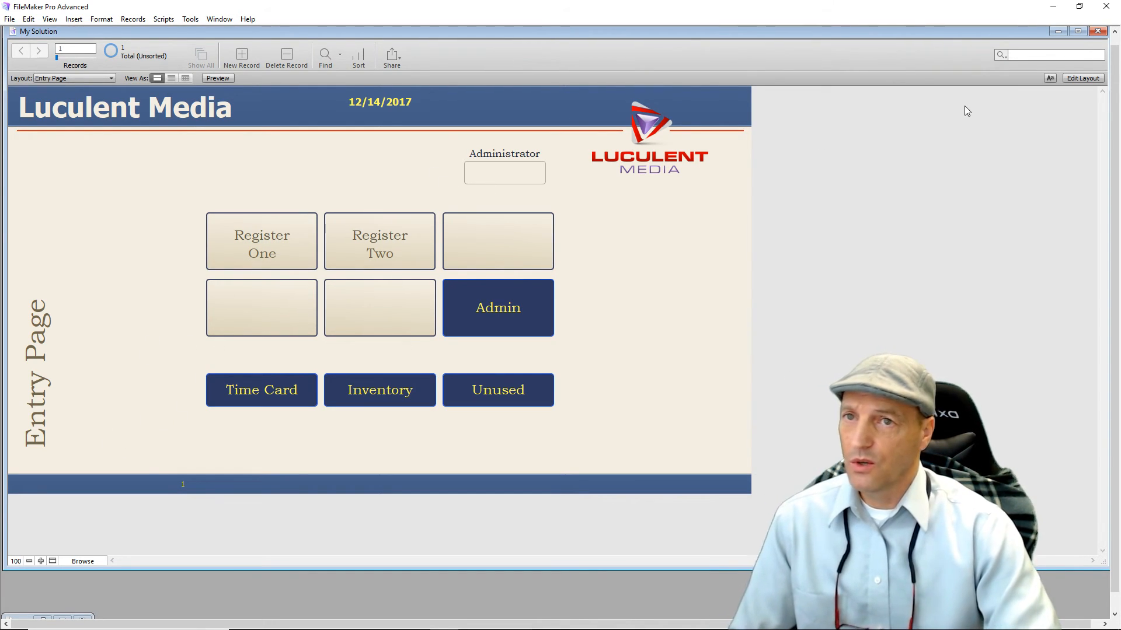
# Enter Layout mode and open Manage Database on the Tables tab.
pyautogui.click(1083, 78)
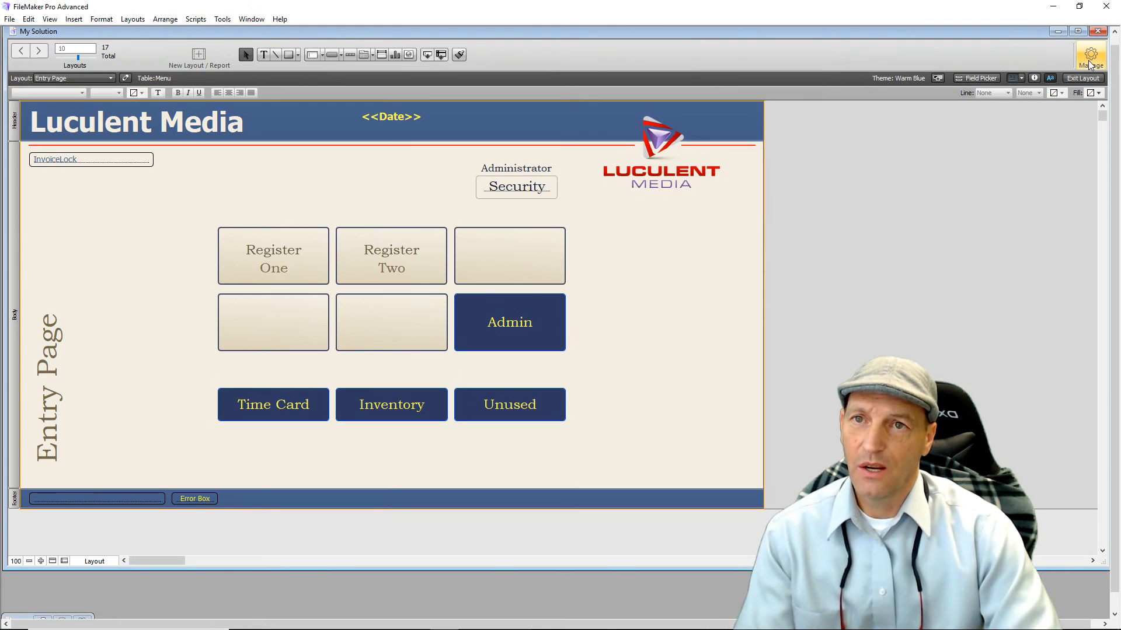
pyautogui.click(1089, 64)
pyautogui.click(1045, 78)
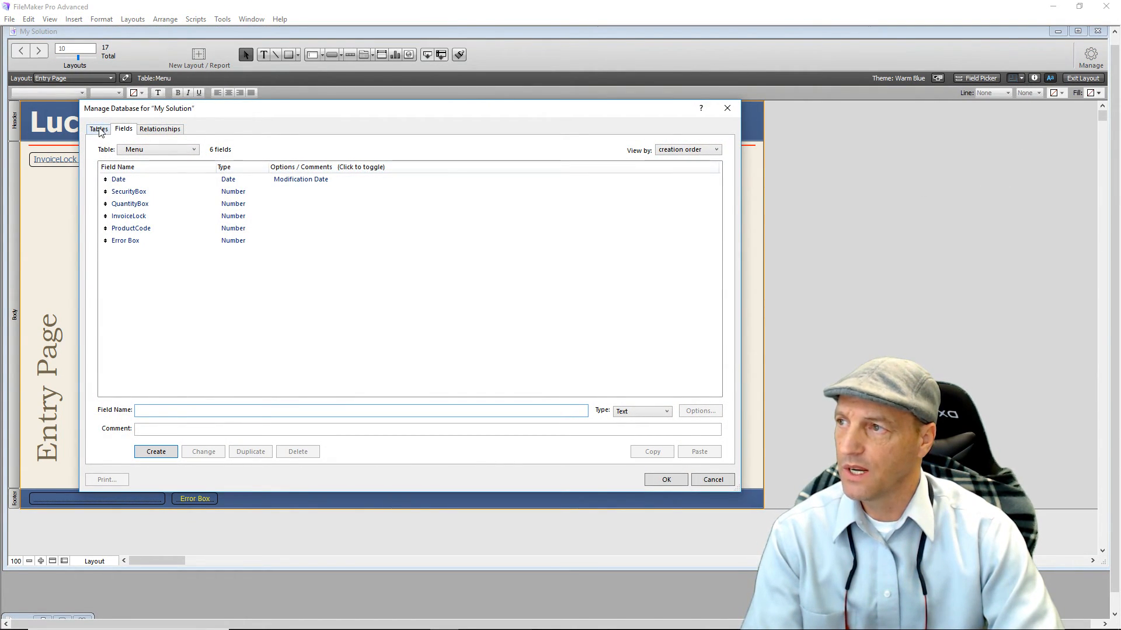
pyautogui.click(99, 129)
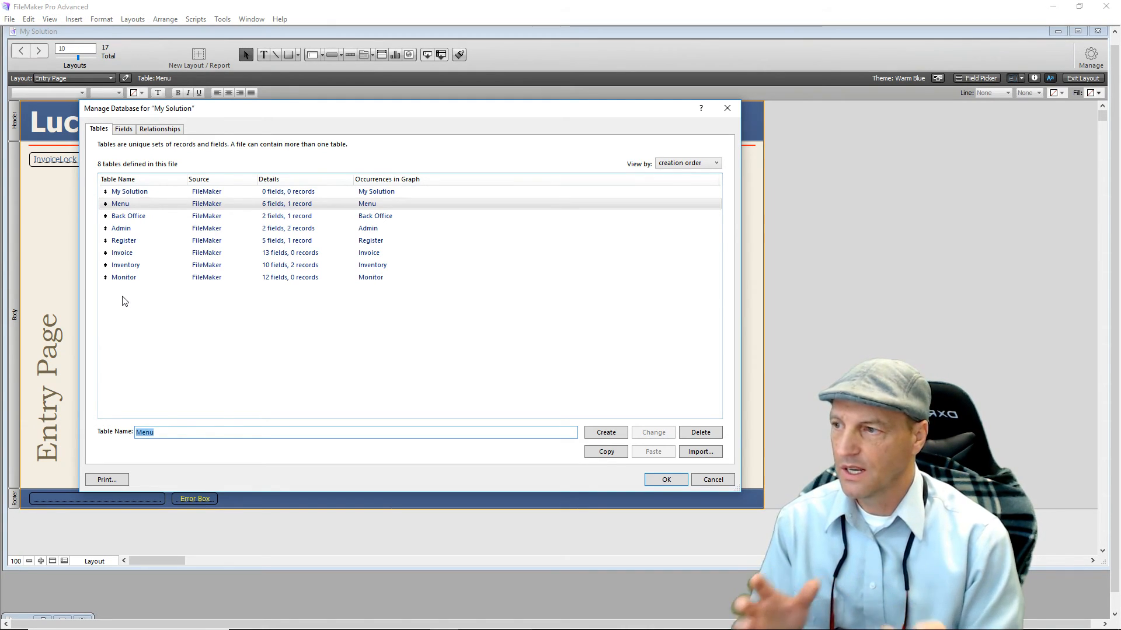
# Create a new table named 'Security Breech Vault' in the Tables tab.
pyautogui.write('Security')
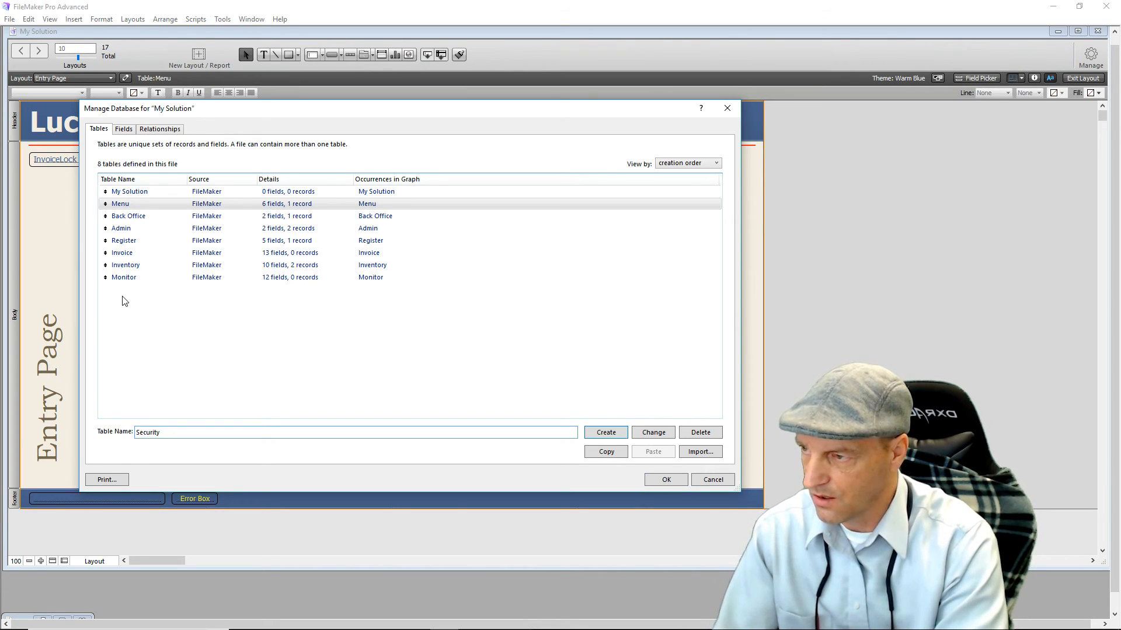
pyautogui.write(' Bree')
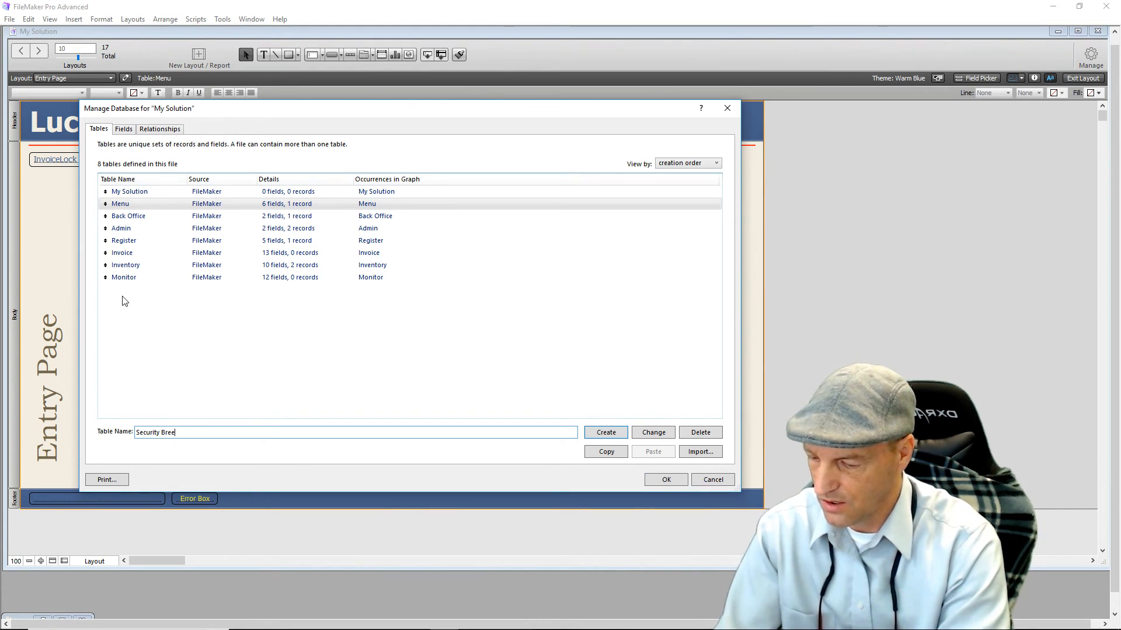
pyautogui.write('dh Vault')
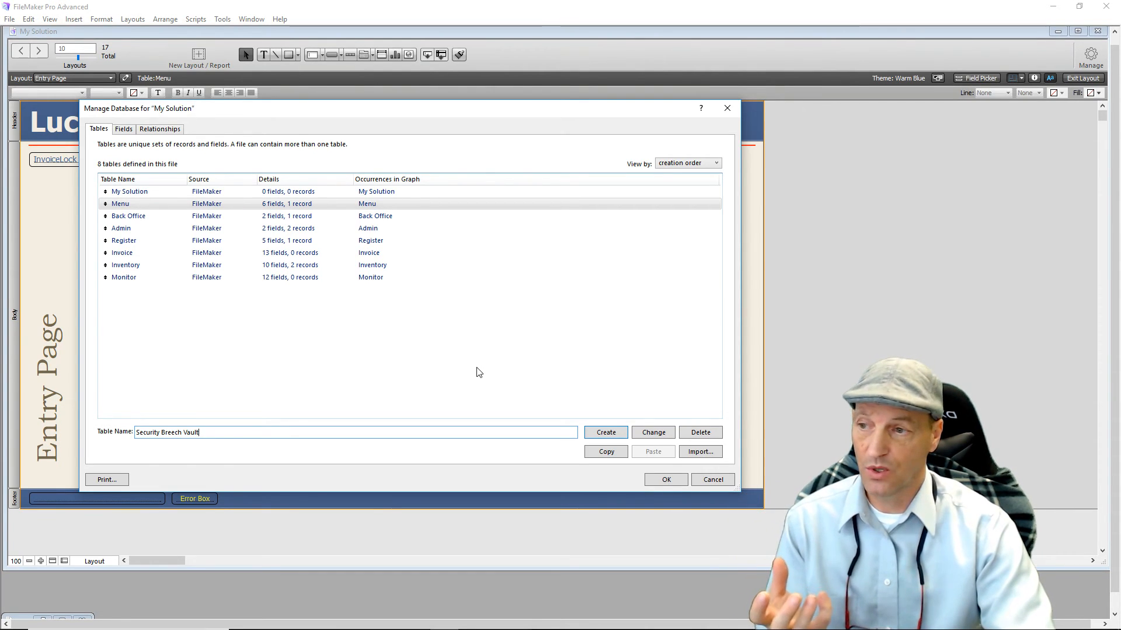
pyautogui.click(601, 433)
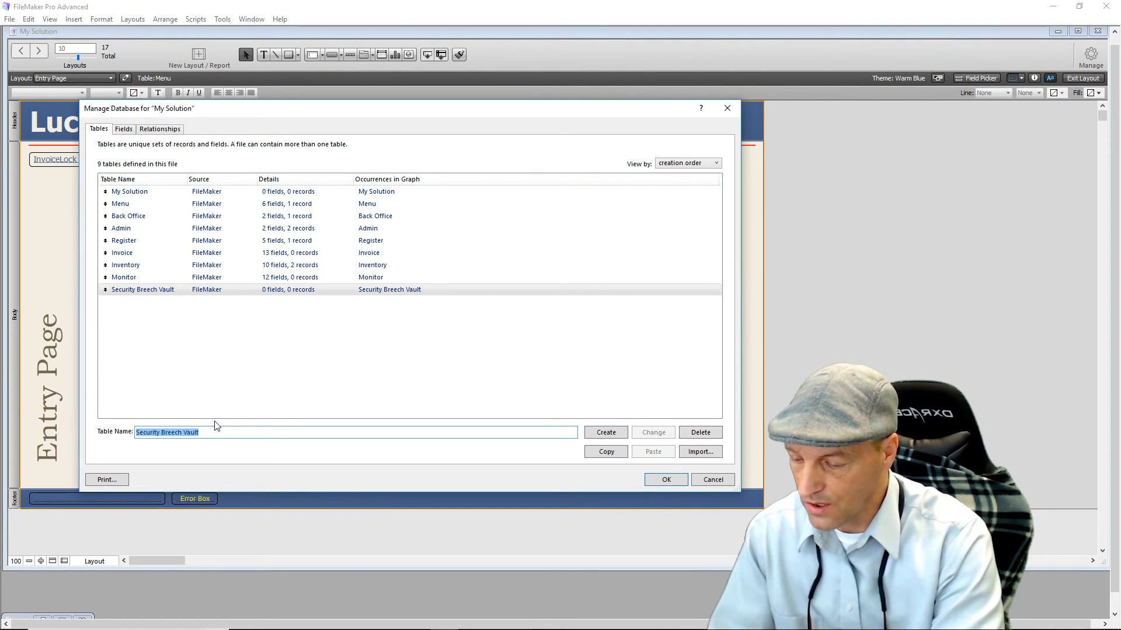
# Create a 'User Data Base' table, then open Security Breech Vault's empty field list.
pyautogui.write('User ')
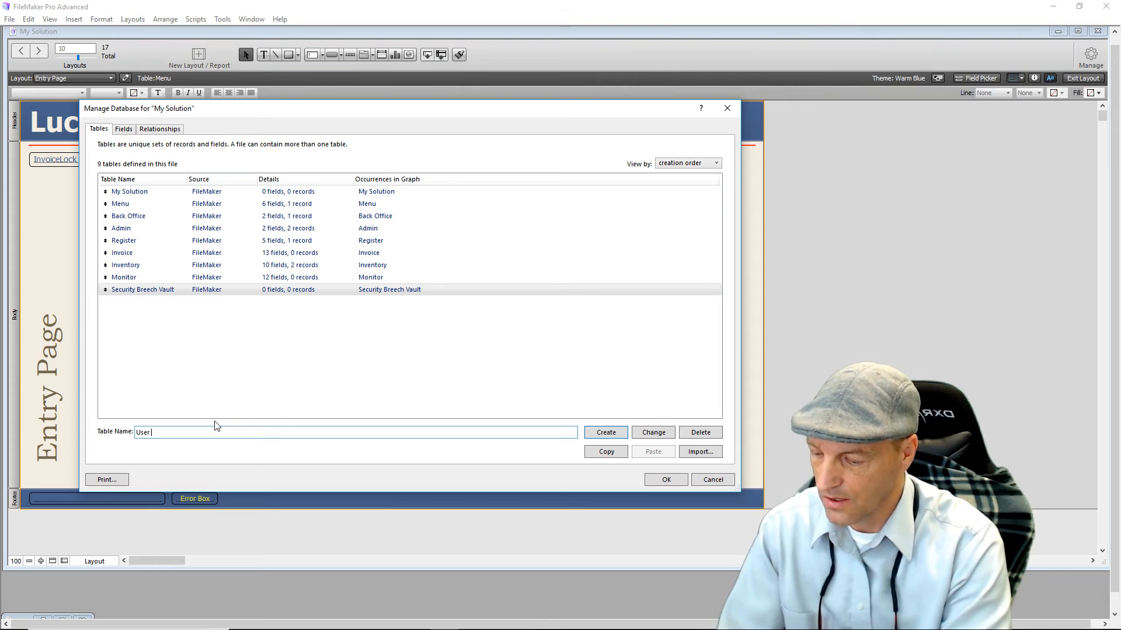
pyautogui.write('Data Base')
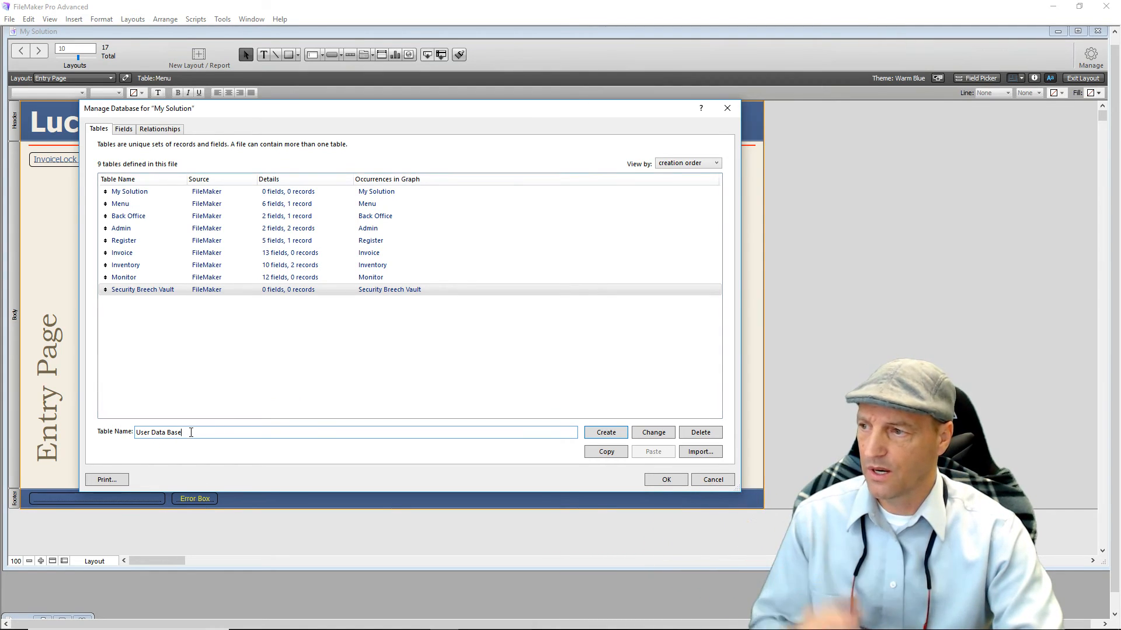
pyautogui.click(613, 437)
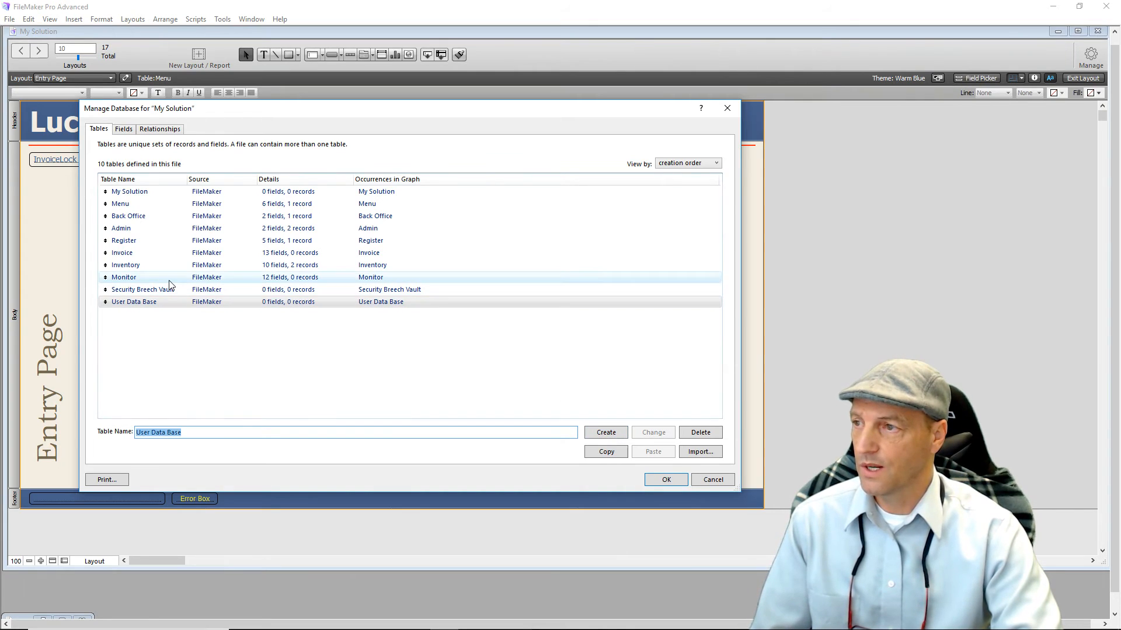
pyautogui.doubleClick(146, 291)
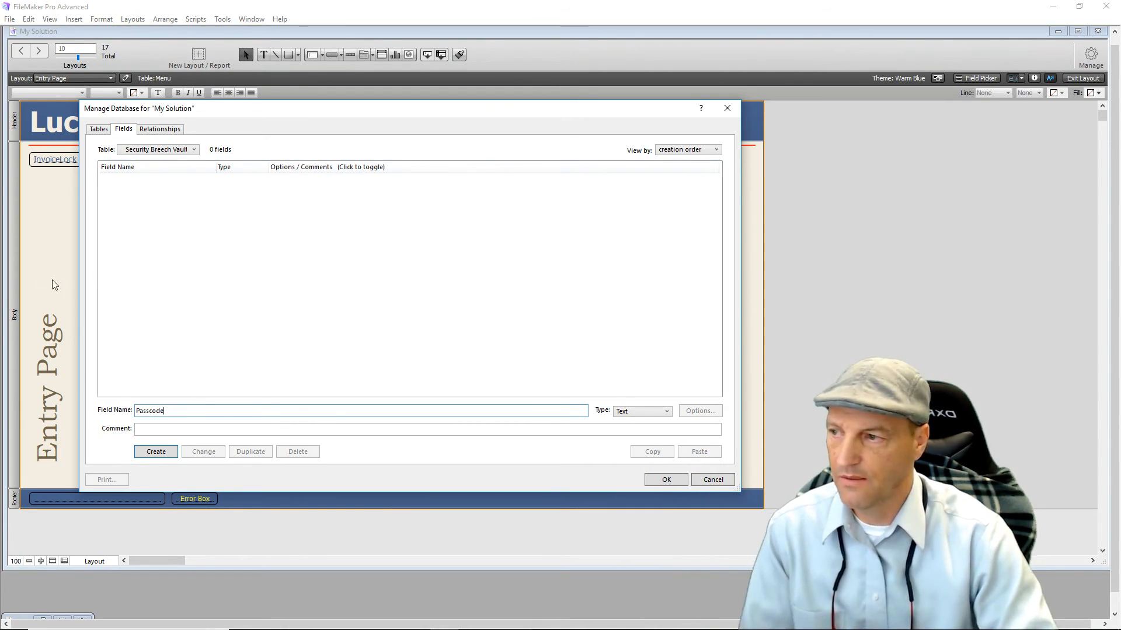
# Create a Text field named Passcode in Security Breech Vault.
pyautogui.click(156, 452)
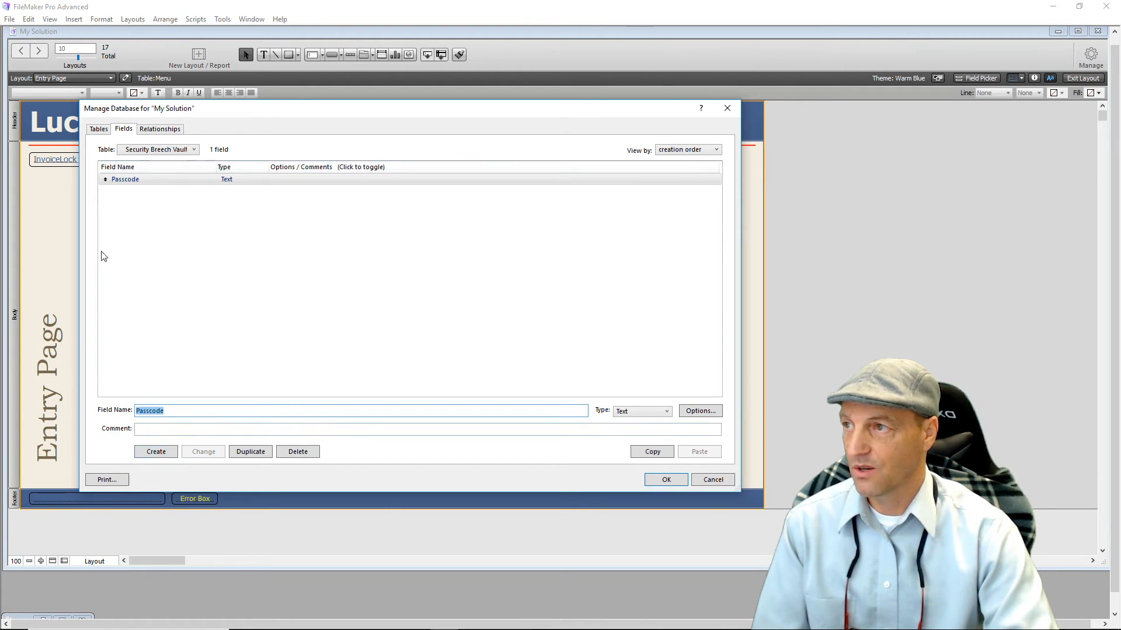
# In User Data Base, create a Number field named Passwords and enter First Name as the next field name.
pyautogui.click(157, 150)
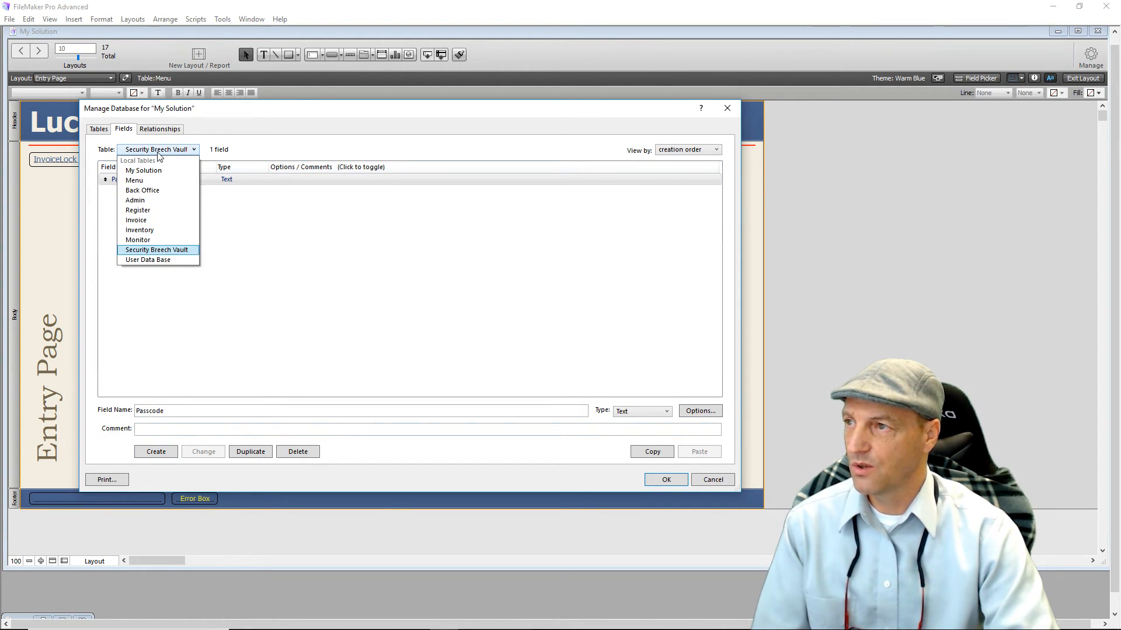
pyautogui.click(176, 256)
pyautogui.click(145, 410)
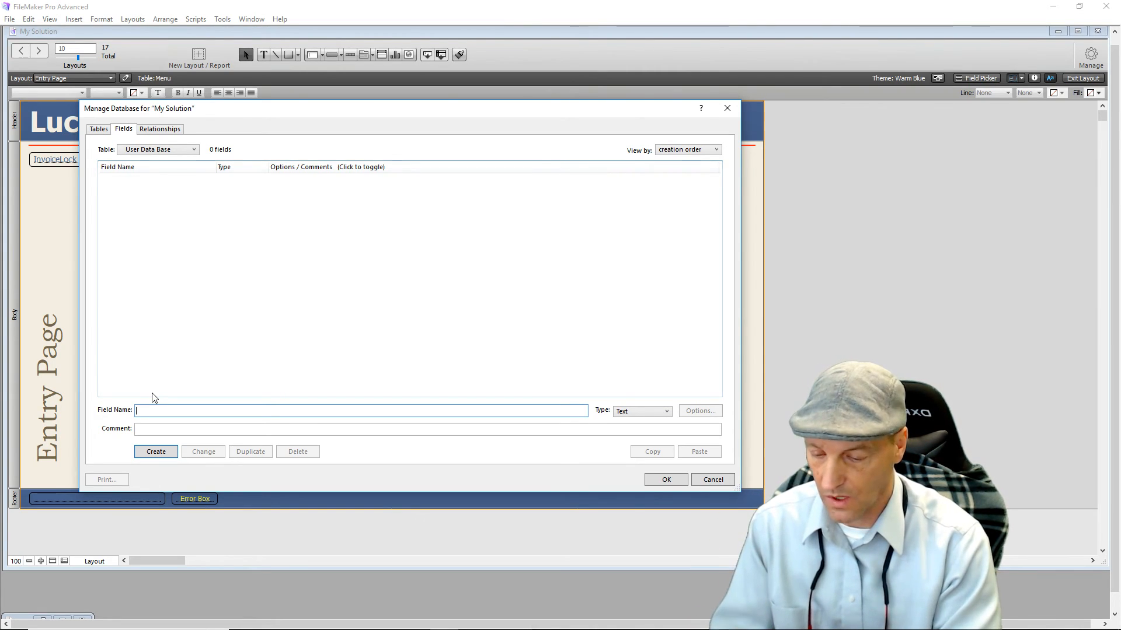
pyautogui.write('Passwords')
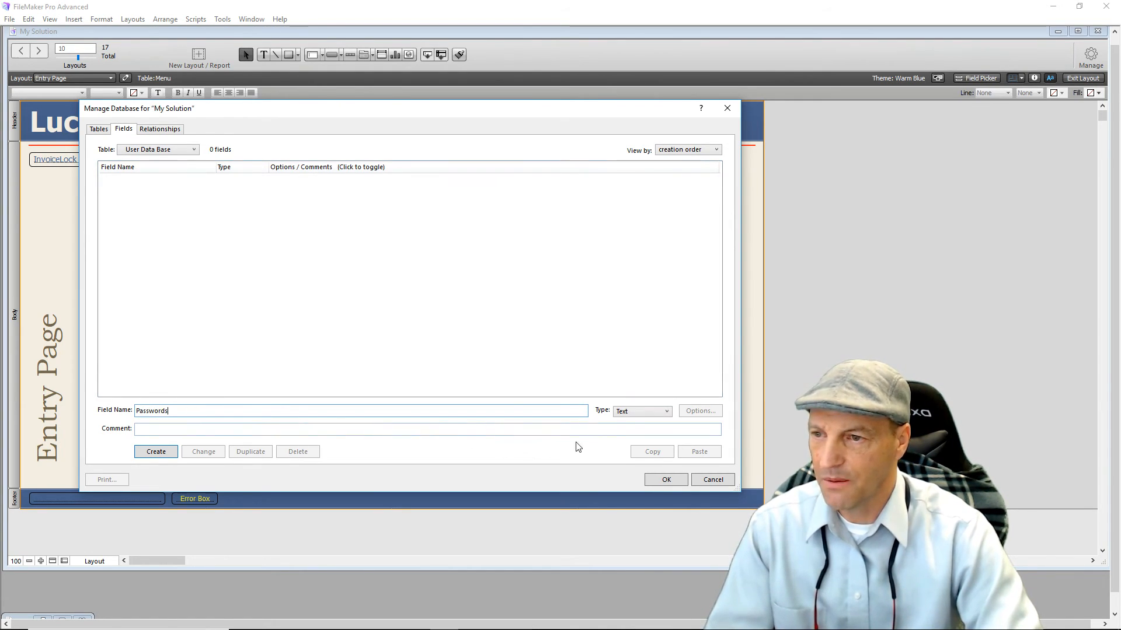
pyautogui.click(667, 415)
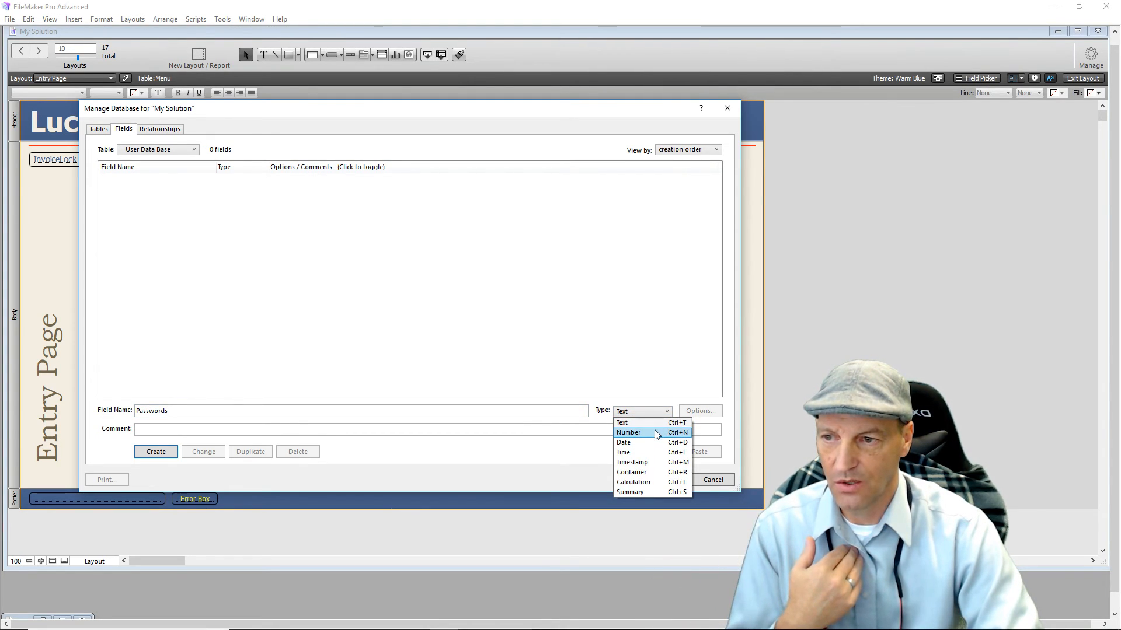
pyautogui.click(629, 432)
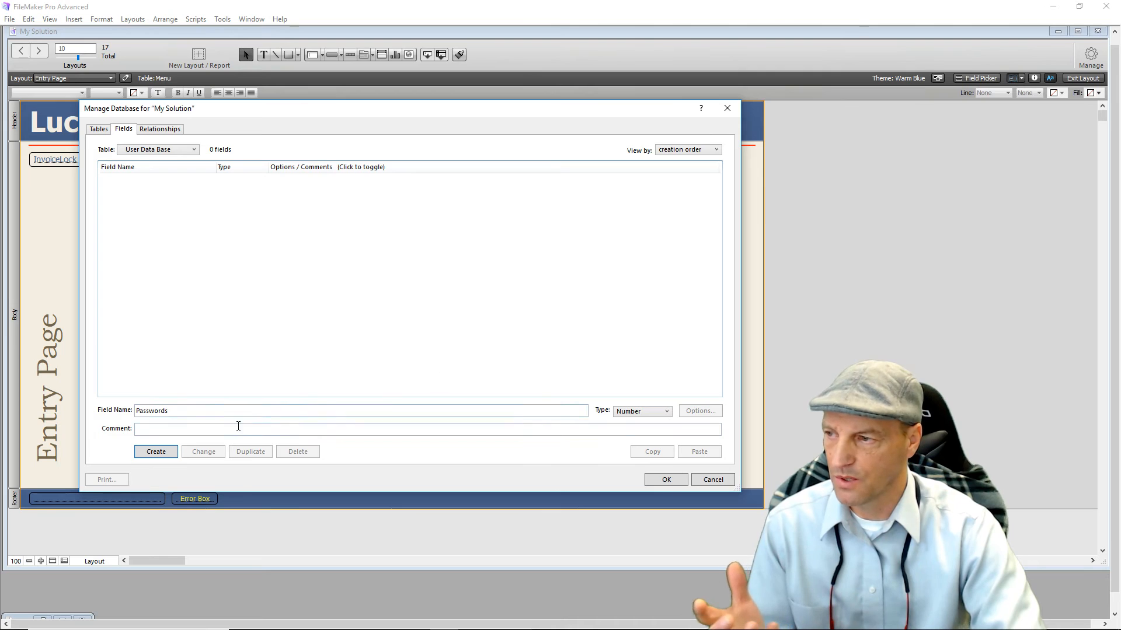
pyautogui.click(163, 454)
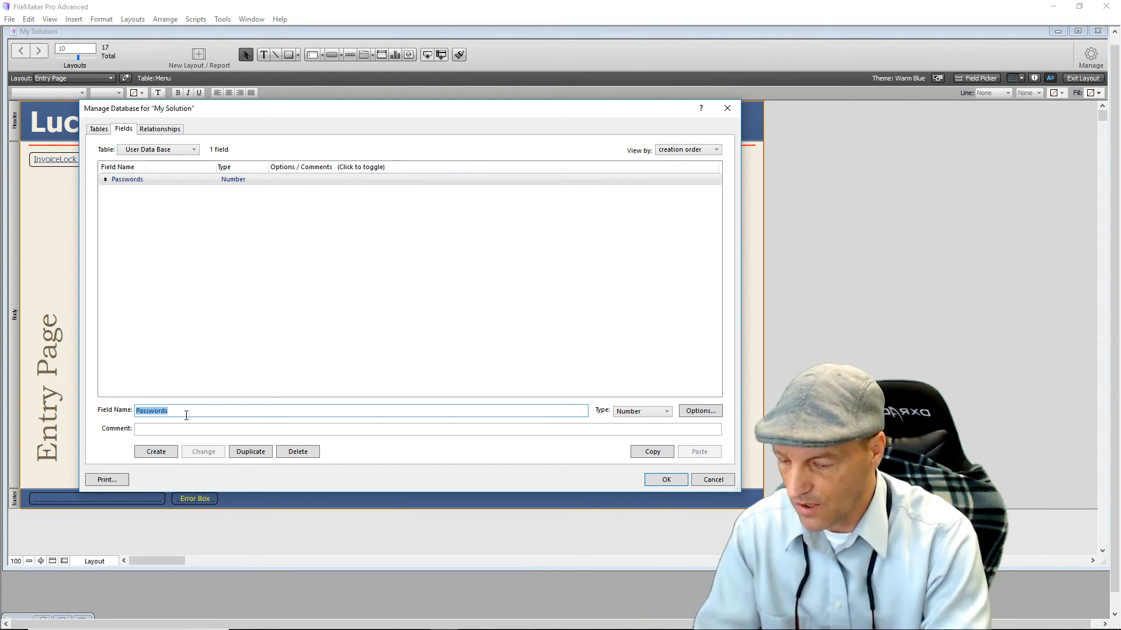
pyautogui.write('First Name')
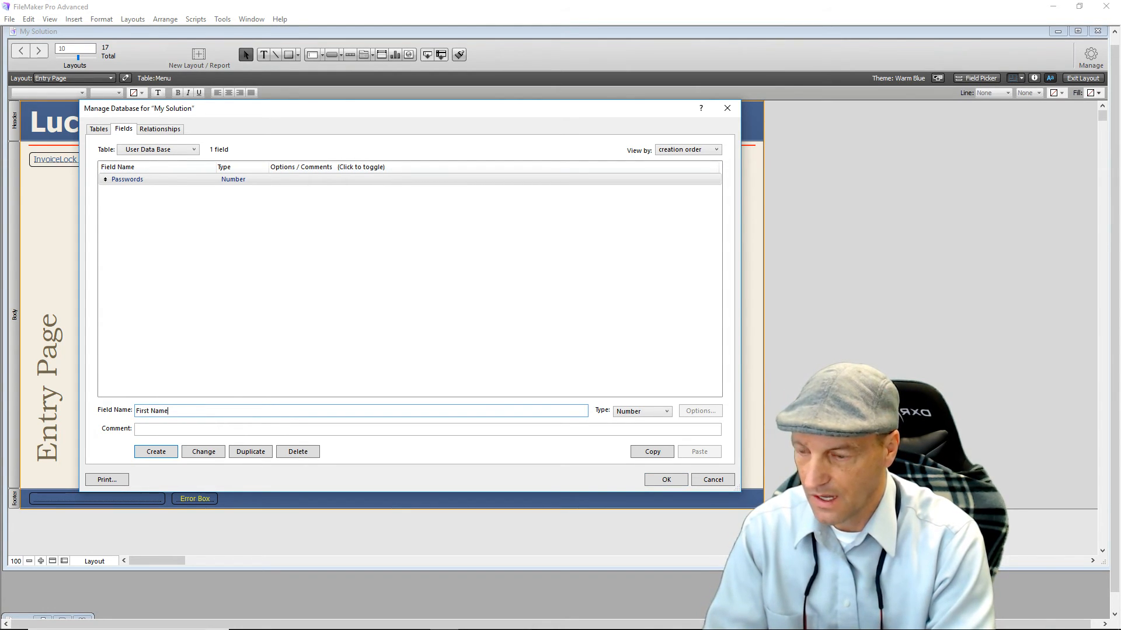
# Create First Name and Last Name as Text fields in User Data Base.
pyautogui.hotkey('ctrl', 't')
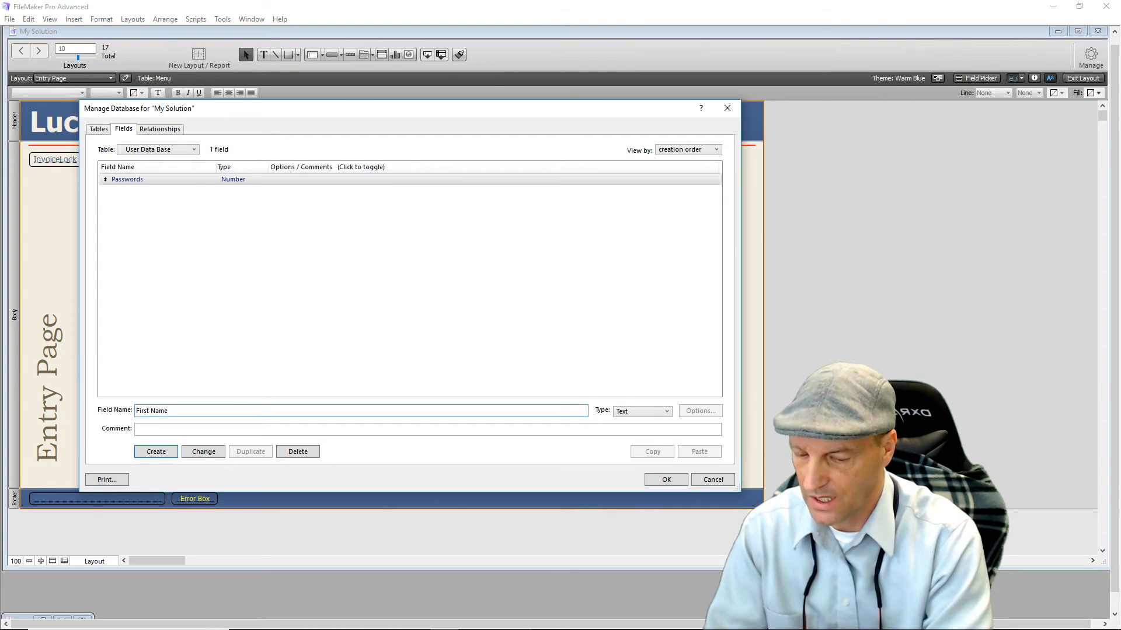
pyautogui.press('Return')
pyautogui.write('Lastr')
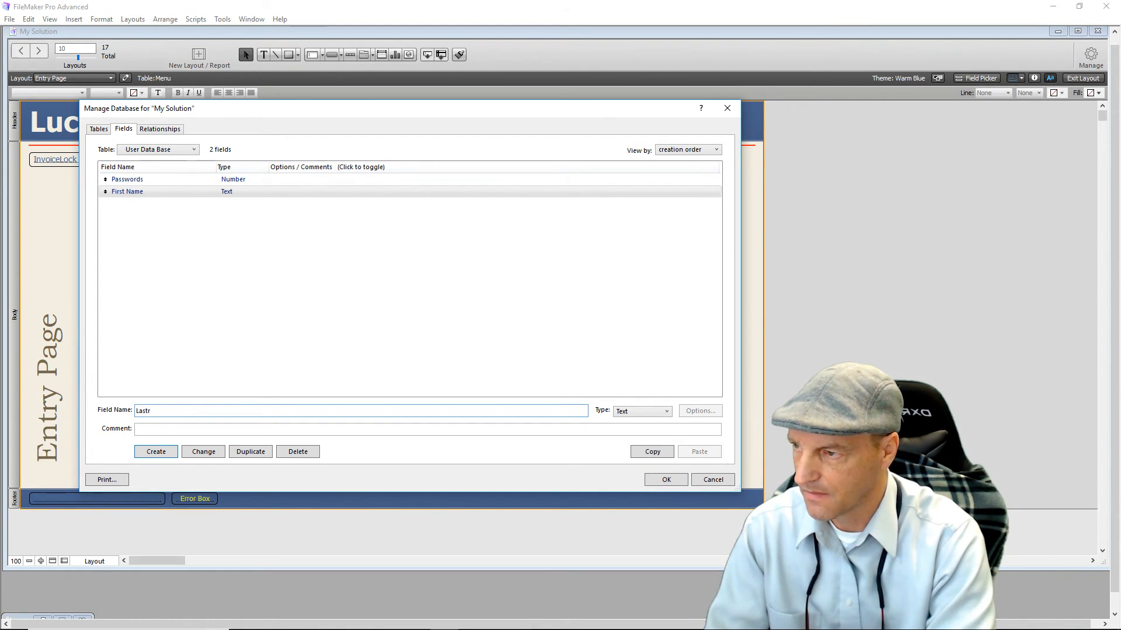
pyautogui.press('BackSpace')
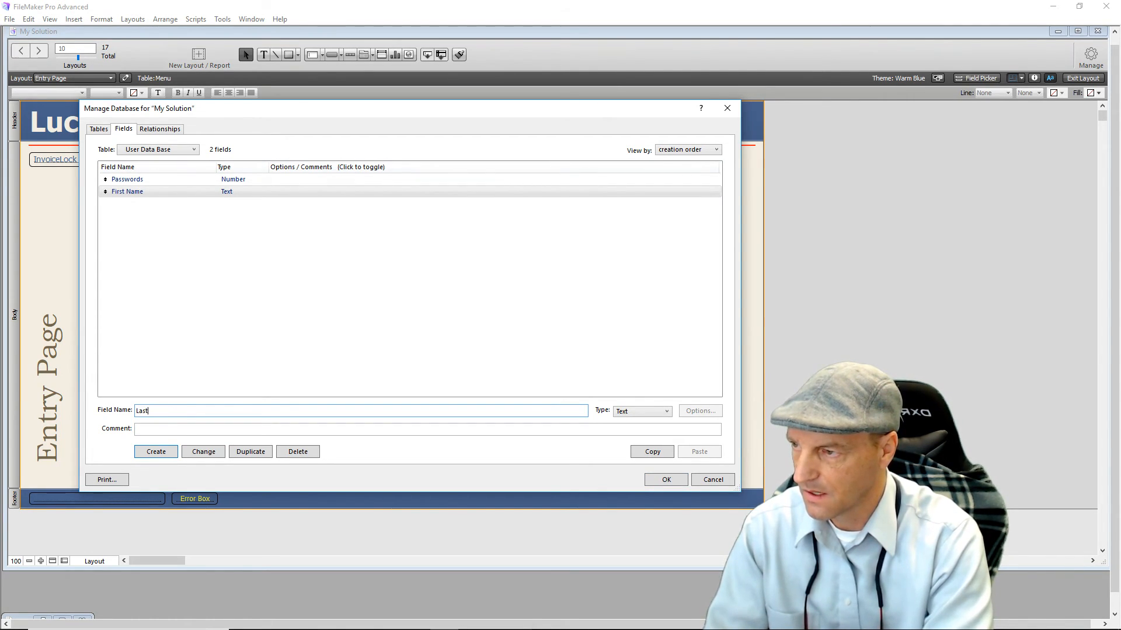
pyautogui.write('Name')
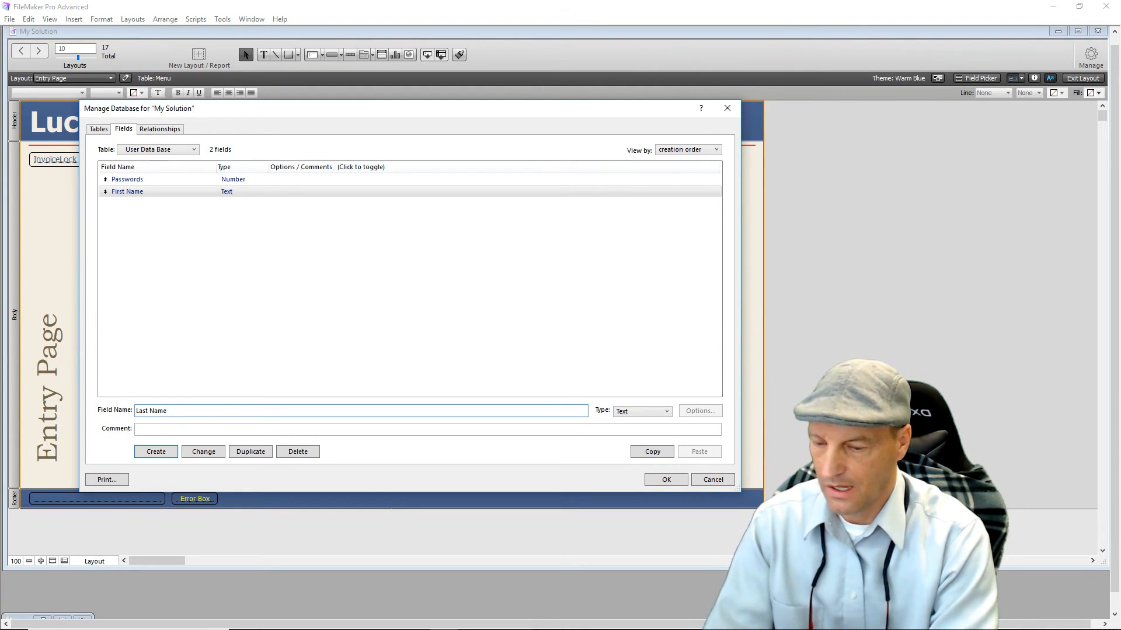
pyautogui.press('Return')
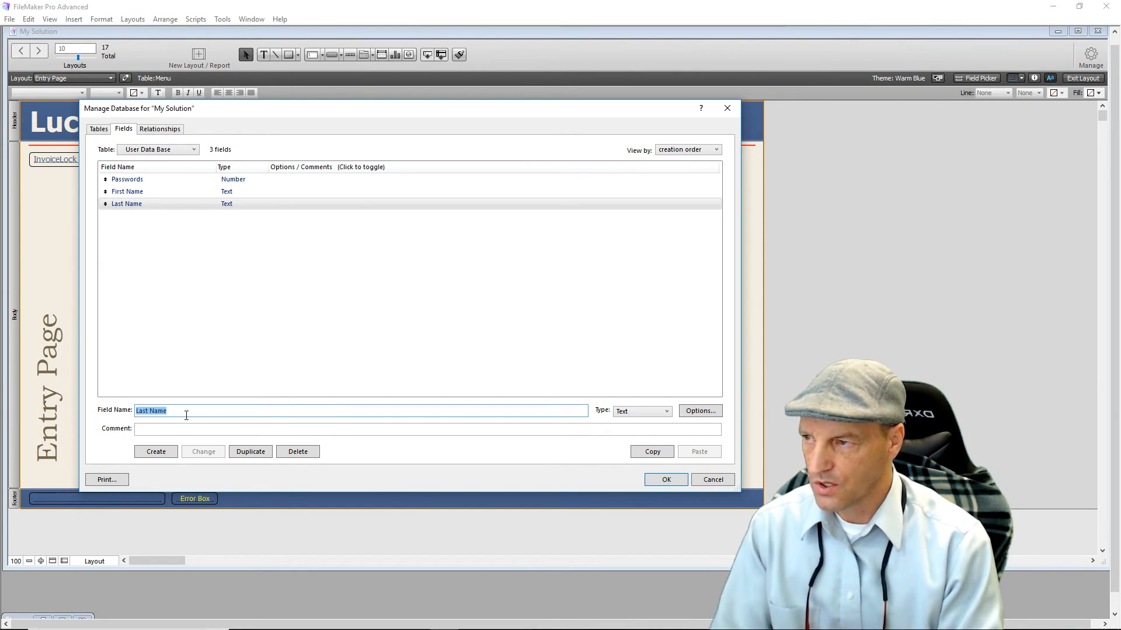
# Create an 'Active' Text field and enter Destination as the next field name.
pyautogui.write('A')
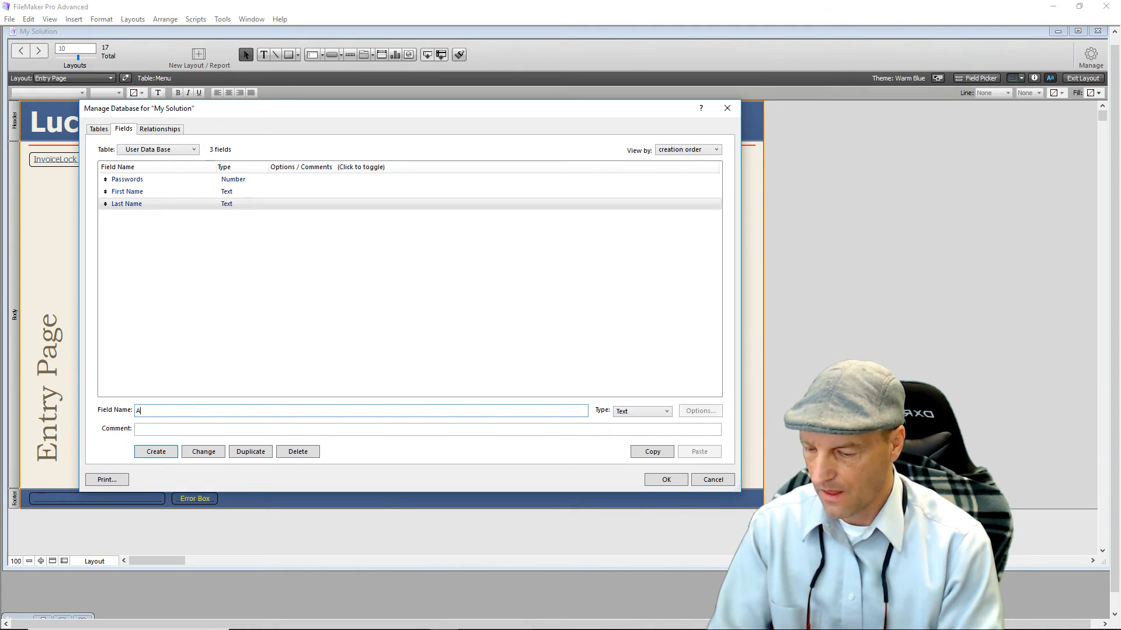
pyautogui.write('ctive')
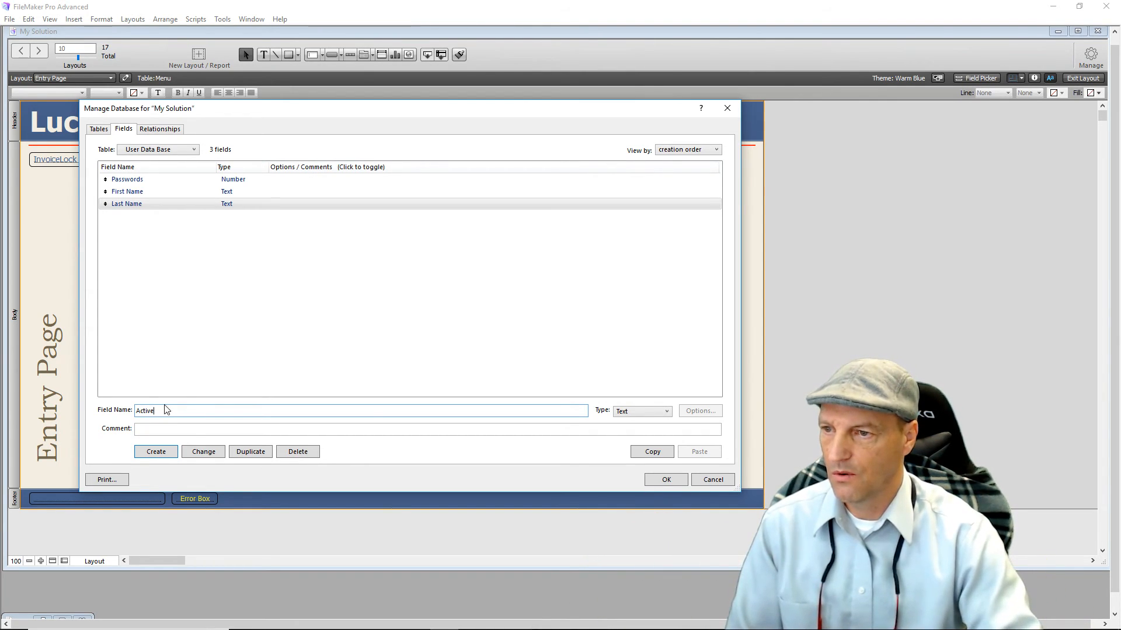
pyautogui.click(650, 424)
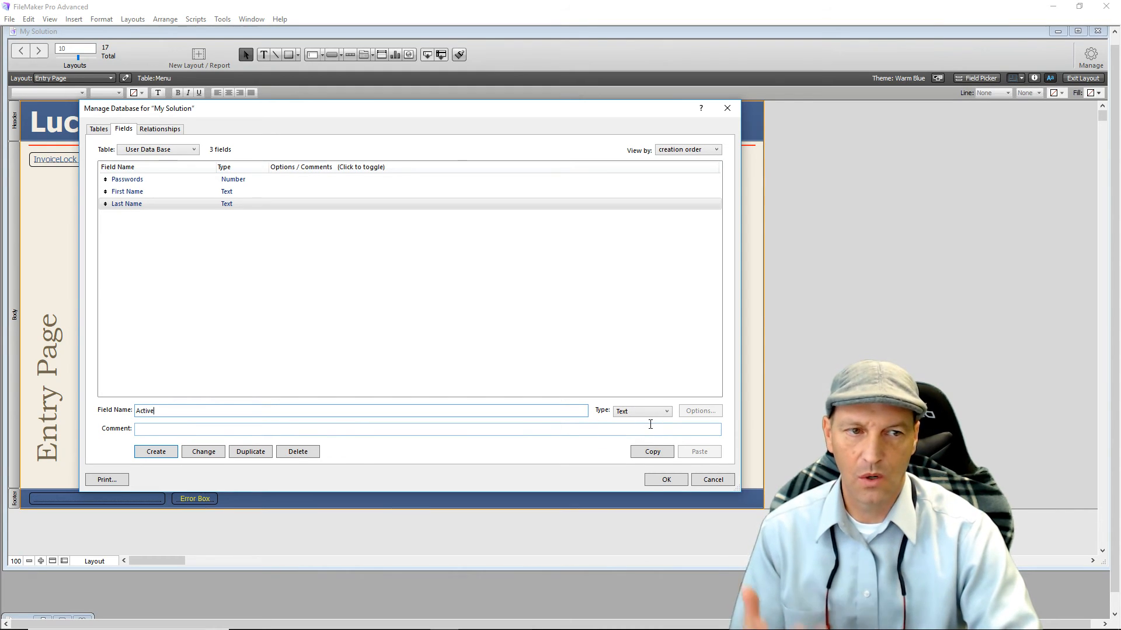
pyautogui.click(158, 452)
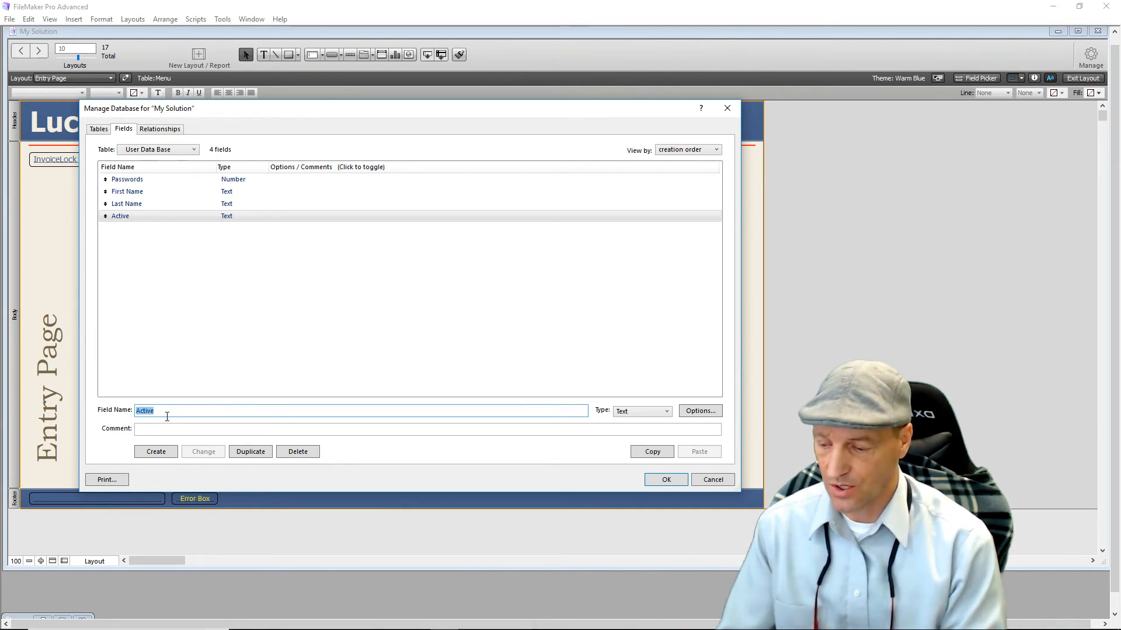
pyautogui.write('Destination')
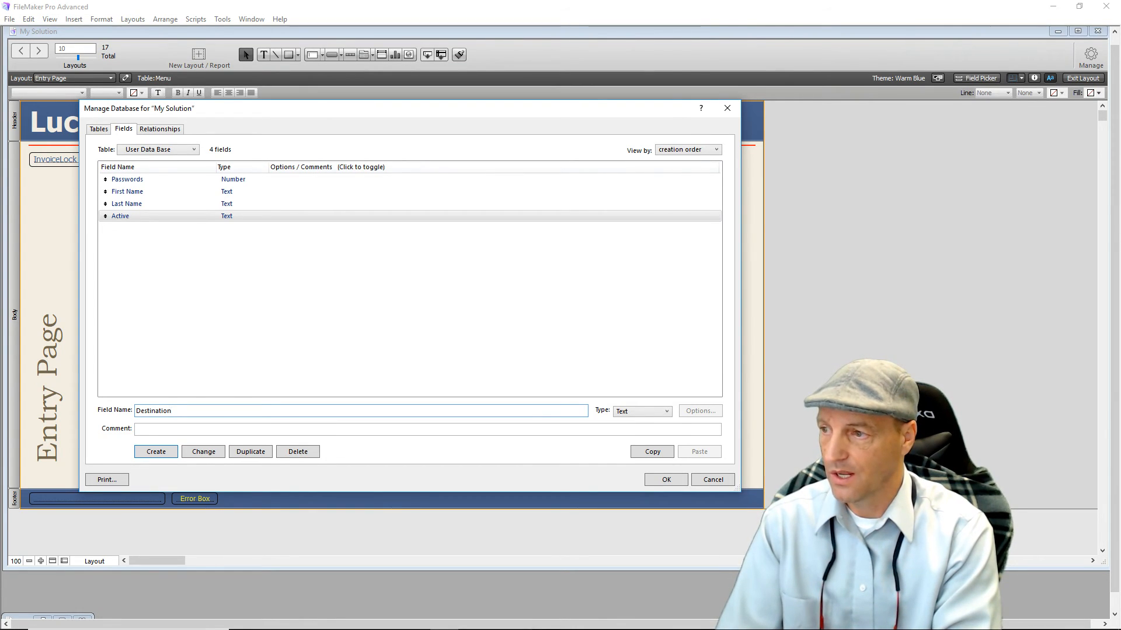
# Create the Destination and Notes Text fields in User Data Base.
pyautogui.press('Return')
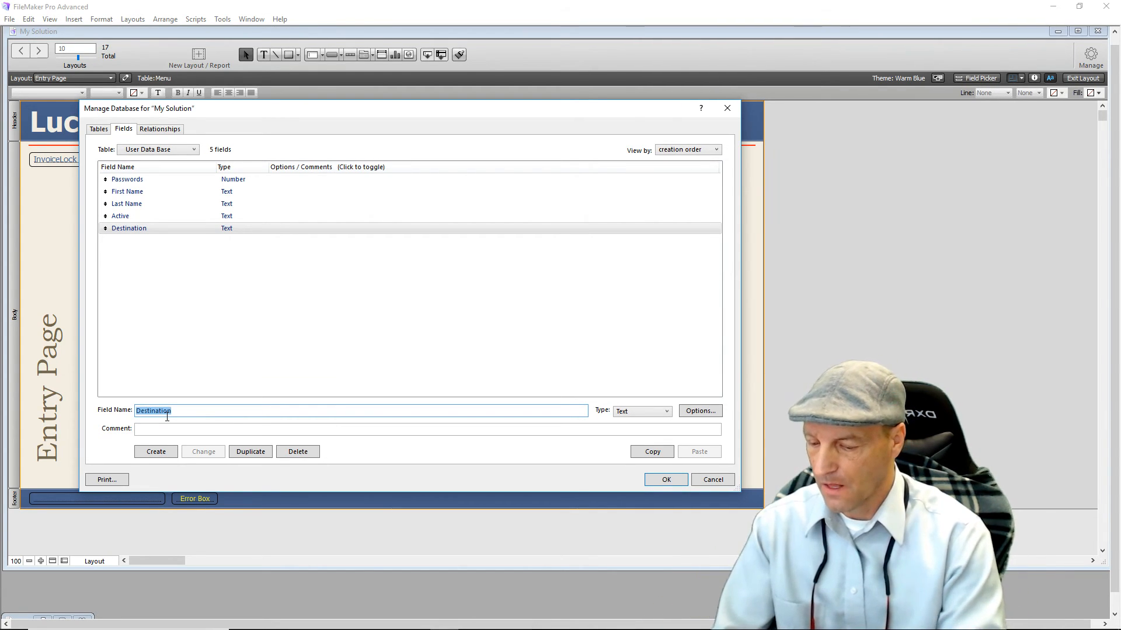
pyautogui.write('Notes')
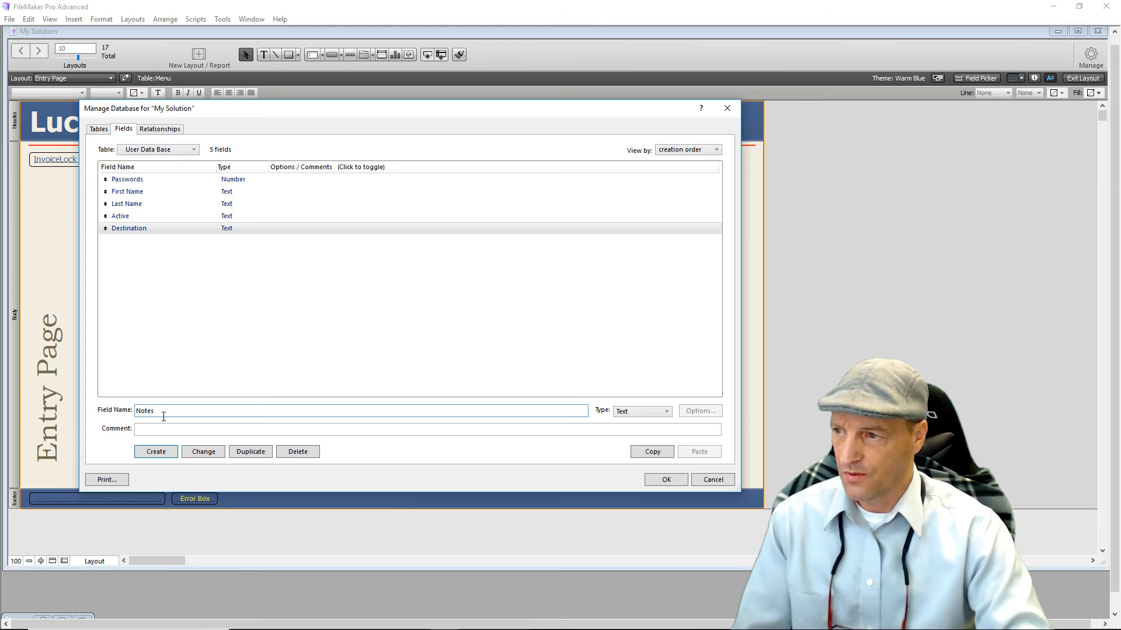
pyautogui.click(155, 452)
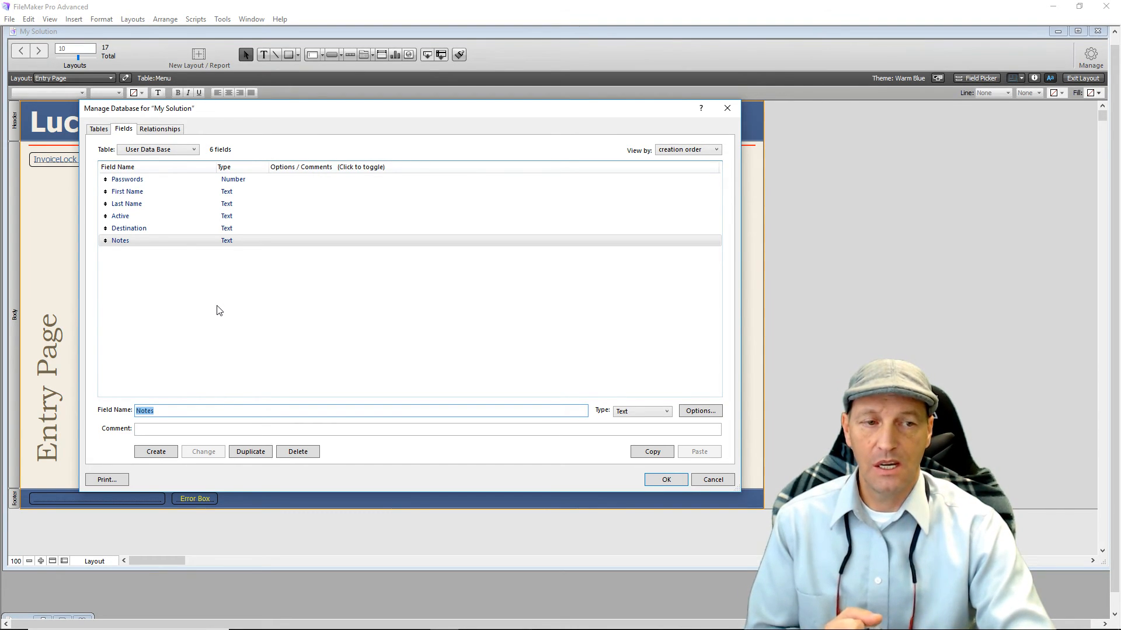
# Save the new field definitions and close Manage Database.
pyautogui.click(660, 481)
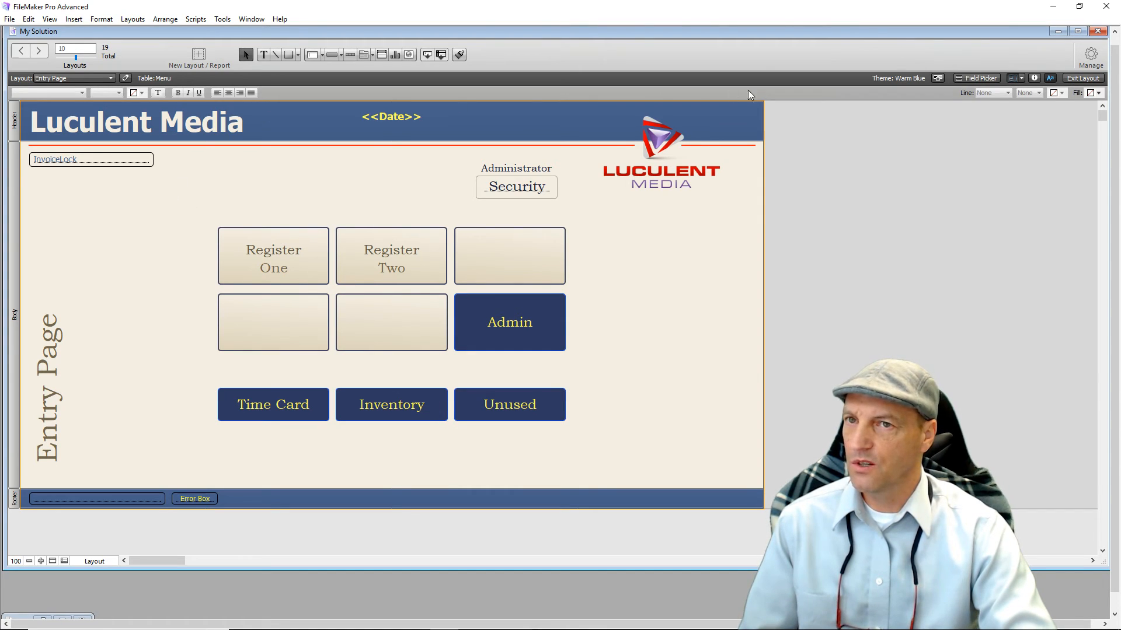
# Duplicate the Entry Page layout in Manage Layouts and select the resulting Entry Page Copy.
pyautogui.click(1090, 55)
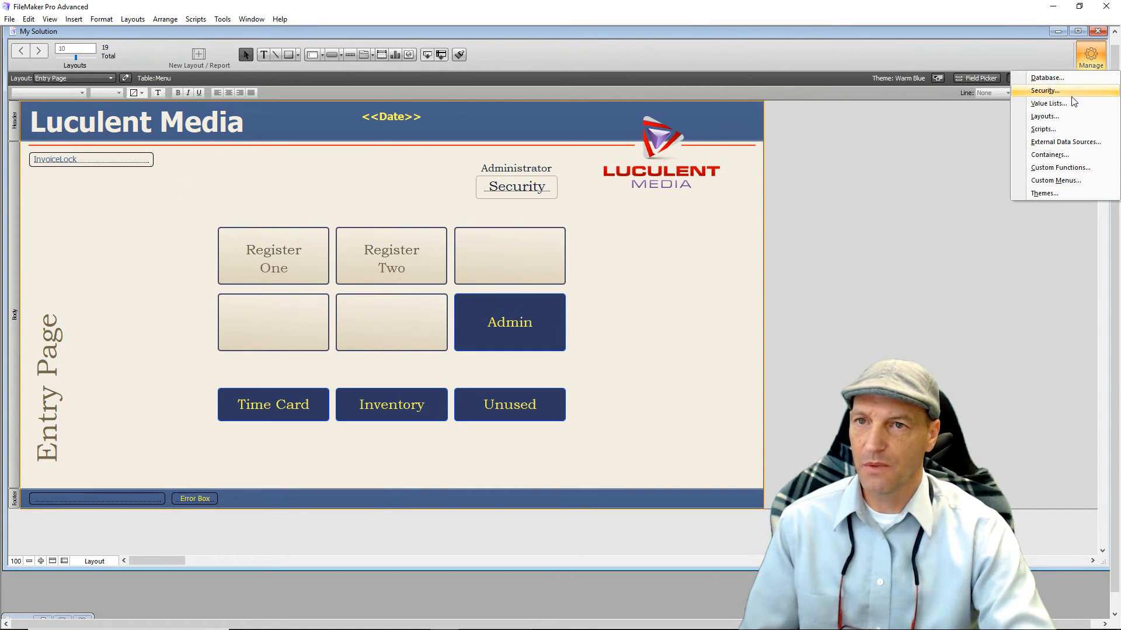
pyautogui.click(1045, 116)
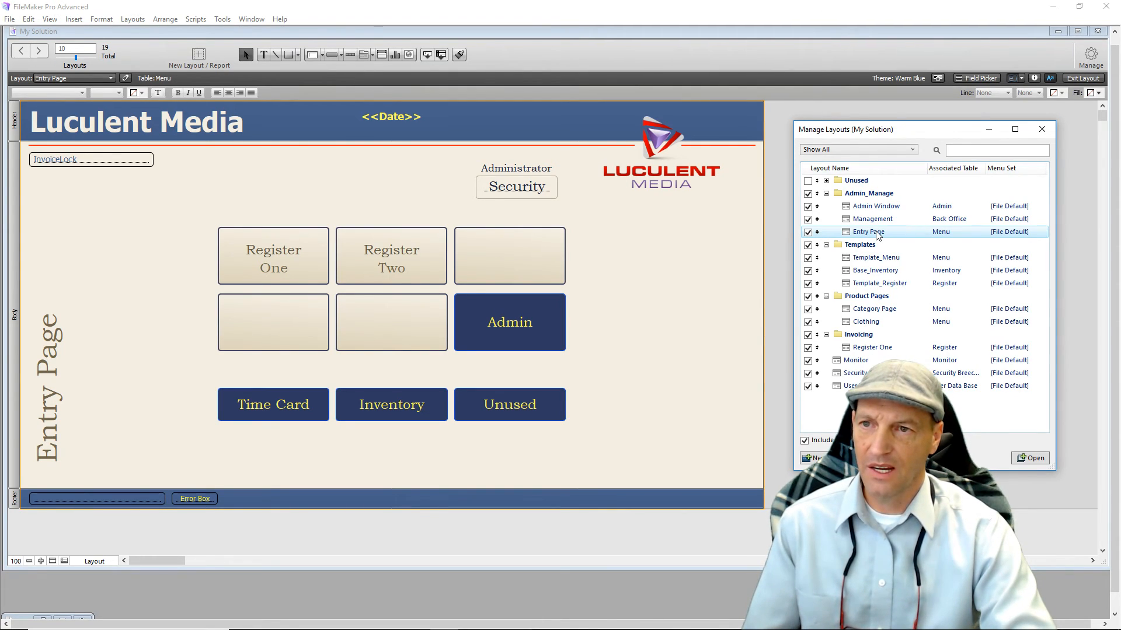
pyautogui.click(908, 458)
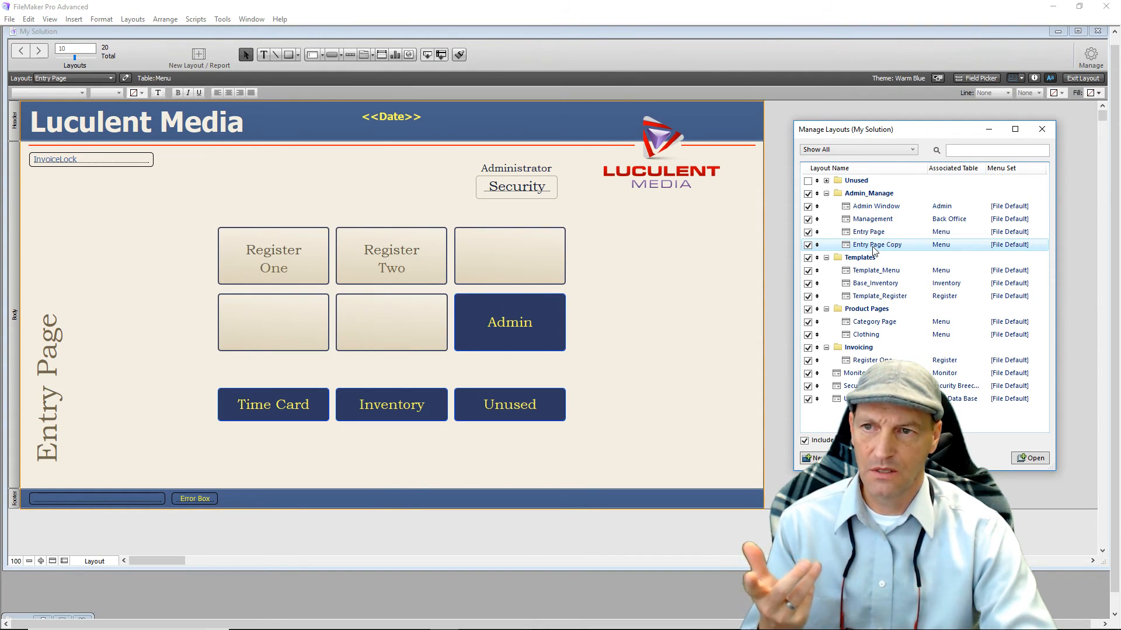
pyautogui.click(872, 246)
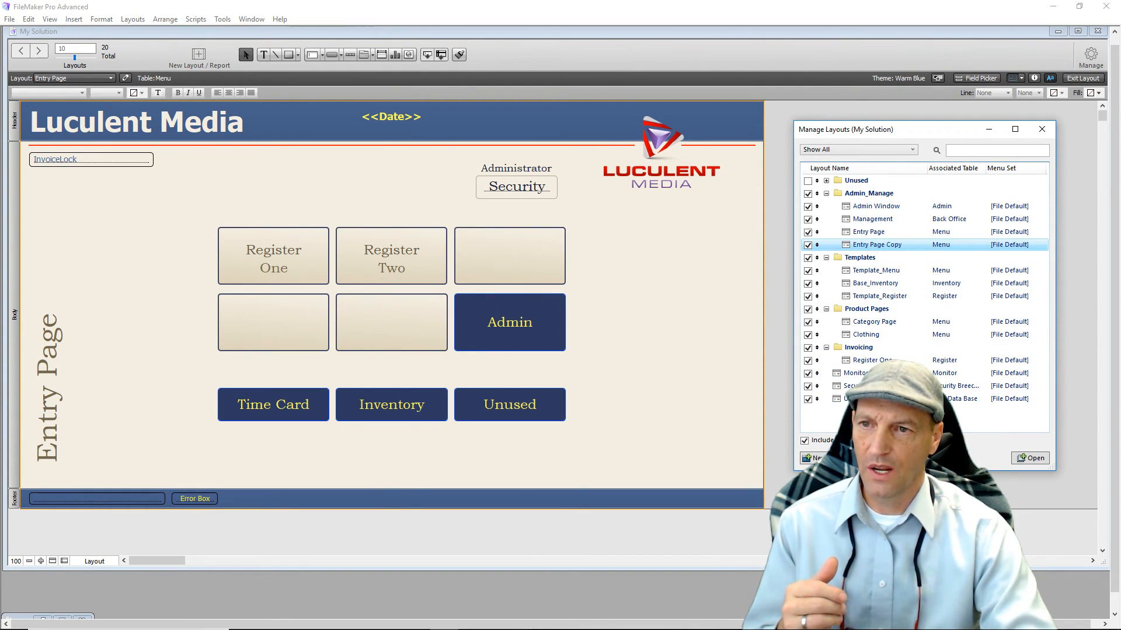
# Rename Entry Page Copy to 'SecurityBreech' and base it on the Security Breech Vault table.
pyautogui.click(864, 458)
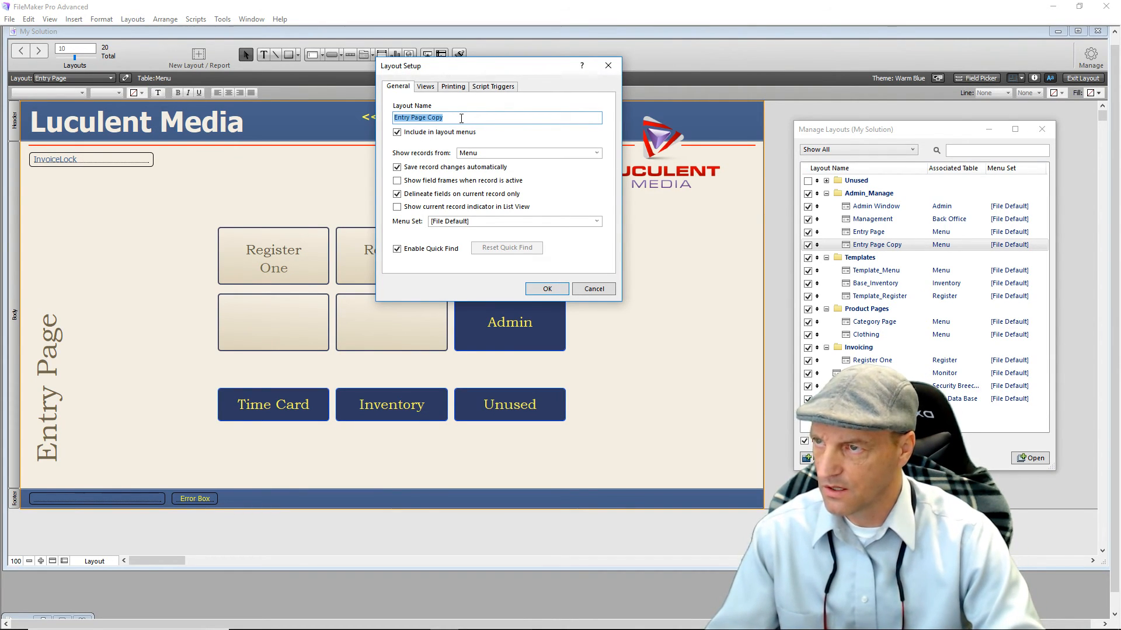
pyautogui.write('S')
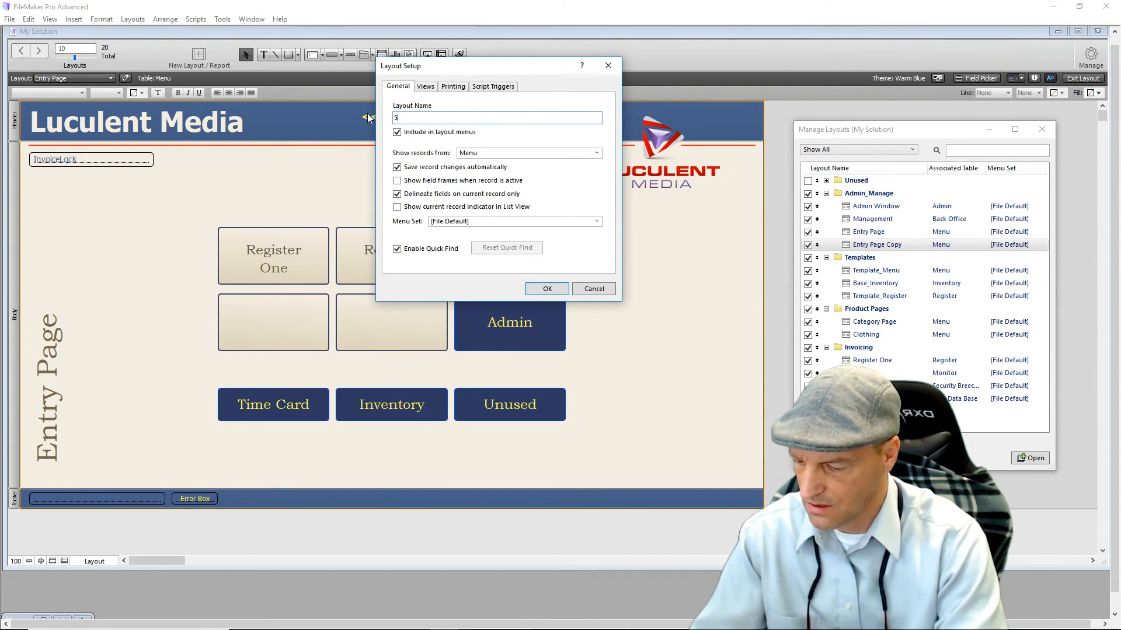
pyautogui.write('ecurity')
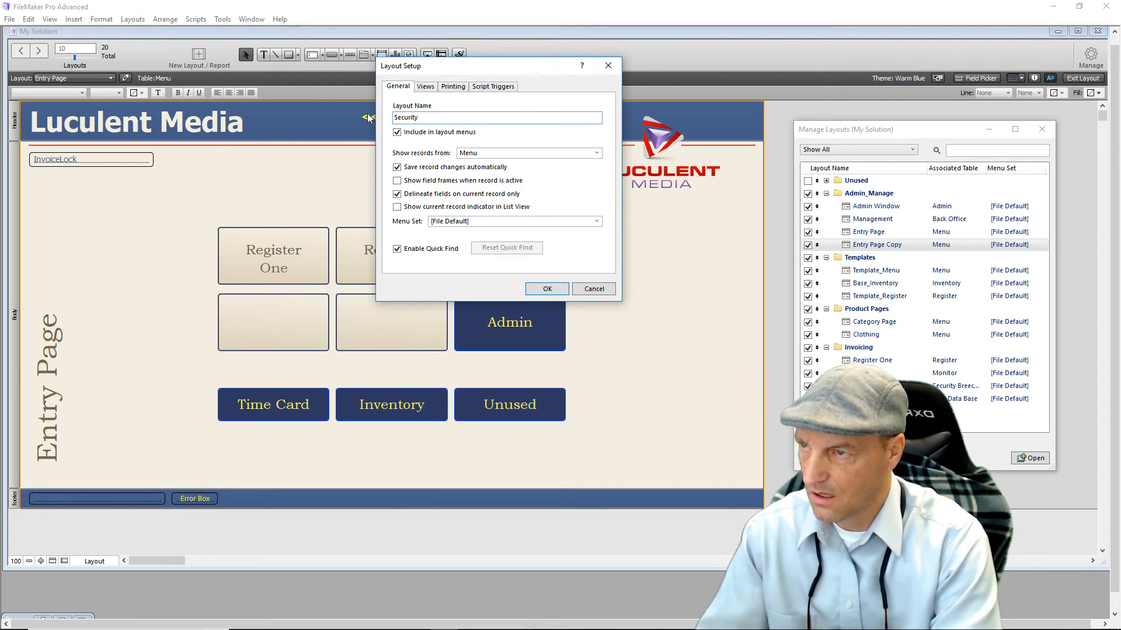
pyautogui.write('Breec')
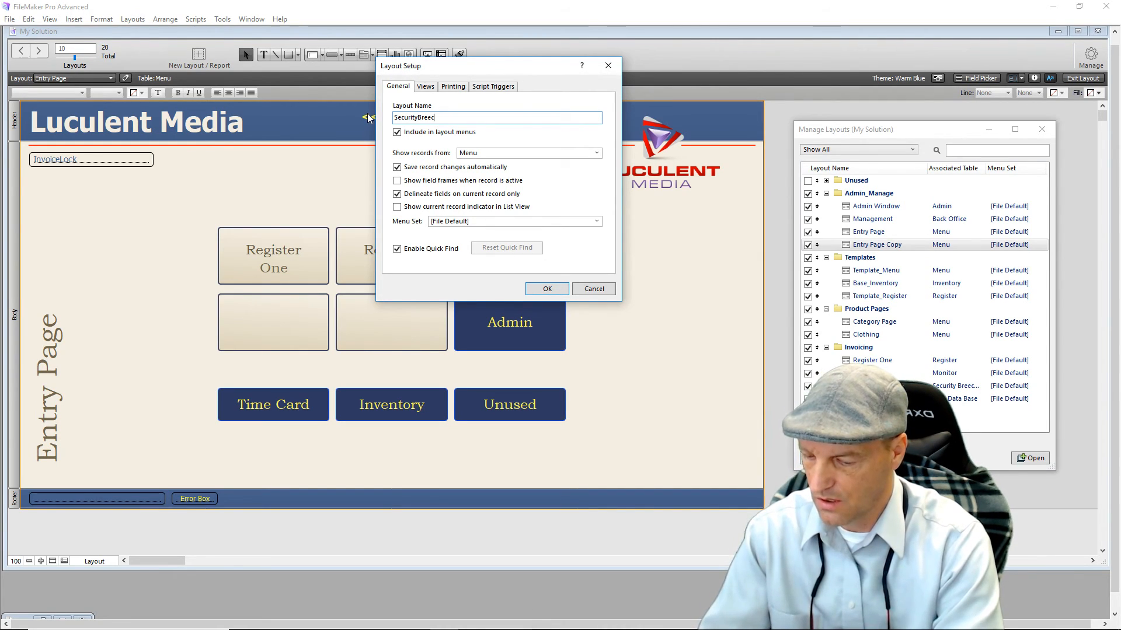
pyautogui.write('h')
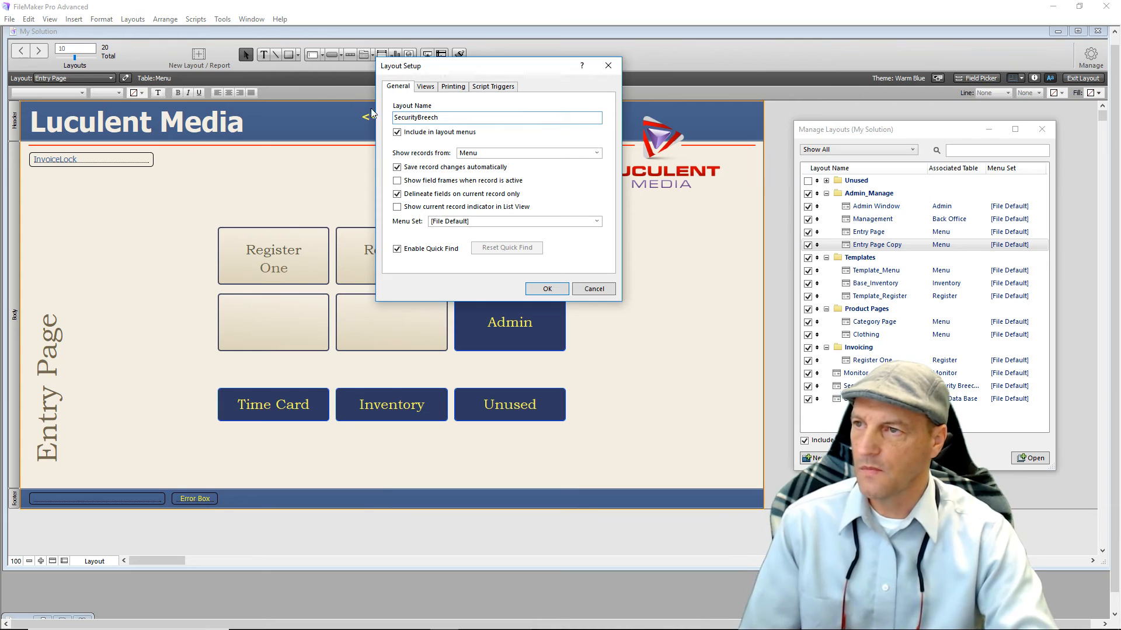
pyautogui.click(596, 153)
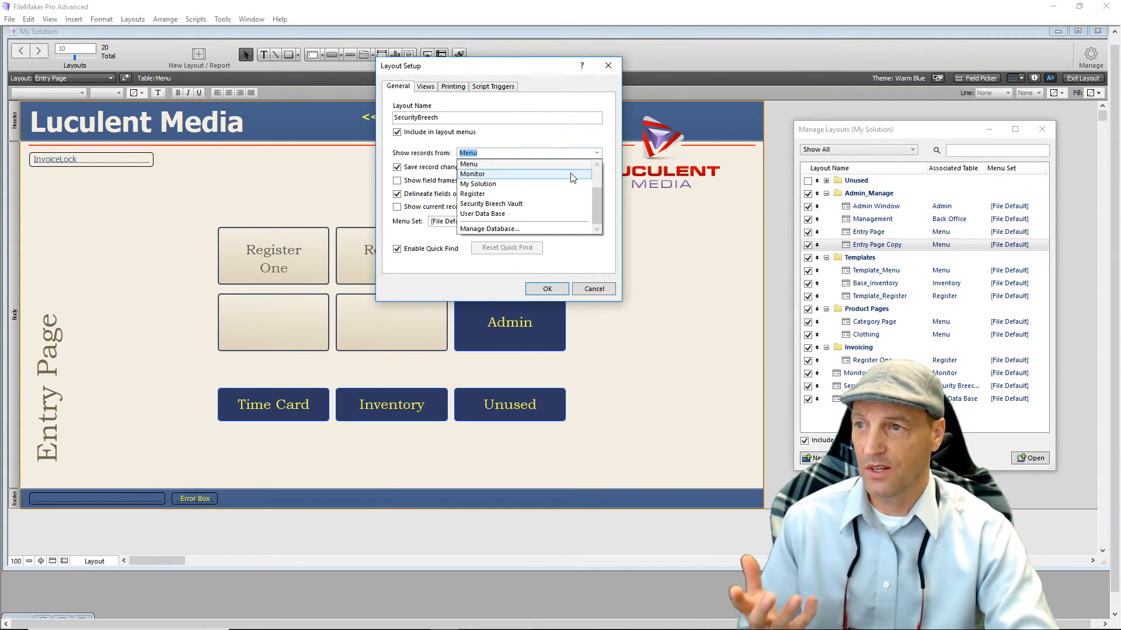
pyautogui.click(543, 206)
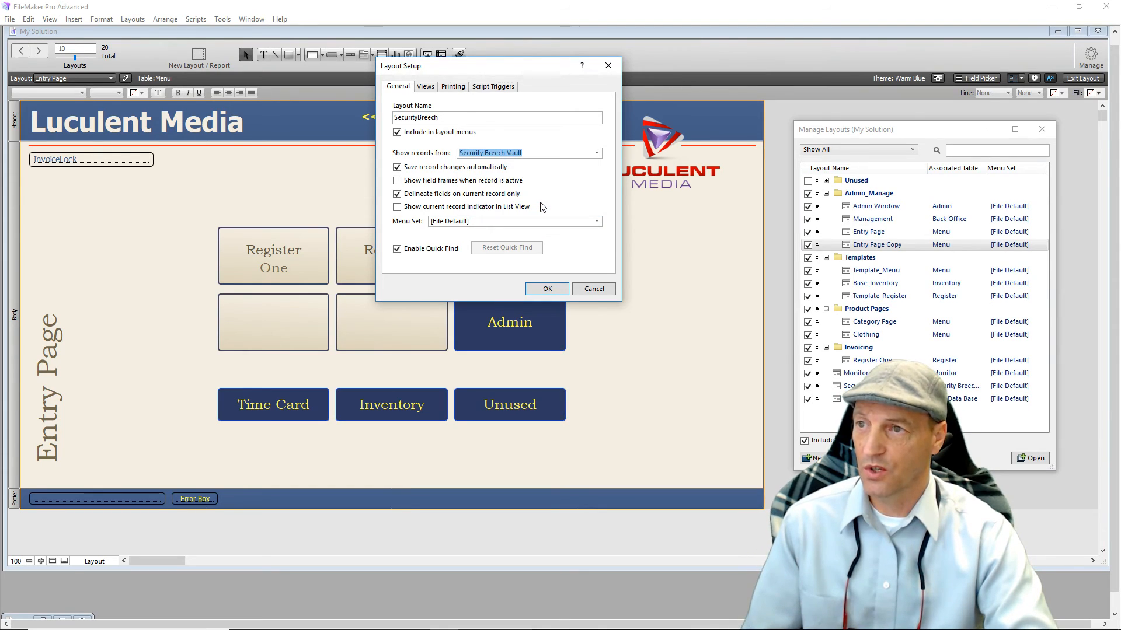
pyautogui.click(560, 292)
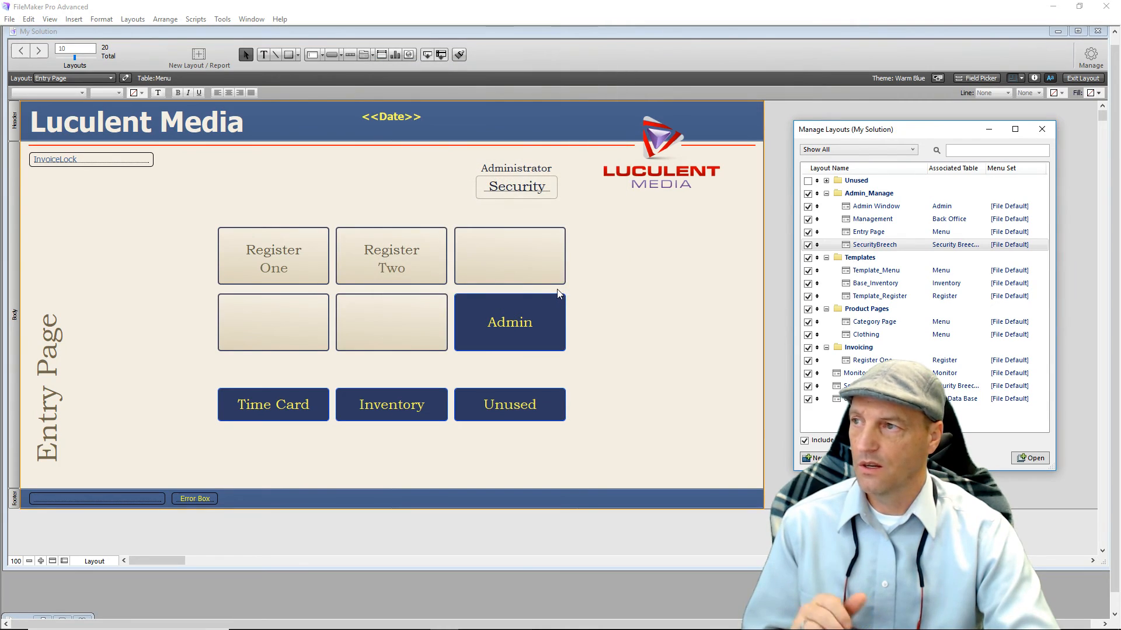
# Switch to the SecurityBreech layout.
pyautogui.click(404, 118)
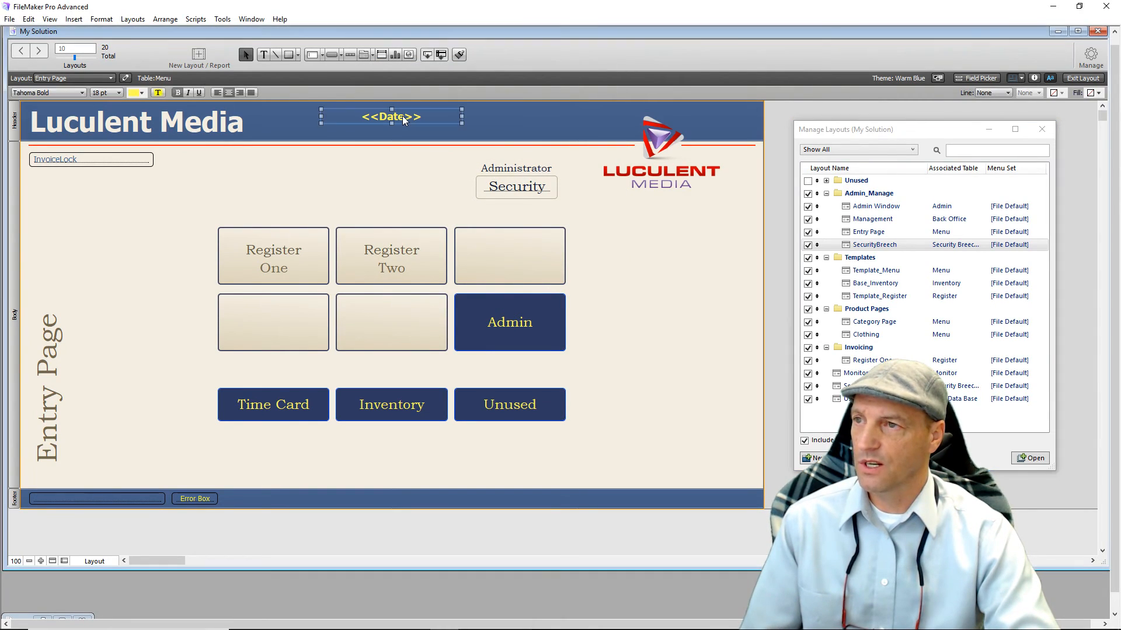
pyautogui.click(171, 197)
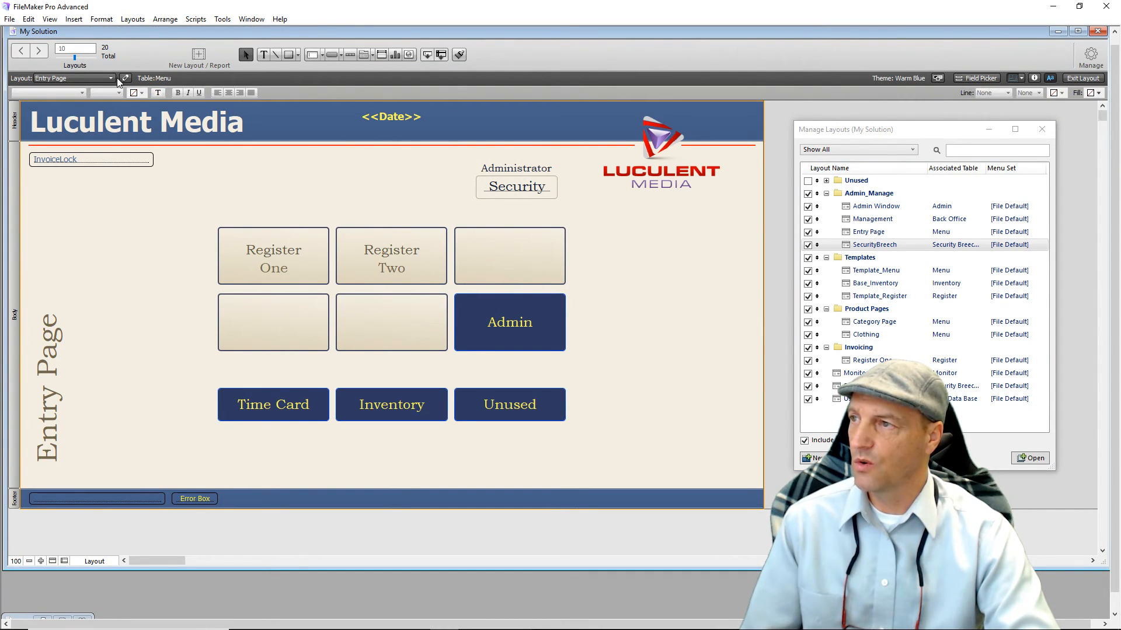
pyautogui.click(112, 78)
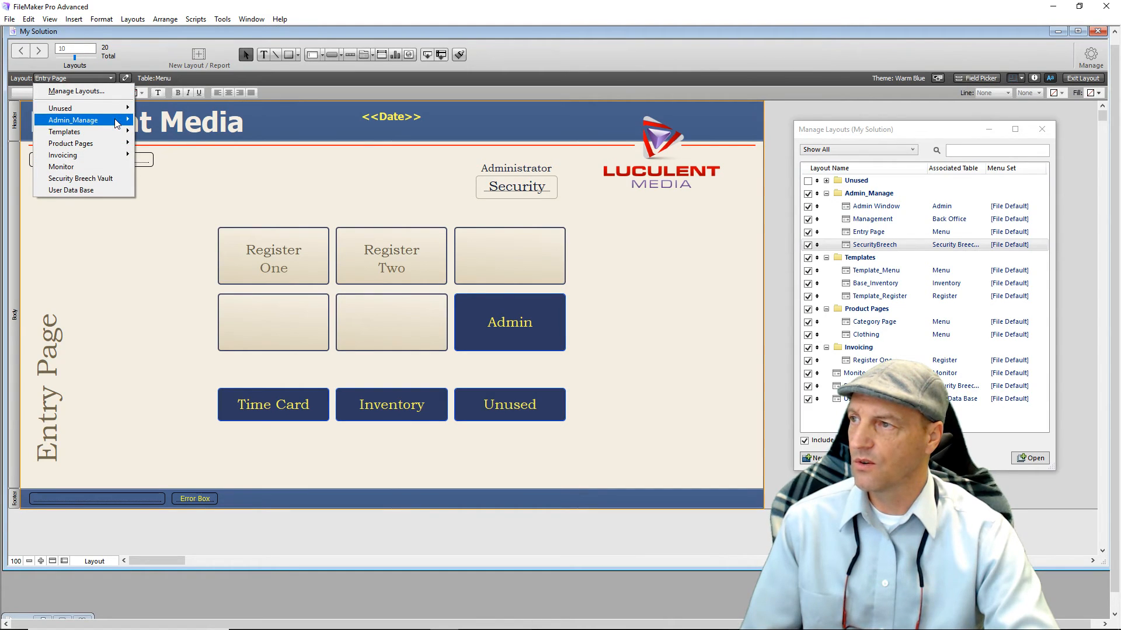
pyautogui.moveTo(116, 121)
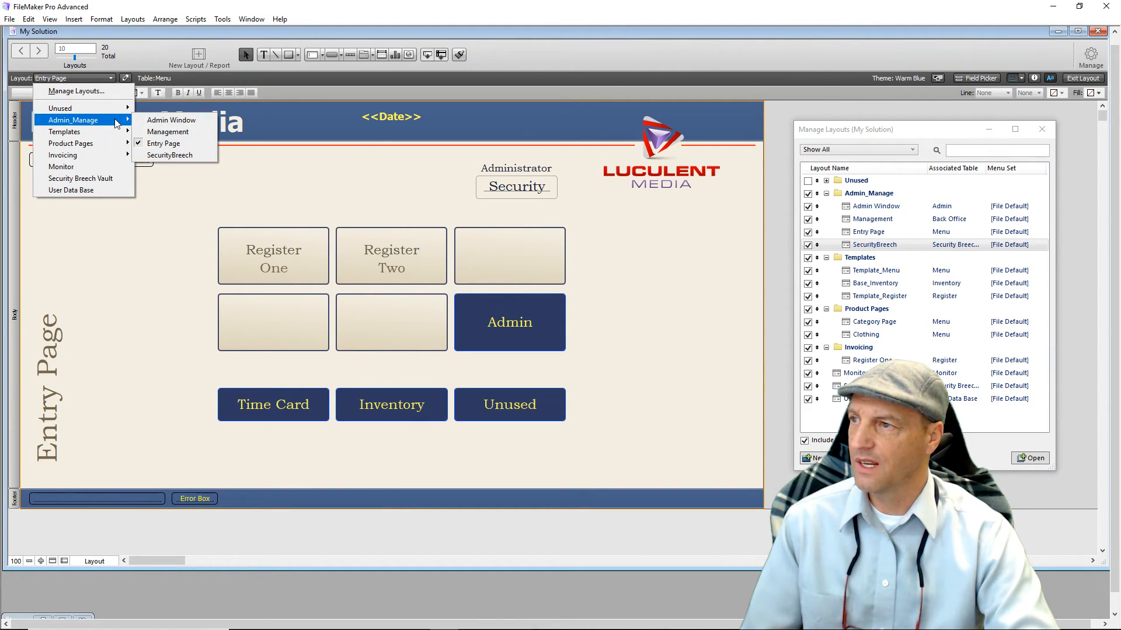
pyautogui.click(173, 154)
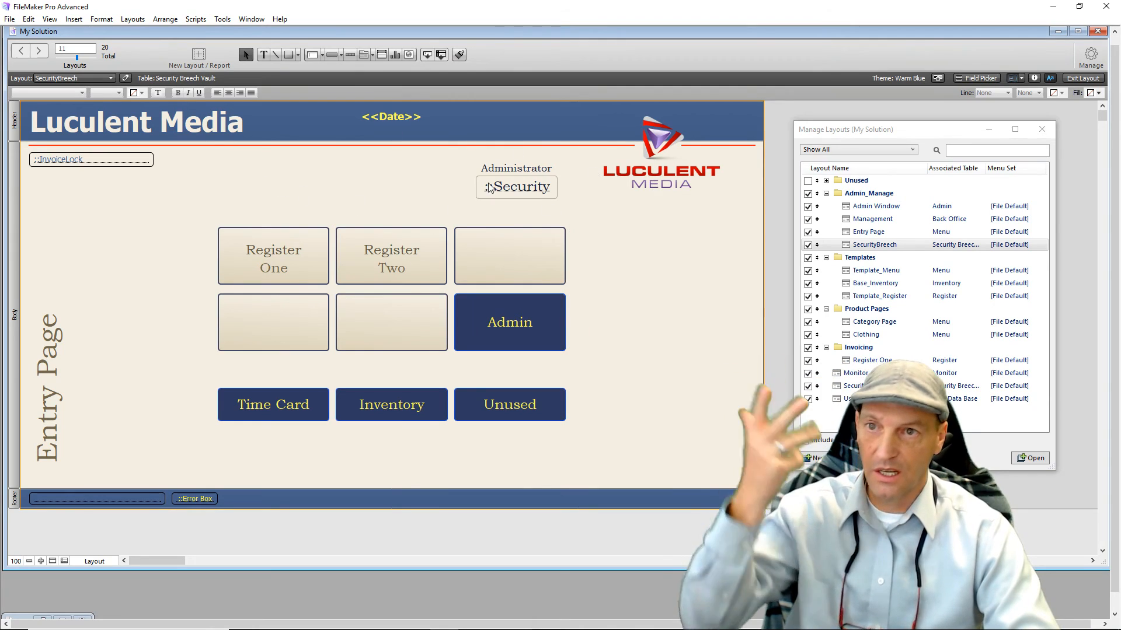
pyautogui.click(1042, 129)
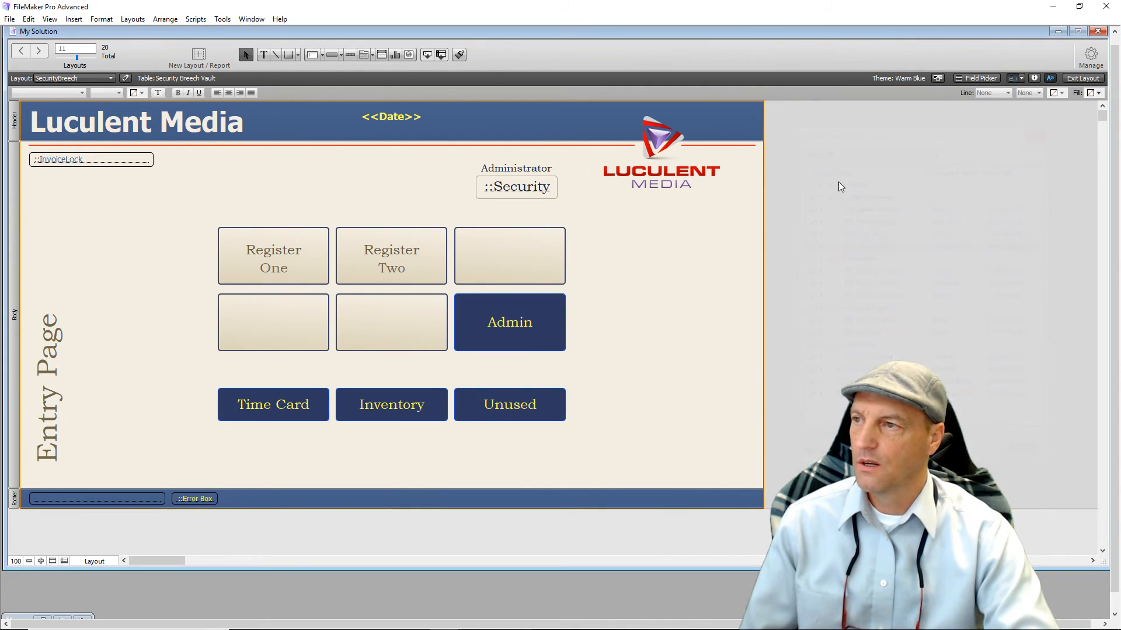
# Delete the InvoiceLock field, Date merge field, Administrator label and Security field.
pyautogui.click(112, 163)
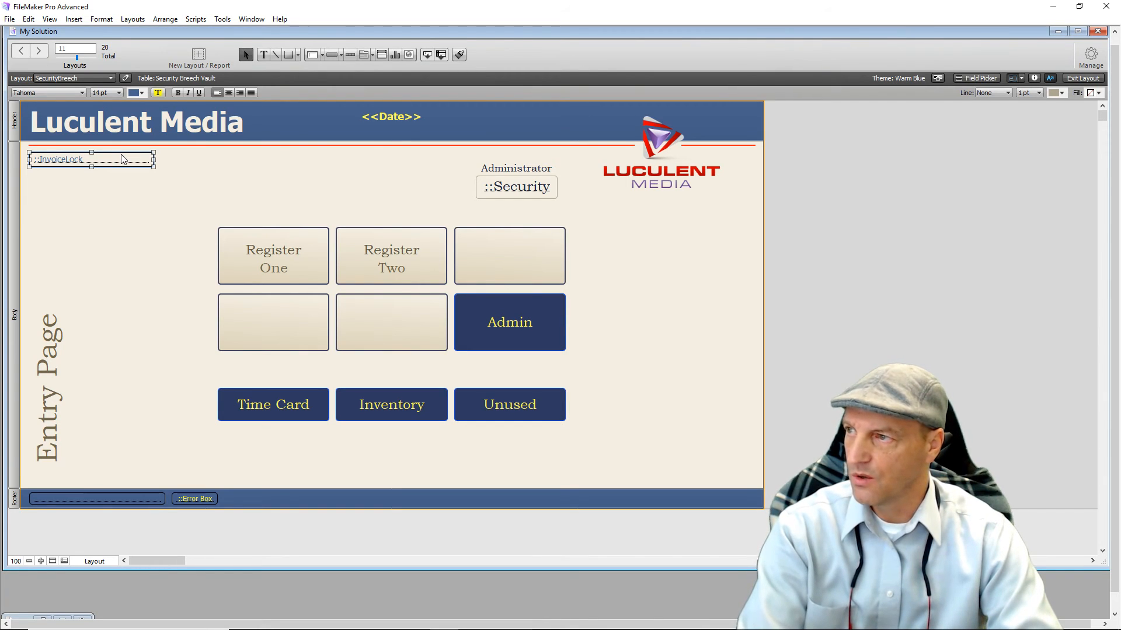
pyautogui.press('Delete')
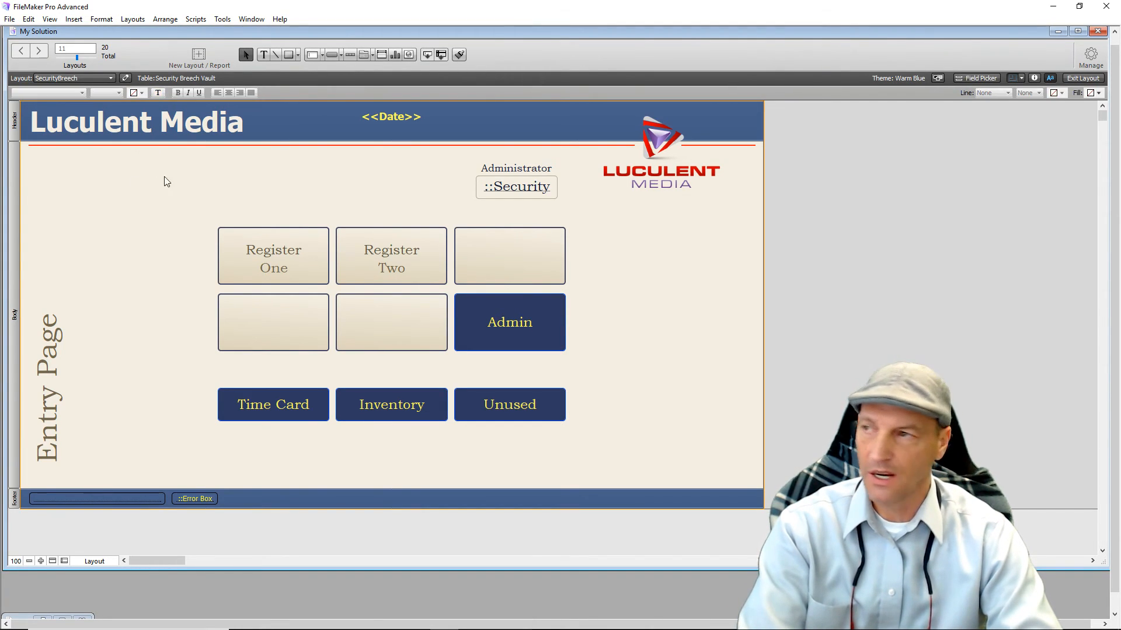
pyautogui.click(377, 117)
pyautogui.press('Delete')
pyautogui.click(509, 175)
pyautogui.press('Delete')
pyautogui.click(523, 190)
pyautogui.press('Delete')
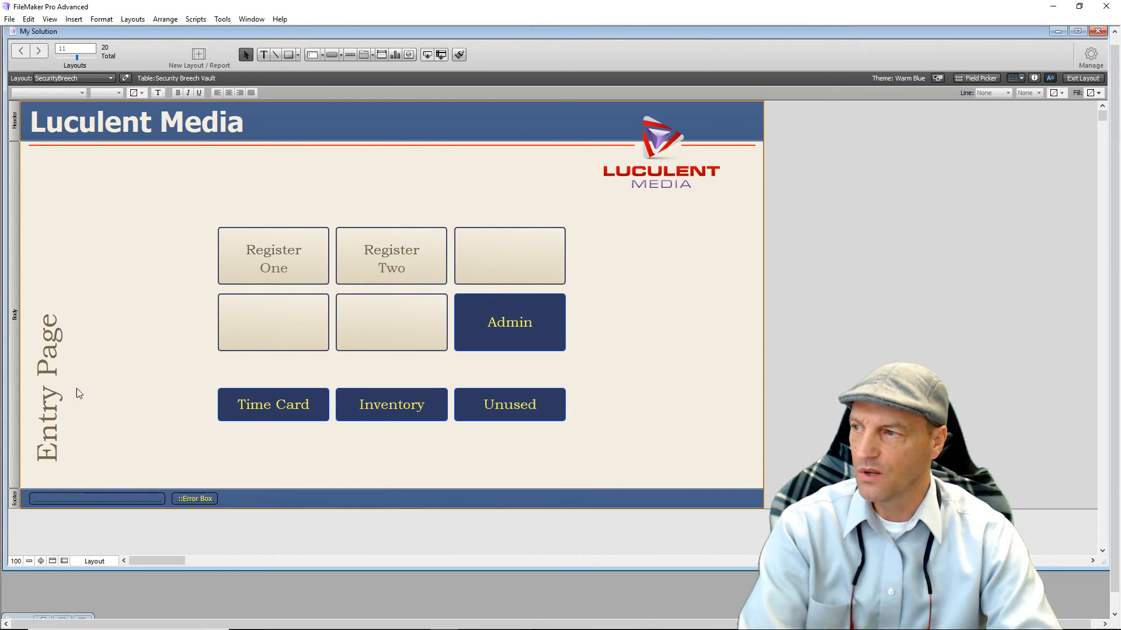
# Change the vertical Entry Page title text to read 'Security Vault'.
pyautogui.click(50, 429)
pyautogui.hotkey('ctrl', 'alt', 'r')
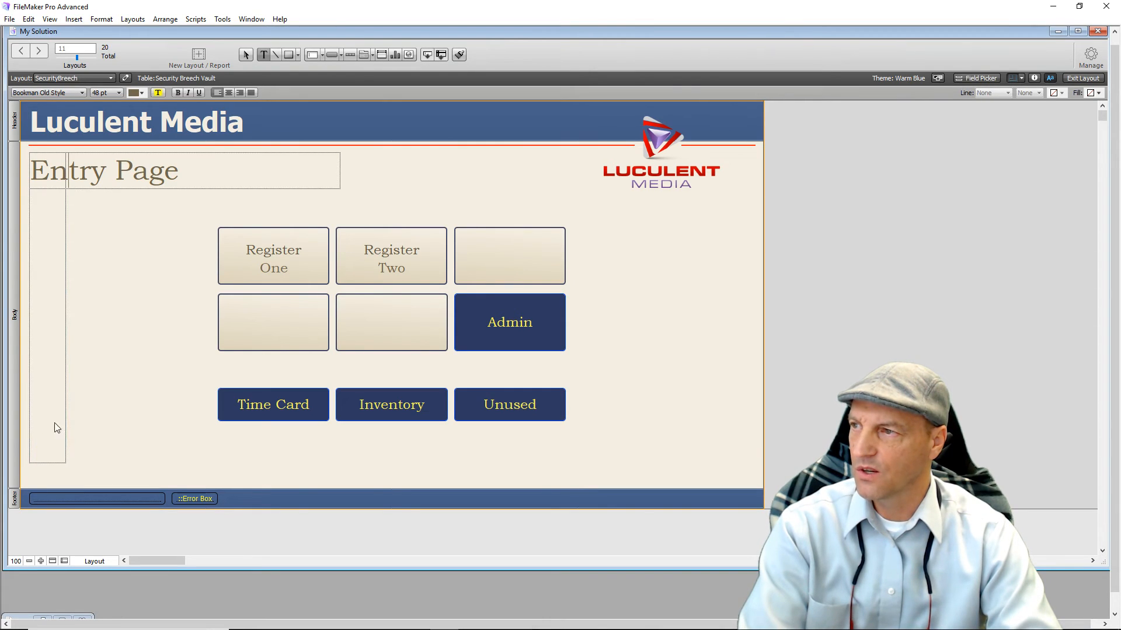
pyautogui.click(163, 176)
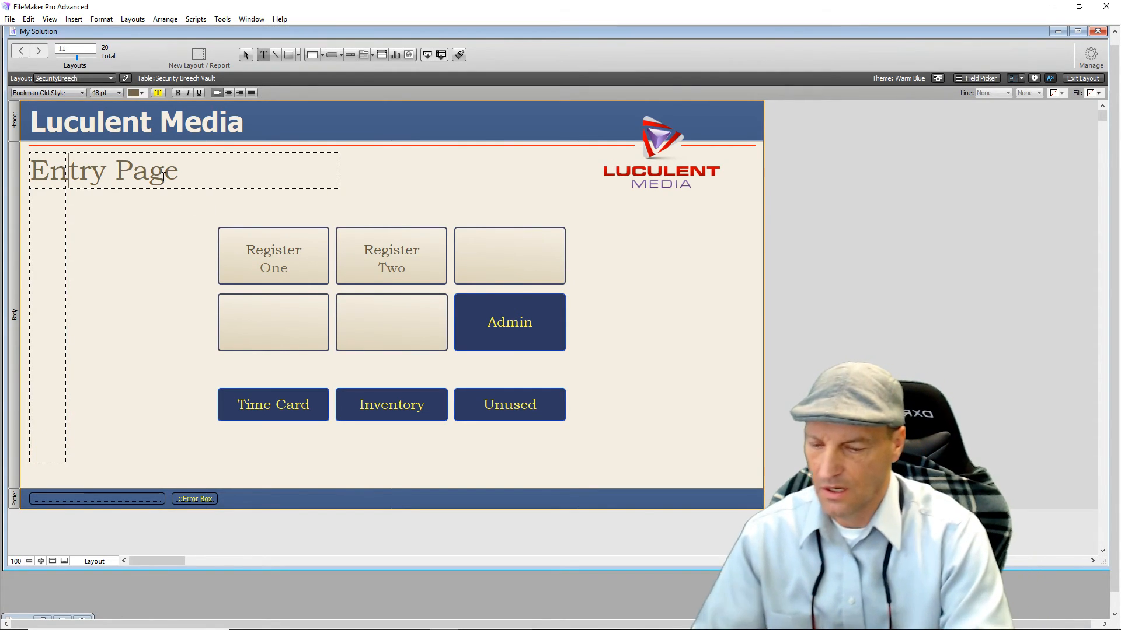
pyautogui.press('Delete')
pyautogui.press('Delete')
pyautogui.press('Delete')
pyautogui.press('Delete')
pyautogui.press('Delete')
pyautogui.press('Delete')
pyautogui.press('Delete')
pyautogui.press('Delete')
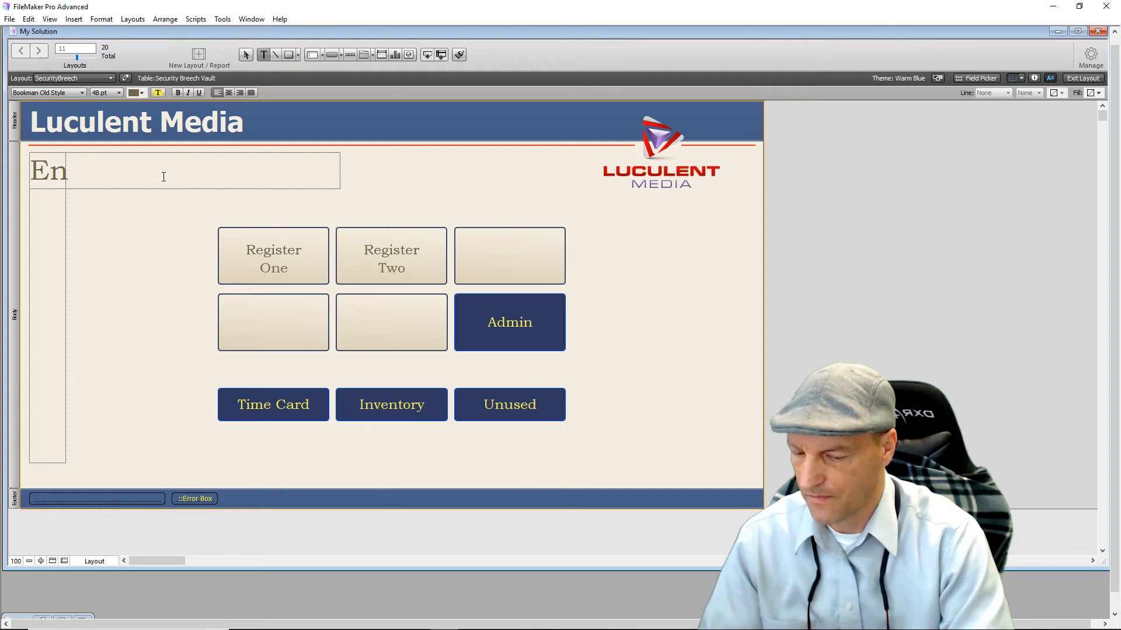
pyautogui.press('BackSpace')
pyautogui.press('BackSpace')
pyautogui.write('Se')
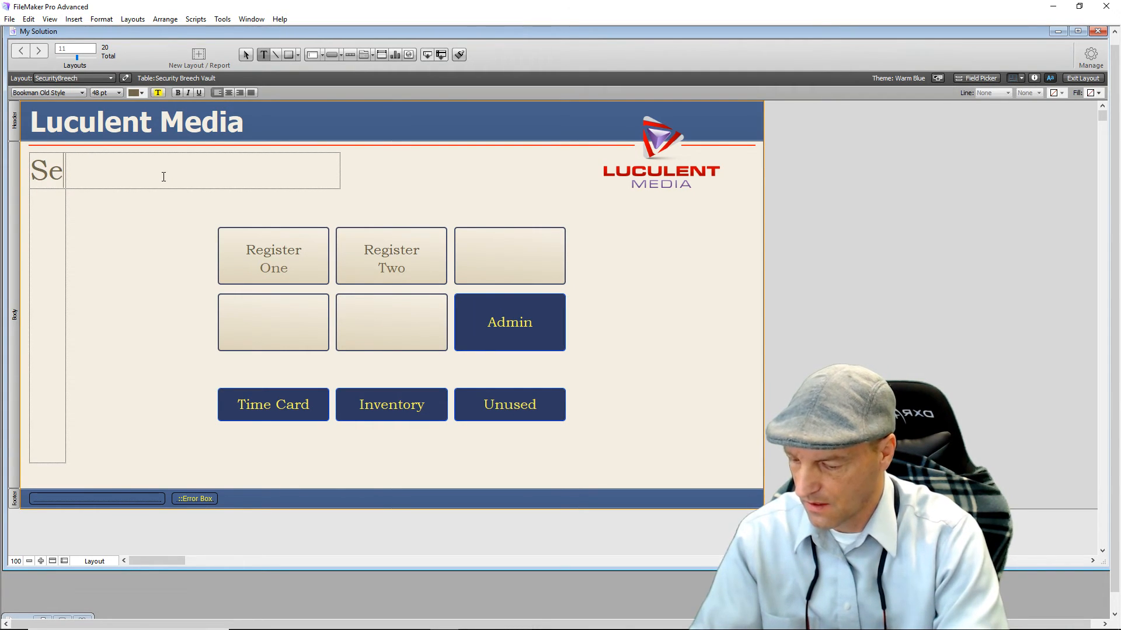
pyautogui.write('curity Vai')
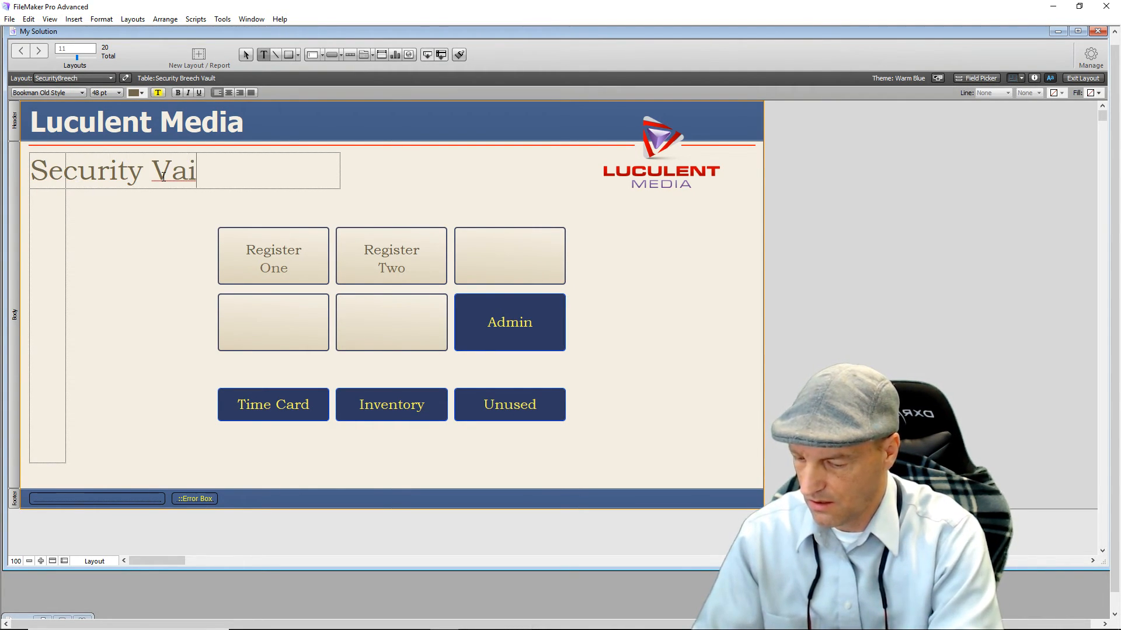
pyautogui.press('BackSpace')
pyautogui.write('ult')
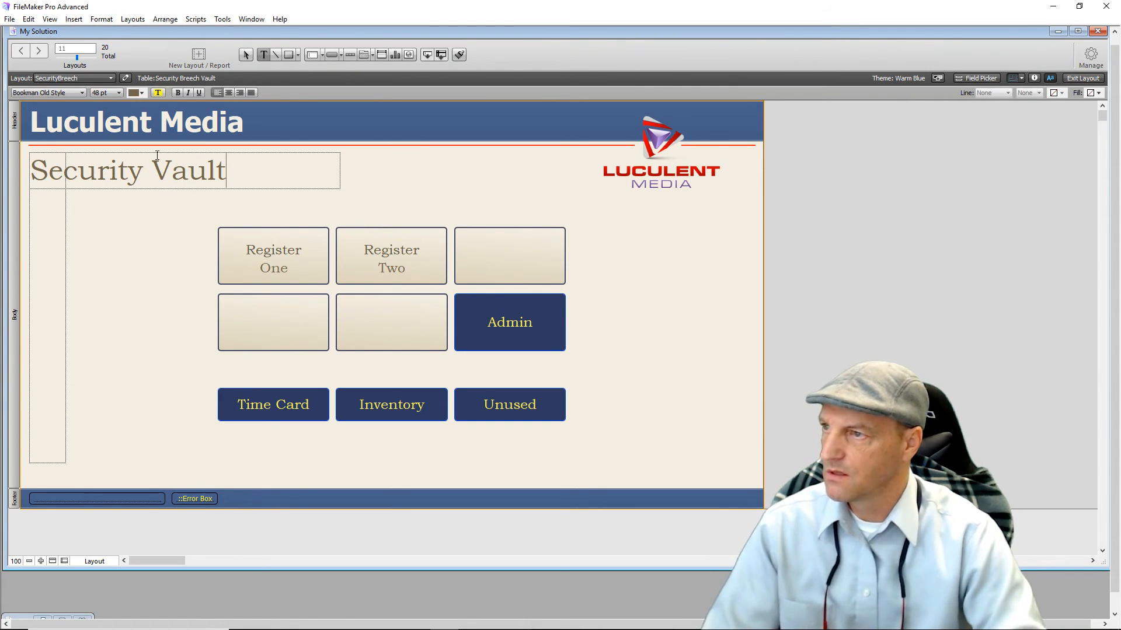
pyautogui.click(417, 187)
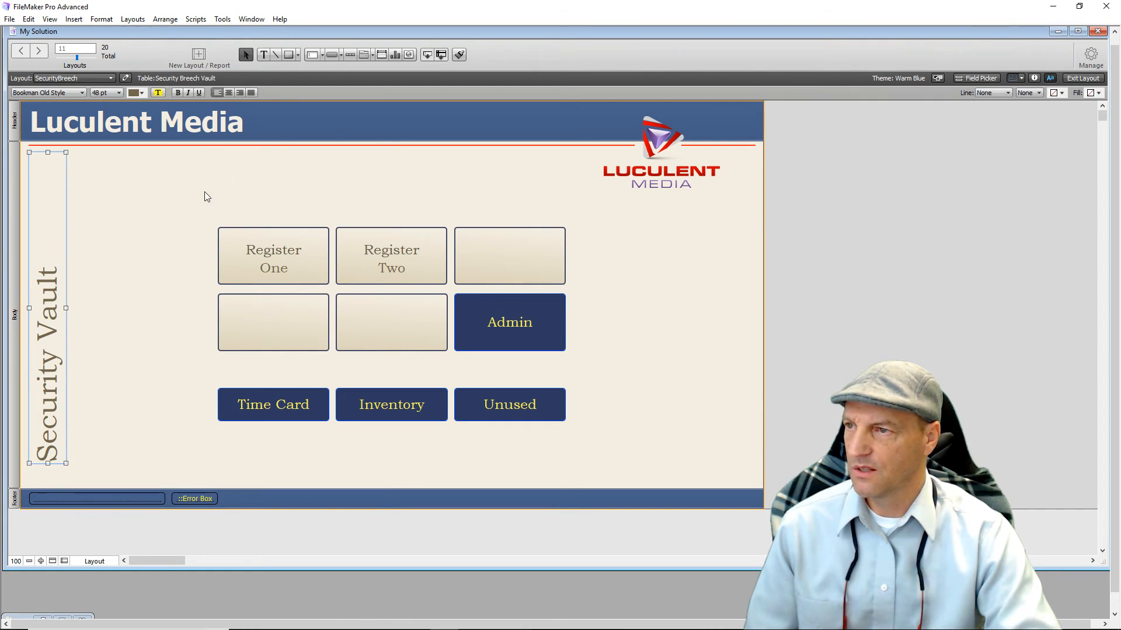
pyautogui.click(259, 189)
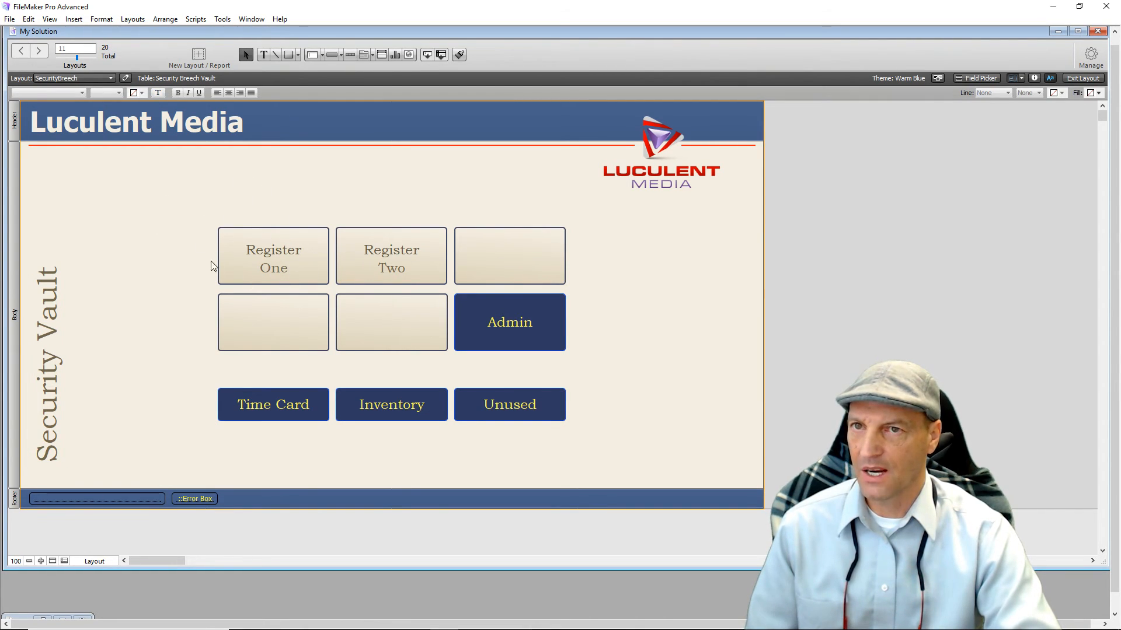
# After previewing in Browse mode, delete the six upper buttons plus Time Card and Inventory.
pyautogui.click(1082, 78)
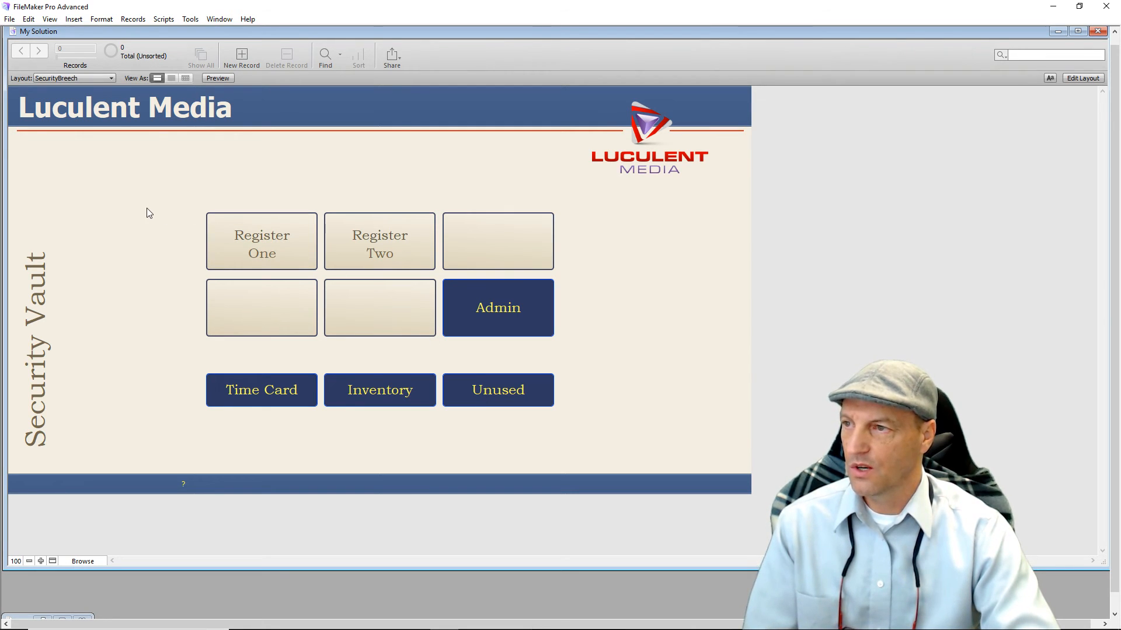
pyautogui.click(1082, 79)
pyautogui.moveTo(157, 230); pyautogui.dragTo(619, 343)
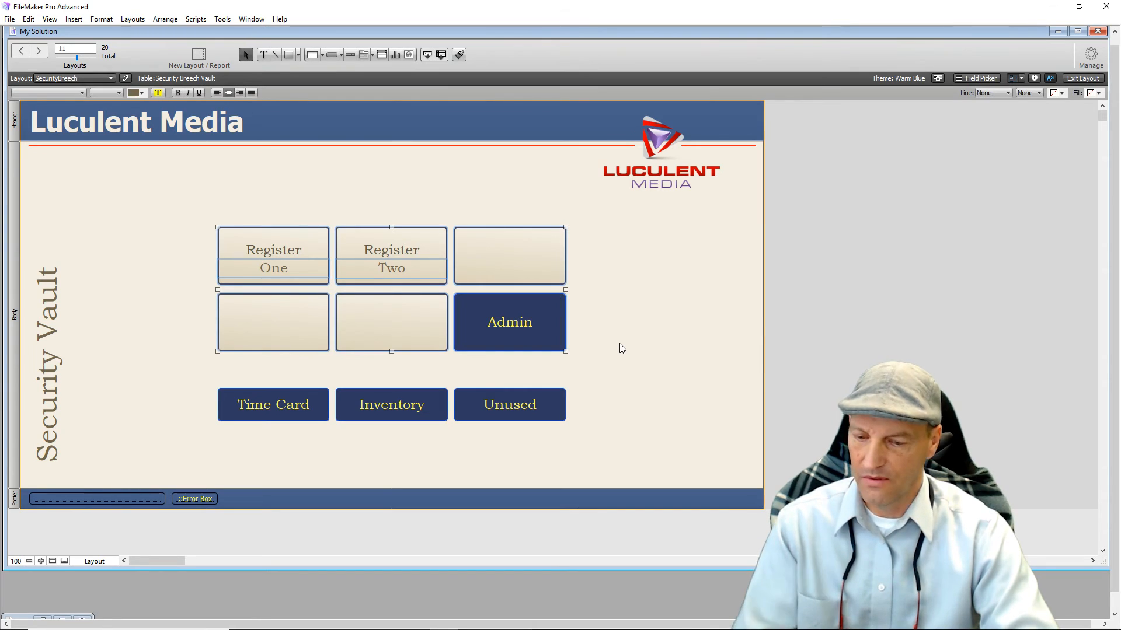
pyautogui.press('Delete')
pyautogui.moveTo(219, 389); pyautogui.dragTo(407, 444)
pyautogui.press('Delete')
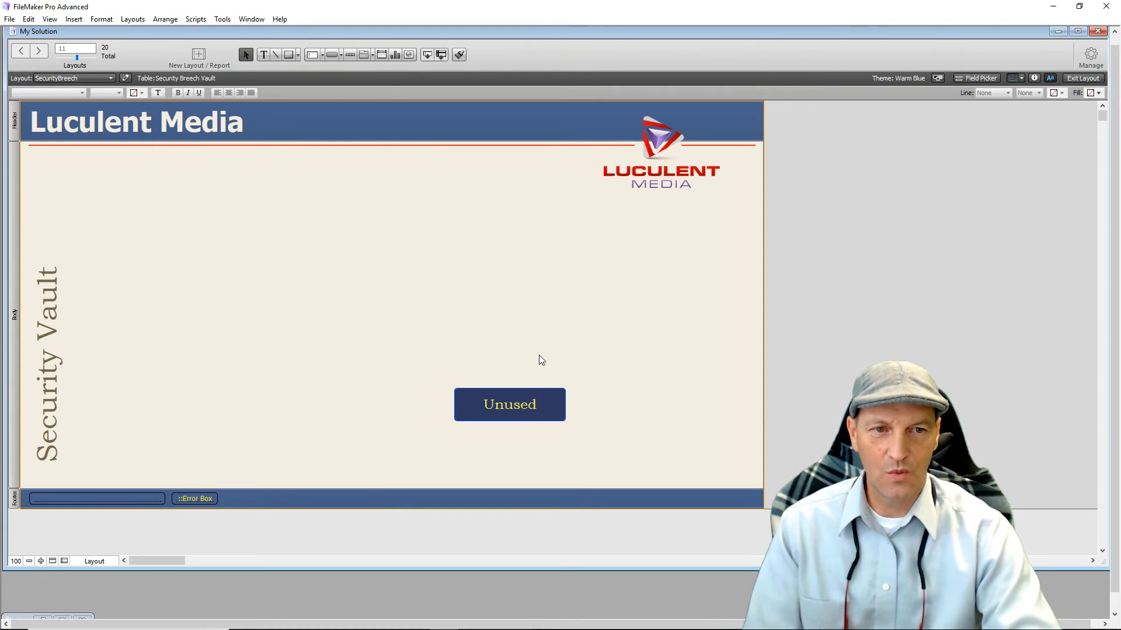
# Delete the footer's Error Box field, then check the other footer field's data source and delete it.
pyautogui.click(194, 499)
pyautogui.press('Delete')
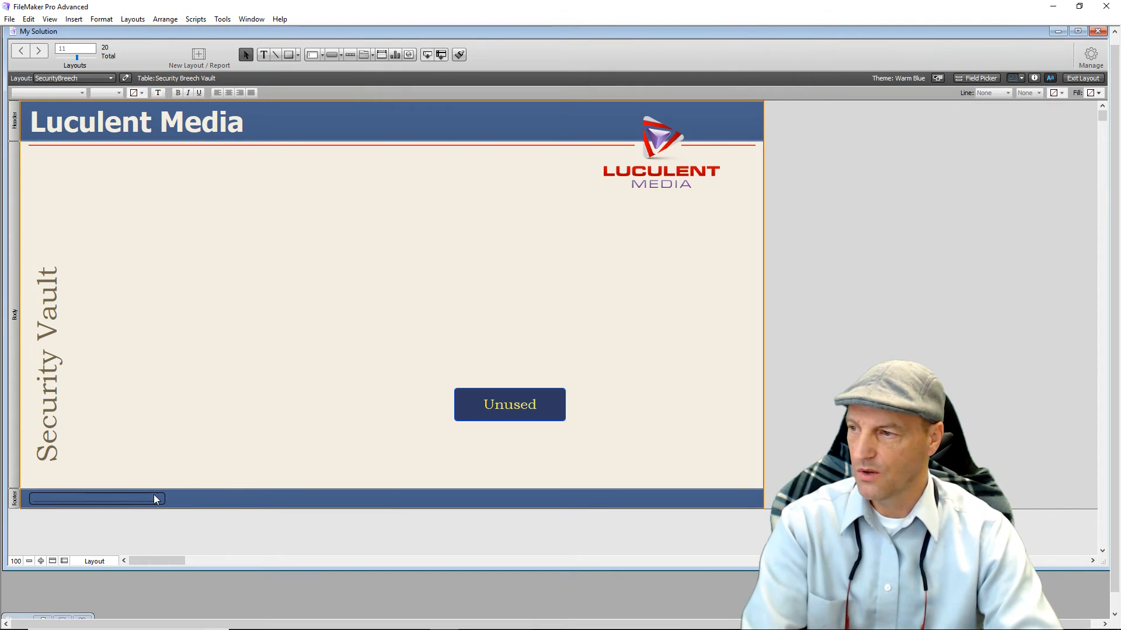
pyautogui.click(141, 500)
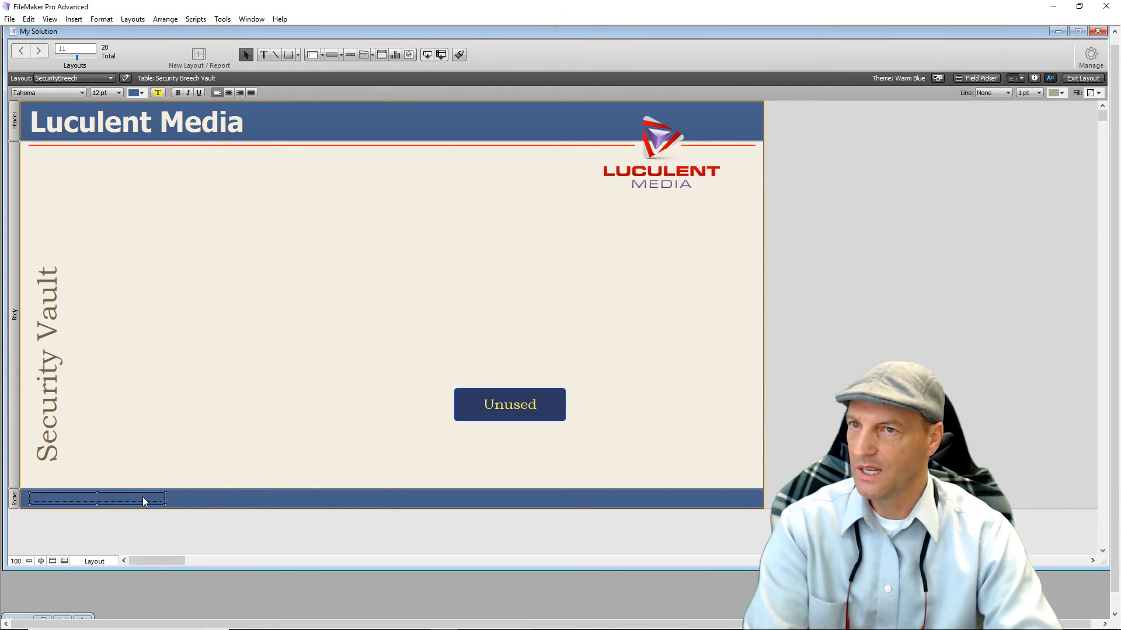
pyautogui.click(1034, 79)
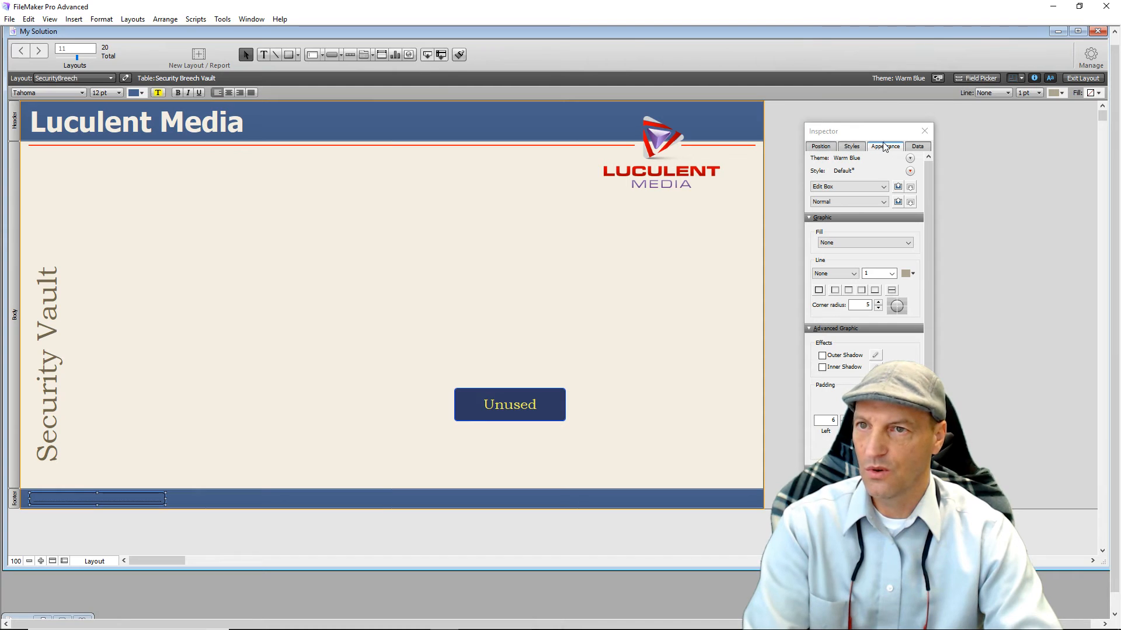
pyautogui.click(911, 151)
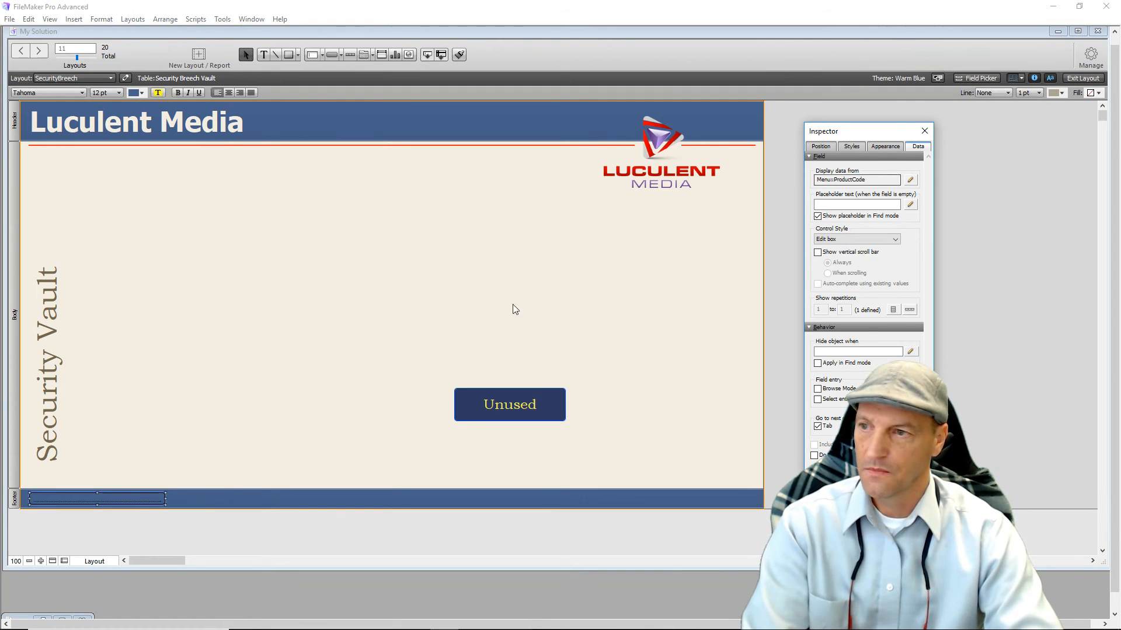
pyautogui.click(925, 130)
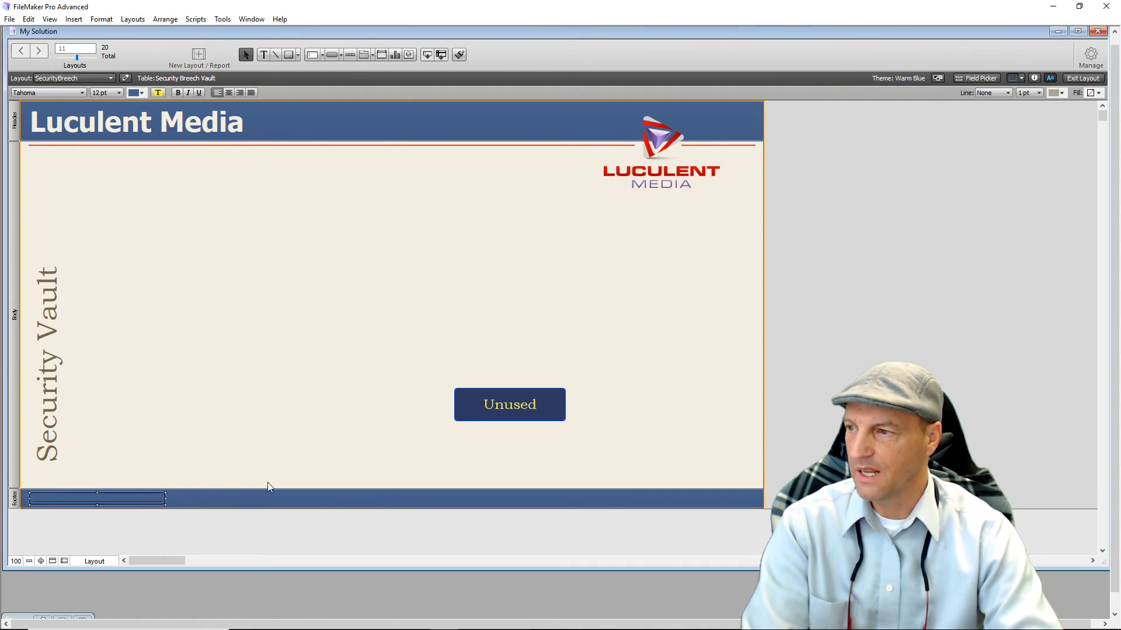
pyautogui.click(190, 446)
pyautogui.click(129, 498)
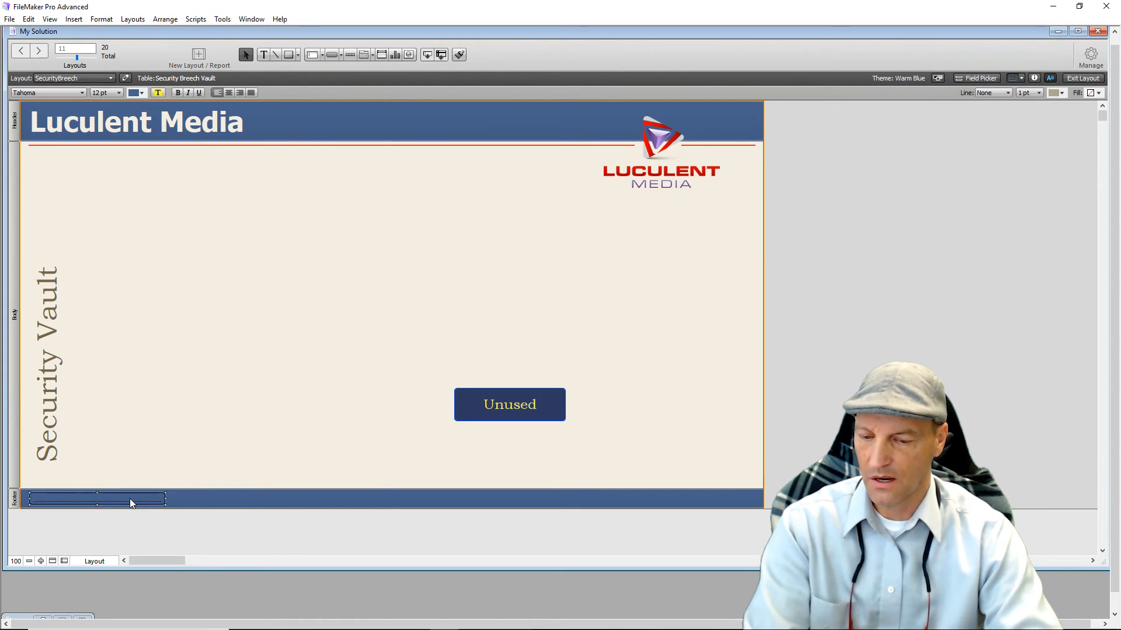
pyautogui.press('Delete')
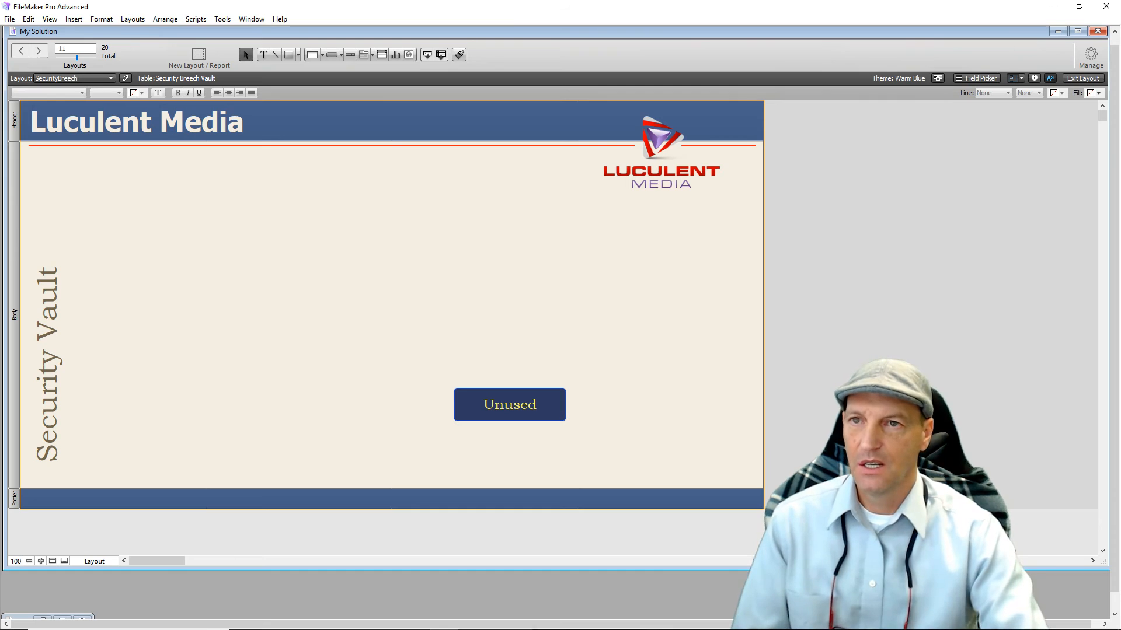
# Place the Passcode field from the Field Picker, set it to centred 18 pt, and move it up.
pyautogui.click(982, 78)
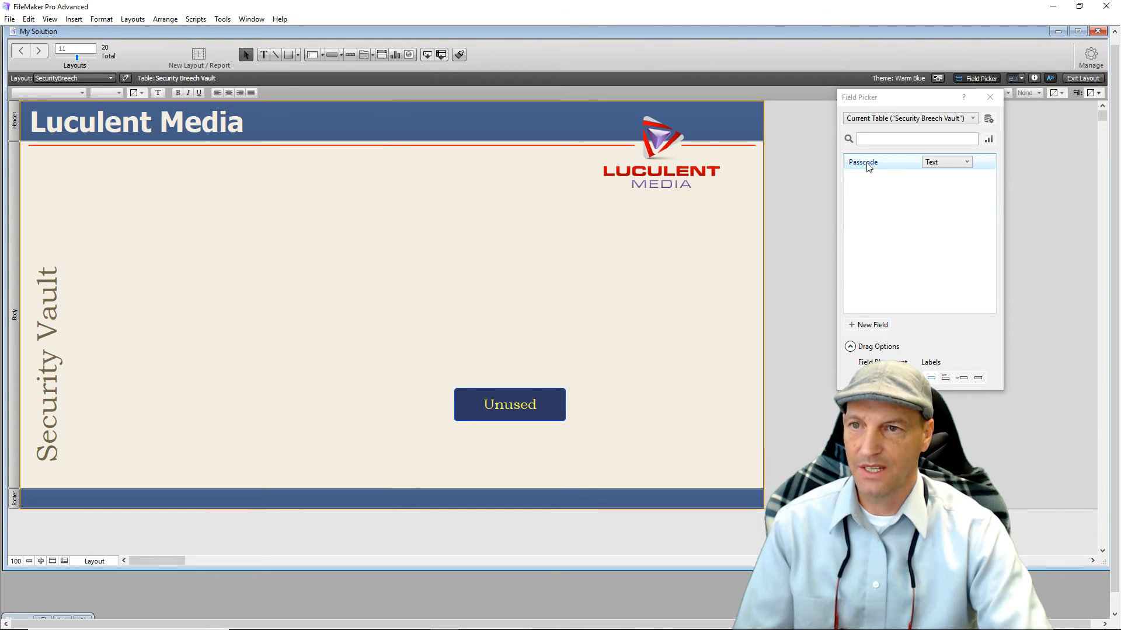
pyautogui.moveTo(859, 164); pyautogui.dragTo(343, 265)
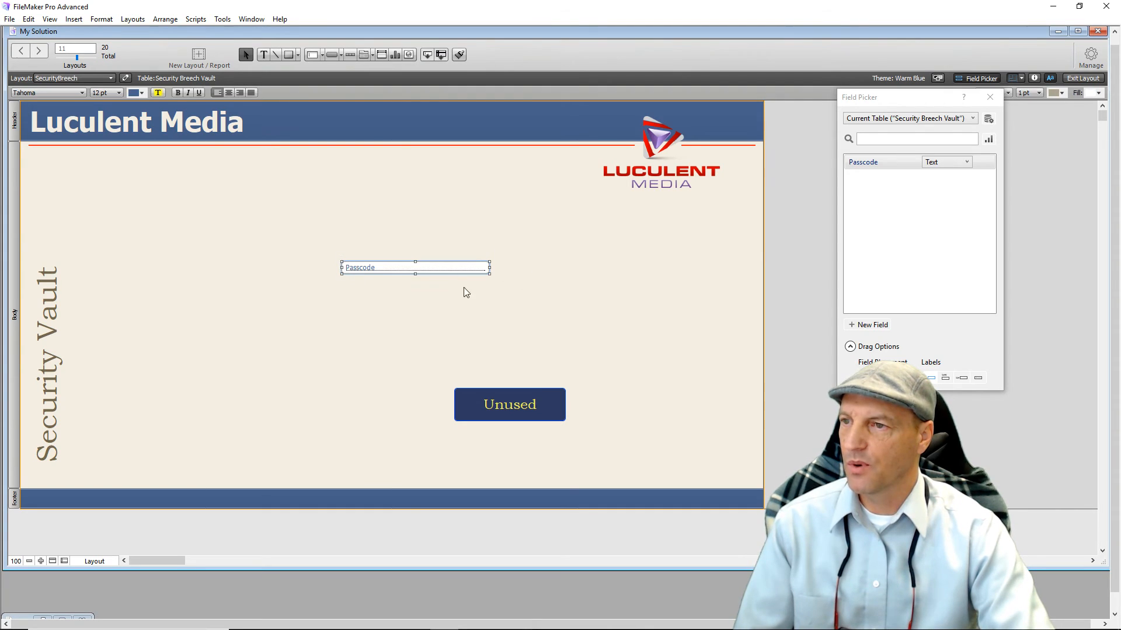
pyautogui.click(989, 97)
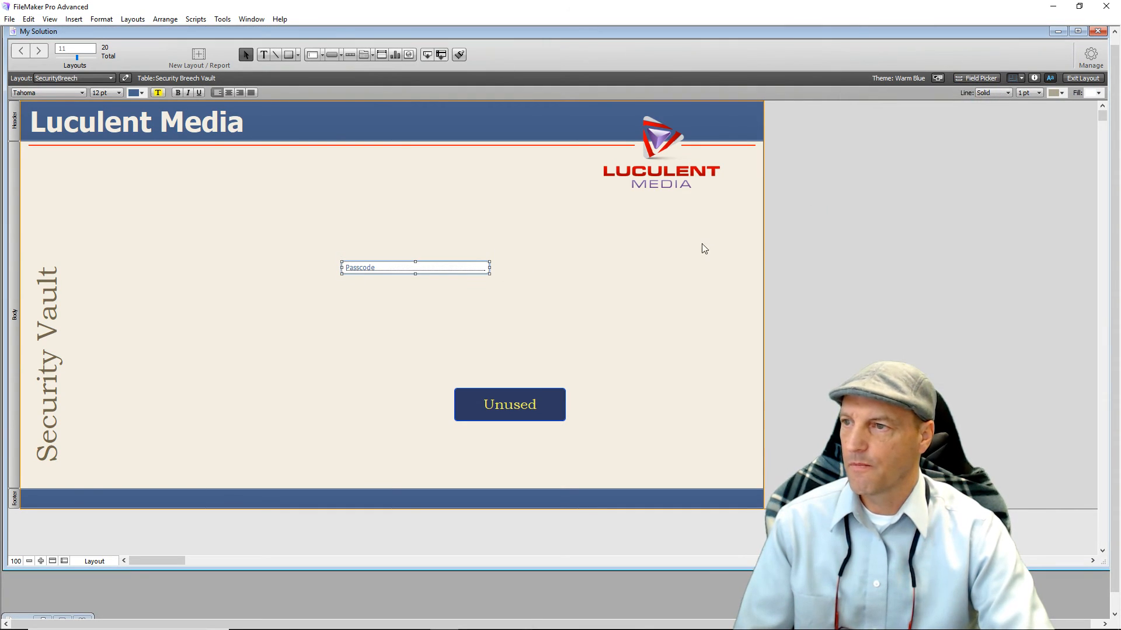
pyautogui.click(120, 93)
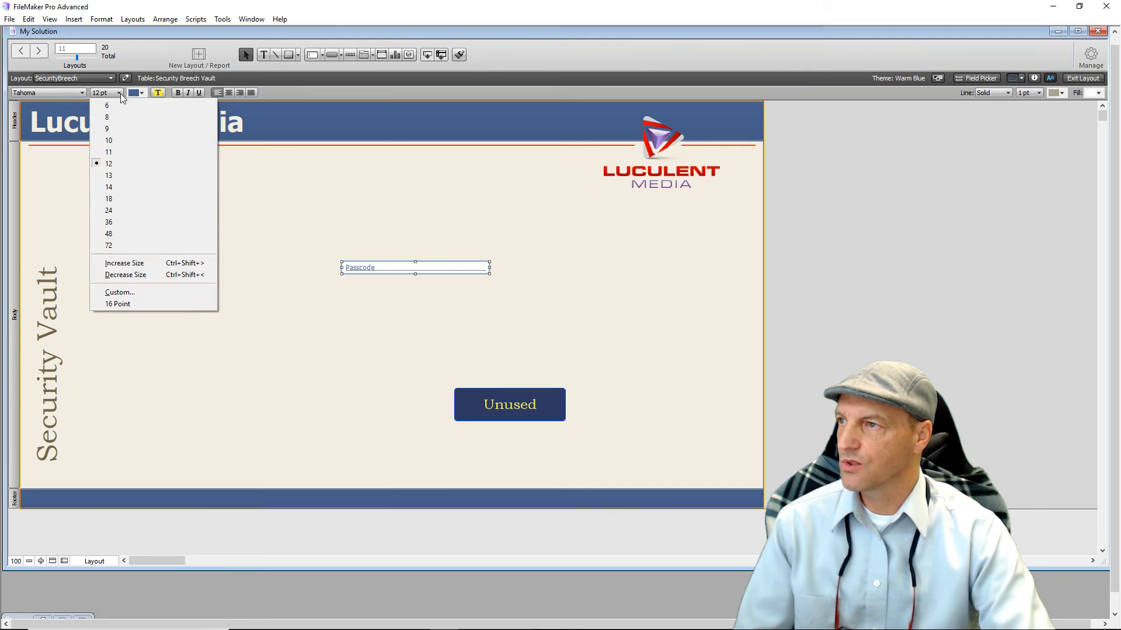
pyautogui.click(125, 199)
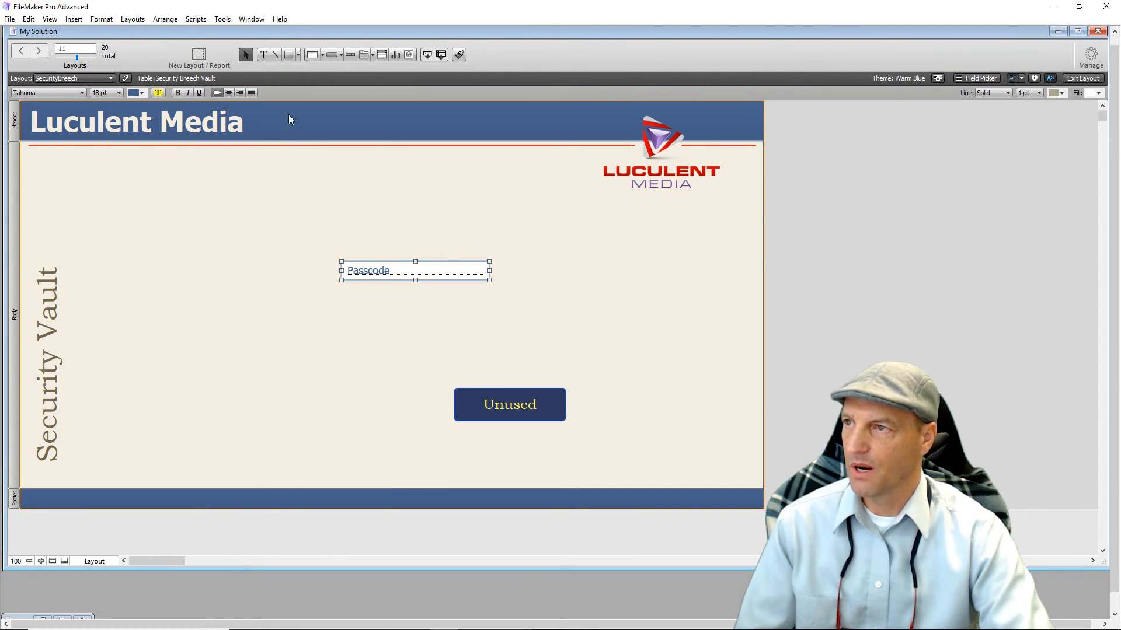
pyautogui.click(228, 93)
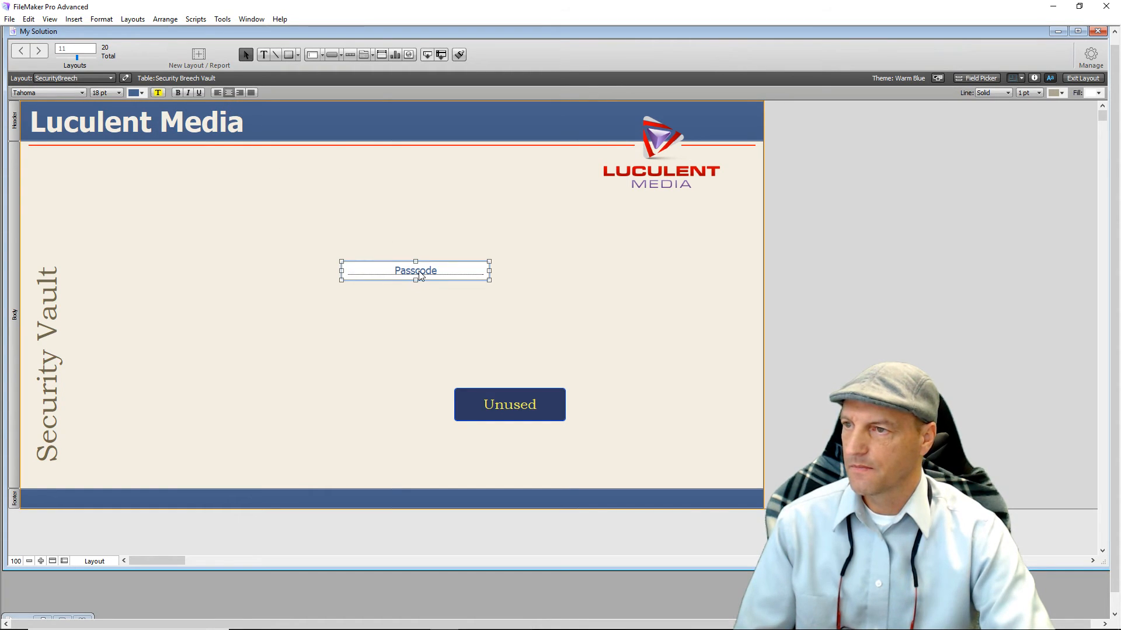
pyautogui.moveTo(418, 271); pyautogui.dragTo(389, 247)
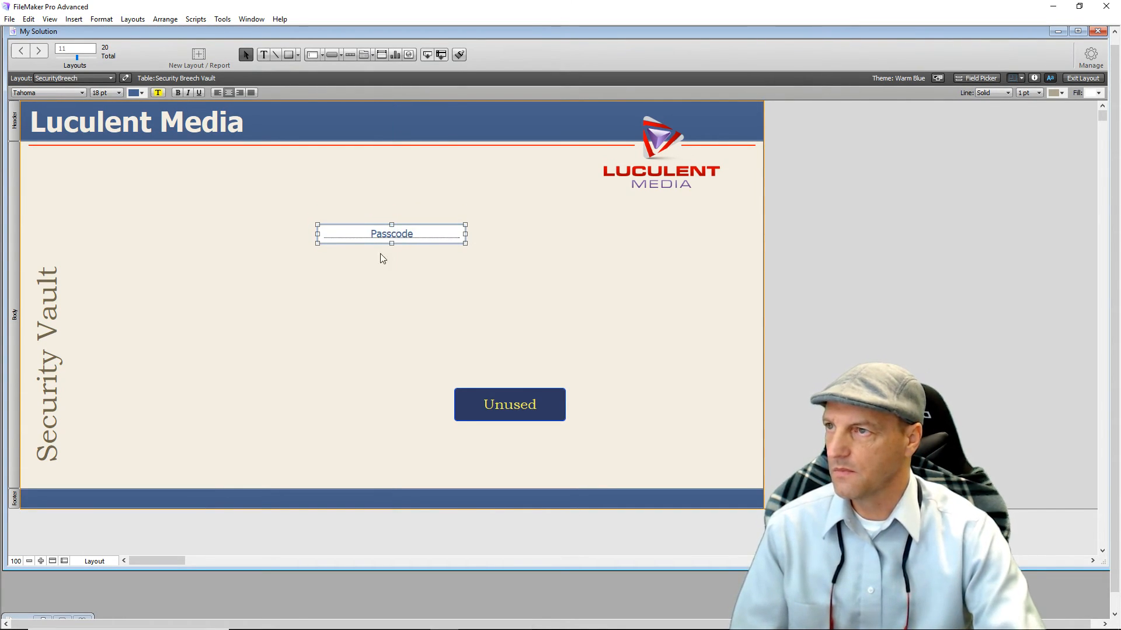
pyautogui.click(356, 282)
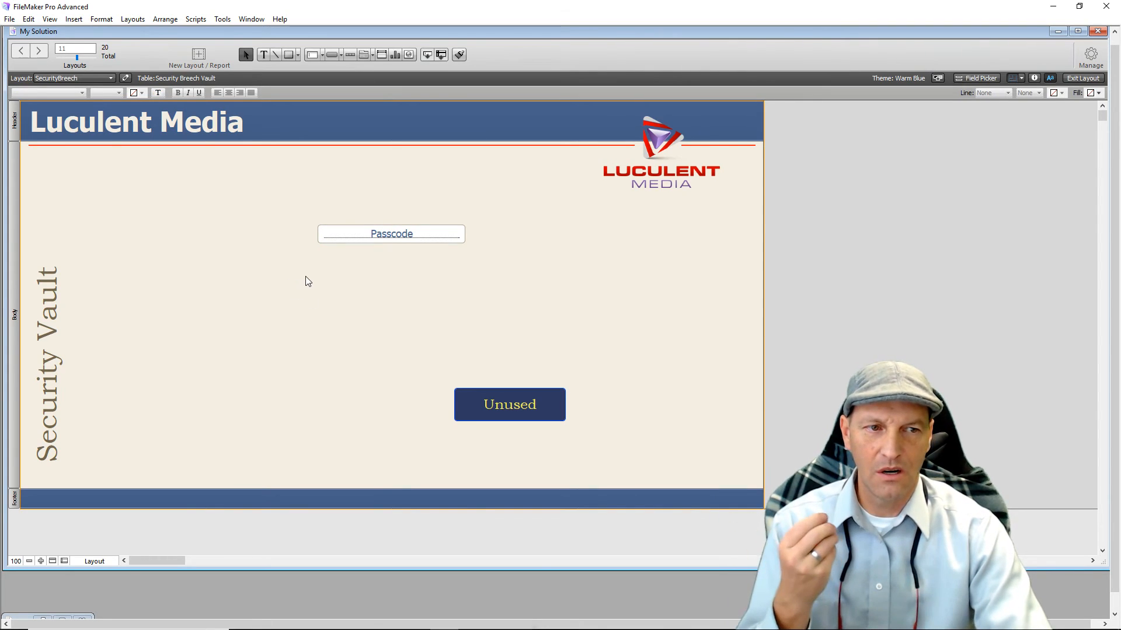
# Add a two-line text block: 'You have entered the Security Breech Vault' / 'Administrator assistance is required'.
pyautogui.click(264, 54)
pyautogui.click(207, 310)
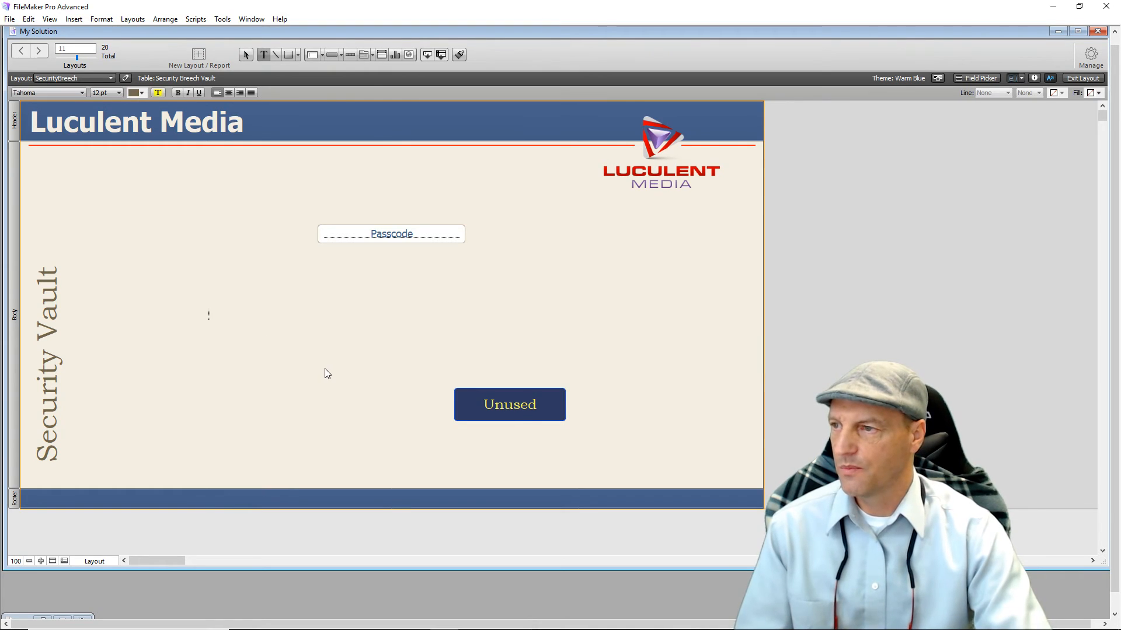
pyautogui.write('Y')
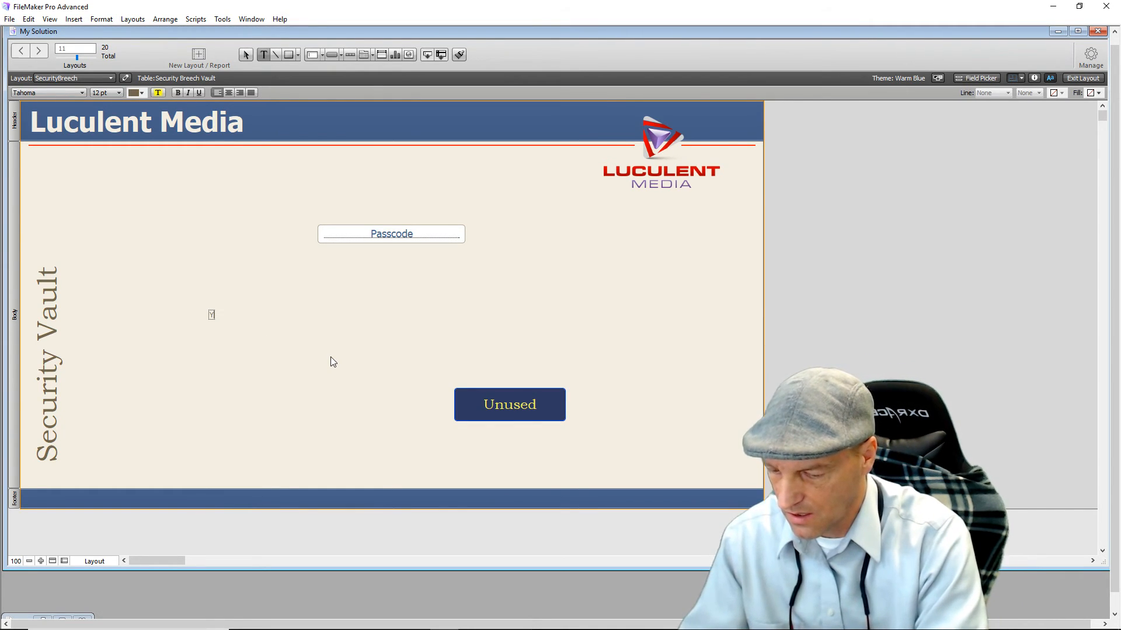
pyautogui.write('ou have en')
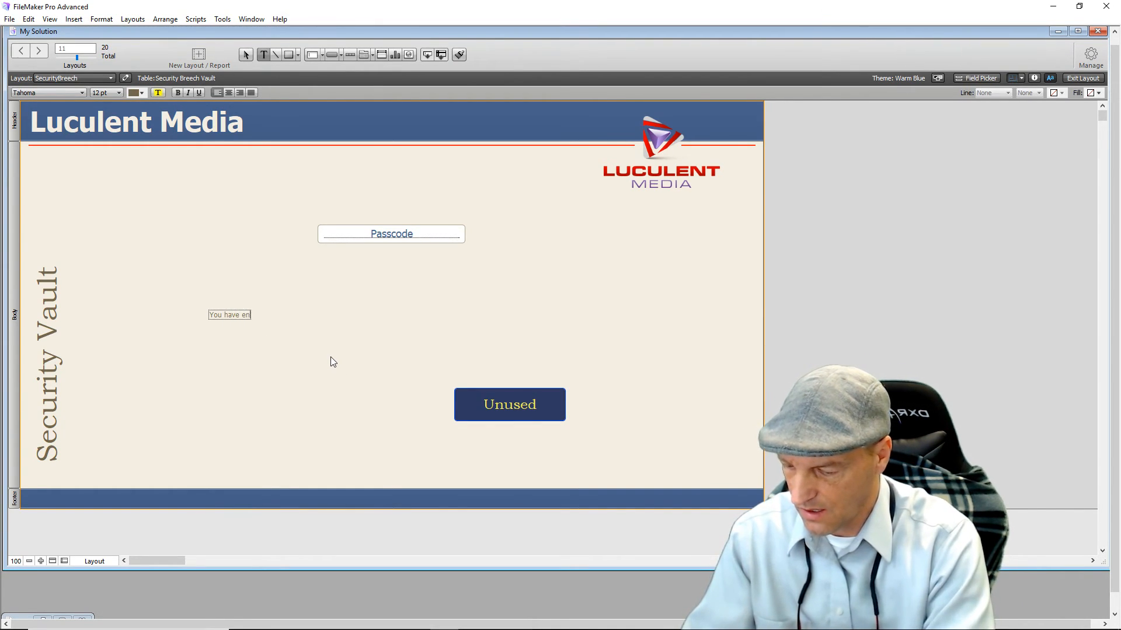
pyautogui.write('tered the S')
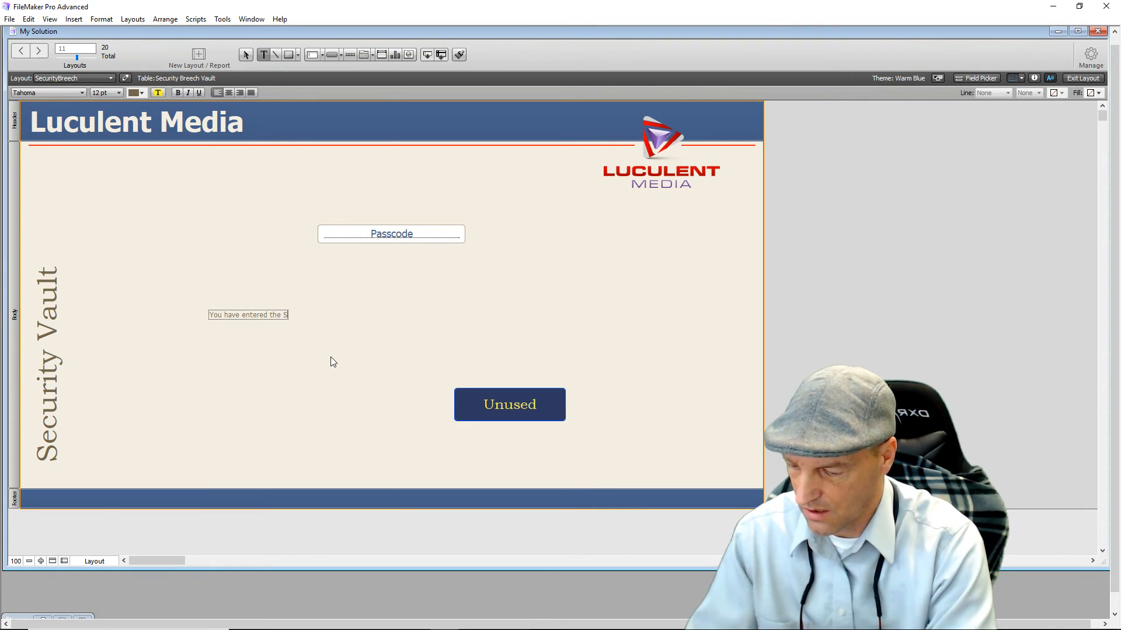
pyautogui.write('ecurity')
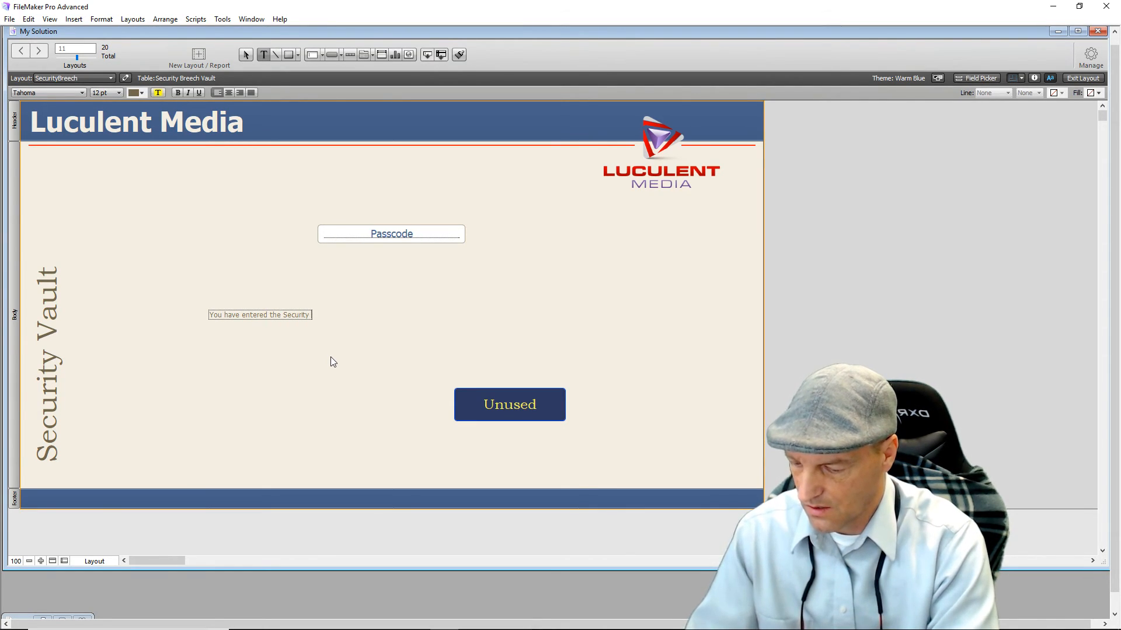
pyautogui.write(' Breech Vault')
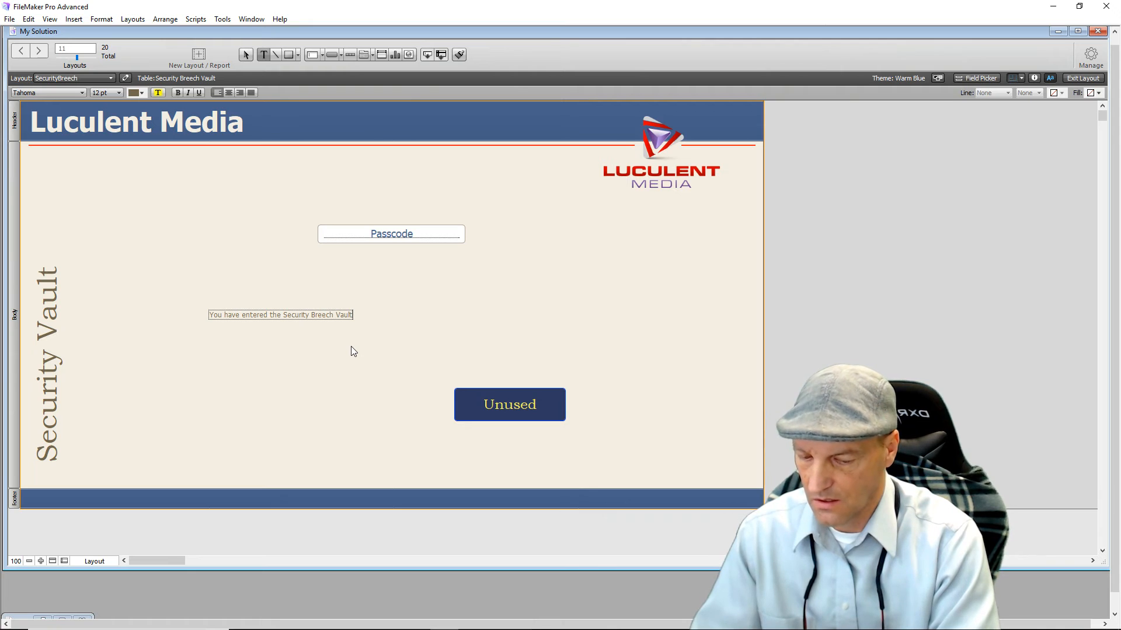
pyautogui.press('Return')
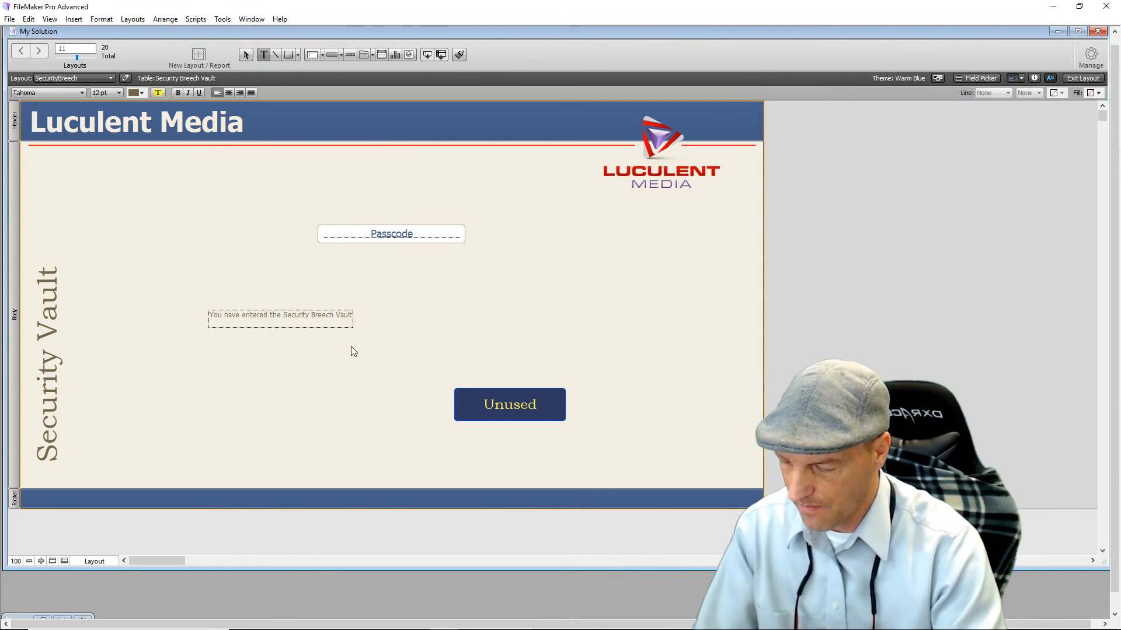
pyautogui.write('Administrator')
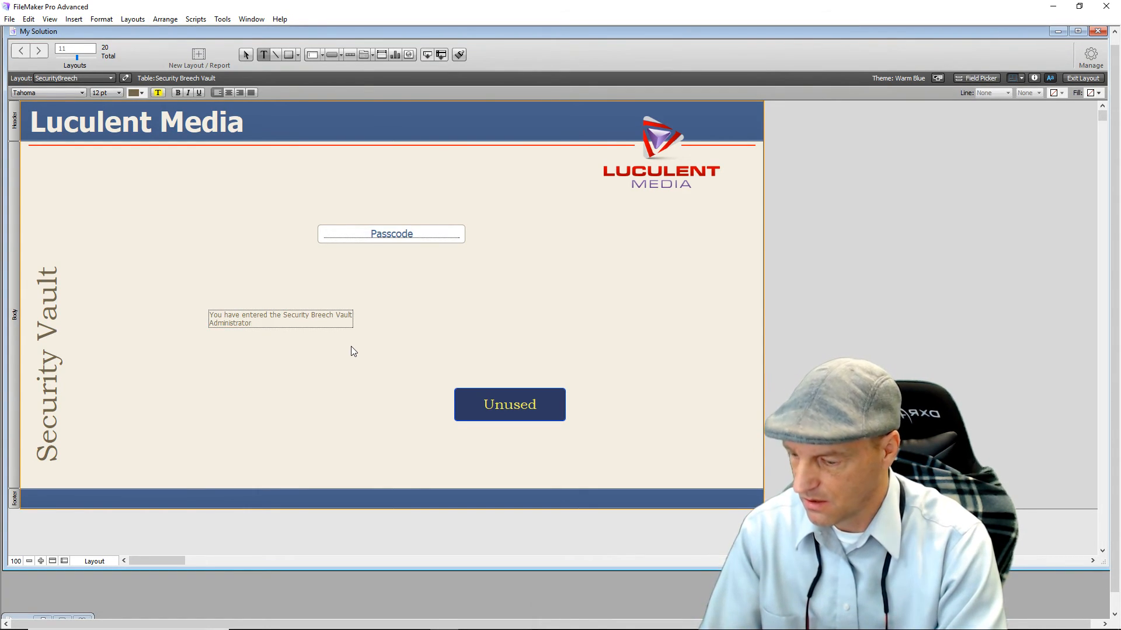
pyautogui.write(' assistance is required to leave this portal')
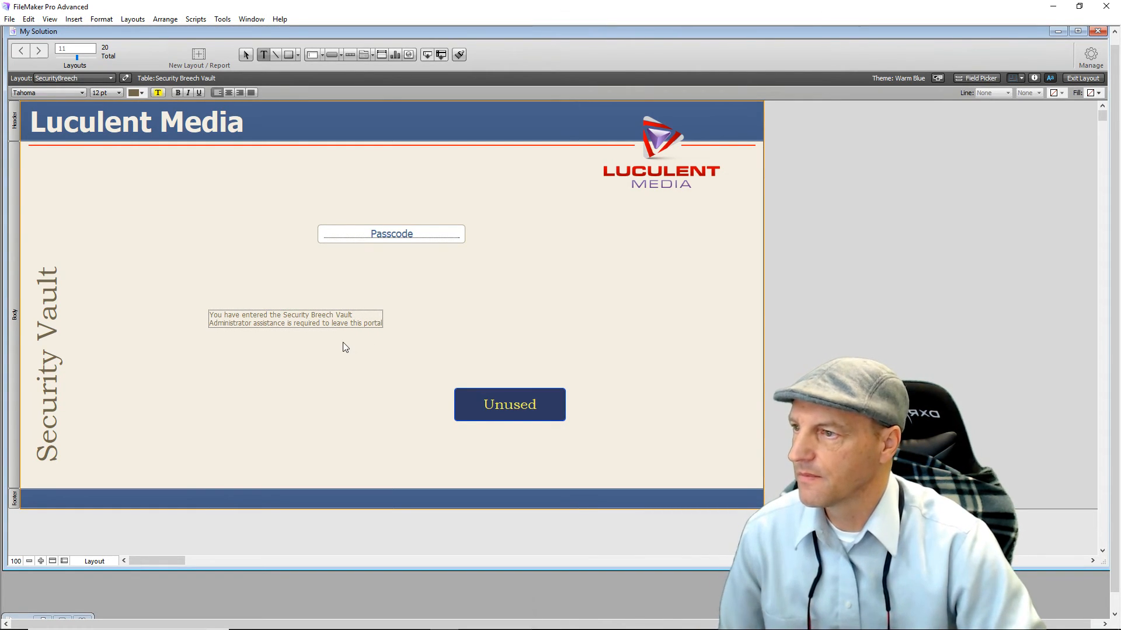
pyautogui.press('Escape')
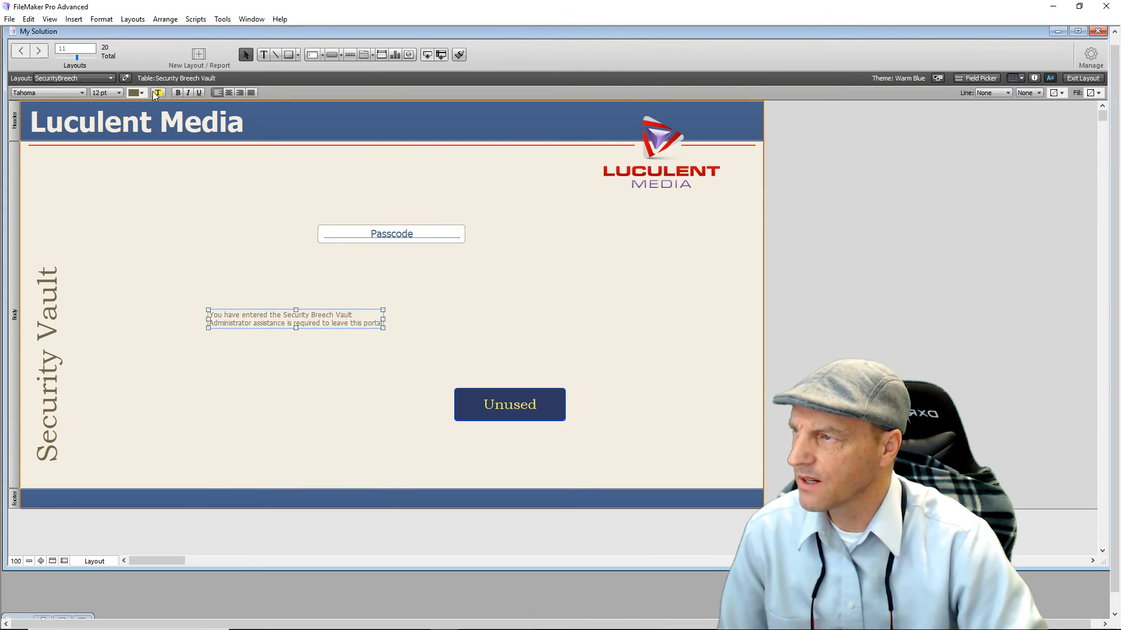
# Format the message as centred 18 pt Bookman Old Style and move it above the Passcode field.
pyautogui.click(119, 92)
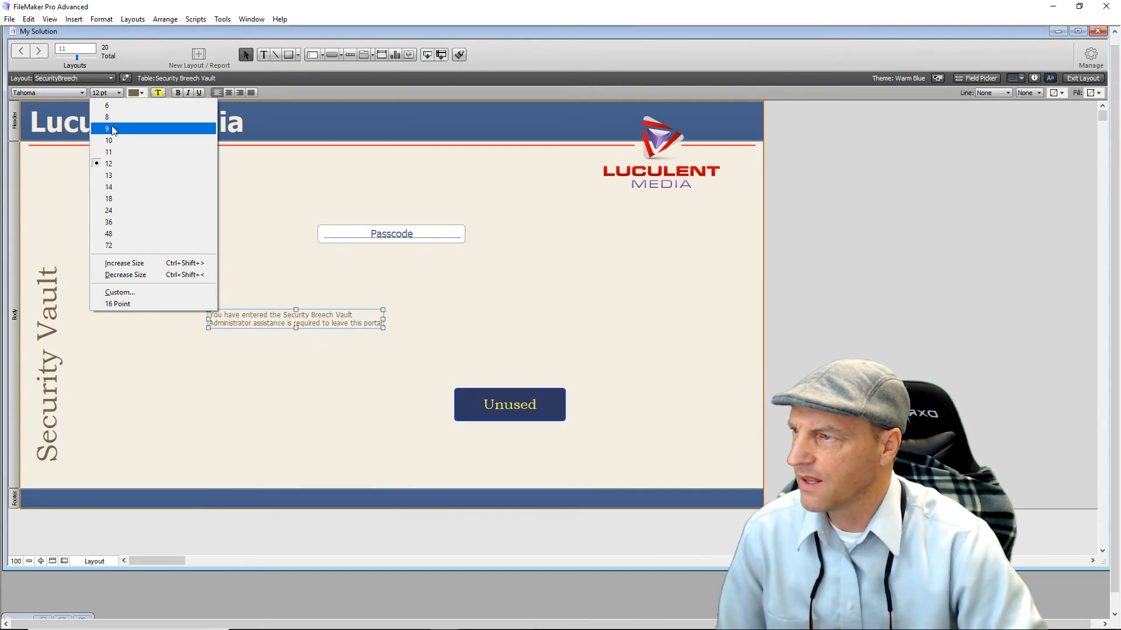
pyautogui.click(117, 188)
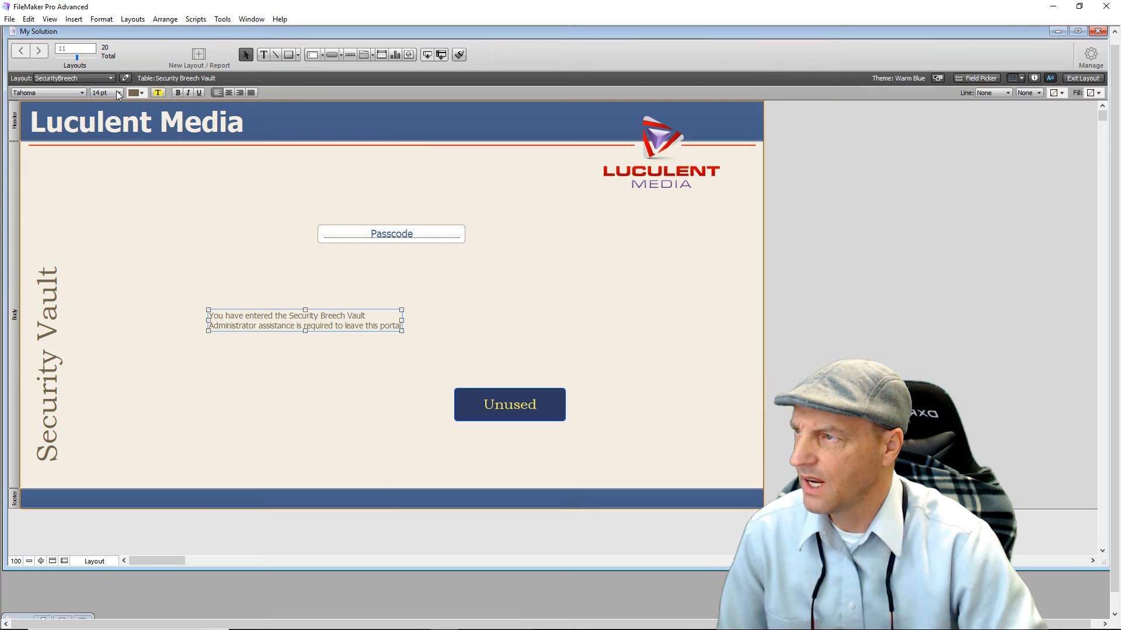
pyautogui.click(117, 90)
pyautogui.click(117, 202)
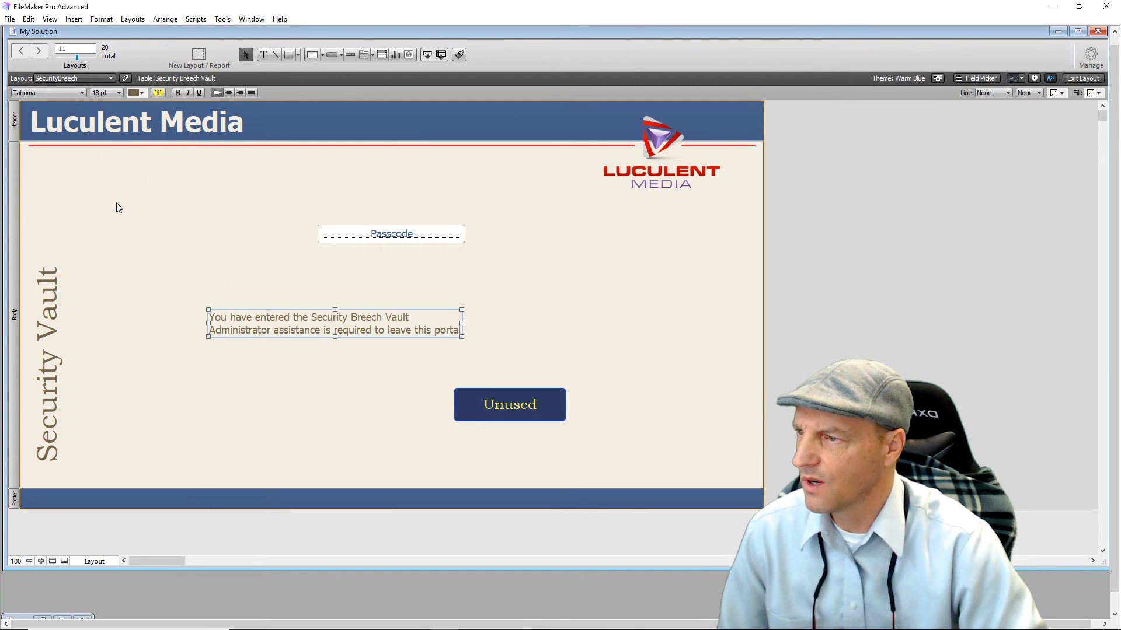
pyautogui.click(83, 91)
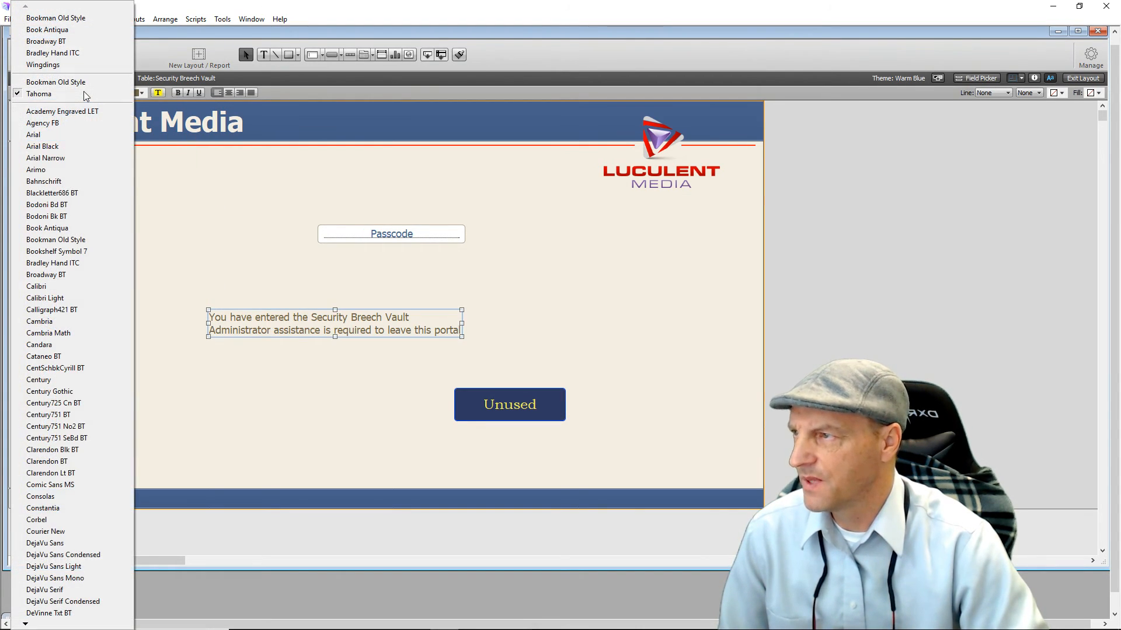
pyautogui.click(101, 240)
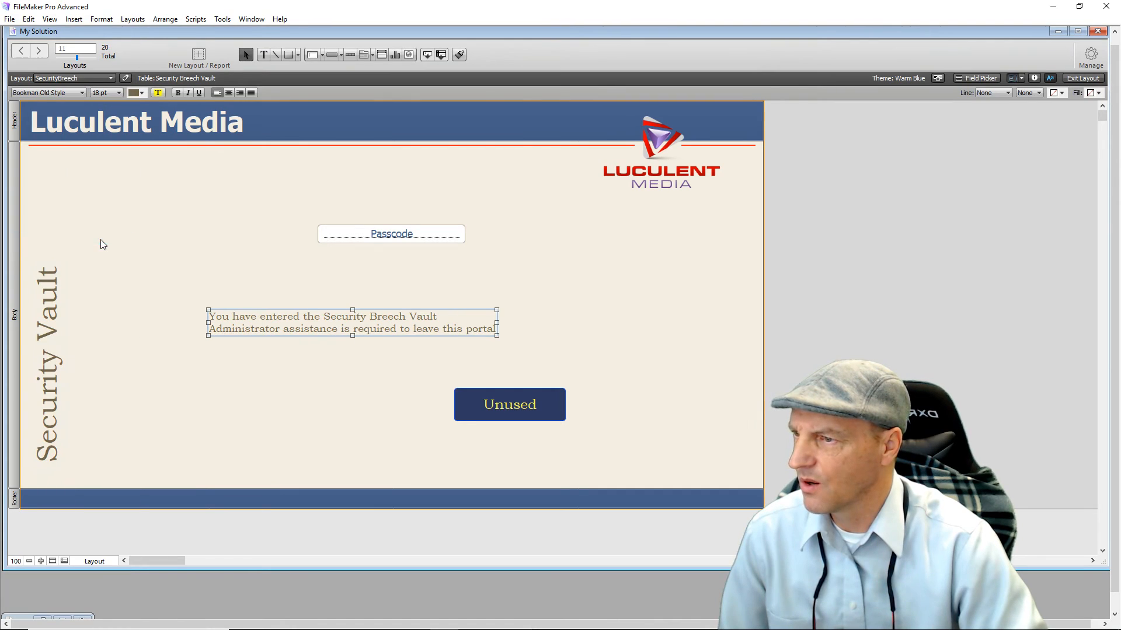
pyautogui.click(226, 93)
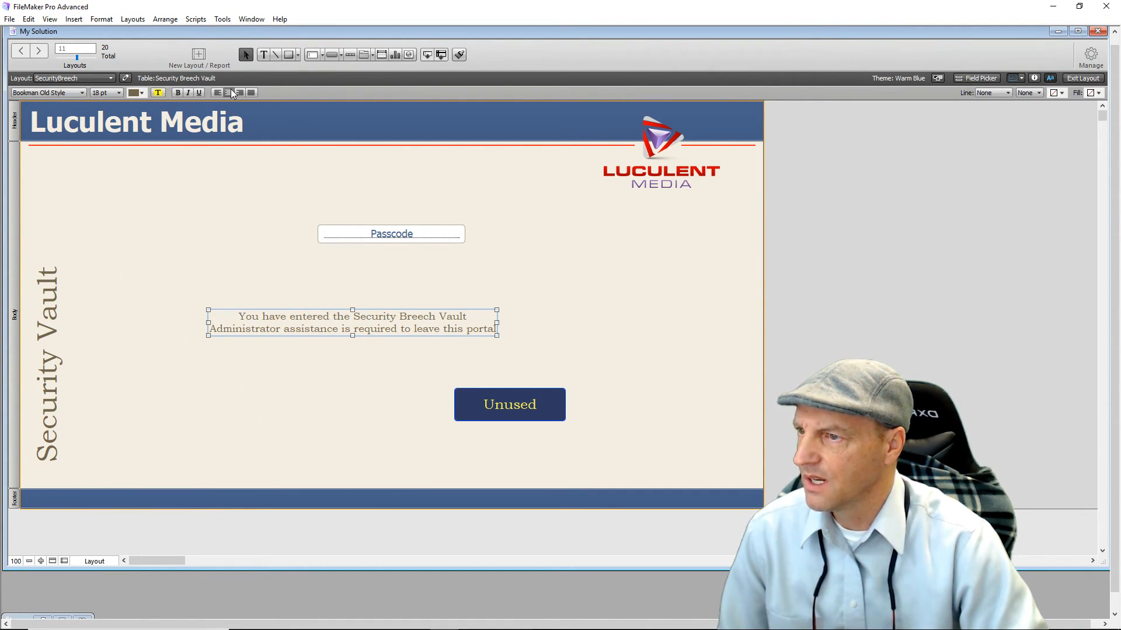
pyautogui.click(145, 93)
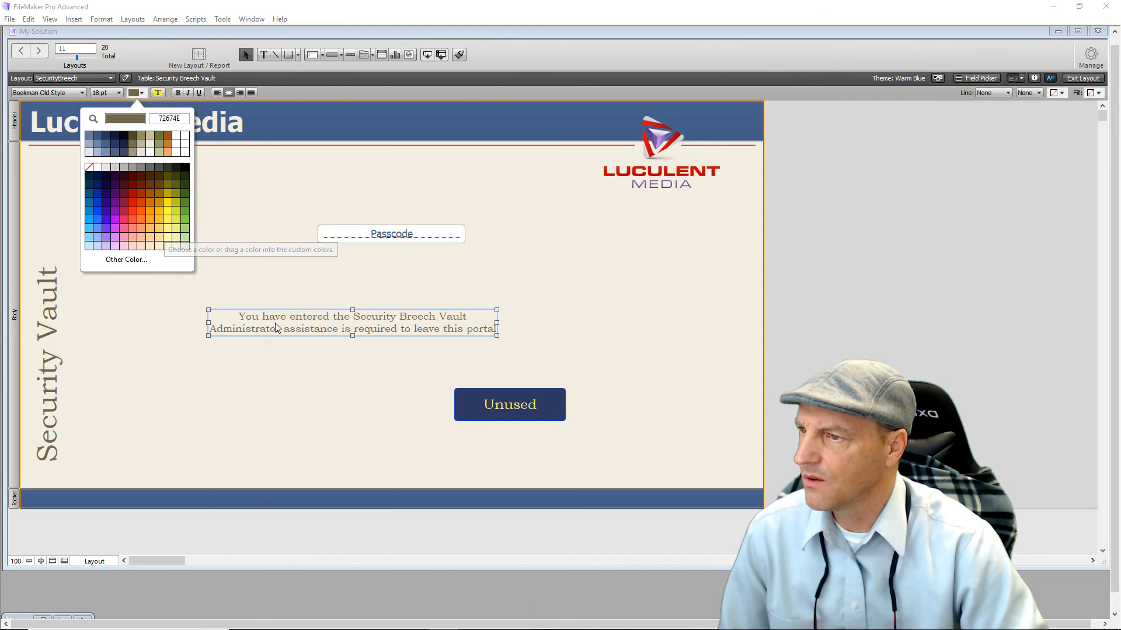
pyautogui.click(160, 382)
pyautogui.click(354, 331)
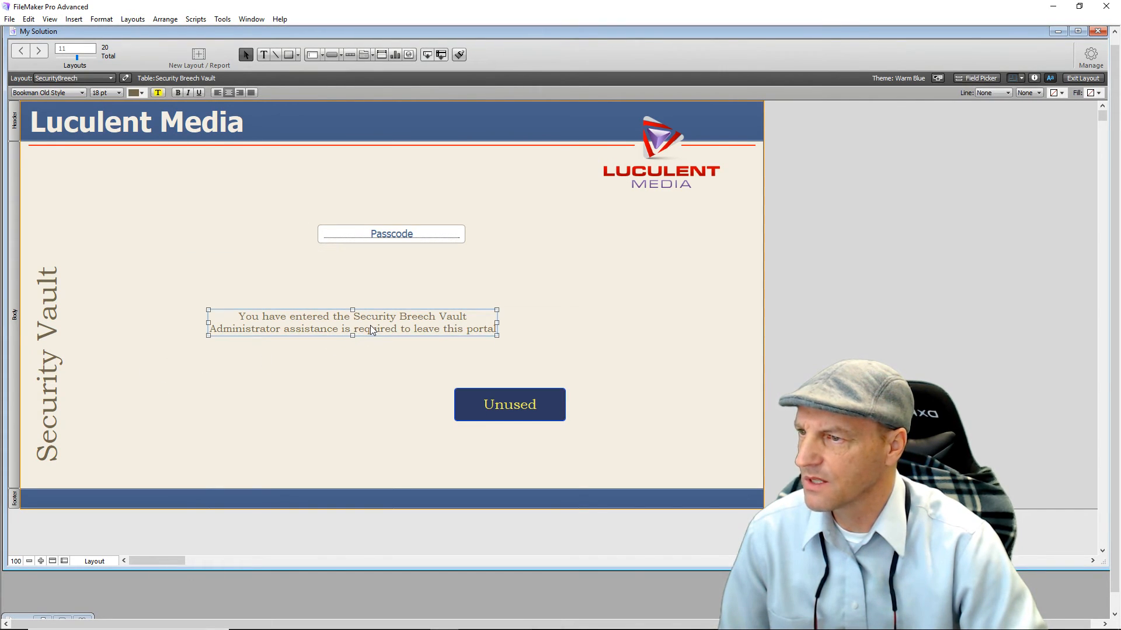
pyautogui.moveTo(367, 320); pyautogui.dragTo(408, 201)
pyautogui.click(347, 307)
pyautogui.click(264, 55)
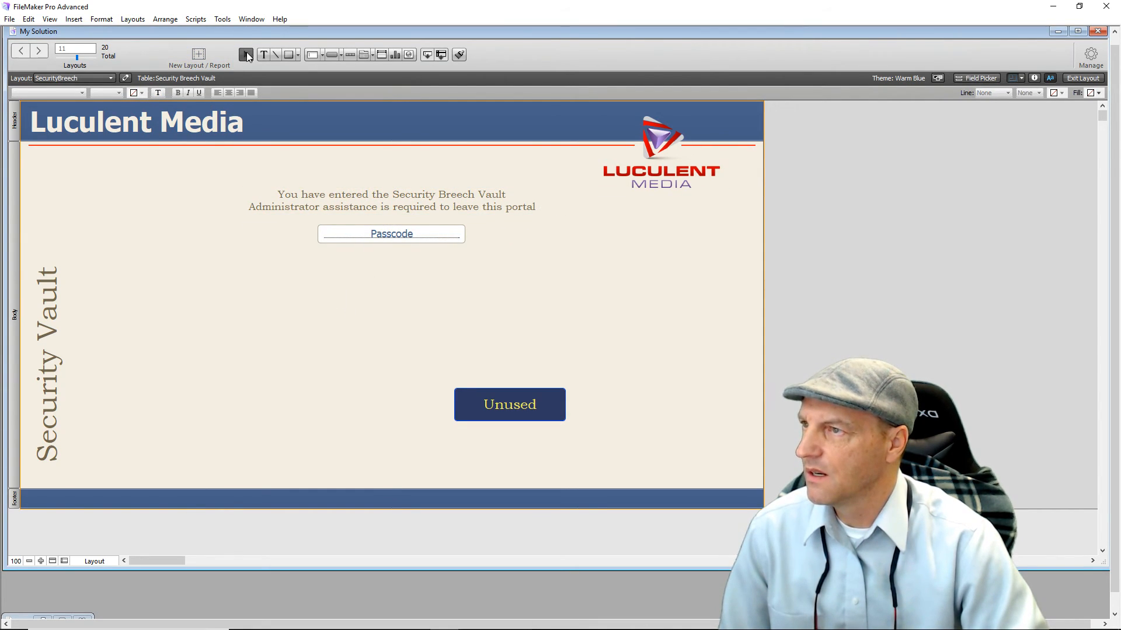
# Add a 'Warning' heading in red-orange 36 pt Bookman Old Style above the breach message.
pyautogui.click(226, 335)
pyautogui.write('Warning')
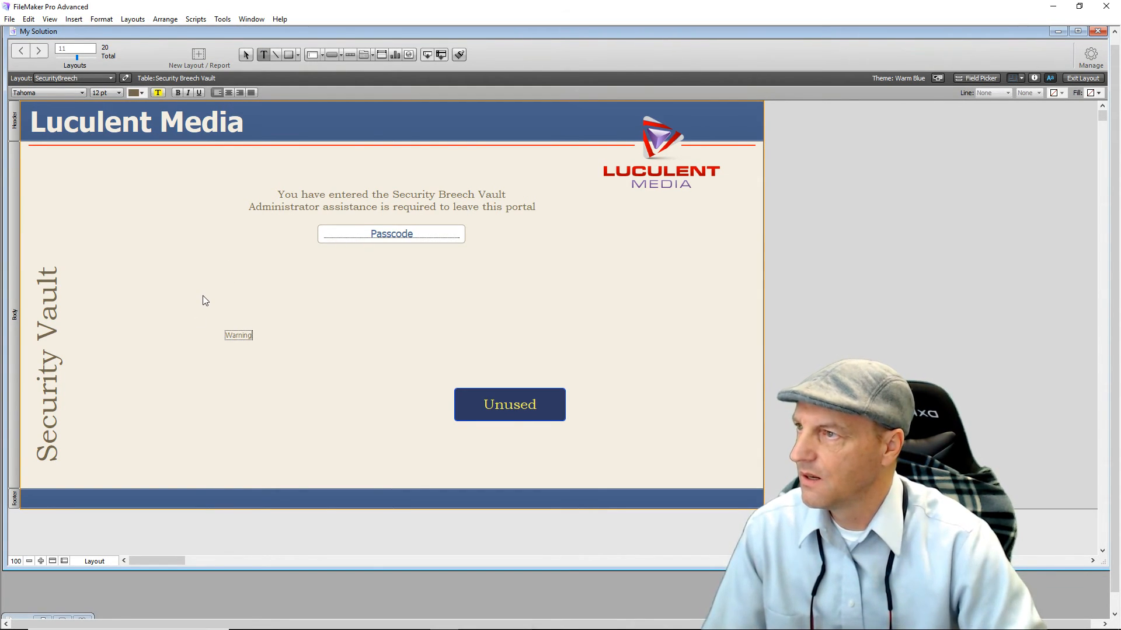
pyautogui.press('Escape')
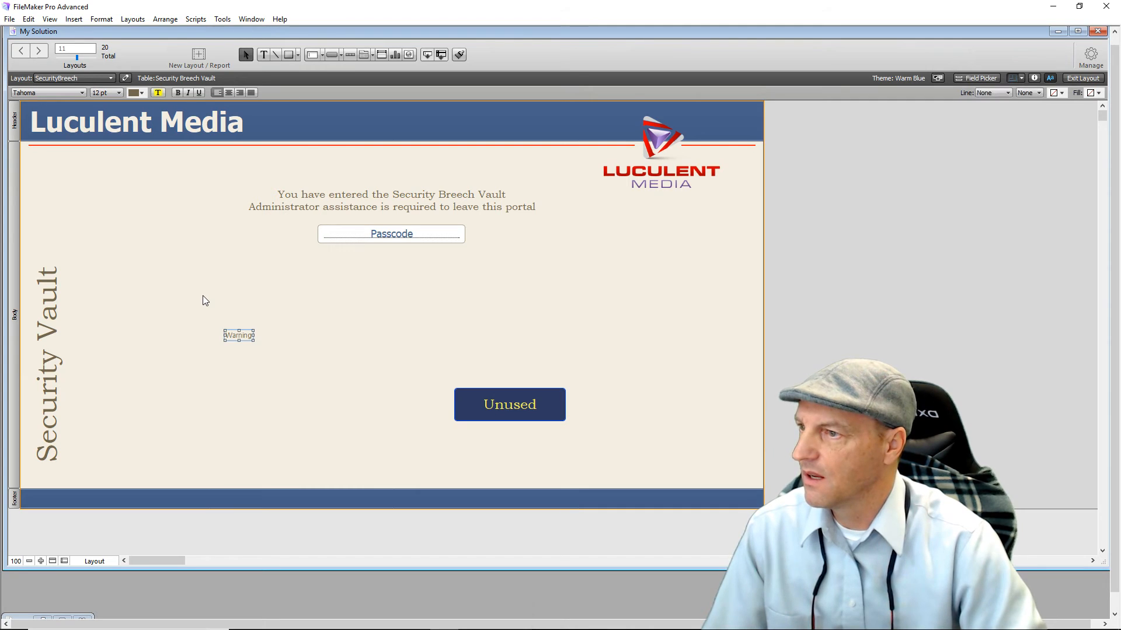
pyautogui.click(118, 93)
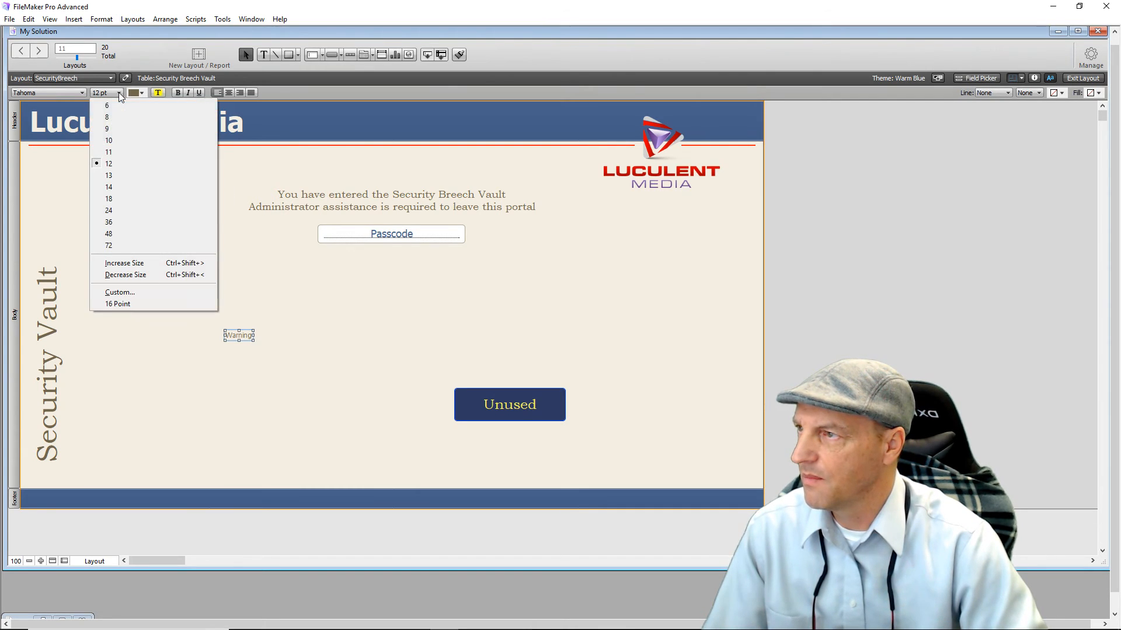
pyautogui.click(122, 210)
pyautogui.click(79, 94)
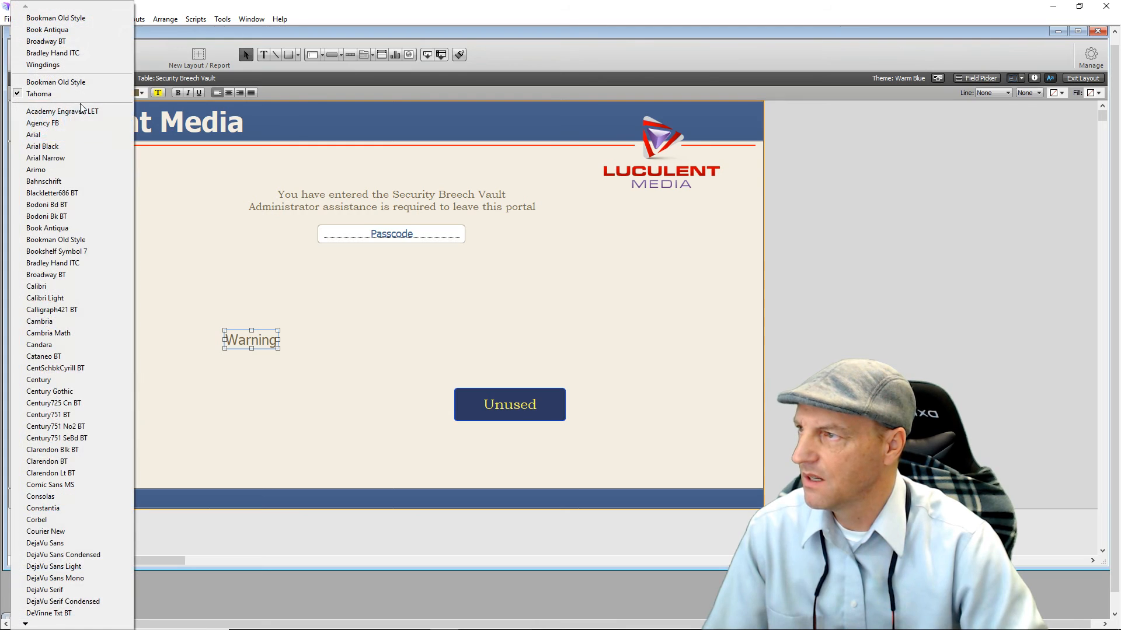
pyautogui.click(70, 240)
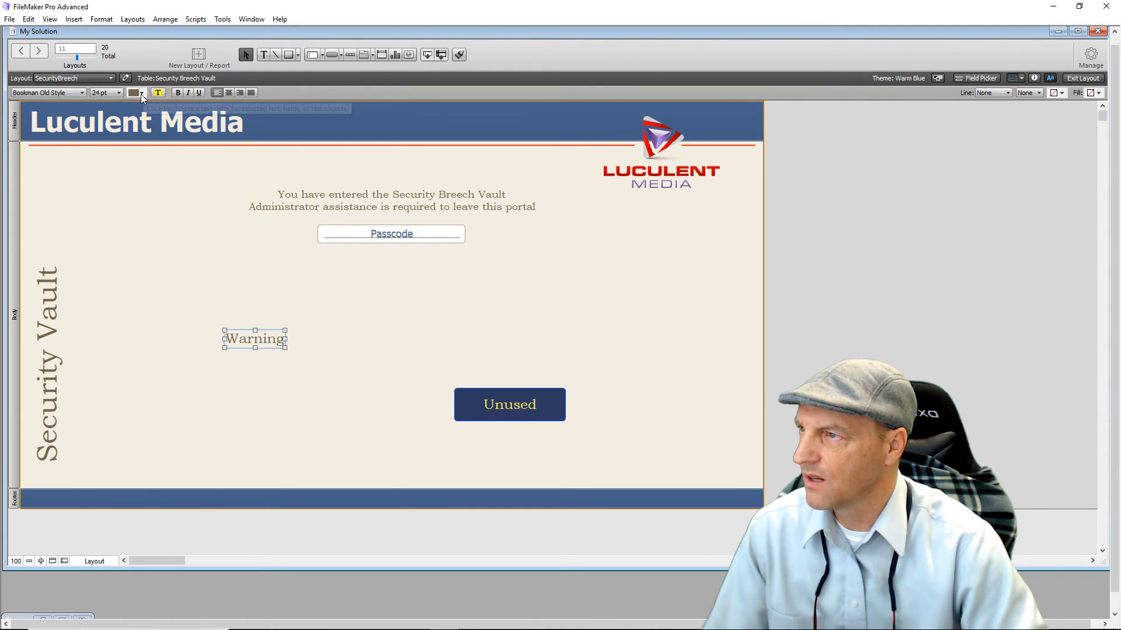
pyautogui.click(141, 92)
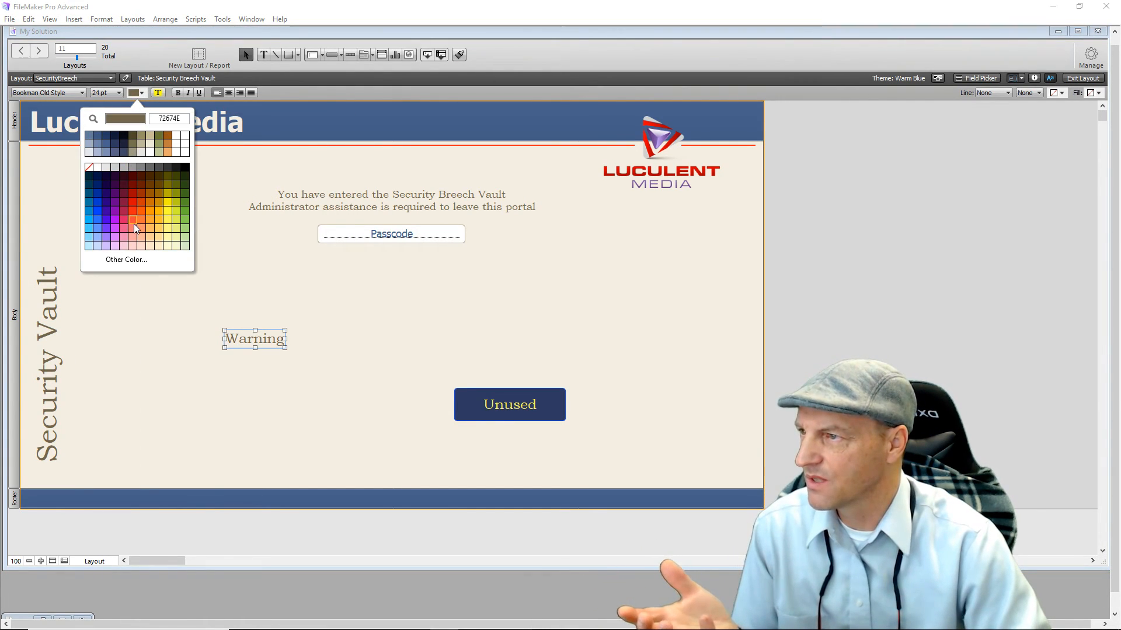
pyautogui.click(131, 209)
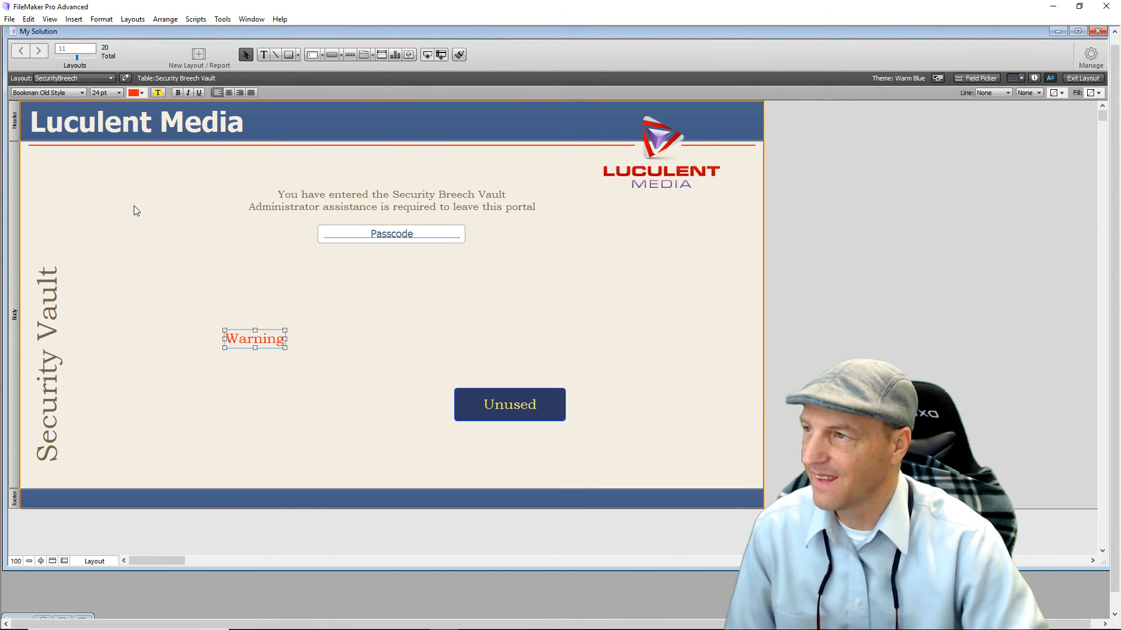
pyautogui.click(116, 94)
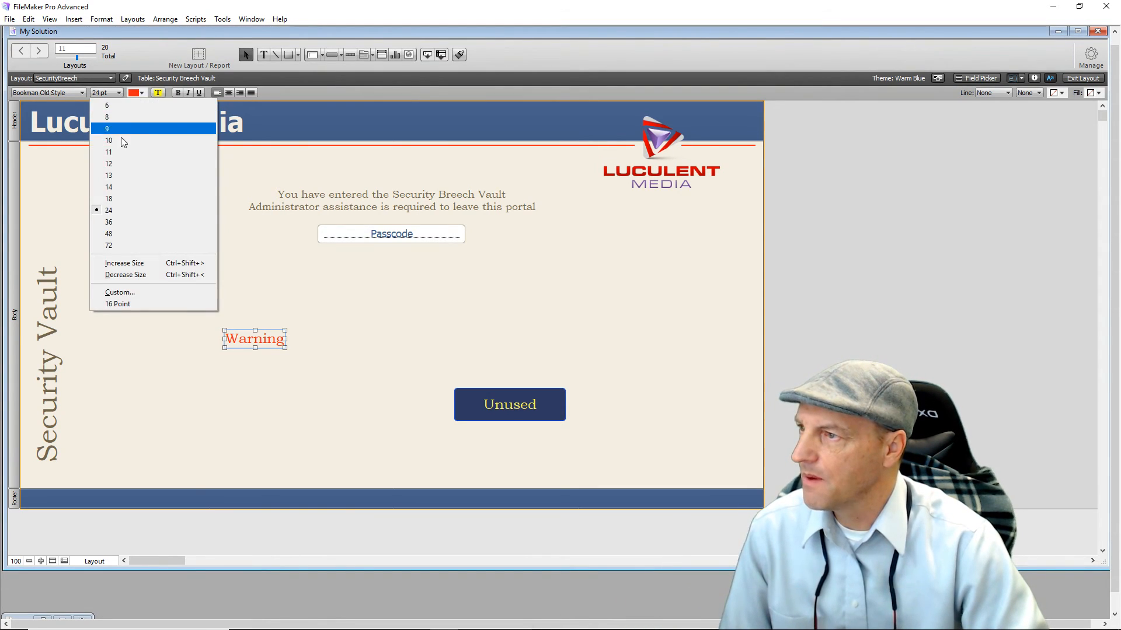
pyautogui.click(116, 226)
pyautogui.moveTo(268, 348); pyautogui.dragTo(391, 172)
pyautogui.click(344, 362)
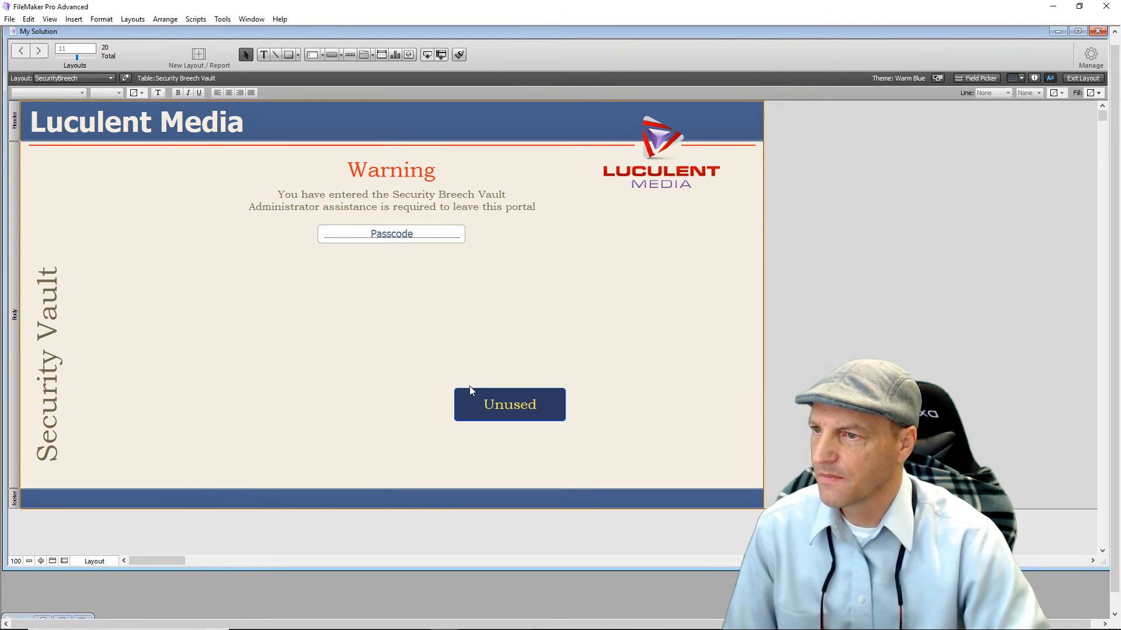
# Drag the Unused button up beneath the Passcode field and nudge it slightly lower.
pyautogui.click(506, 407)
pyautogui.moveTo(509, 404); pyautogui.dragTo(391, 287)
pyautogui.click(386, 394)
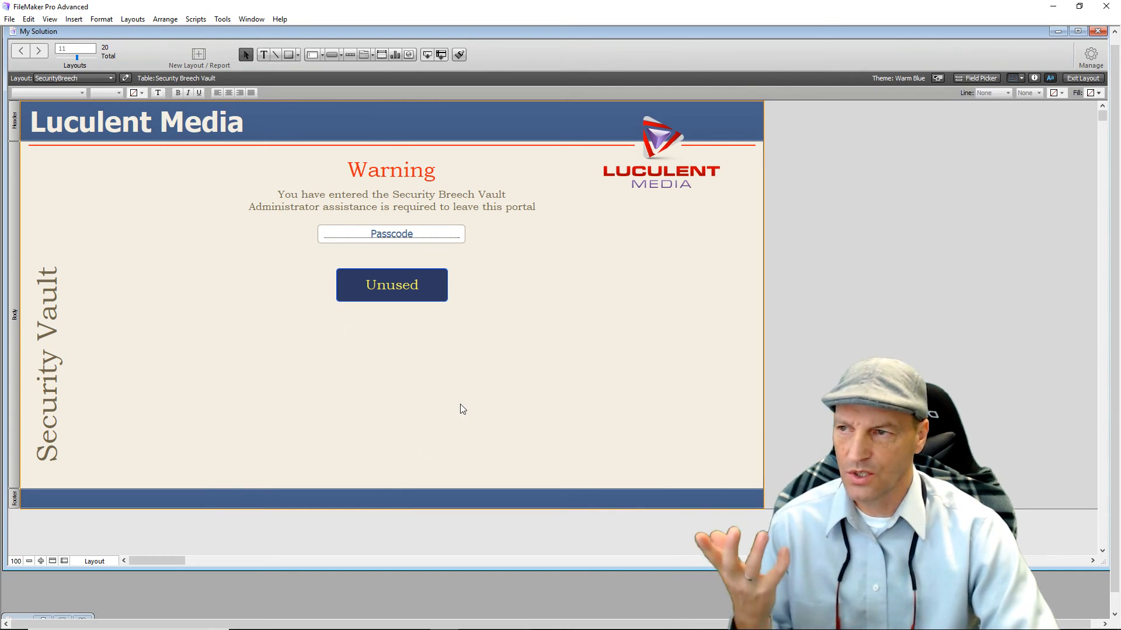
pyautogui.moveTo(394, 286)
pyautogui.mouseDown()
pyautogui.moveTo(396, 304)
pyautogui.moveTo(393, 291)
pyautogui.mouseUp()
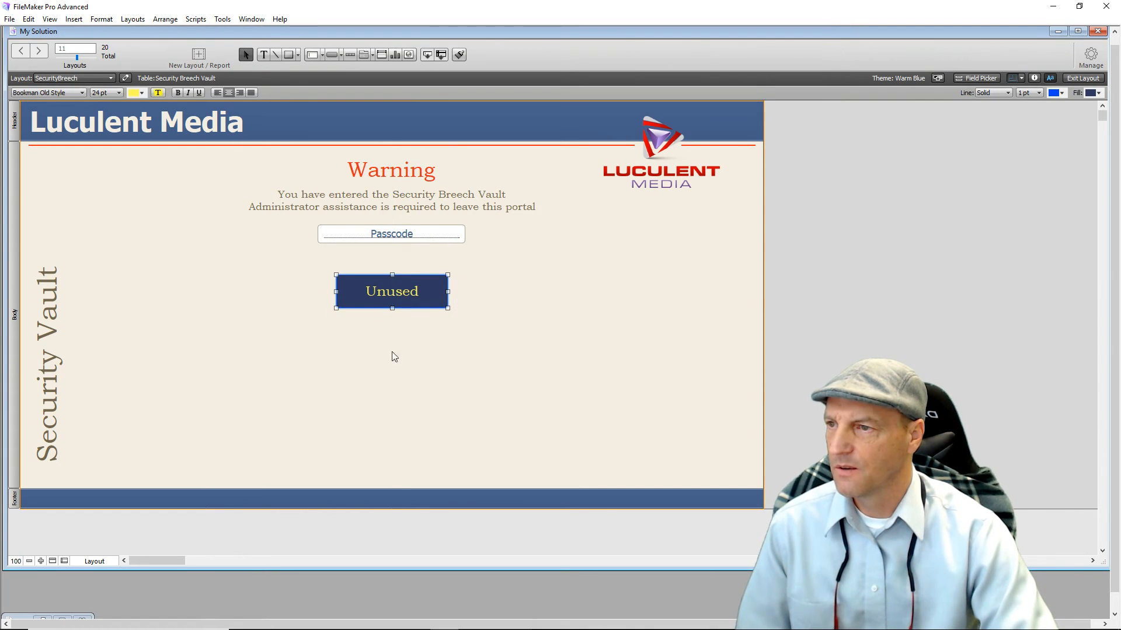
pyautogui.click(396, 379)
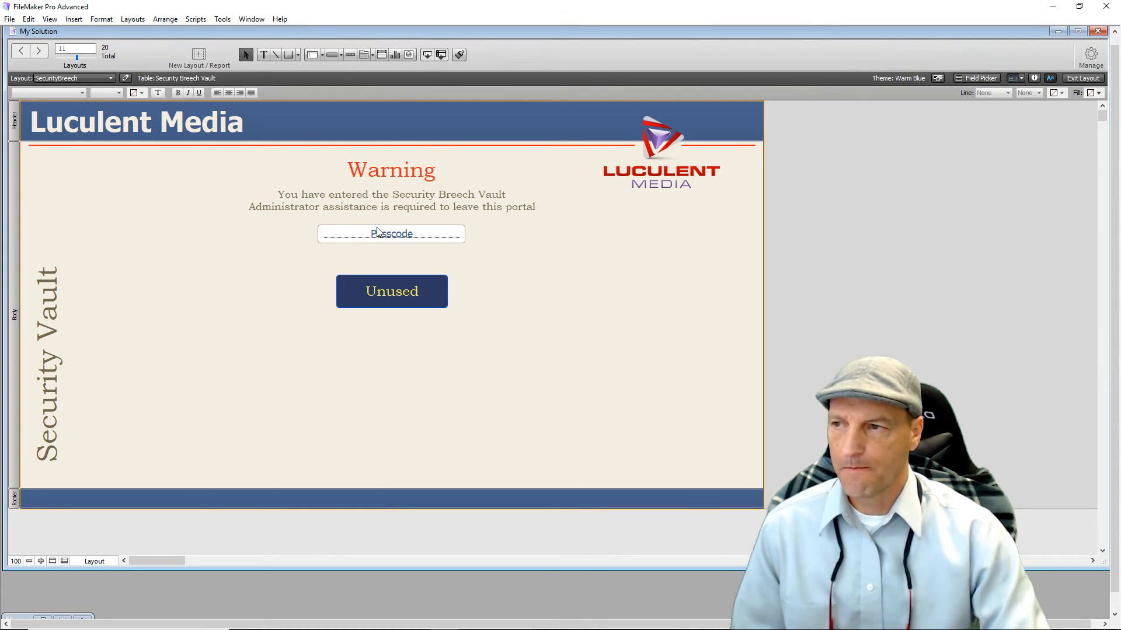
pyautogui.click(420, 300)
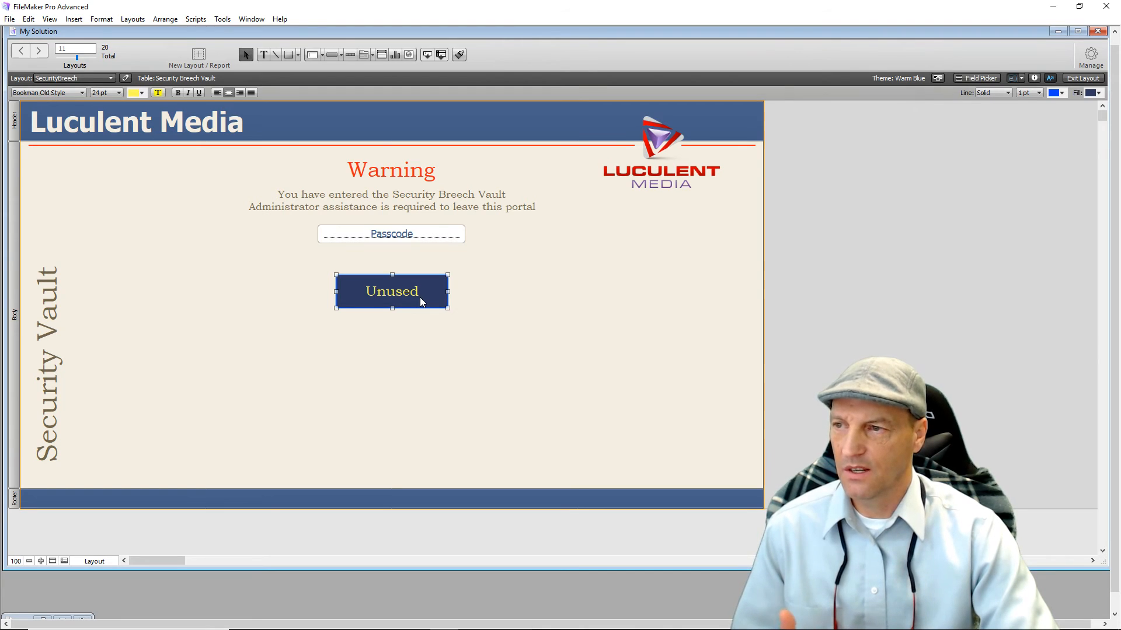
# In Button Setup, change the button label to 'Admin' and choose the Perform Script action.
pyautogui.doubleClick(421, 298)
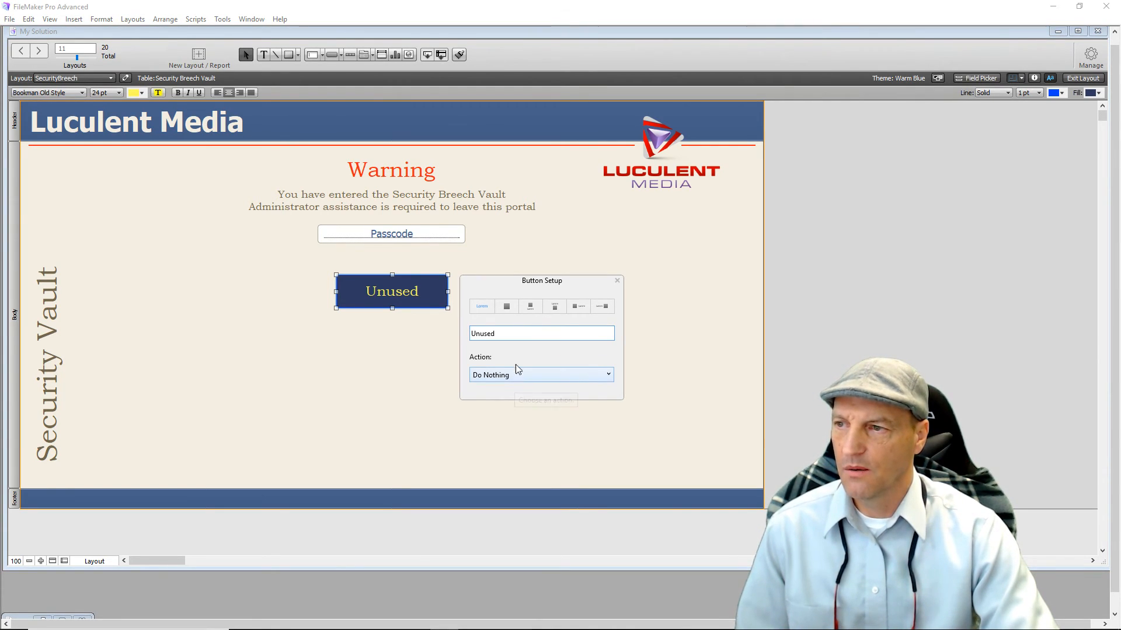
pyautogui.click(505, 333)
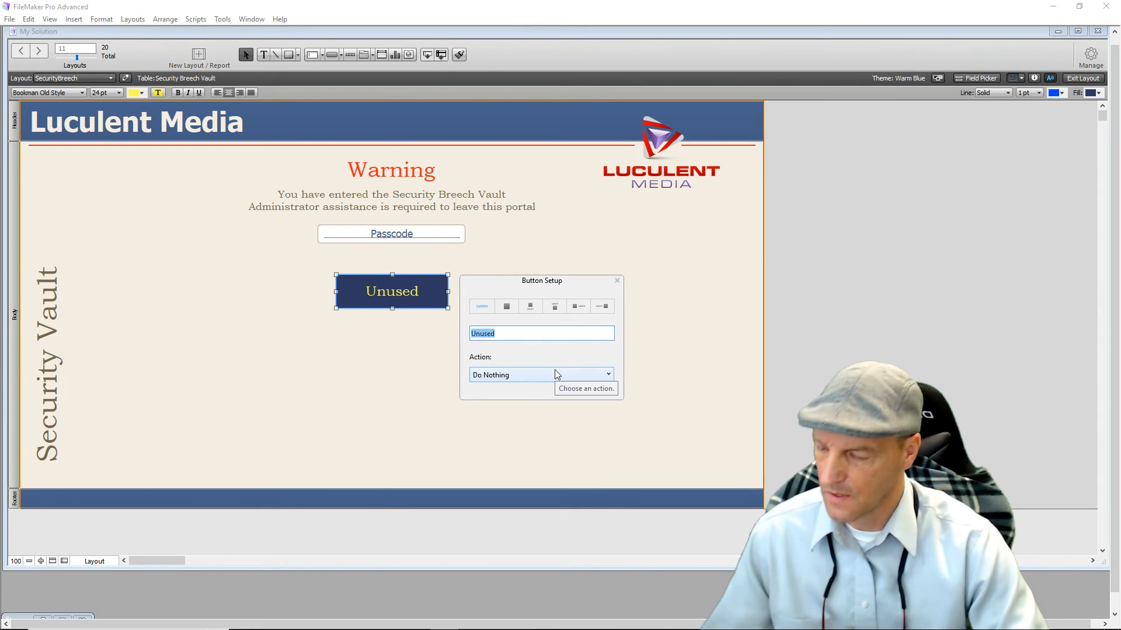
pyautogui.write('Ad')
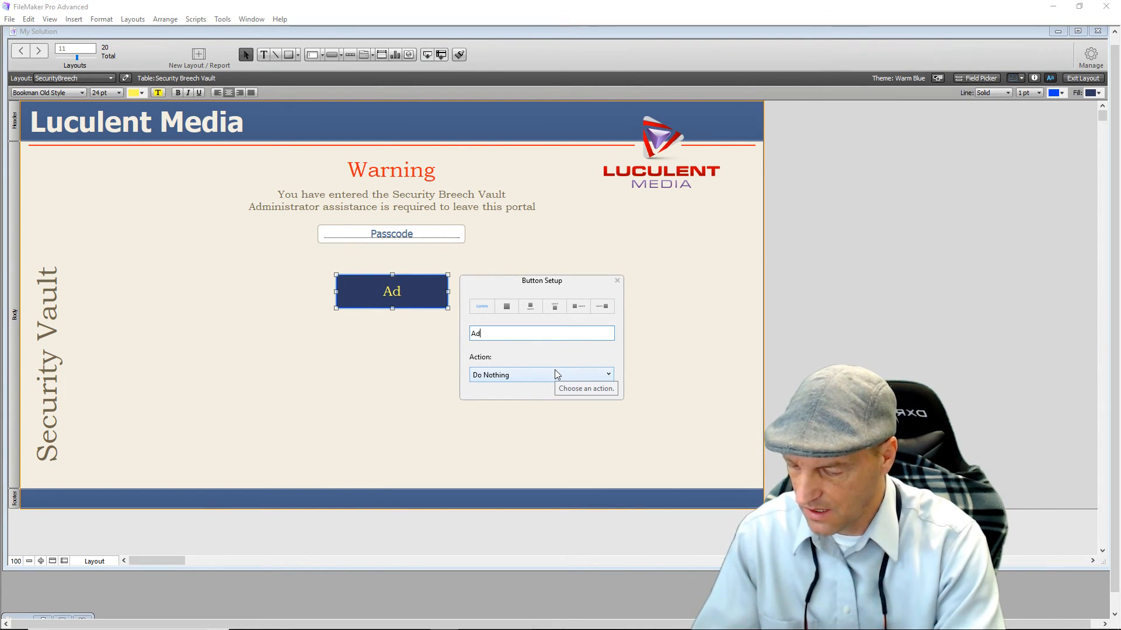
pyautogui.write('min')
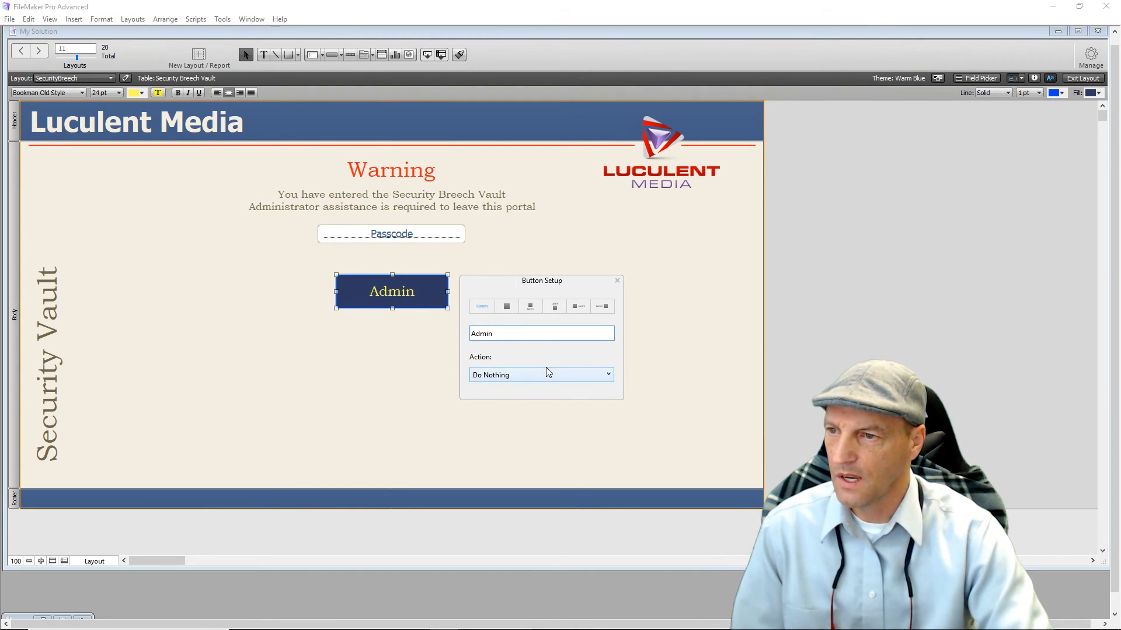
pyautogui.click(538, 378)
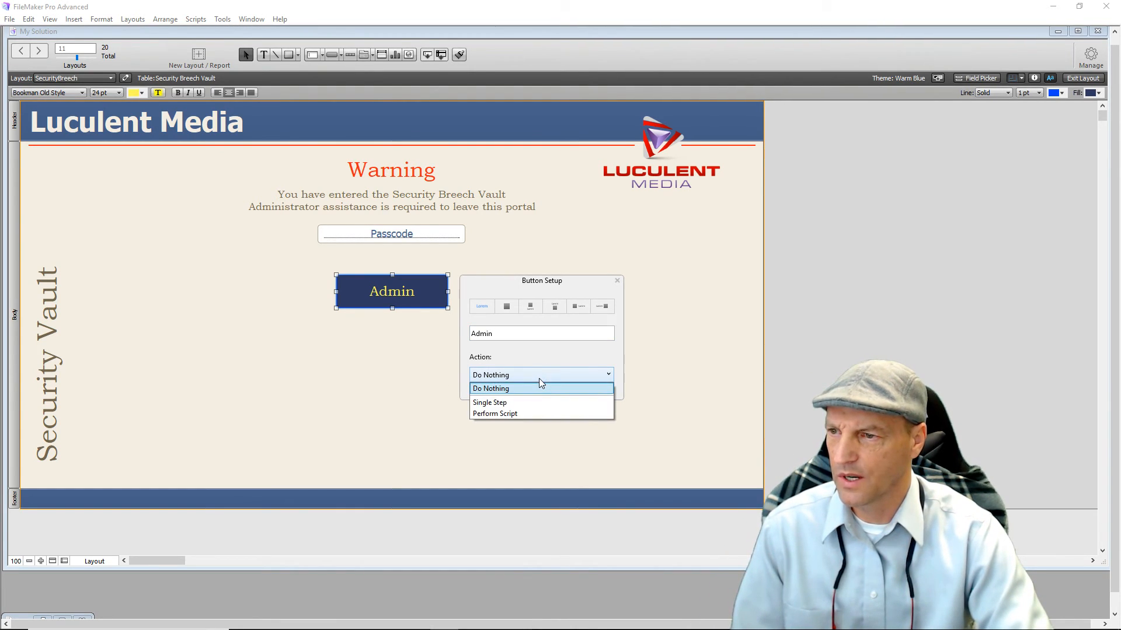
pyautogui.click(531, 412)
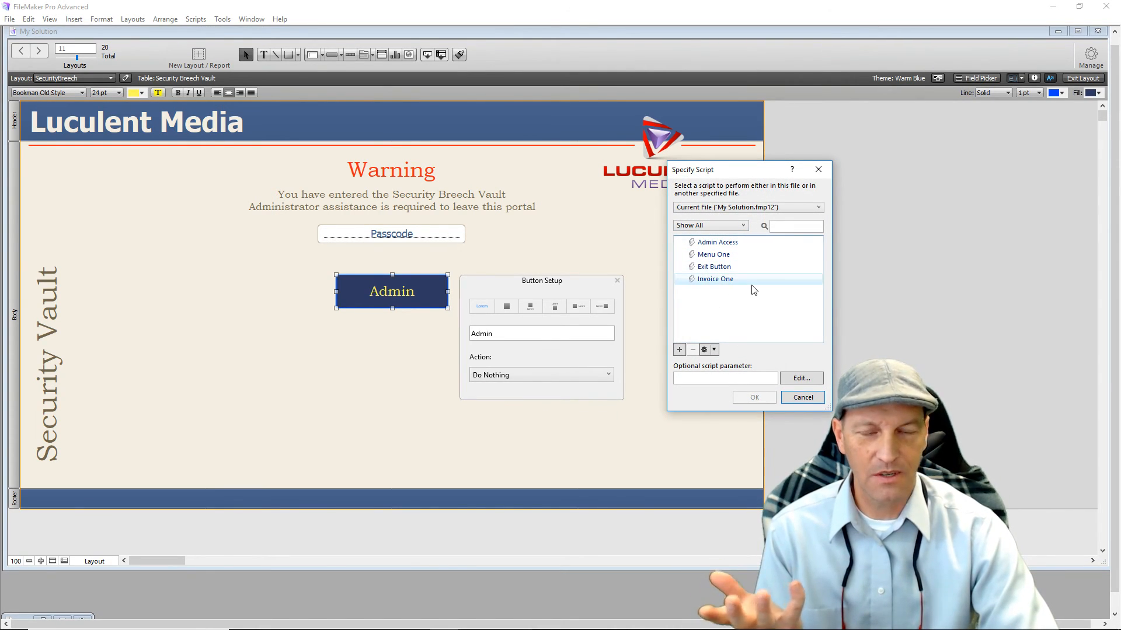
# Create and save a new script named AdminVault.
pyautogui.click(679, 349)
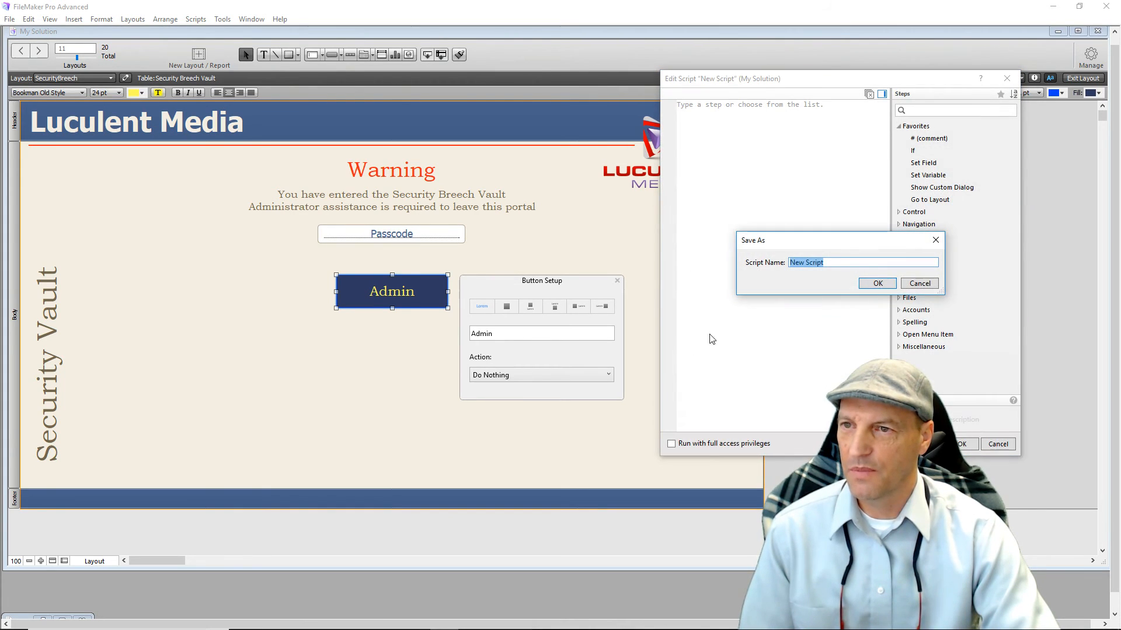
pyautogui.write('AdminVa')
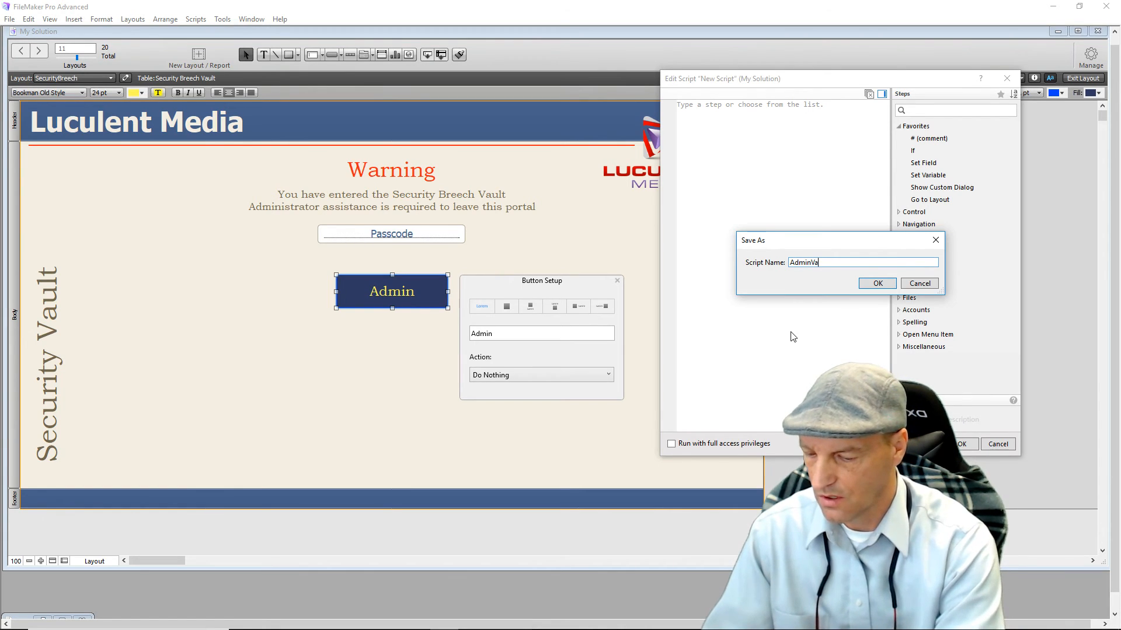
pyautogui.write('lt')
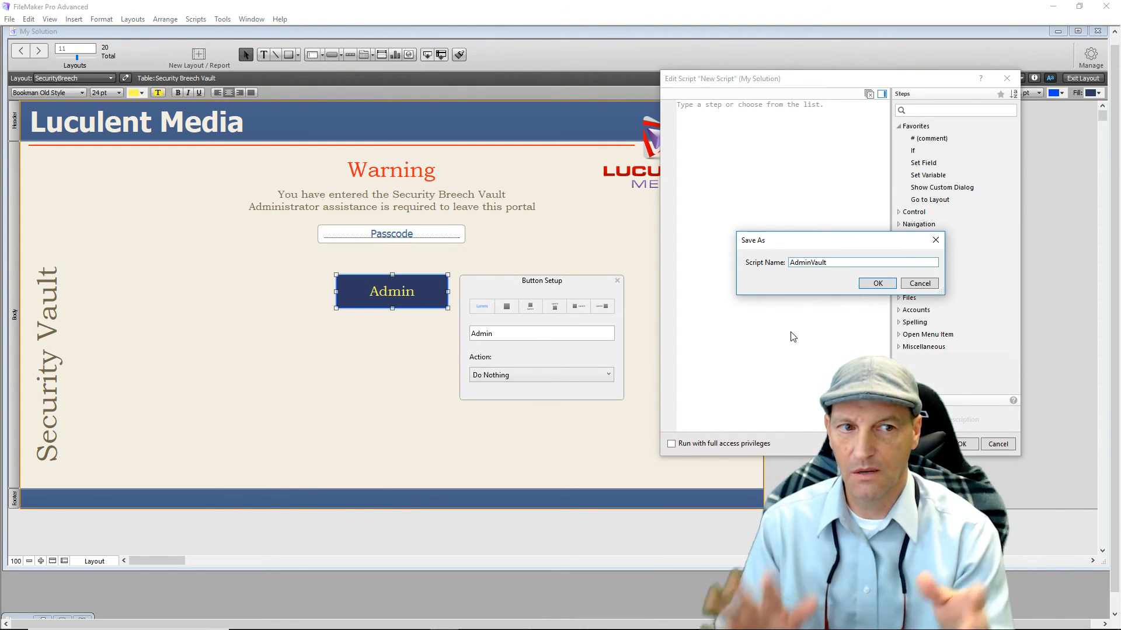
pyautogui.click(871, 284)
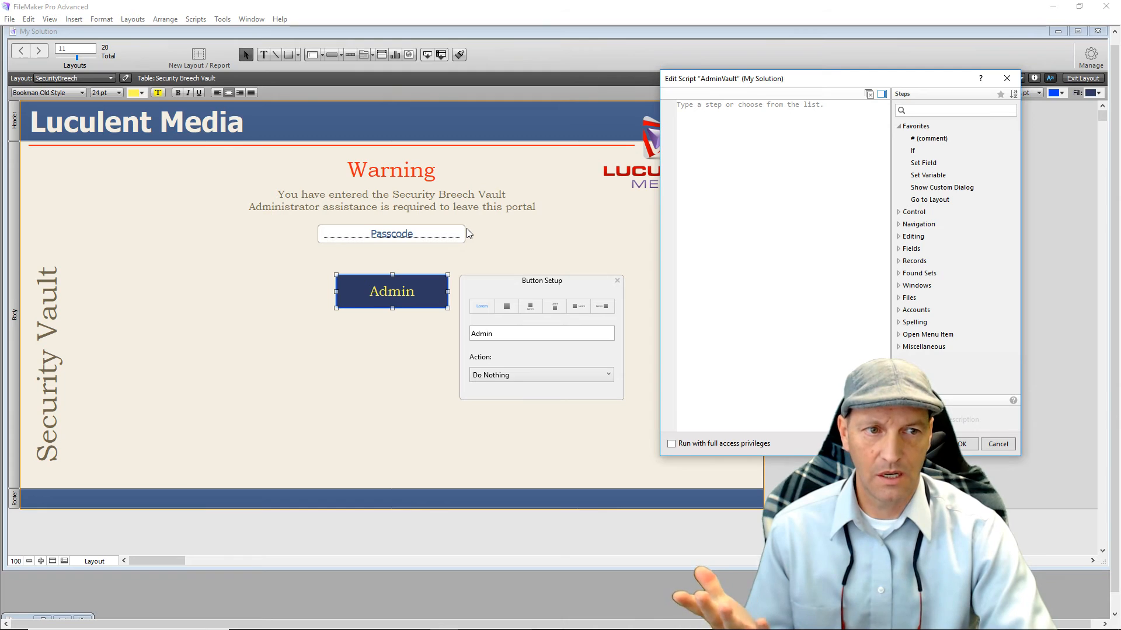
# Add an If step with condition IsEmpty ( Security Breech Vault::Passcode ).
pyautogui.doubleClick(912, 151)
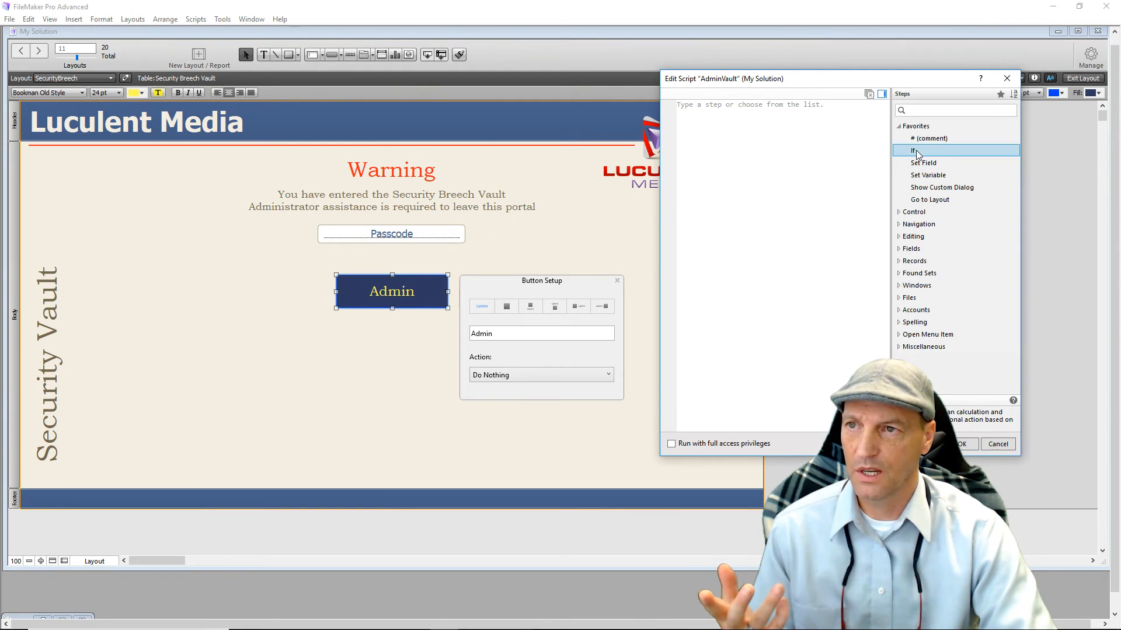
pyautogui.click(820, 141)
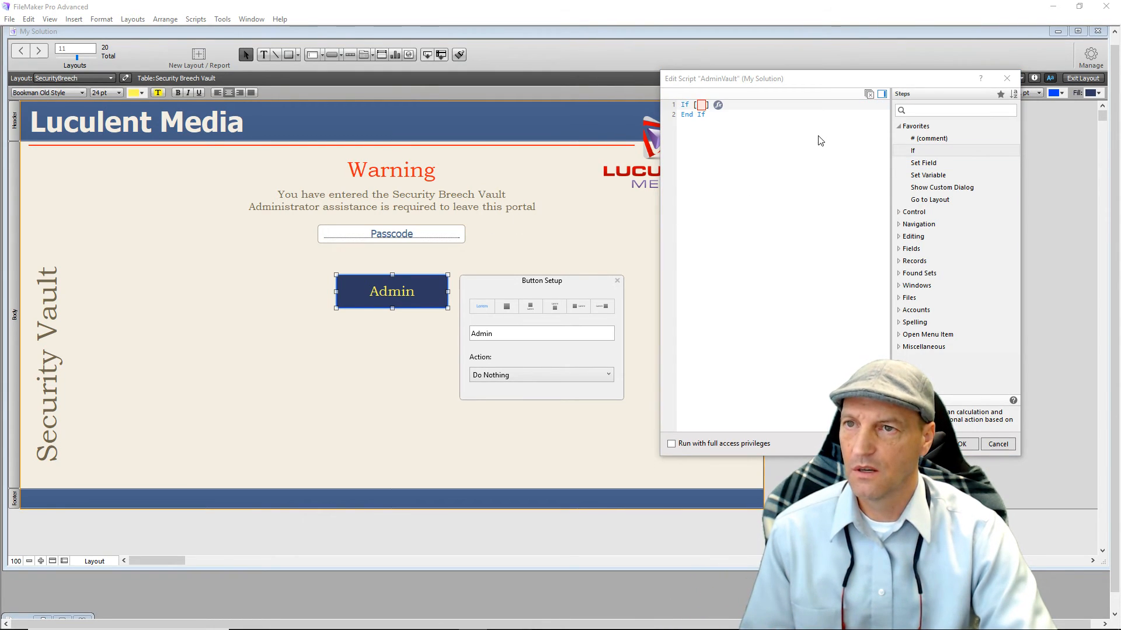
pyautogui.click(718, 106)
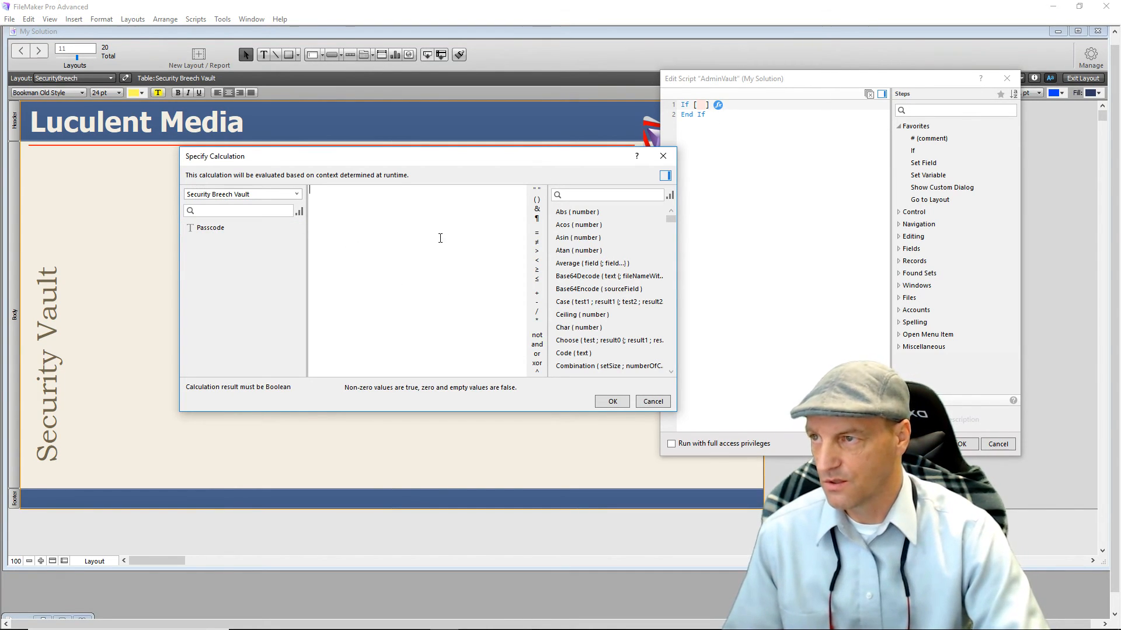
pyautogui.write('is')
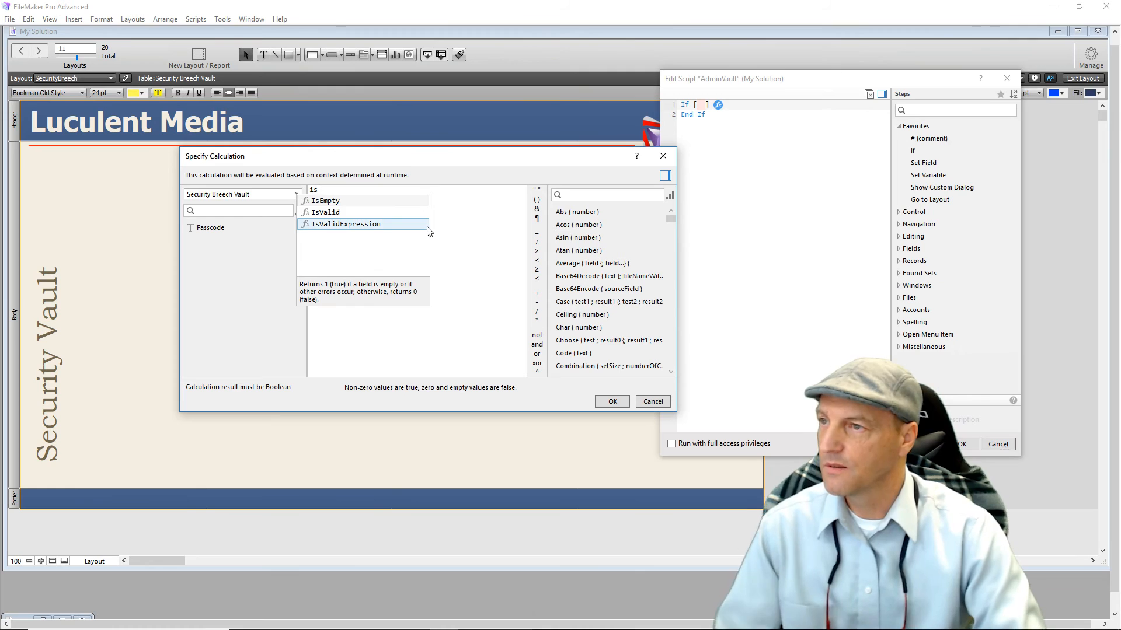
pyautogui.click(327, 202)
pyautogui.doubleClick(214, 230)
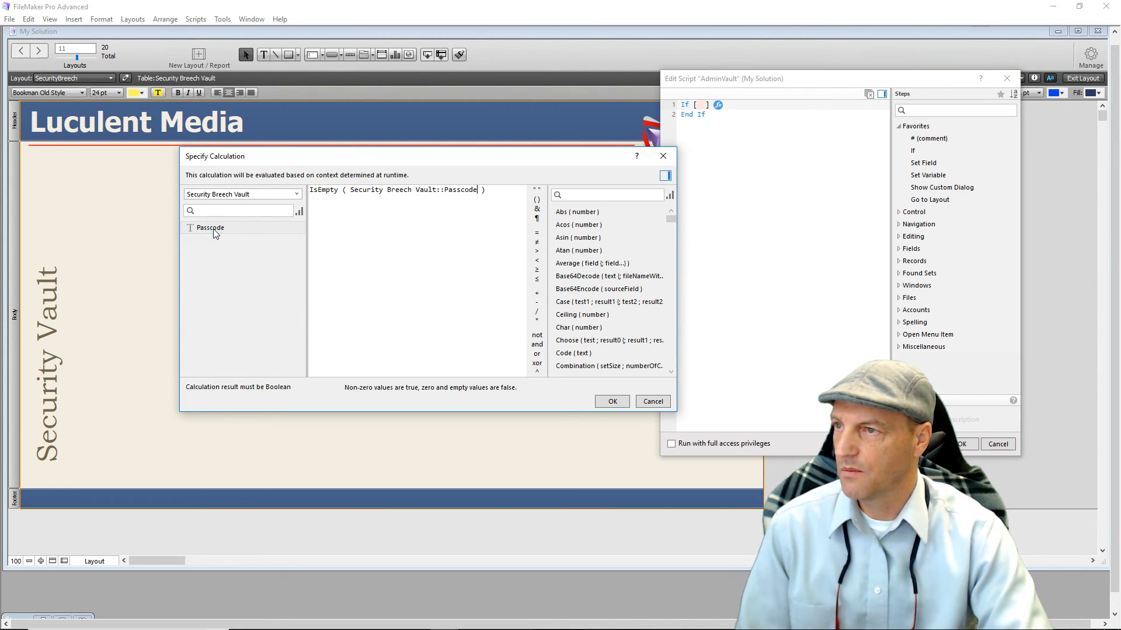
pyautogui.click(611, 402)
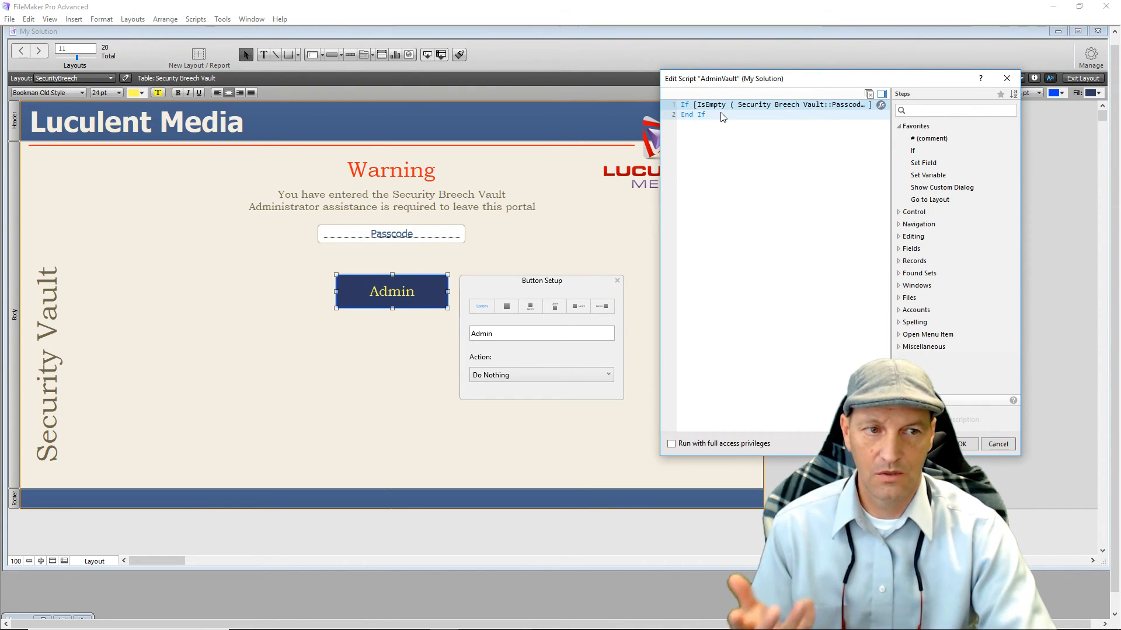
# Add a Halt Script step and move it inside the empty-passcode If block.
pyautogui.click(723, 174)
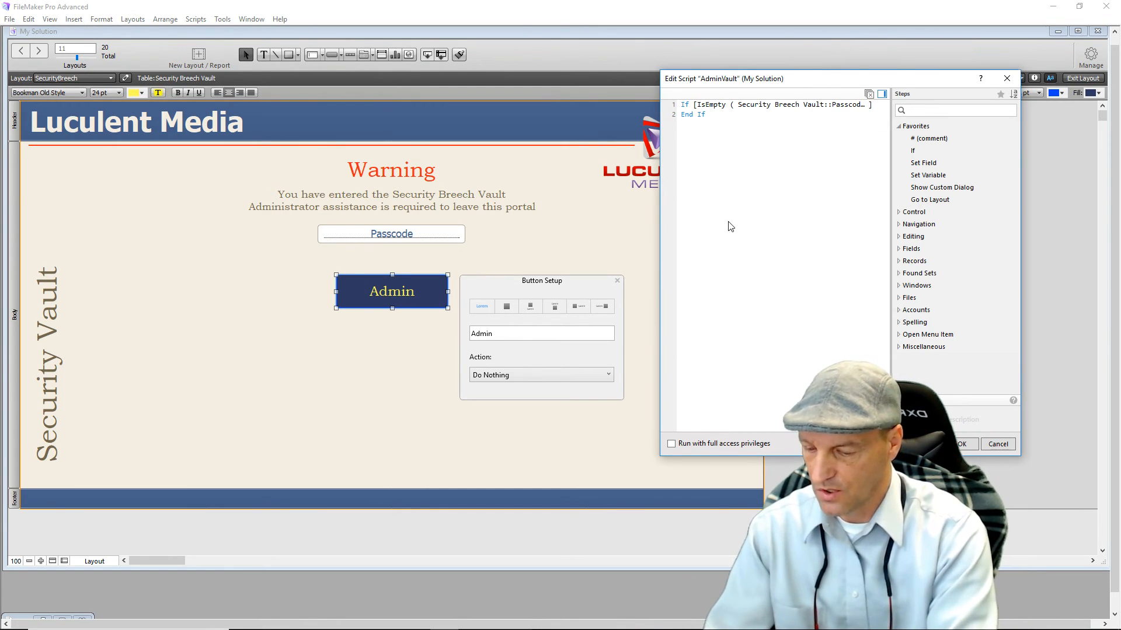
pyautogui.write('Halt')
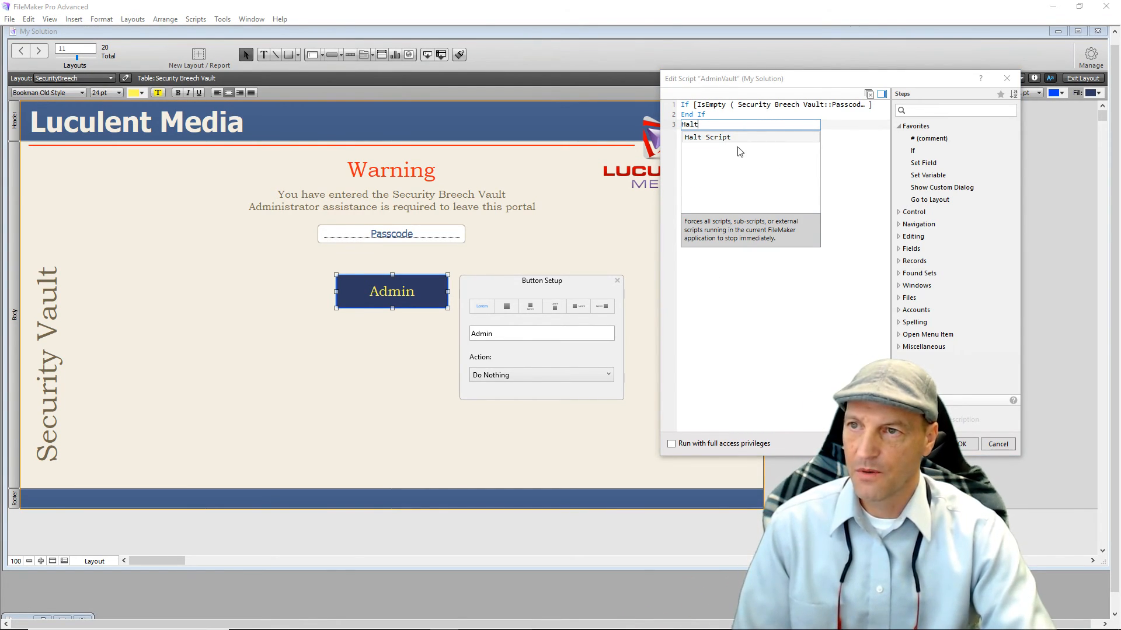
pyautogui.click(691, 138)
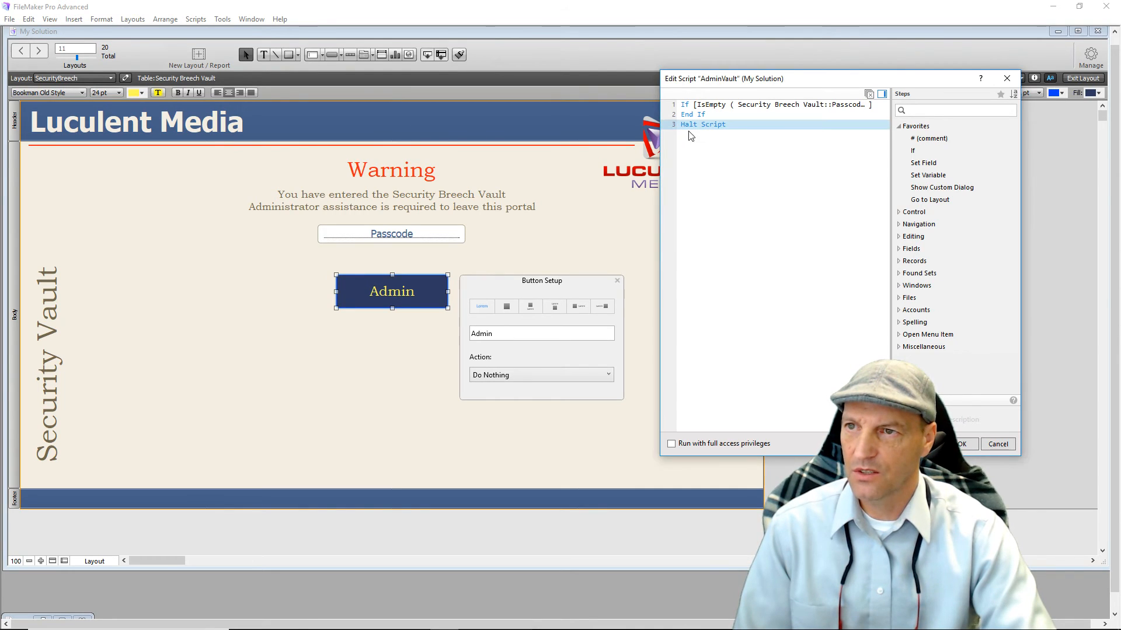
pyautogui.moveTo(689, 124)
pyautogui.mouseDown()
pyautogui.moveTo(693, 99)
pyautogui.moveTo(694, 115)
pyautogui.mouseUp()
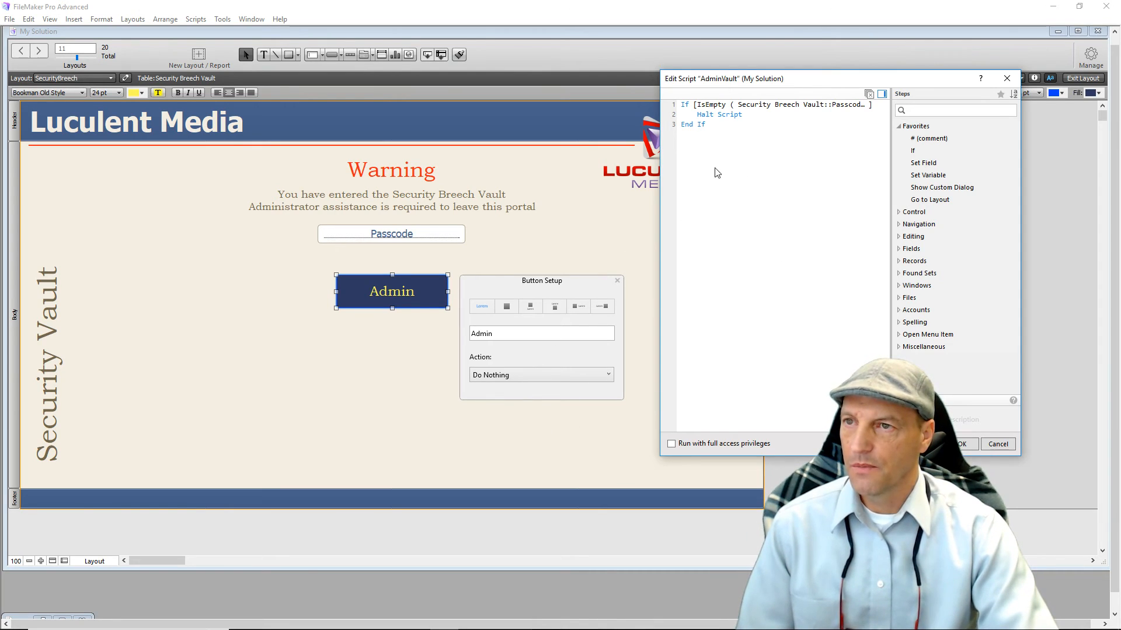
# Add a second If block and open the calculation editor for its condition.
pyautogui.doubleClick(920, 153)
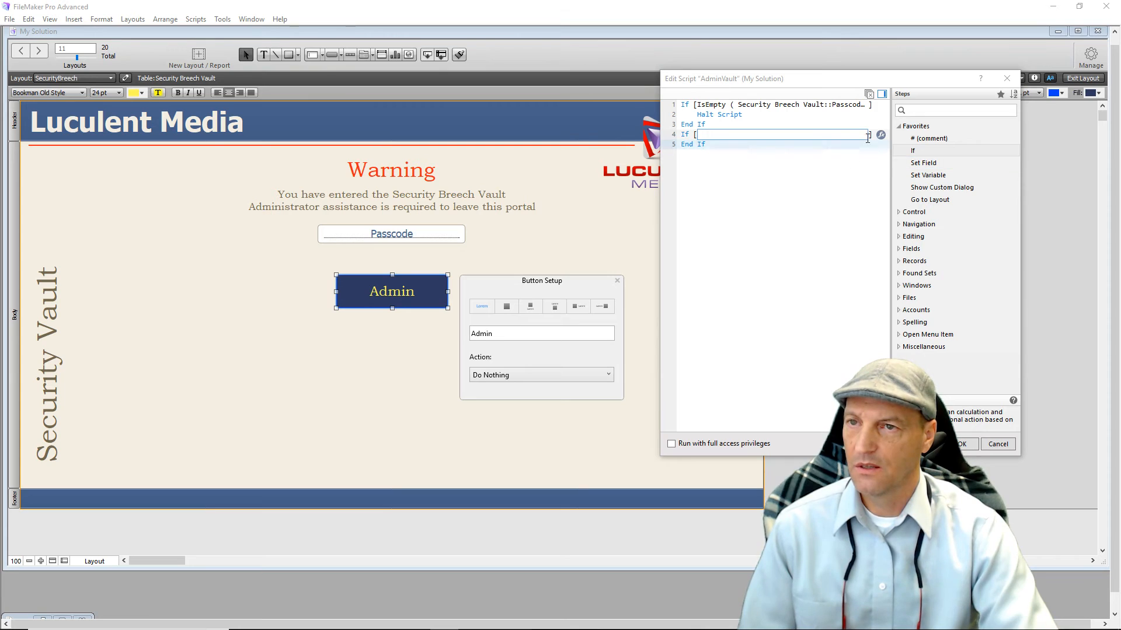
pyautogui.click(883, 139)
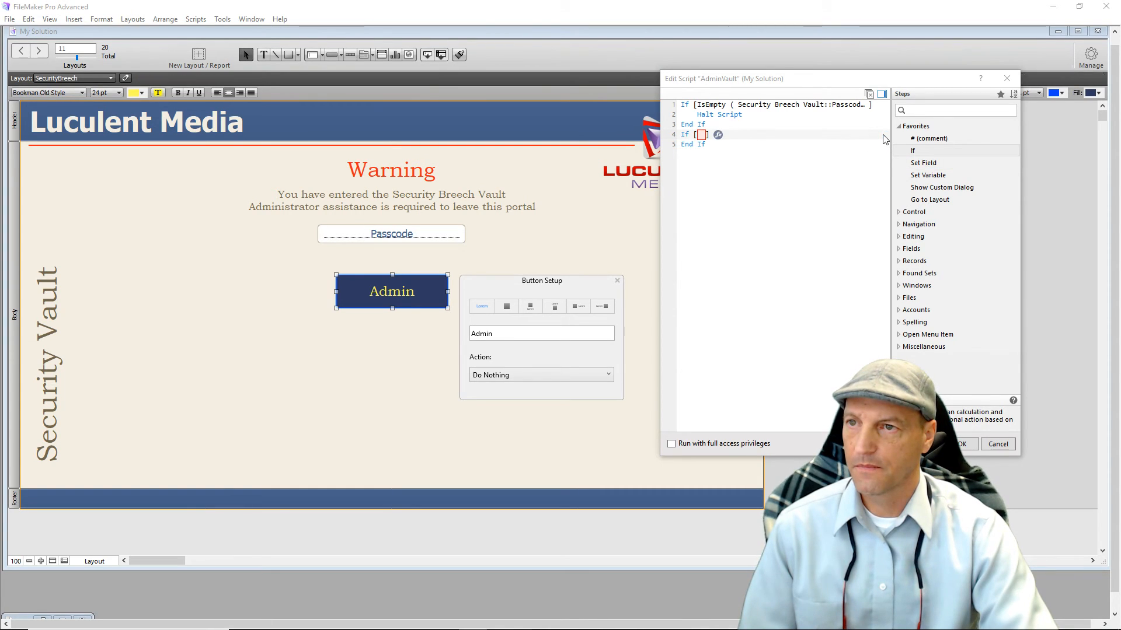
pyautogui.click(719, 137)
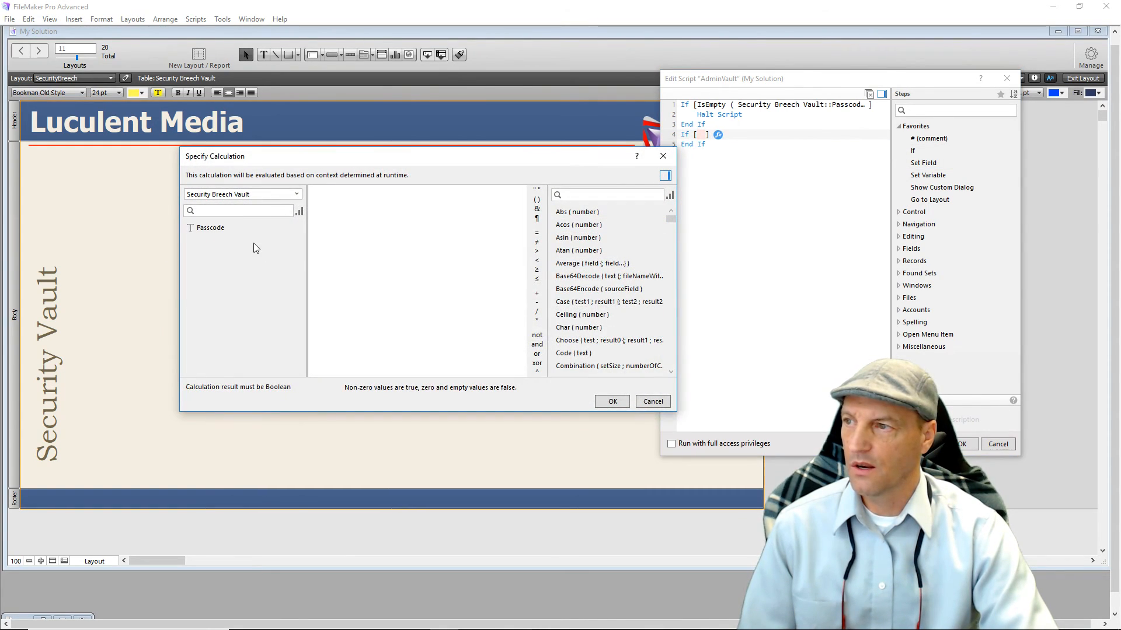
# Build a Passcode = passcode condition; confirming it fails with a table-not-found error.
pyautogui.doubleClick(221, 227)
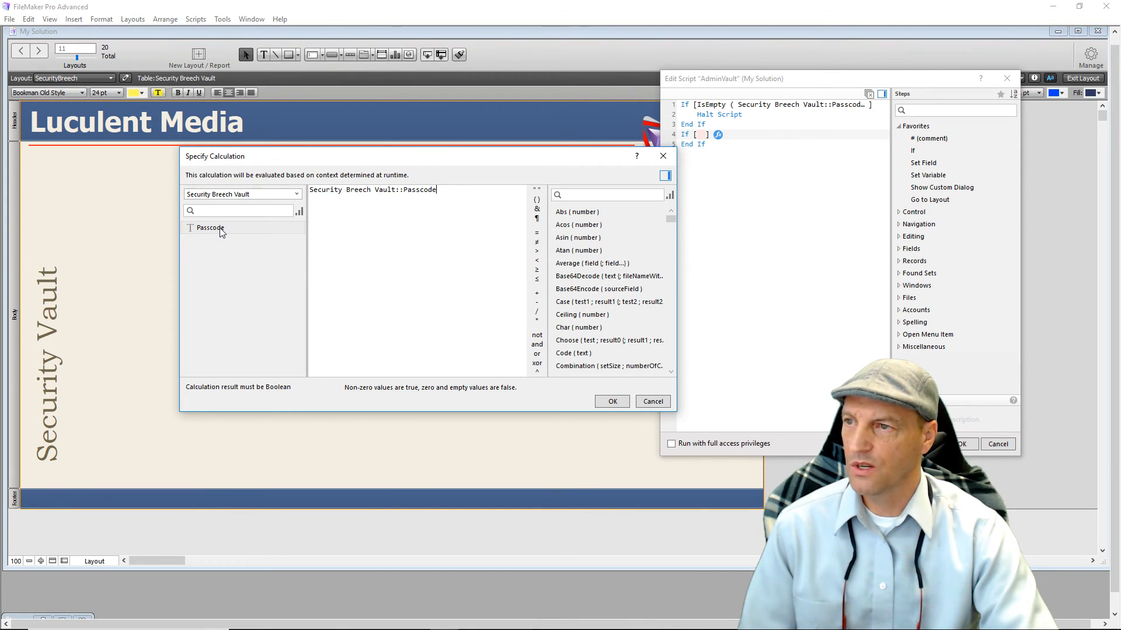
pyautogui.click(537, 235)
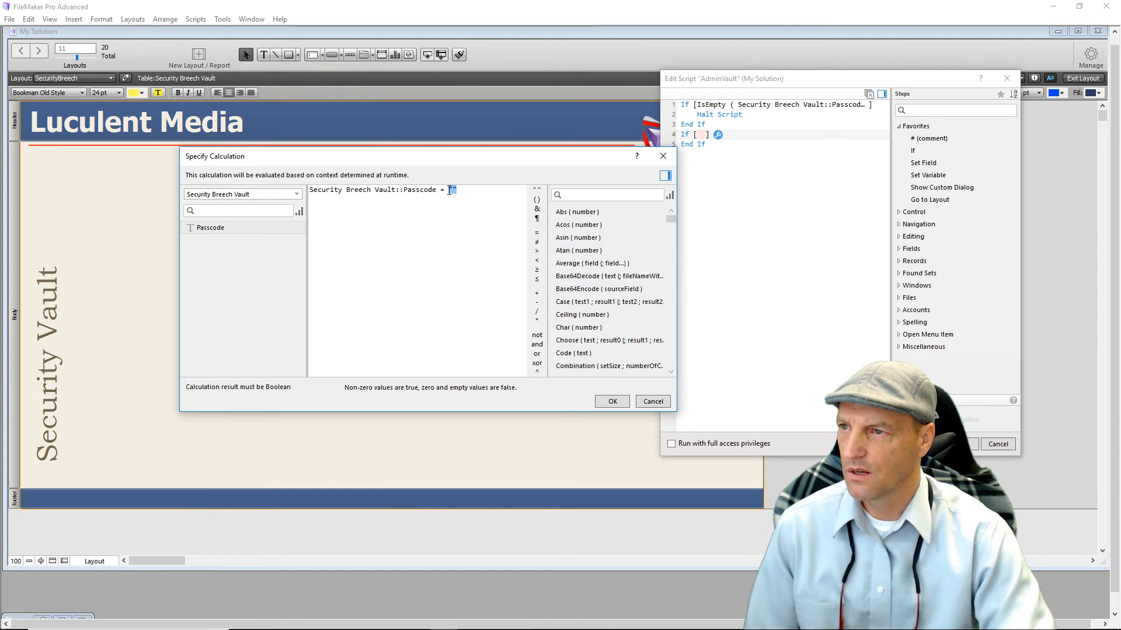
pyautogui.press('BackSpace')
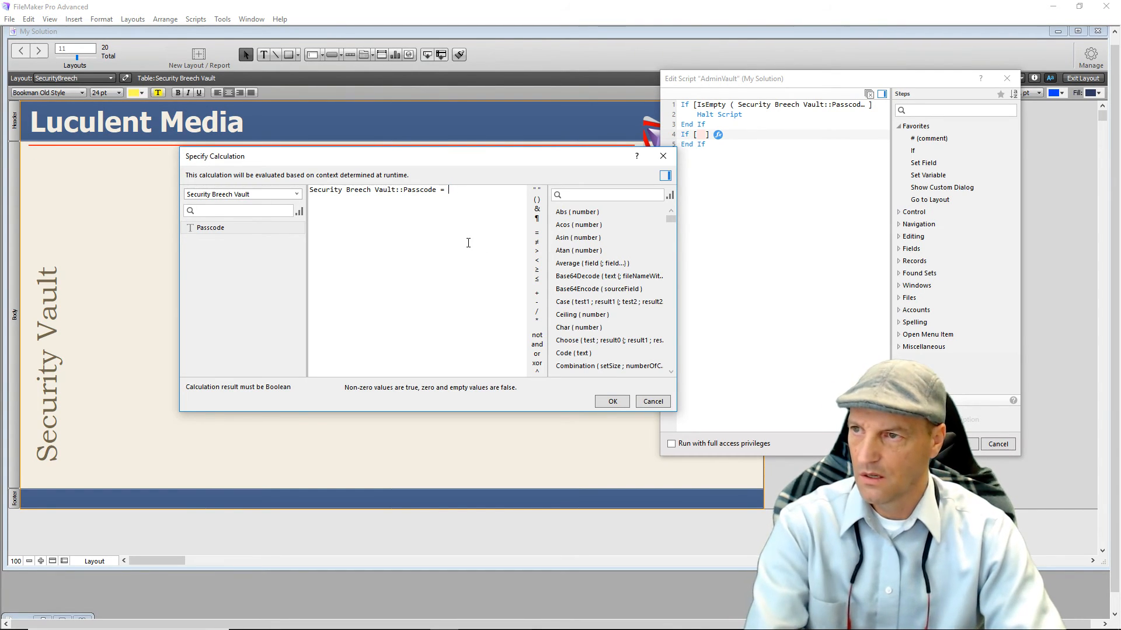
pyautogui.click(537, 200)
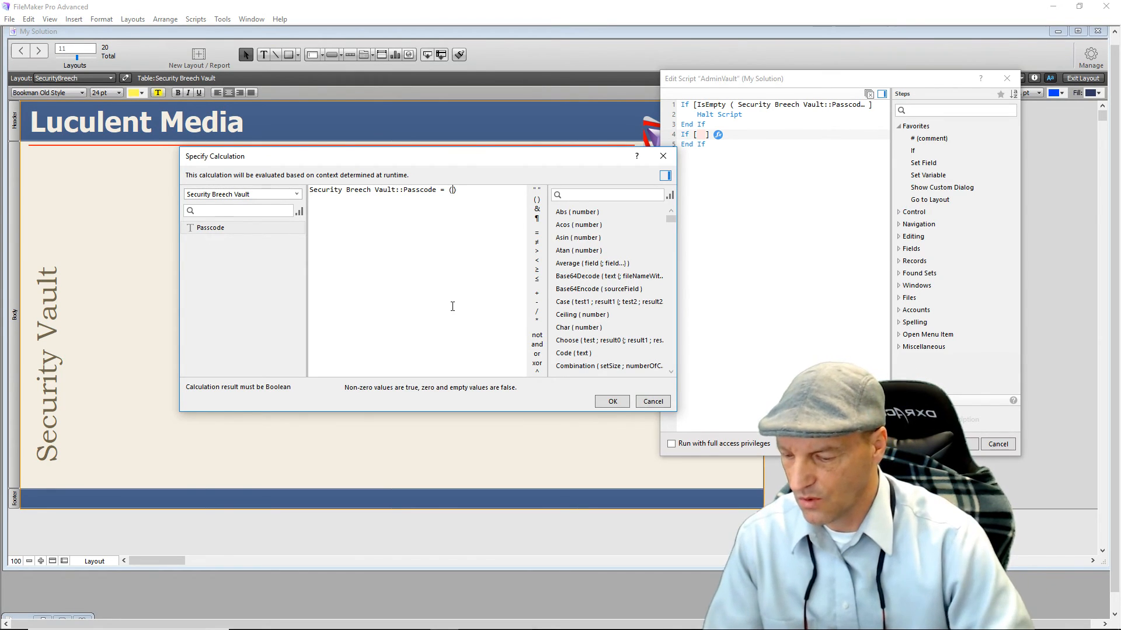
pyautogui.write('Tim')
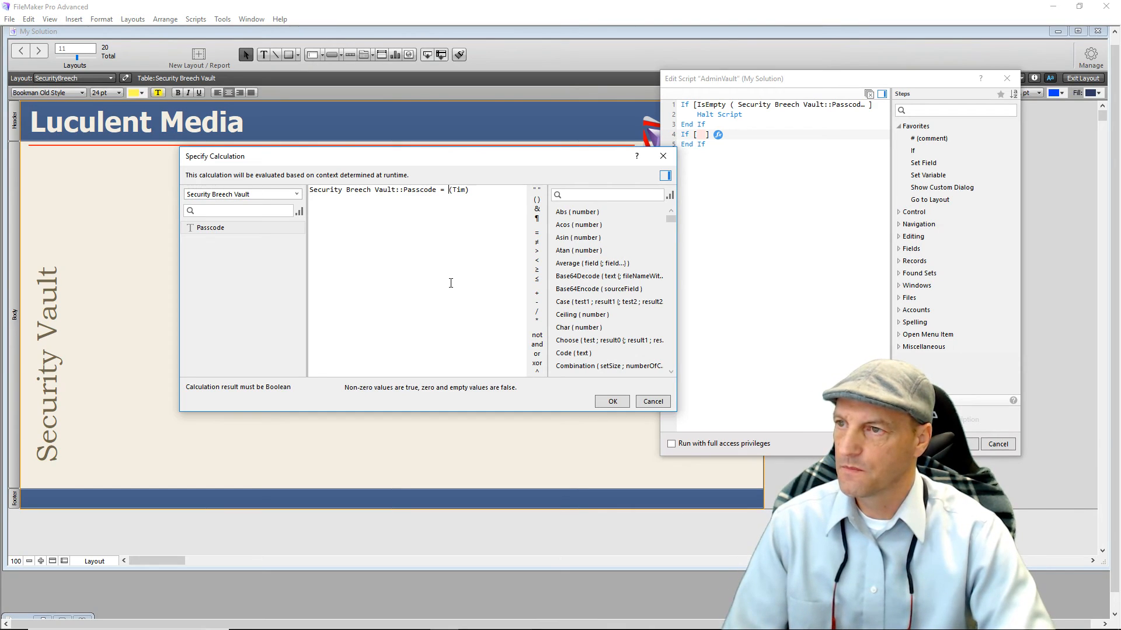
pyautogui.click(608, 403)
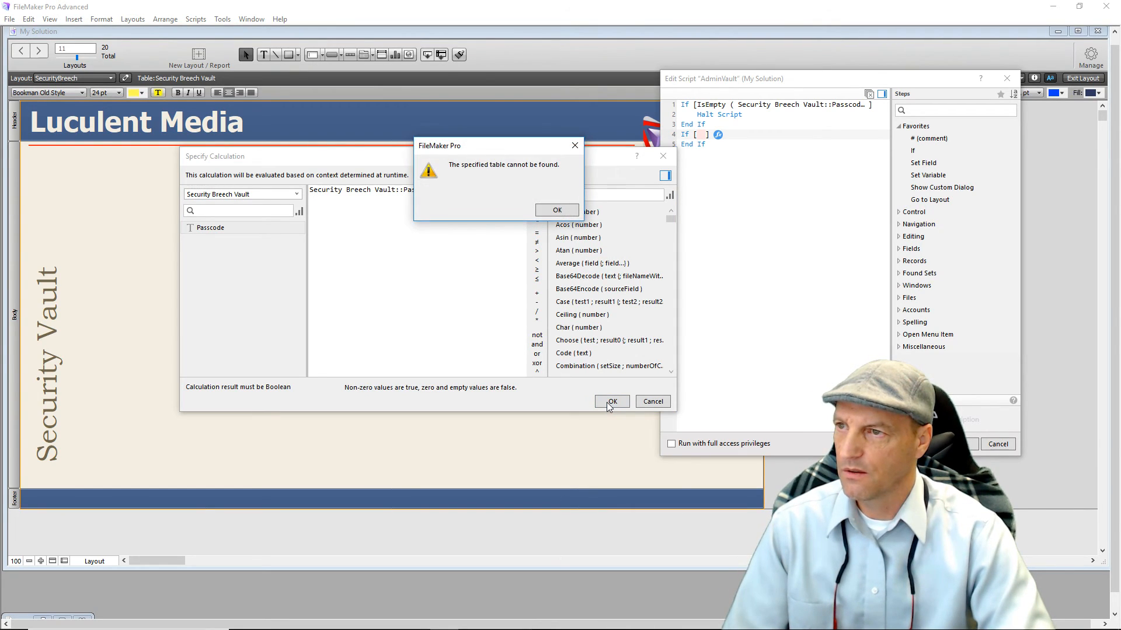
pyautogui.click(545, 209)
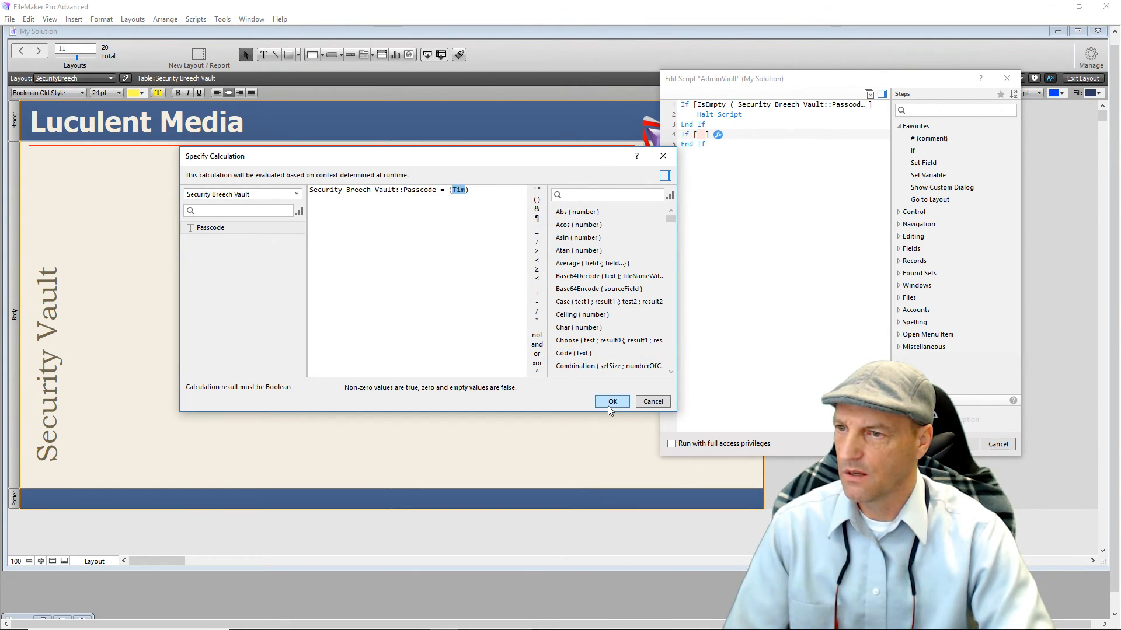
pyautogui.click(608, 403)
pyautogui.click(543, 214)
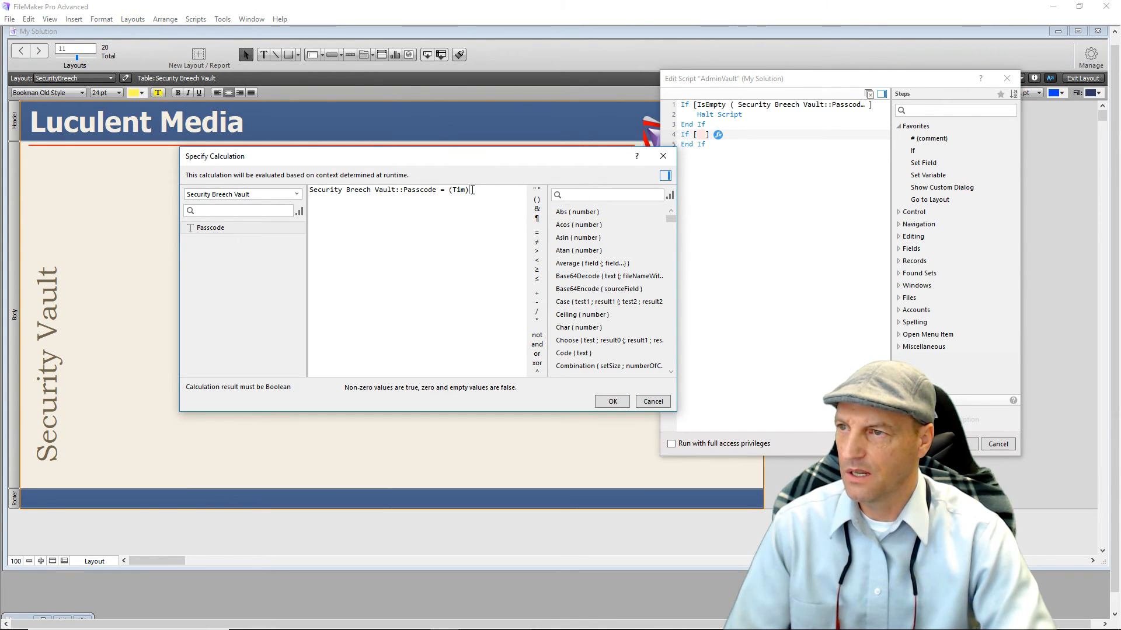
# Wrap the passcode text in quotes and confirm the comparison condition.
pyautogui.click(539, 192)
pyautogui.click(468, 200)
pyautogui.moveTo(451, 190); pyautogui.dragTo(476, 193)
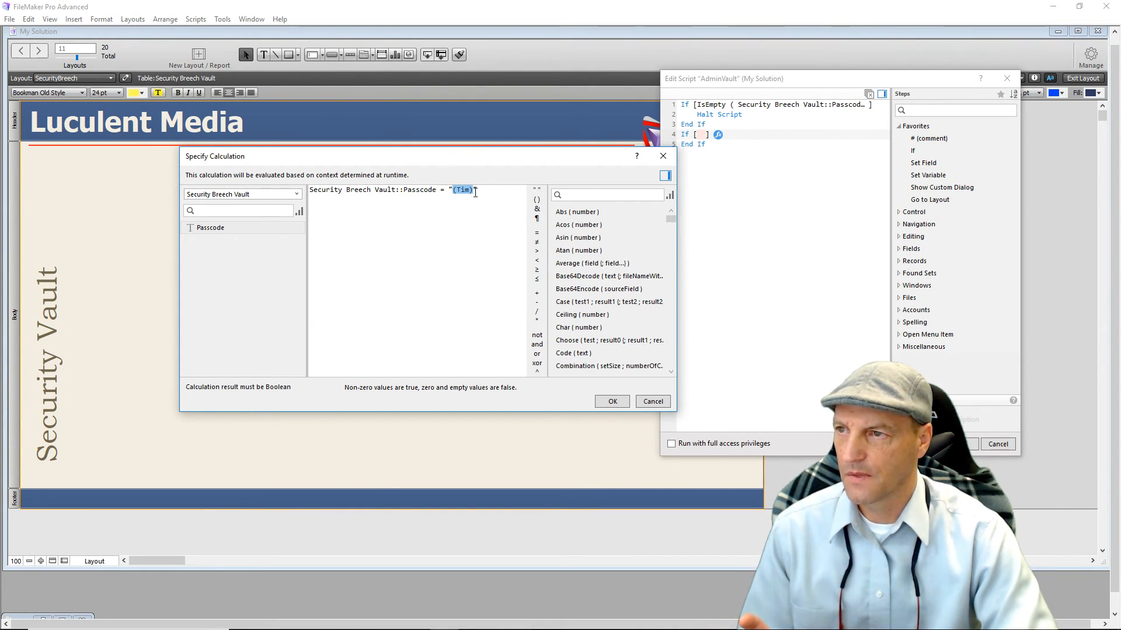
pyautogui.write('ti')
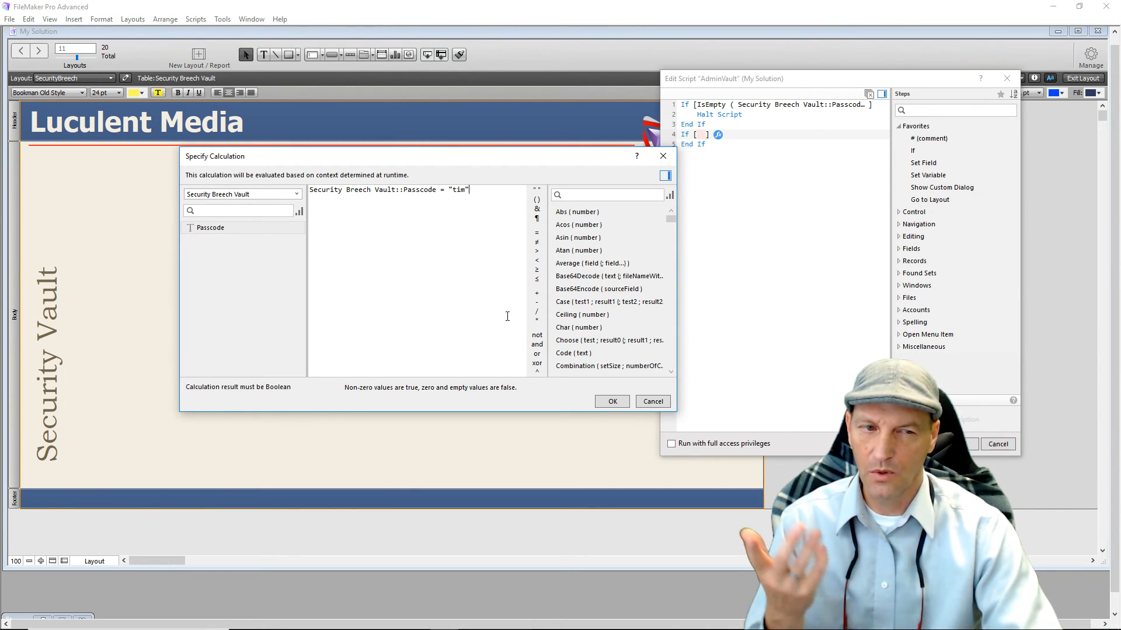
pyautogui.click(601, 403)
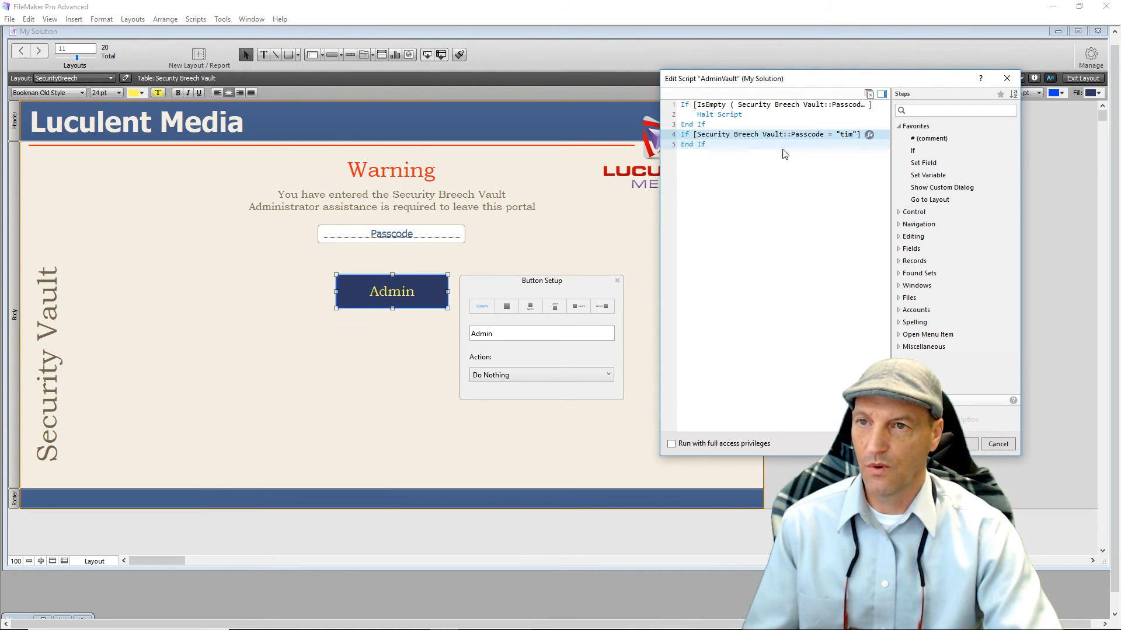
# Add a Set Field step inside the second If that sets Security Breech Vault::Passcode to "".
pyautogui.doubleClick(925, 165)
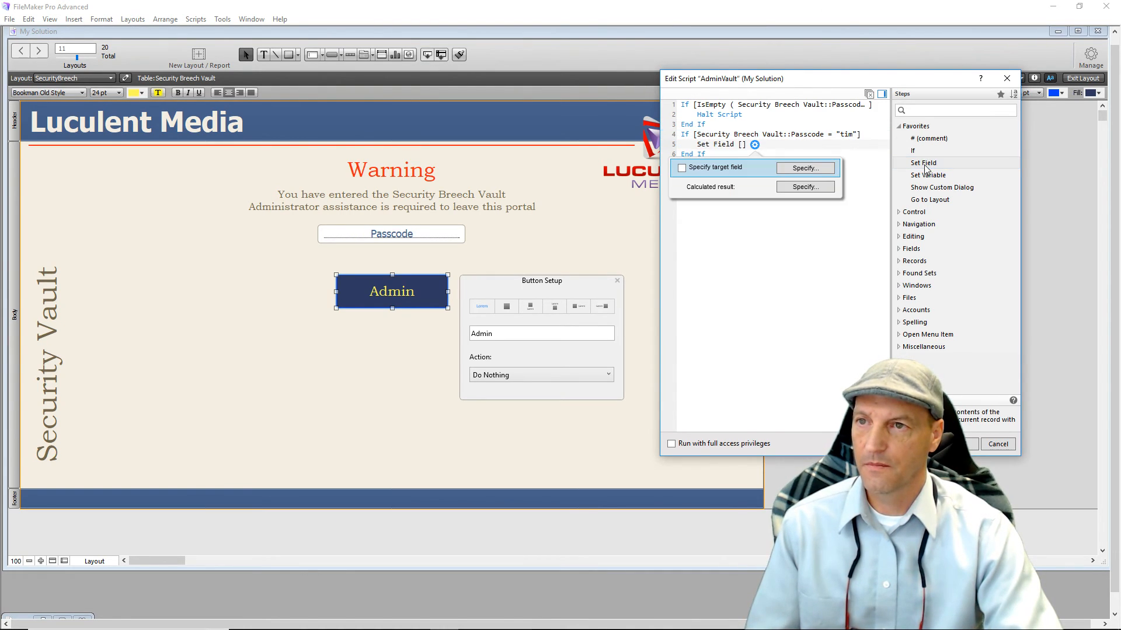
pyautogui.click(813, 169)
pyautogui.click(851, 245)
pyautogui.doubleClick(850, 245)
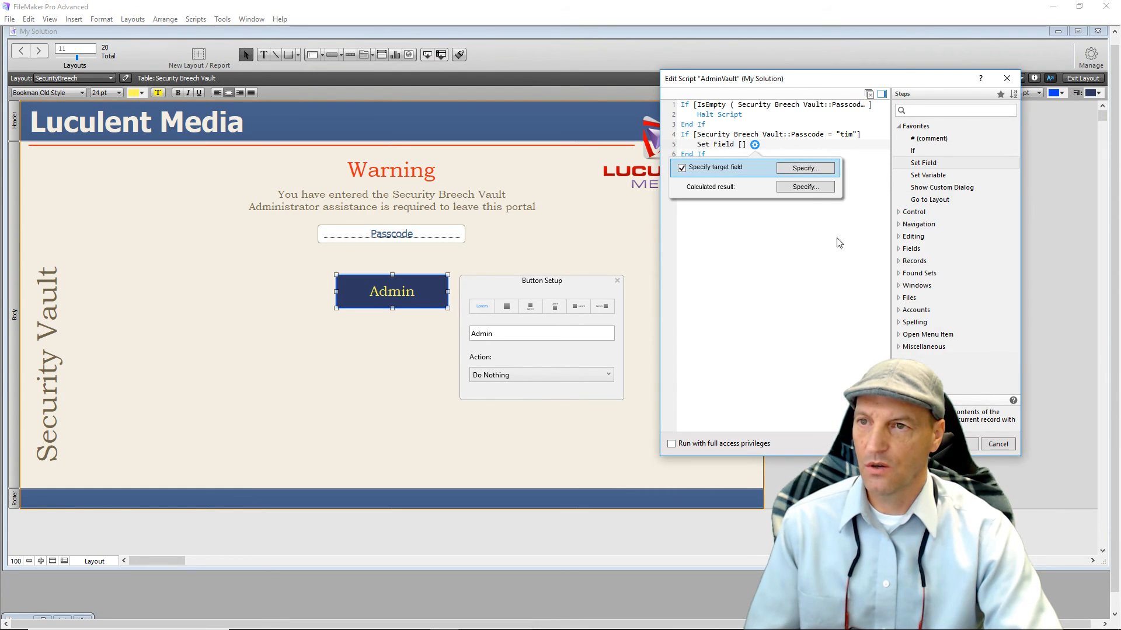
pyautogui.click(819, 188)
pyautogui.click(538, 191)
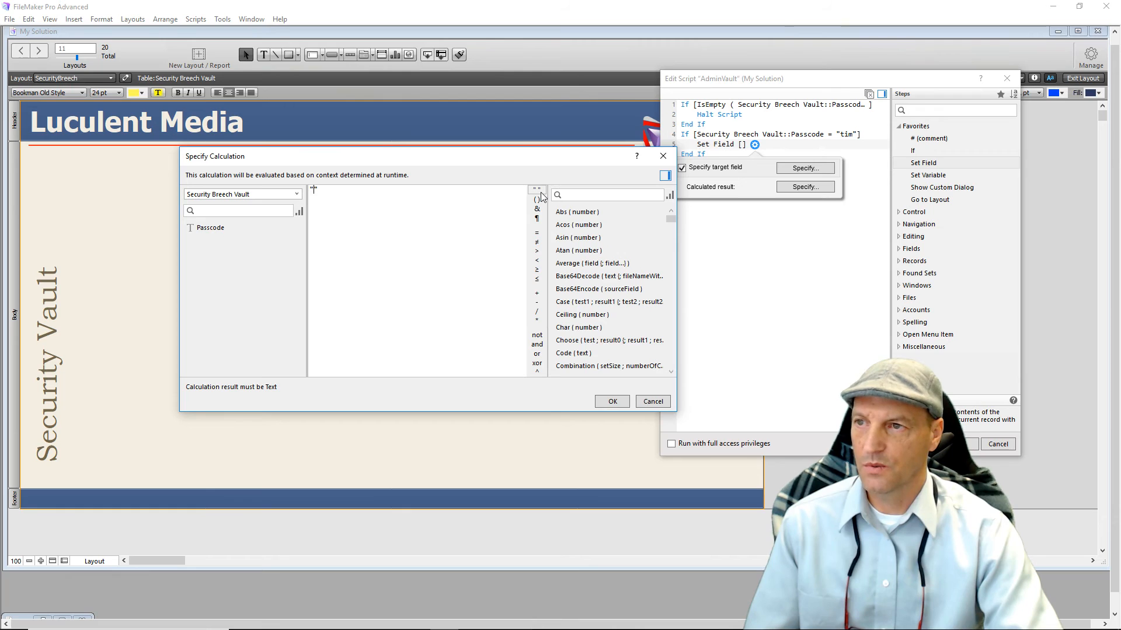
pyautogui.click(610, 401)
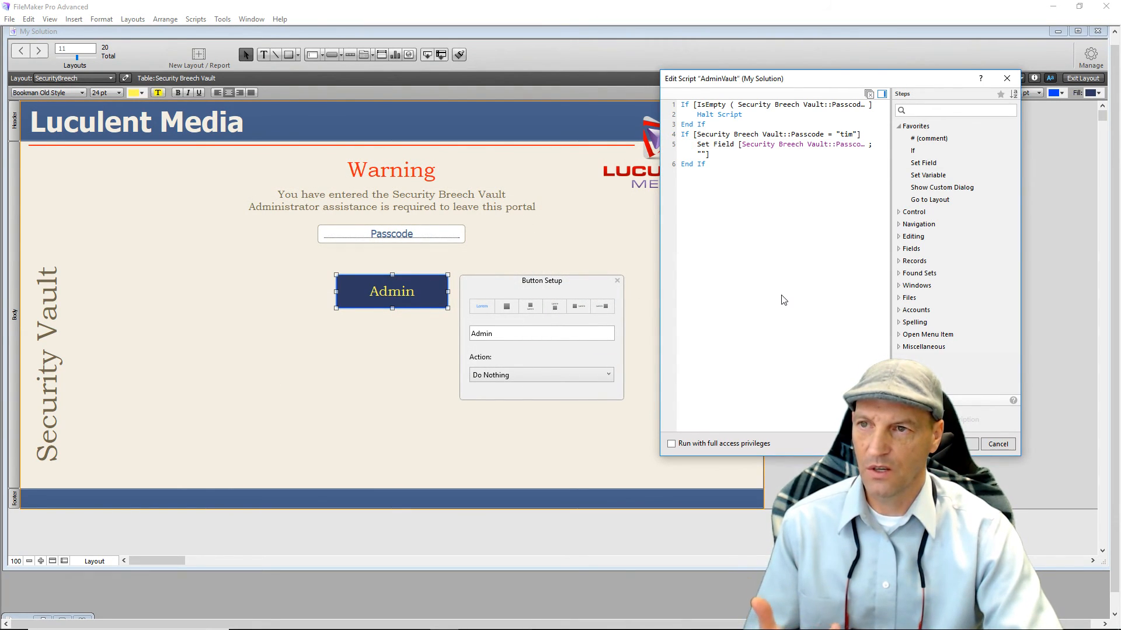
pyautogui.click(732, 167)
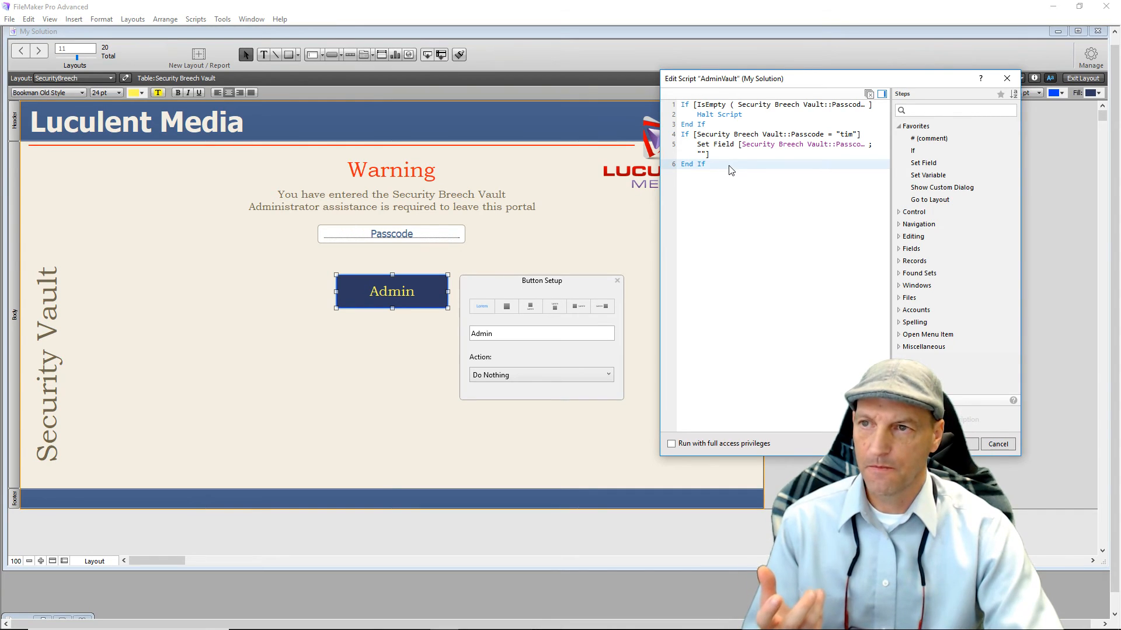
pyautogui.click(709, 150)
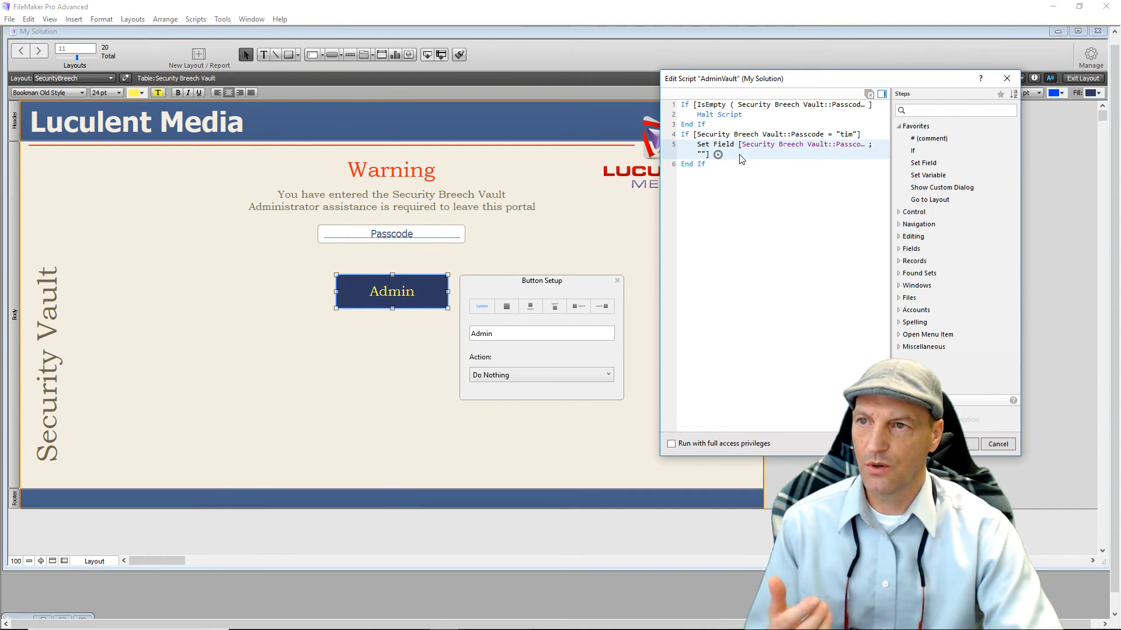
pyautogui.click(703, 150)
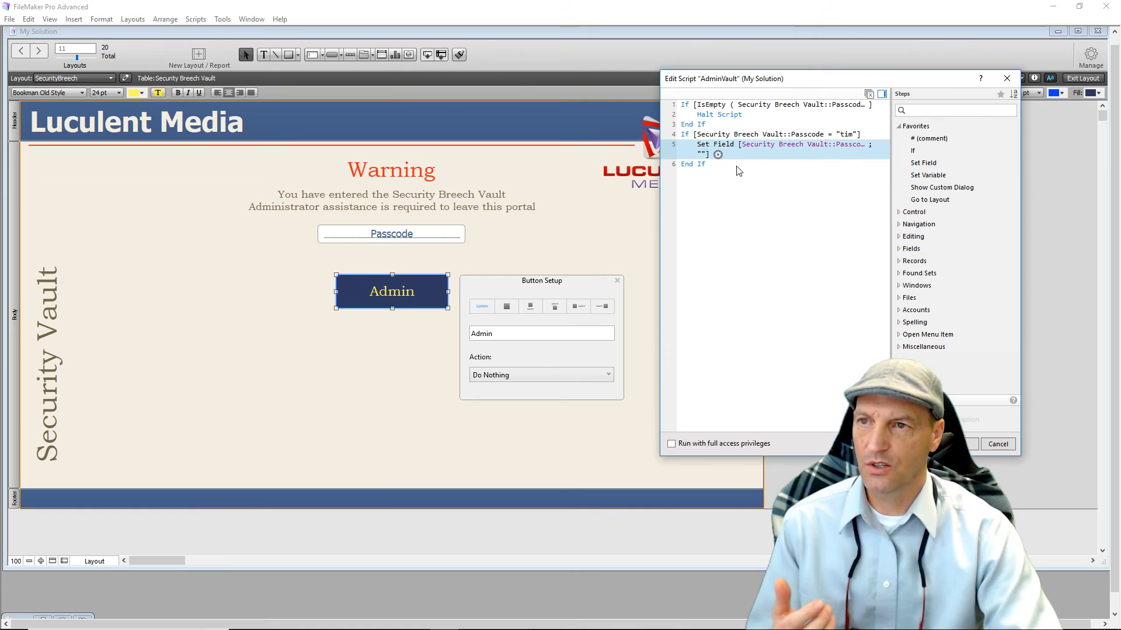
# Add a Go to Layout step after Set Field targeting the Entry Page layout.
pyautogui.doubleClick(920, 202)
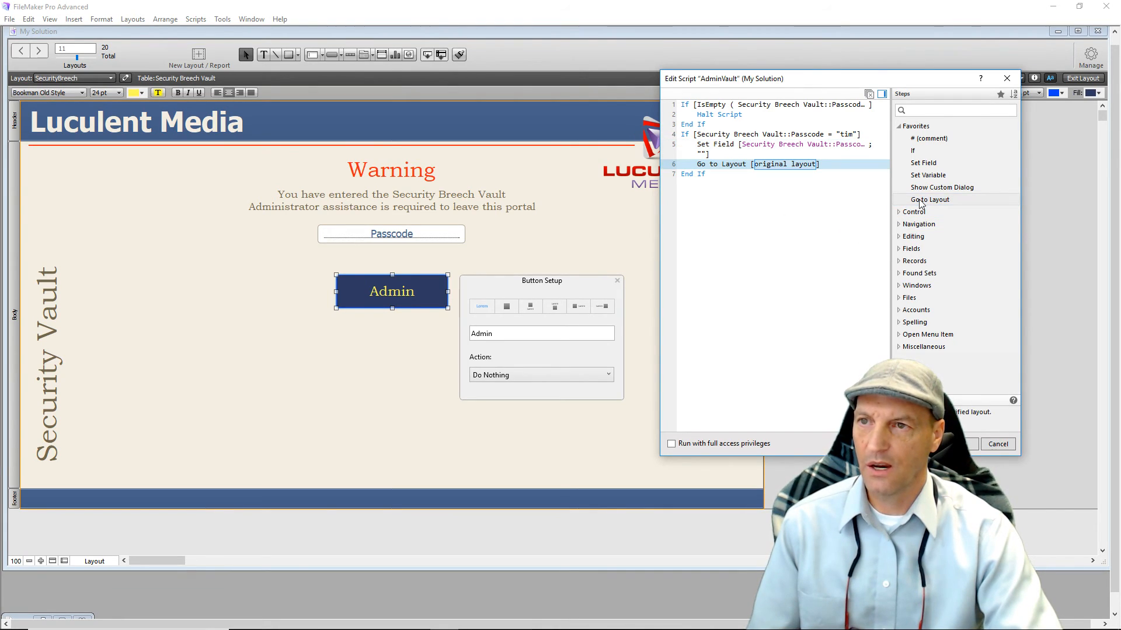
pyautogui.click(779, 166)
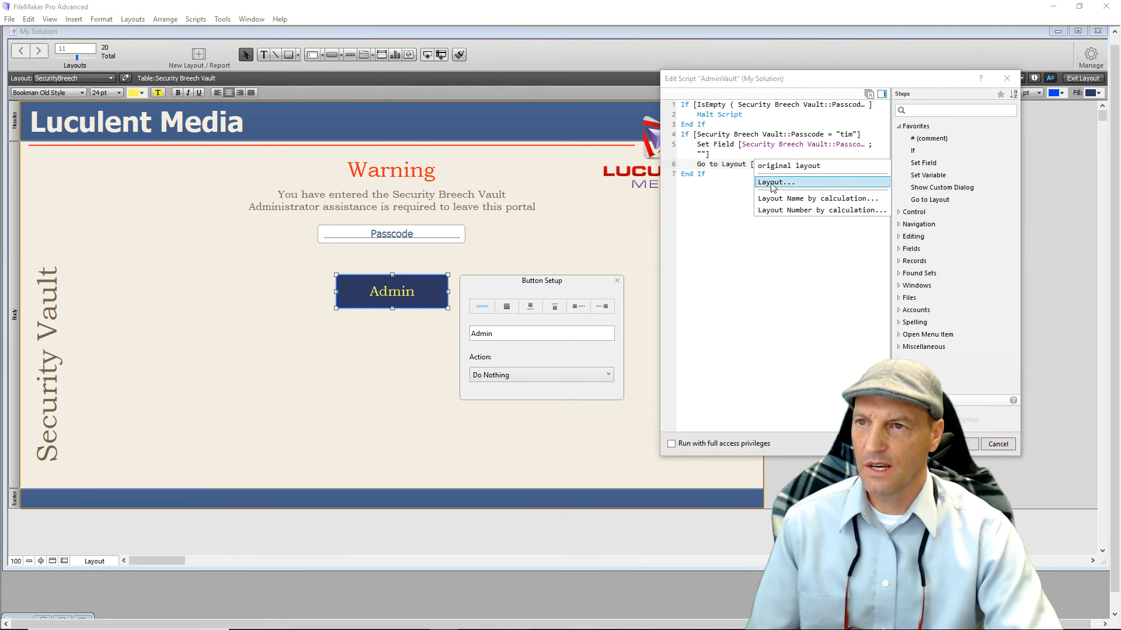
pyautogui.click(772, 182)
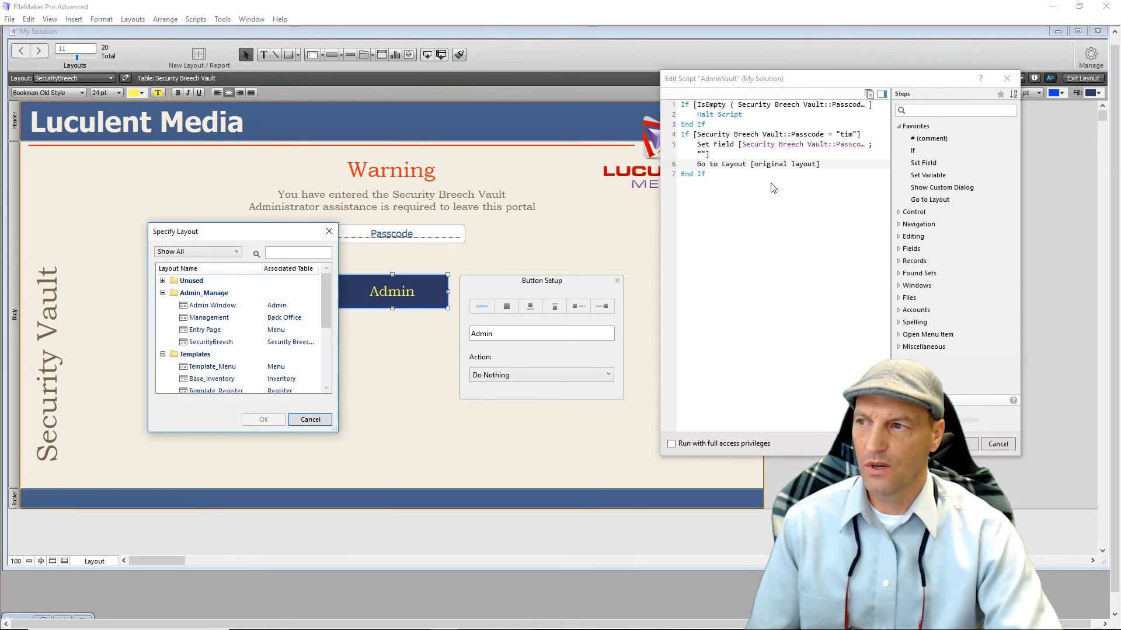
pyautogui.doubleClick(215, 331)
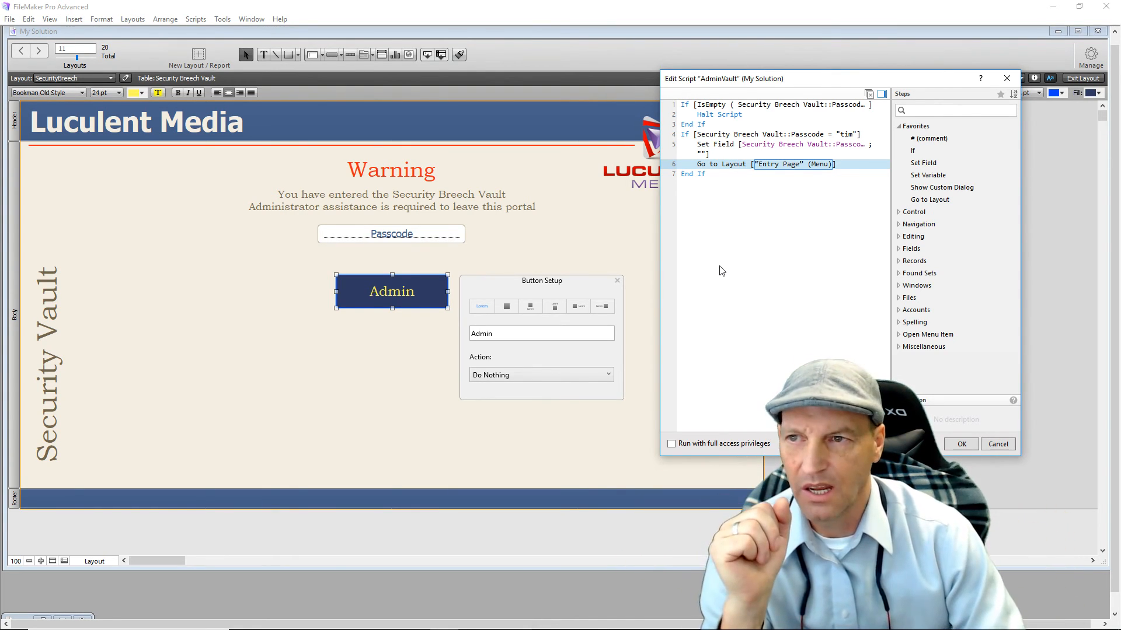
# Add a Halt Script step at the end of the script, after End If.
pyautogui.click(724, 218)
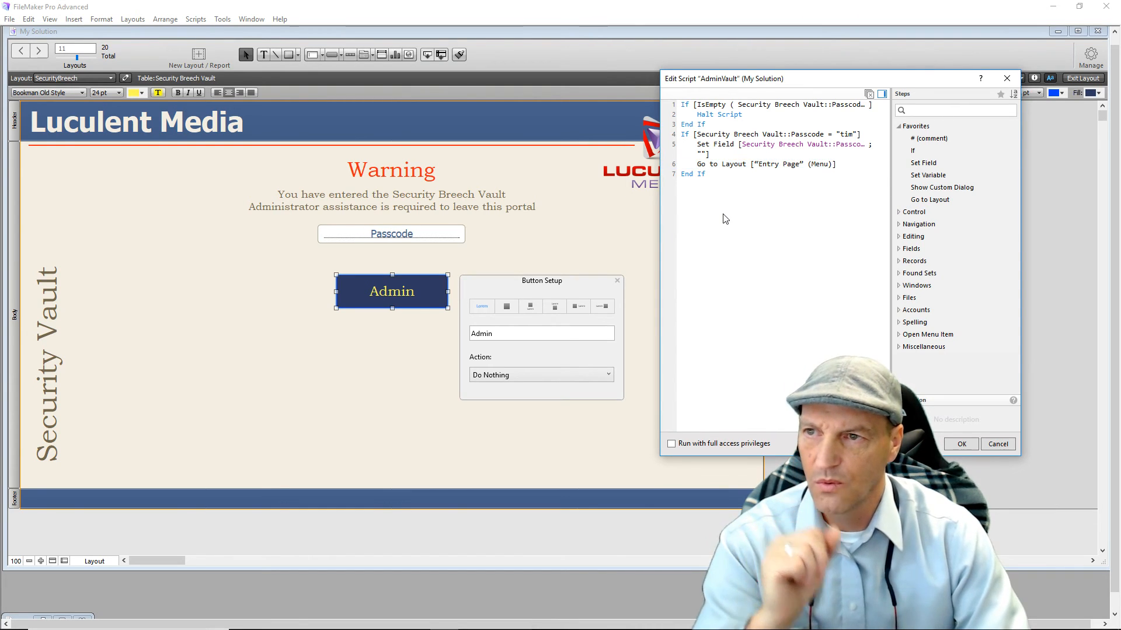
pyautogui.write('Ha')
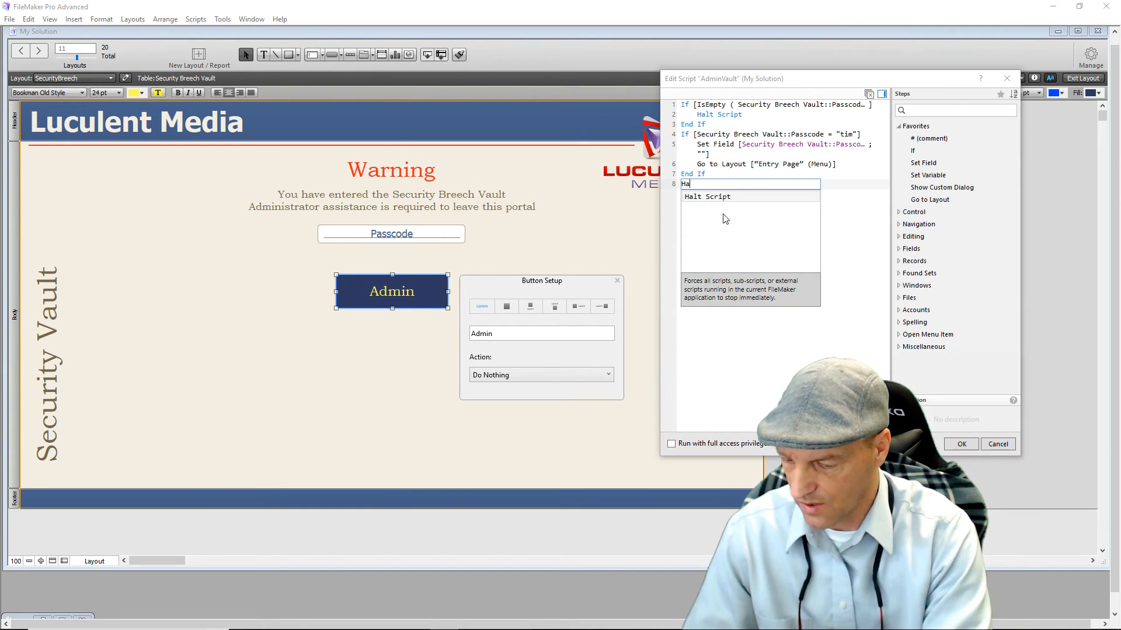
pyautogui.write('lt')
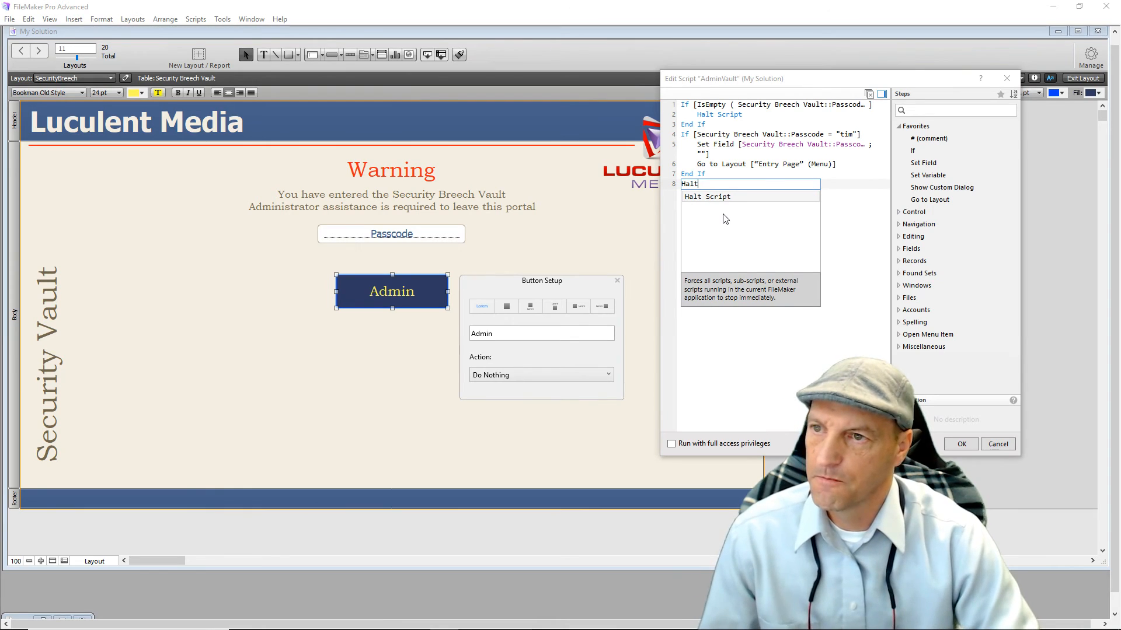
pyautogui.click(720, 198)
pyautogui.click(737, 242)
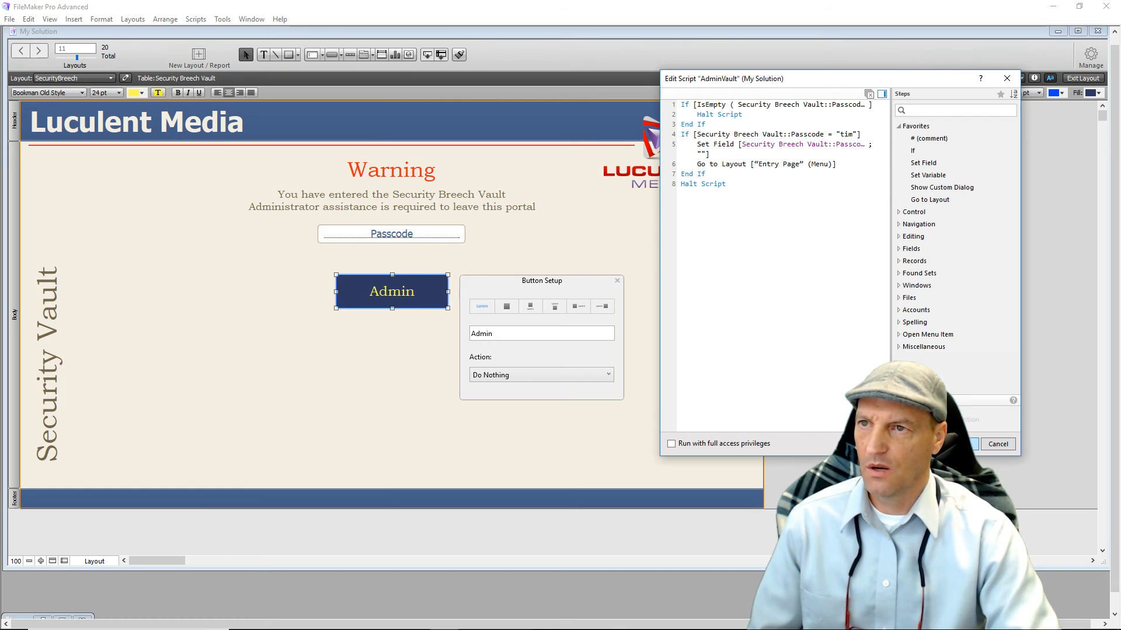
# Save AdminVault as the Admin button's script and open the Script Workspace via Manage > Scripts.
pyautogui.click(960, 444)
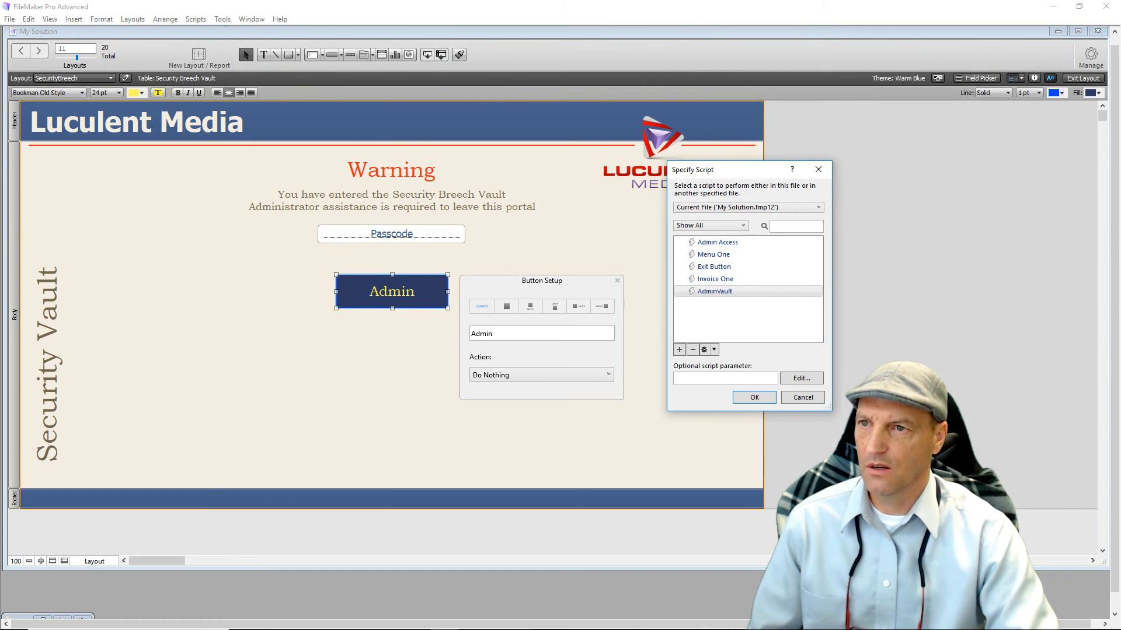
pyautogui.click(749, 399)
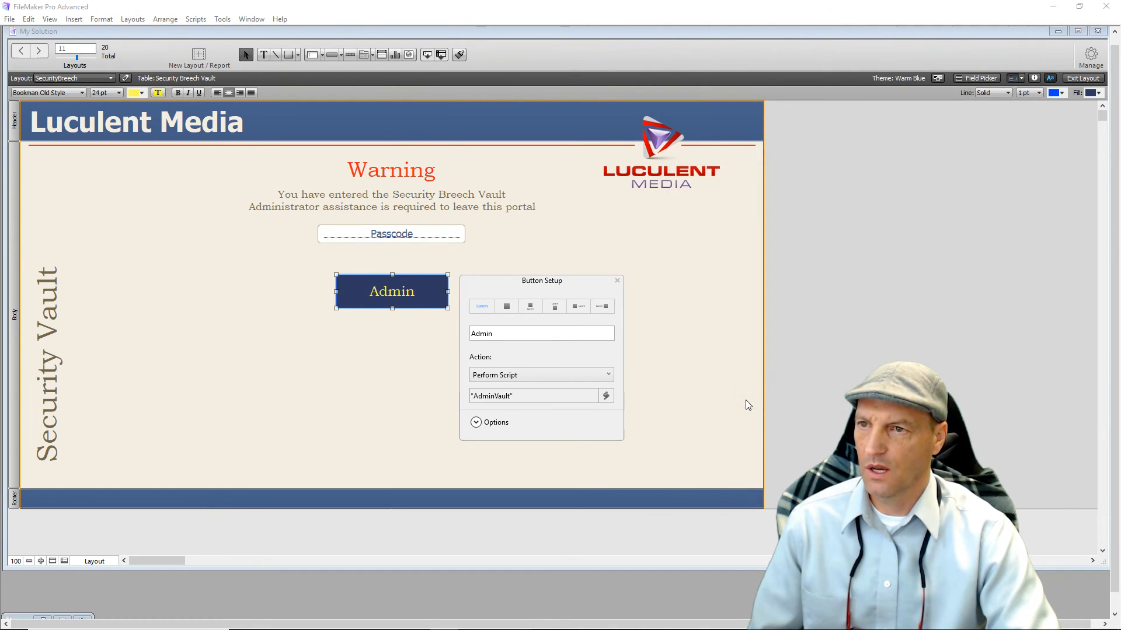
pyautogui.click(617, 281)
pyautogui.click(700, 368)
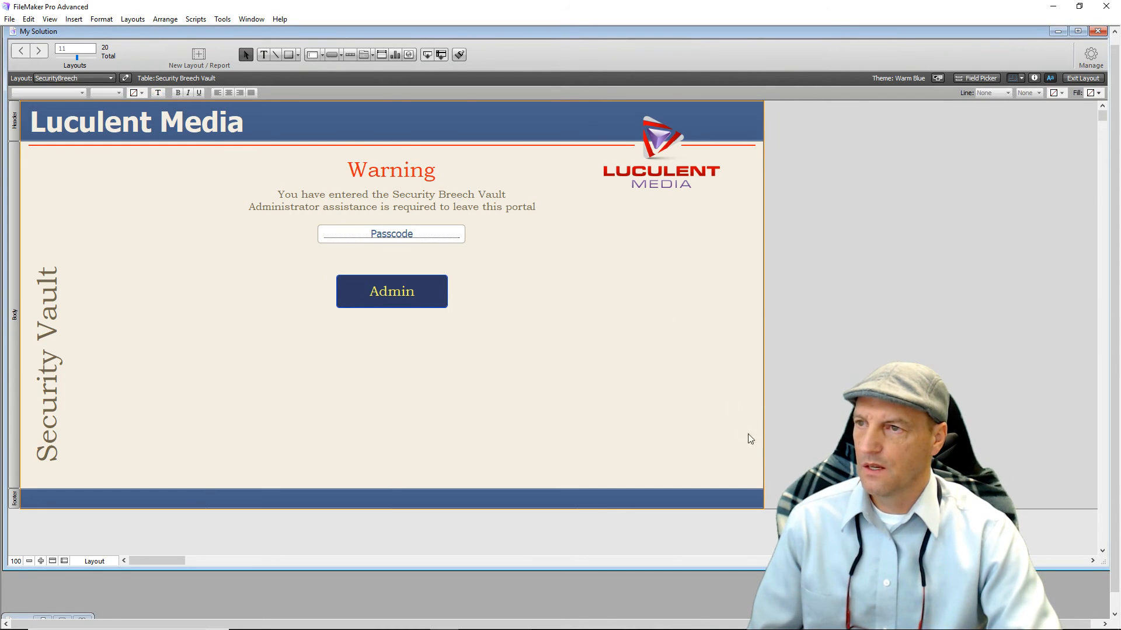
pyautogui.click(1091, 54)
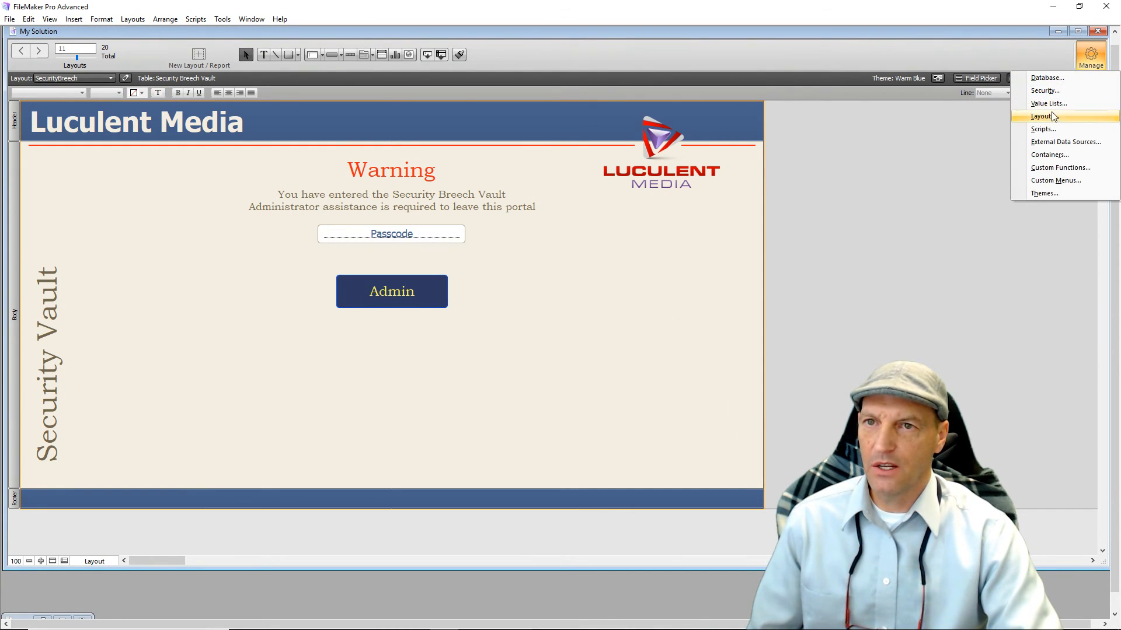
pyautogui.click(1045, 129)
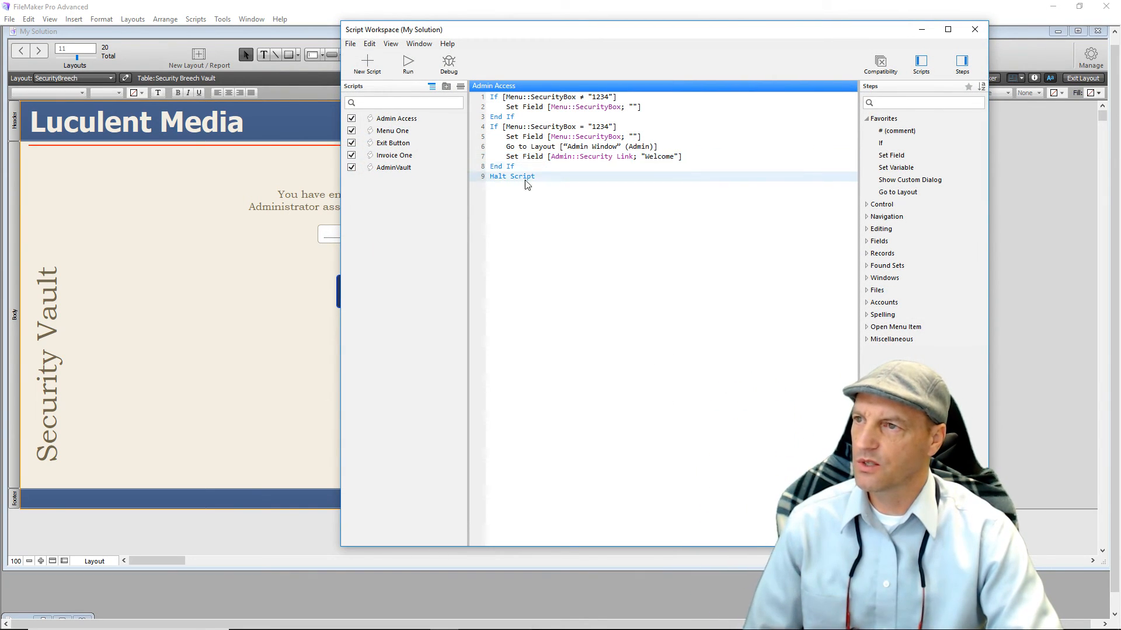
# Create a new top-level script folder named 'Go to scripts'.
pyautogui.click(381, 213)
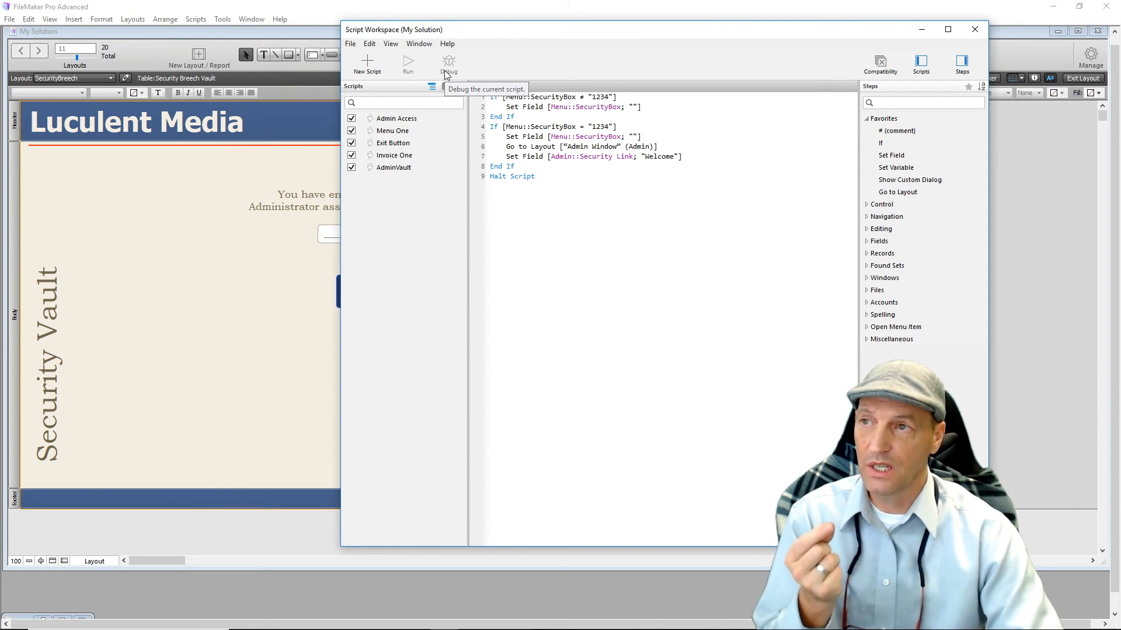
pyautogui.click(447, 89)
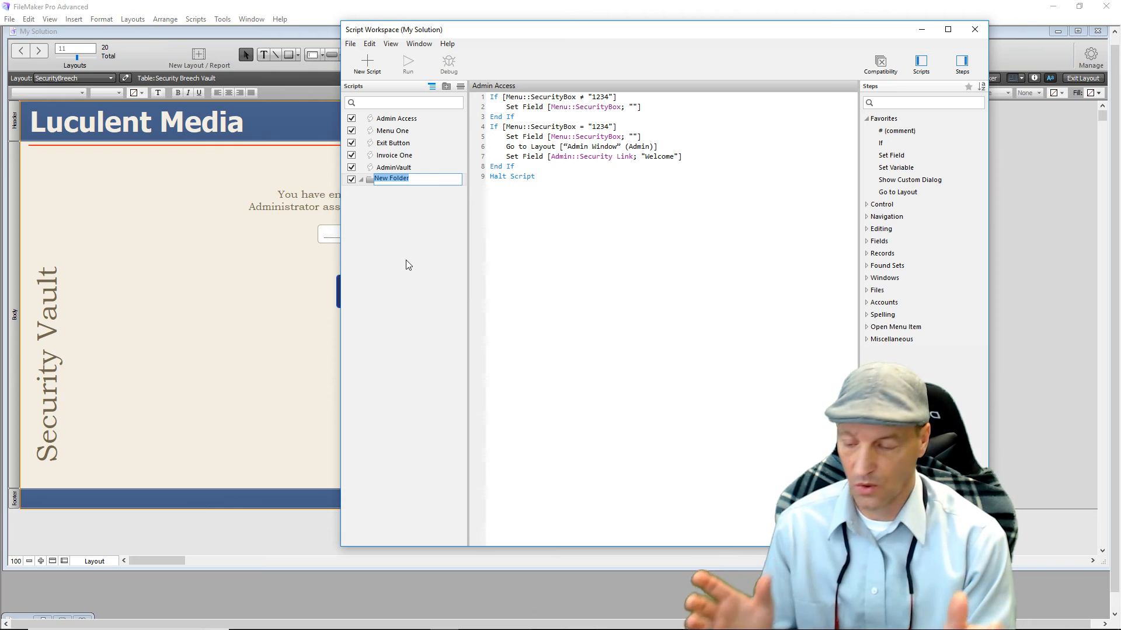
pyautogui.write('G')
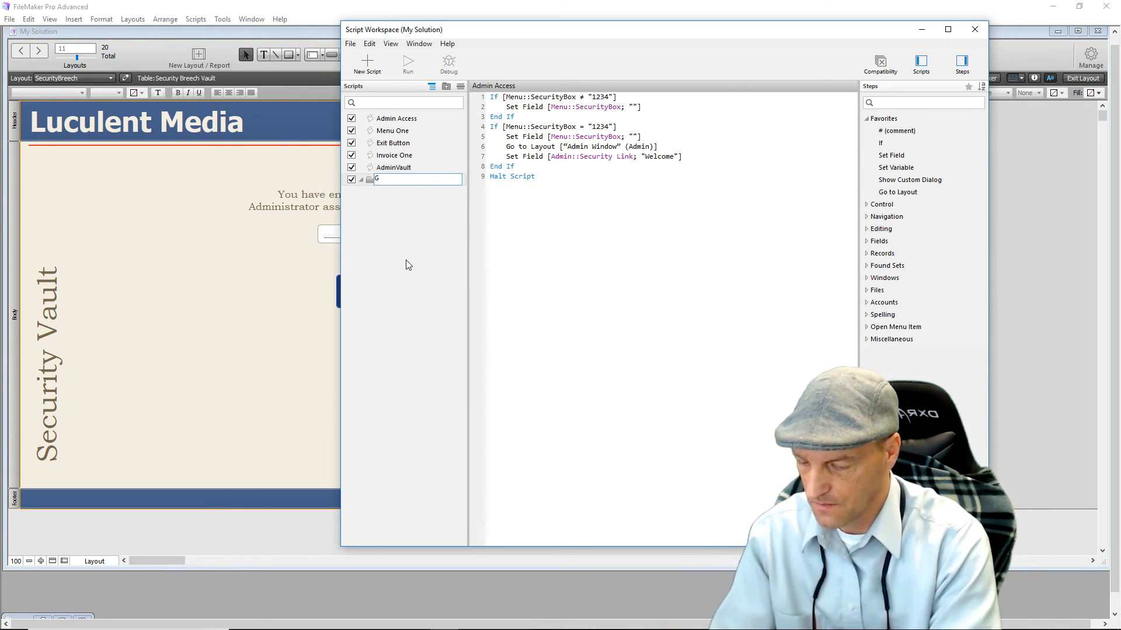
pyautogui.write('o')
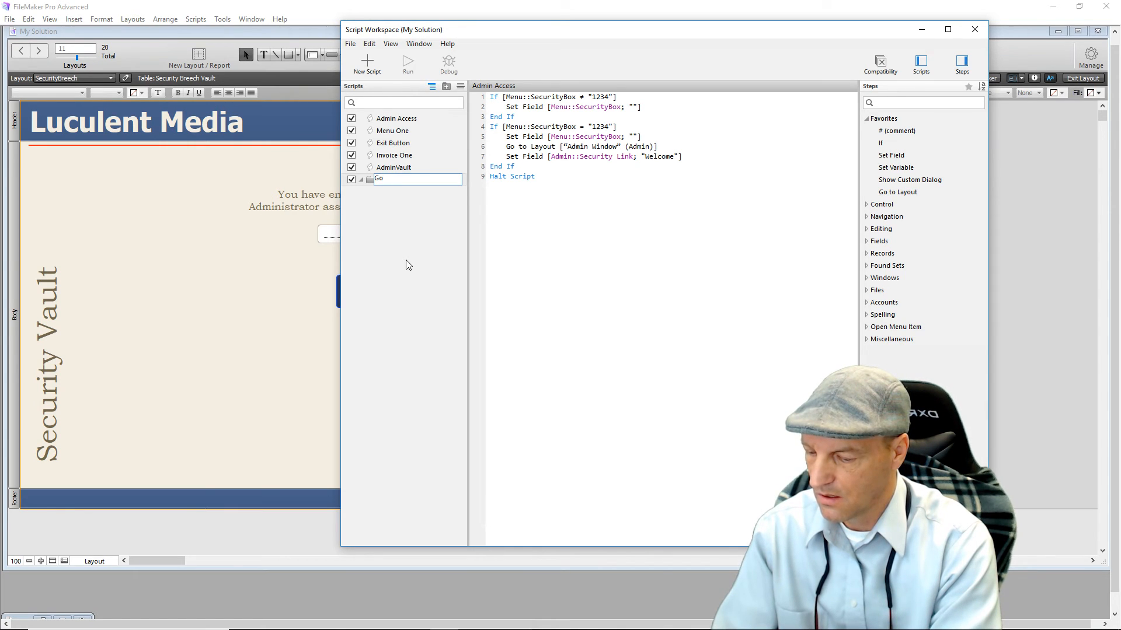
pyautogui.write('to script')
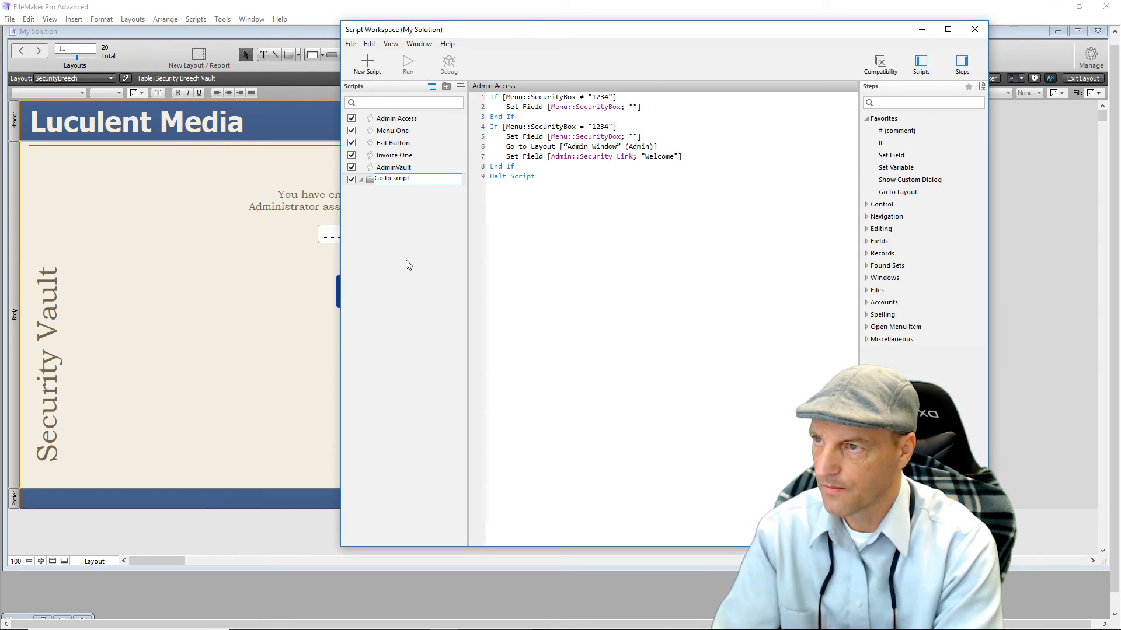
pyautogui.write('s')
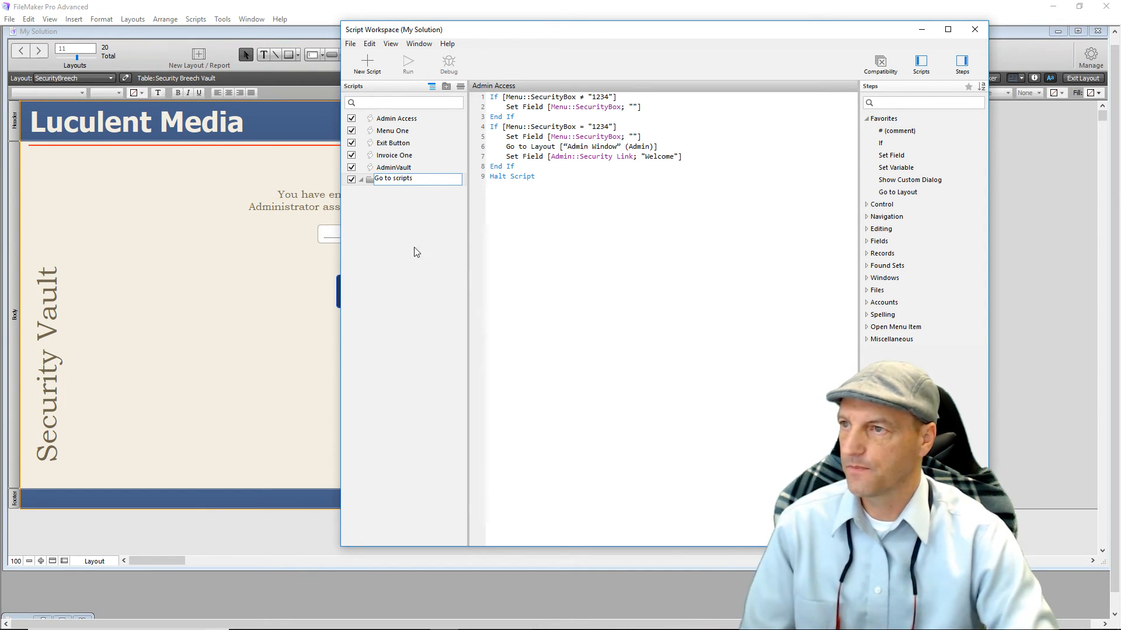
pyautogui.click(384, 221)
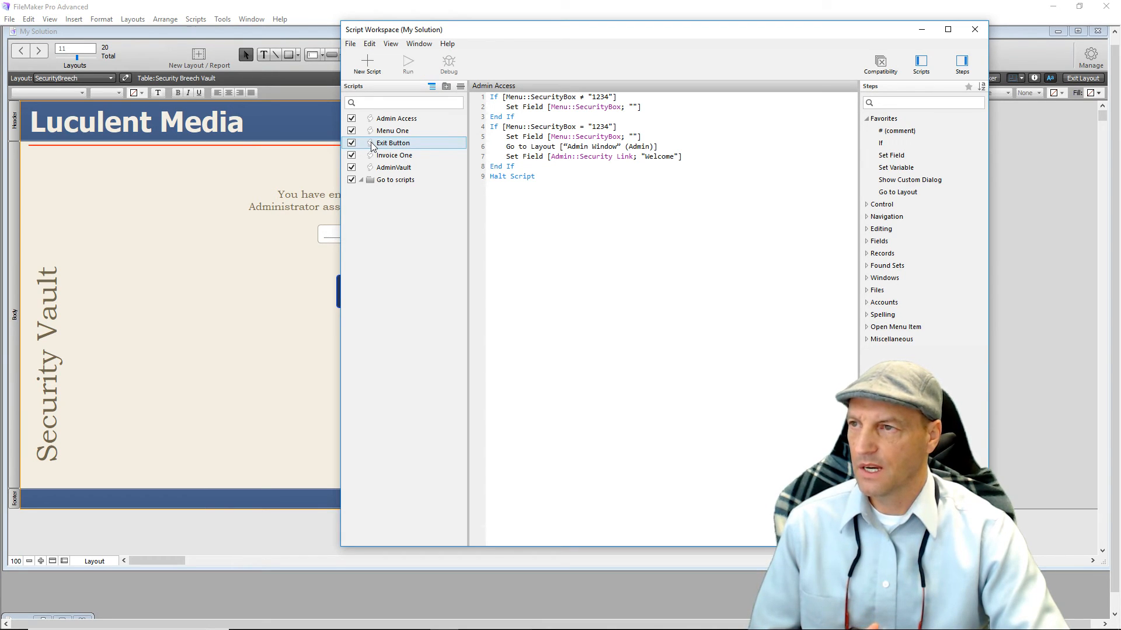
# Move Exit Button, Menu One and Invoice One into the folder, hiding only Invoice One from the menu.
pyautogui.moveTo(372, 146); pyautogui.dragTo(373, 192)
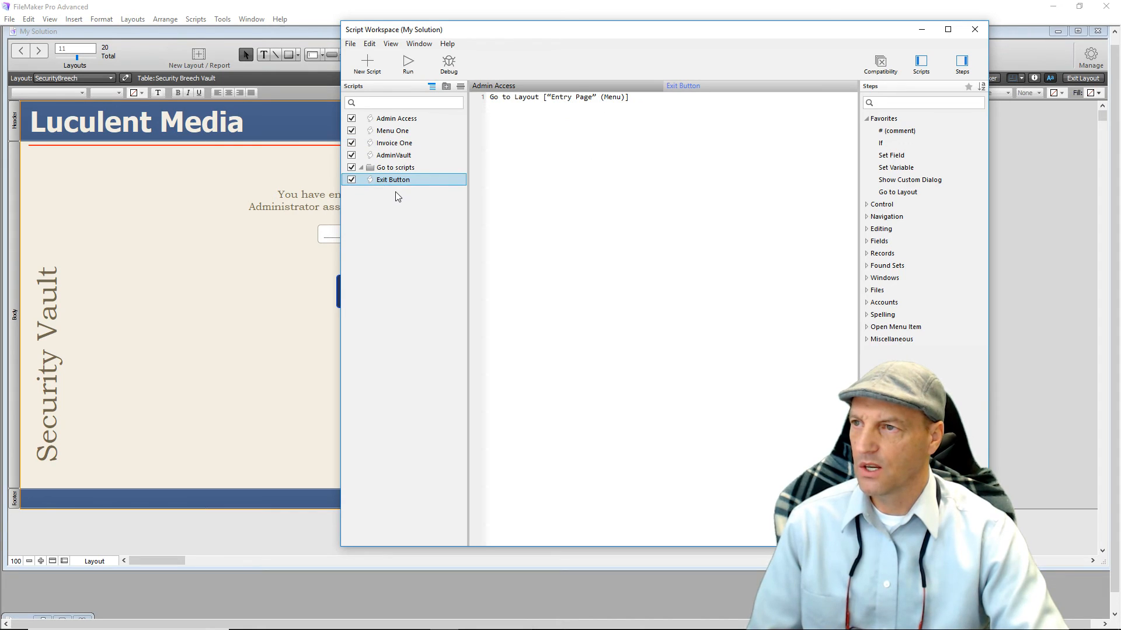
pyautogui.moveTo(374, 135); pyautogui.dragTo(388, 195)
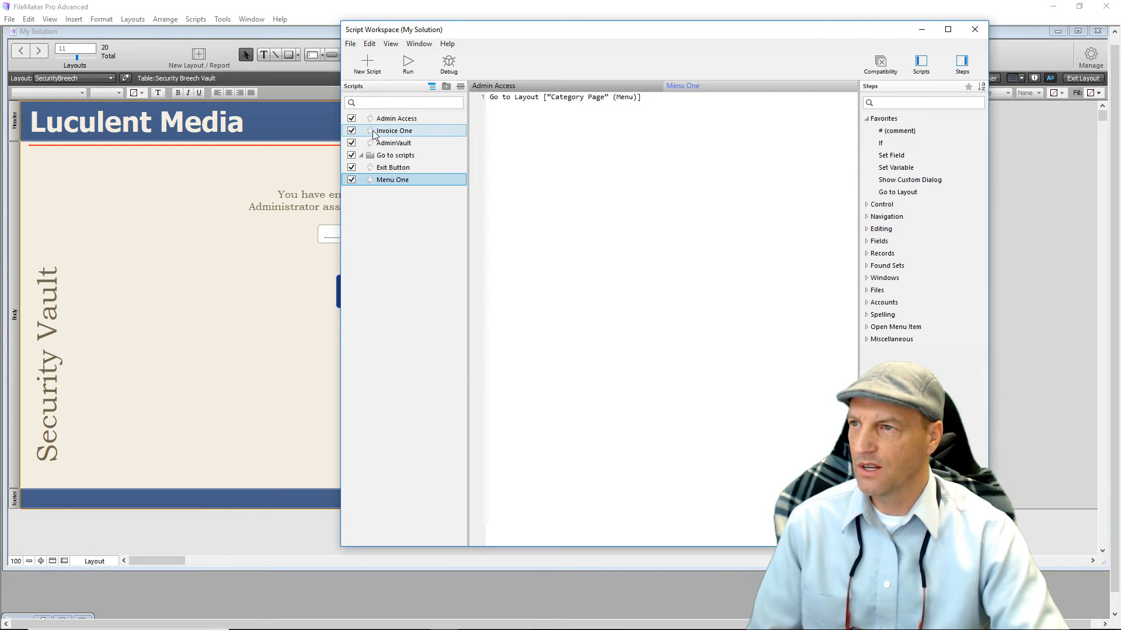
pyautogui.moveTo(371, 135); pyautogui.dragTo(383, 189)
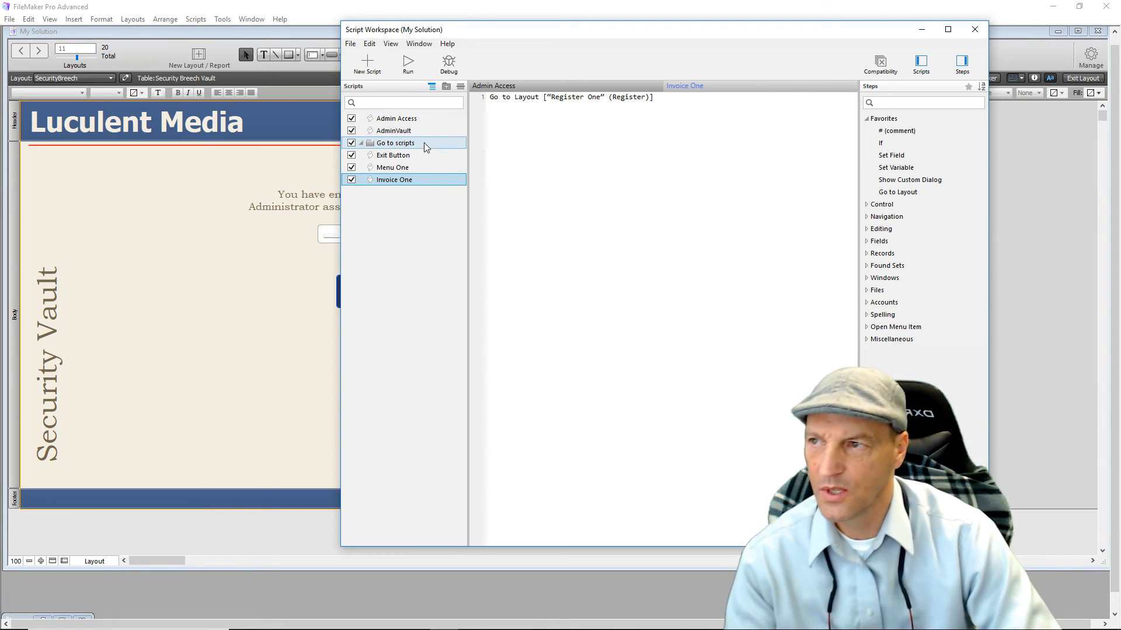
pyautogui.click(351, 155)
pyautogui.click(351, 167)
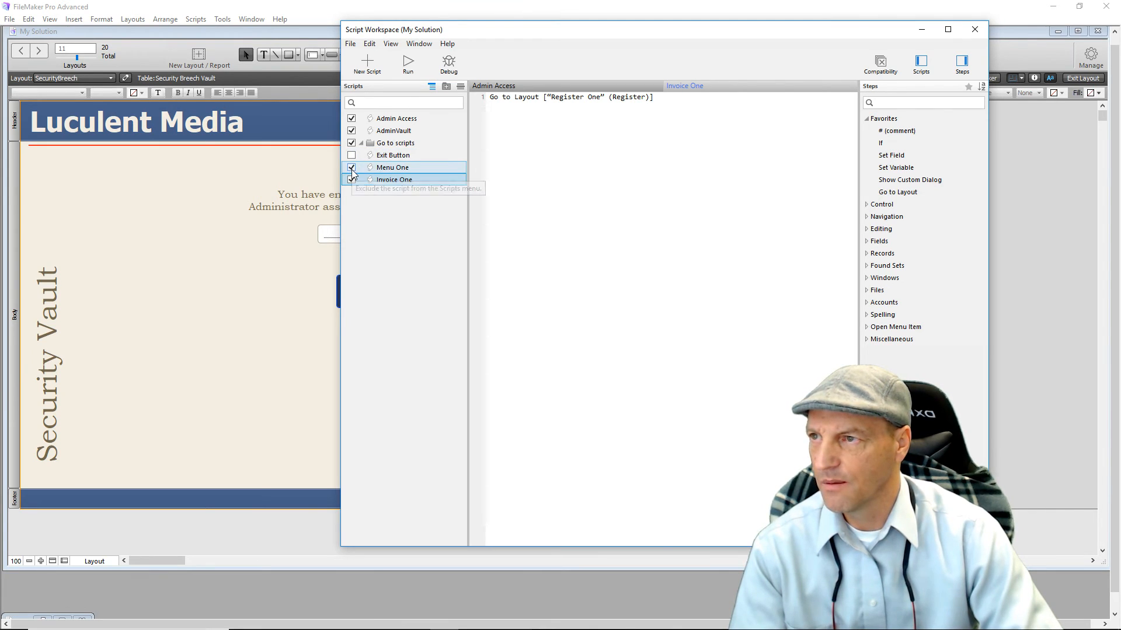
pyautogui.click(352, 180)
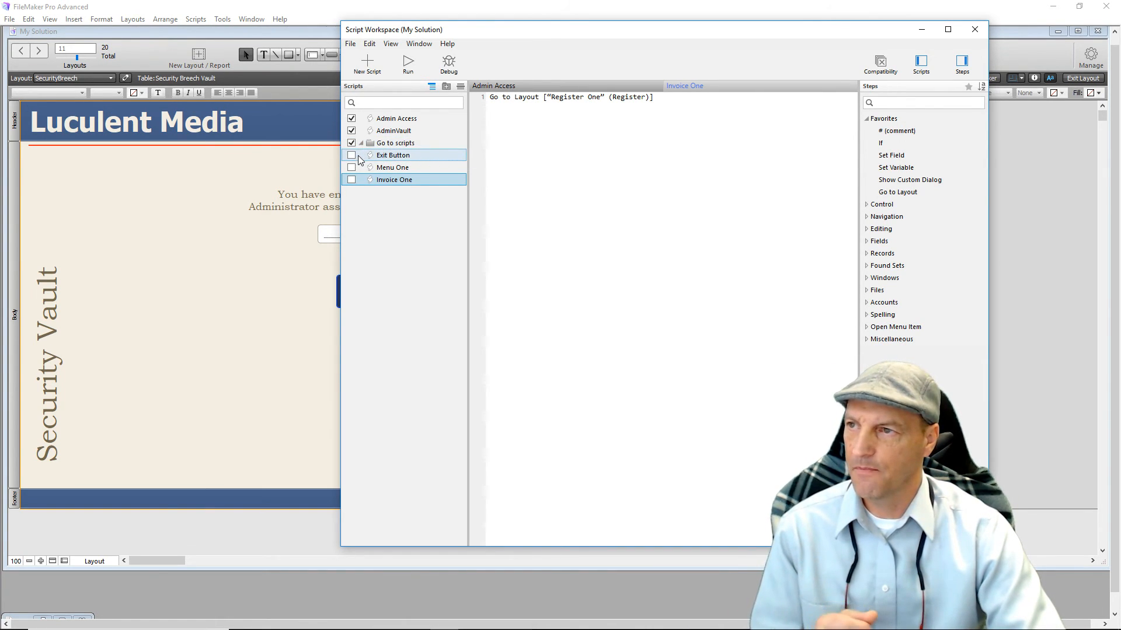
pyautogui.click(352, 155)
pyautogui.click(351, 168)
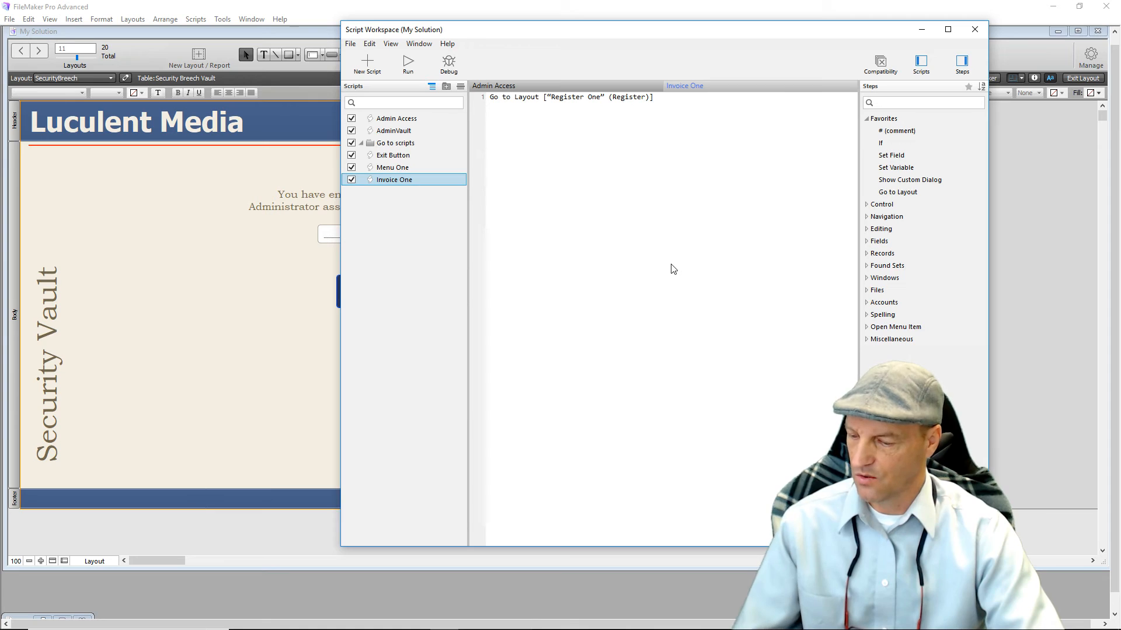
pyautogui.click(975, 30)
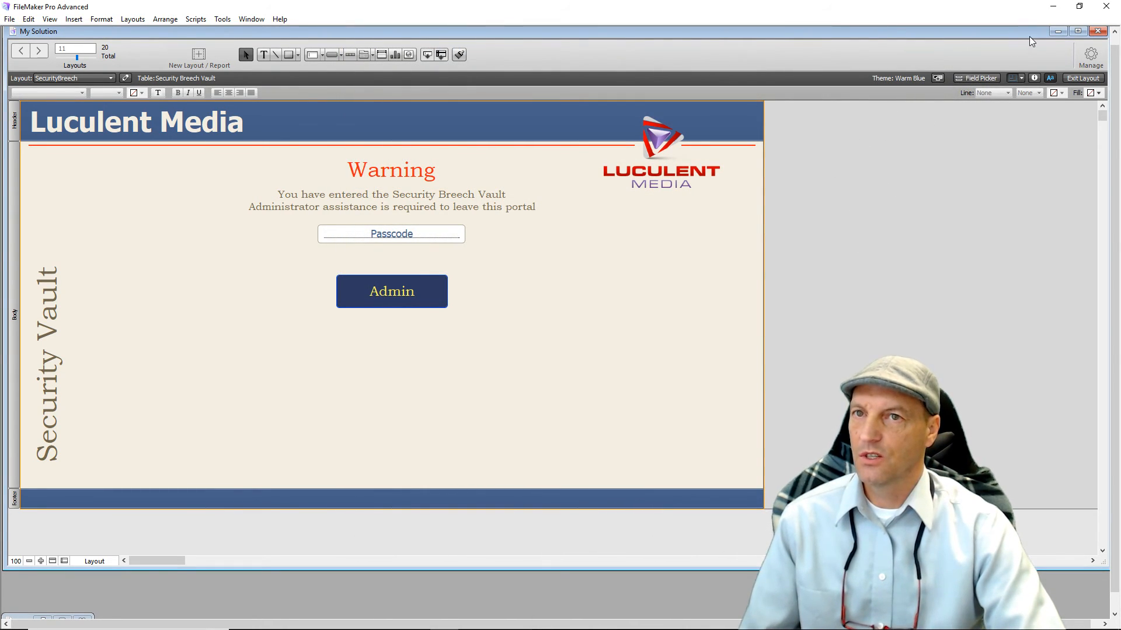
# Switch to Browse mode and create a new empty record for testing.
pyautogui.click(1078, 78)
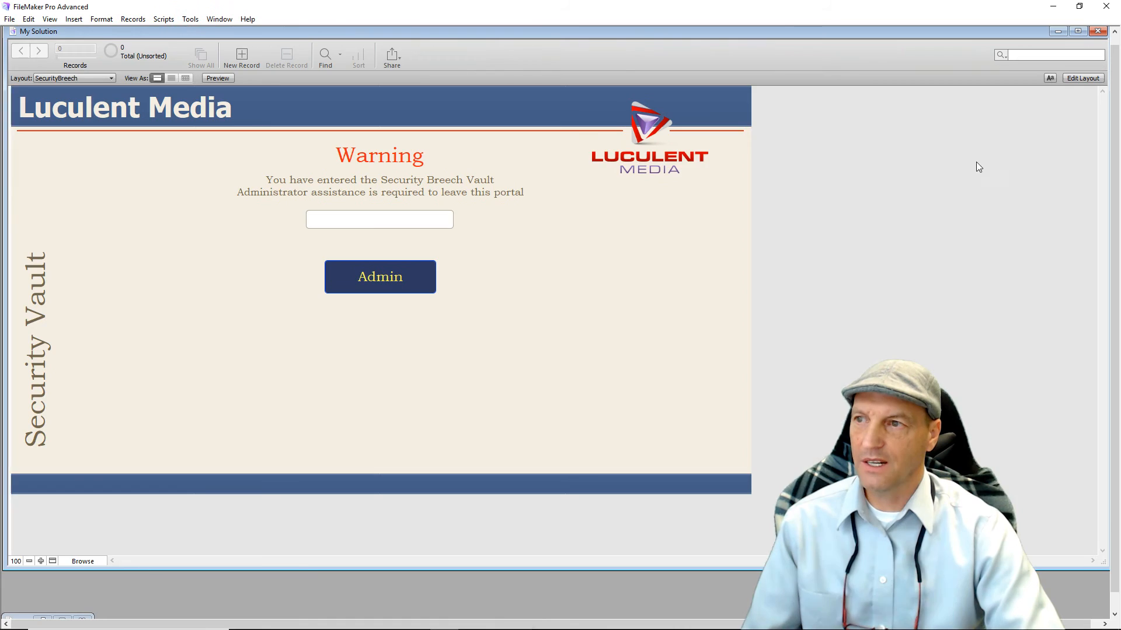
pyautogui.click(379, 221)
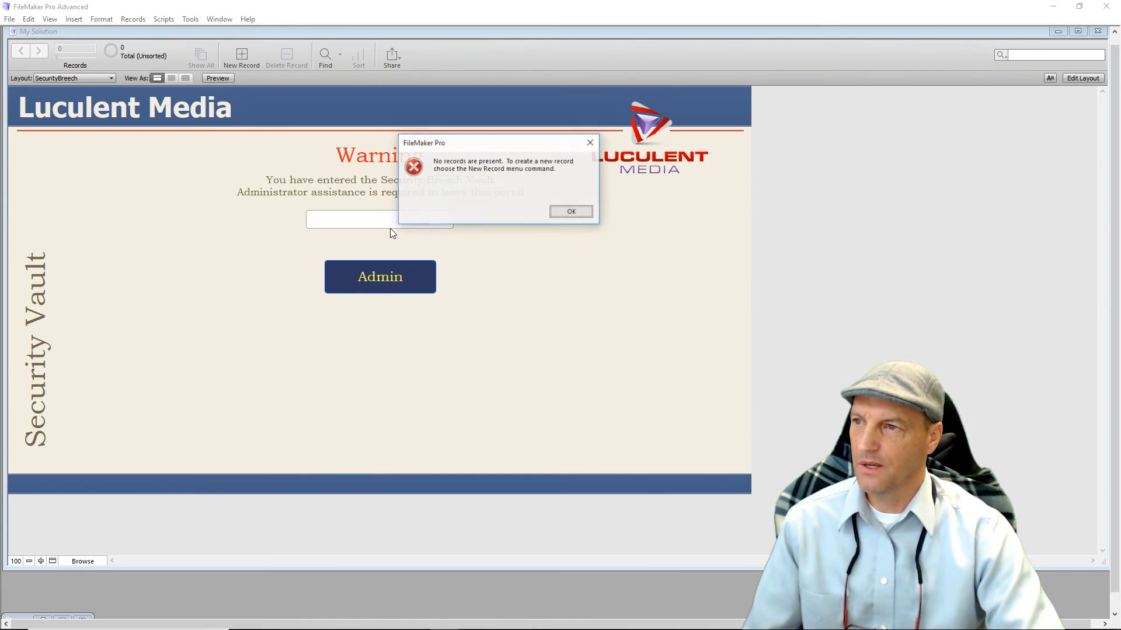
pyautogui.click(569, 213)
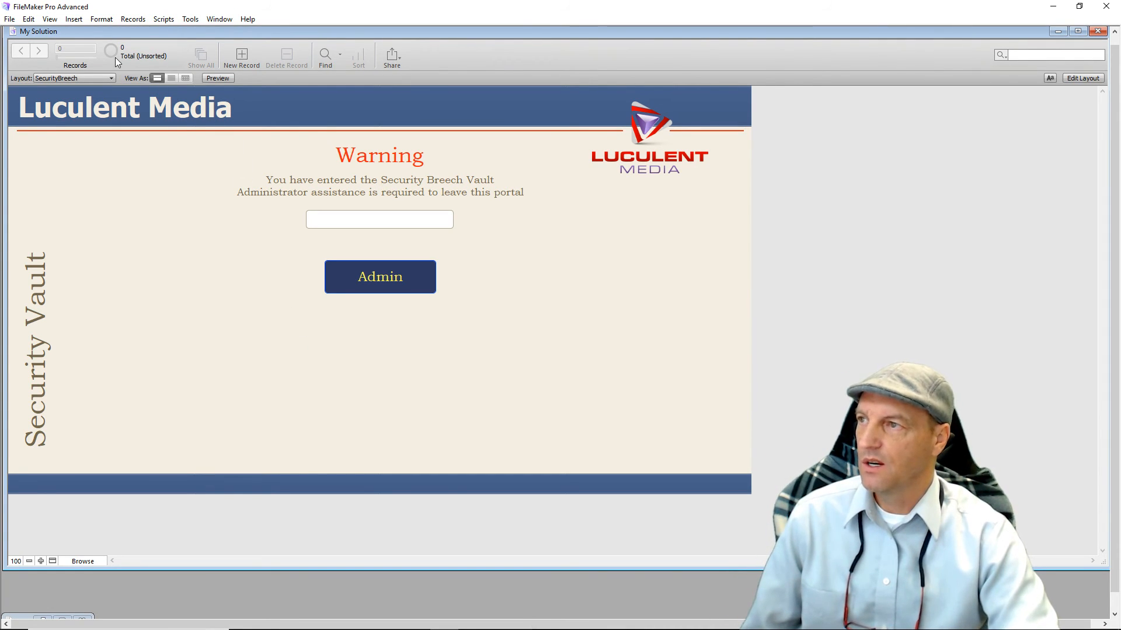
pyautogui.click(240, 58)
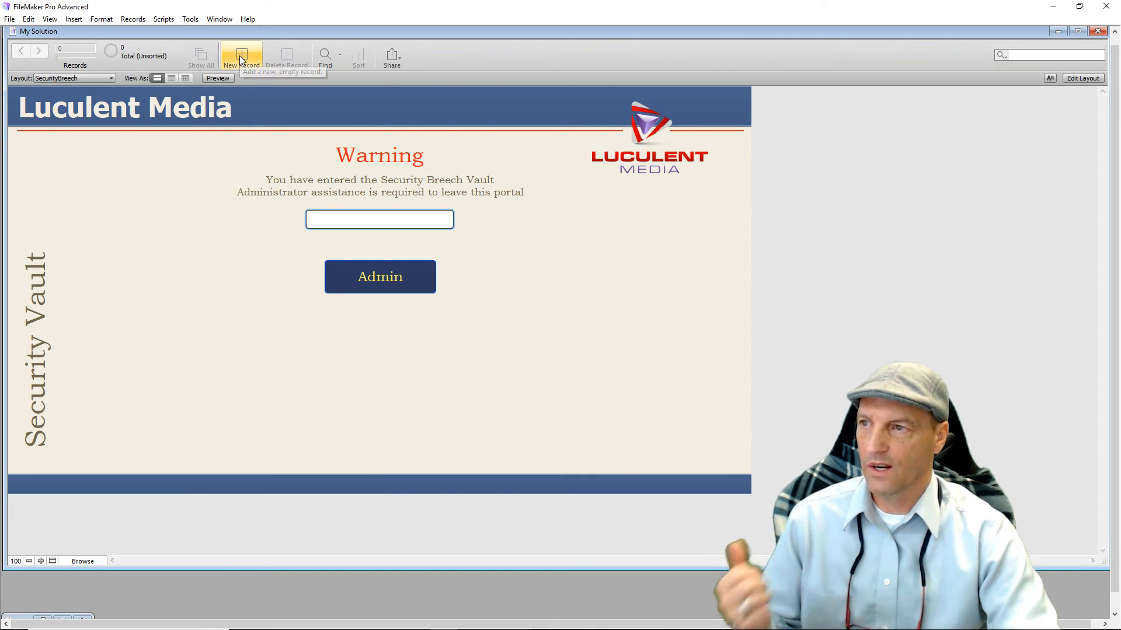
pyautogui.click(216, 318)
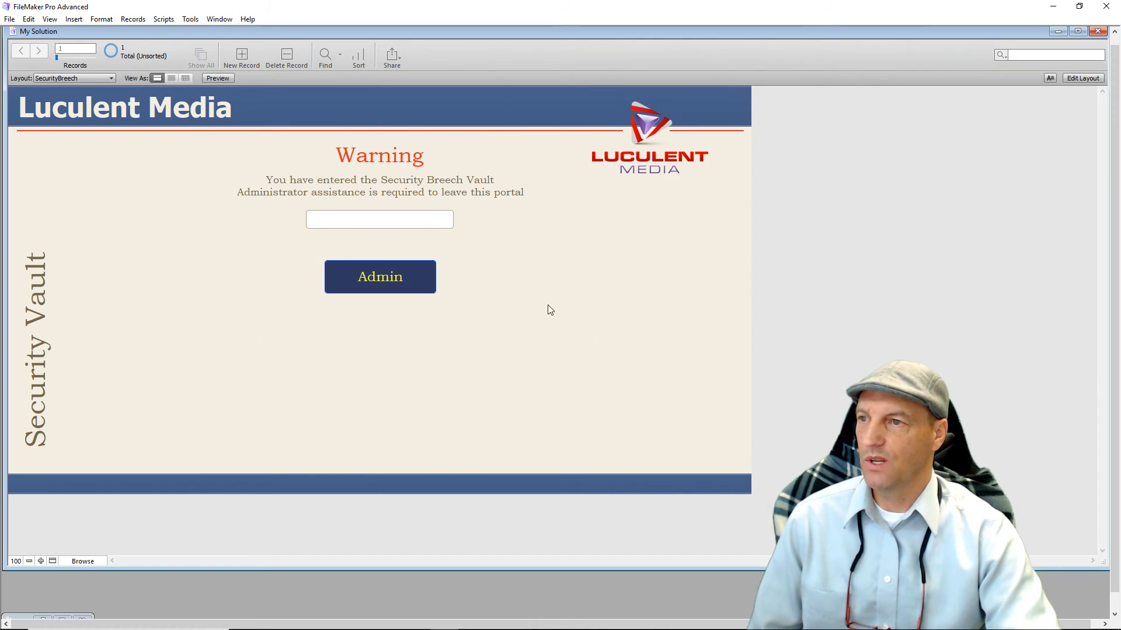
# Test Admin with a wrong passcode, erase the field, and return to Layout mode.
pyautogui.click(382, 227)
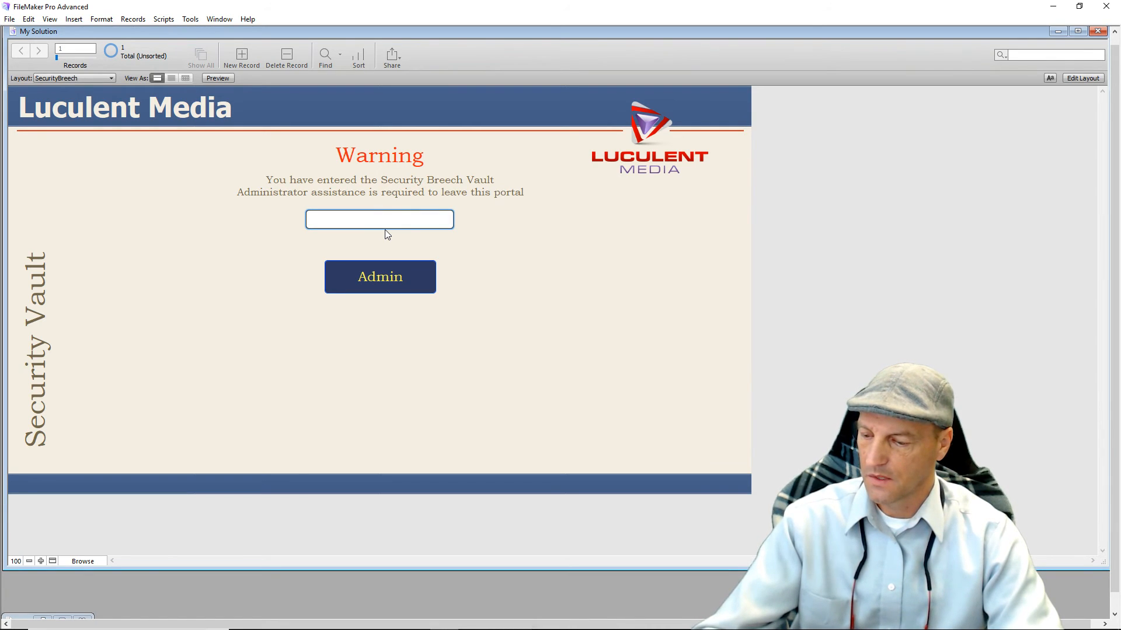
pyautogui.write('123145')
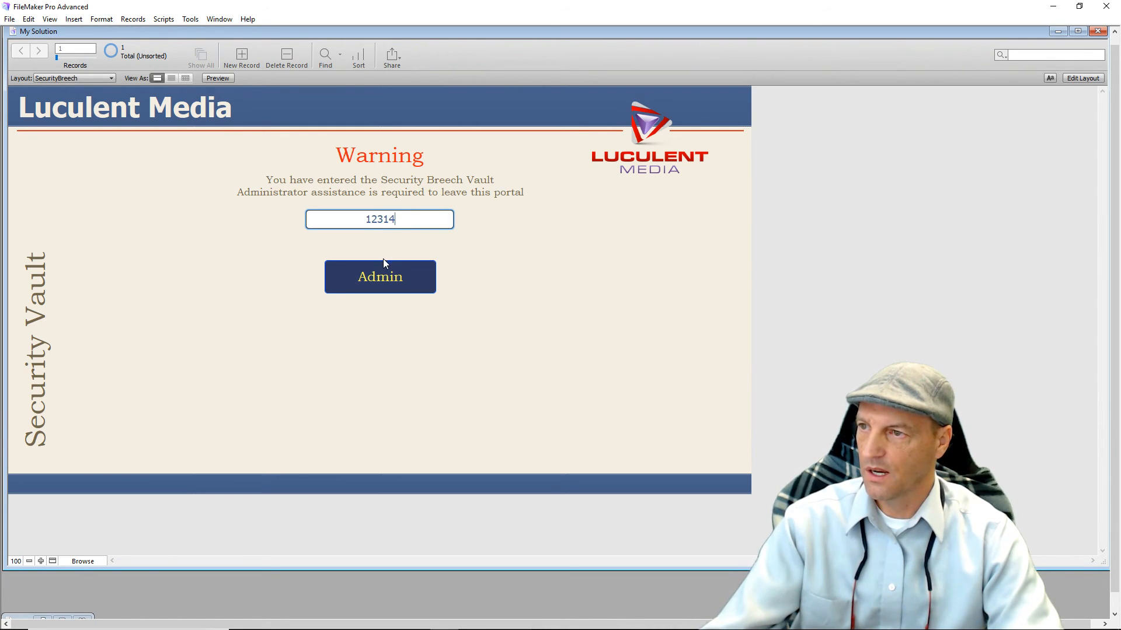
pyautogui.click(386, 281)
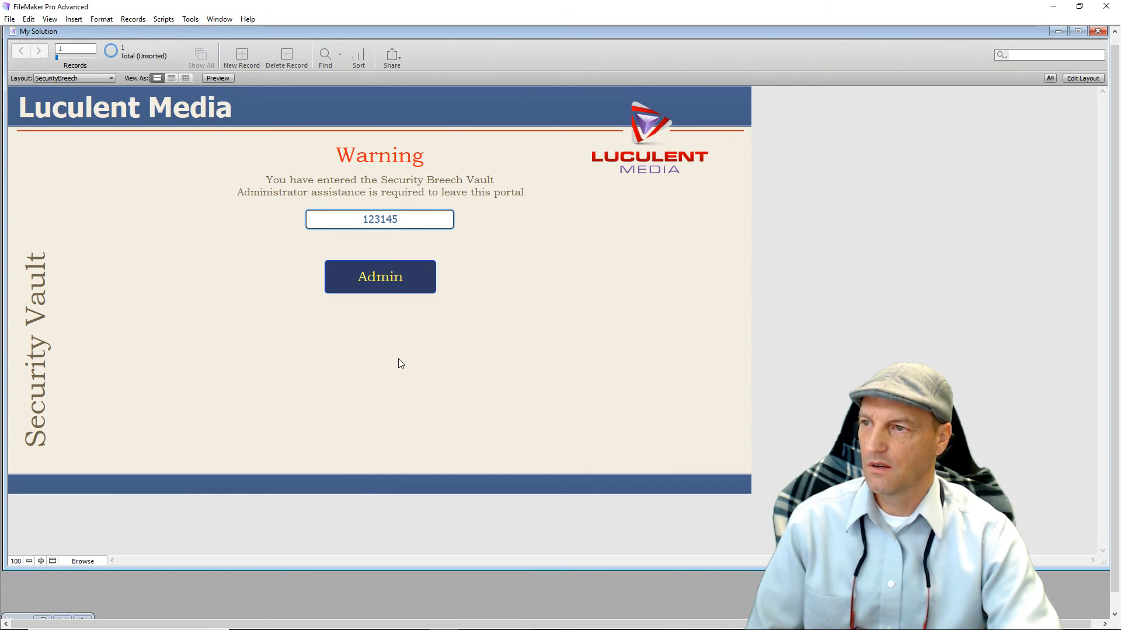
pyautogui.click(398, 285)
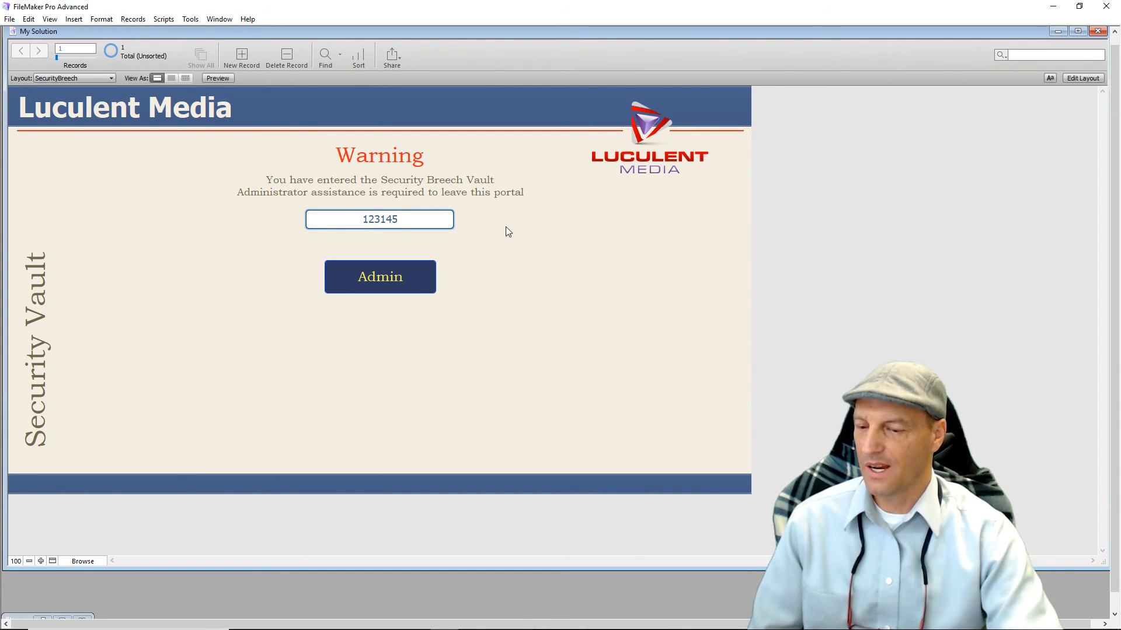
pyautogui.press('BackSpace')
pyautogui.press('BackSpace')
pyautogui.press('BackSpace')
pyautogui.press('BackSpace')
pyautogui.press('BackSpace')
pyautogui.press('BackSpace')
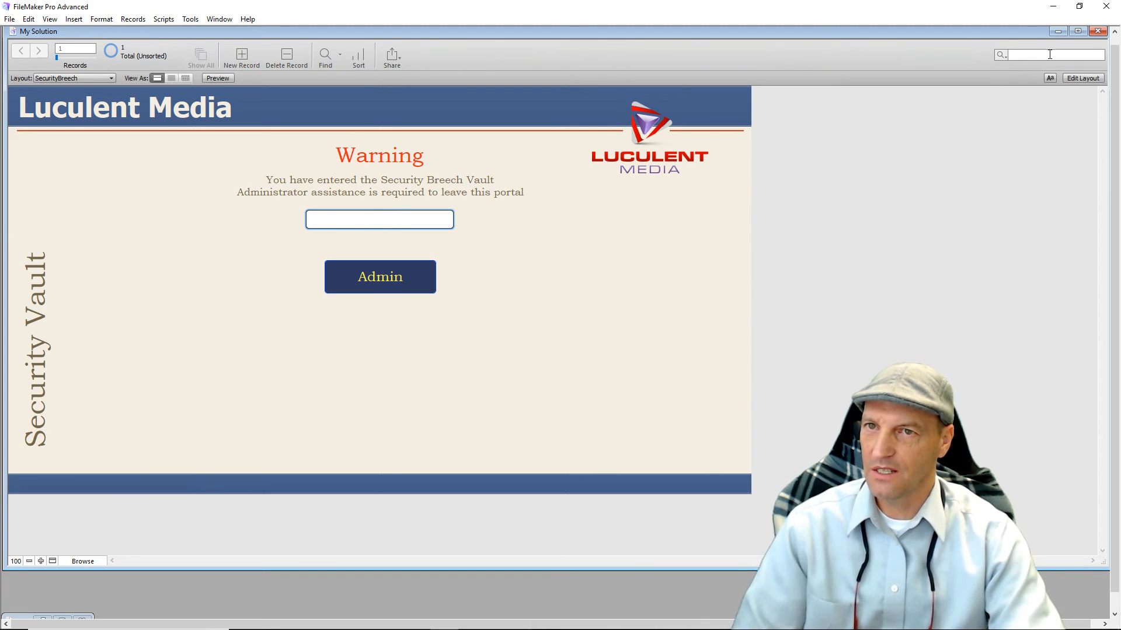
pyautogui.click(1080, 78)
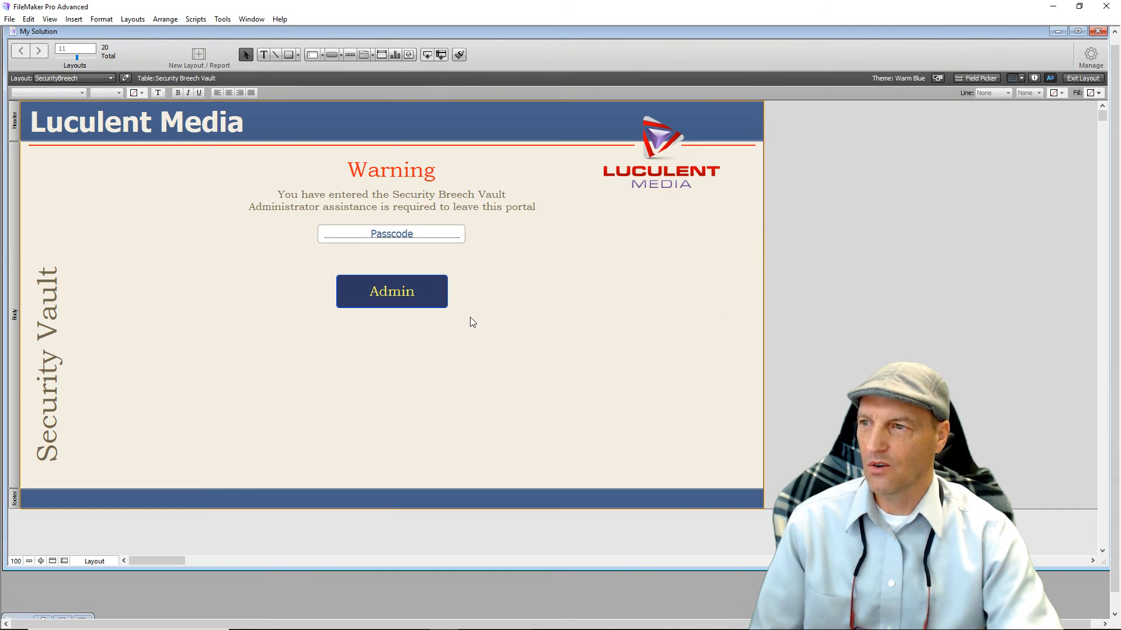
# Open AdminVault from the Admin button and move Halt Script inside the passcode If block.
pyautogui.doubleClick(430, 299)
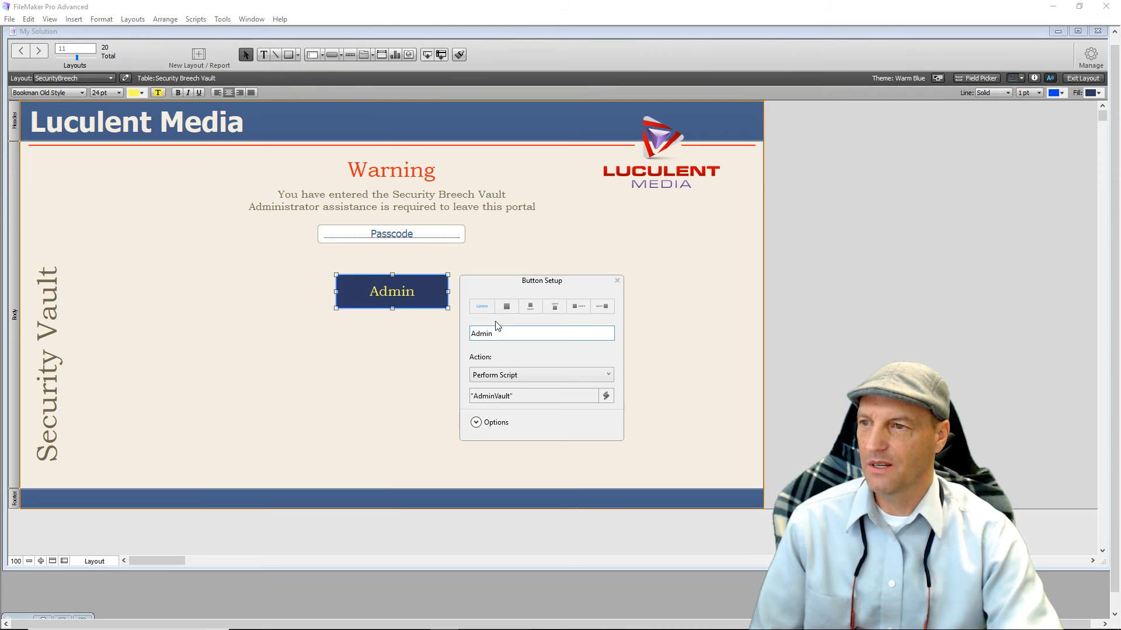
pyautogui.doubleClick(508, 396)
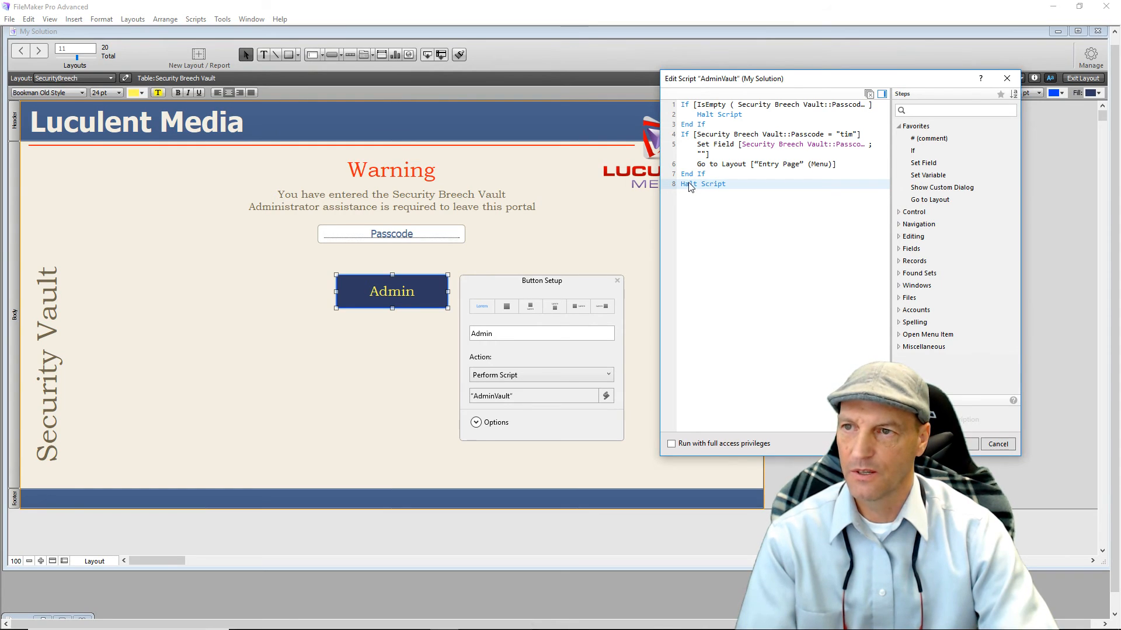
pyautogui.moveTo(688, 186); pyautogui.dragTo(698, 175)
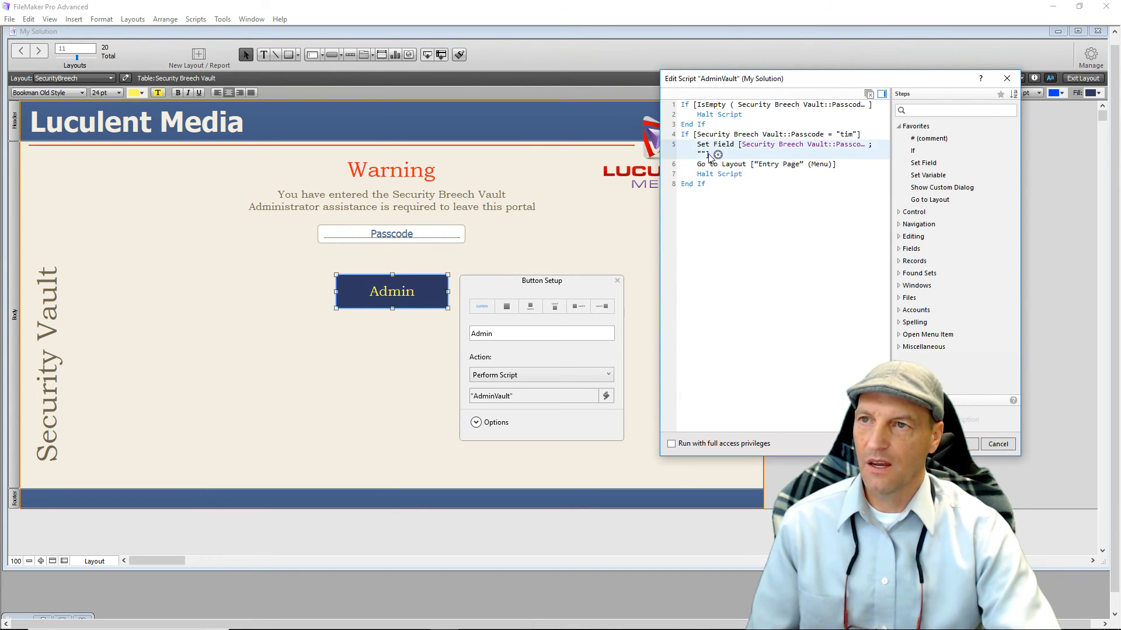
pyautogui.click(747, 106)
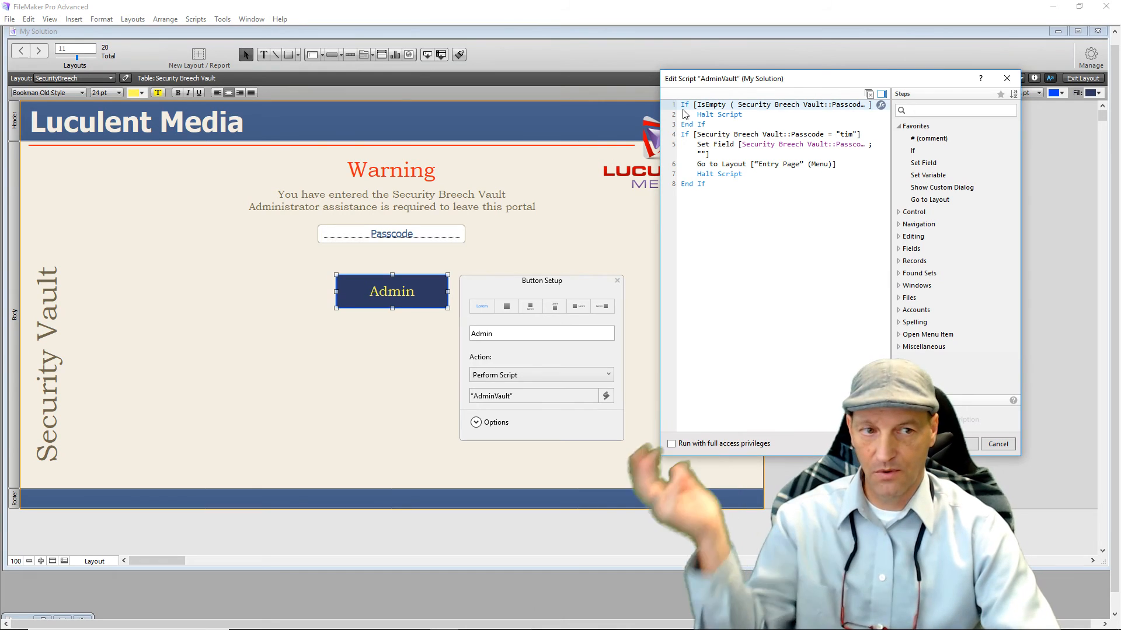
pyautogui.click(688, 137)
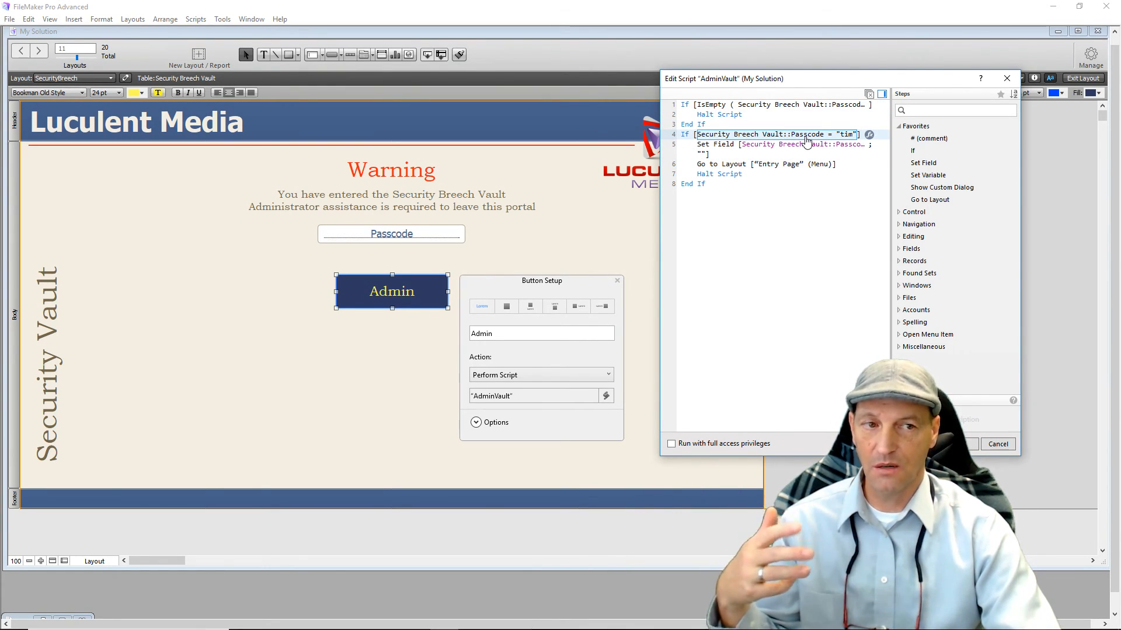
pyautogui.click(725, 208)
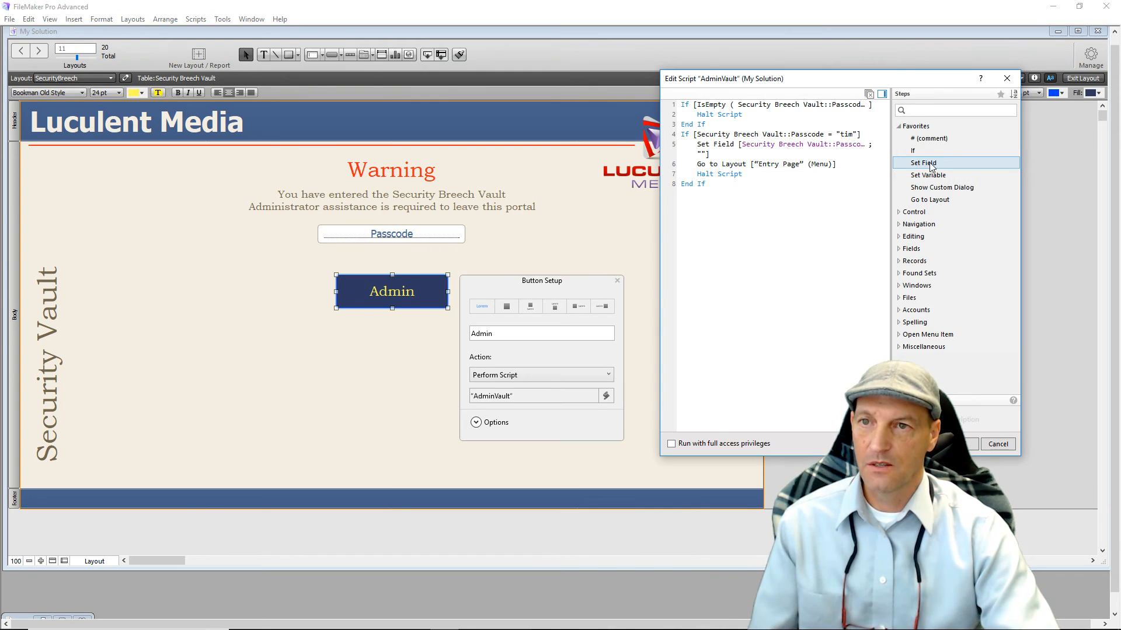
# Add a final Set Field step setting Passcode to "" and save the script.
pyautogui.doubleClick(923, 164)
pyautogui.click(799, 218)
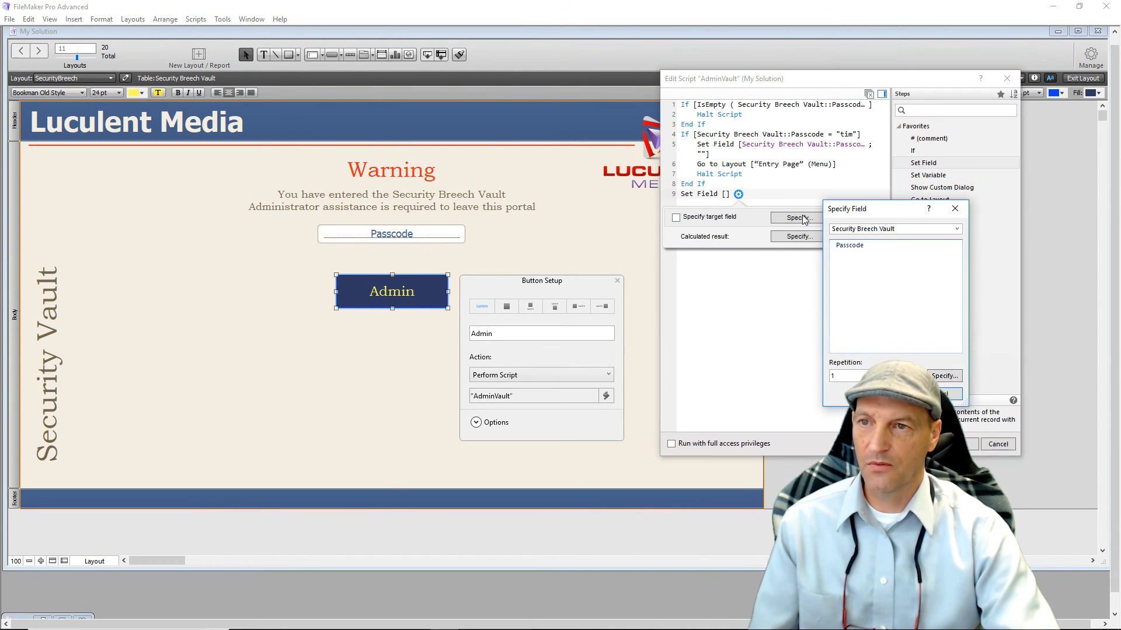
pyautogui.doubleClick(849, 246)
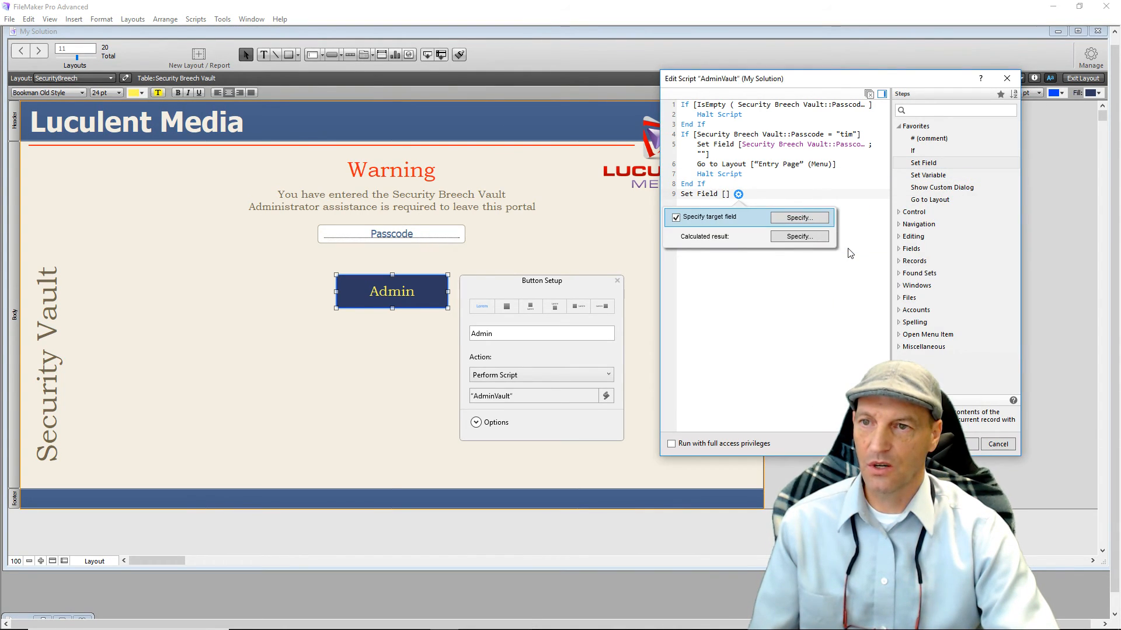
pyautogui.click(779, 237)
pyautogui.click(536, 189)
pyautogui.click(609, 402)
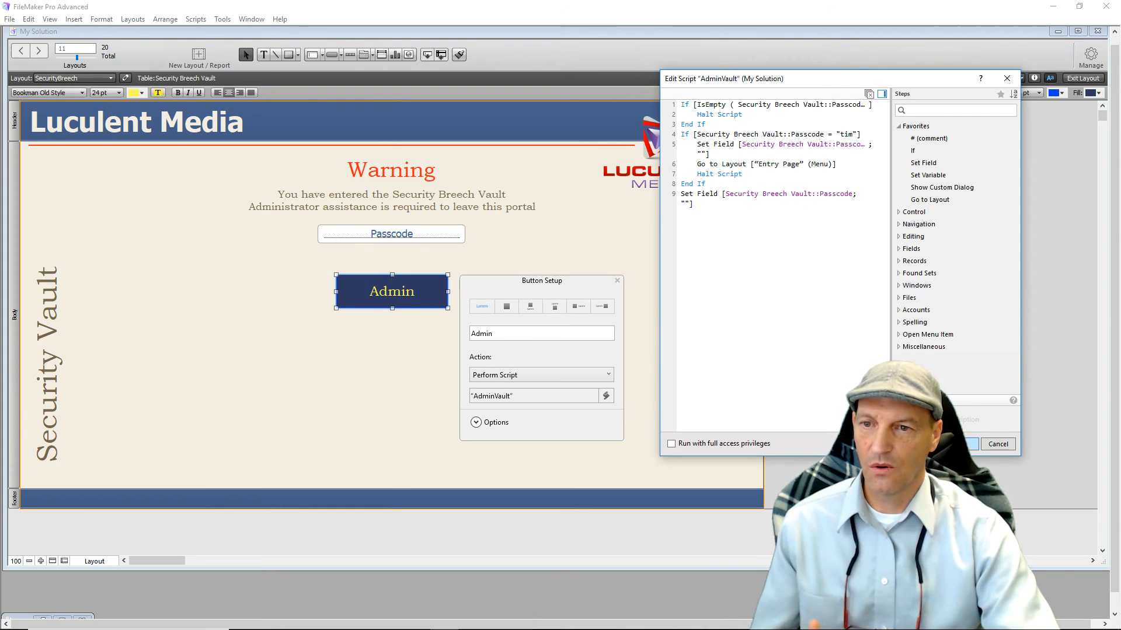
pyautogui.click(961, 445)
# In Browse mode, submit three wrong passcodes with Admin to confirm each gets wiped.
pyautogui.click(719, 297)
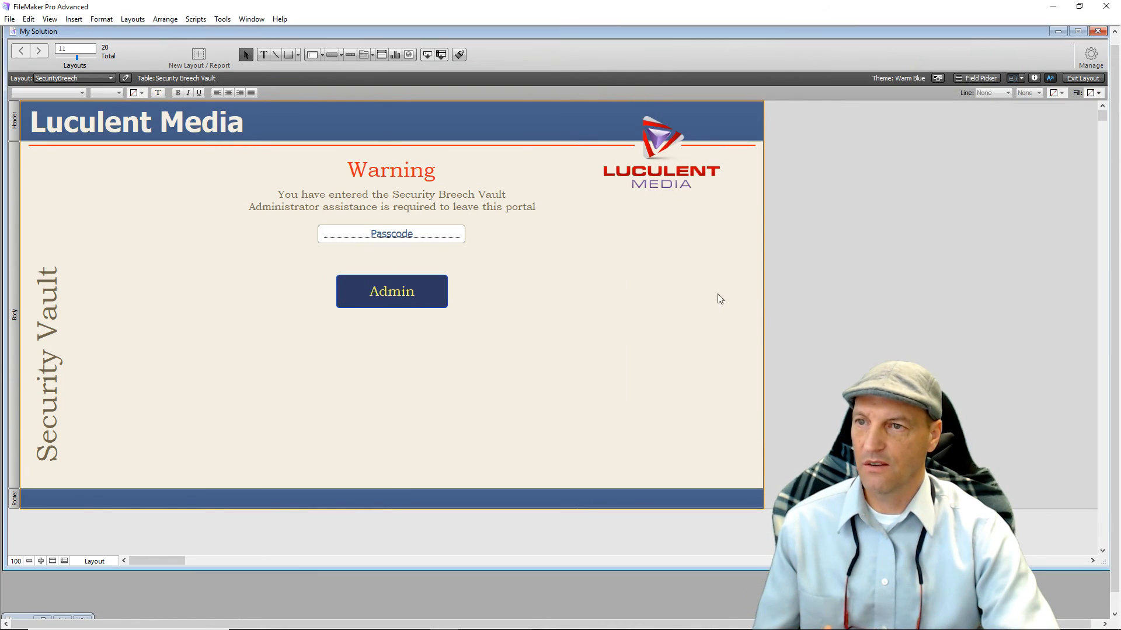
pyautogui.click(1079, 80)
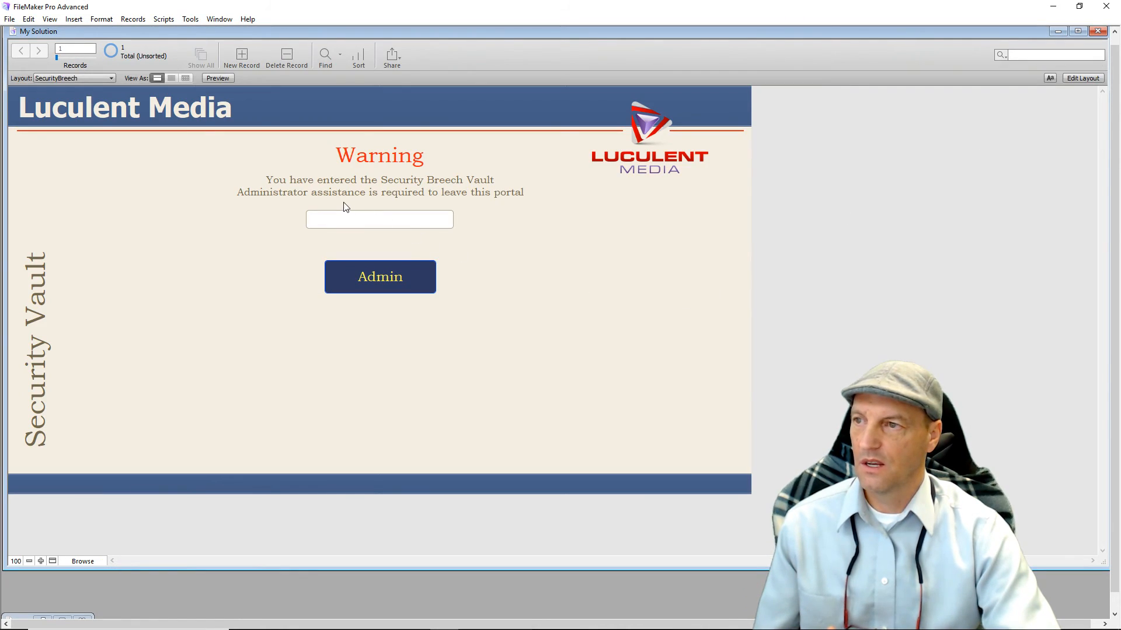
pyautogui.click(375, 224)
pyautogui.write('132453453453453')
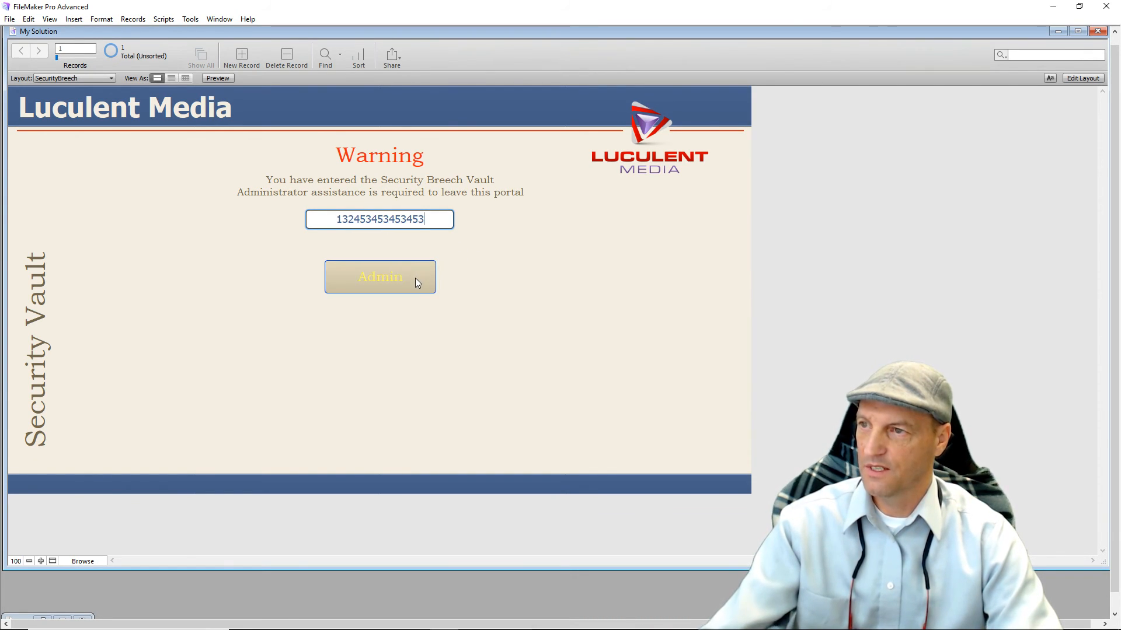
pyautogui.click(394, 282)
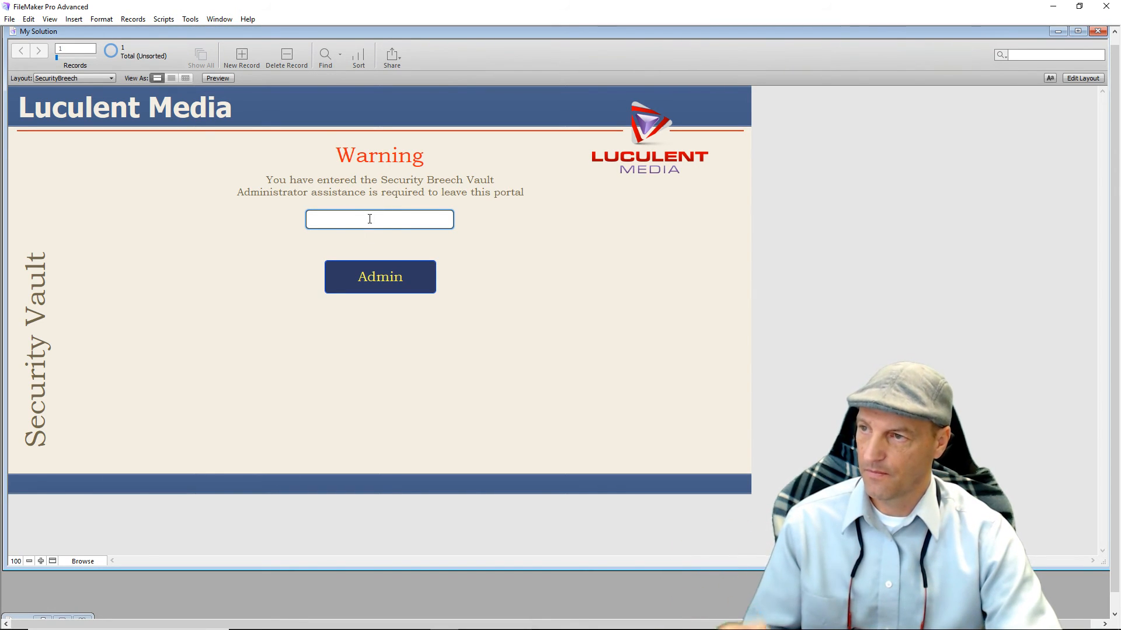
pyautogui.write('2362345646')
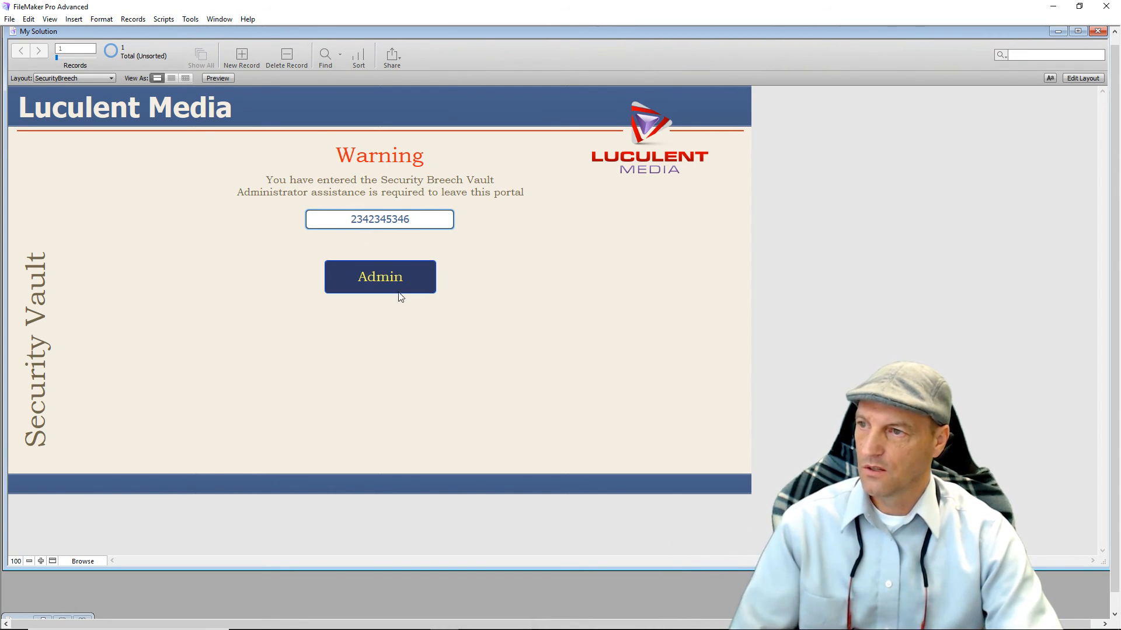
pyautogui.click(398, 283)
pyautogui.write('123456789876')
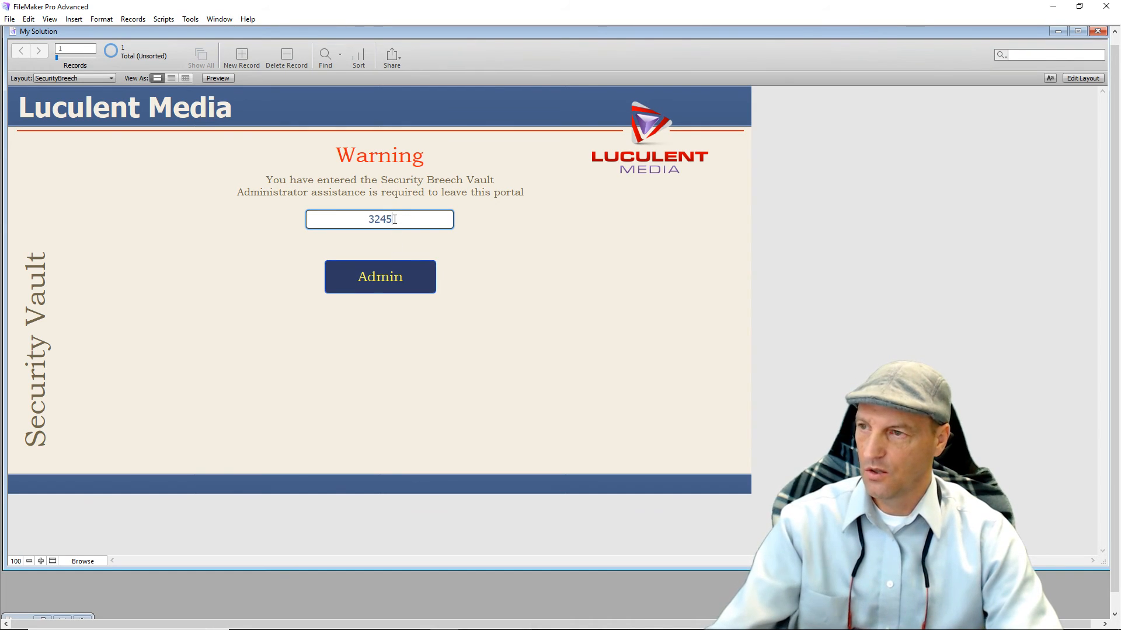
pyautogui.click(400, 286)
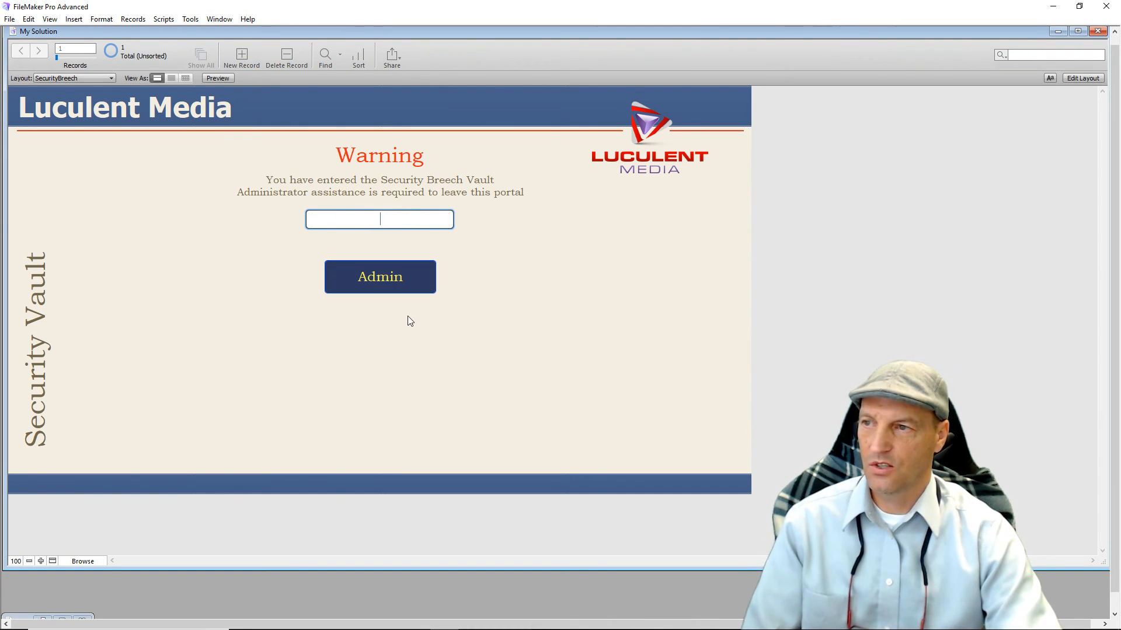
# Submit the correct passcode to reach the Entry Page, then open the layouts list.
pyautogui.write('tim')
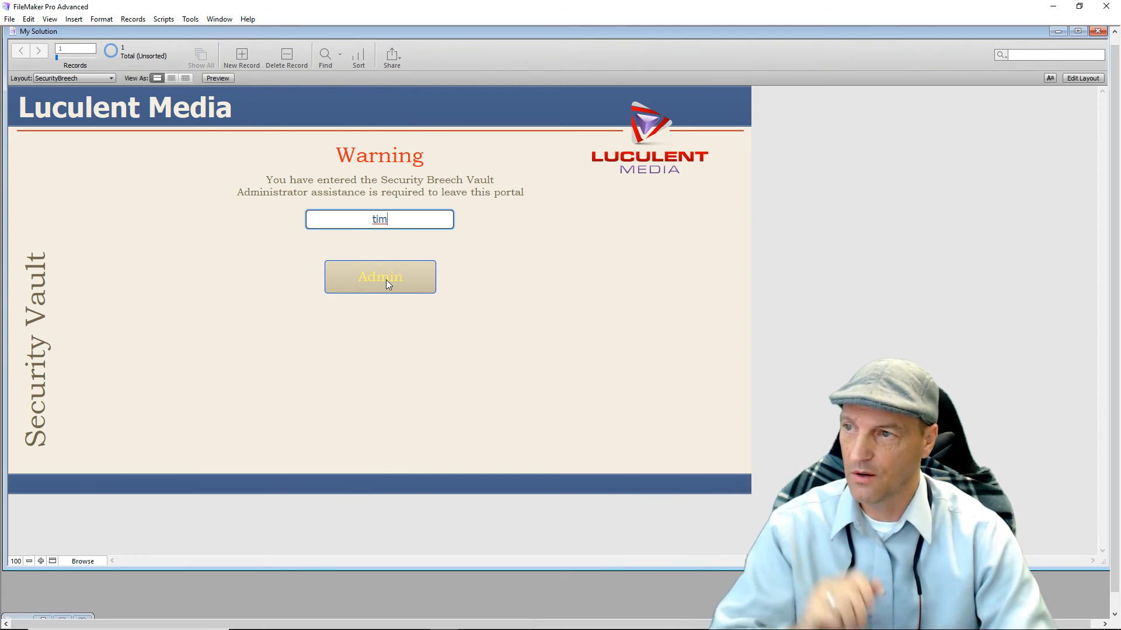
pyautogui.click(386, 280)
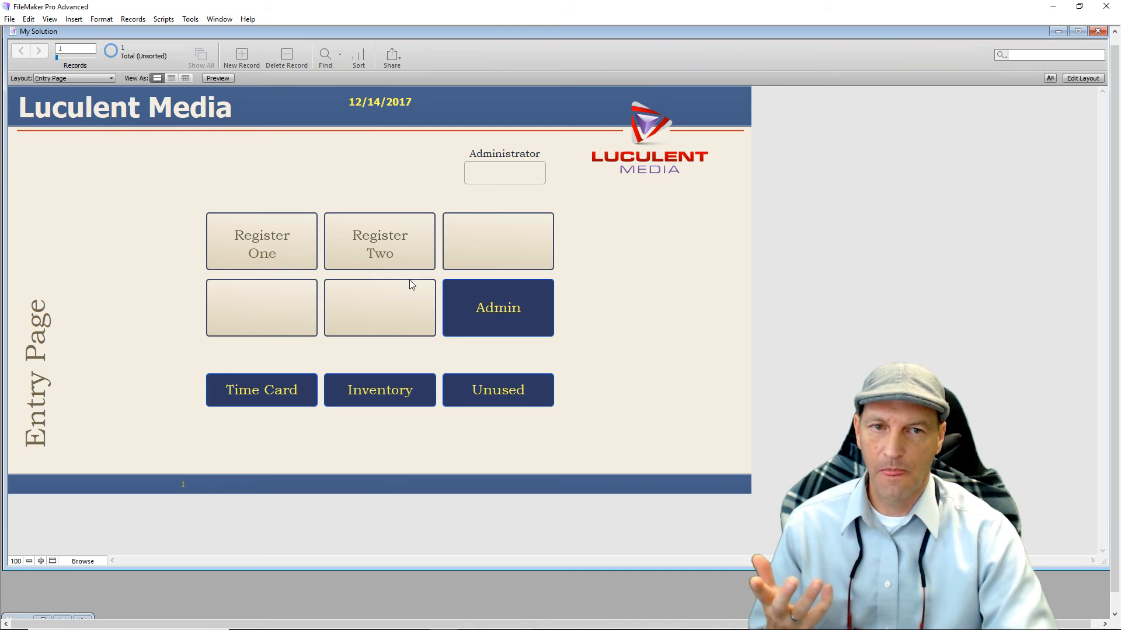
pyautogui.click(111, 77)
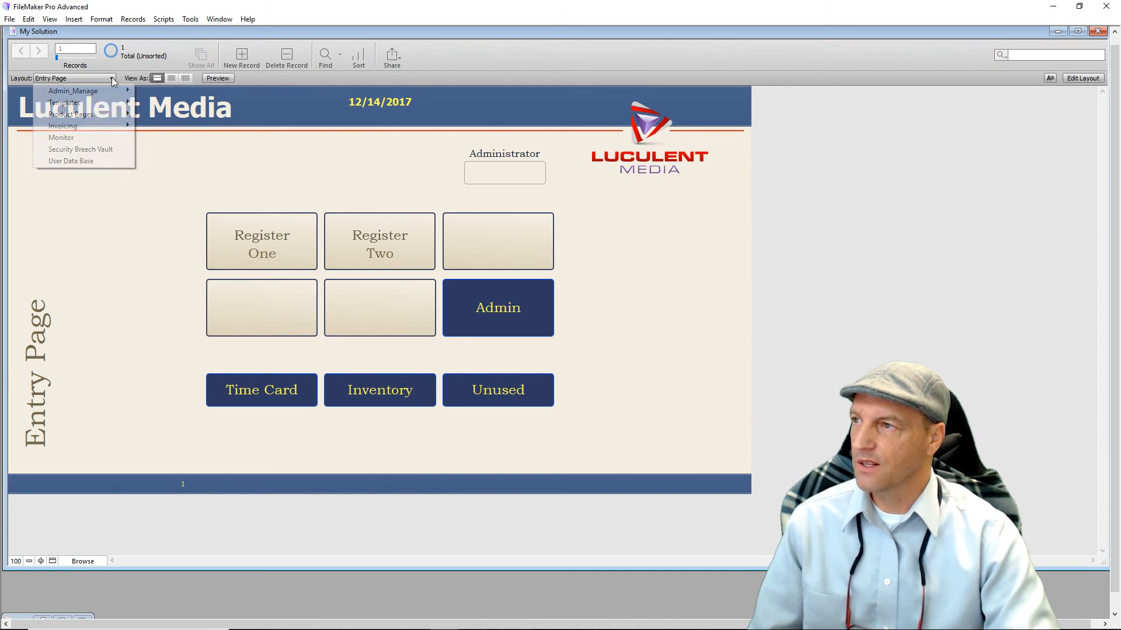
pyautogui.click(114, 151)
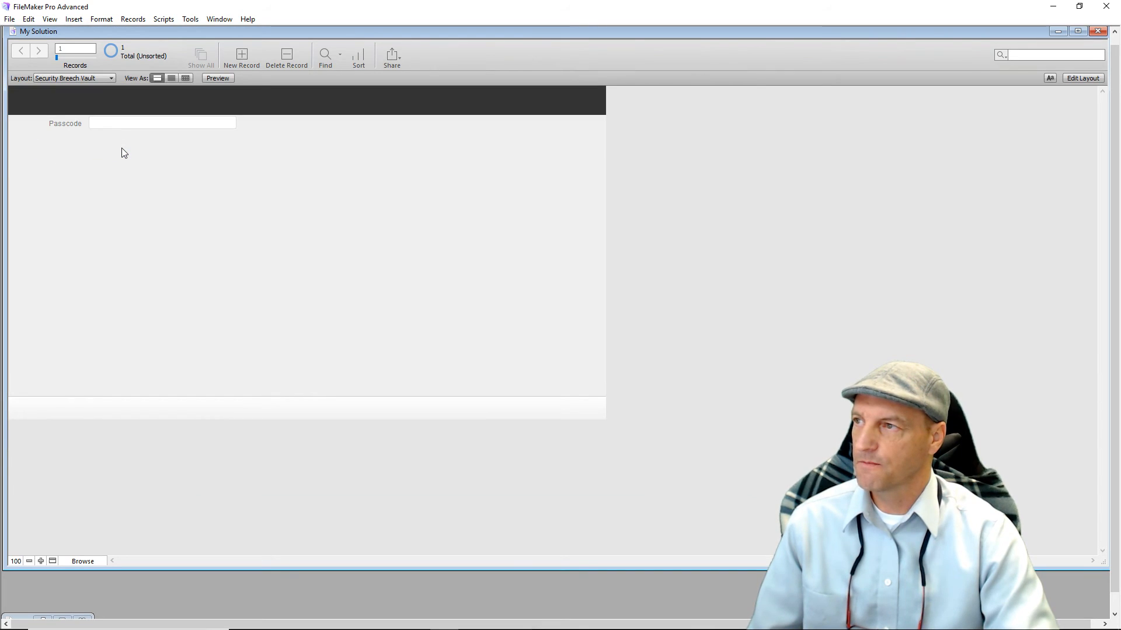
pyautogui.click(111, 78)
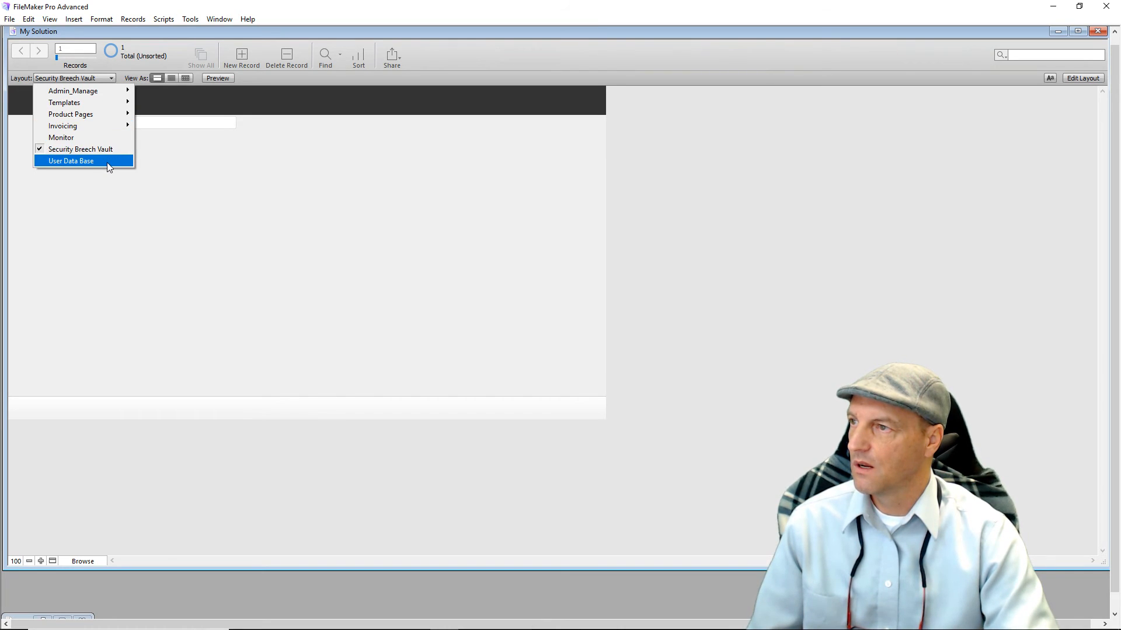
pyautogui.moveTo(114, 108)
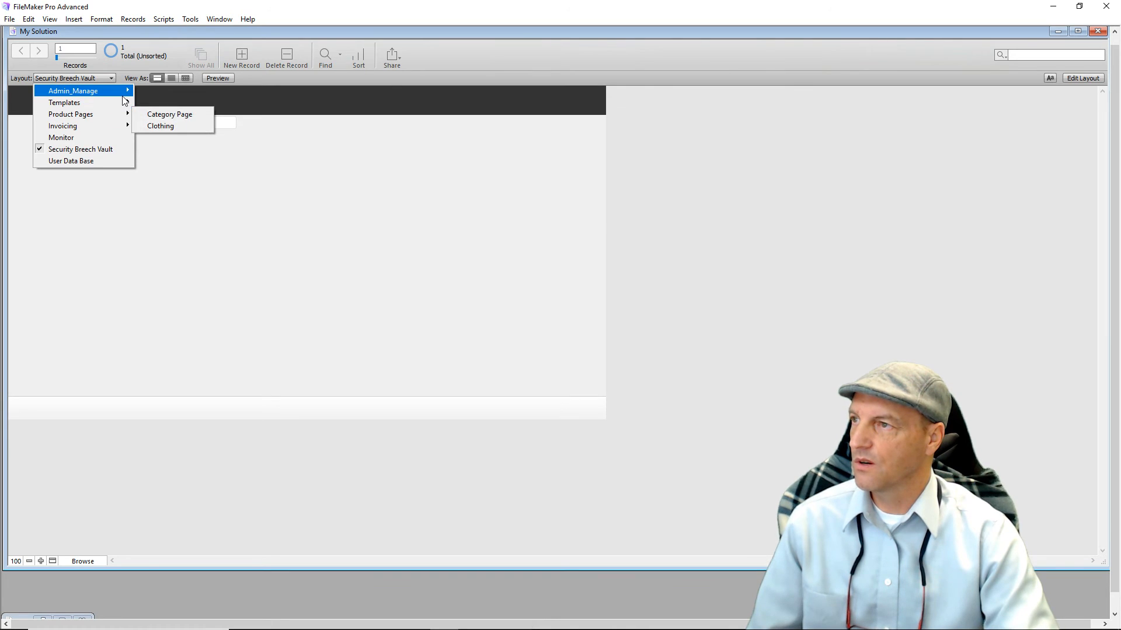
pyautogui.click(174, 126)
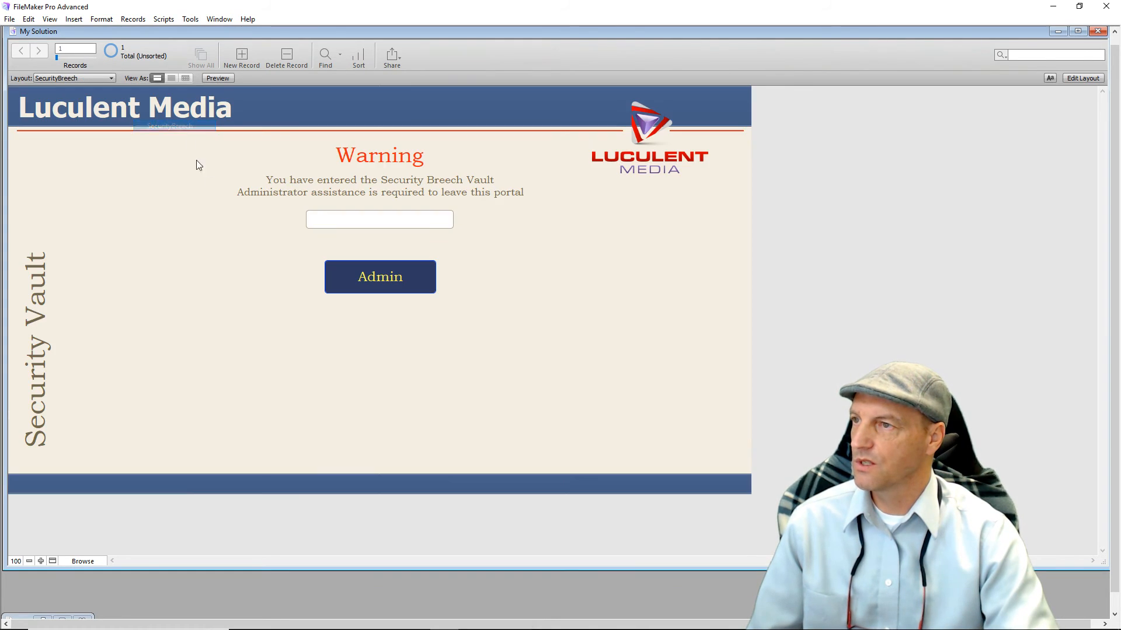
pyautogui.click(369, 223)
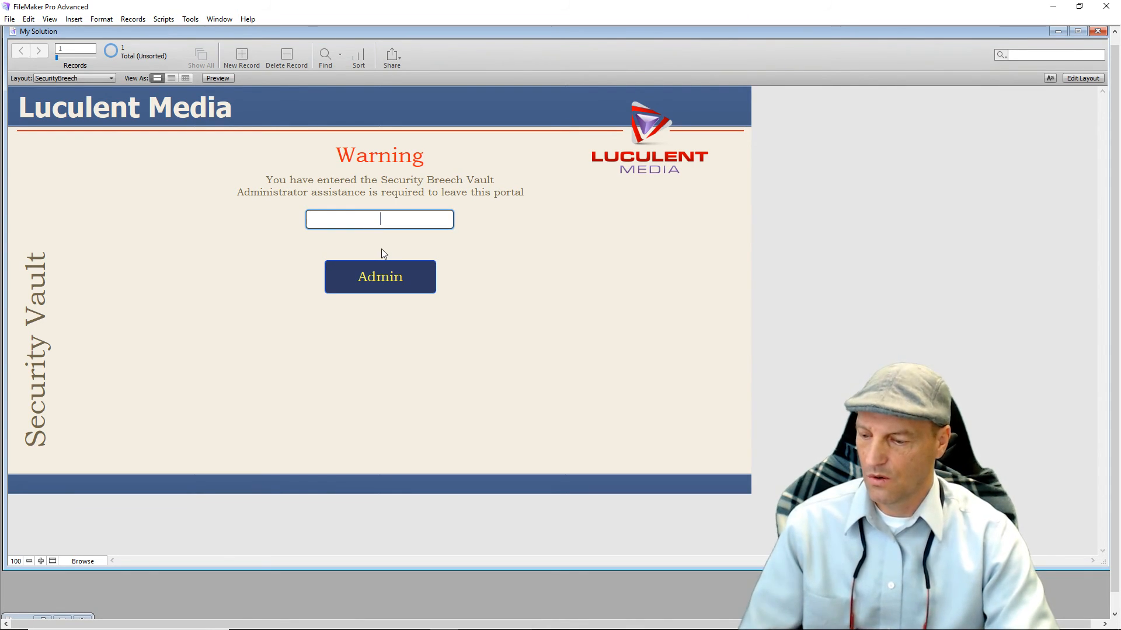
pyautogui.write('test')
pyautogui.click(377, 282)
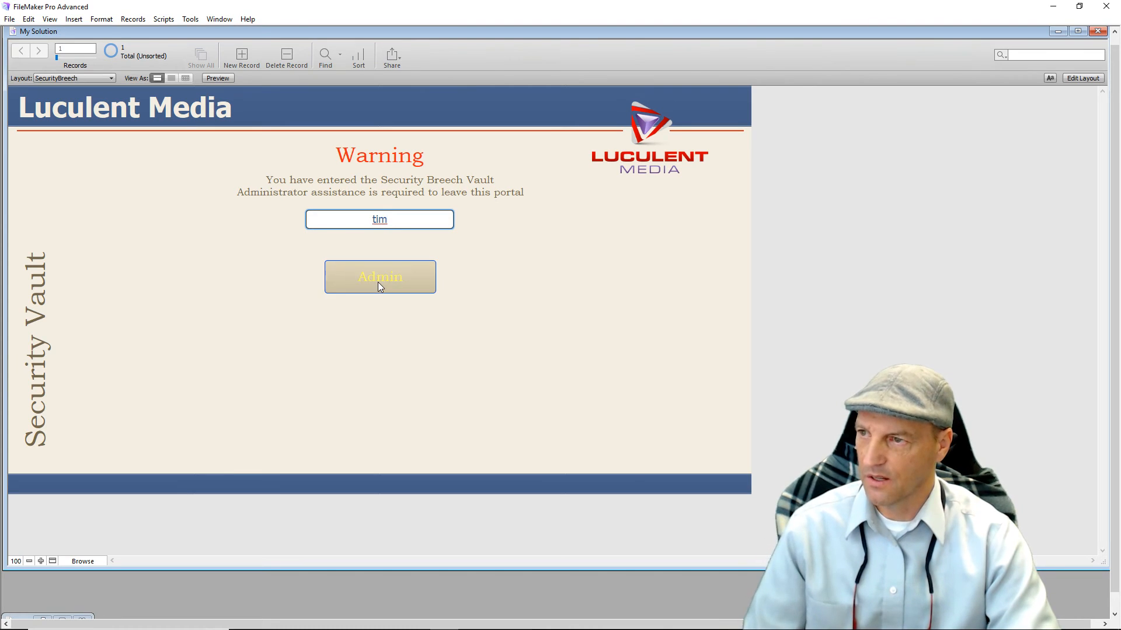
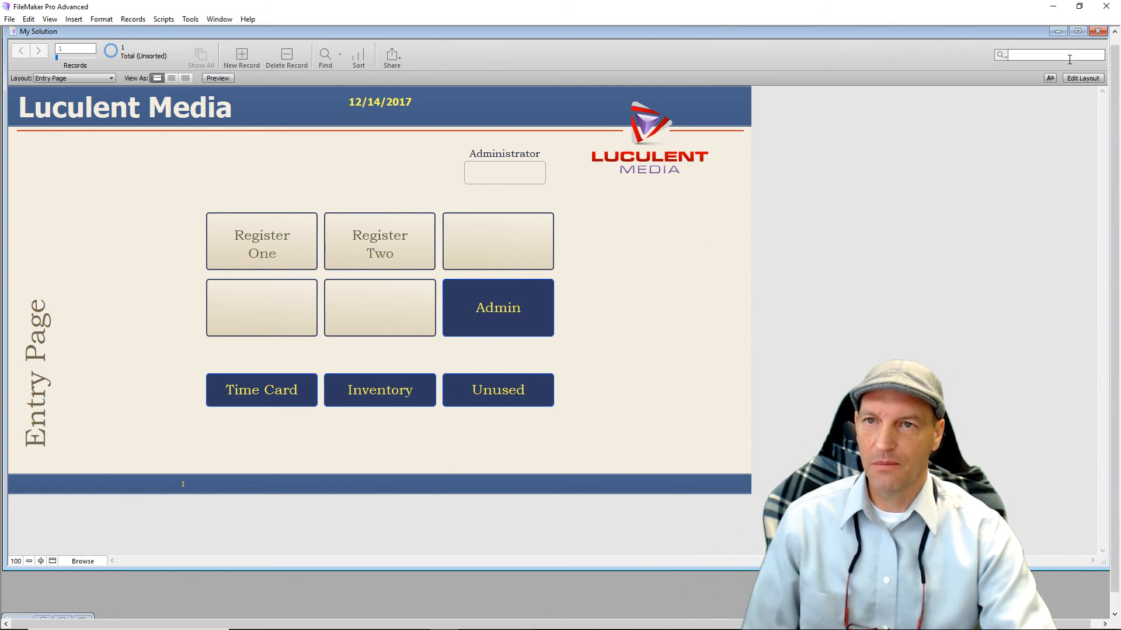
# In Layout mode, review the Admin Access script assigned to the Entry Page's Admin button.
pyautogui.click(1077, 79)
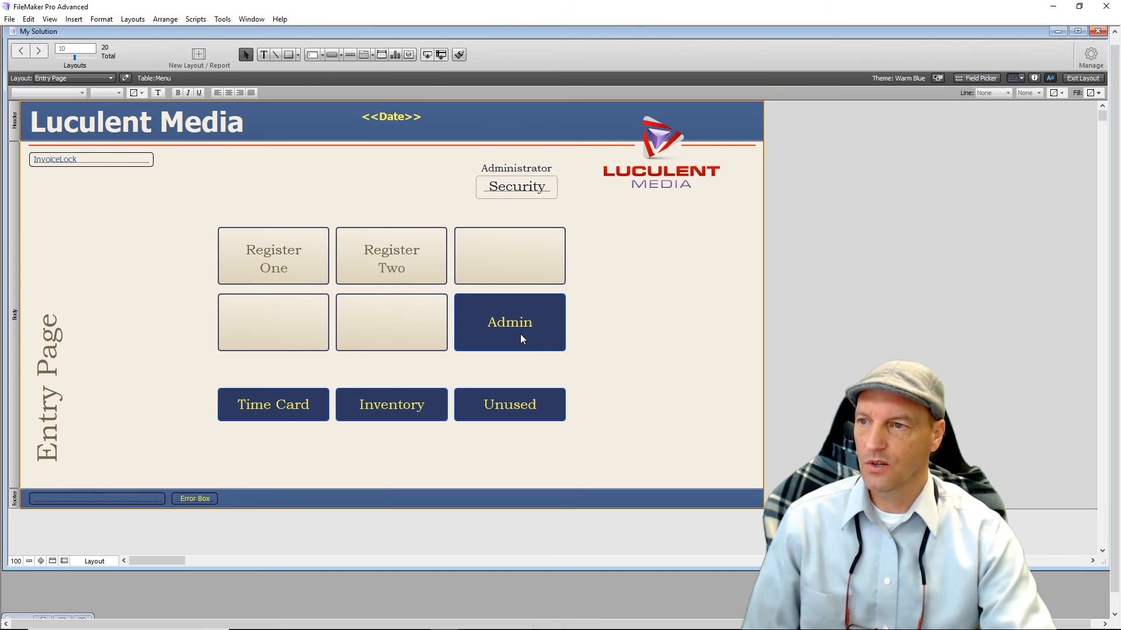
pyautogui.click(521, 336)
pyautogui.doubleClick(520, 334)
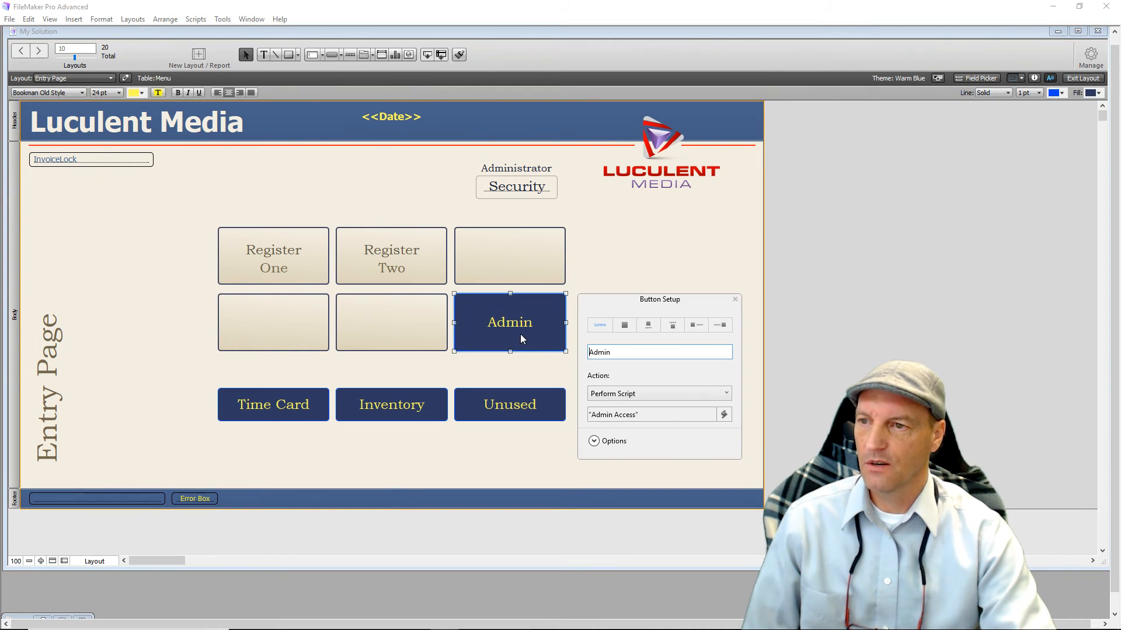
pyautogui.click(618, 416)
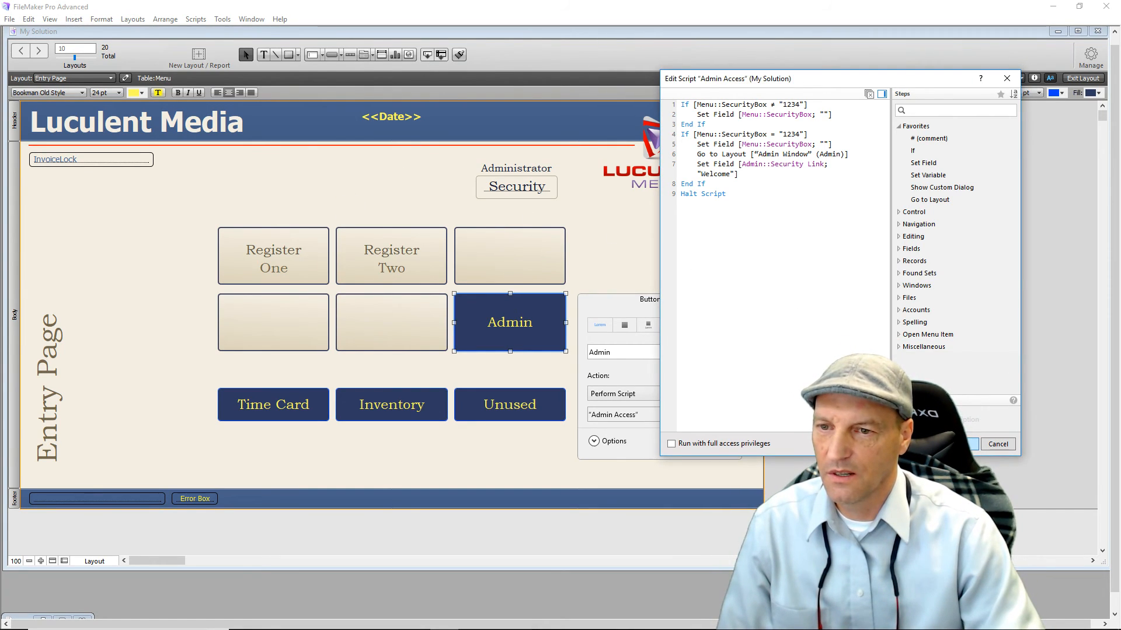
pyautogui.click(960, 444)
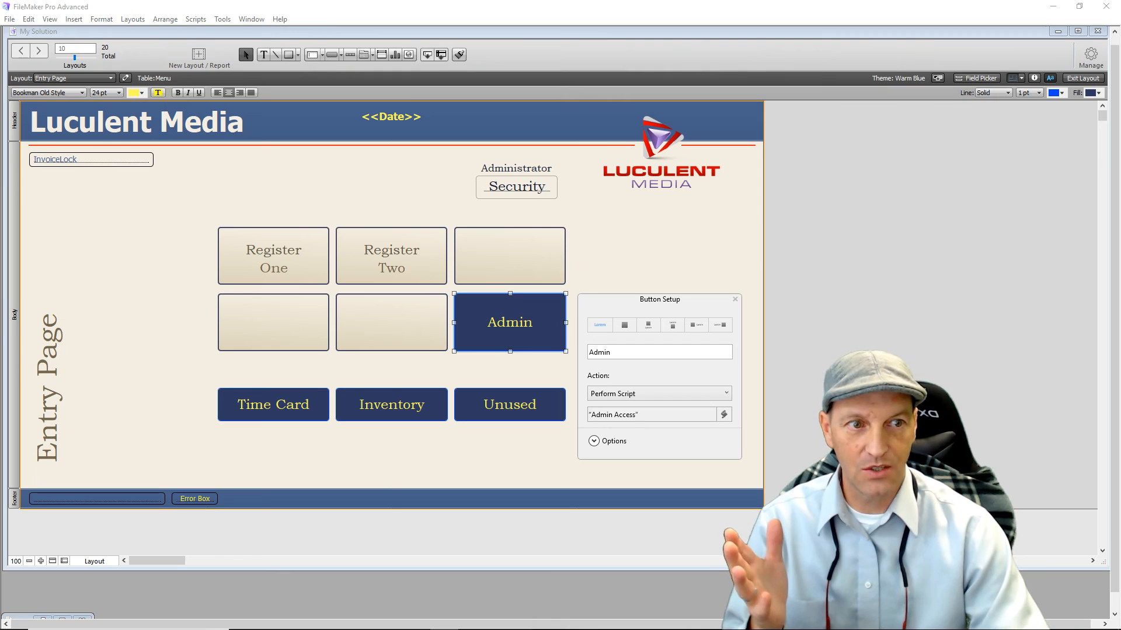
pyautogui.click(734, 301)
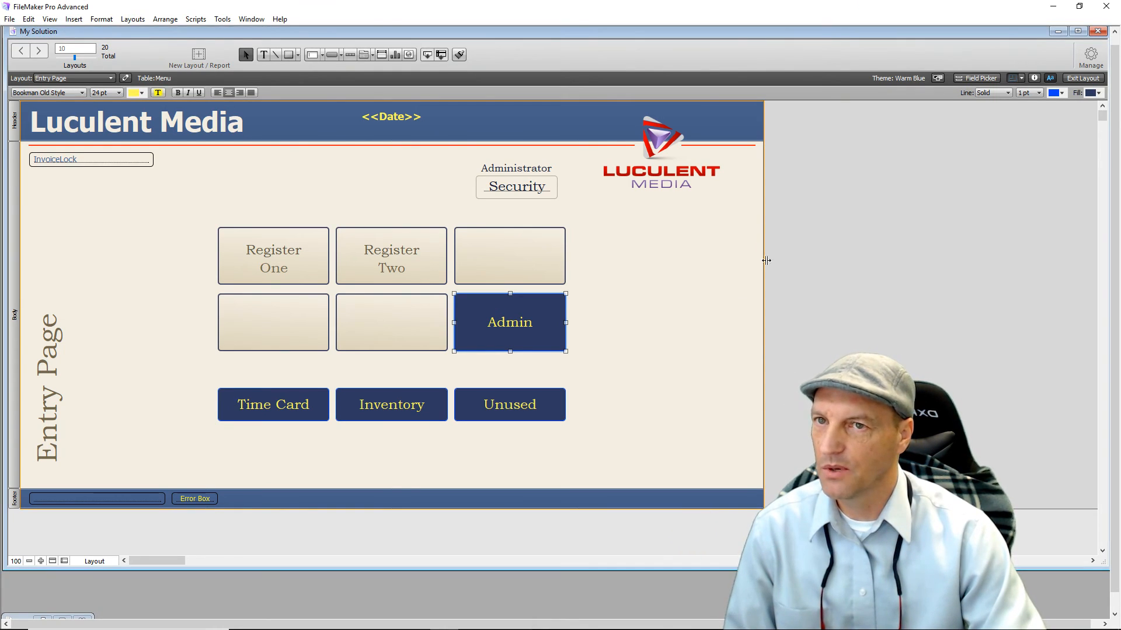
# In Manage Layouts, hide Security Breech from menus and collapse the other layout folders.
pyautogui.click(1097, 59)
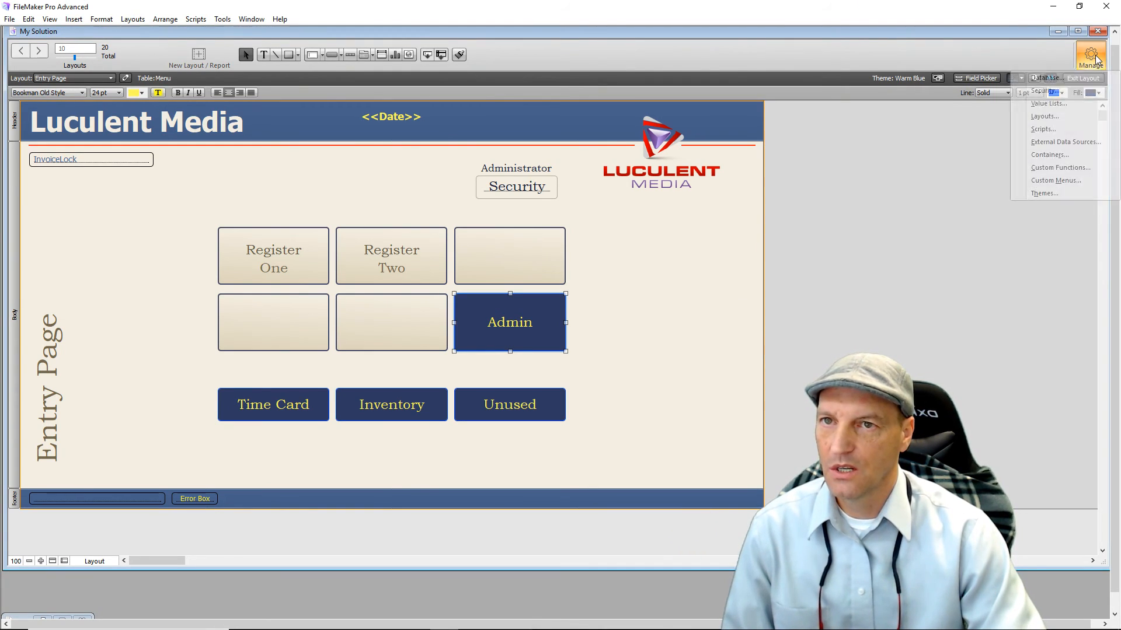
pyautogui.click(1043, 116)
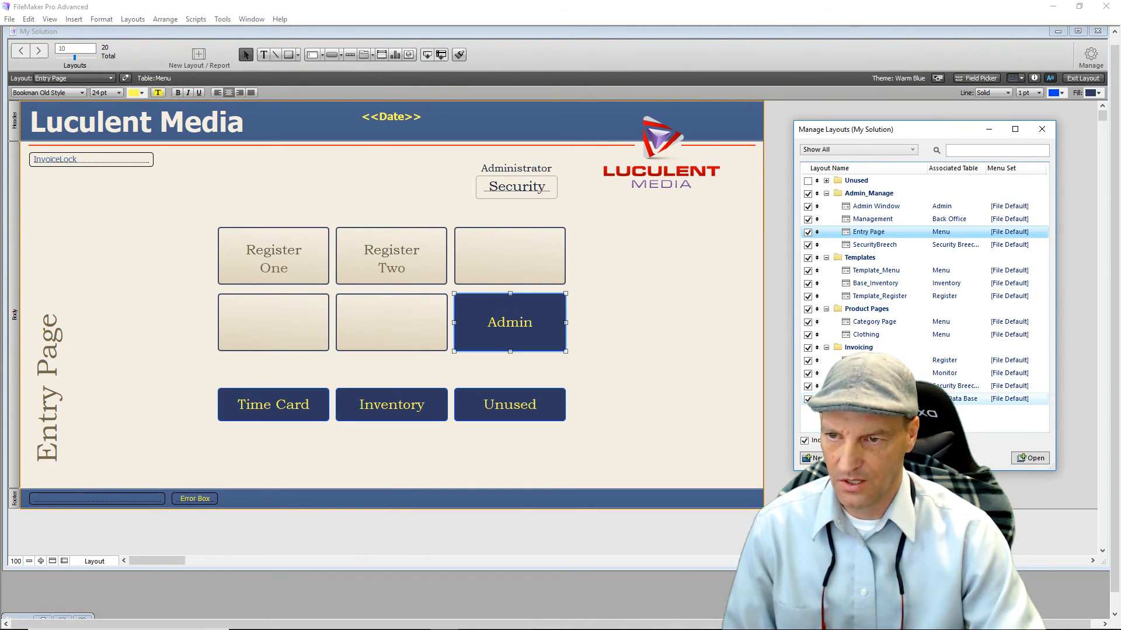
pyautogui.click(808, 386)
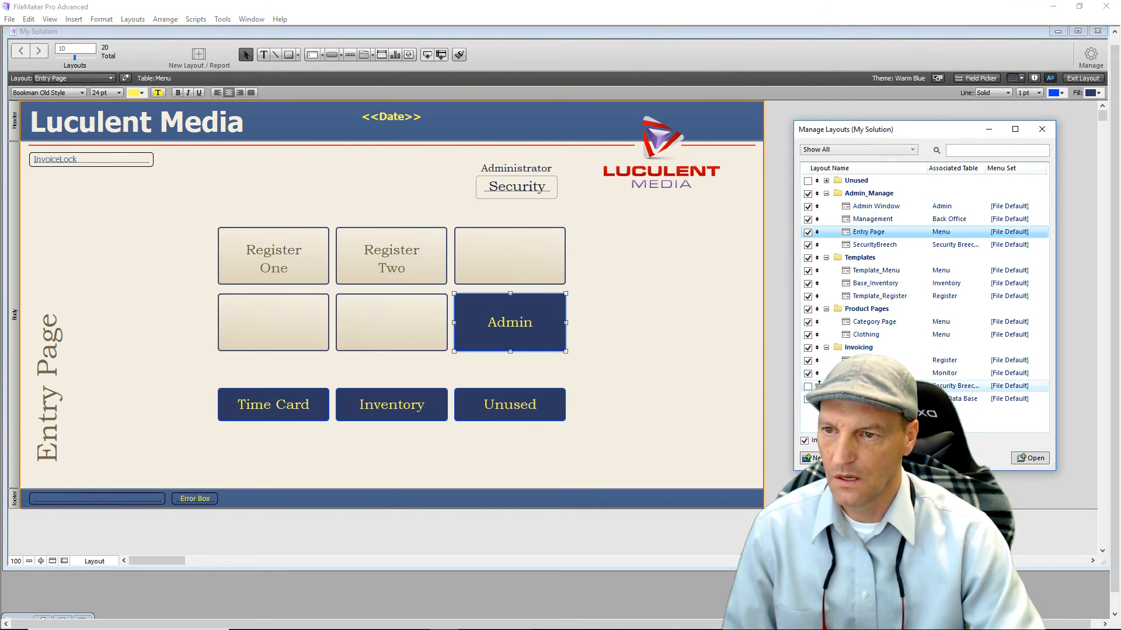
pyautogui.moveTo(816, 386)
pyautogui.mouseDown()
pyautogui.moveTo(824, 322)
pyautogui.moveTo(823, 379)
pyautogui.mouseUp()
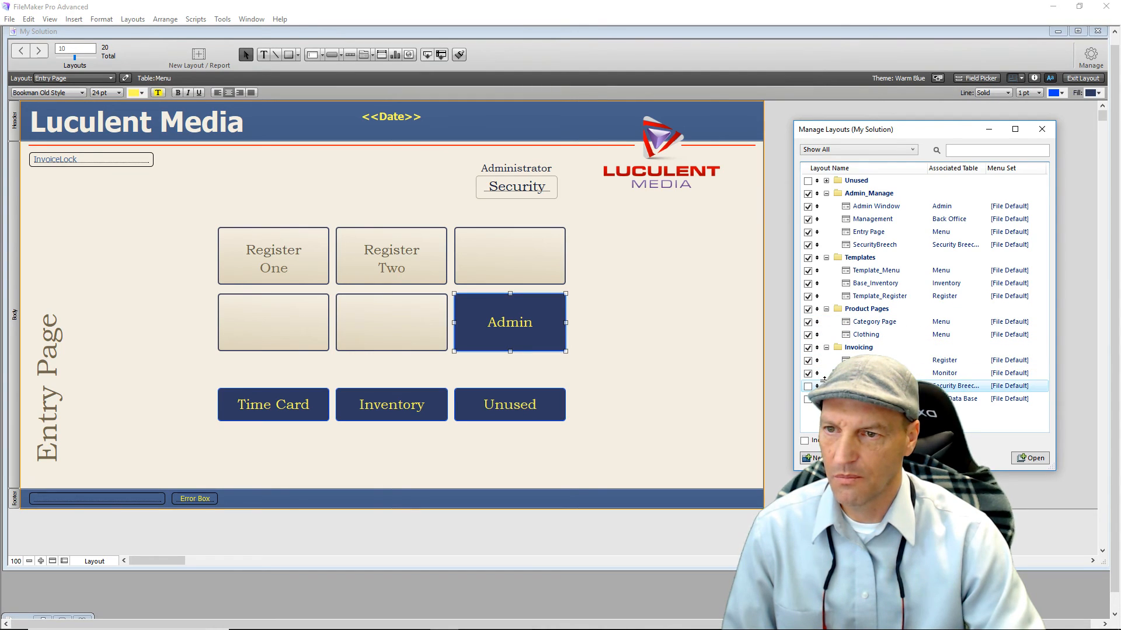
pyautogui.click(827, 182)
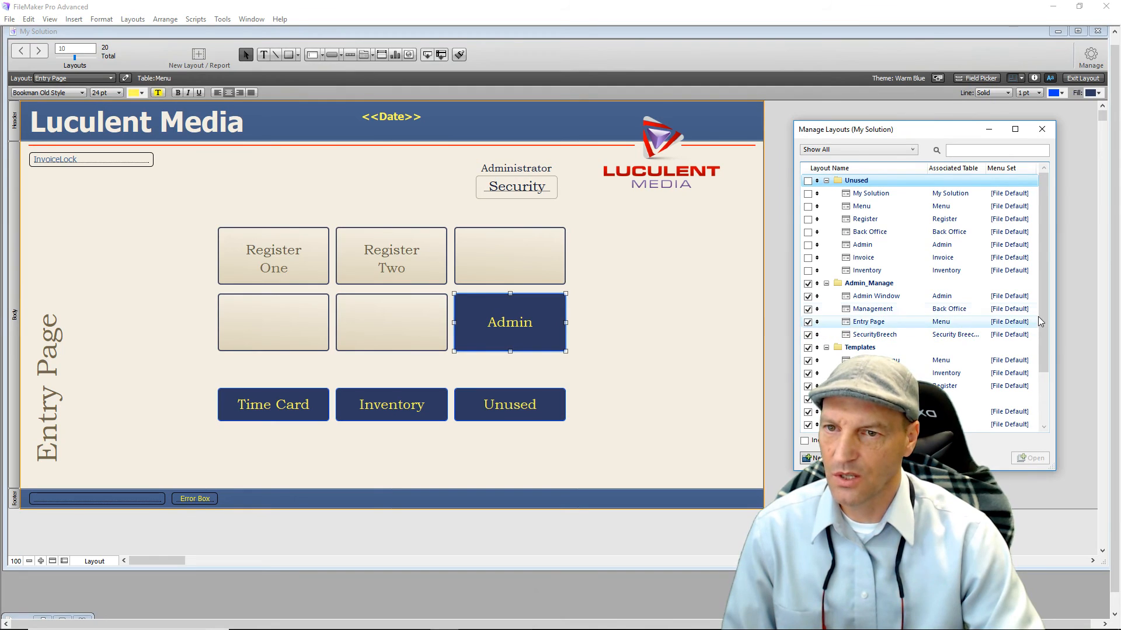
pyautogui.click(826, 284)
pyautogui.click(827, 297)
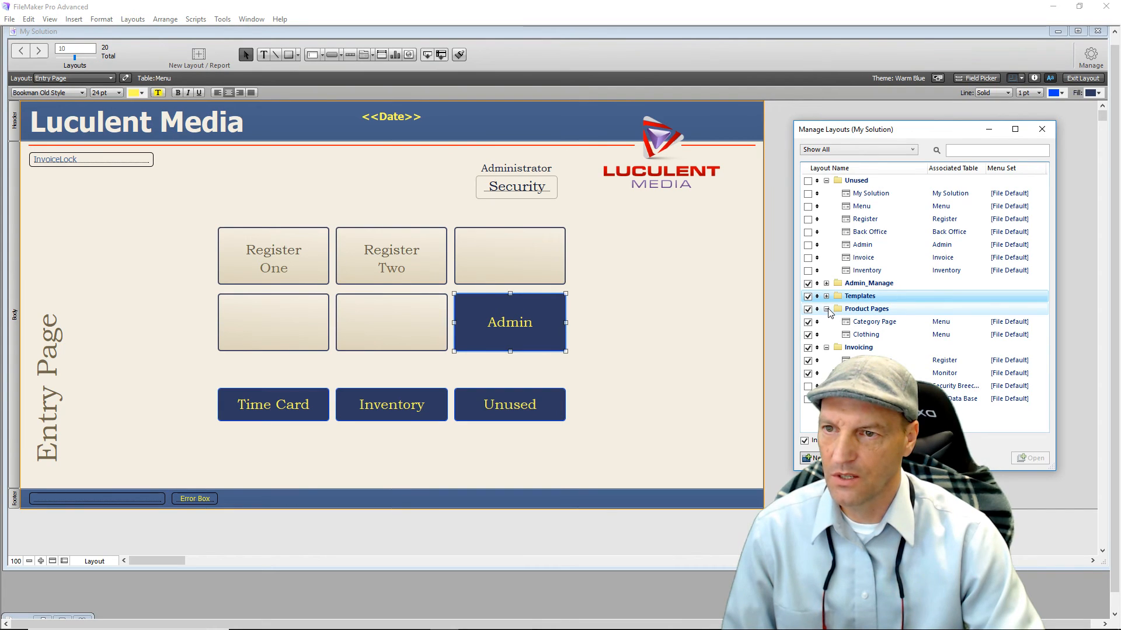
pyautogui.click(826, 309)
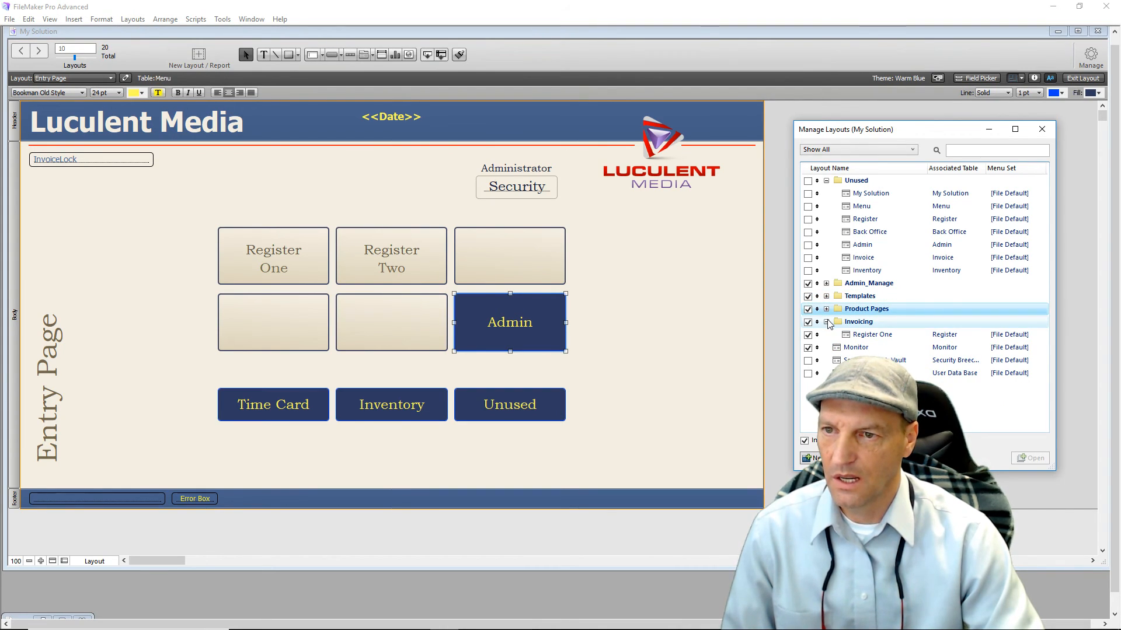
pyautogui.click(826, 323)
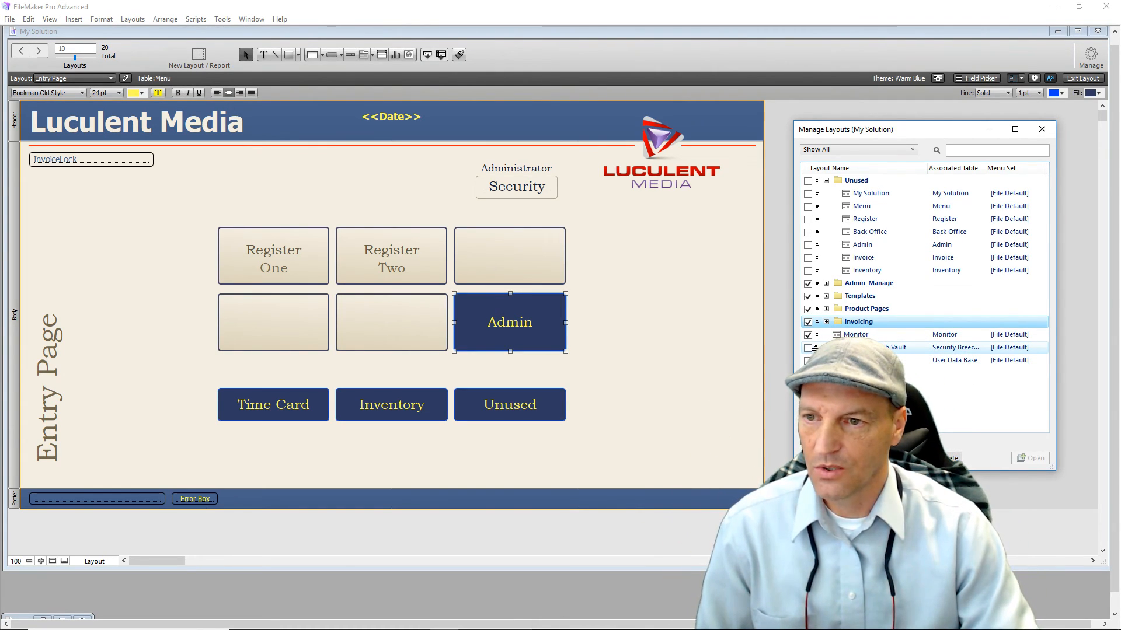
# Move Security Breech Vault, User Data Base and Monitor into the Unused folder.
pyautogui.moveTo(816, 348); pyautogui.dragTo(824, 206)
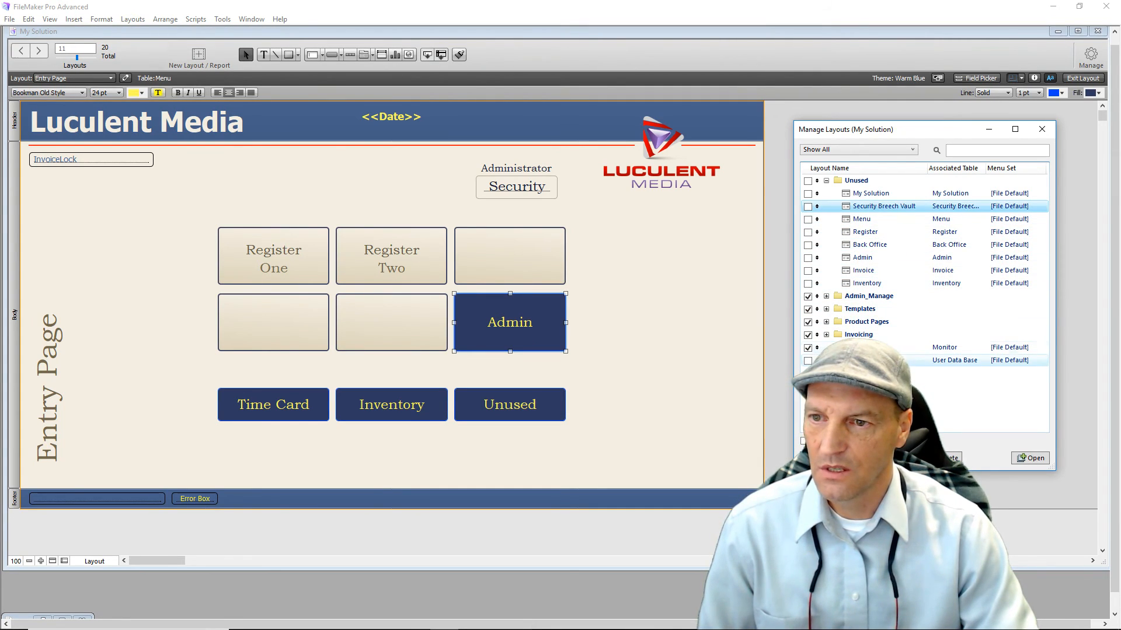
pyautogui.moveTo(817, 360); pyautogui.dragTo(825, 218)
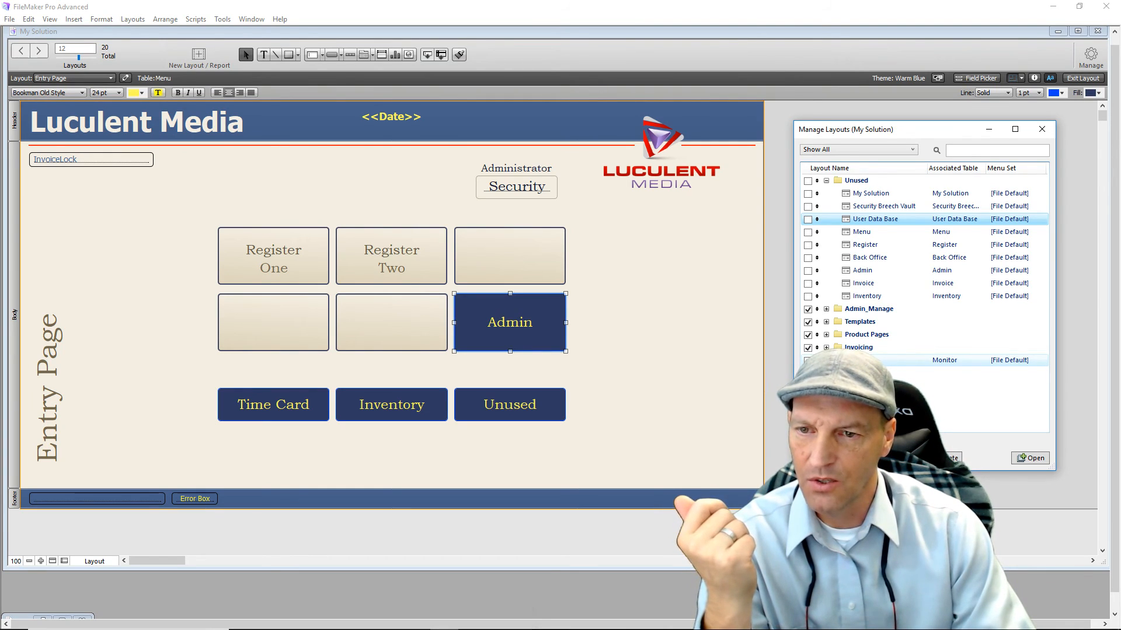
pyautogui.click(874, 361)
pyautogui.click(1034, 459)
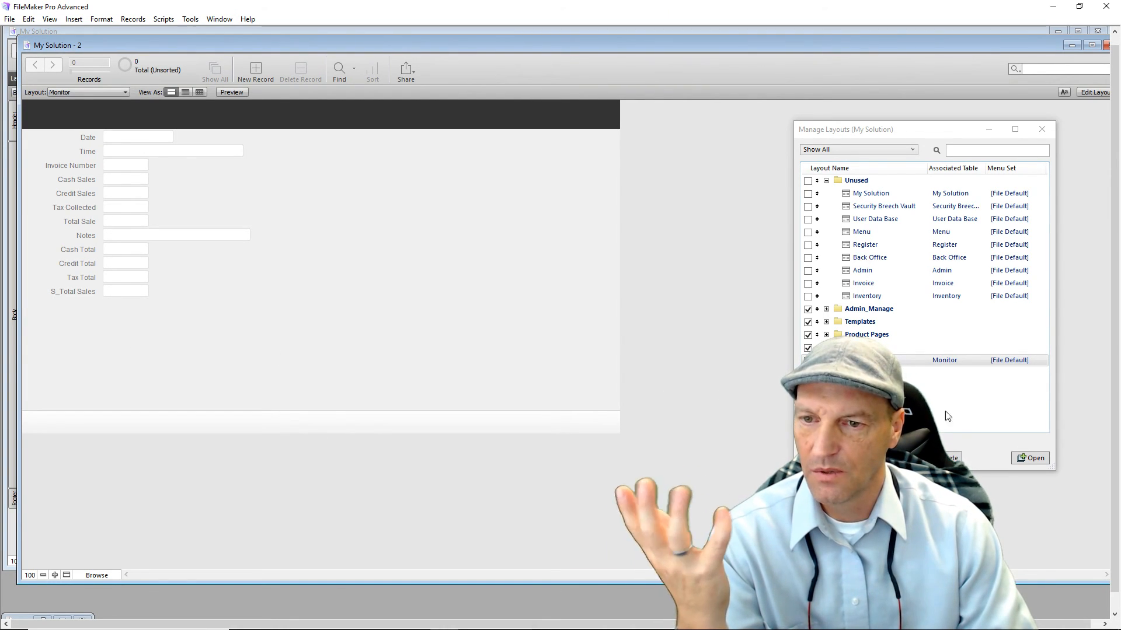
pyautogui.moveTo(999, 46); pyautogui.dragTo(969, 48)
pyautogui.click(1080, 47)
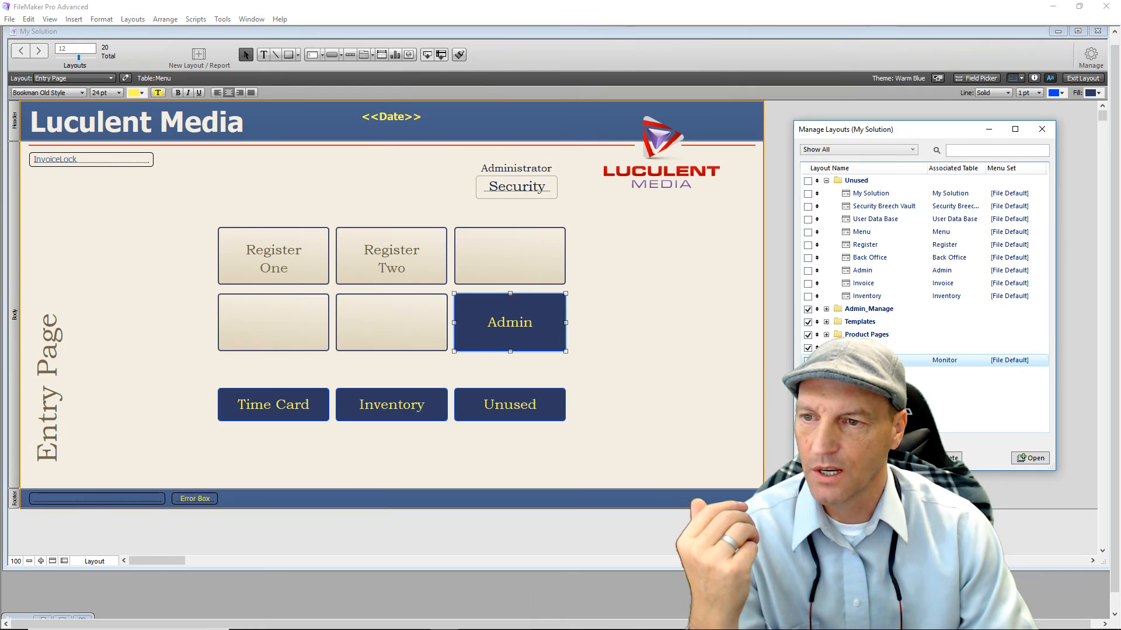
pyautogui.moveTo(817, 361); pyautogui.dragTo(830, 255)
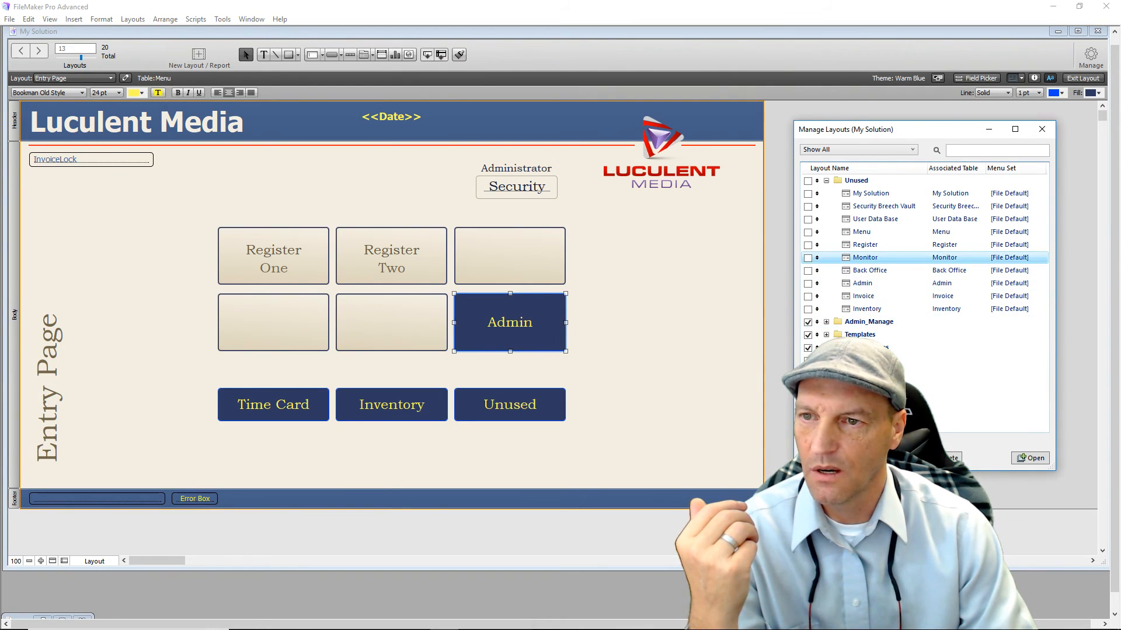
pyautogui.click(840, 391)
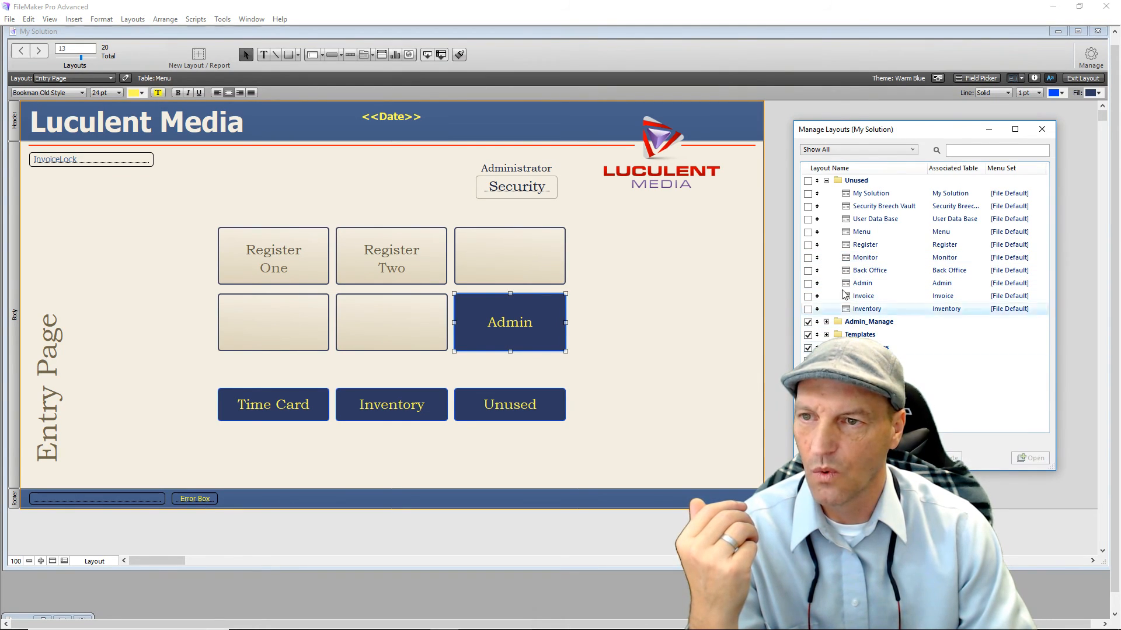
pyautogui.click(826, 181)
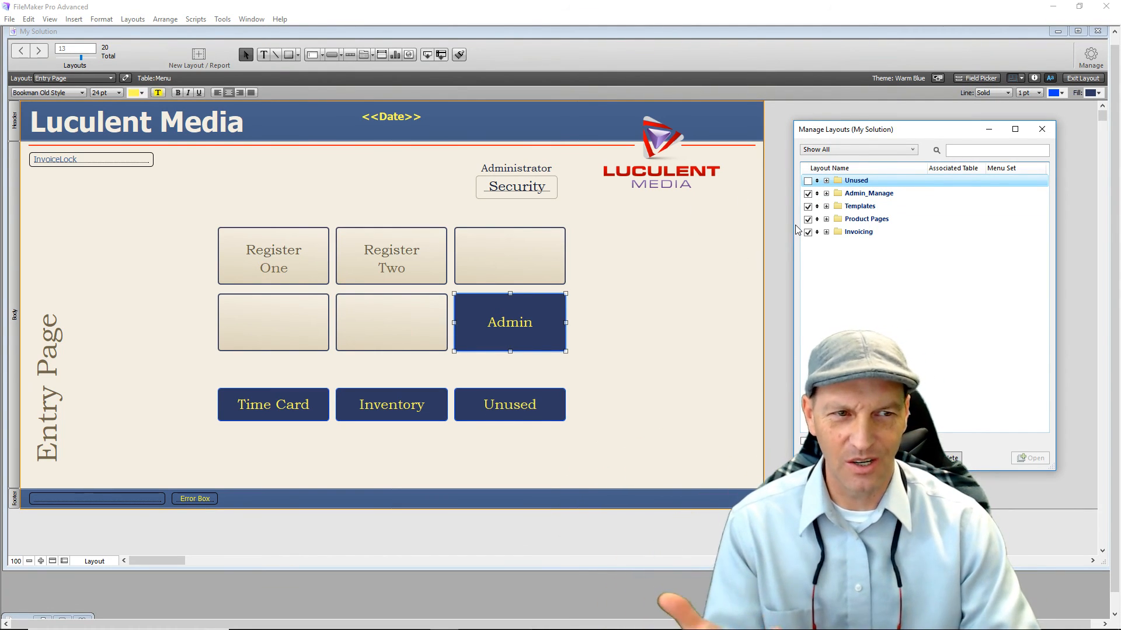
pyautogui.click(930, 312)
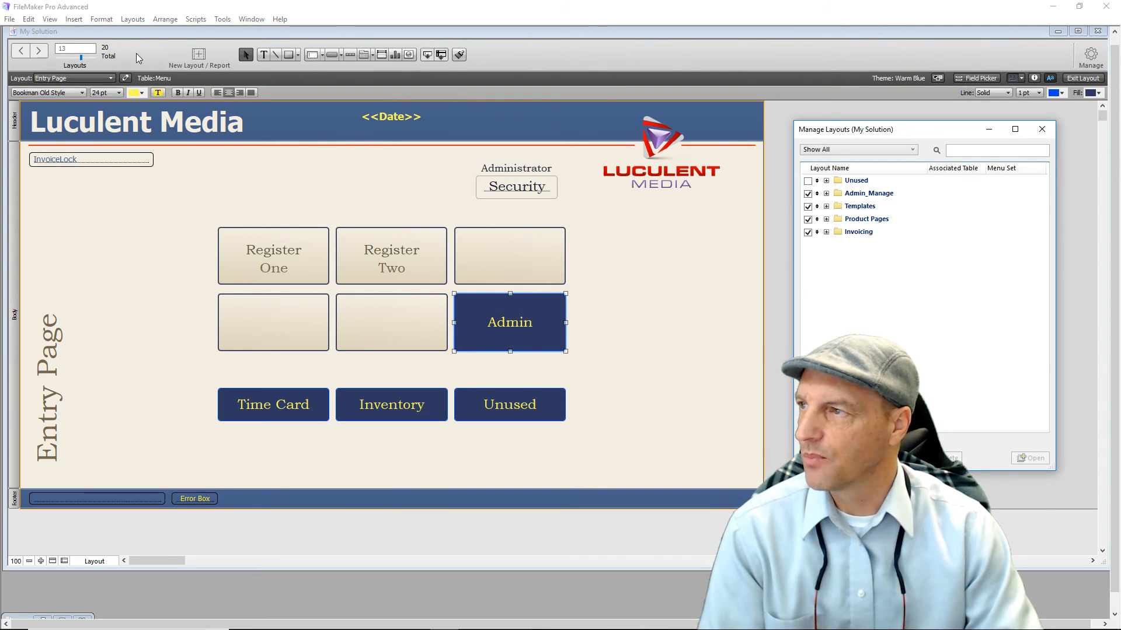
pyautogui.click(1042, 129)
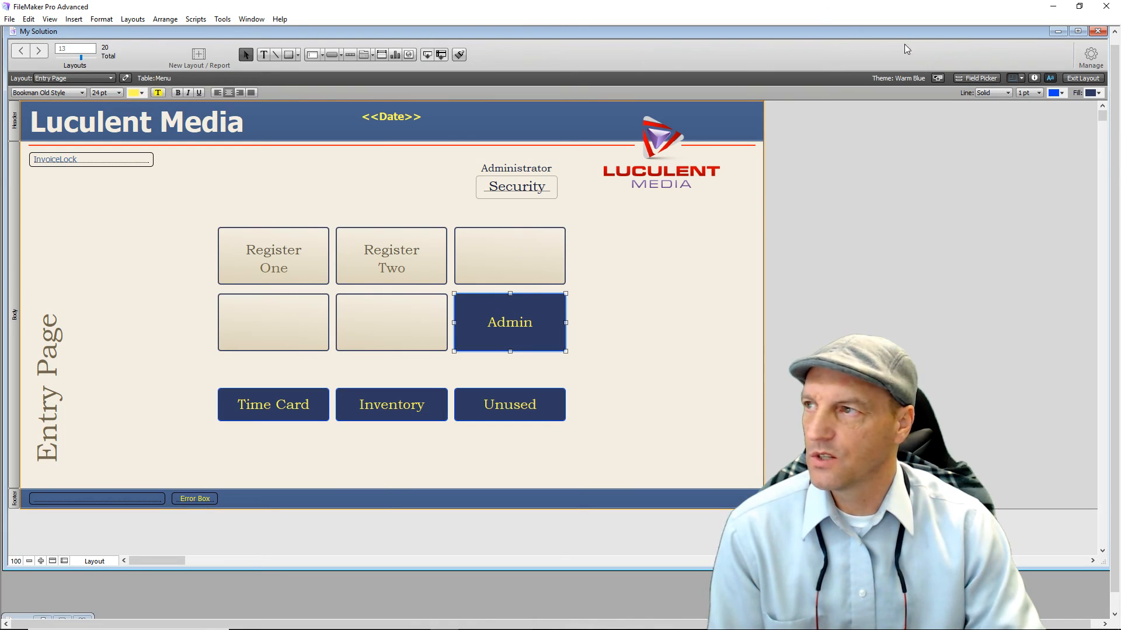
# Create a Computer List layout named 'User Info' based on the User Data Base table.
pyautogui.click(134, 21)
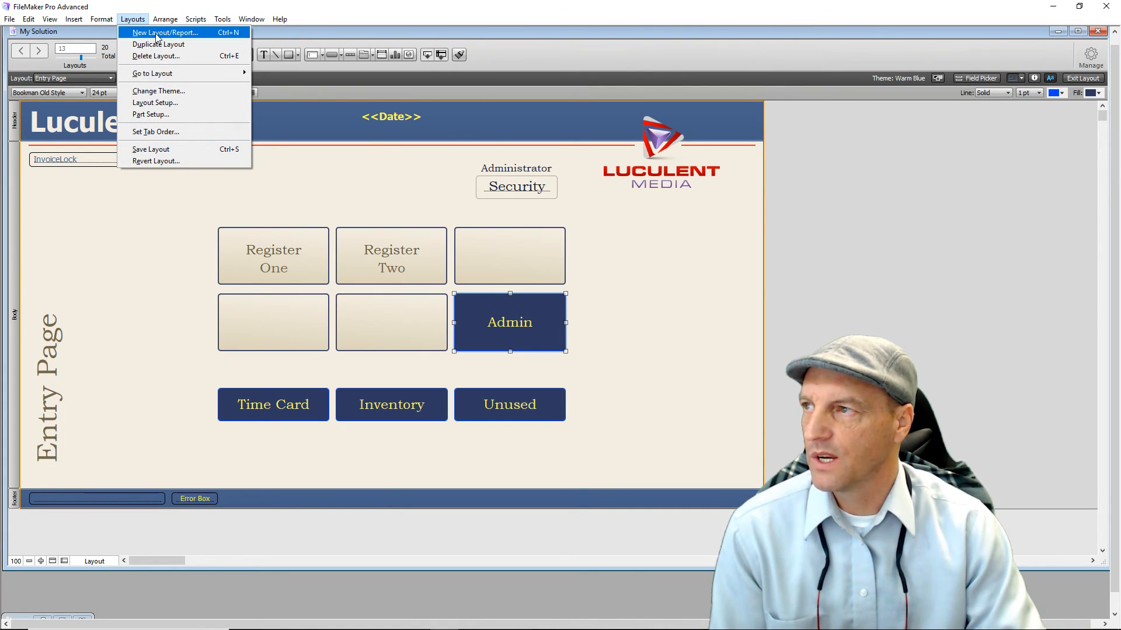
pyautogui.click(157, 33)
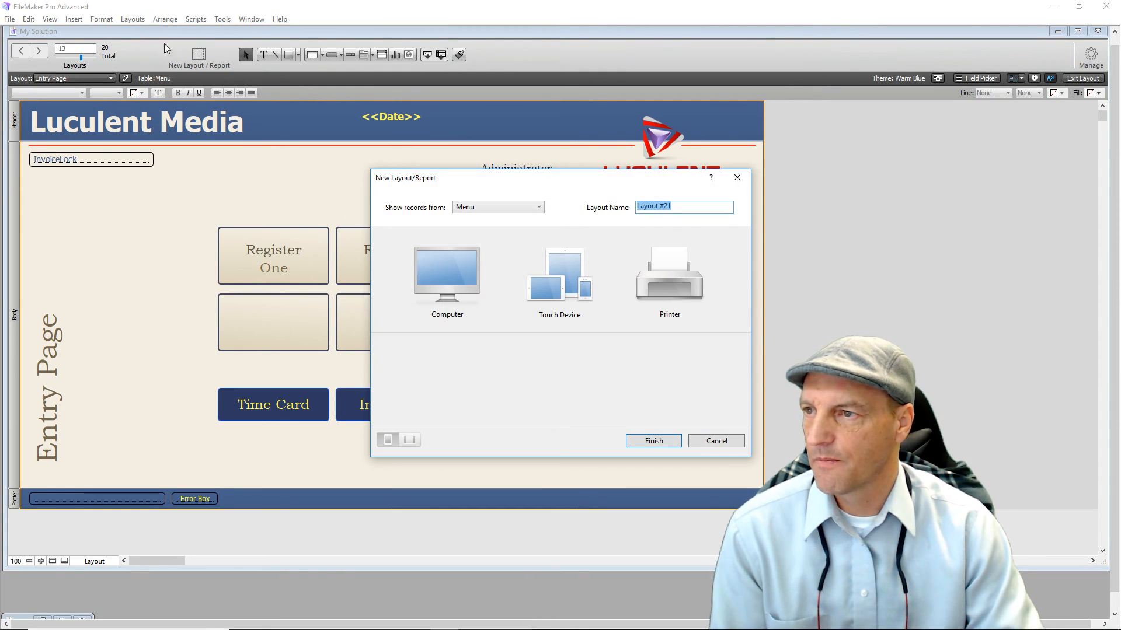
pyautogui.click(538, 207)
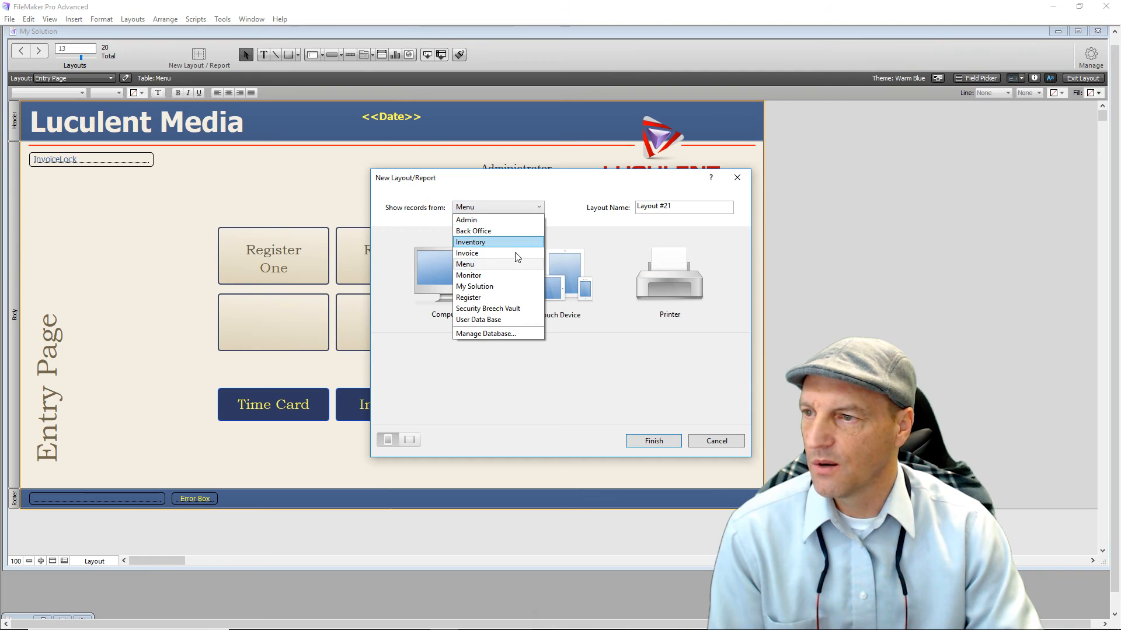
pyautogui.click(499, 321)
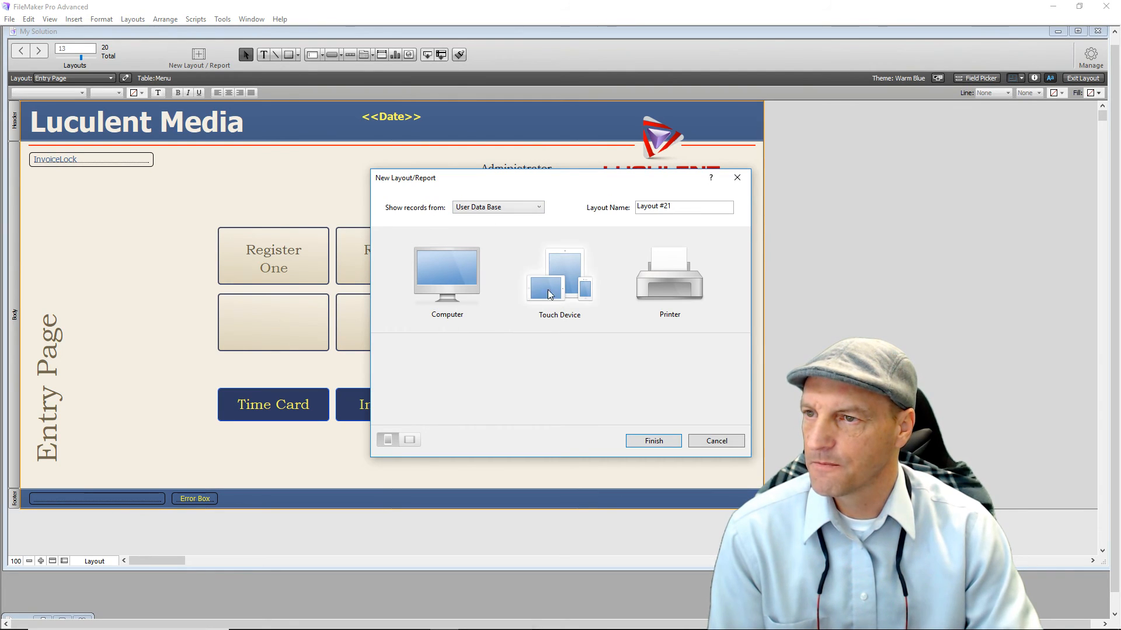
pyautogui.doubleClick(667, 206)
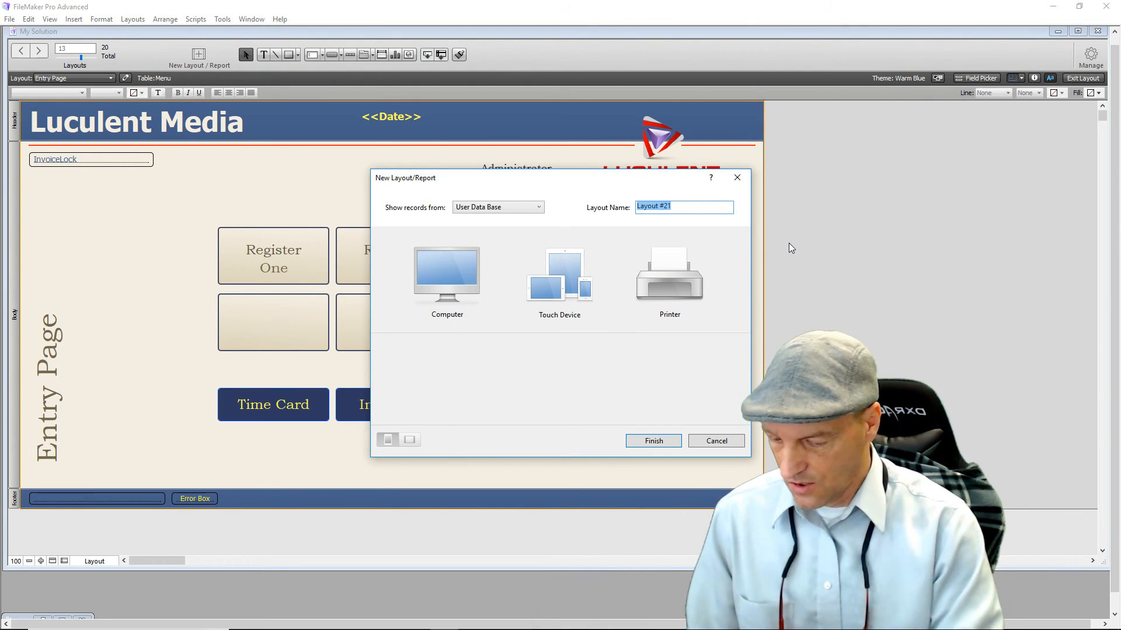
pyautogui.write('User ')
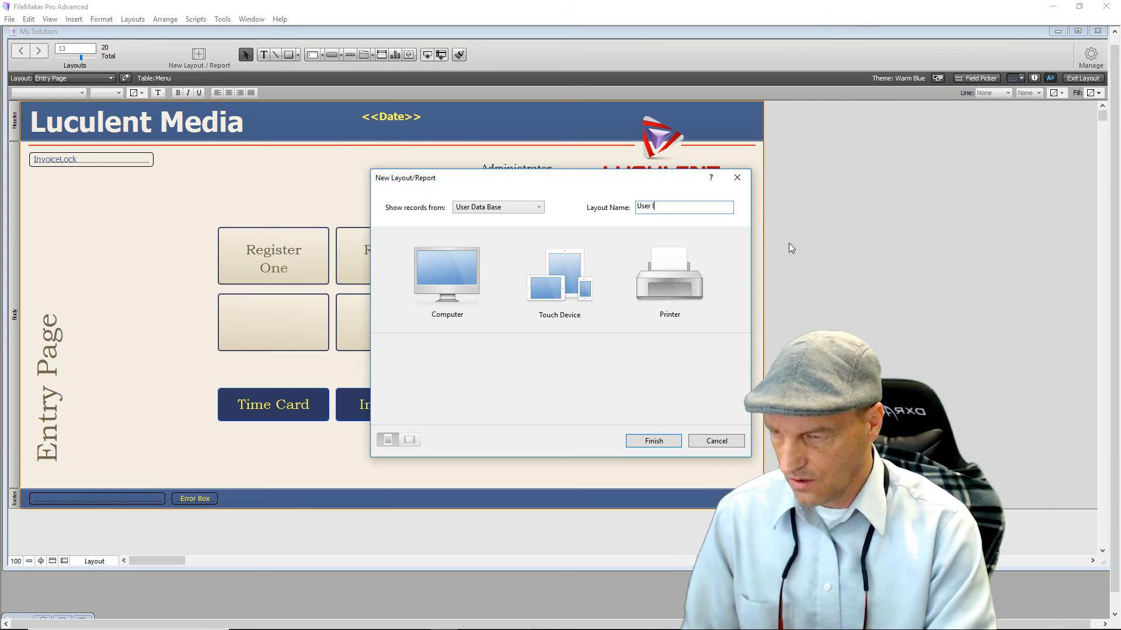
pyautogui.write('Info')
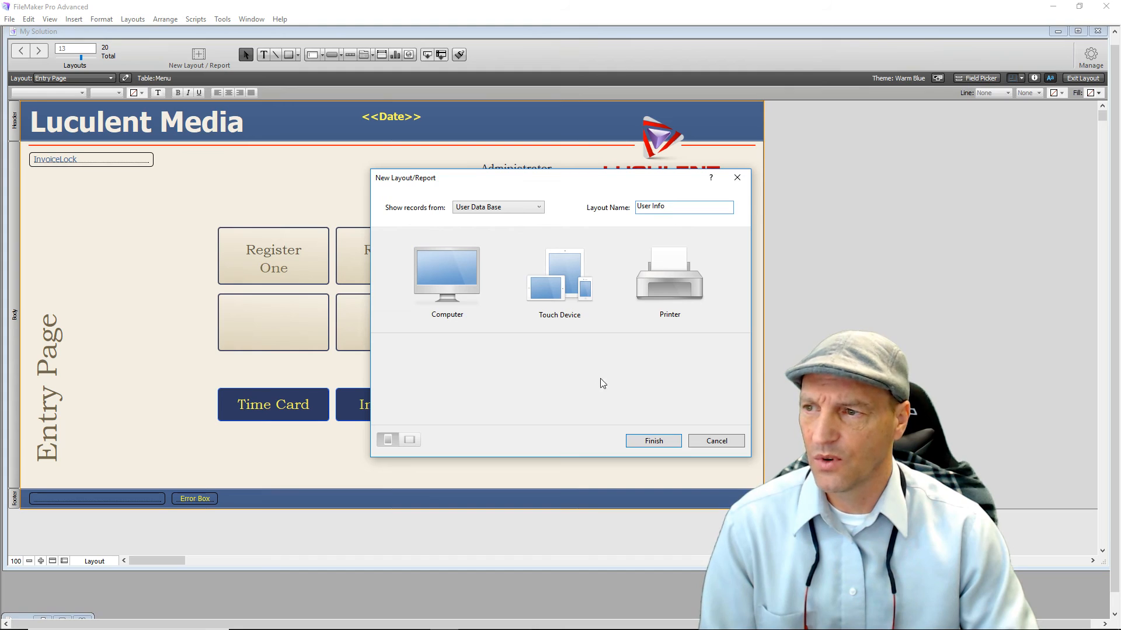
pyautogui.click(452, 273)
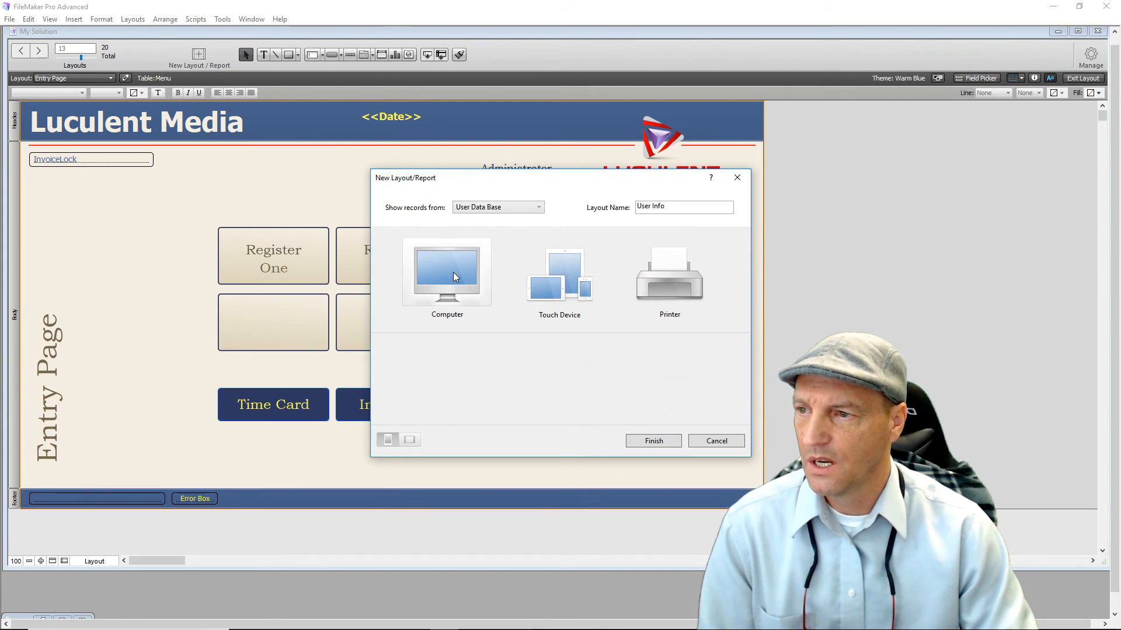
pyautogui.click(520, 373)
pyautogui.click(644, 443)
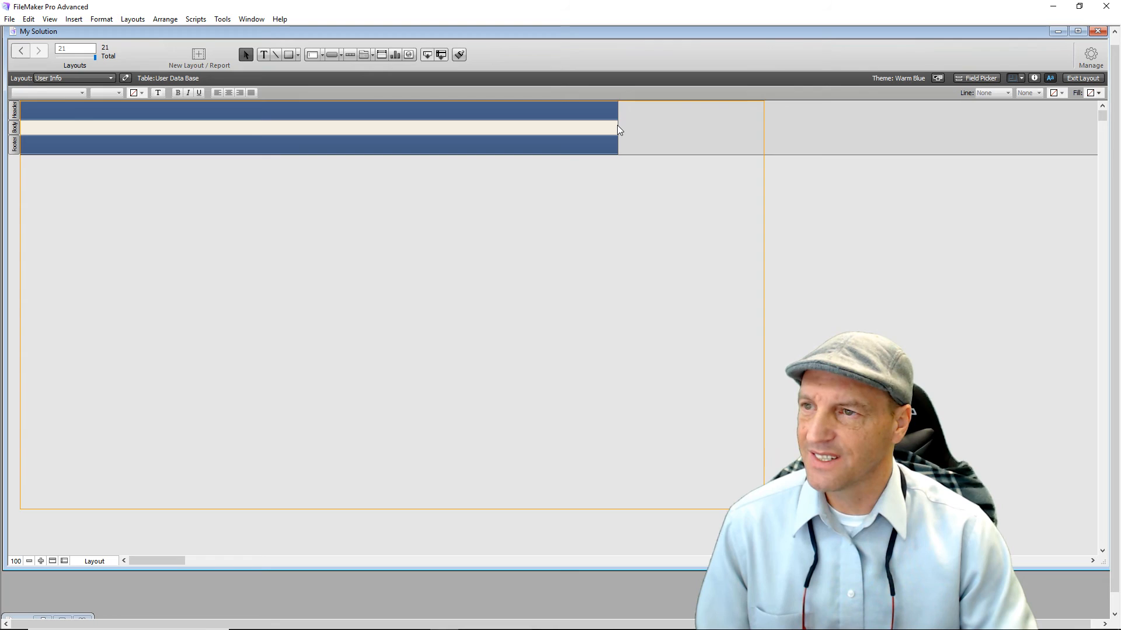
# Widen the User Info layout parts to the right and make the header band taller.
pyautogui.moveTo(617, 126); pyautogui.dragTo(764, 133)
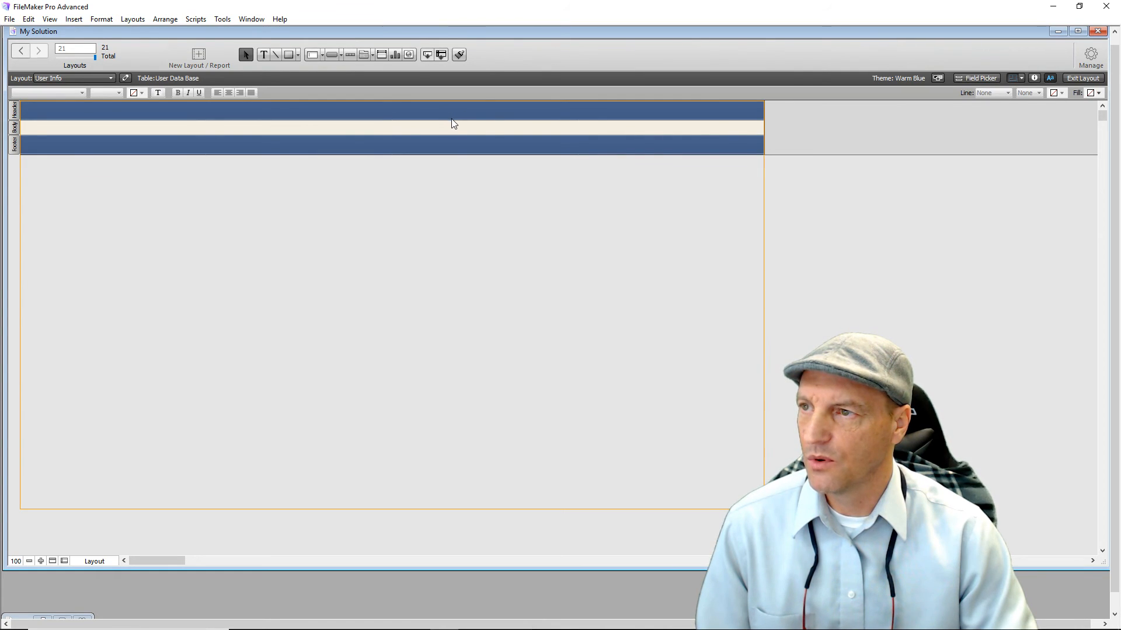
pyautogui.moveTo(451, 119); pyautogui.dragTo(456, 152)
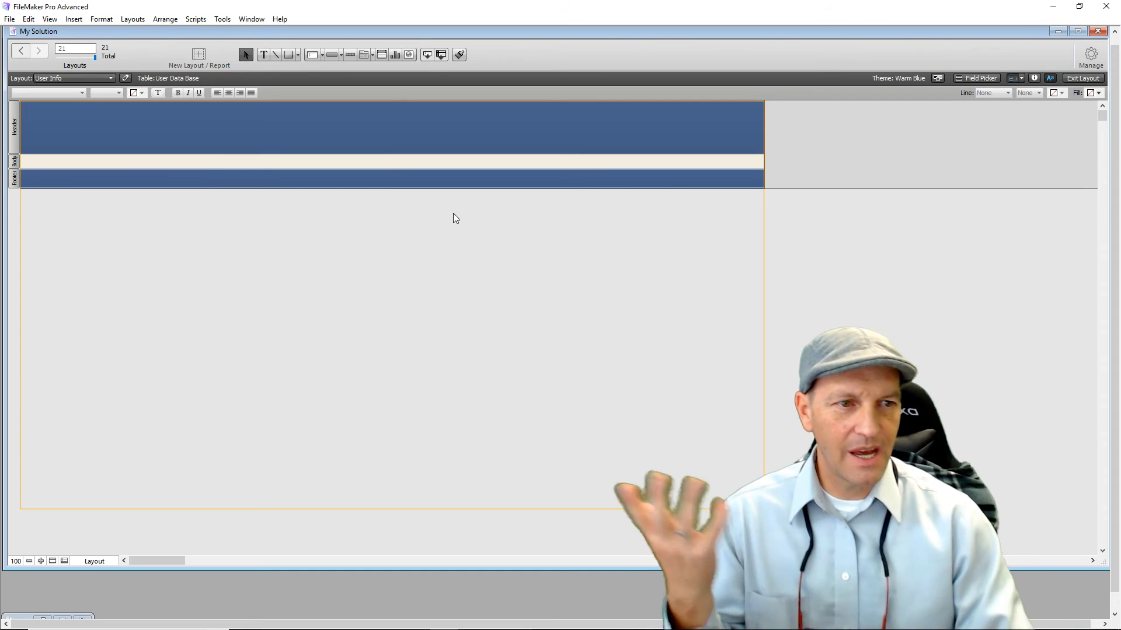
# Place Passwords, First Name and Last Name in the body row, narrowing both name fields.
pyautogui.click(990, 81)
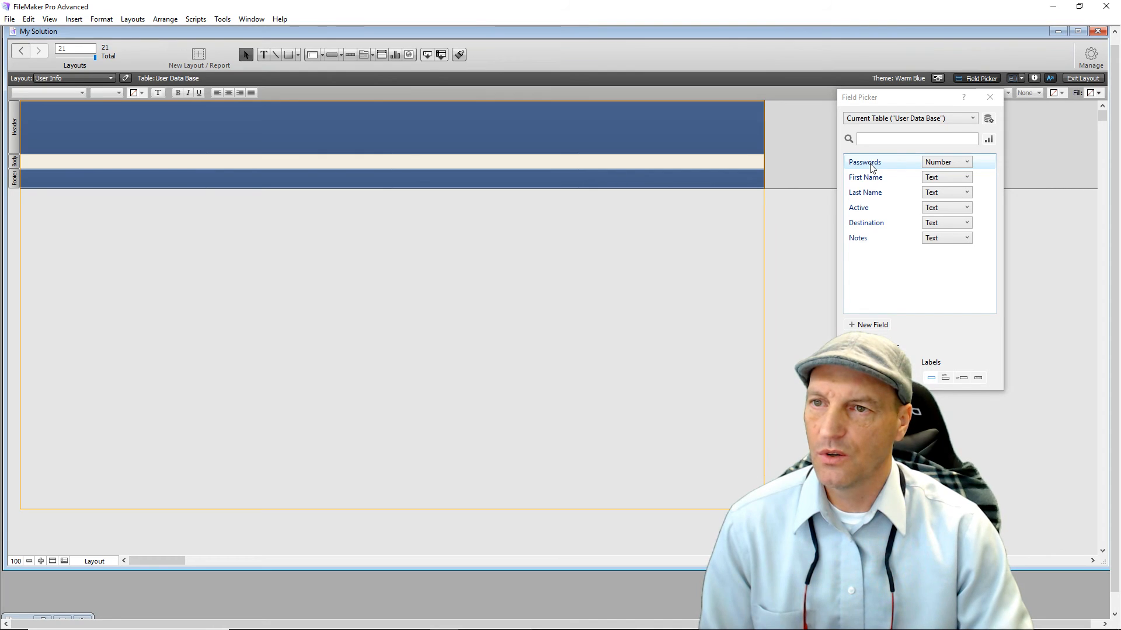
pyautogui.moveTo(872, 168); pyautogui.dragTo(25, 161)
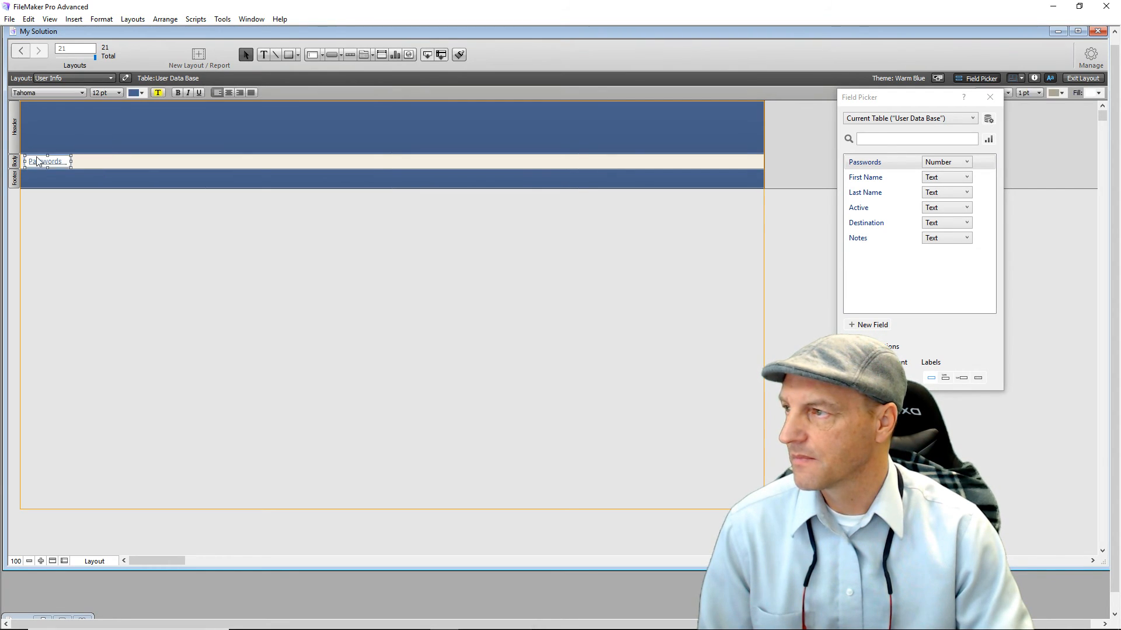
pyautogui.moveTo(876, 178); pyautogui.dragTo(74, 164)
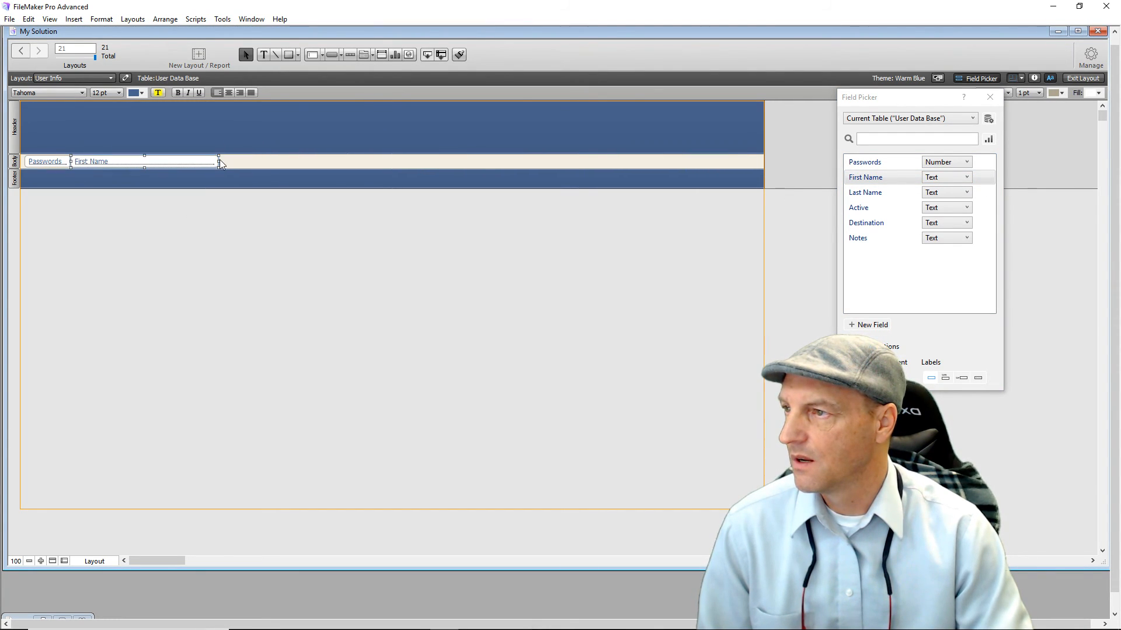
pyautogui.moveTo(219, 161); pyautogui.dragTo(149, 166)
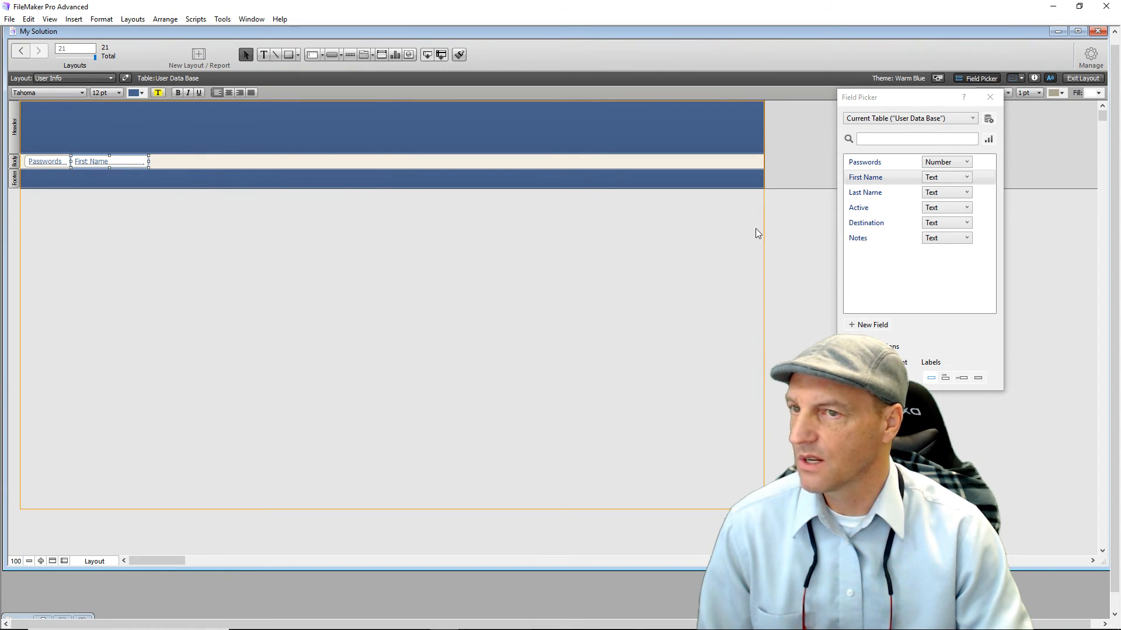
pyautogui.moveTo(878, 195); pyautogui.dragTo(150, 162)
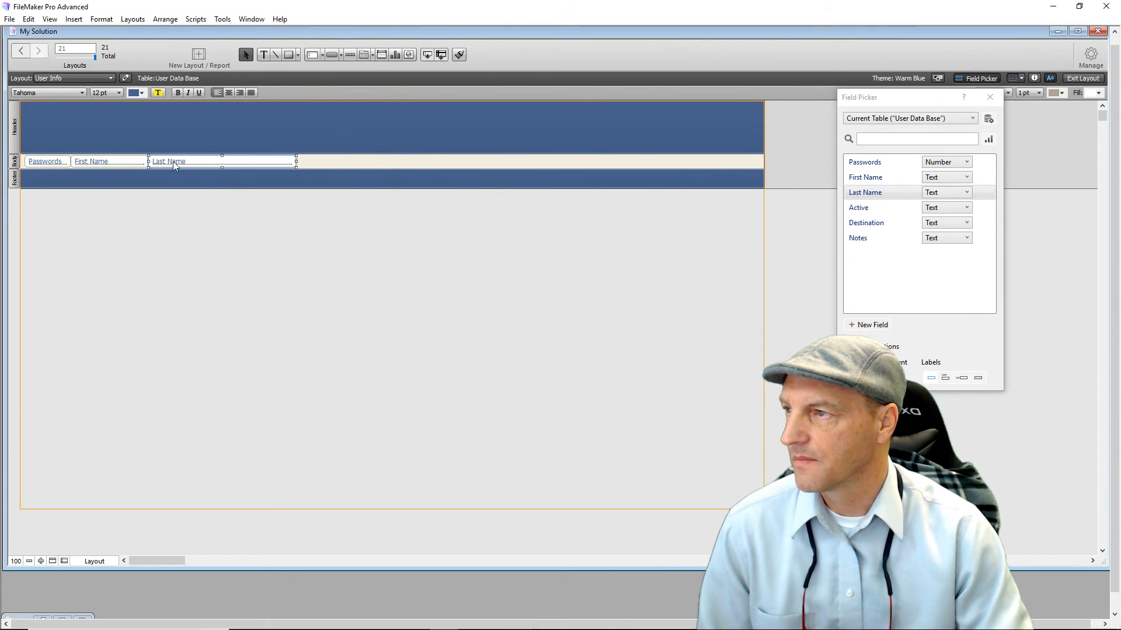
pyautogui.moveTo(297, 162); pyautogui.dragTo(232, 163)
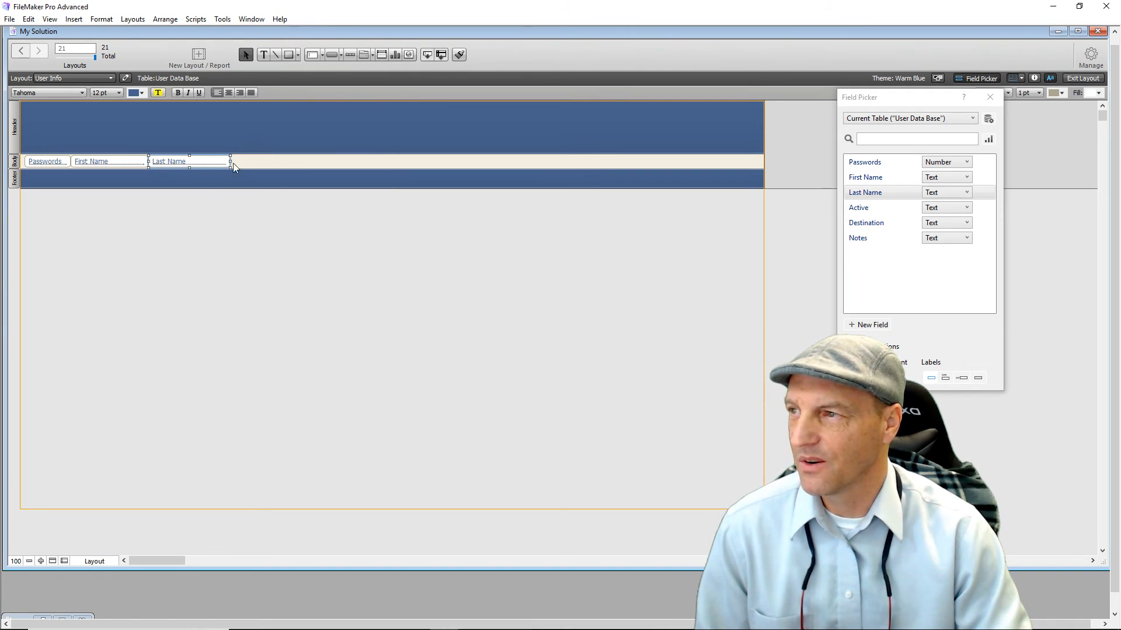
# Complete the row with the Destination, Notes and Active fields.
pyautogui.click(864, 209)
pyautogui.moveTo(864, 209); pyautogui.dragTo(729, 161)
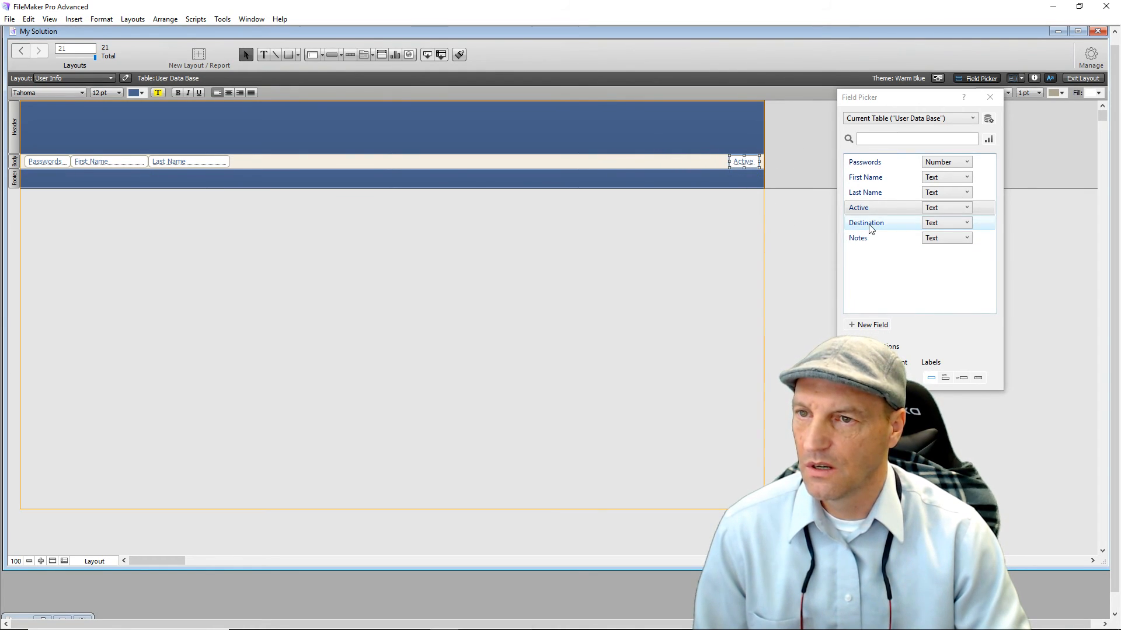
pyautogui.moveTo(869, 228); pyautogui.dragTo(402, 161)
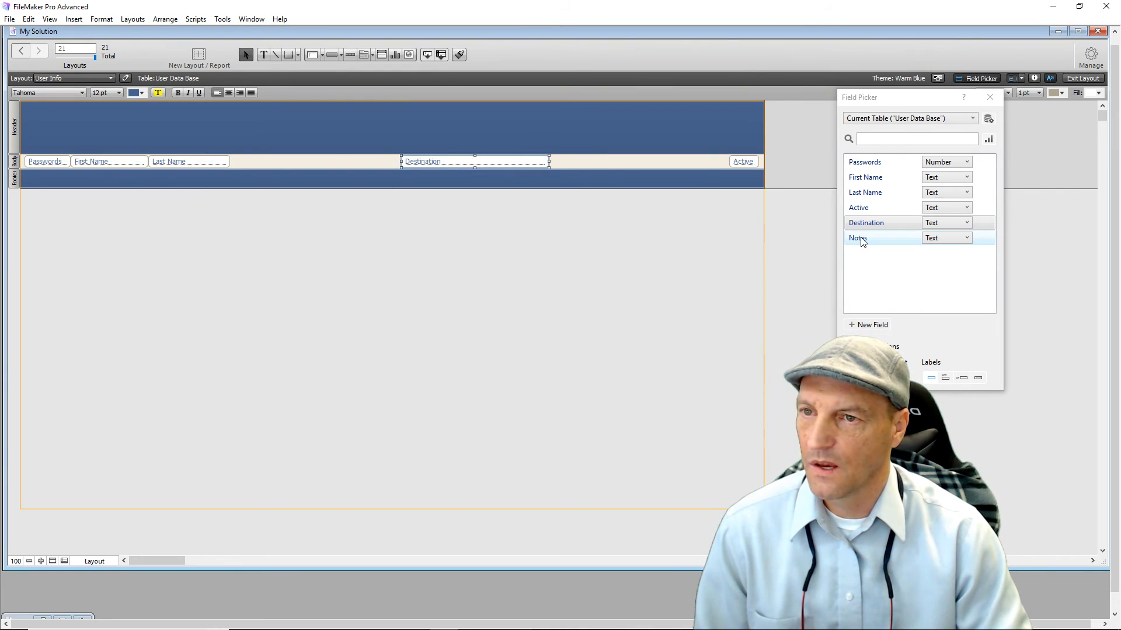
pyautogui.moveTo(856, 238); pyautogui.dragTo(581, 159)
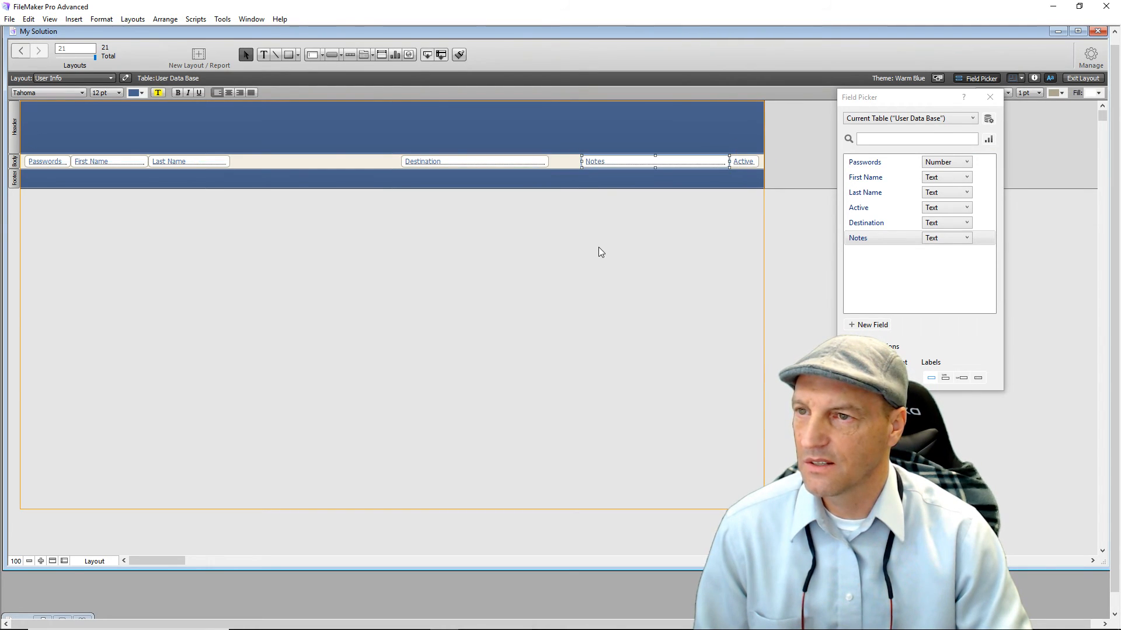
pyautogui.click(598, 247)
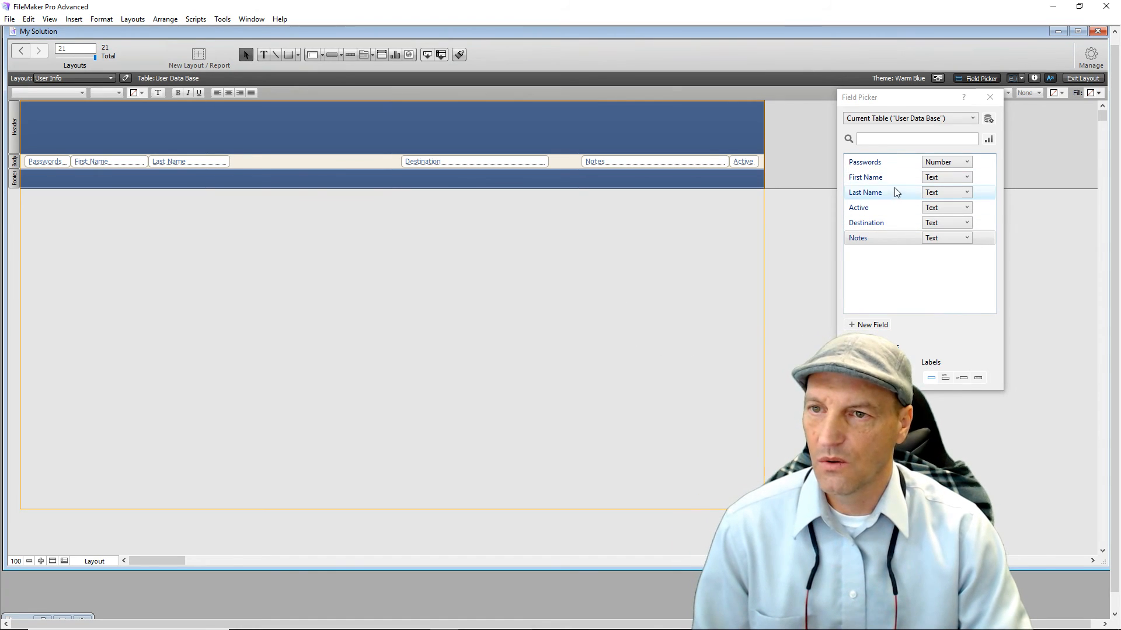
pyautogui.click(991, 97)
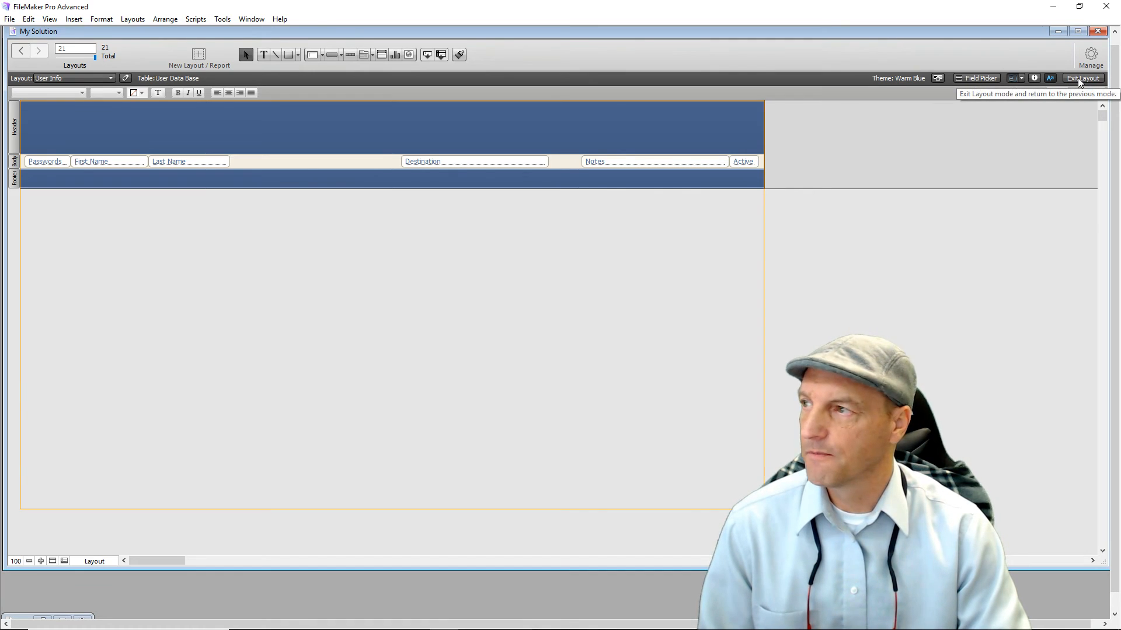
pyautogui.click(263, 55)
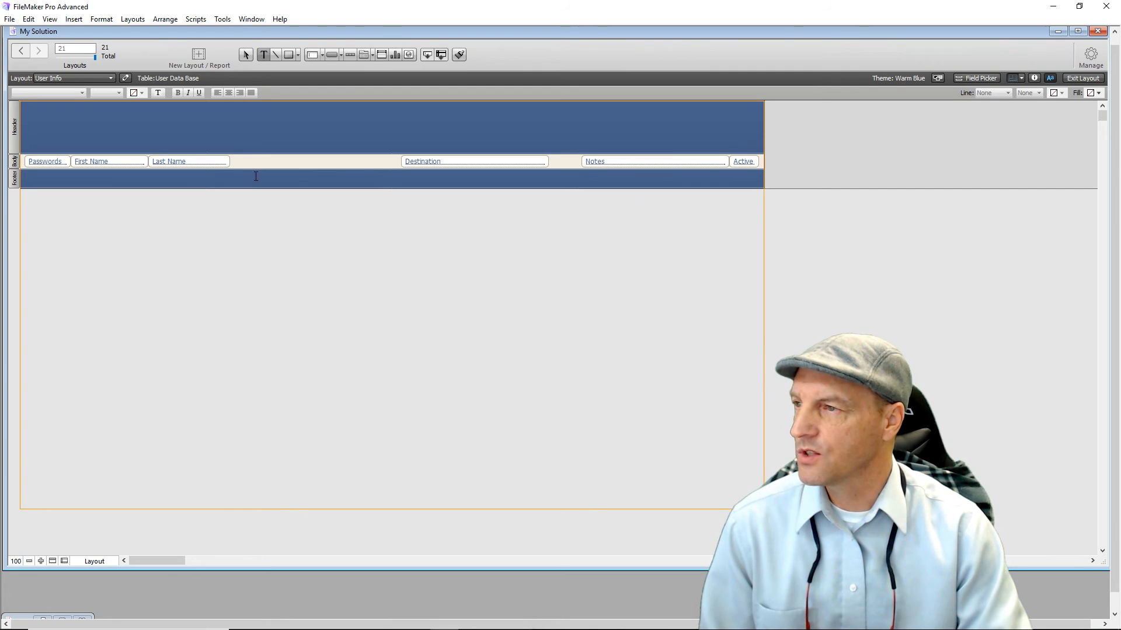
# Add a yellow 48 pt Bookman Old Style 'Data Vault' title at the header's left.
pyautogui.click(203, 129)
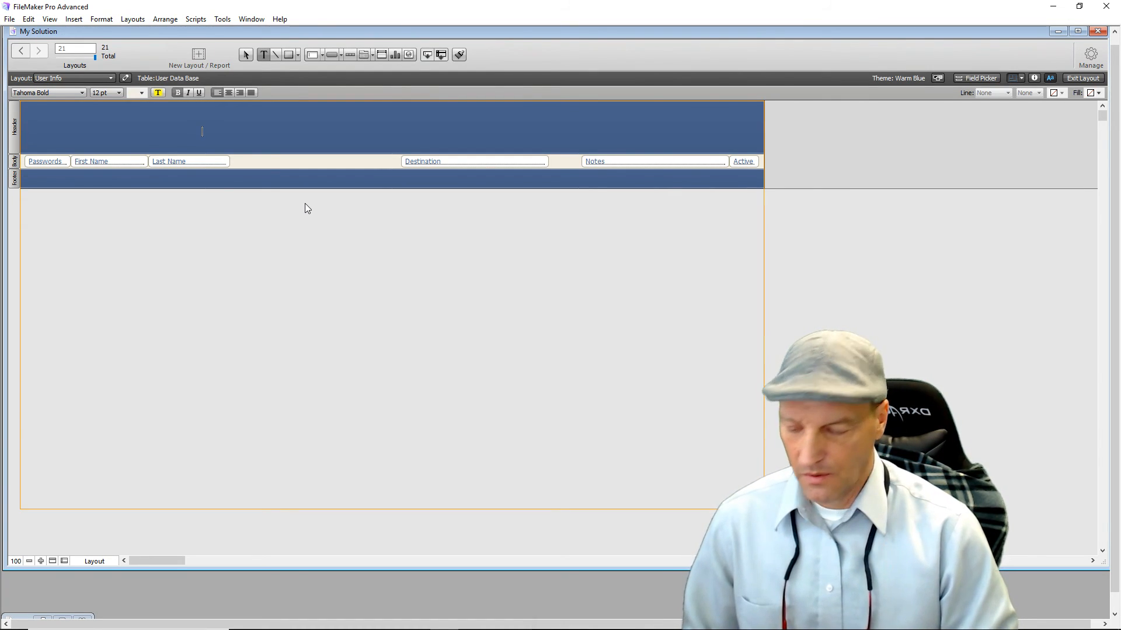
pyautogui.write('Data Vault')
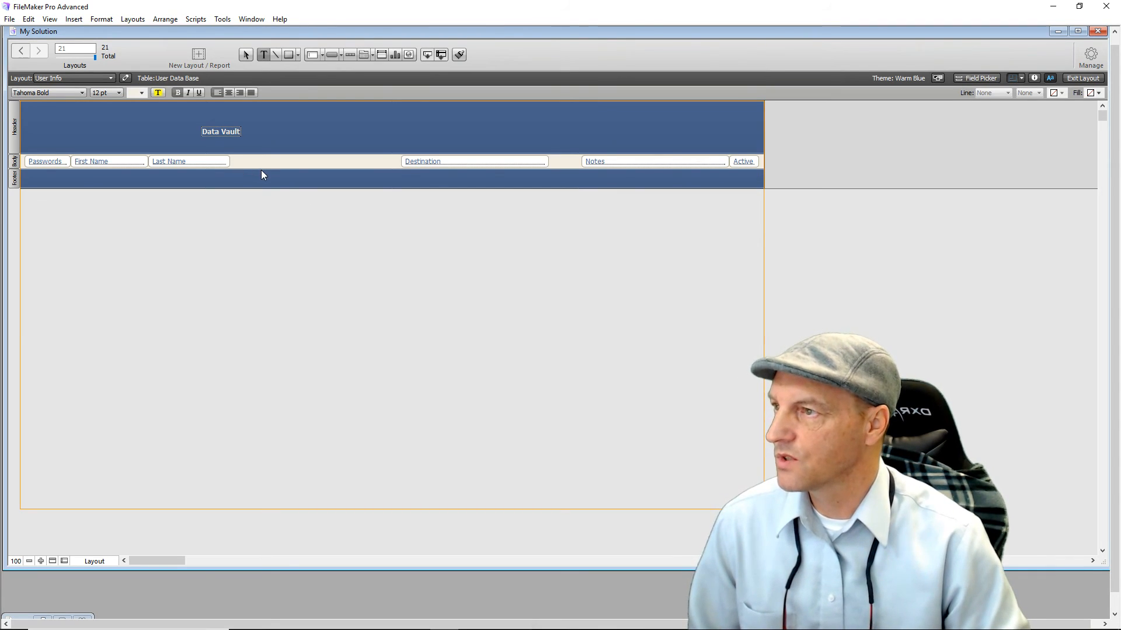
pyautogui.press('Escape')
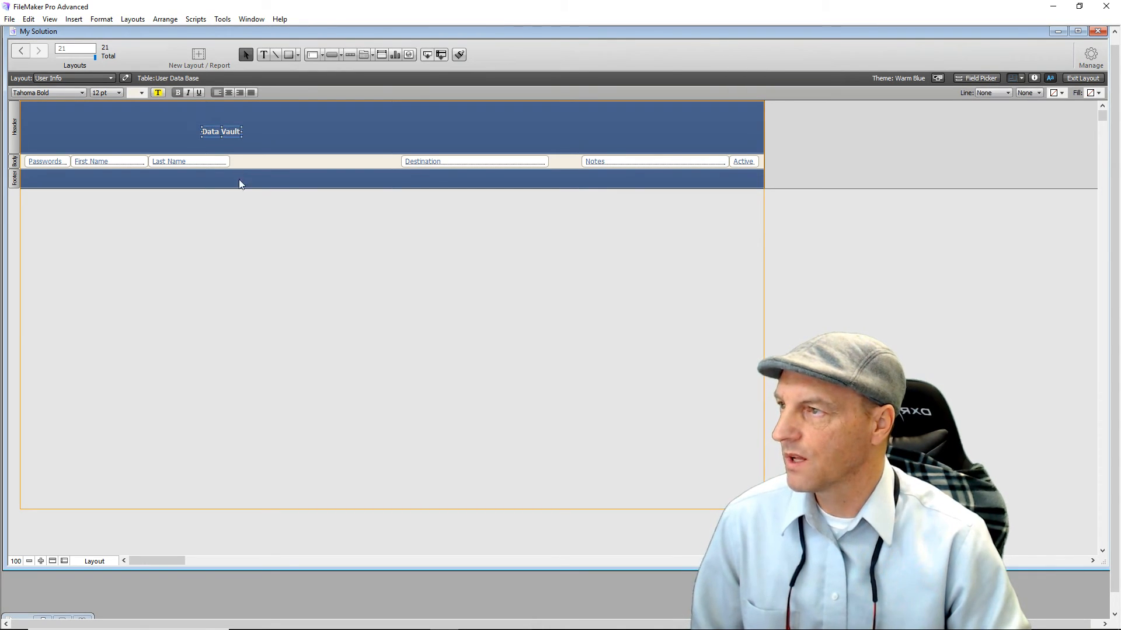
pyautogui.click(81, 93)
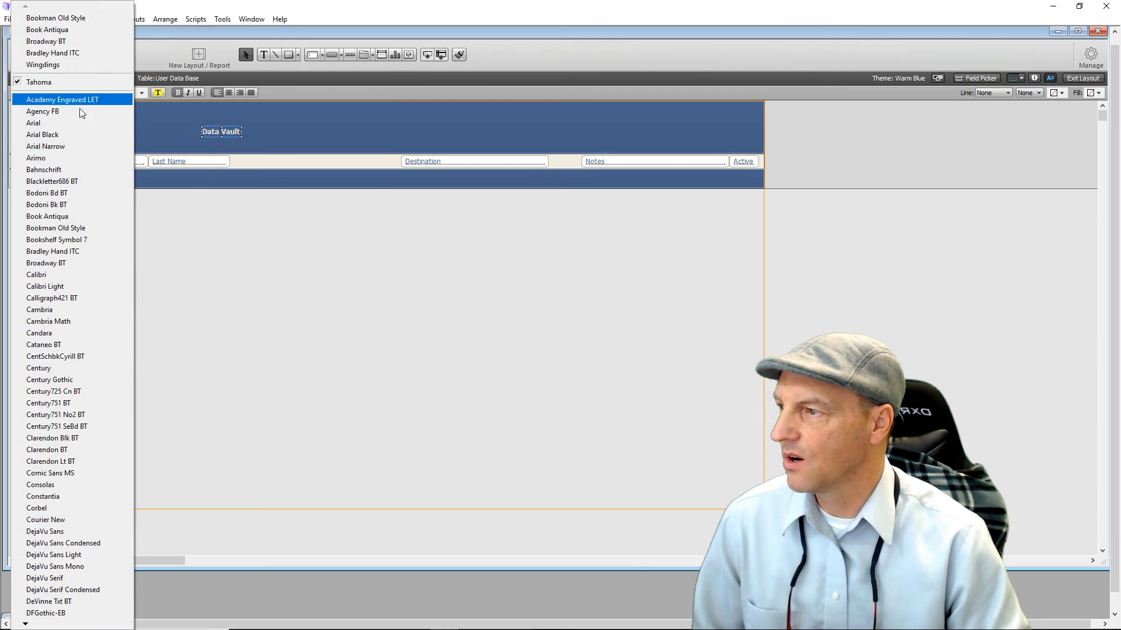
pyautogui.click(91, 228)
pyautogui.click(120, 93)
pyautogui.click(130, 233)
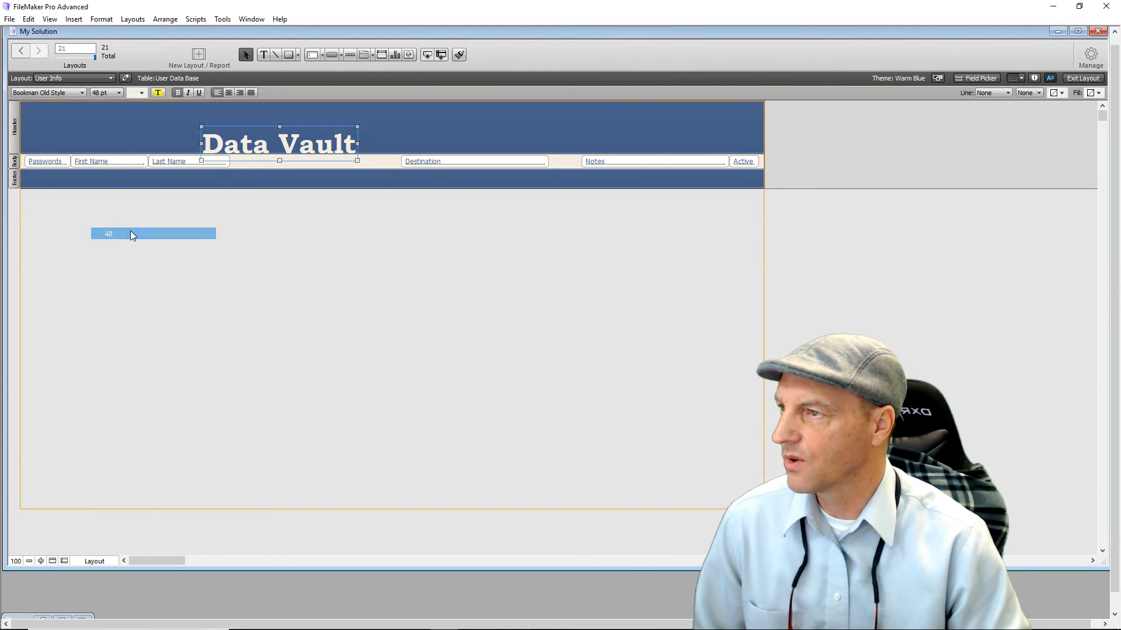
pyautogui.click(142, 92)
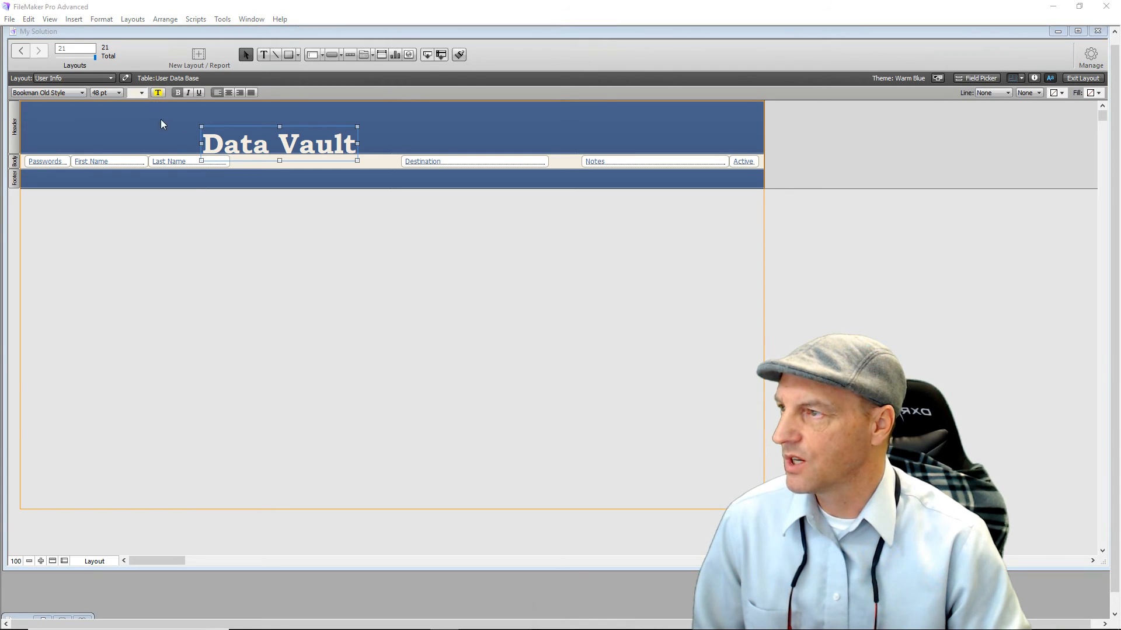
pyautogui.click(169, 226)
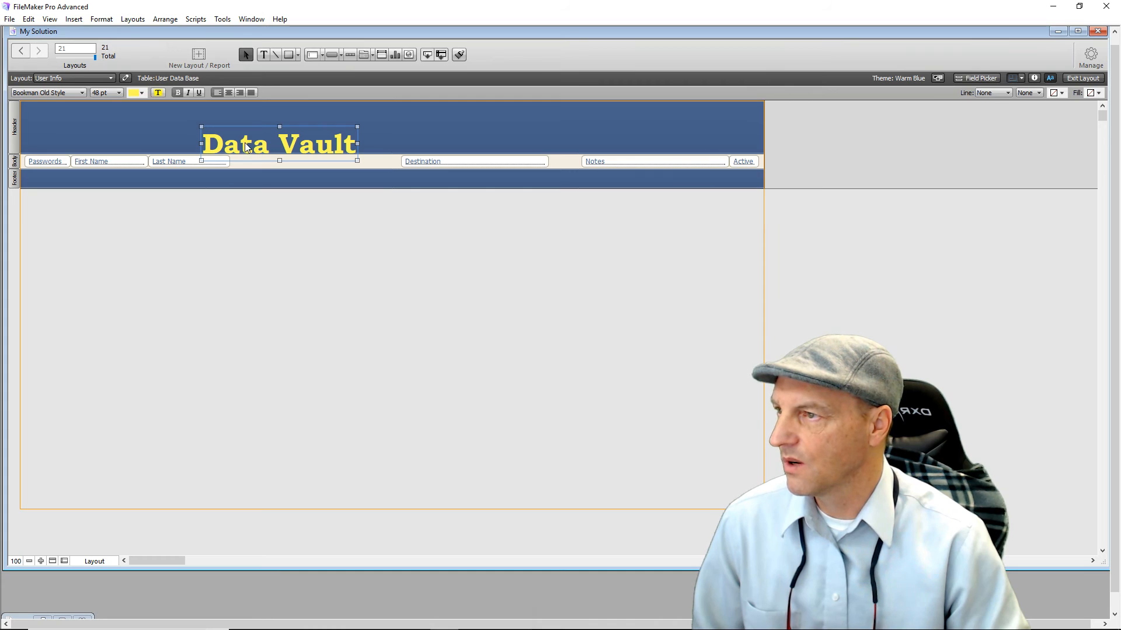
pyautogui.moveTo(245, 146); pyautogui.dragTo(67, 132)
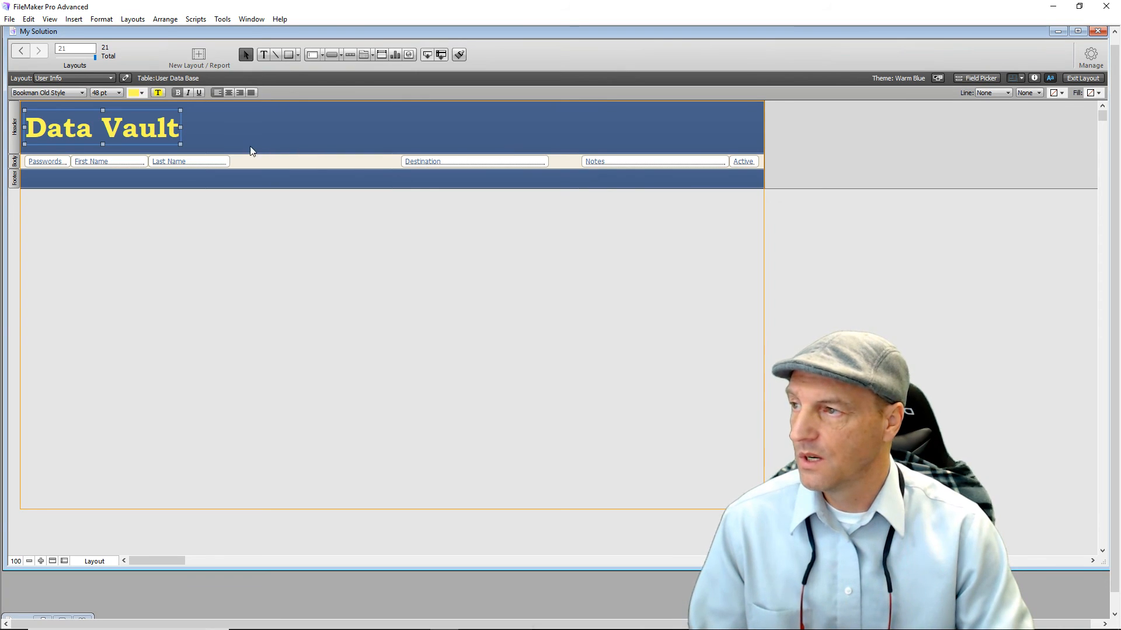
pyautogui.moveTo(246, 163); pyautogui.dragTo(219, 163)
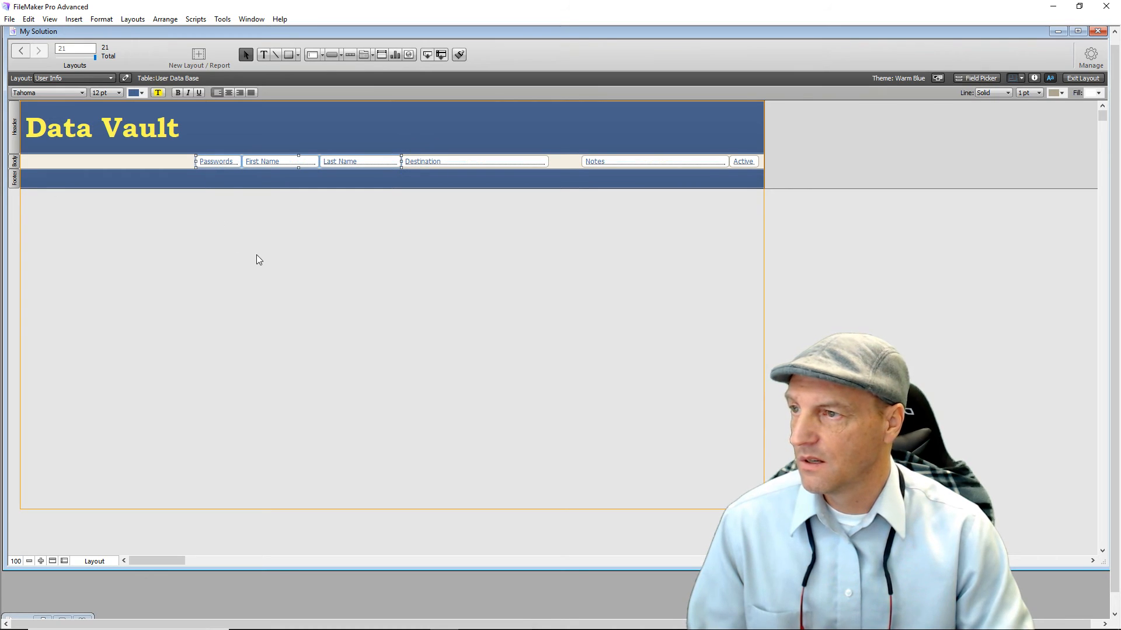
# Move the three fields beside Destination and add a 'Code' heading above Passwords.
pyautogui.click(257, 255)
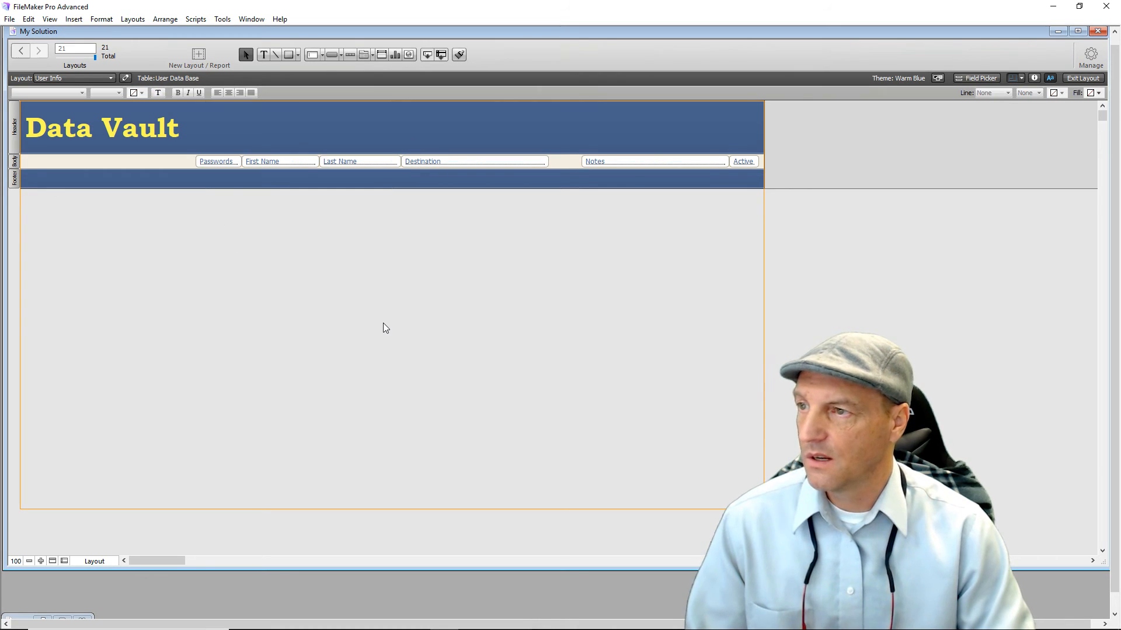
pyautogui.click(263, 54)
pyautogui.click(260, 291)
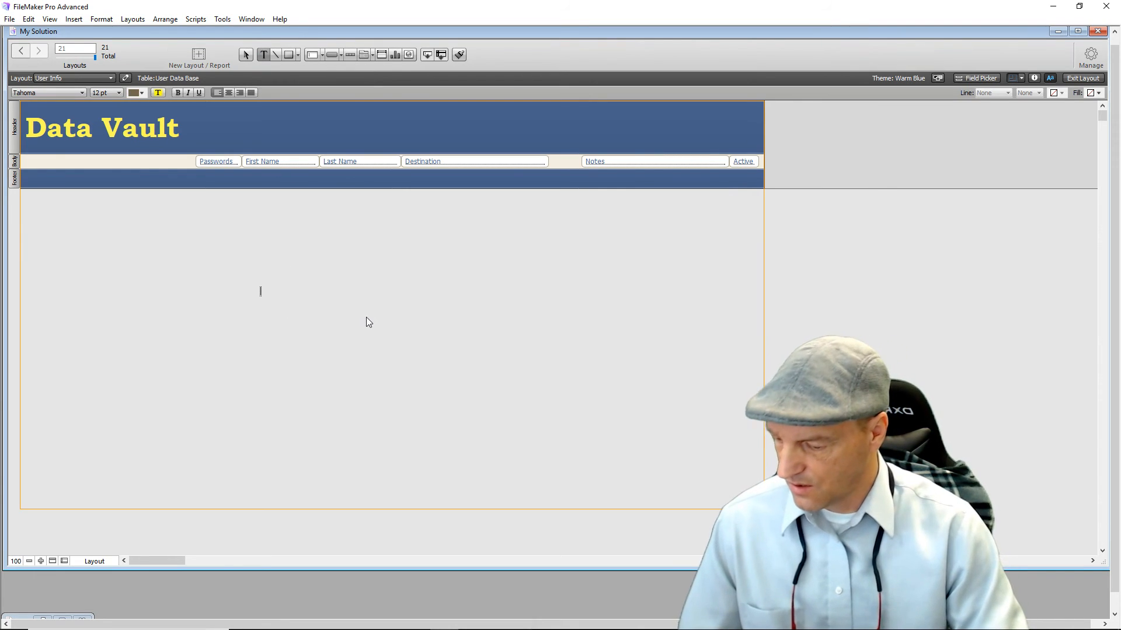
pyautogui.write('Code')
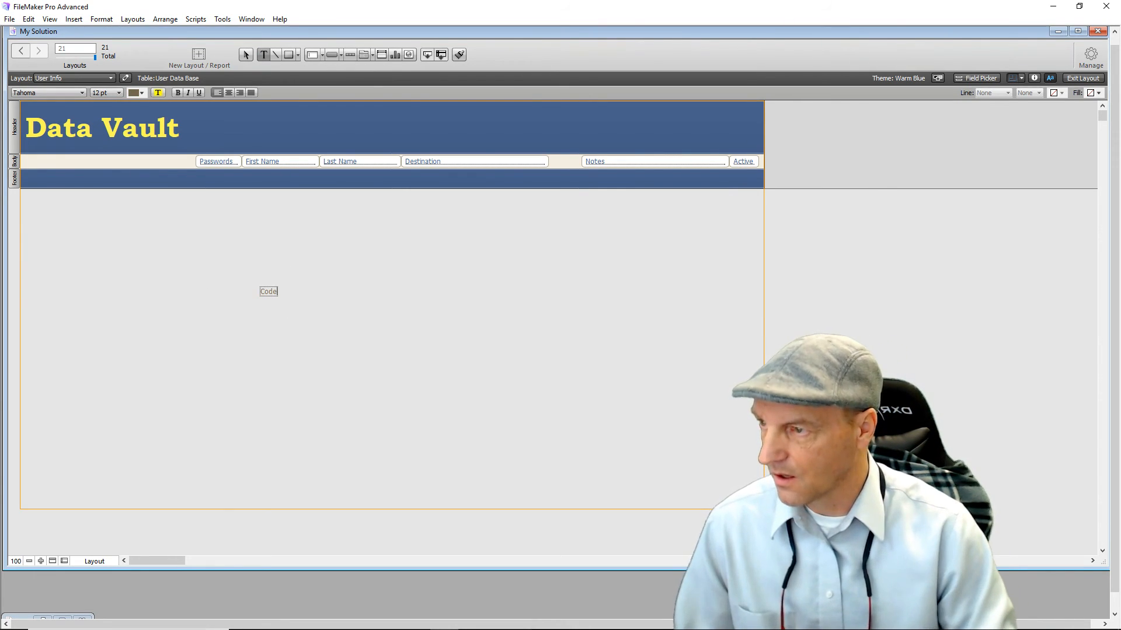
pyautogui.press('Escape')
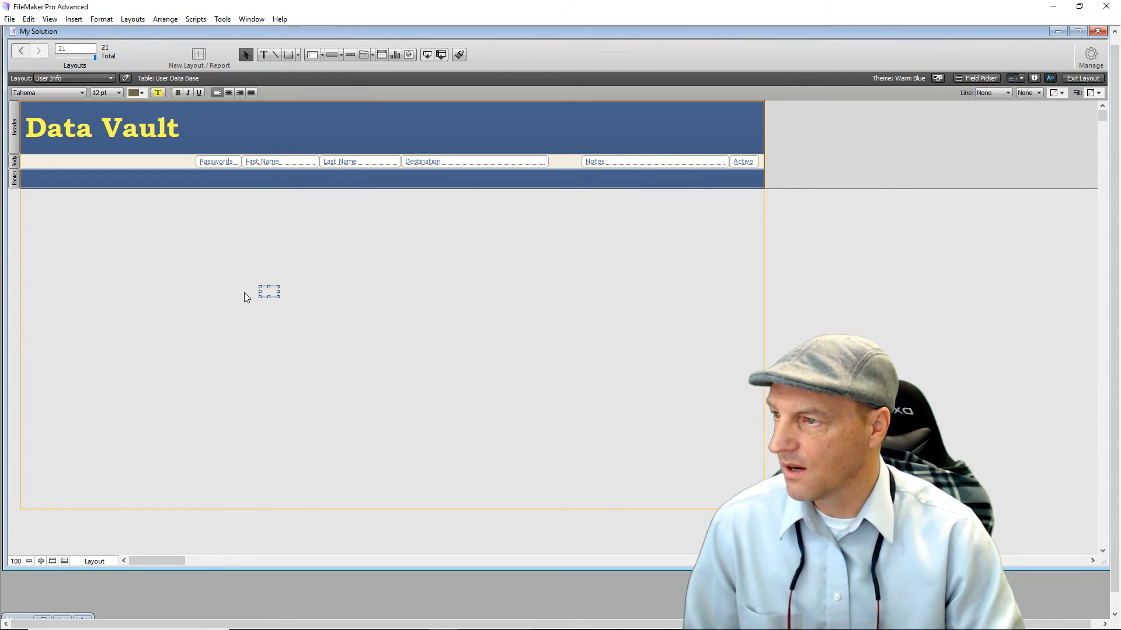
pyautogui.moveTo(271, 290); pyautogui.dragTo(222, 191)
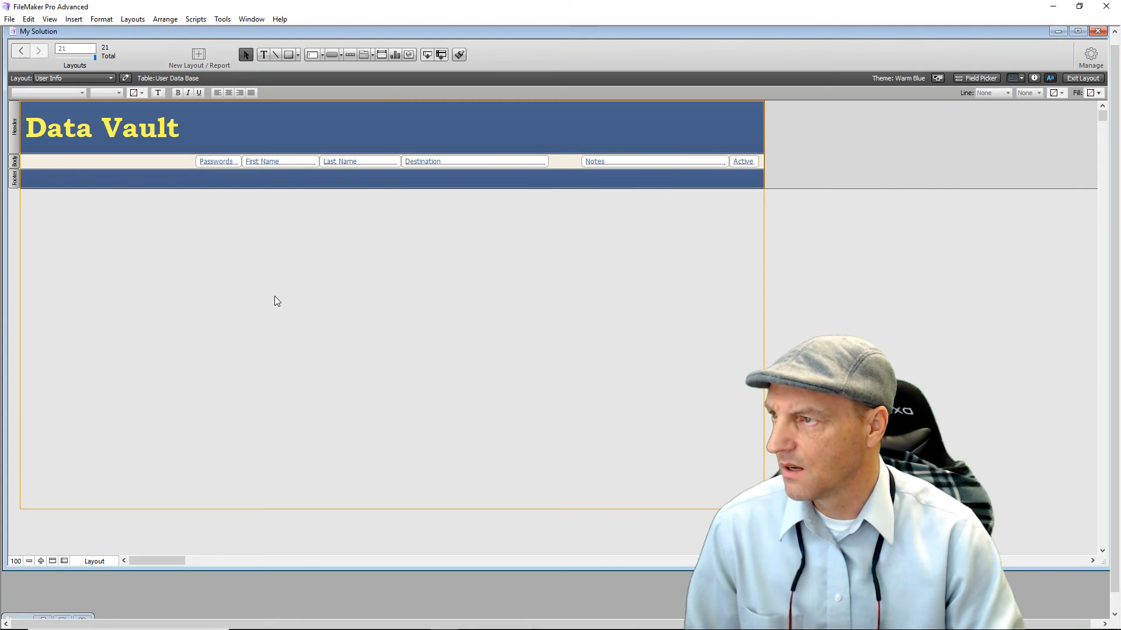
pyautogui.click(239, 124)
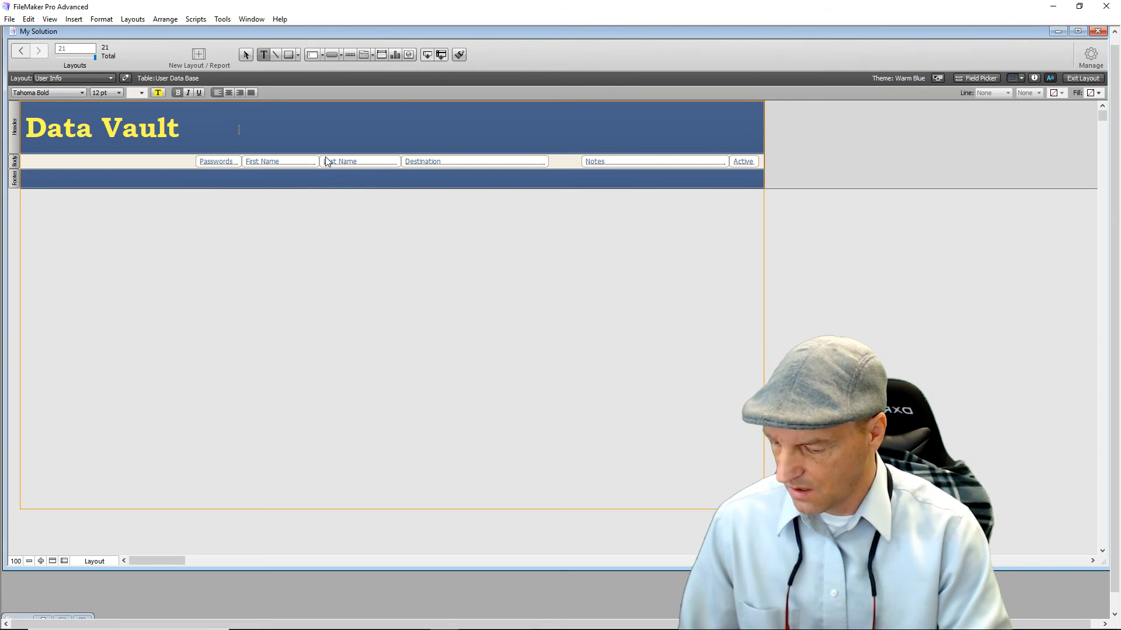
pyautogui.write('Code')
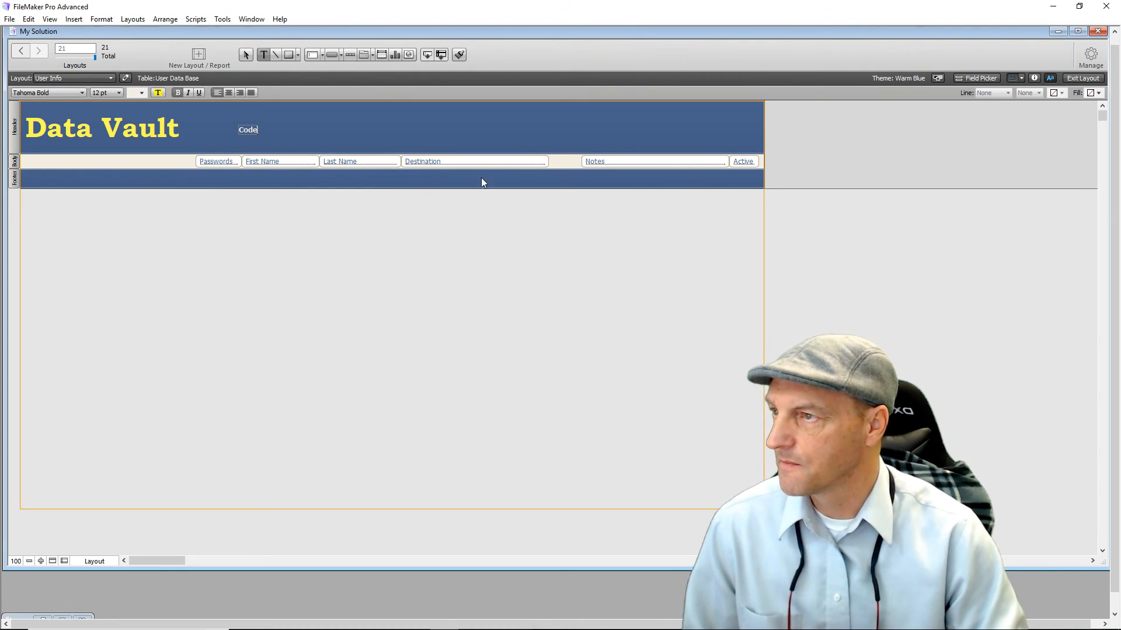
pyautogui.press('Escape')
pyautogui.moveTo(248, 131); pyautogui.dragTo(219, 141)
pyautogui.click(249, 226)
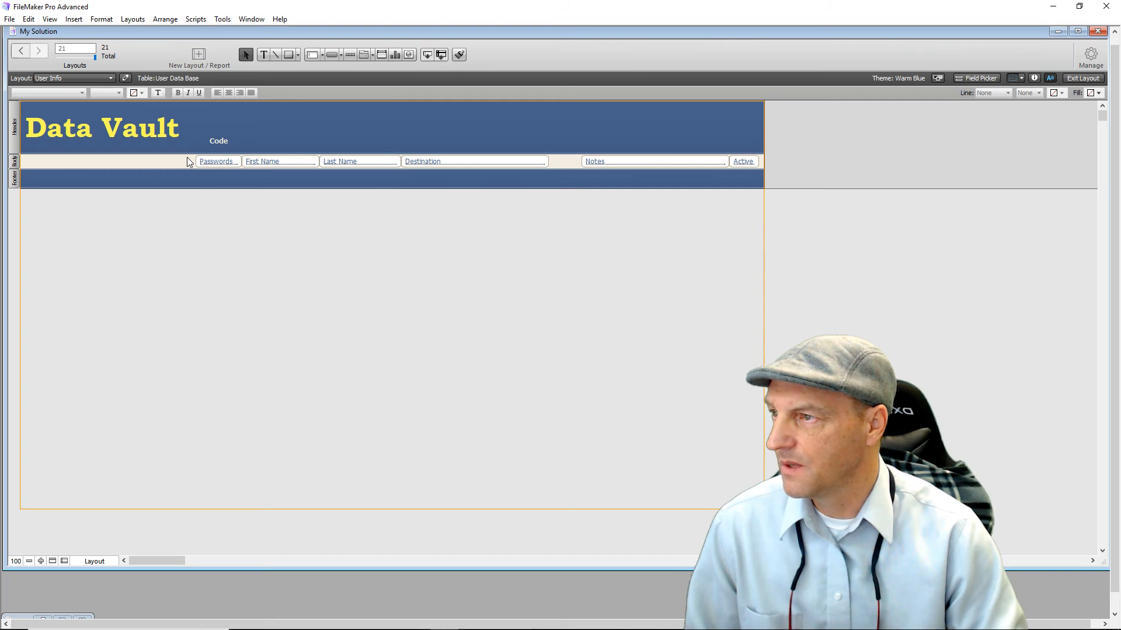
# Centre the text of the Passwords, Destination, Notes and Active fields.
pyautogui.click(230, 164)
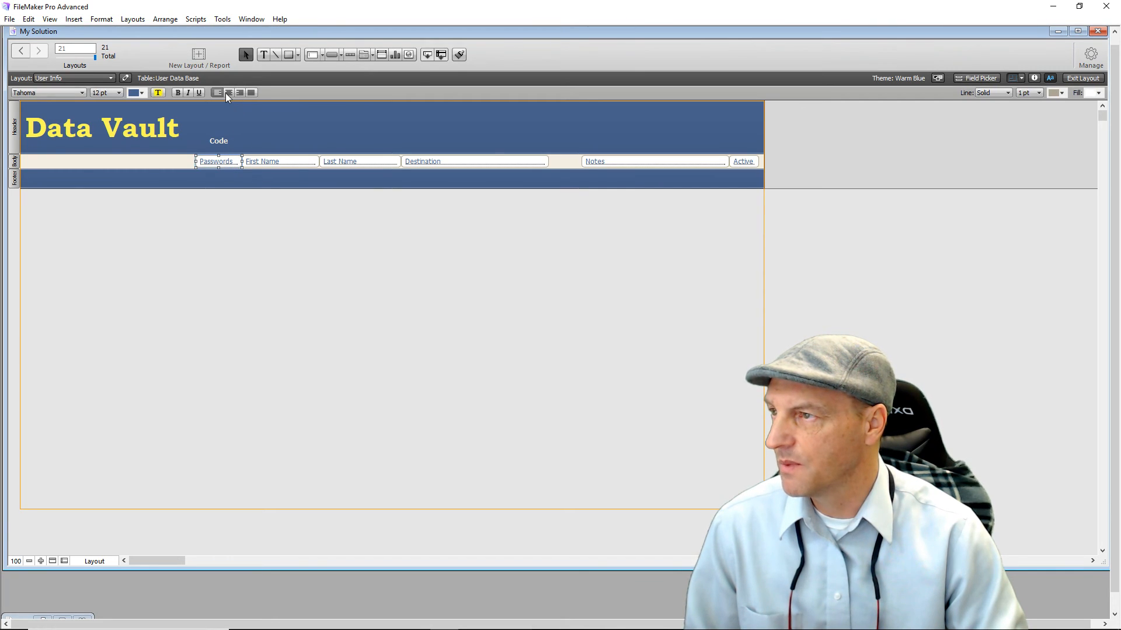
pyautogui.click(229, 93)
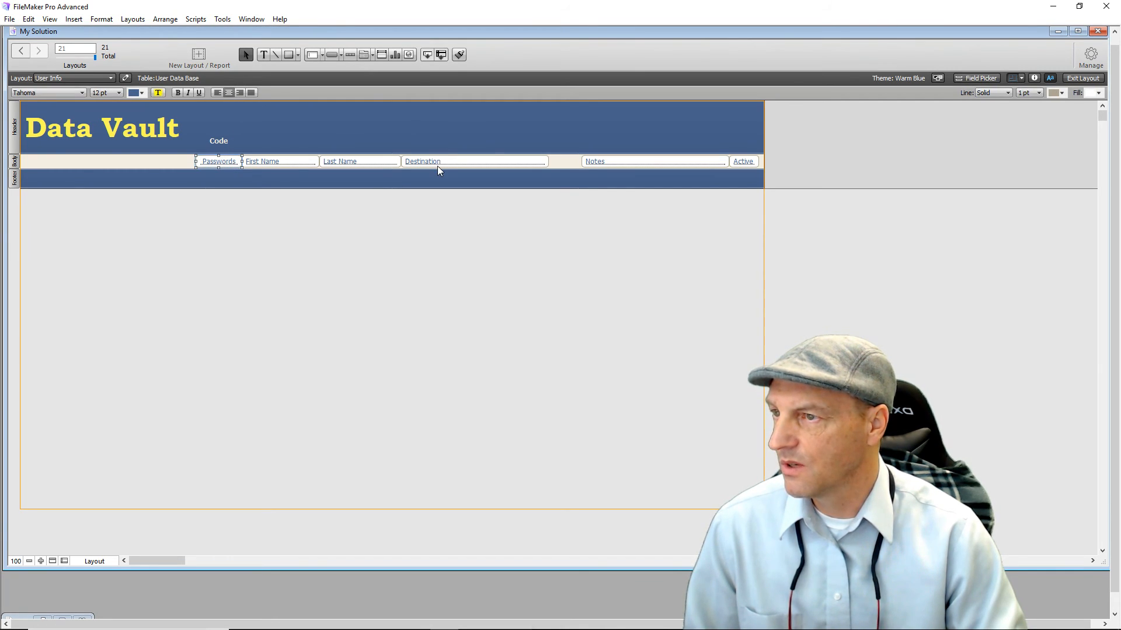
pyautogui.click(438, 166)
pyautogui.click(229, 93)
pyautogui.click(612, 163)
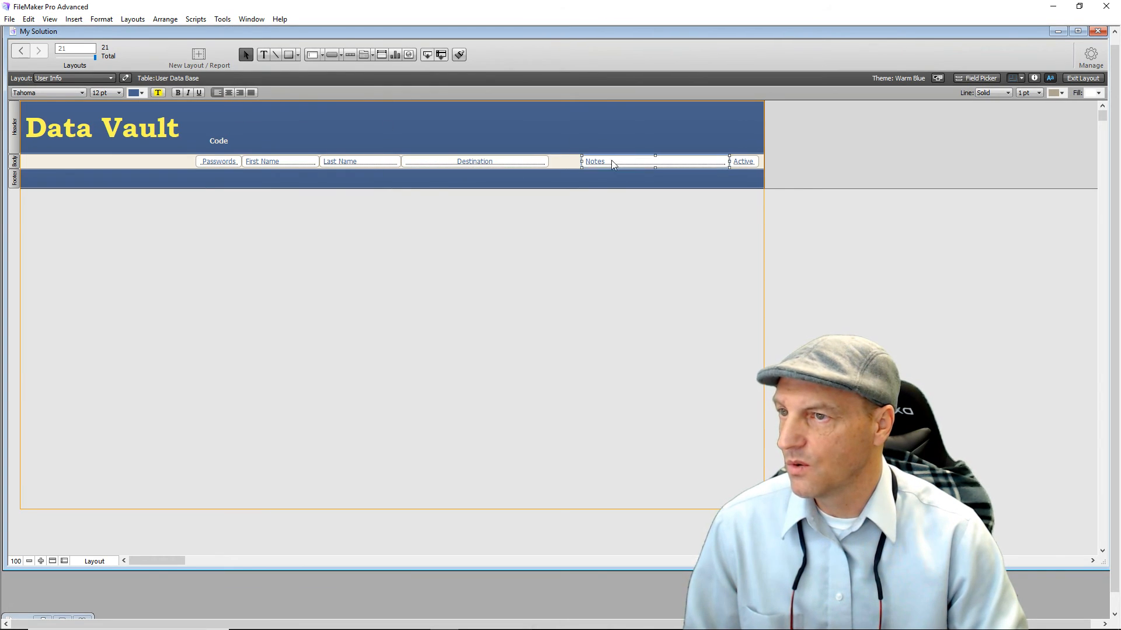
pyautogui.click(229, 93)
pyautogui.click(745, 163)
pyautogui.click(230, 93)
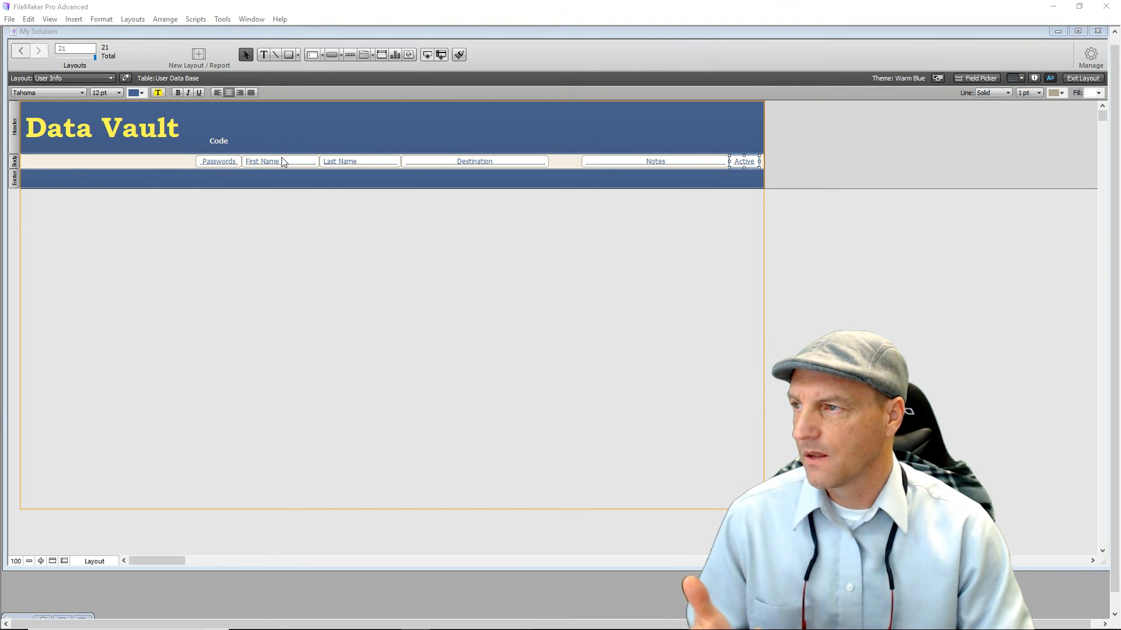
# Copy the Code label to create 'First Name' and 'Last Name' headings.
pyautogui.click(220, 142)
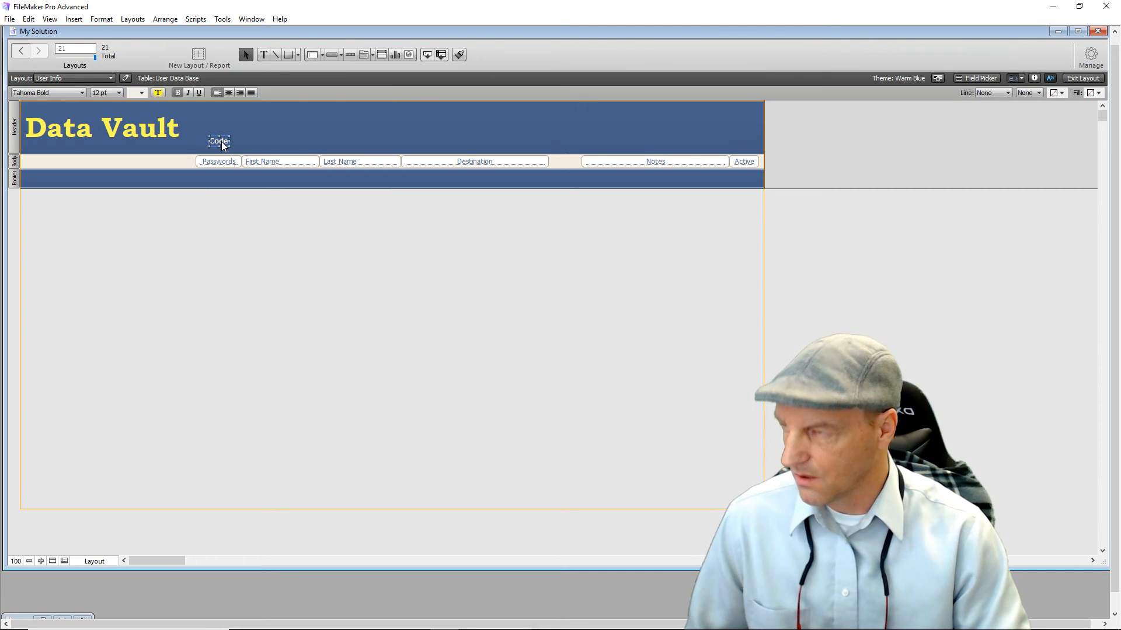
pyautogui.moveTo(219, 141); pyautogui.dragTo(250, 142)
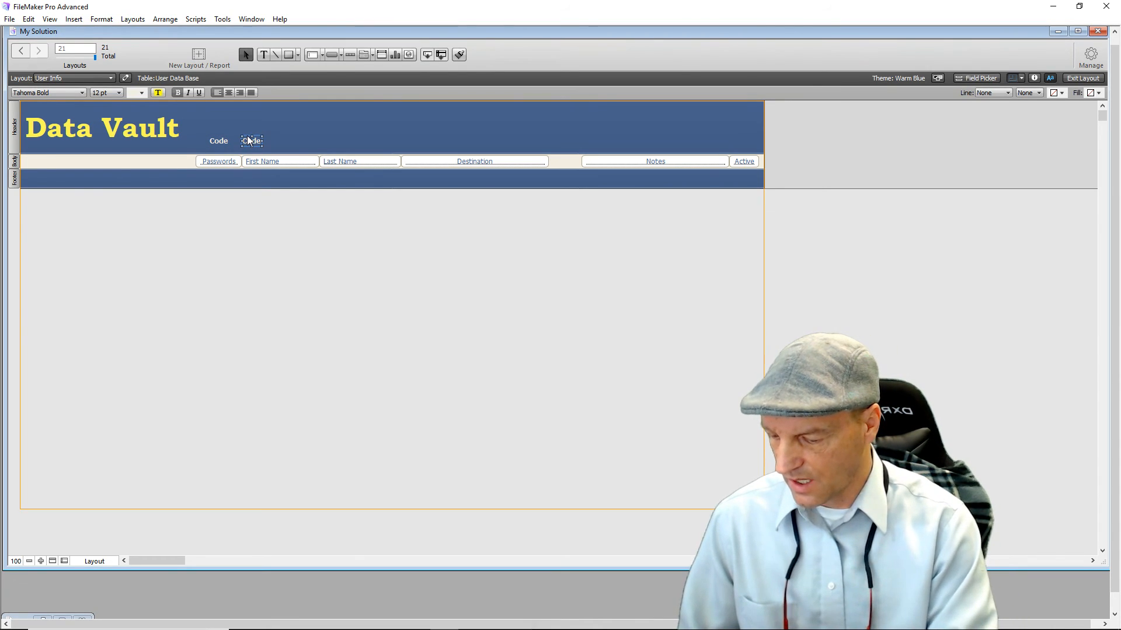
pyautogui.write('F')
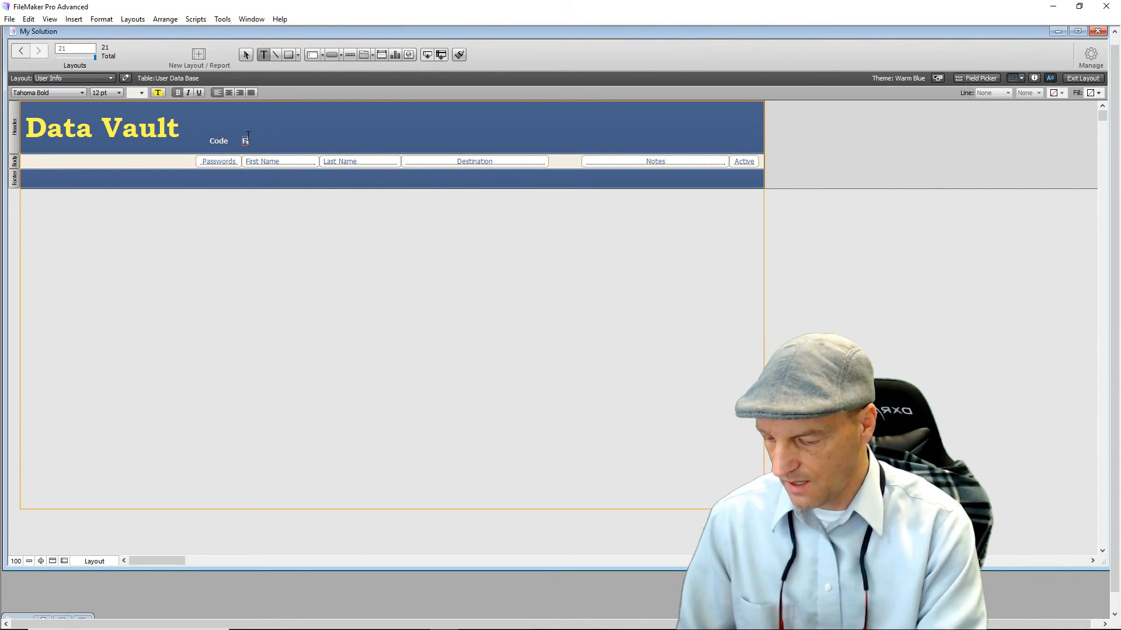
pyautogui.write('irst Name')
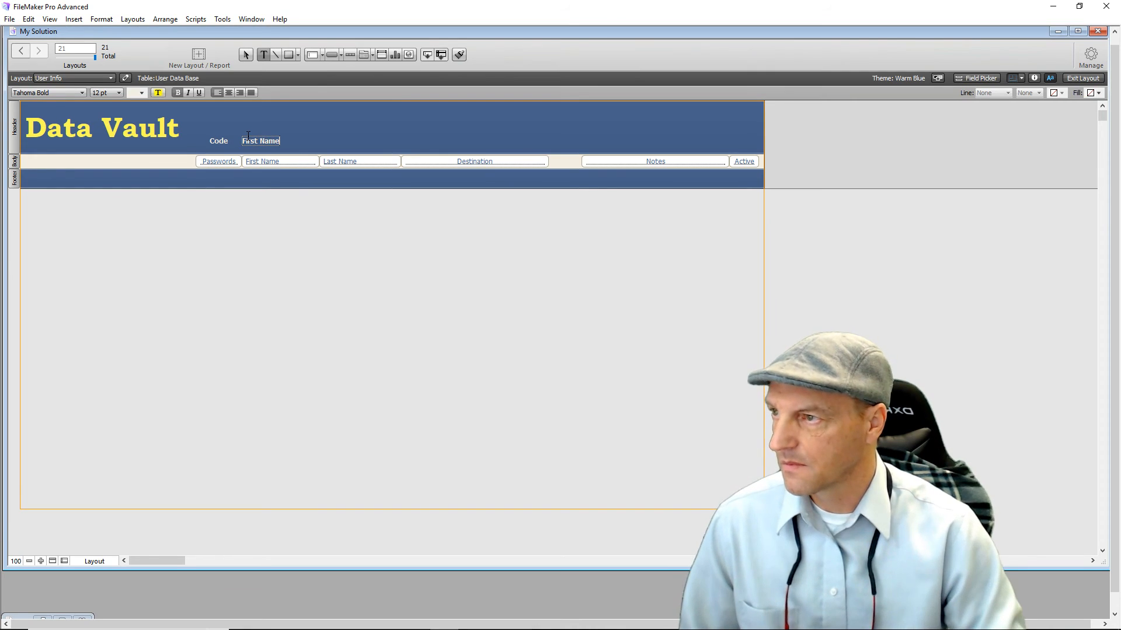
pyautogui.click(339, 251)
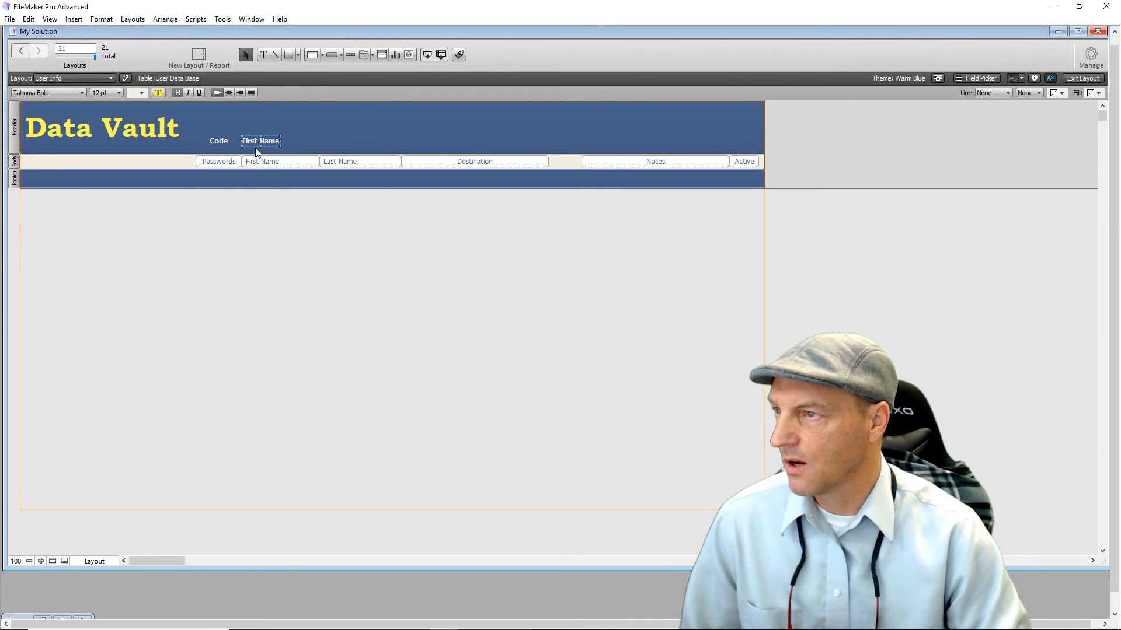
pyautogui.moveTo(266, 142); pyautogui.dragTo(345, 142)
pyautogui.press('Return')
pyautogui.write('Last Name')
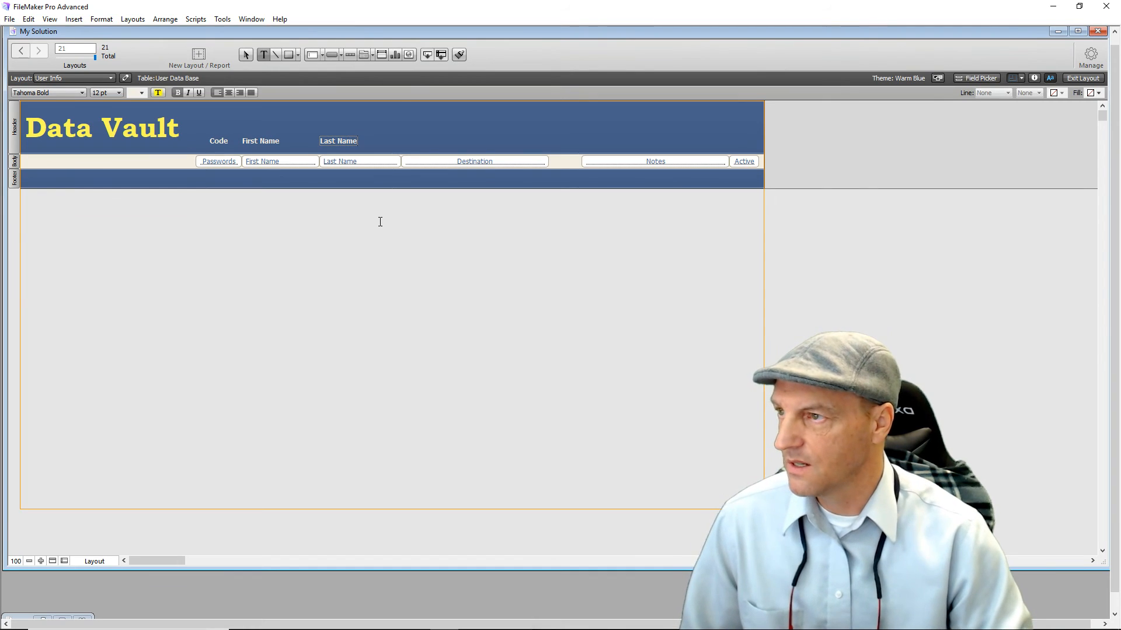
pyautogui.press('Escape')
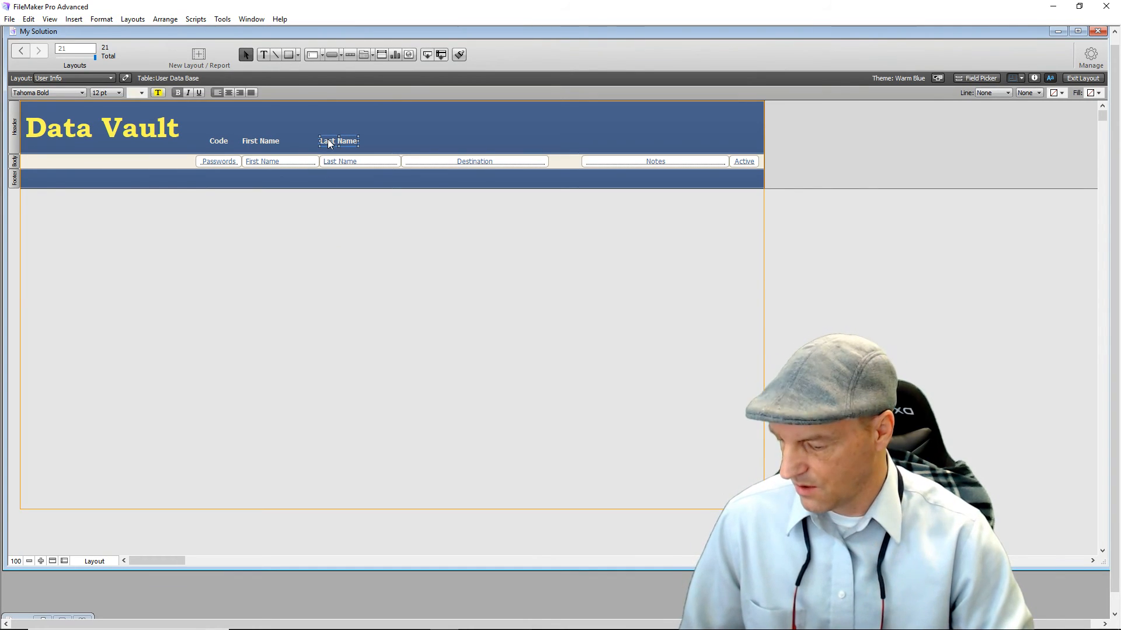
# Add 'Destination' and 'Time Logged' headings aligned above their fields.
pyautogui.moveTo(328, 141); pyautogui.dragTo(465, 146)
pyautogui.doubleClick(461, 141)
pyautogui.write('Destination')
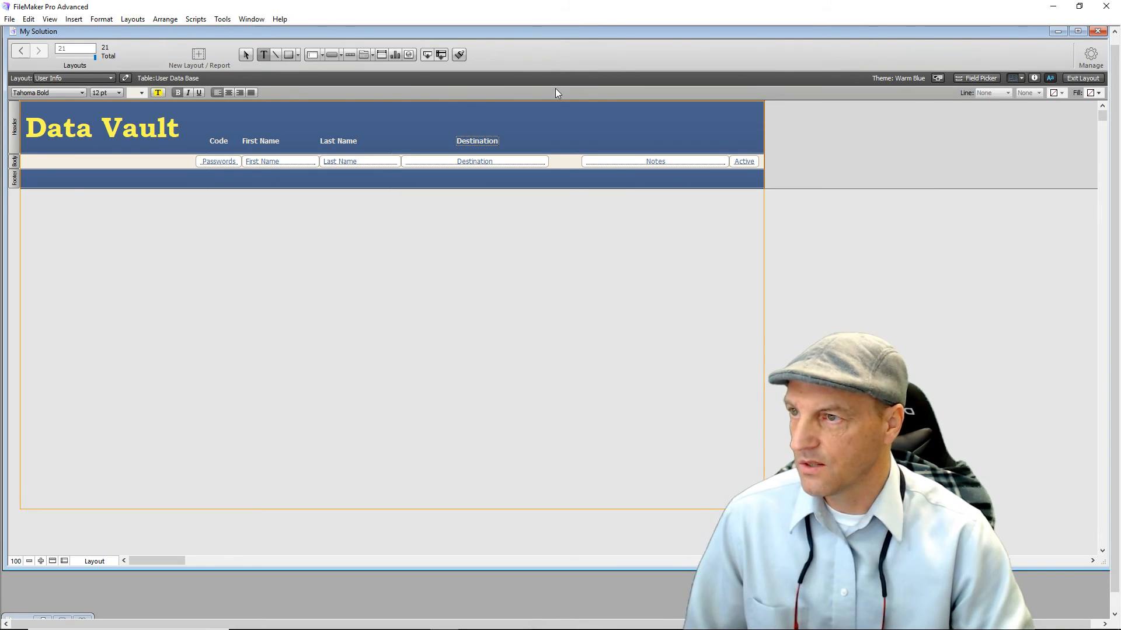
pyautogui.click(520, 254)
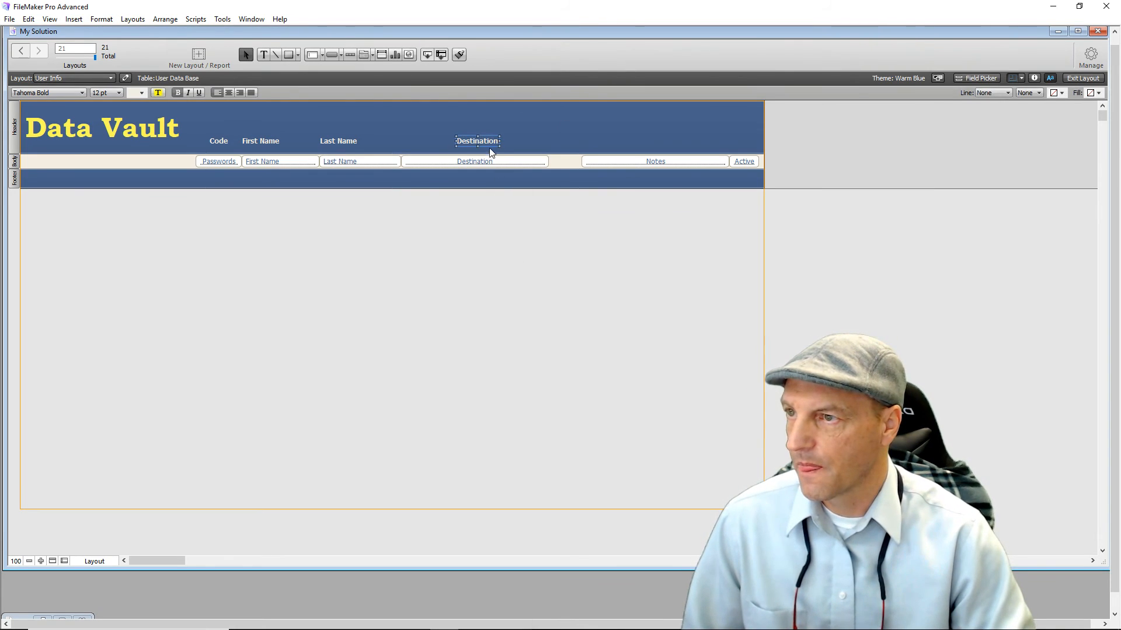
pyautogui.moveTo(487, 142)
pyautogui.mouseDown()
pyautogui.moveTo(473, 143)
pyautogui.moveTo(485, 140)
pyautogui.mouseUp()
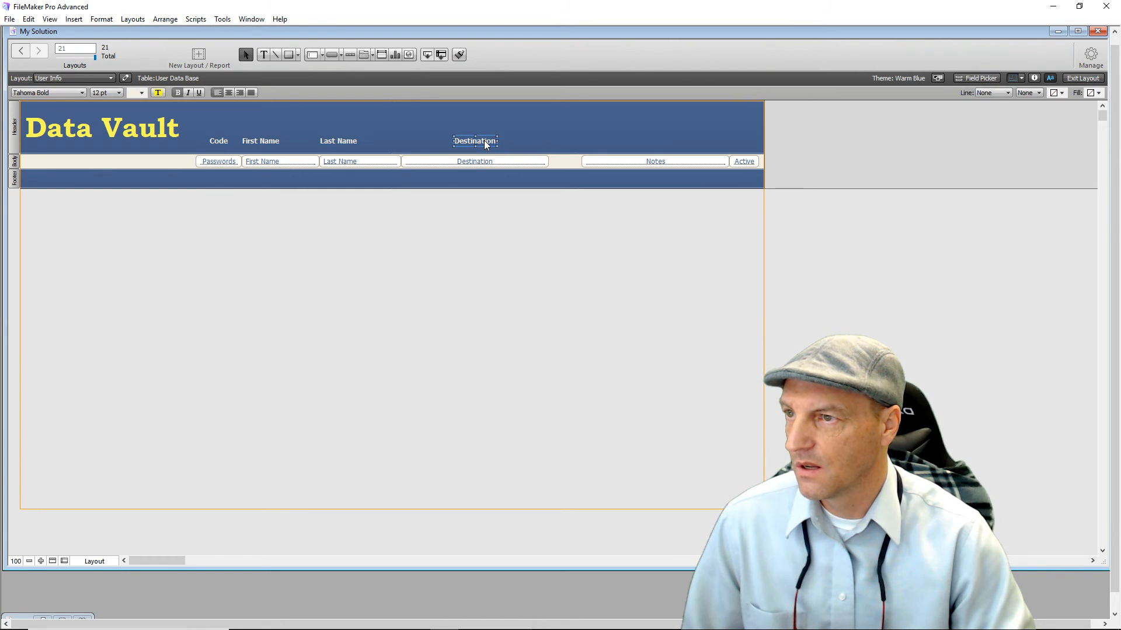
pyautogui.click(526, 199)
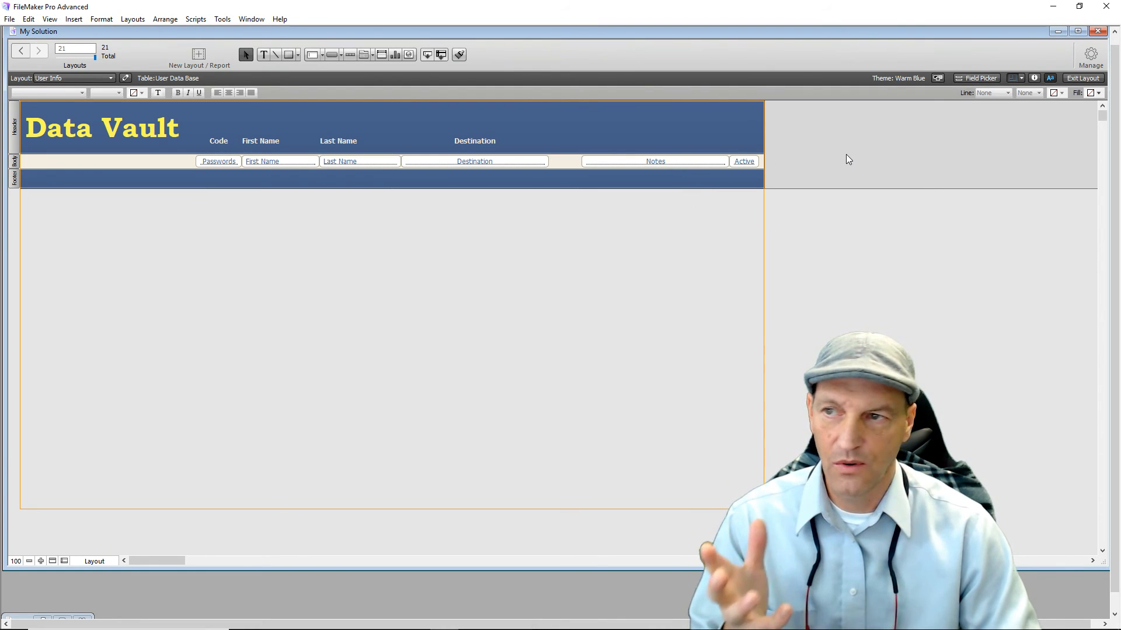
pyautogui.click(465, 141)
pyautogui.moveTo(474, 140); pyautogui.dragTo(657, 139)
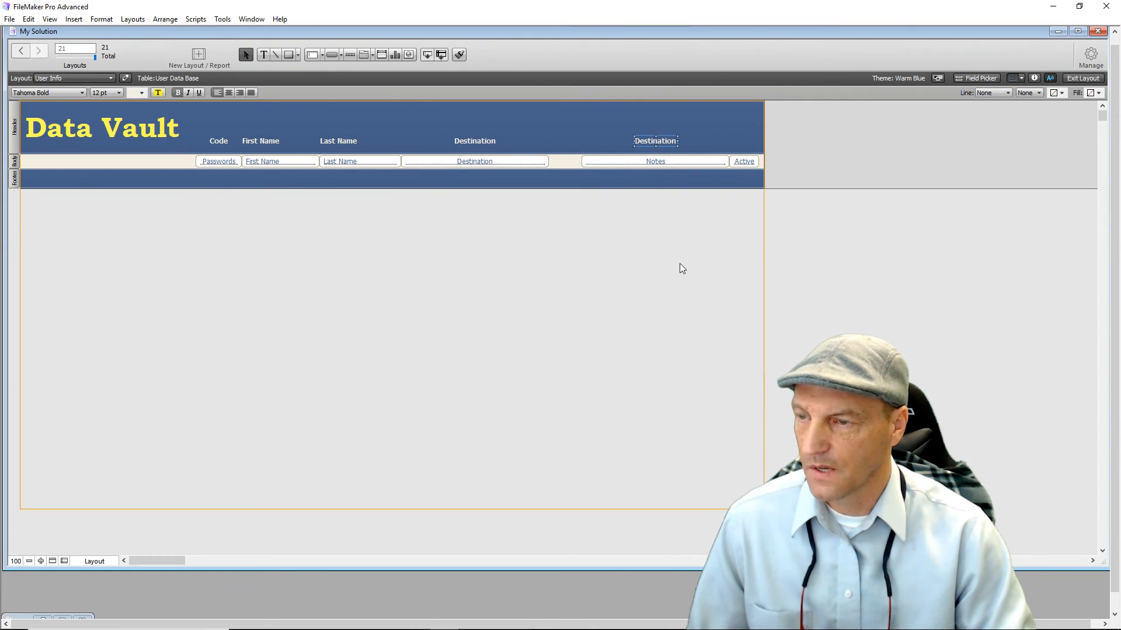
pyautogui.write('Ti')
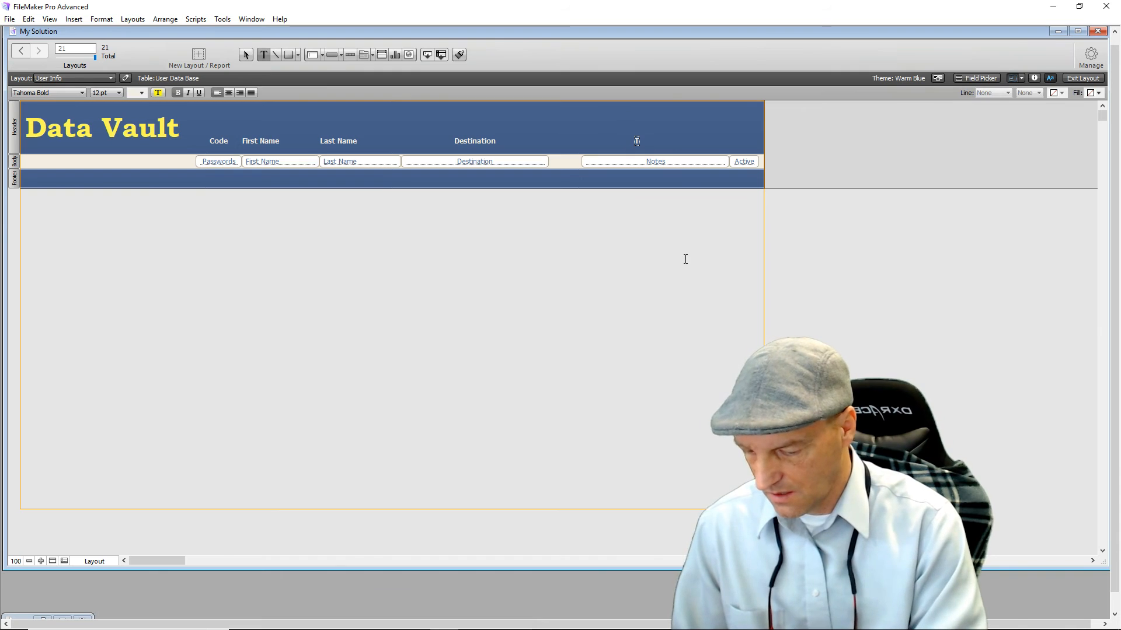
pyautogui.write('me Logged')
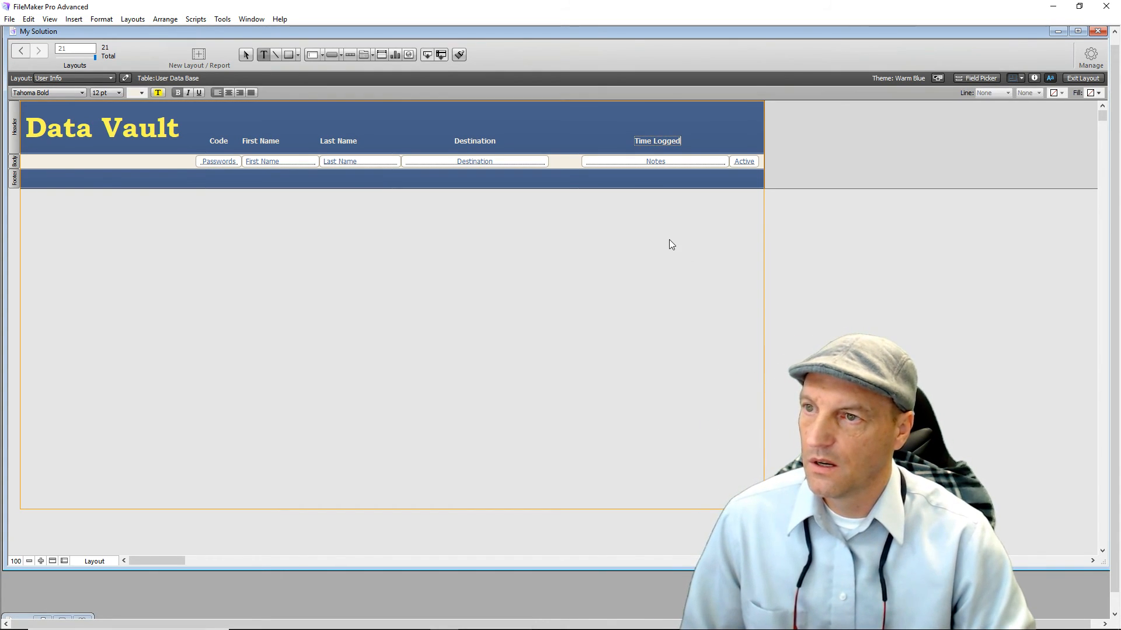
pyautogui.press('Escape')
pyautogui.moveTo(664, 141); pyautogui.dragTo(667, 142)
pyautogui.click(649, 243)
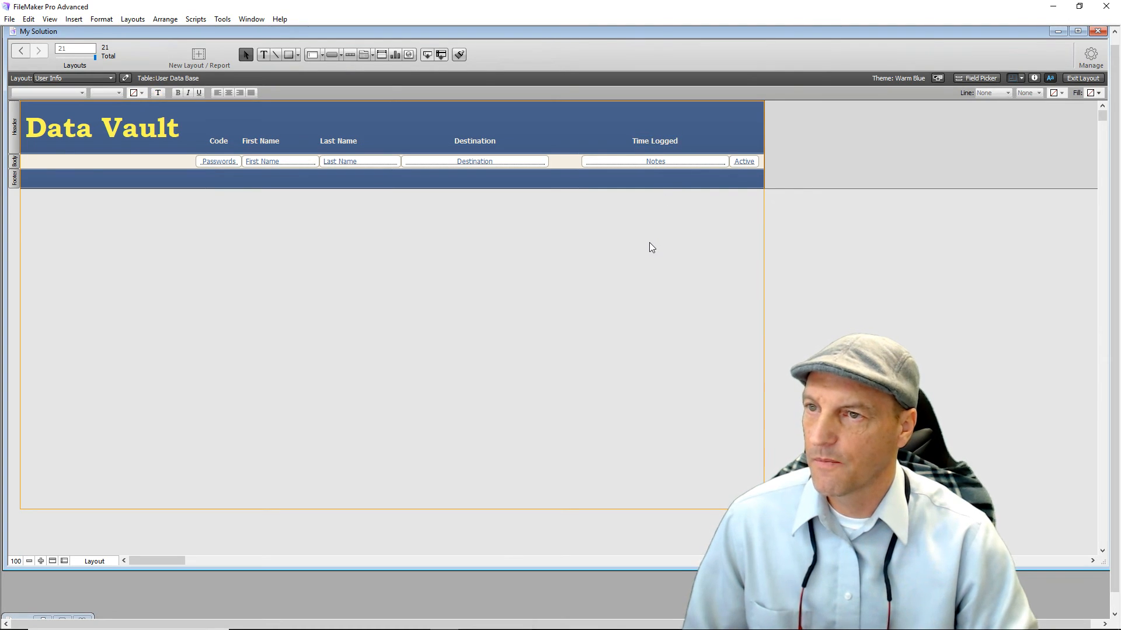
# In Browse mode, create a record with a passcode and a first name.
pyautogui.click(1071, 79)
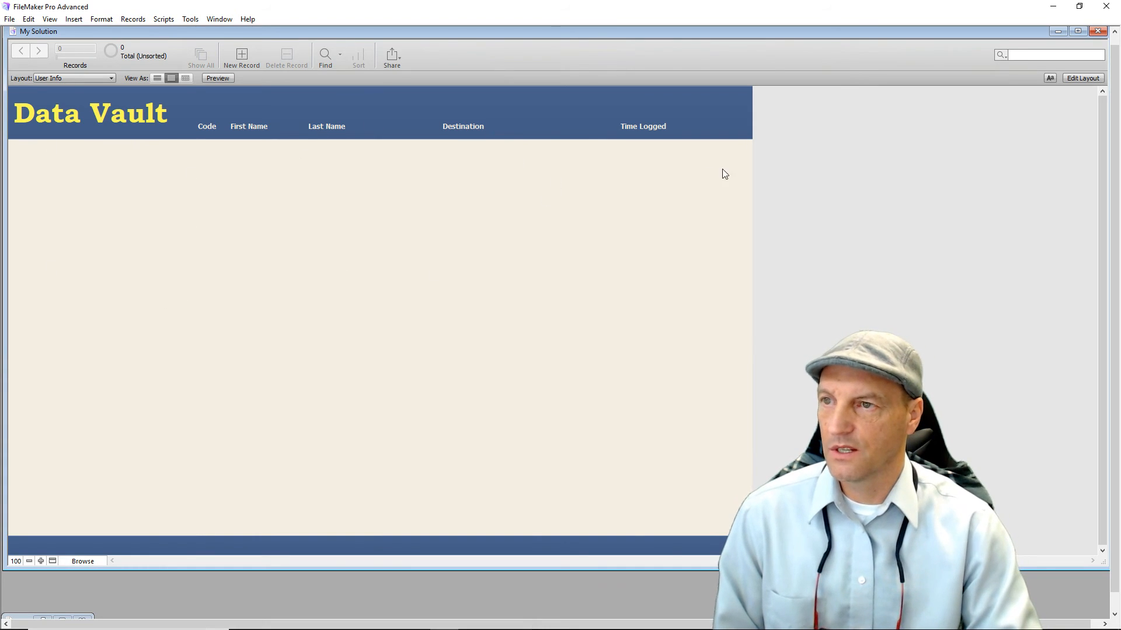
pyautogui.click(275, 206)
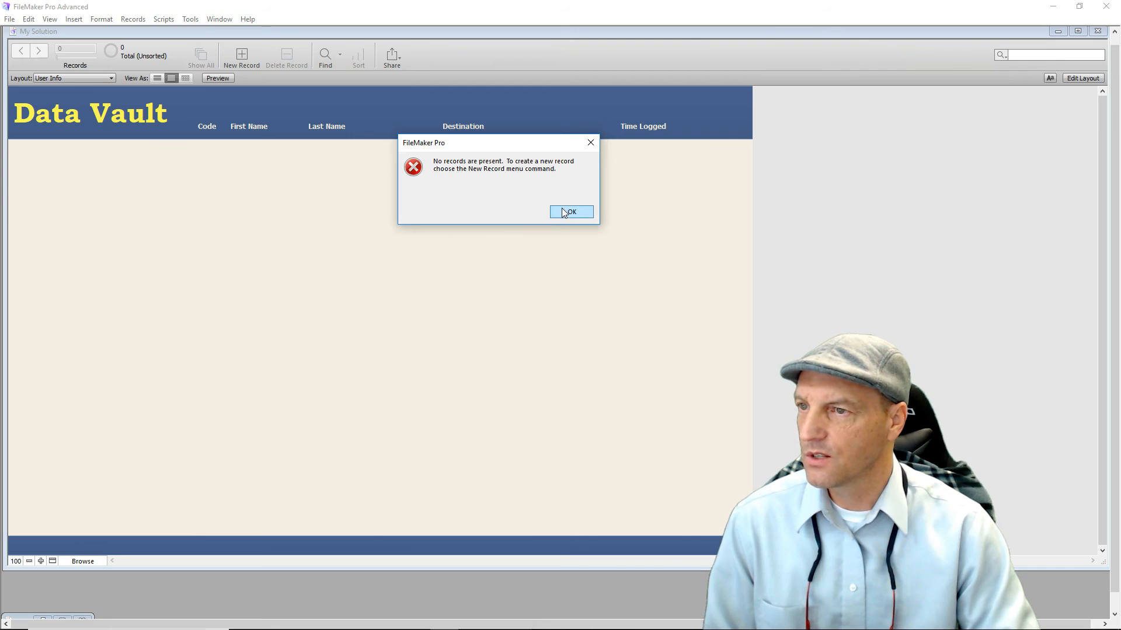
pyautogui.click(564, 211)
pyautogui.click(242, 57)
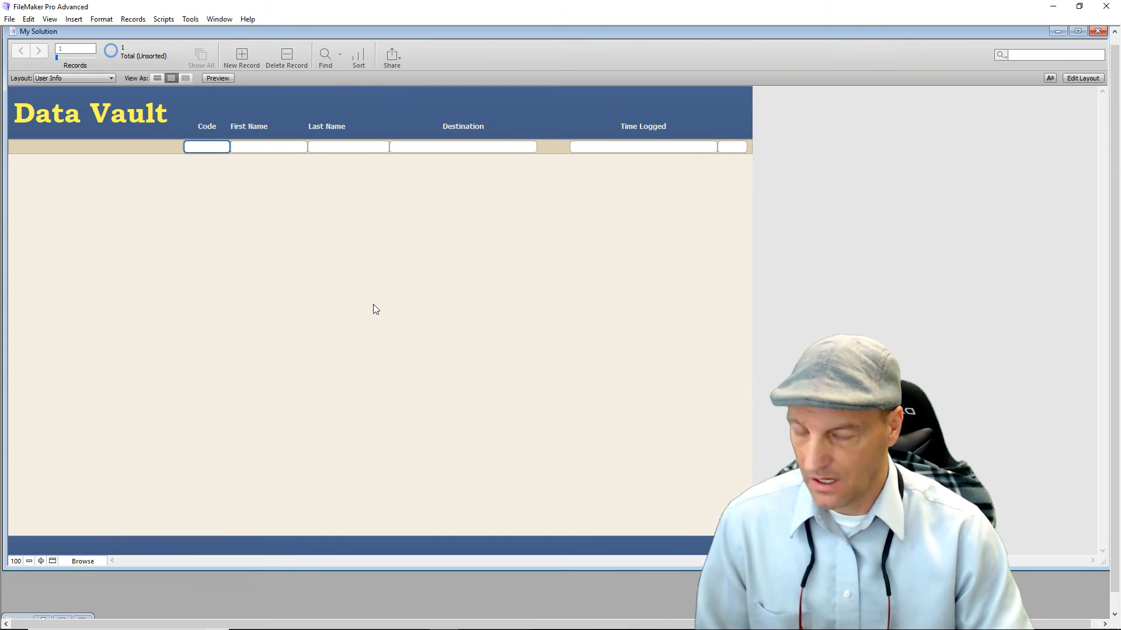
pyautogui.write('1234')
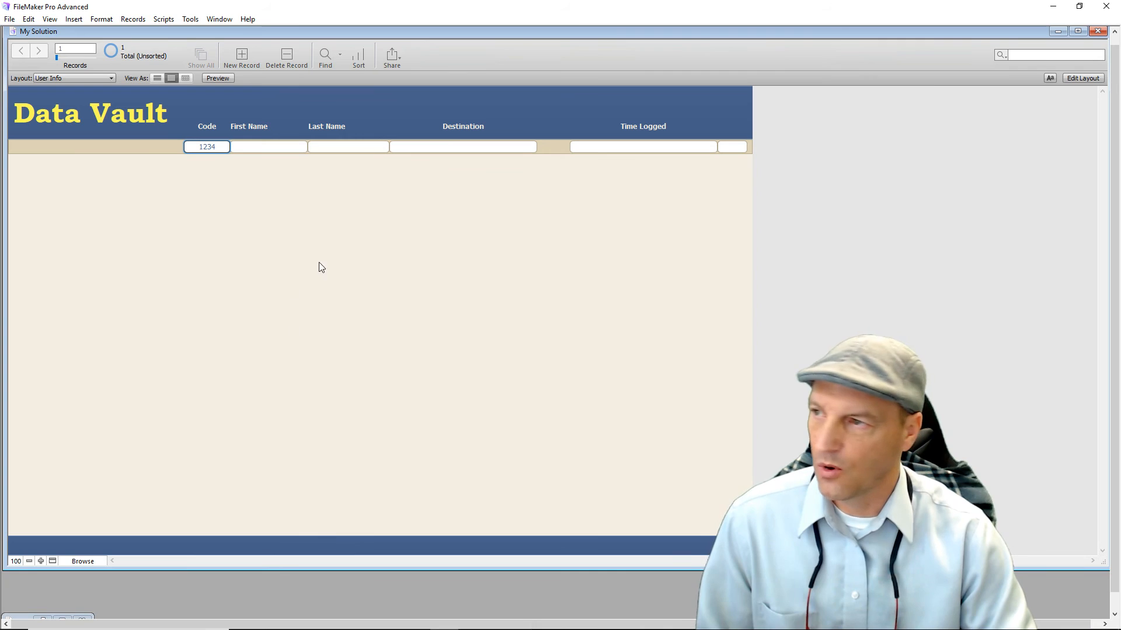
pyautogui.click(258, 147)
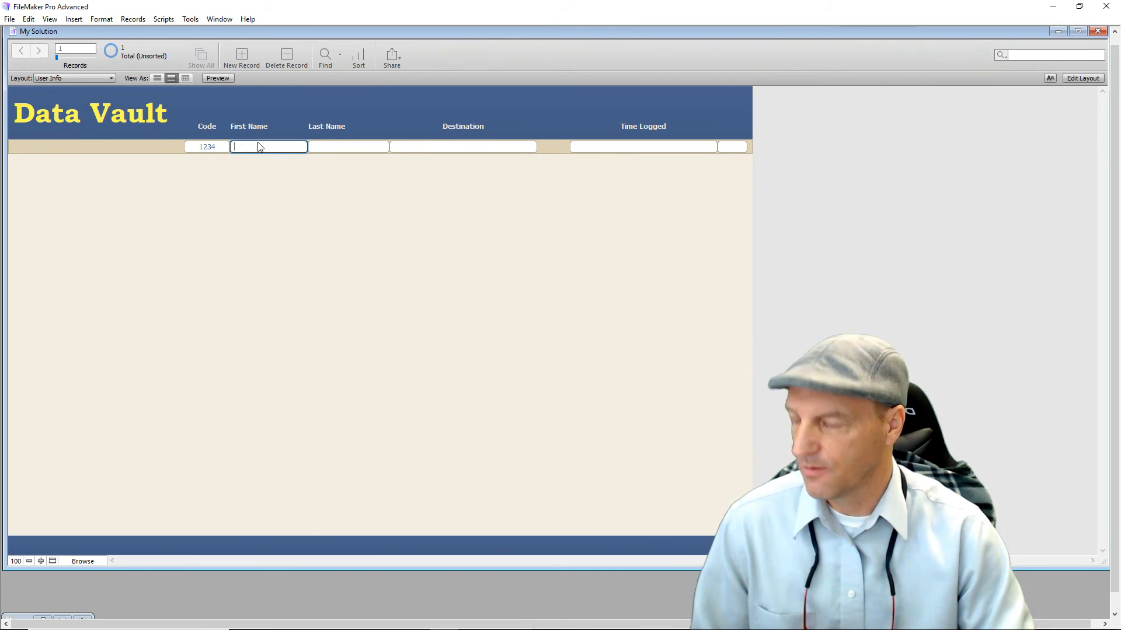
pyautogui.write('T')
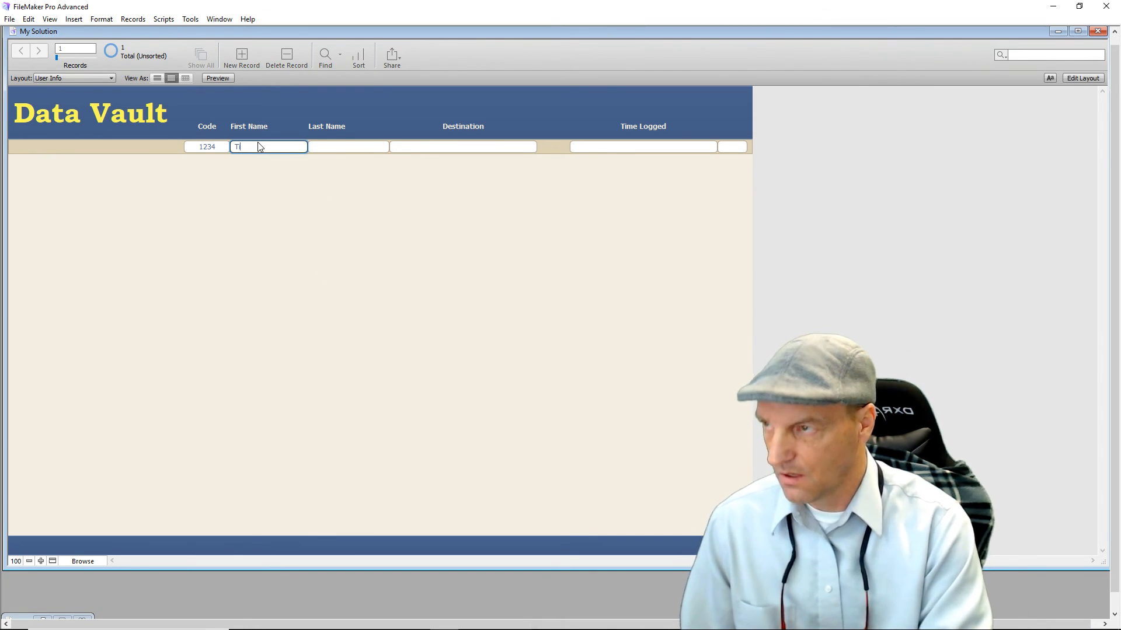
pyautogui.write('im')
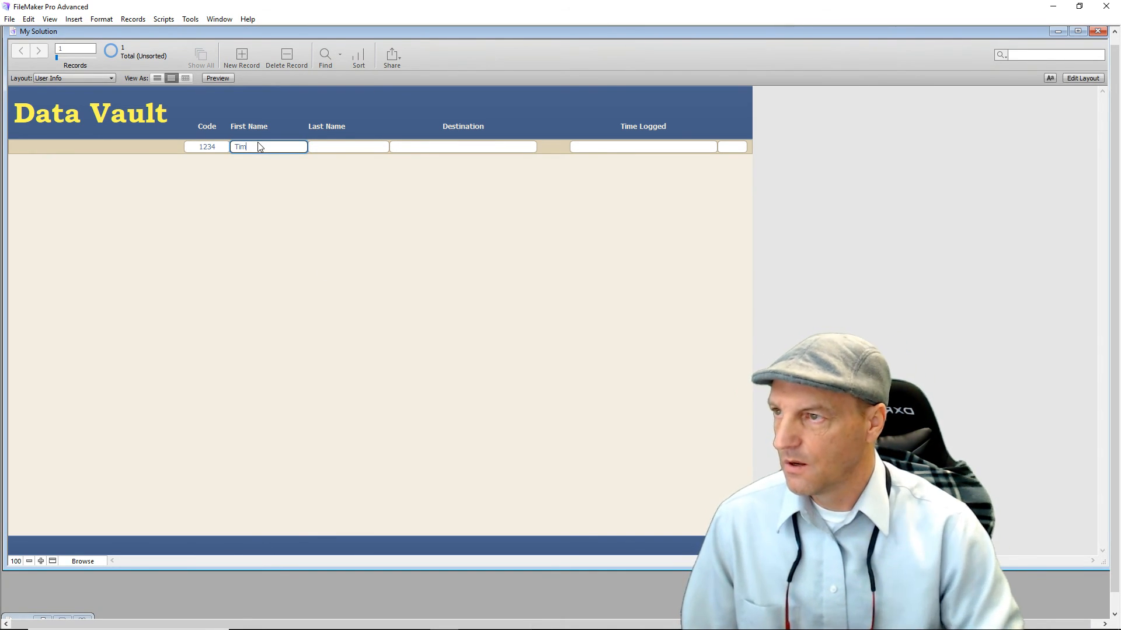
pyautogui.click(467, 146)
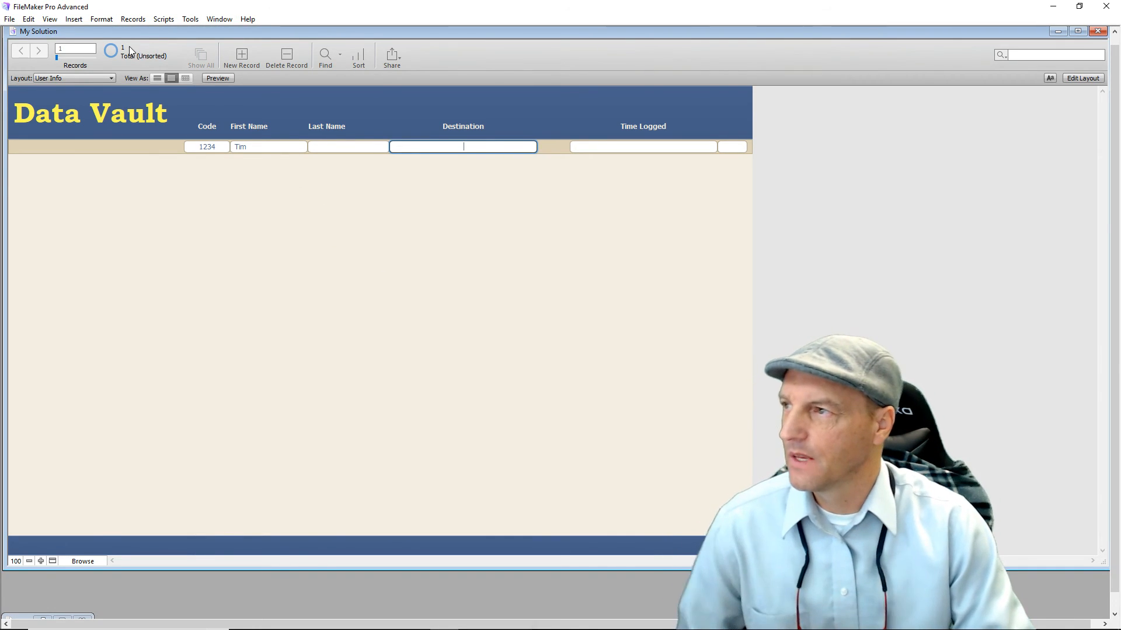
# Look through the Admin_Manage layouts in the Layout pop-up.
pyautogui.click(110, 76)
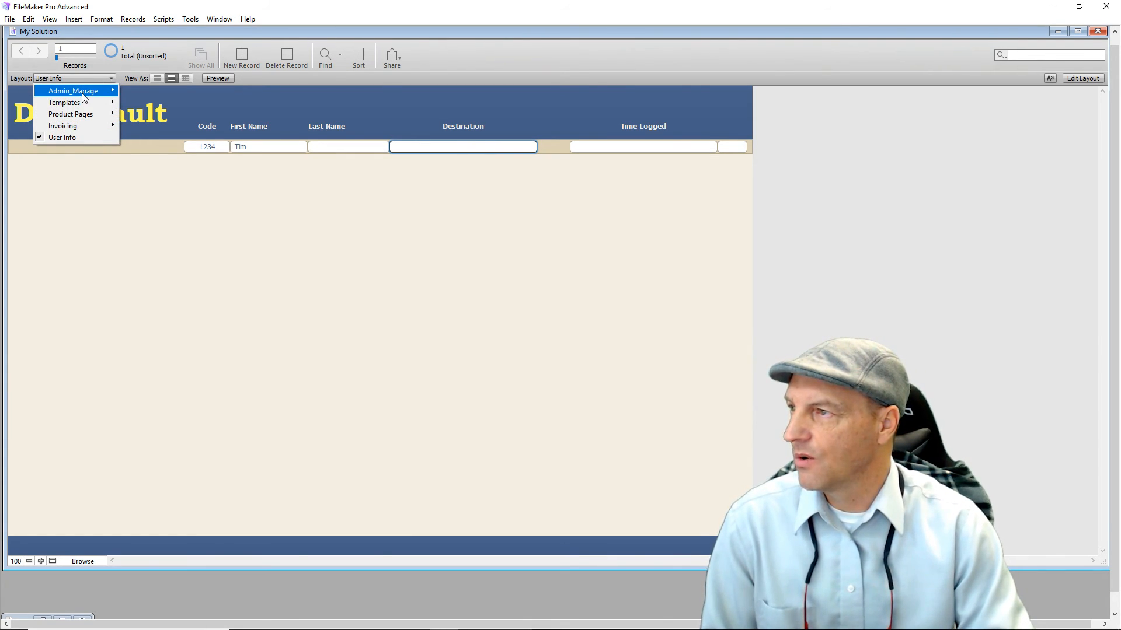
pyautogui.moveTo(83, 97)
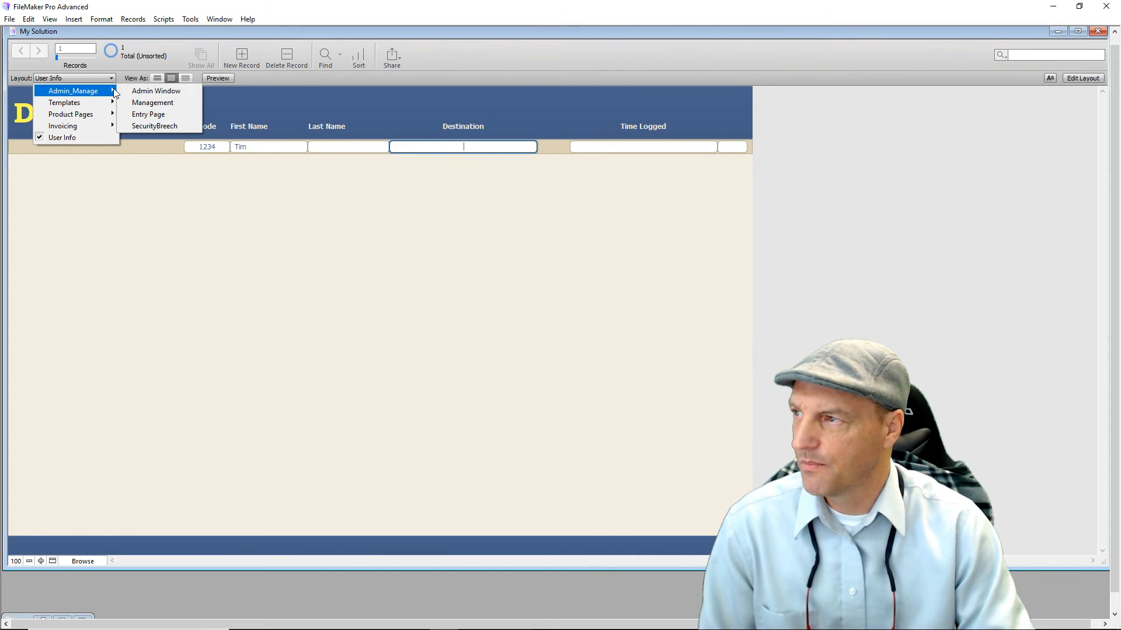
pyautogui.moveTo(99, 119)
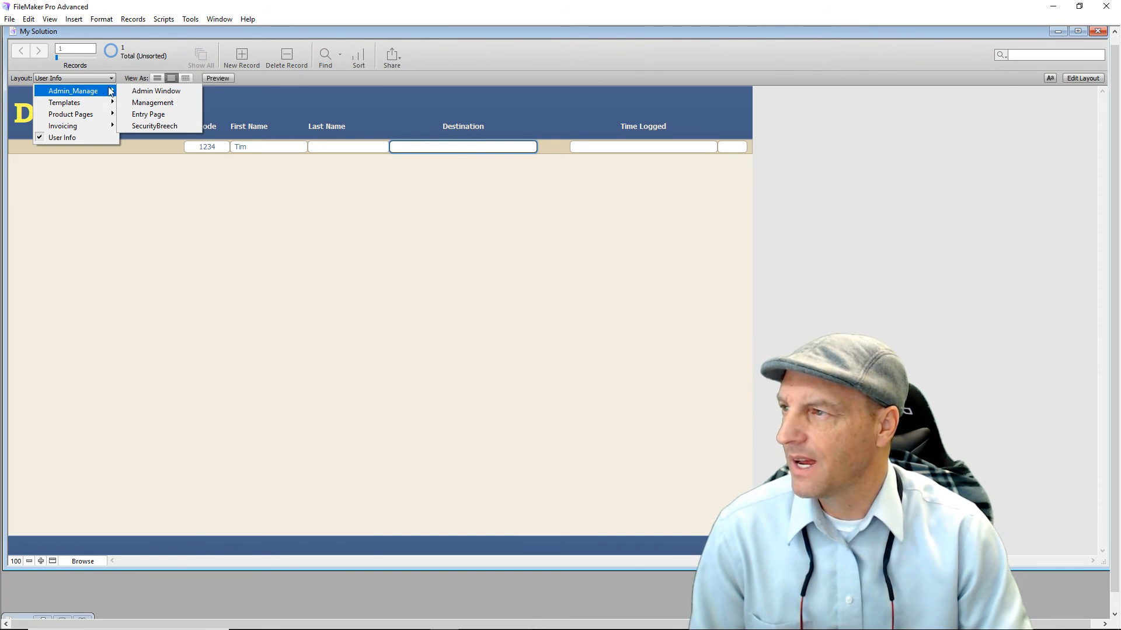
# Check the Admin Window layout, then enter Admin Window as the record's Destination.
pyautogui.click(146, 95)
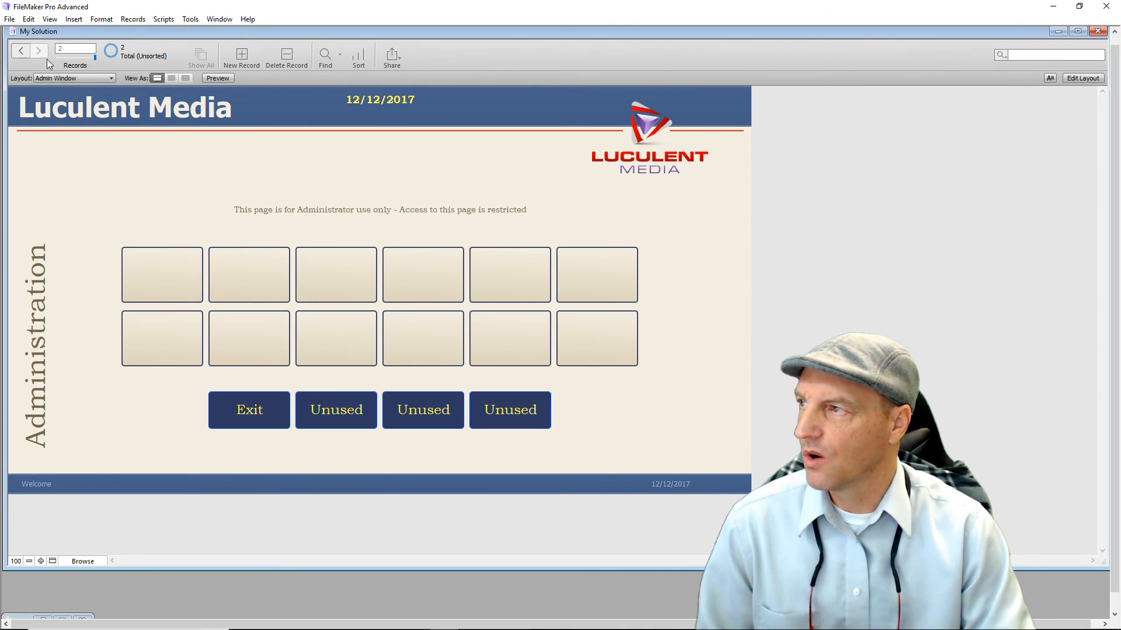
pyautogui.click(109, 78)
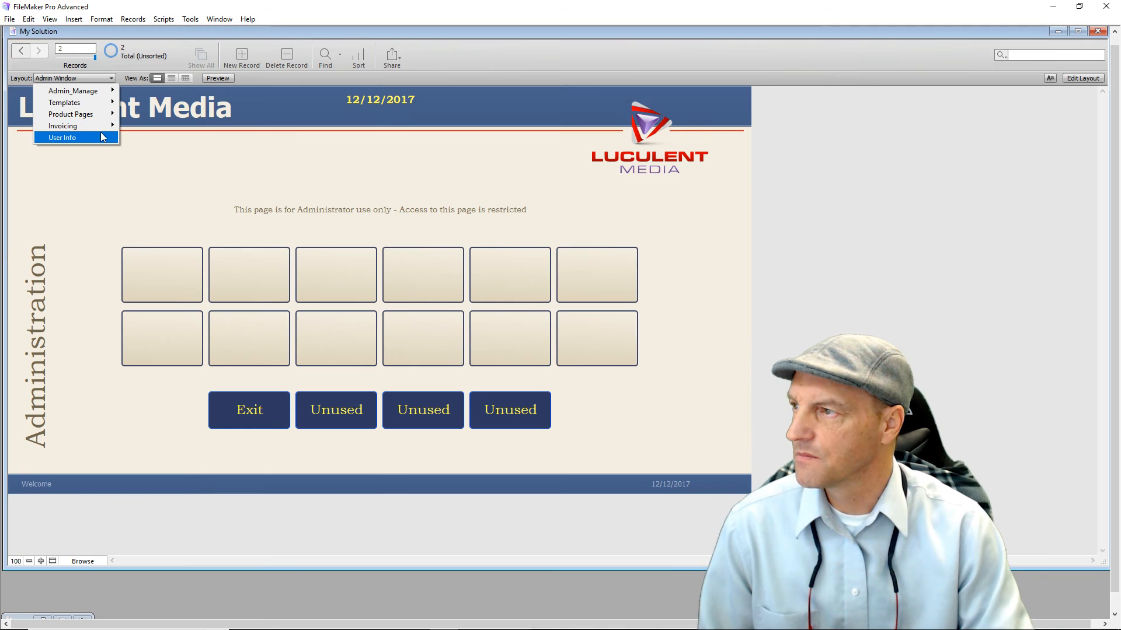
pyautogui.click(101, 138)
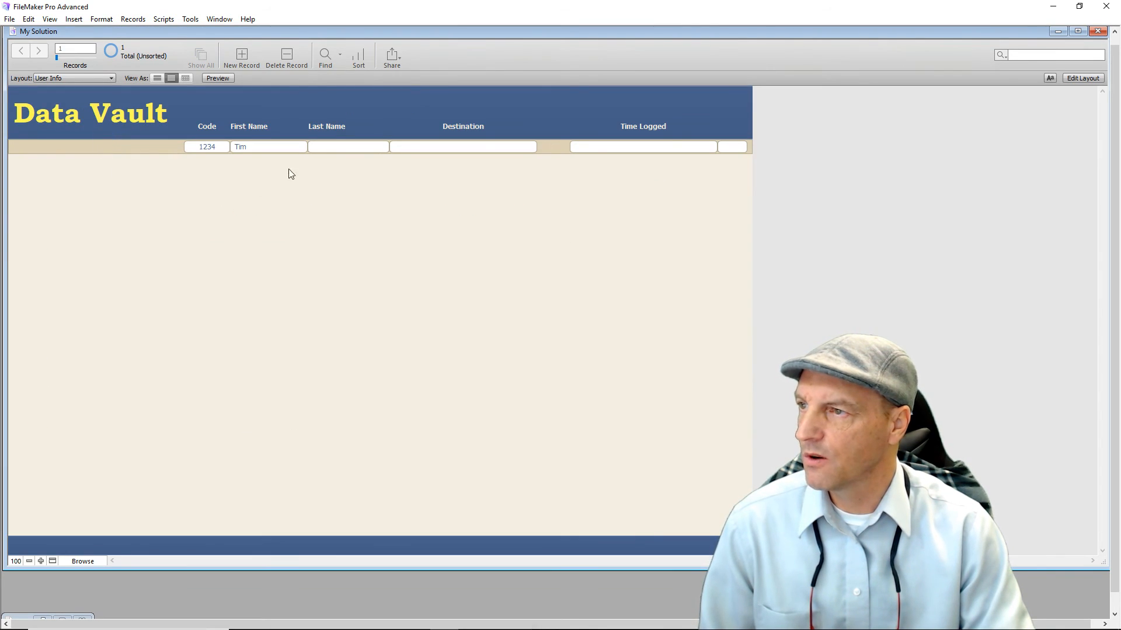
pyautogui.click(444, 145)
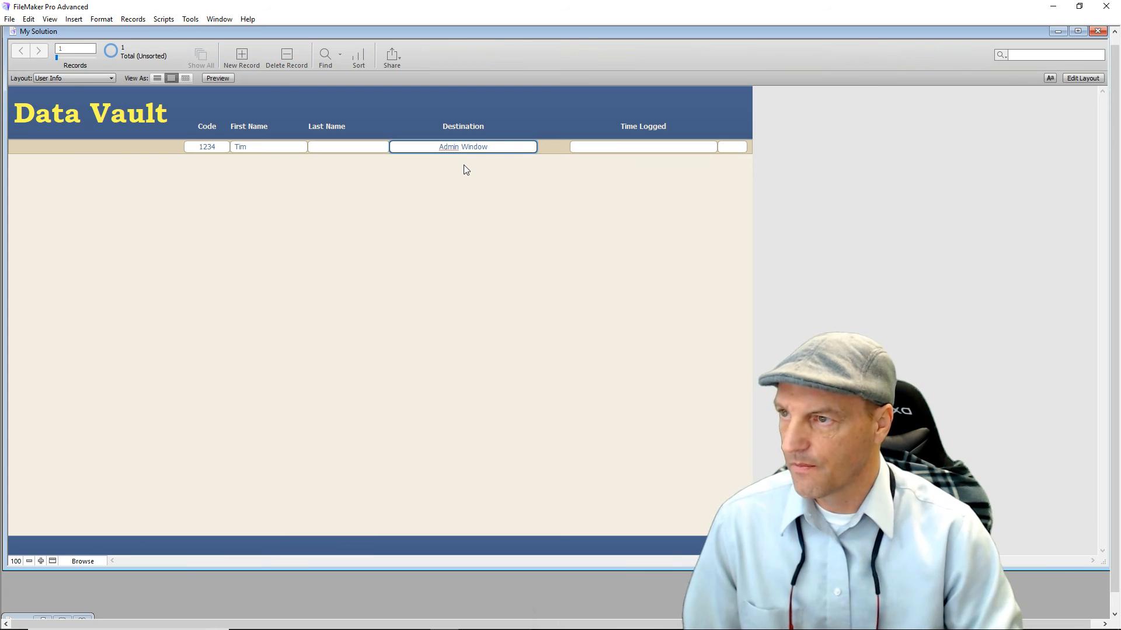
pyautogui.click(501, 207)
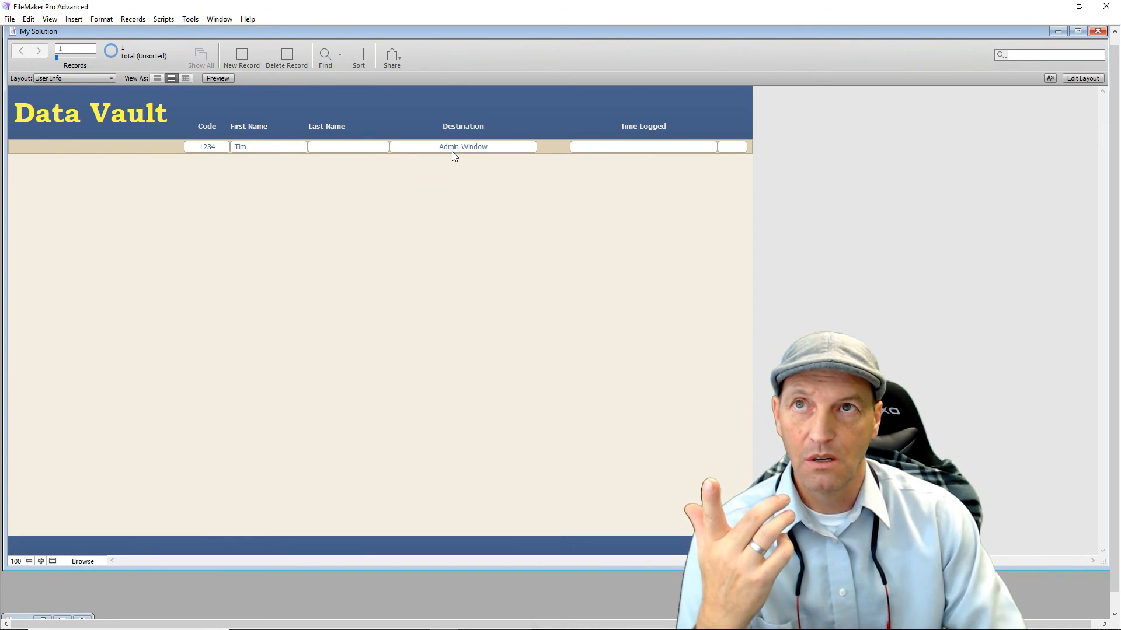
# Add a Data Vault record with code 1235, a first name, and destination Category Page.
pyautogui.click(242, 56)
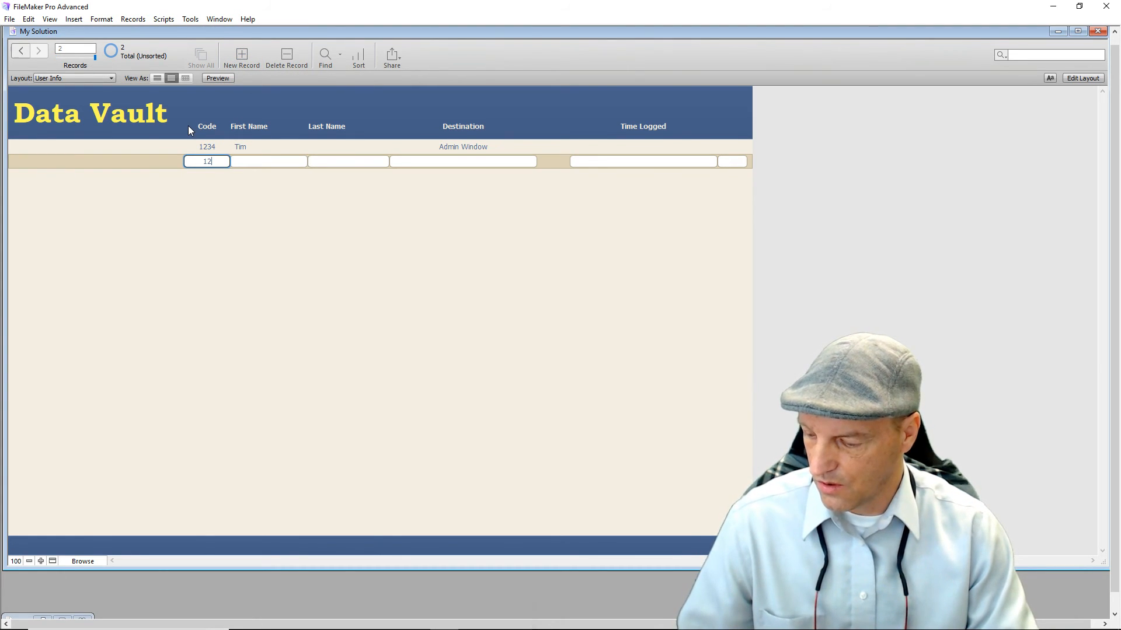
pyautogui.write('35')
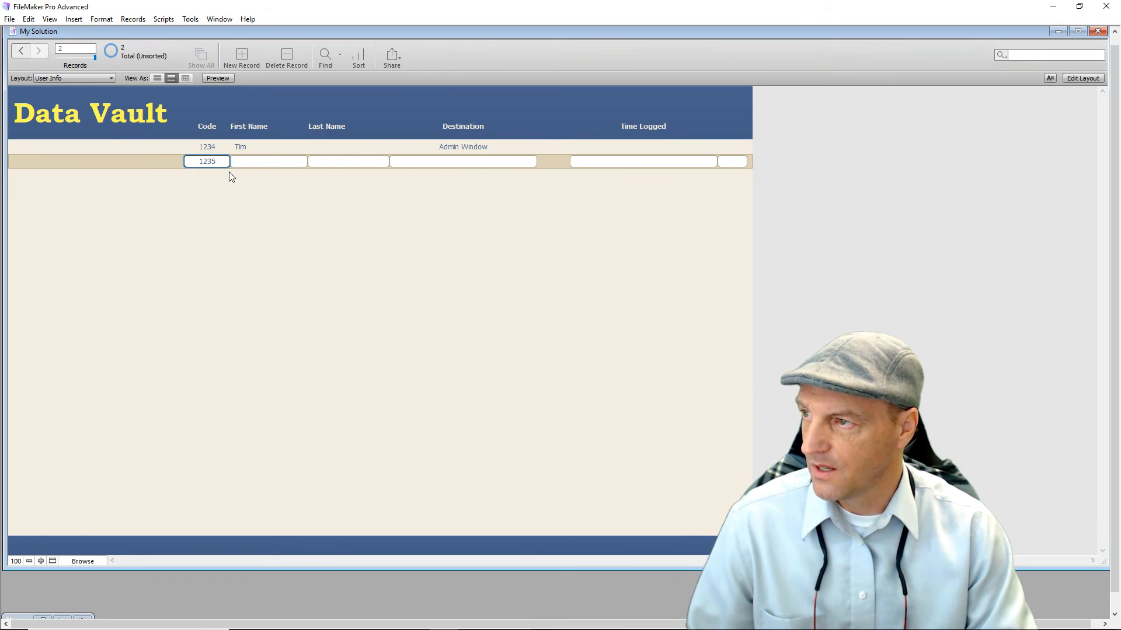
pyautogui.click(244, 161)
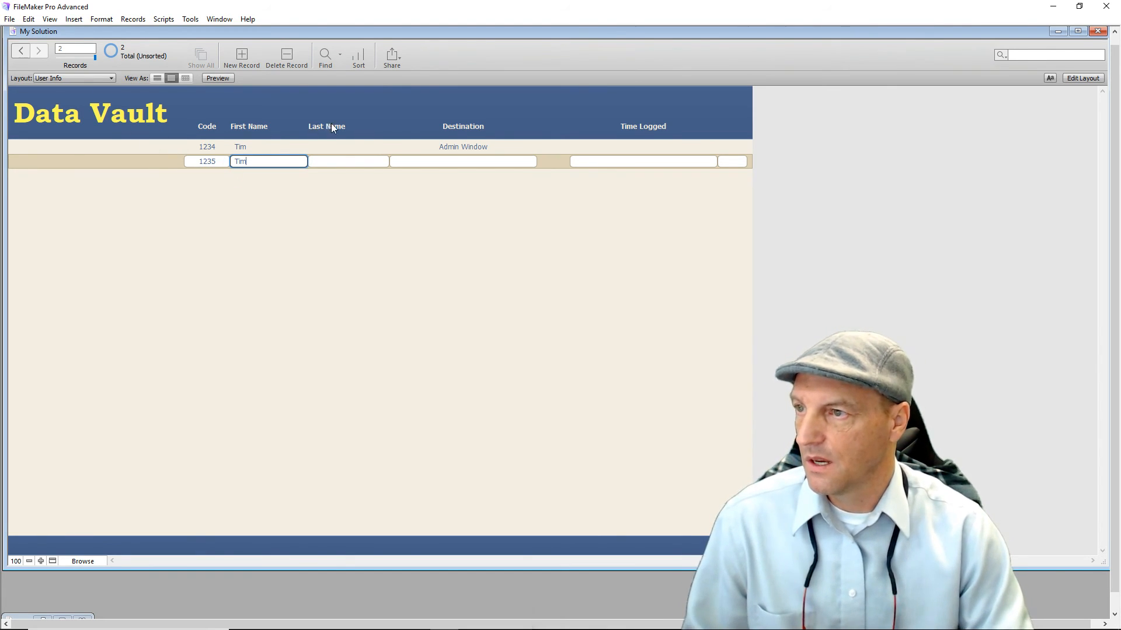
pyautogui.click(442, 164)
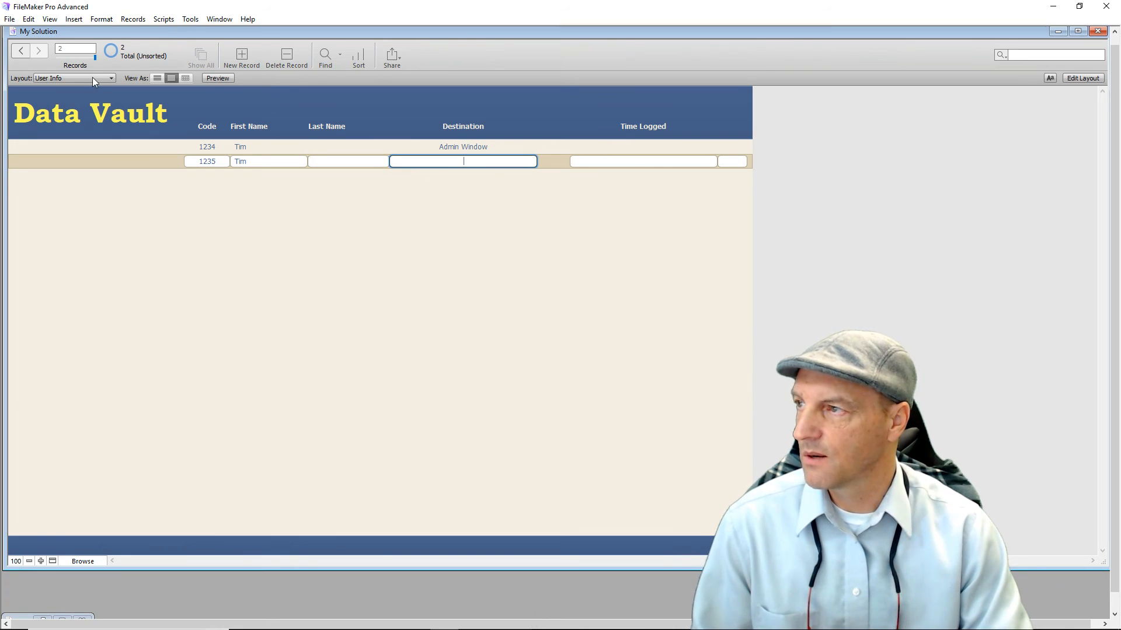
pyautogui.click(110, 78)
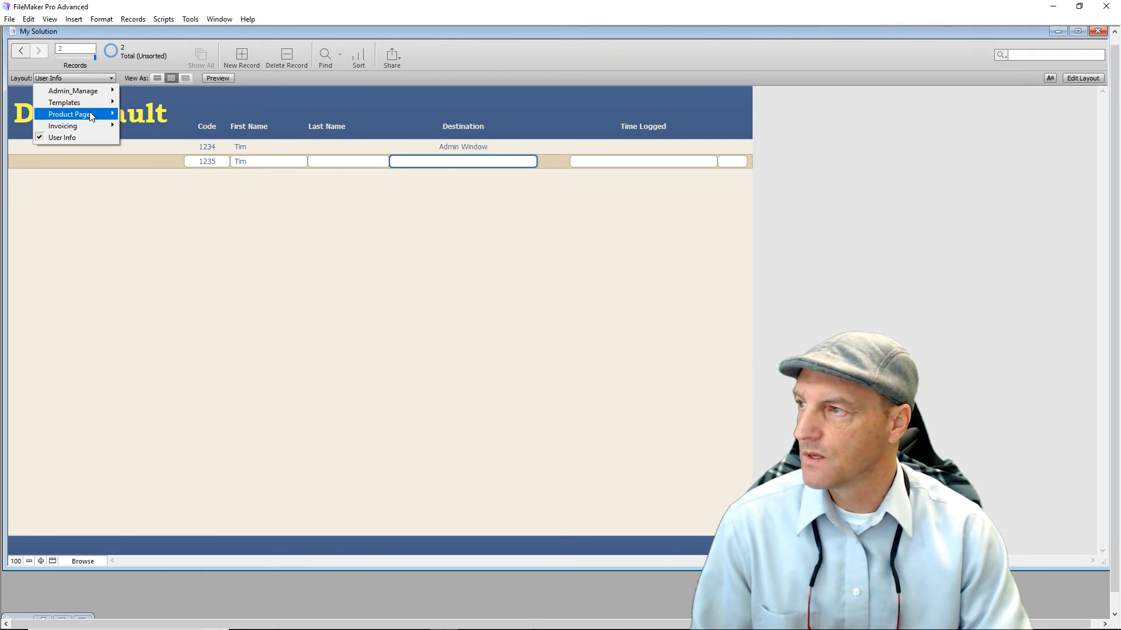
pyautogui.moveTo(90, 115)
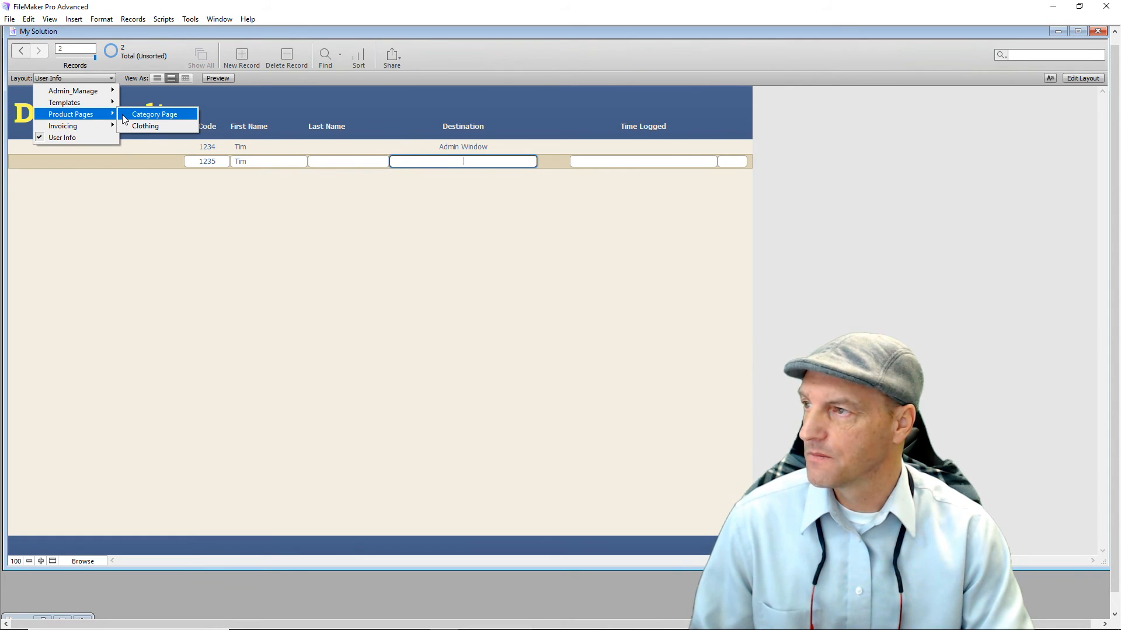
pyautogui.press('Down')
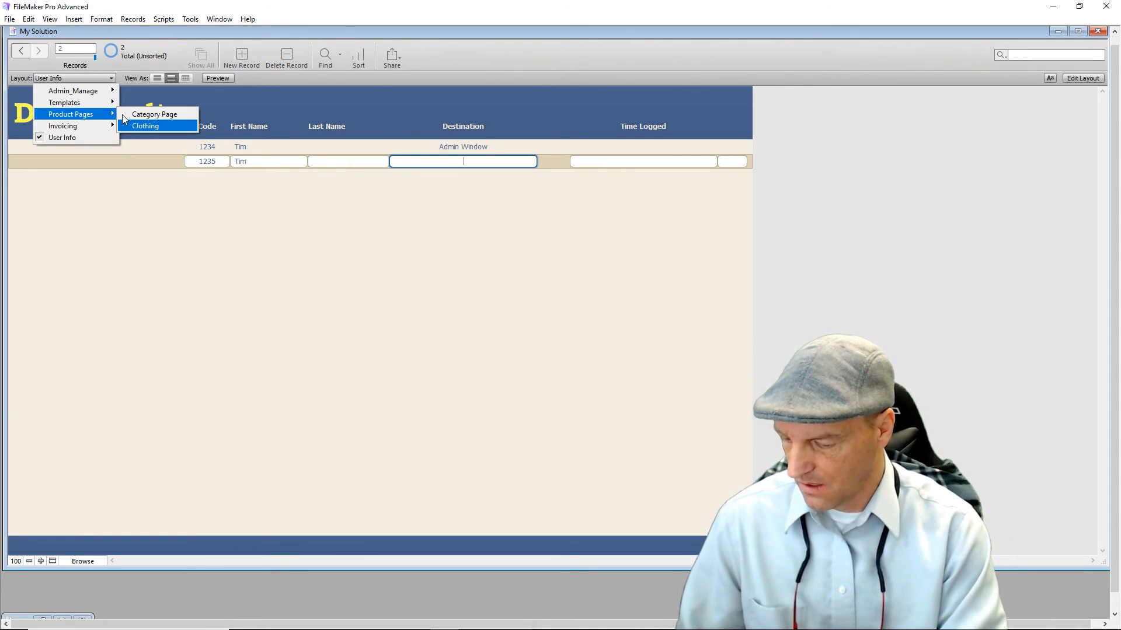
pyautogui.click(464, 161)
pyautogui.write('Catego')
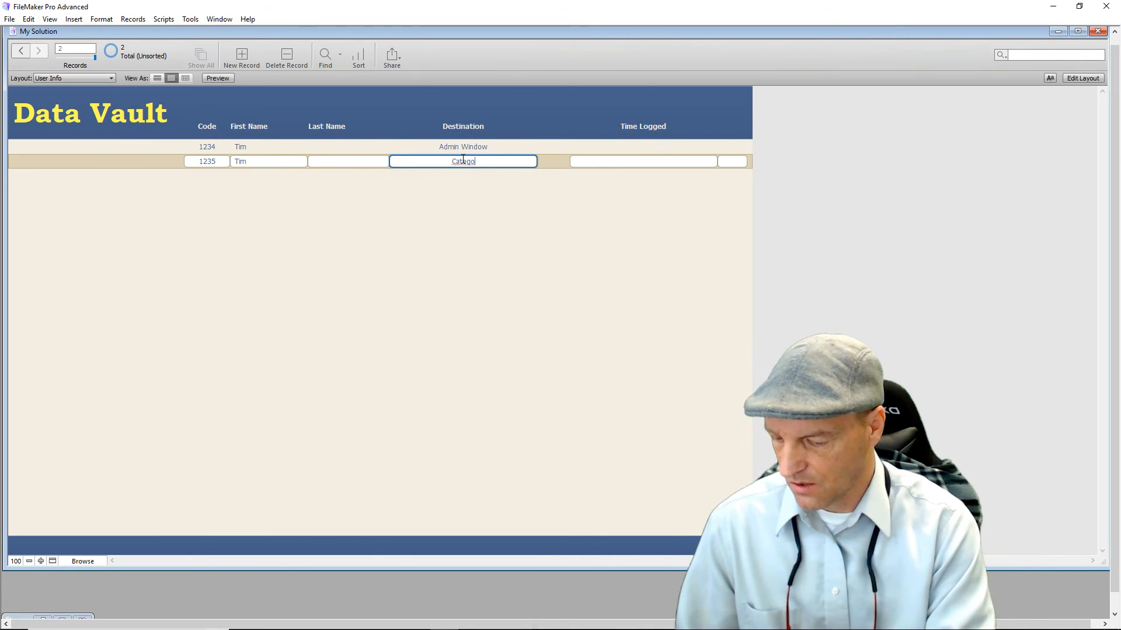
pyautogui.write('ry Page')
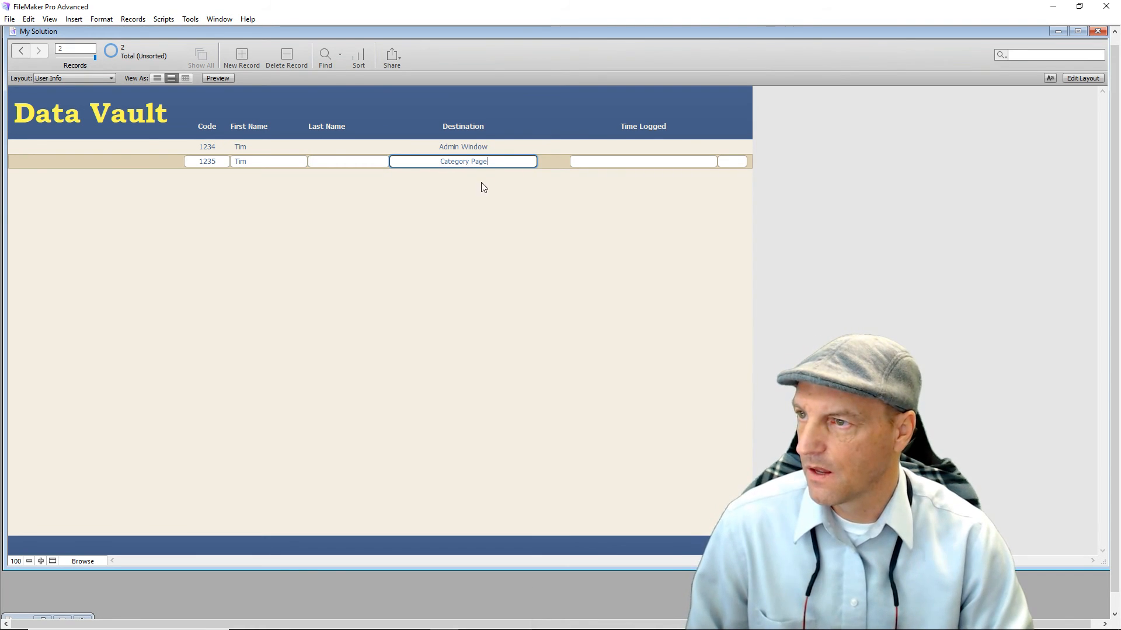
pyautogui.click(107, 79)
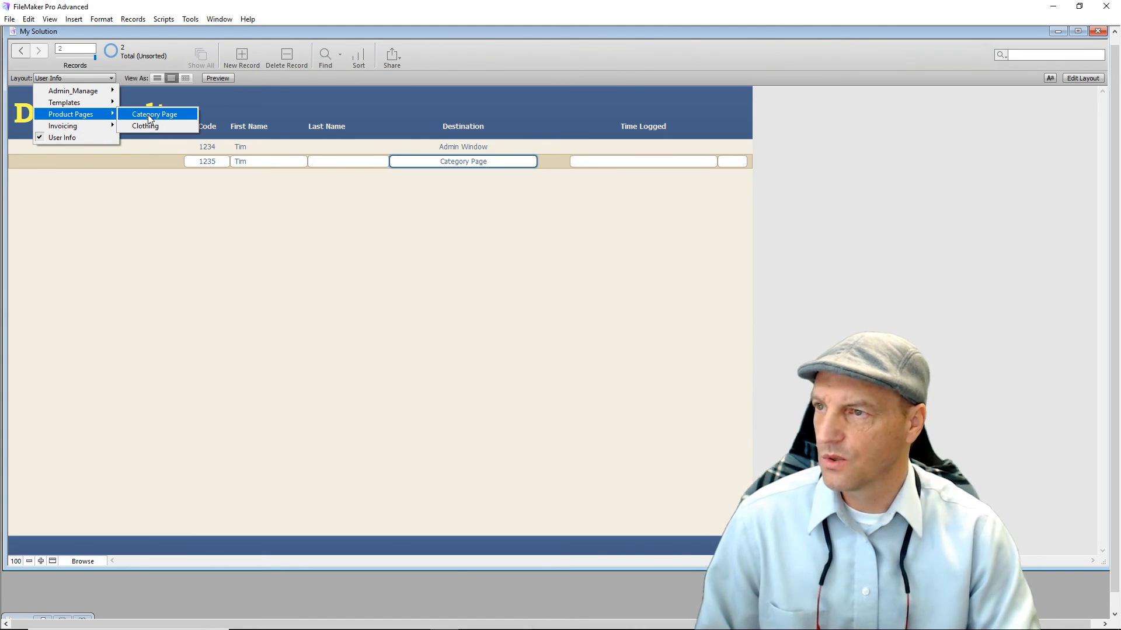
pyautogui.click(293, 243)
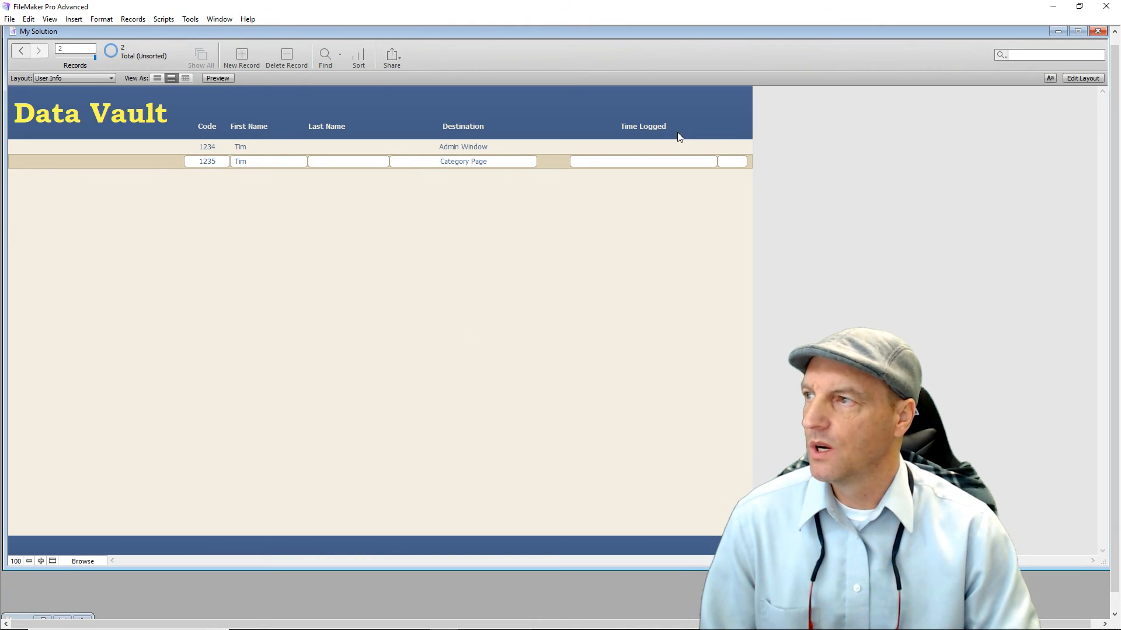
# Move the User Info layout into the Admin_Manage folder, directly below Admin Window.
pyautogui.click(1080, 78)
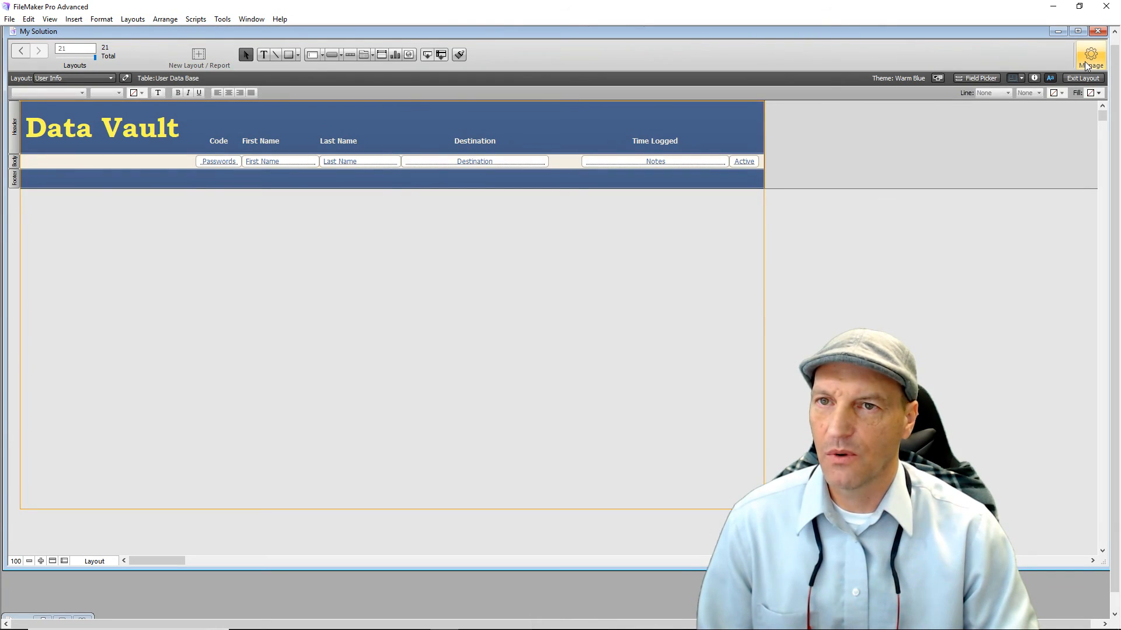
pyautogui.click(1082, 65)
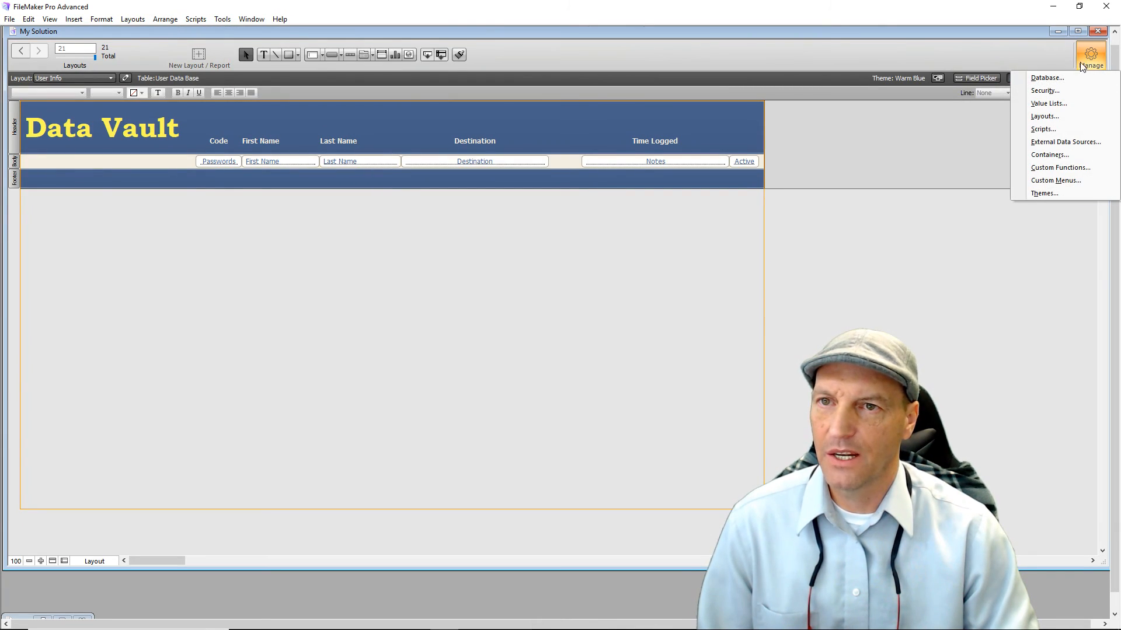
pyautogui.click(1056, 117)
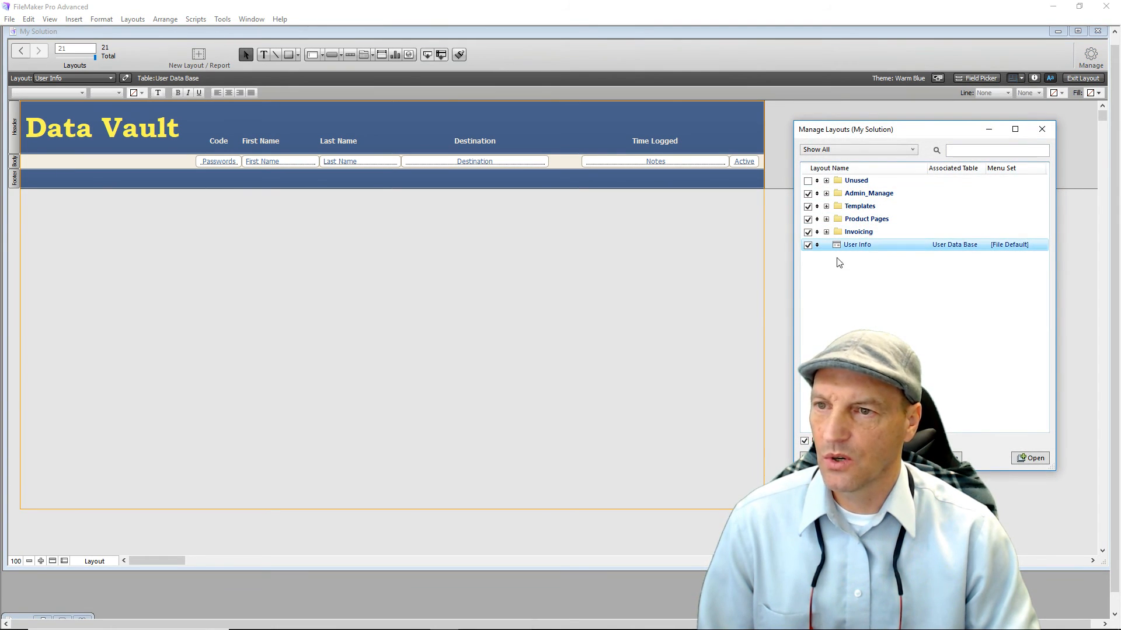
pyautogui.press('Up')
pyautogui.press('Up')
pyautogui.press('Up')
pyautogui.press('Up')
pyautogui.press('Right')
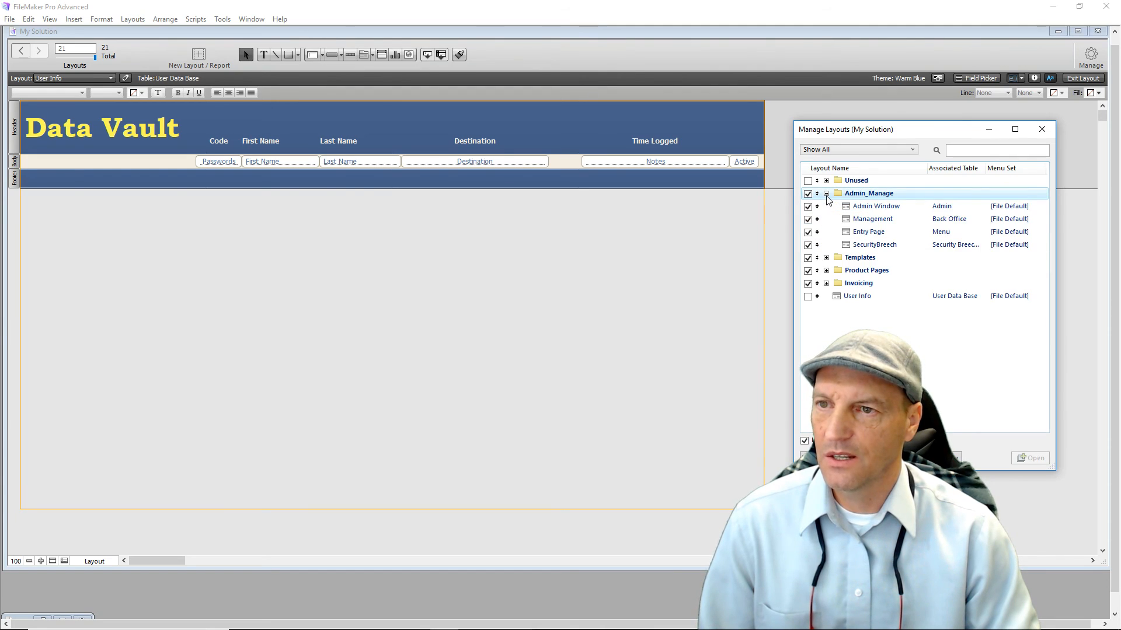
pyautogui.click(816, 296)
pyautogui.moveTo(817, 296); pyautogui.dragTo(817, 220)
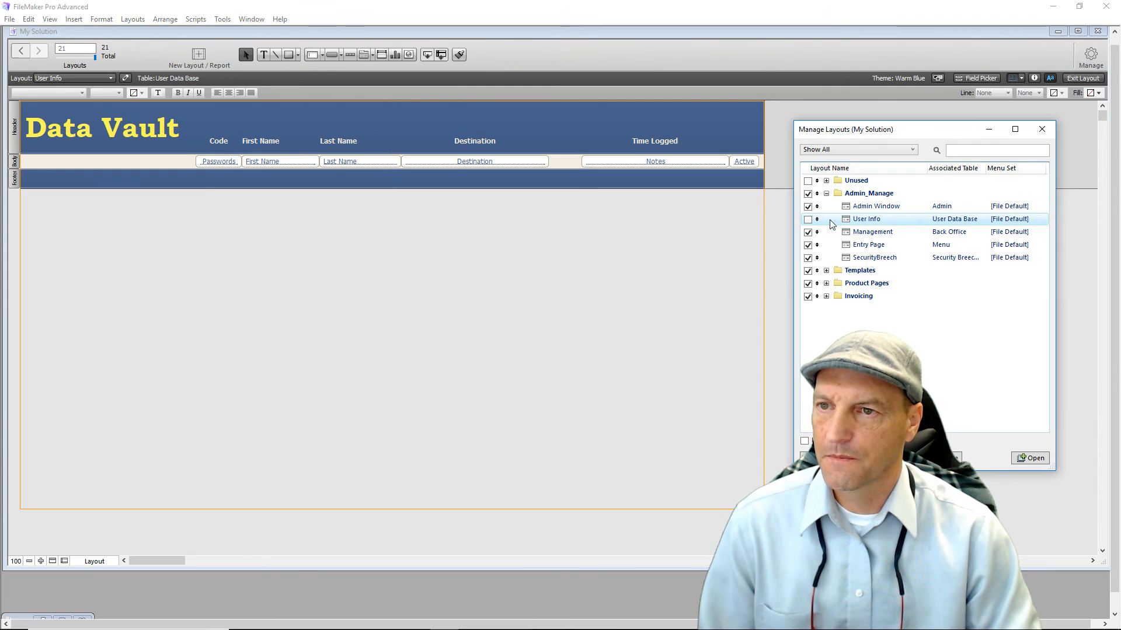
pyautogui.click(982, 422)
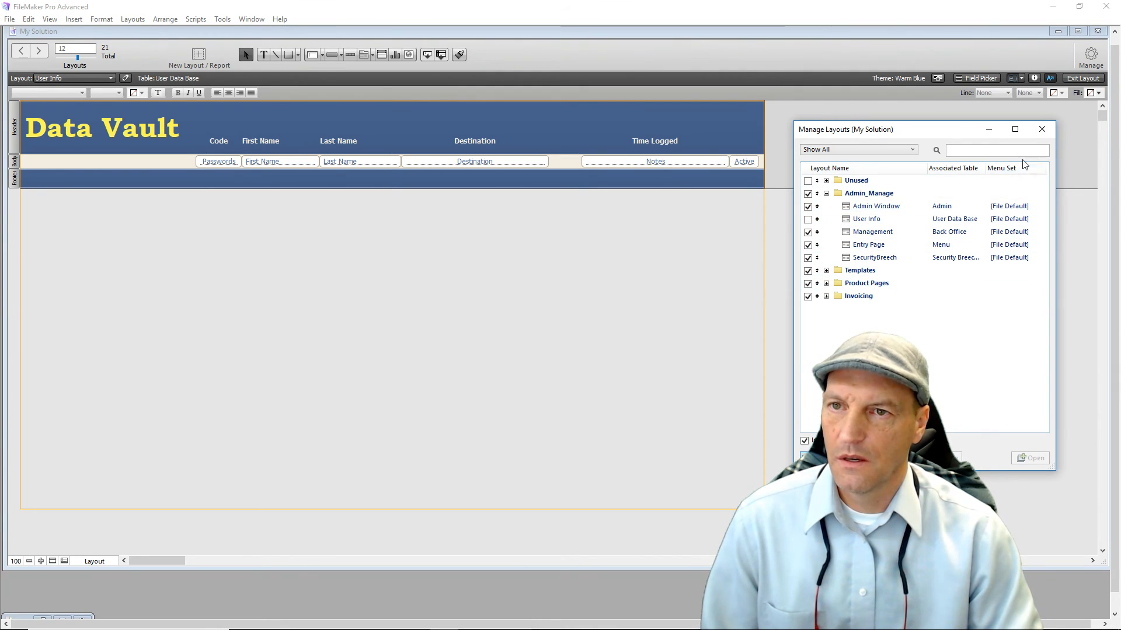
pyautogui.click(1042, 129)
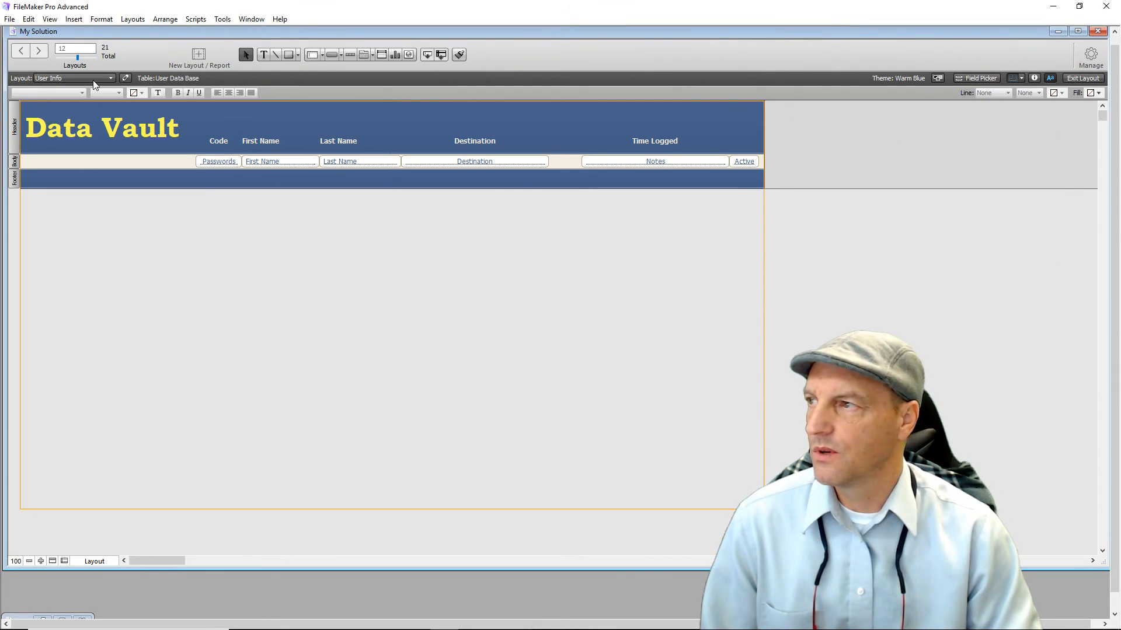
pyautogui.click(110, 79)
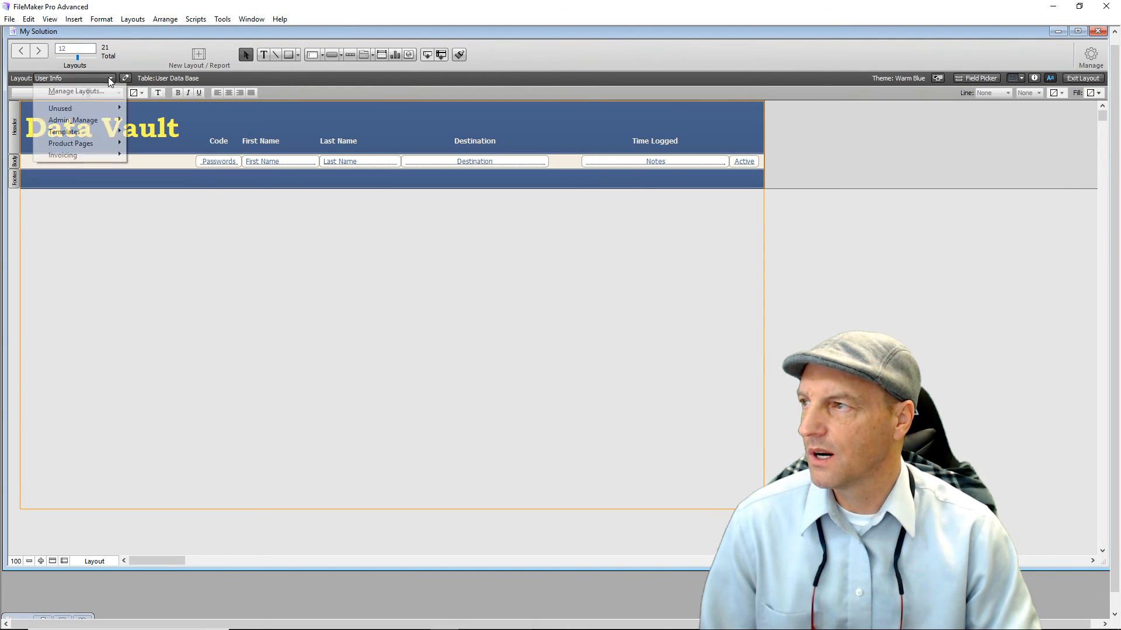
# On the Admin Window layout, label the lower-left placeholder button Passcode.
pyautogui.moveTo(99, 121)
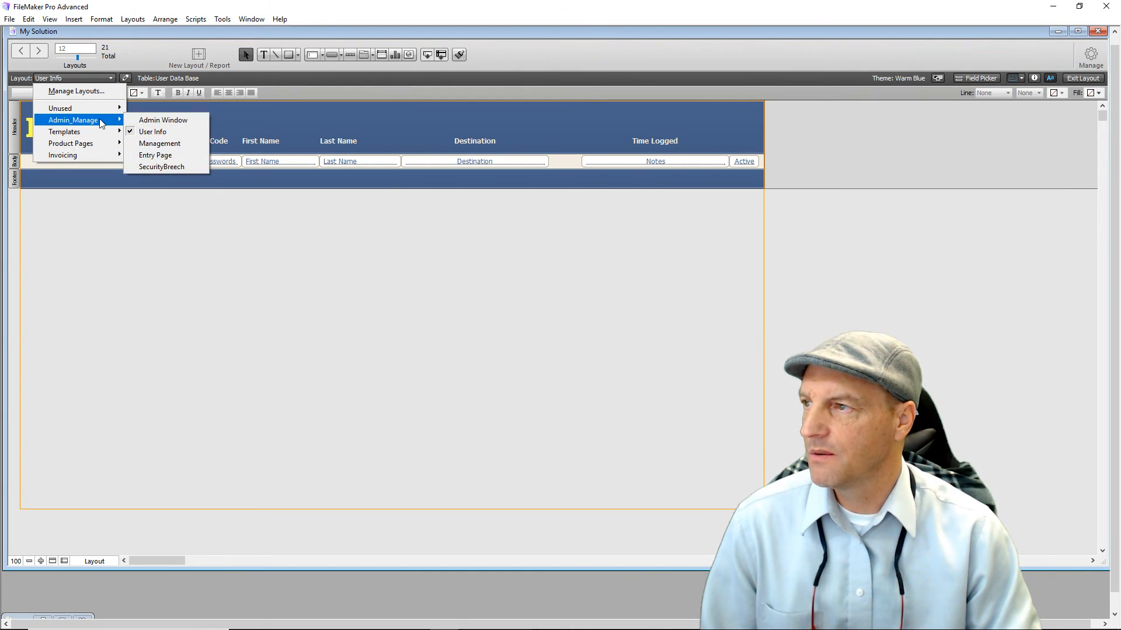
pyautogui.click(182, 120)
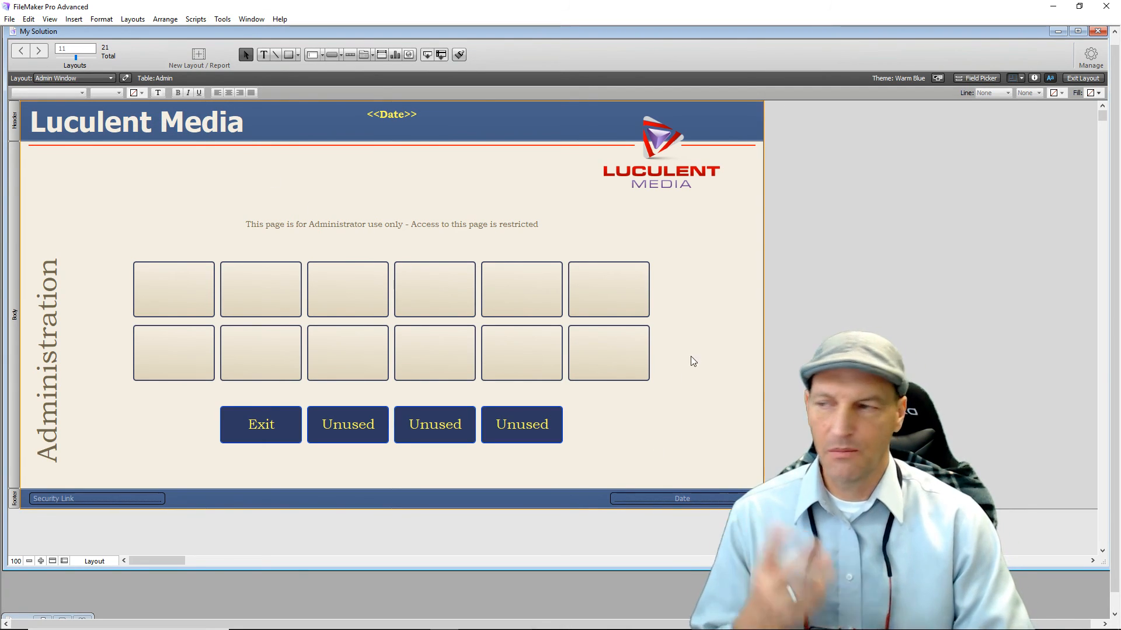
pyautogui.doubleClick(156, 362)
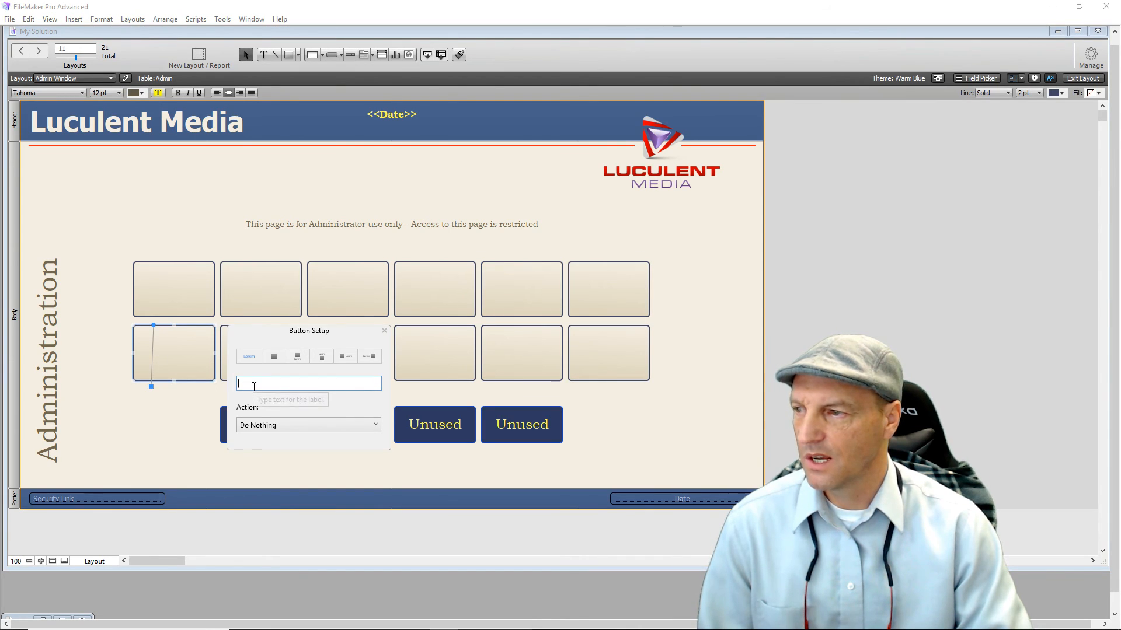
pyautogui.click(253, 383)
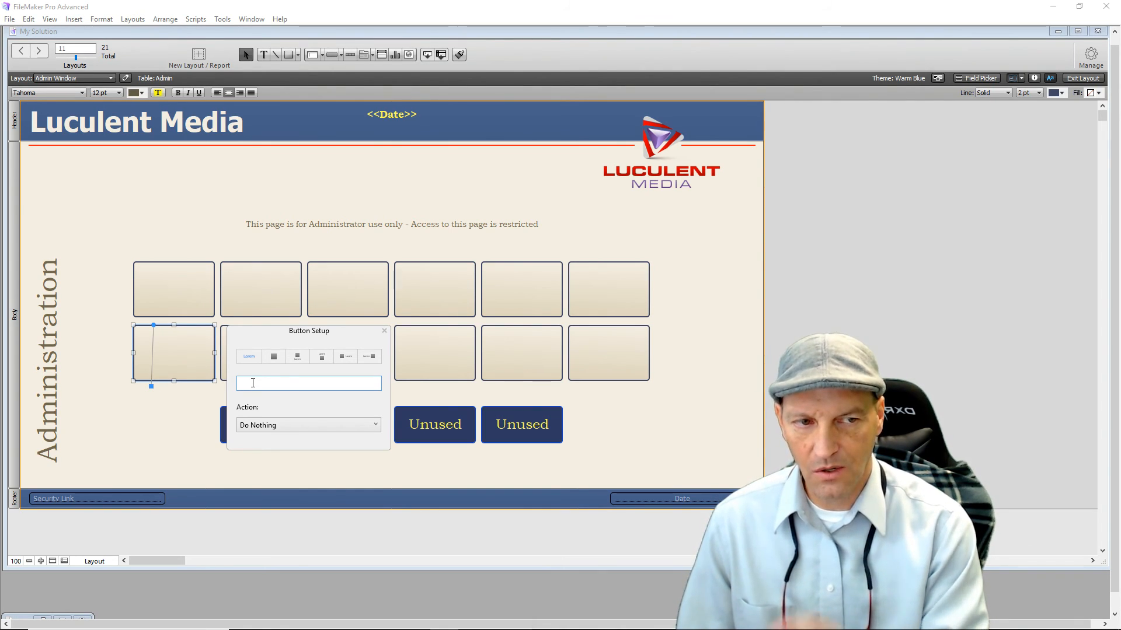
pyautogui.write('Pas')
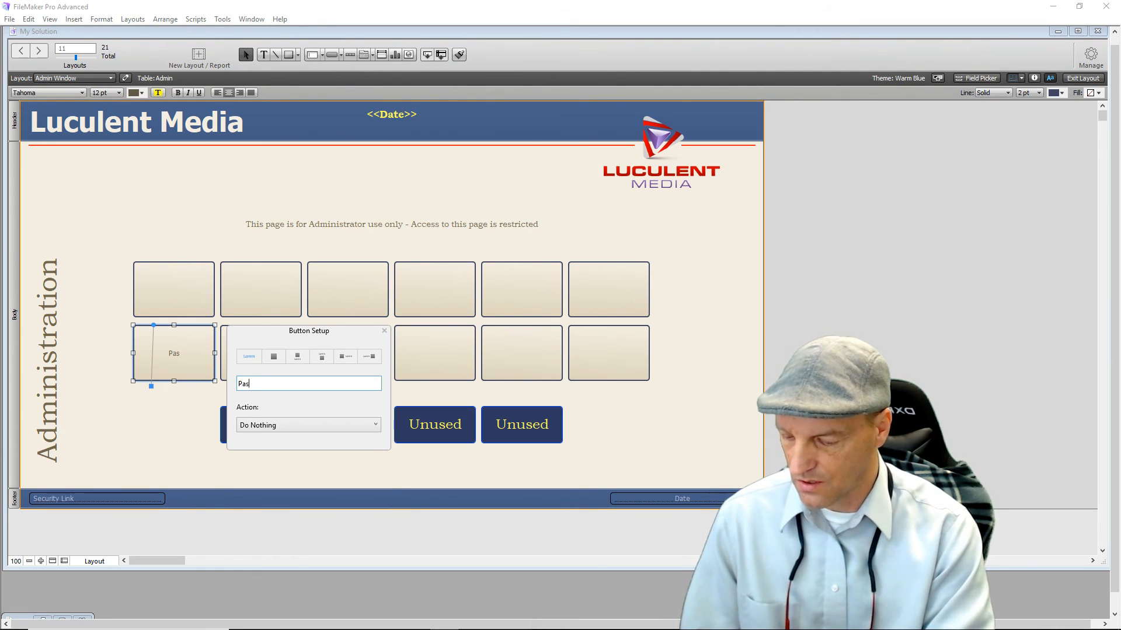
pyautogui.write('scode')
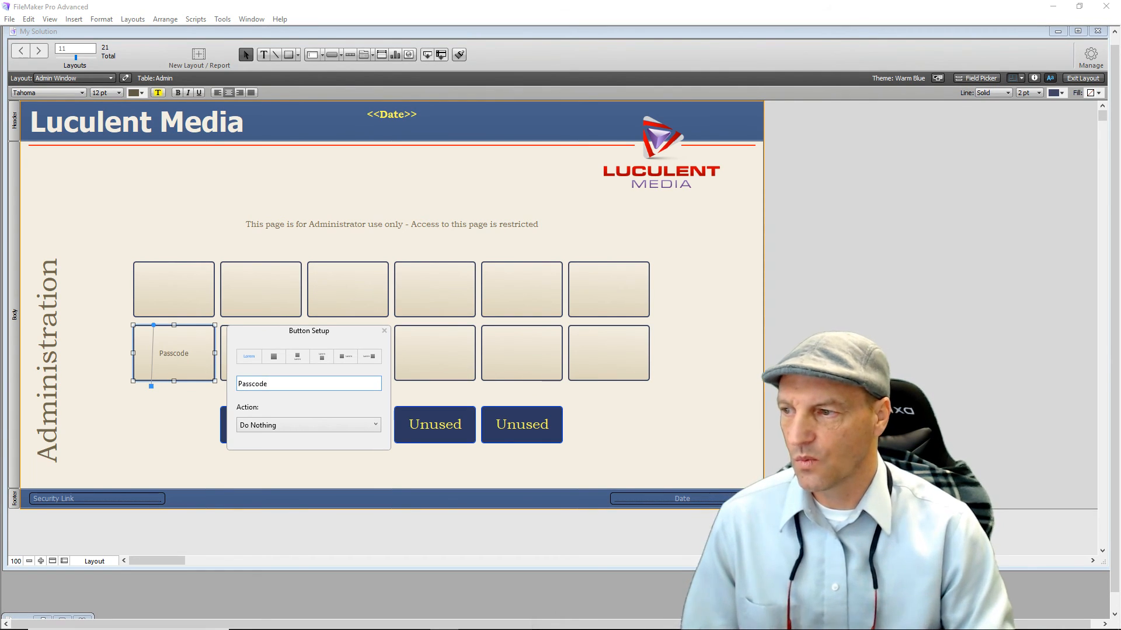
# Make the Passcode button run a single Go to Layout step targeting User Info.
pyautogui.click(310, 425)
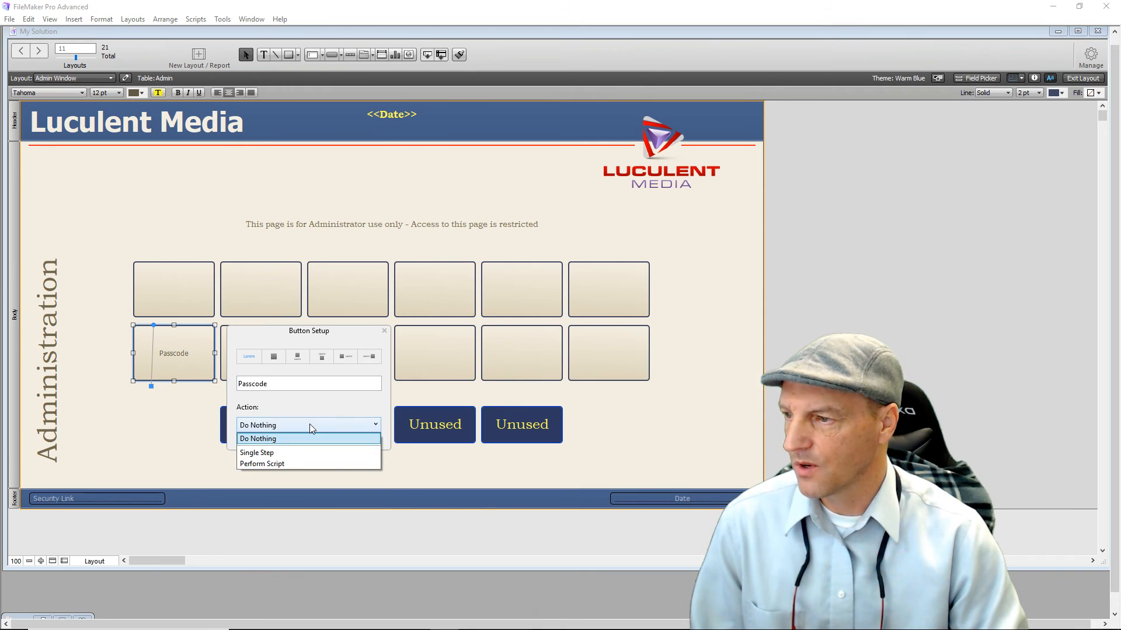
pyautogui.click(302, 454)
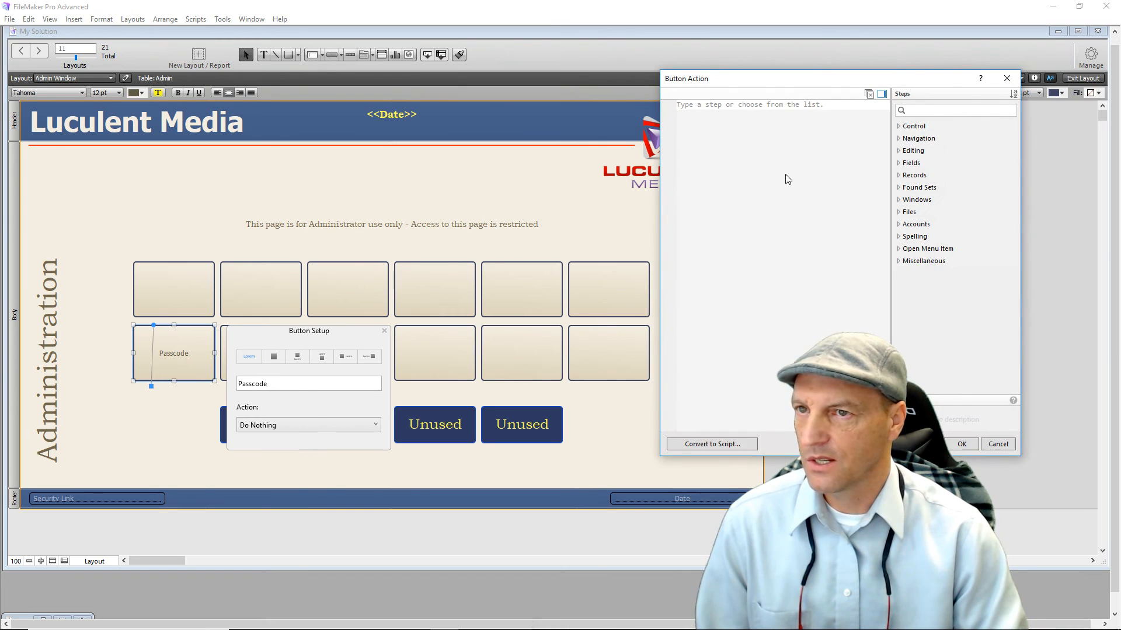
pyautogui.write('Go')
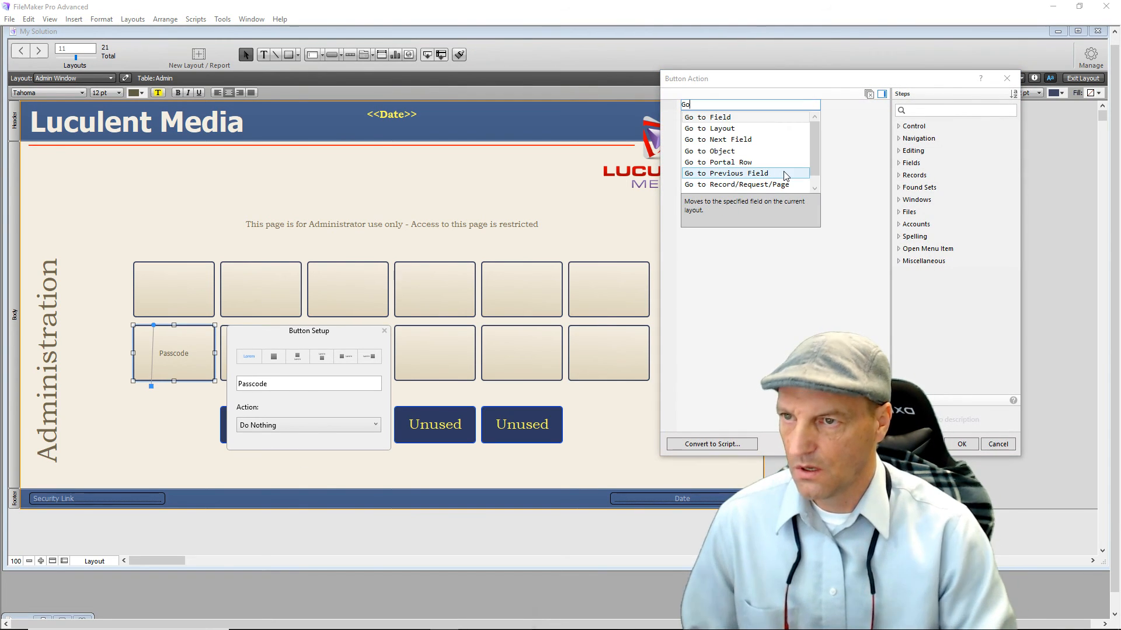
pyautogui.click(713, 128)
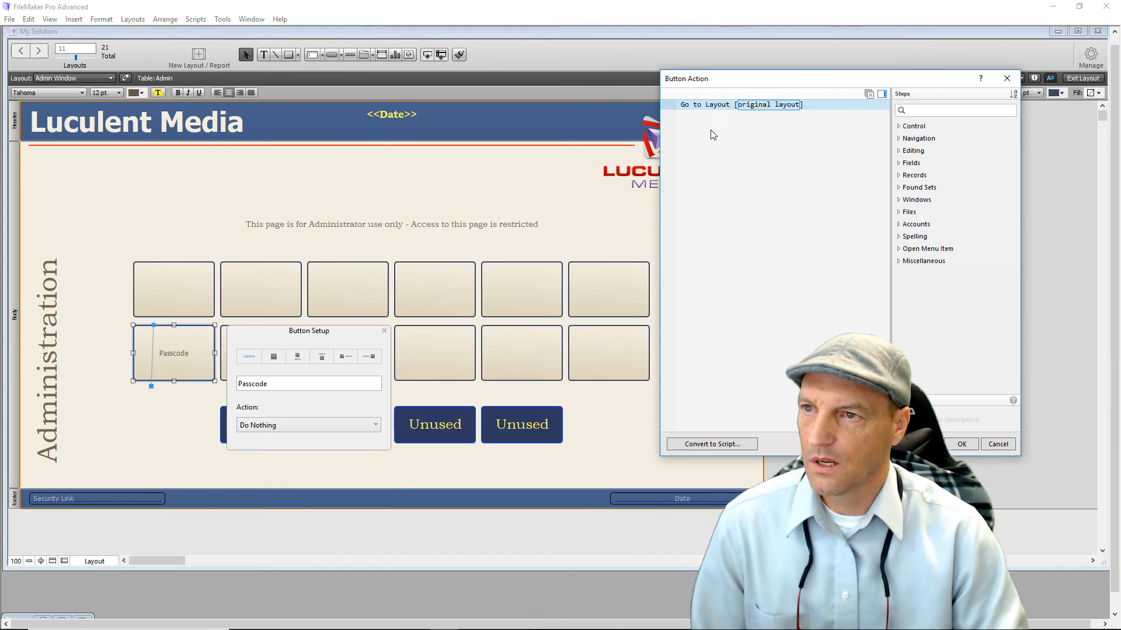
pyautogui.click(763, 108)
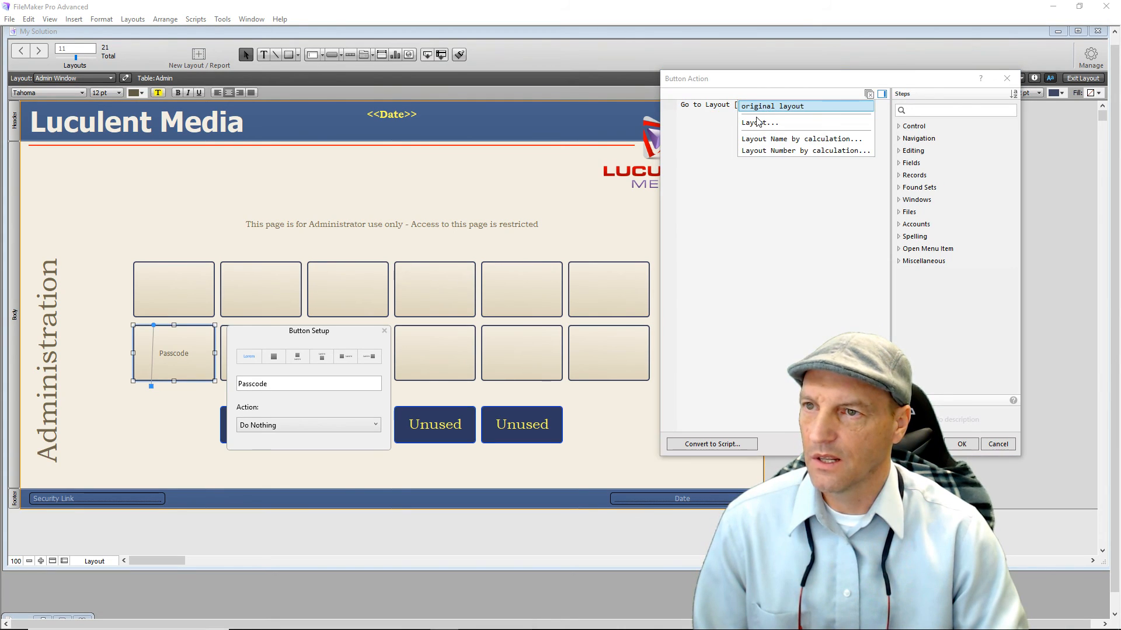
pyautogui.click(758, 122)
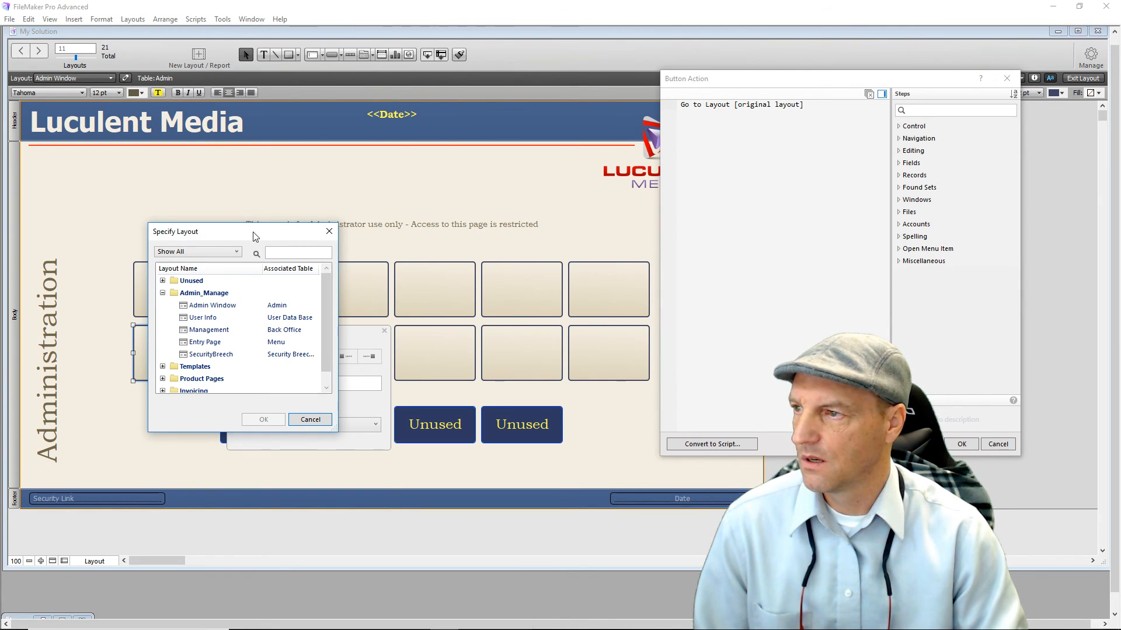
pyautogui.moveTo(243, 236); pyautogui.dragTo(383, 160)
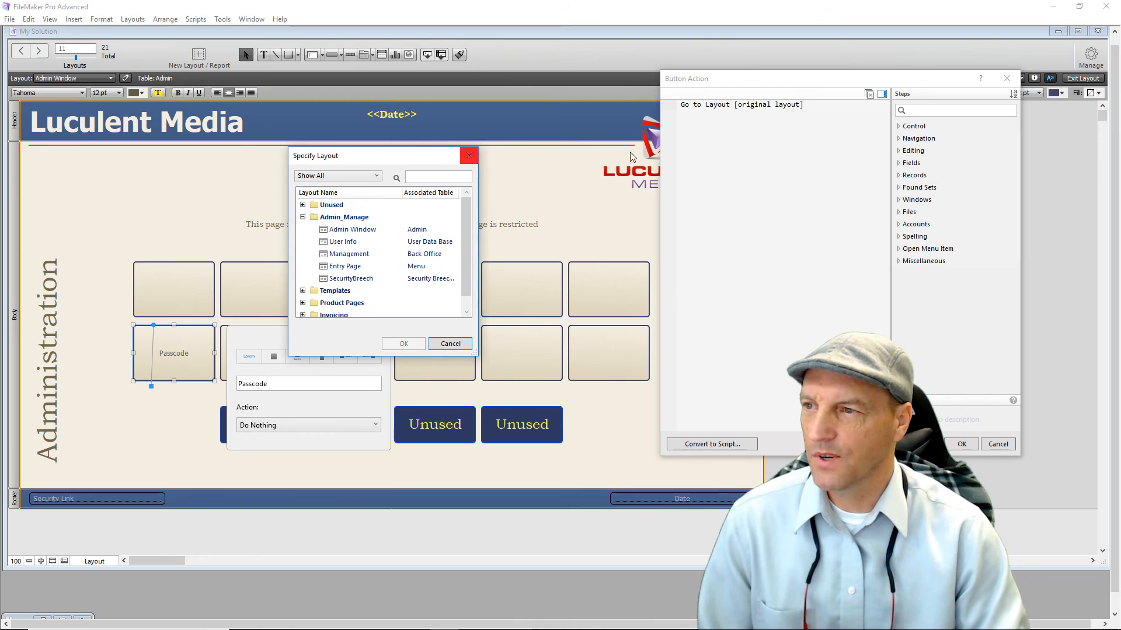
pyautogui.doubleClick(348, 242)
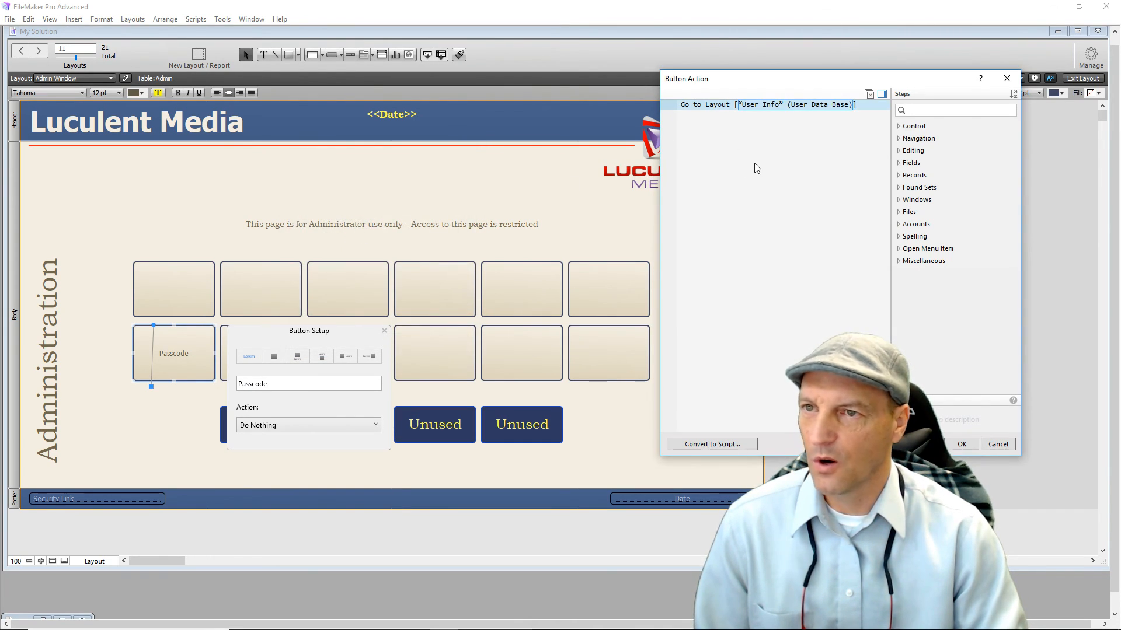
pyautogui.moveTo(775, 85); pyautogui.dragTo(438, 93)
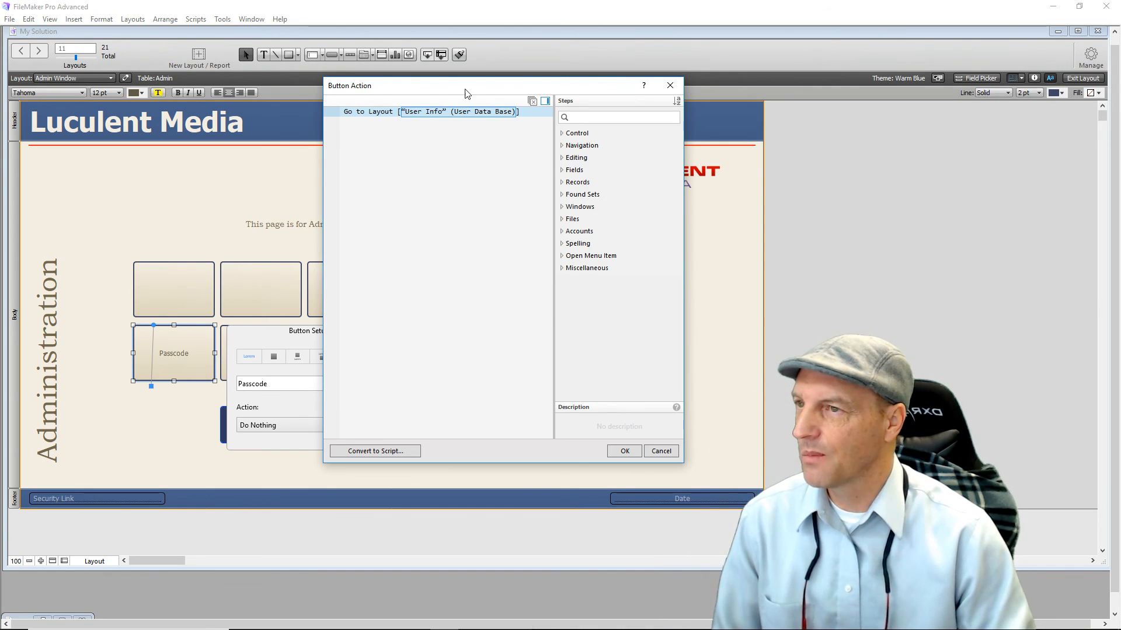
pyautogui.click(622, 453)
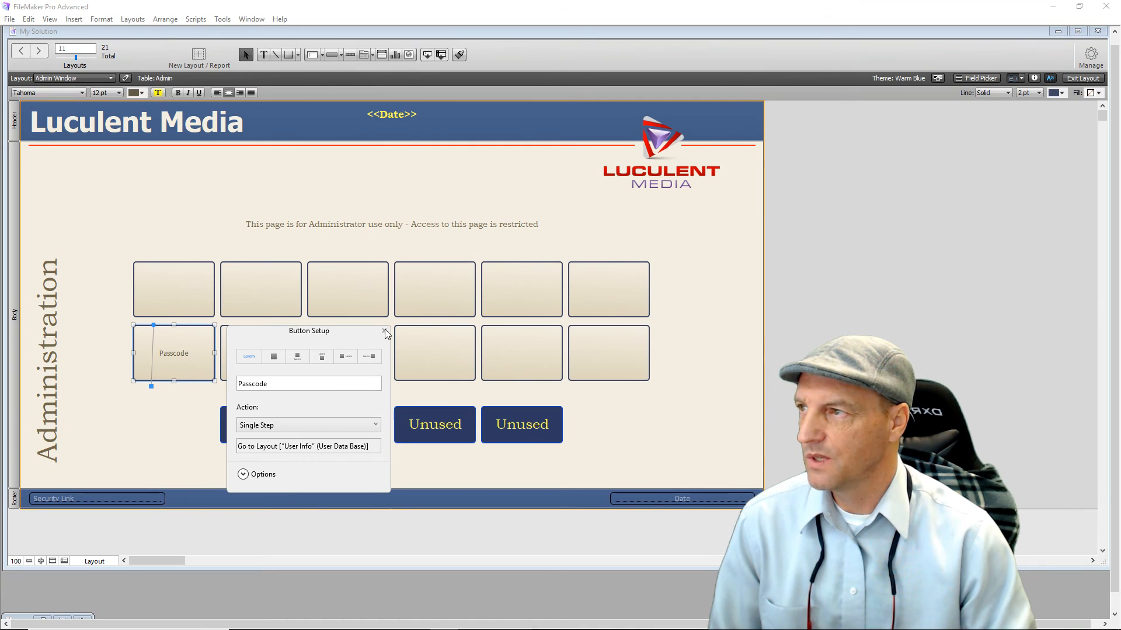
# Set the Passcode button text to Bookman Old Style at 24 pt.
pyautogui.click(82, 93)
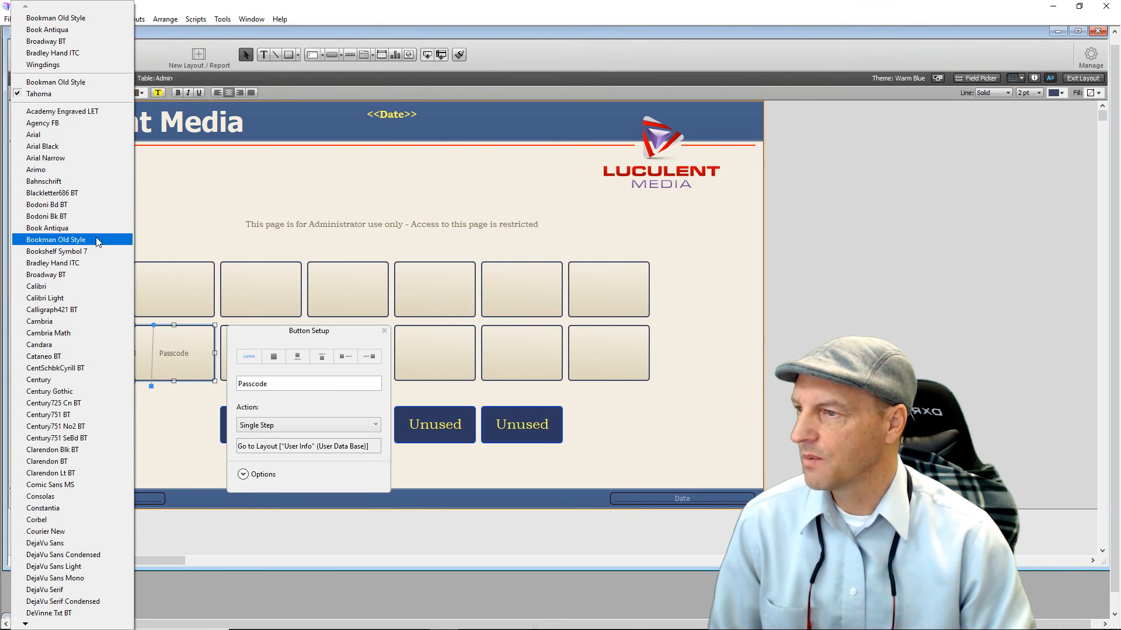
pyautogui.click(56, 240)
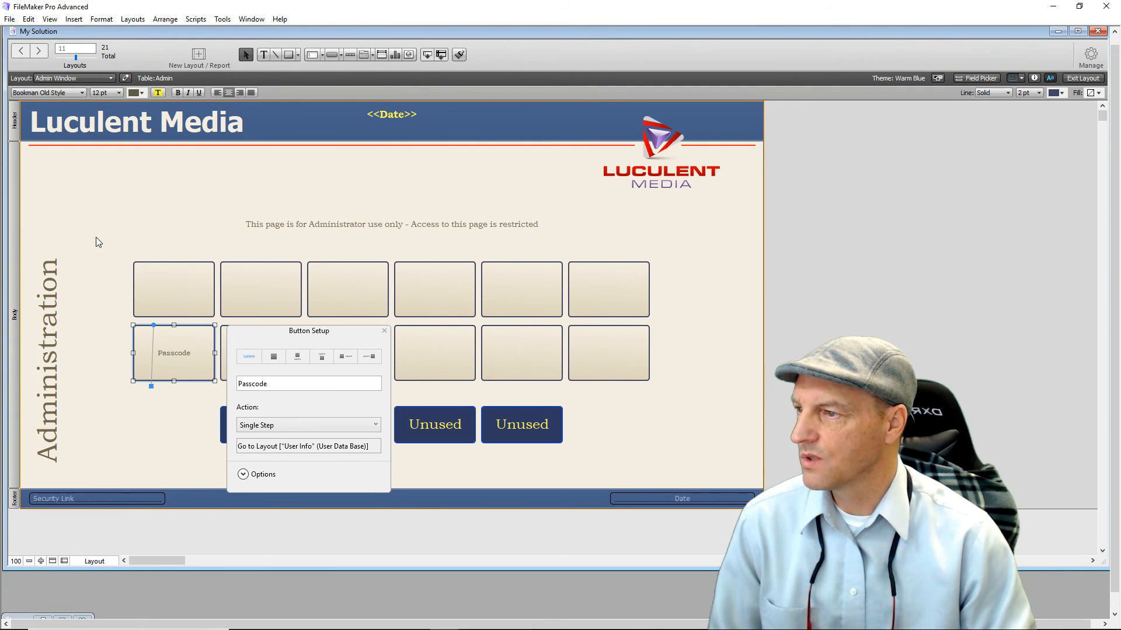
pyautogui.click(121, 94)
pyautogui.click(119, 212)
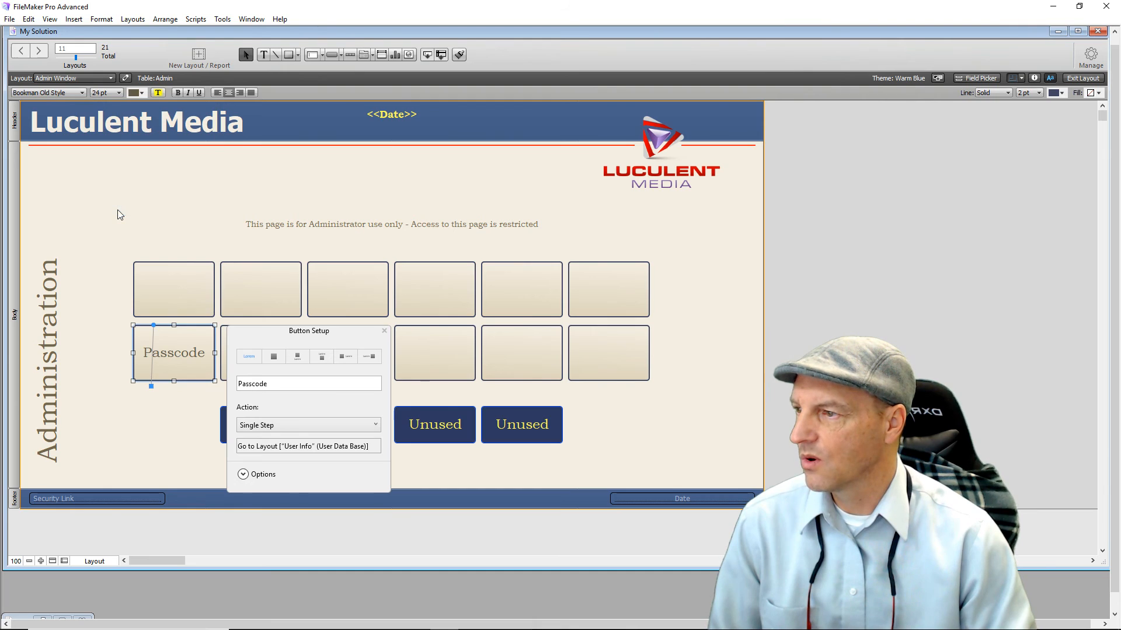
pyautogui.click(385, 331)
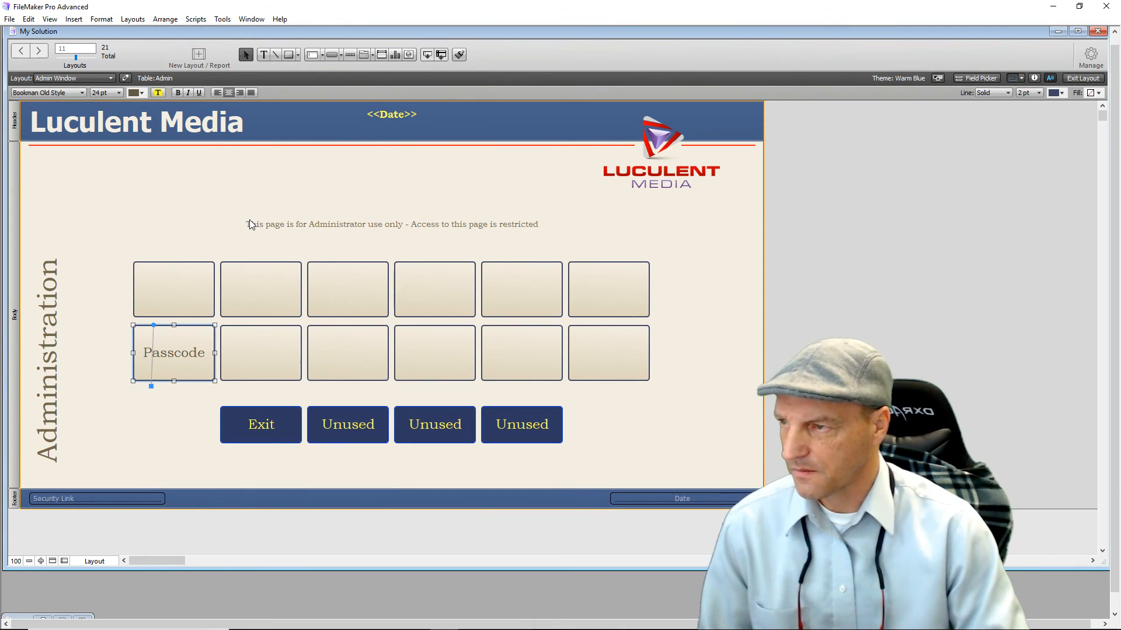
pyautogui.click(221, 208)
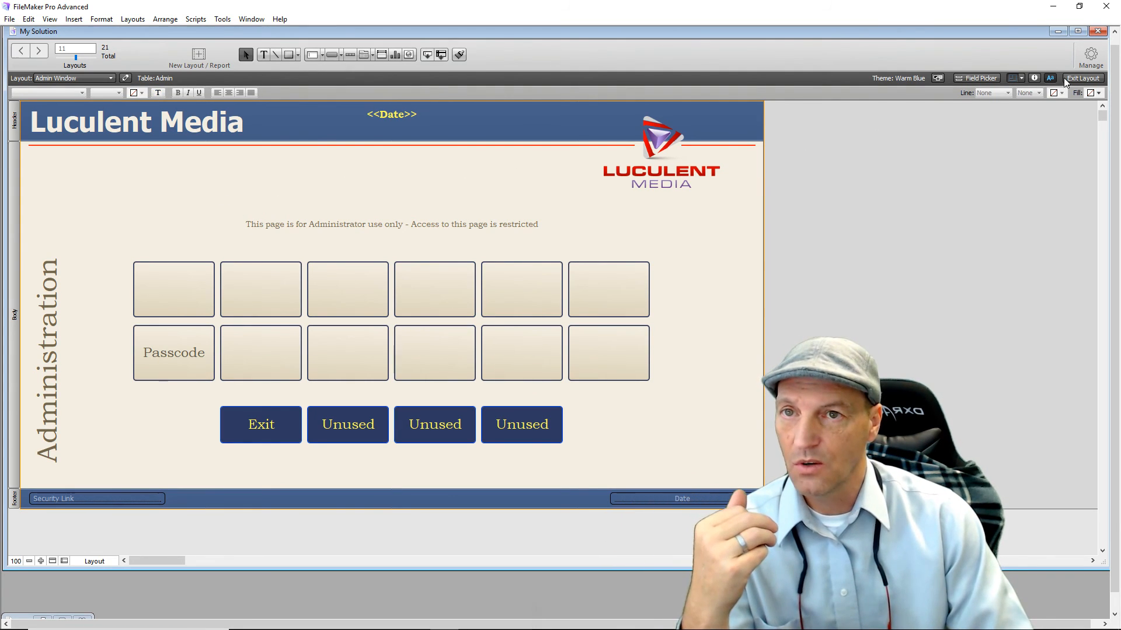
# Try the Passcode button in Browse mode to reach User Info, then resume layout editing.
pyautogui.click(1080, 79)
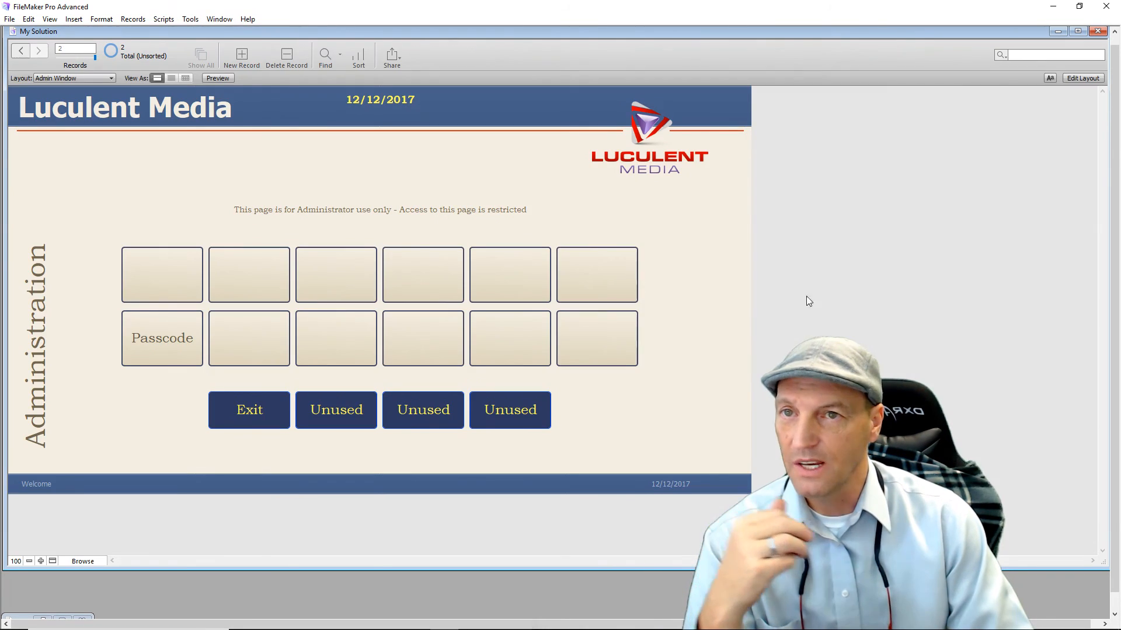
pyautogui.click(174, 348)
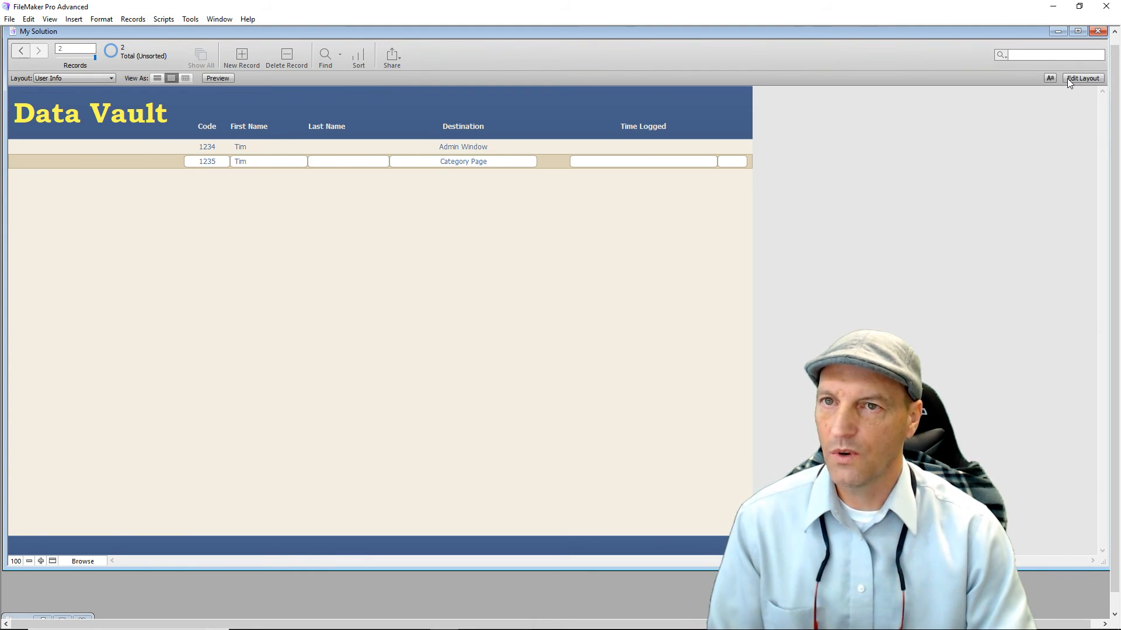
pyautogui.click(1069, 80)
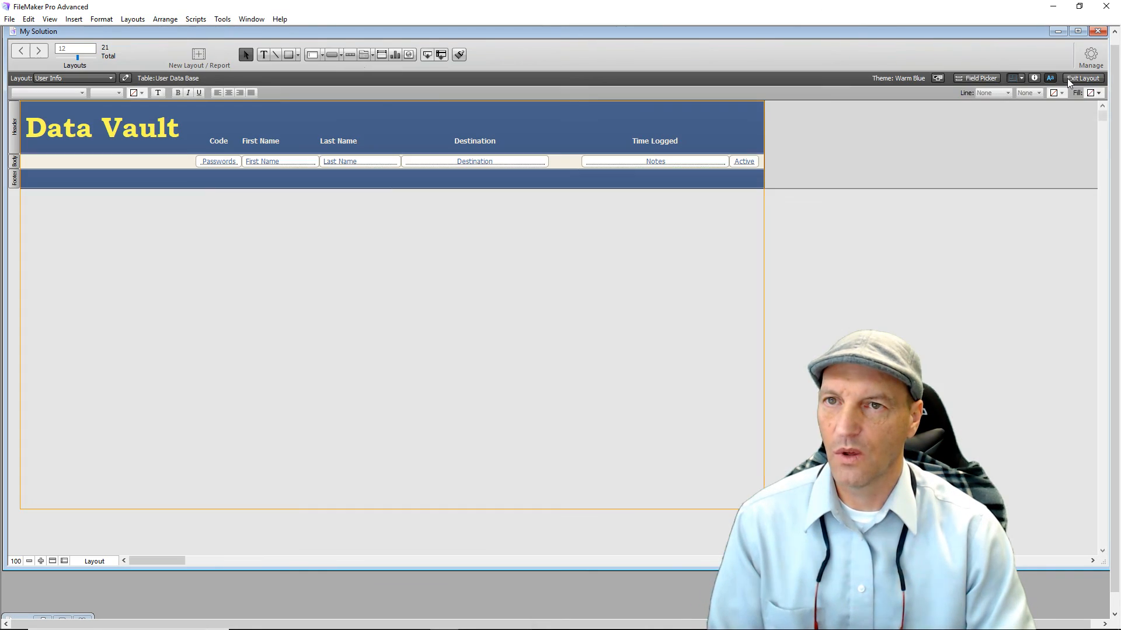
# Create a Number field named Pass in the User Data Base table.
pyautogui.click(1091, 56)
pyautogui.click(1060, 82)
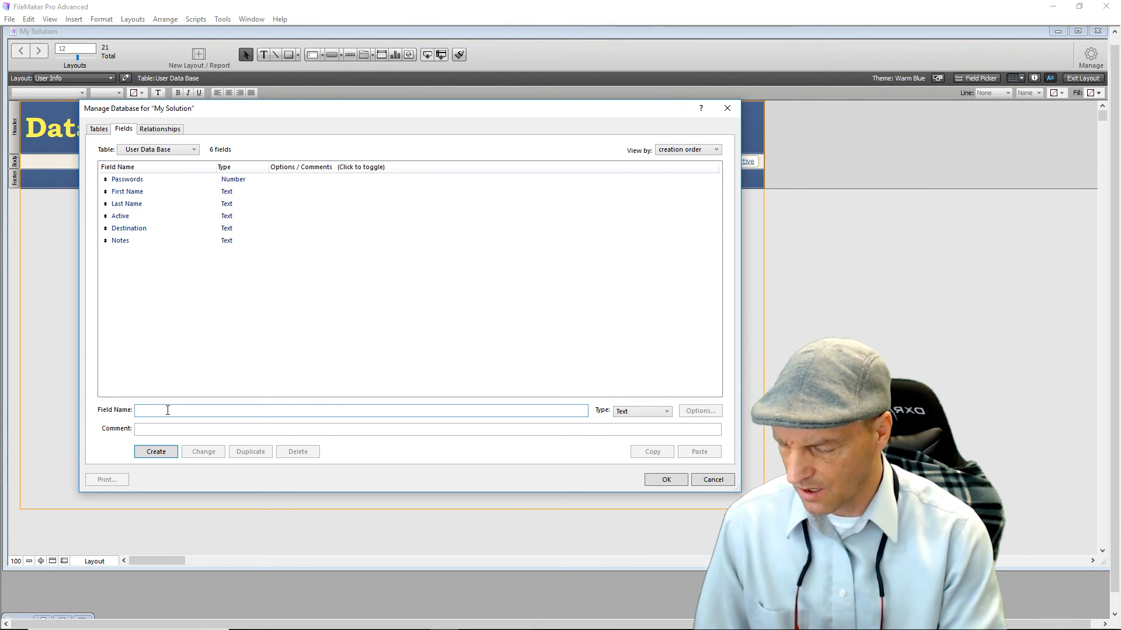
pyautogui.write('Pass')
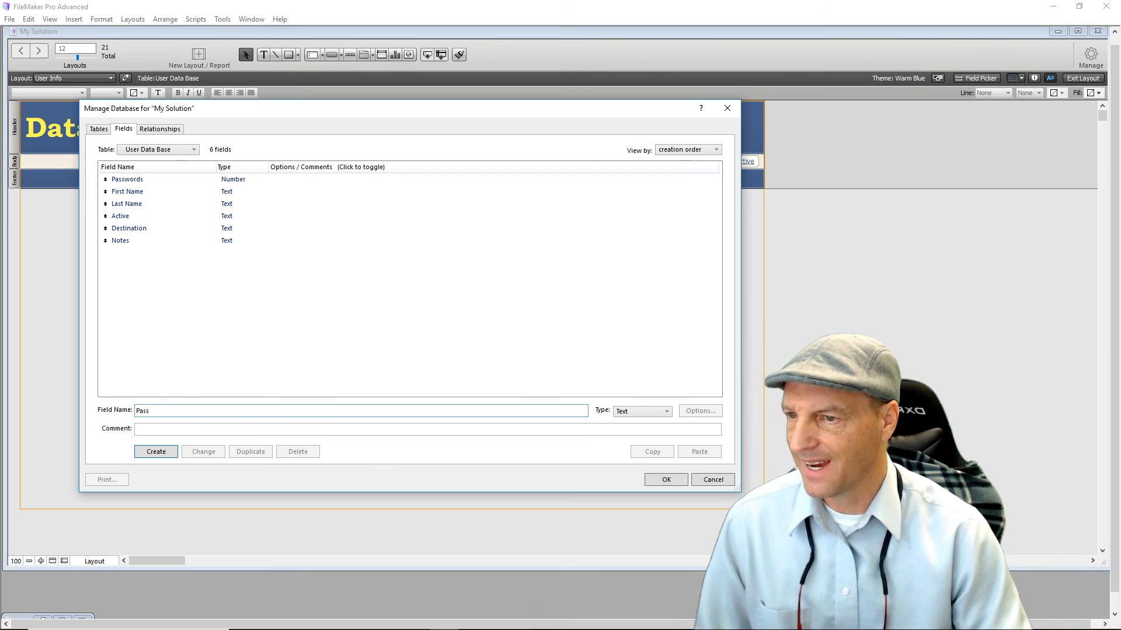
pyautogui.click(668, 416)
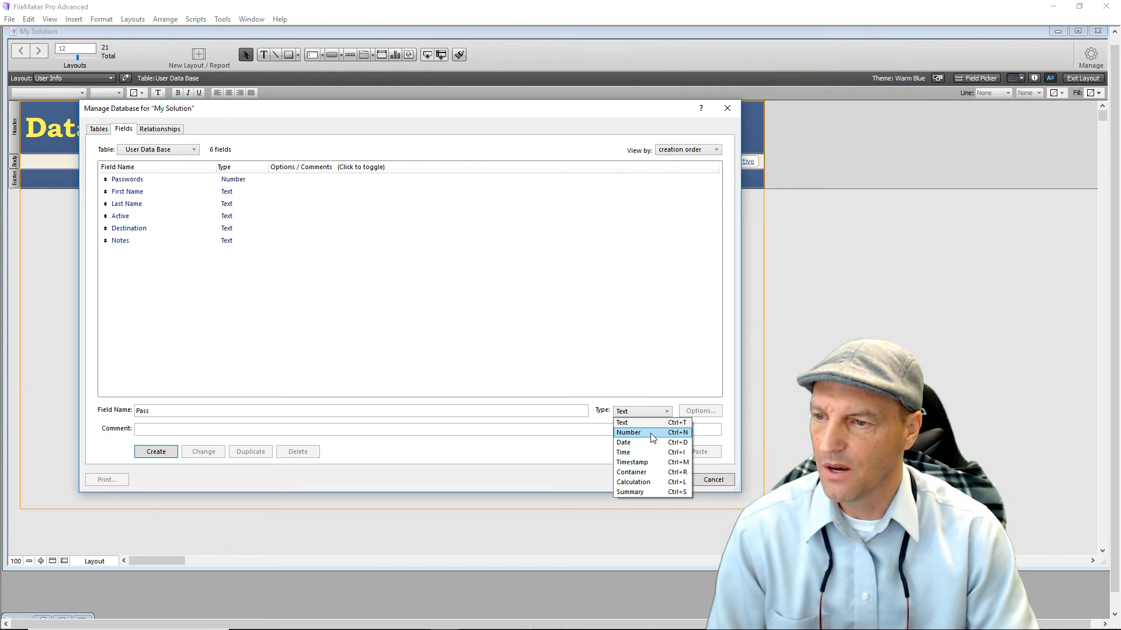
pyautogui.click(652, 437)
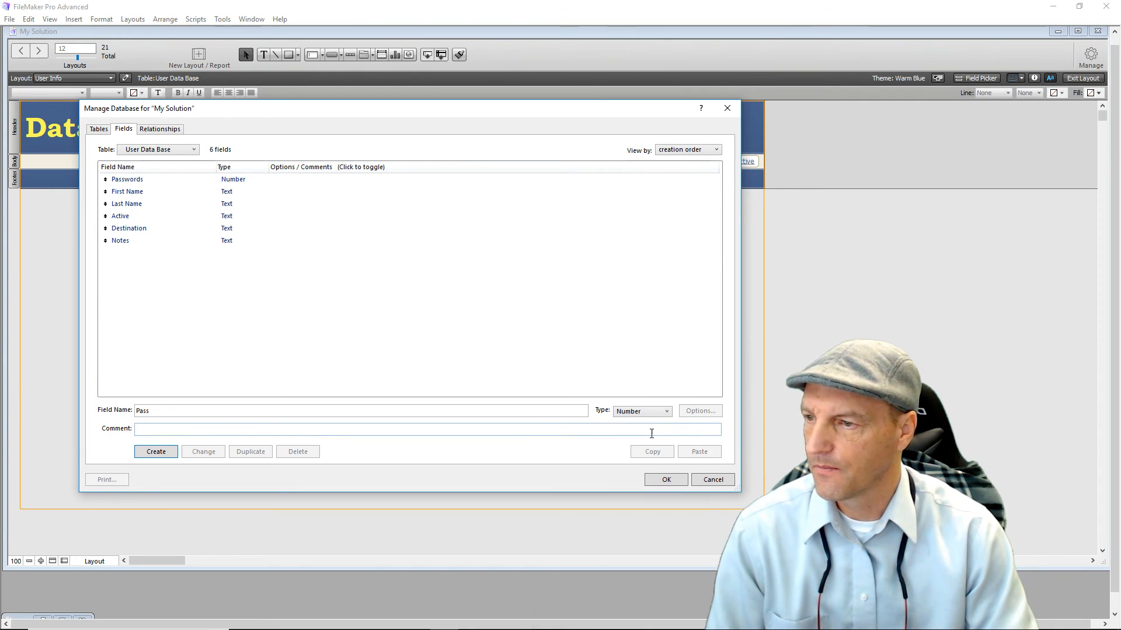
pyautogui.click(169, 454)
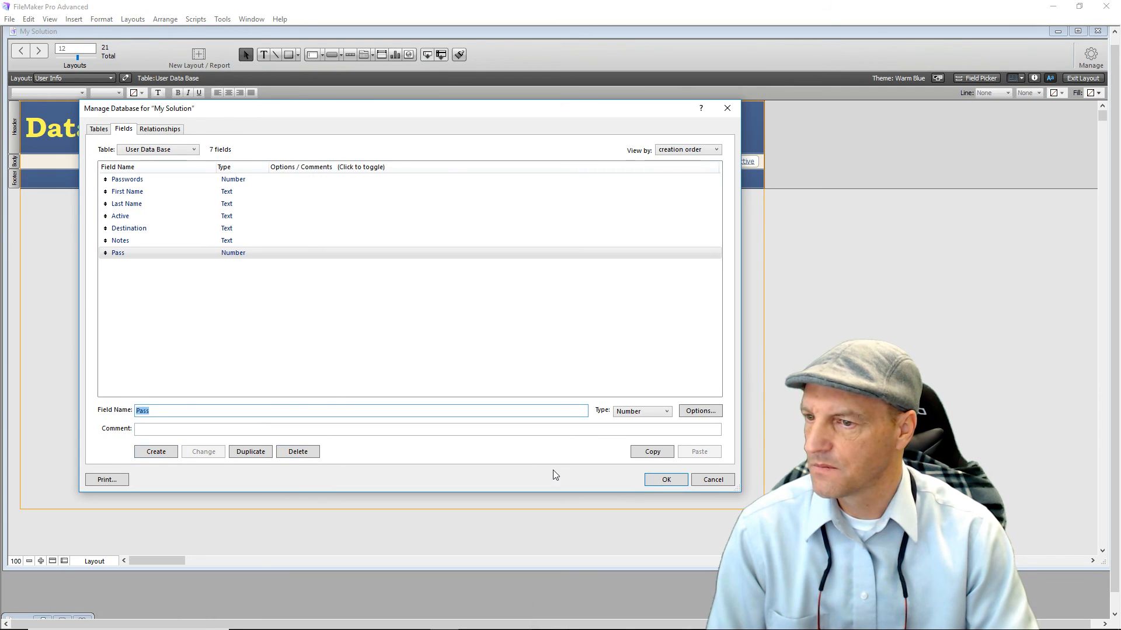
pyautogui.click(660, 486)
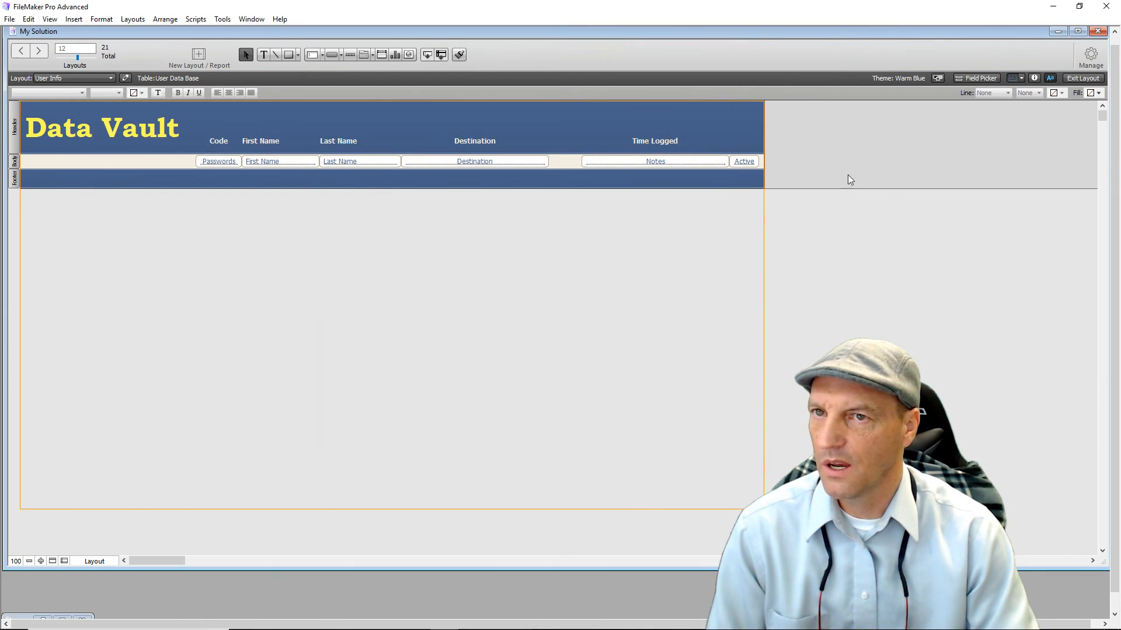
# Place the Pass field from the Field Picker into the layout footer.
pyautogui.click(993, 80)
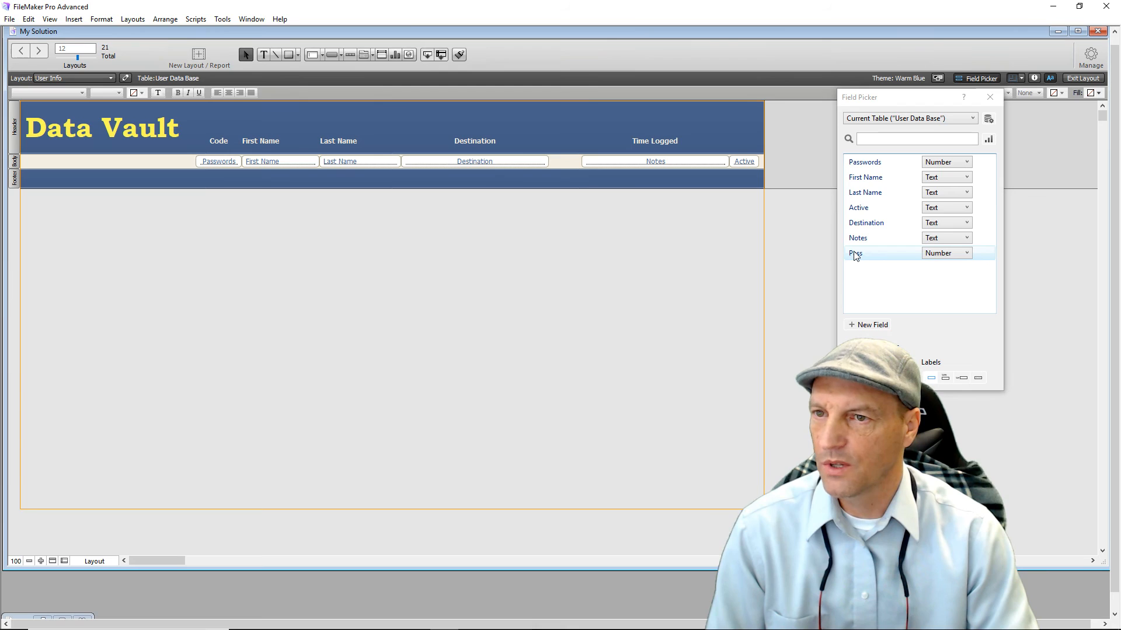
pyautogui.moveTo(856, 257); pyautogui.dragTo(27, 178)
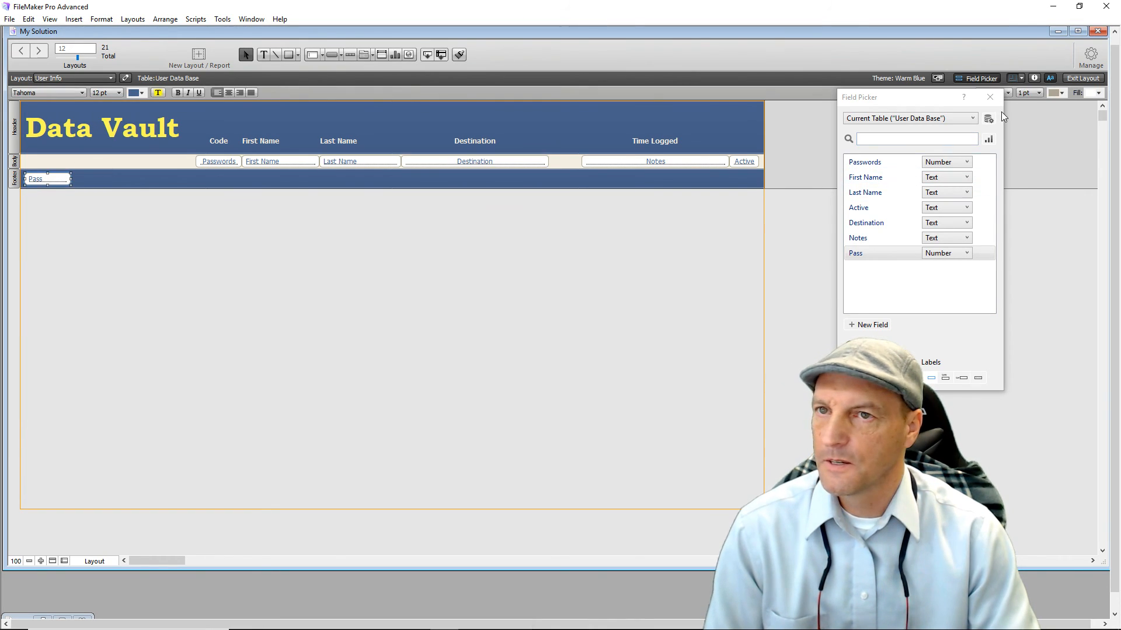
pyautogui.click(1033, 79)
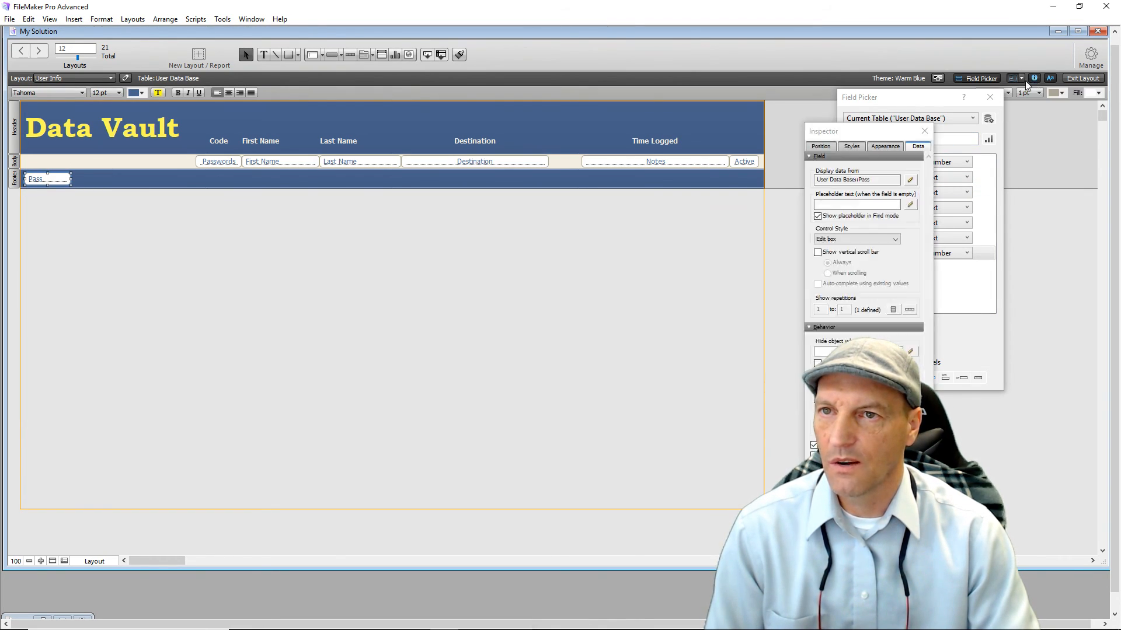
pyautogui.click(991, 98)
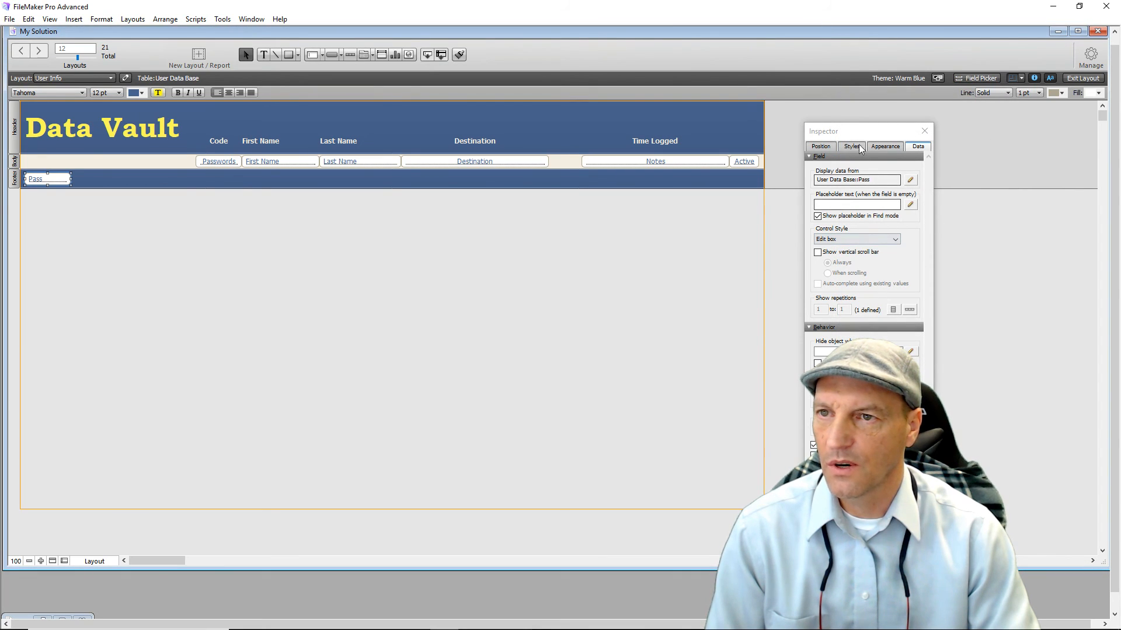
# Set the Pass field's fill to None and change its border line style.
pyautogui.moveTo(854, 133); pyautogui.dragTo(363, 56)
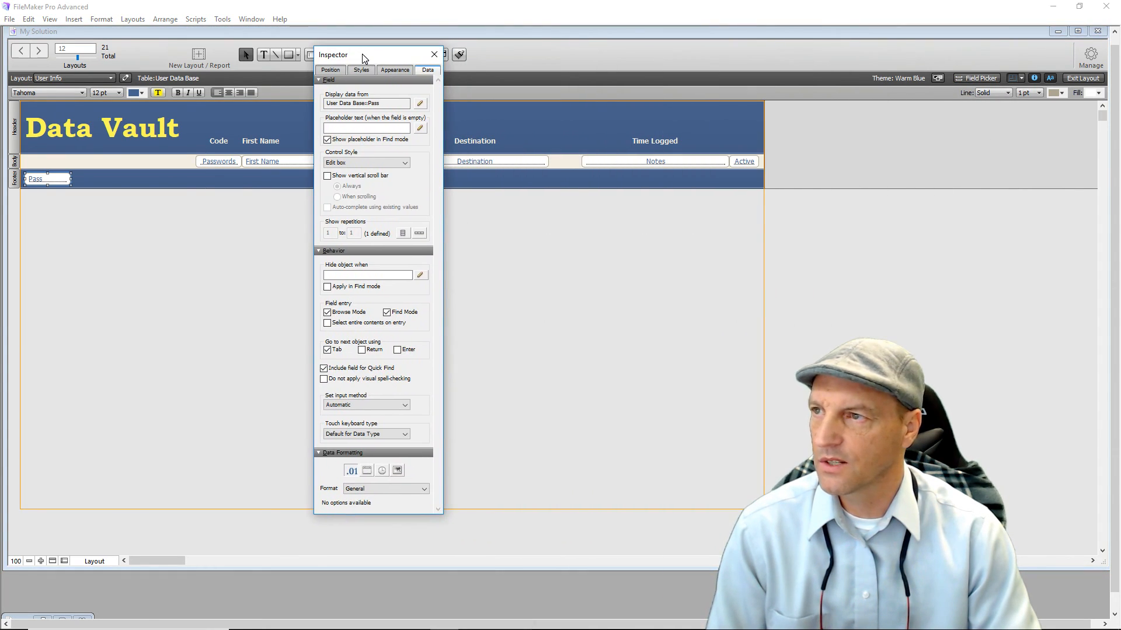
pyautogui.click(402, 71)
pyautogui.click(398, 167)
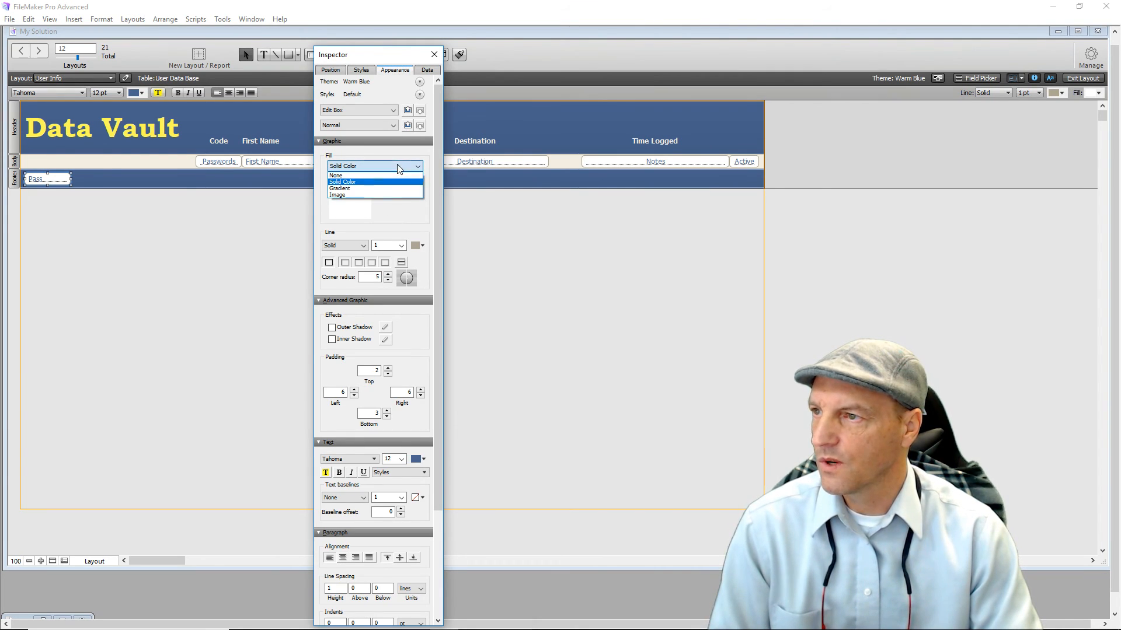
pyautogui.click(375, 174)
pyautogui.click(361, 202)
pyautogui.click(350, 213)
pyautogui.click(520, 270)
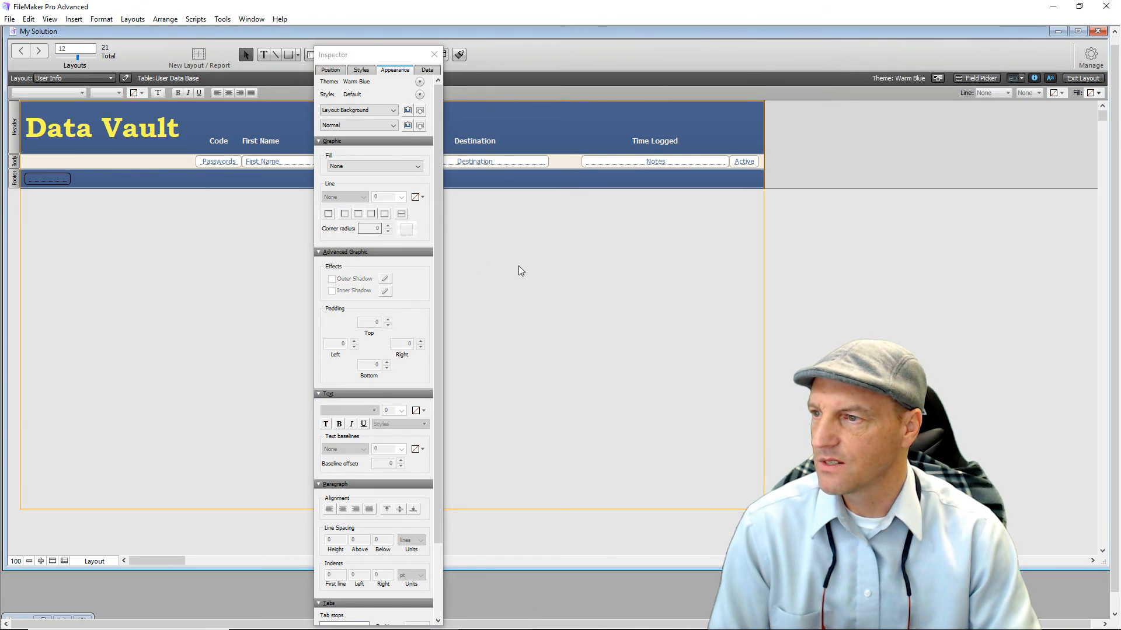
pyautogui.hotkey('ctrl', 'i')
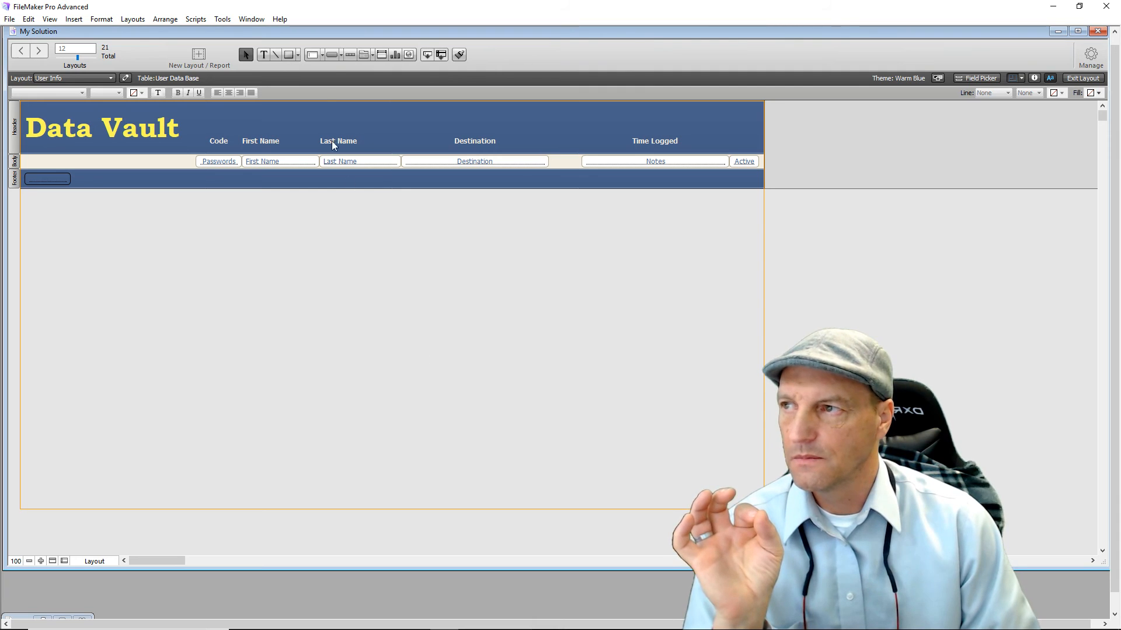
# Draw a header button labelled Admin in Bookman Old Style 24 pt.
pyautogui.click(331, 55)
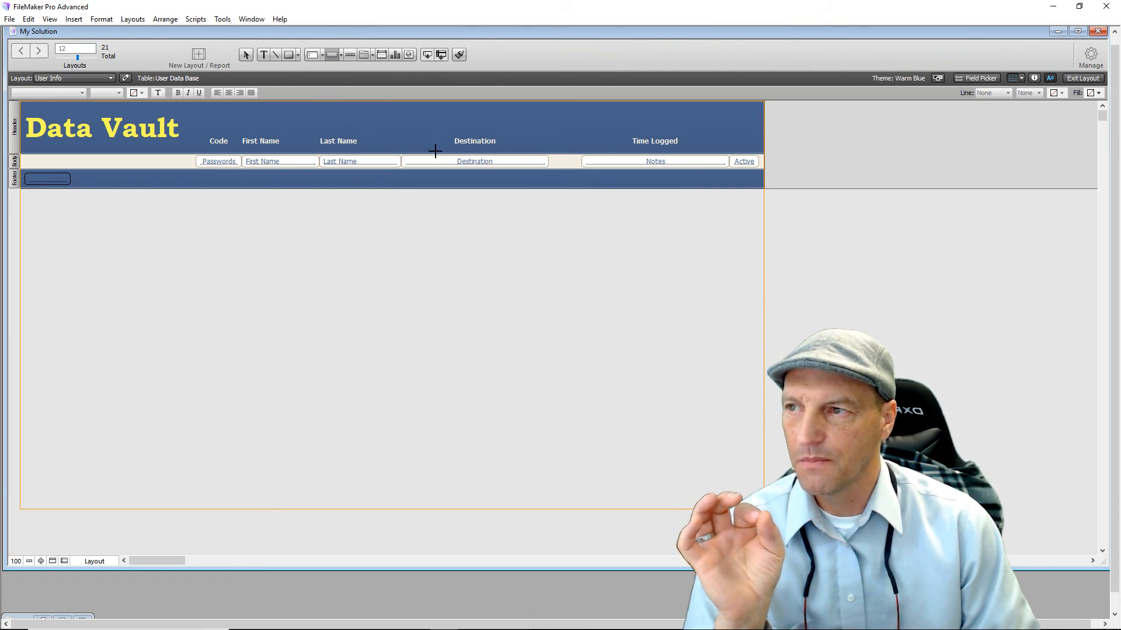
pyautogui.moveTo(385, 107); pyautogui.dragTo(454, 135)
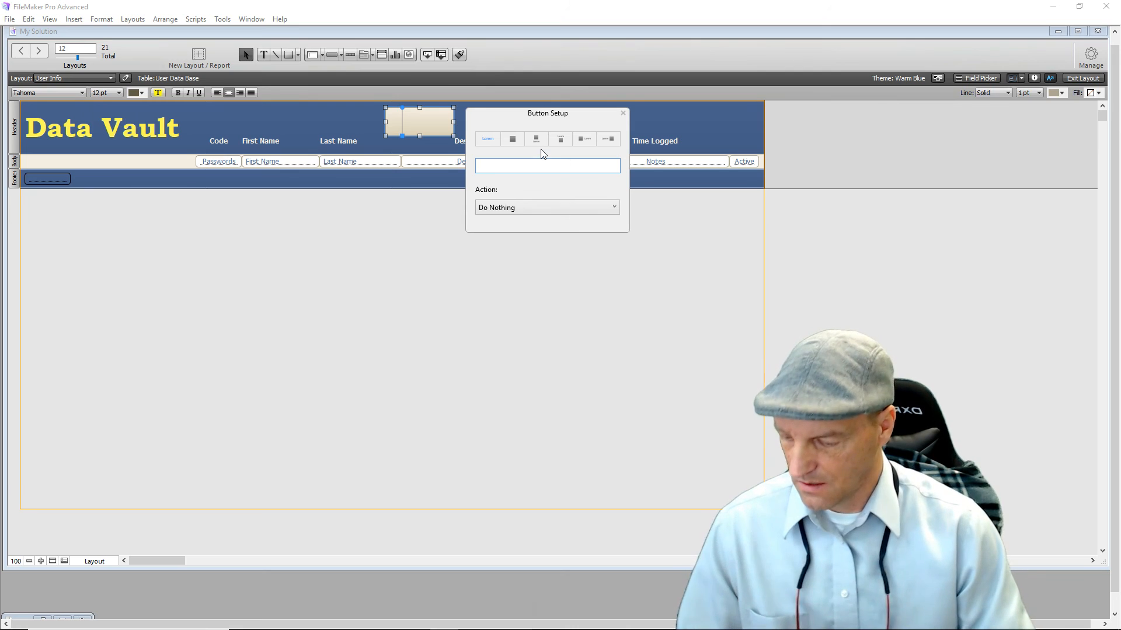
pyautogui.write('Admin')
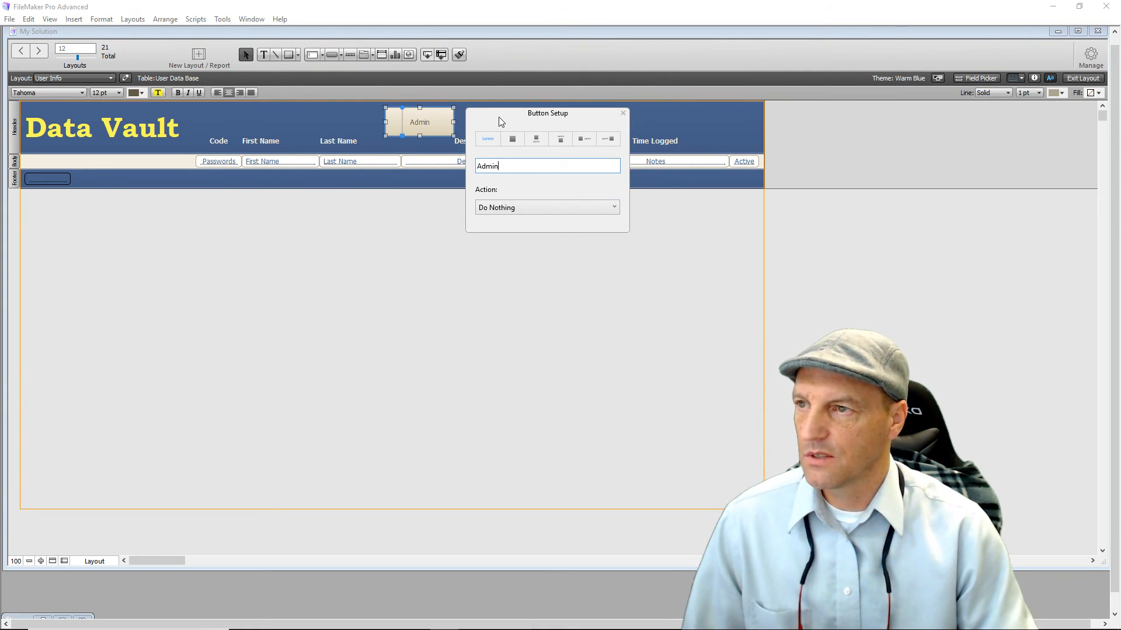
pyautogui.press('Escape')
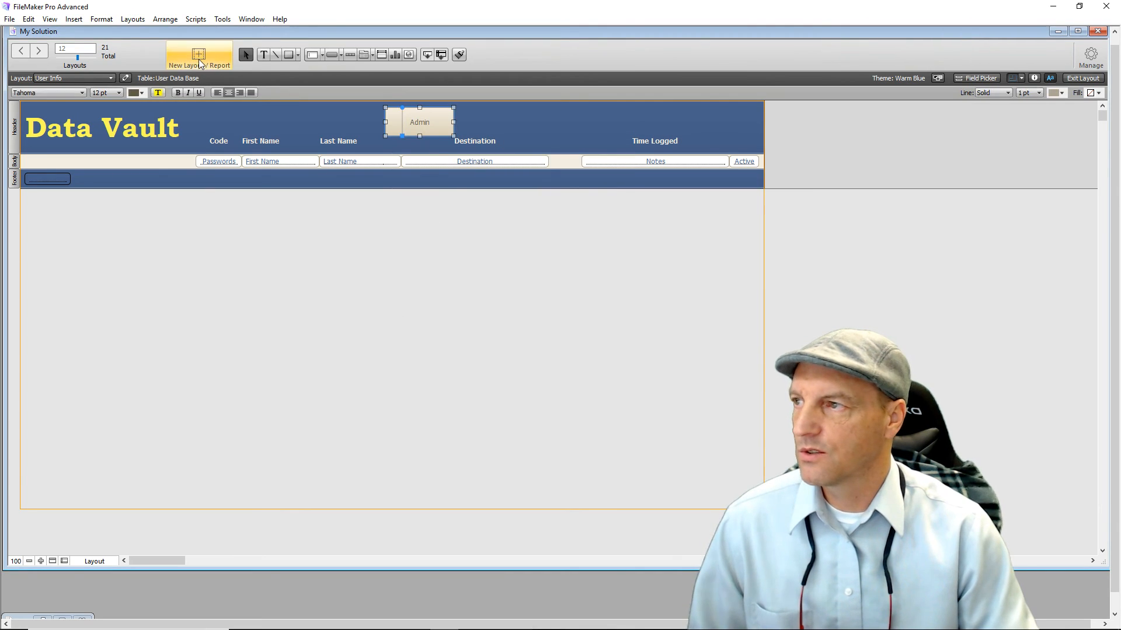
pyautogui.click(119, 93)
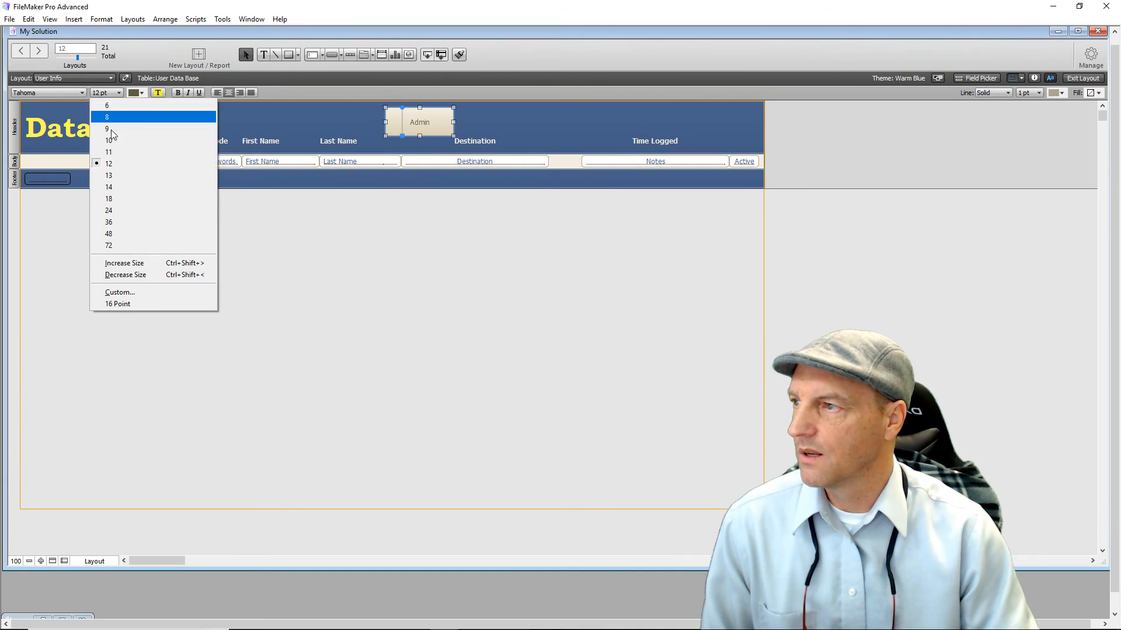
pyautogui.click(126, 210)
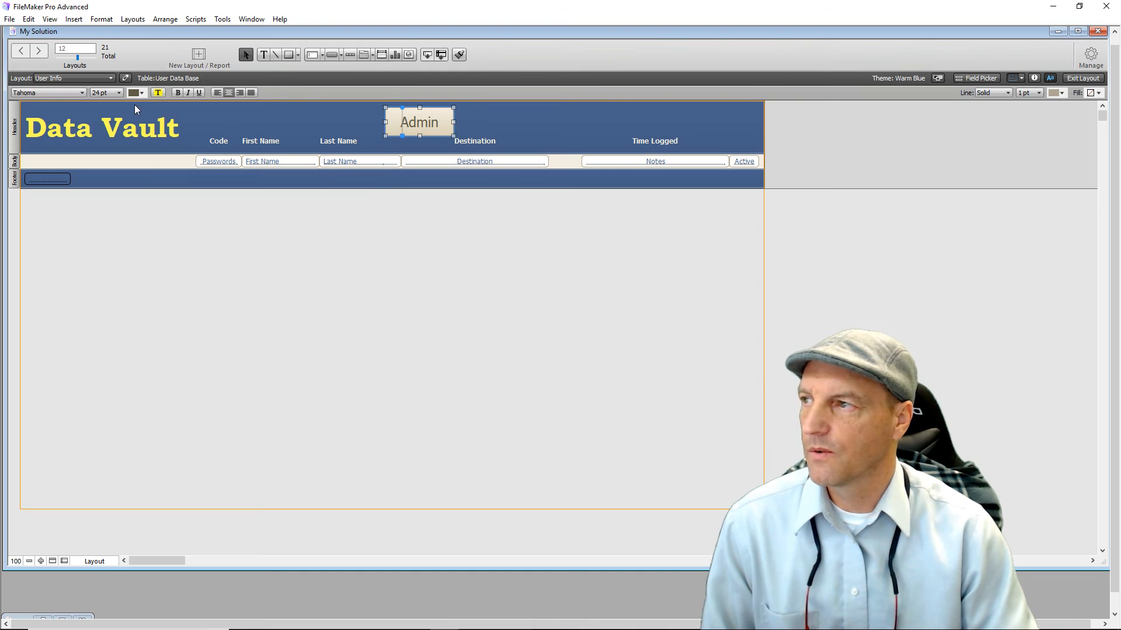
pyautogui.click(81, 93)
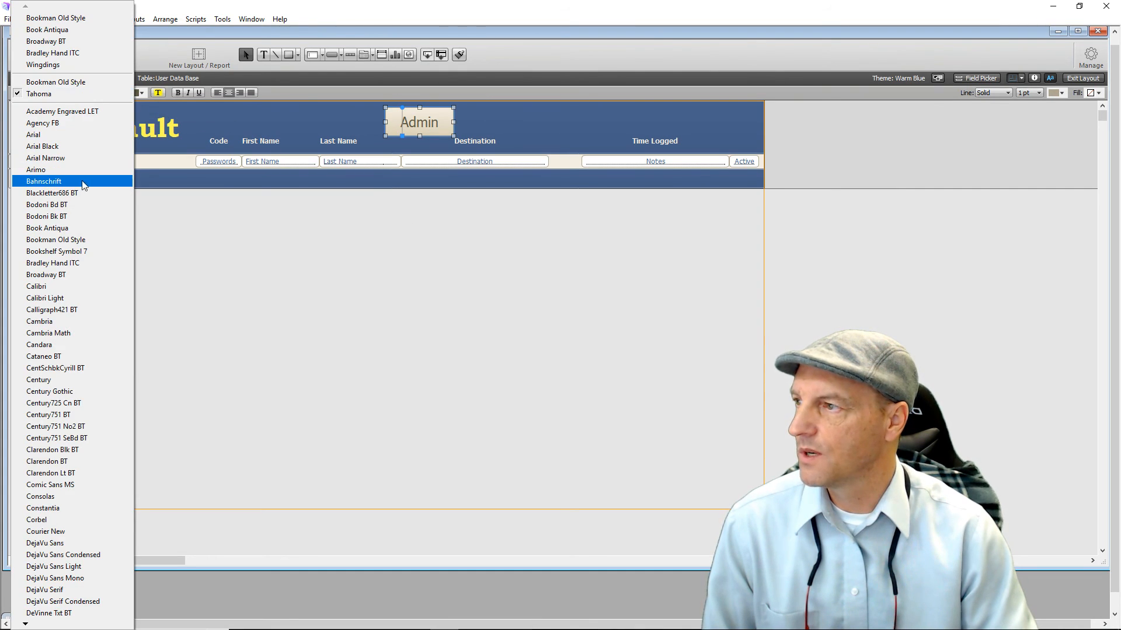
pyautogui.click(93, 240)
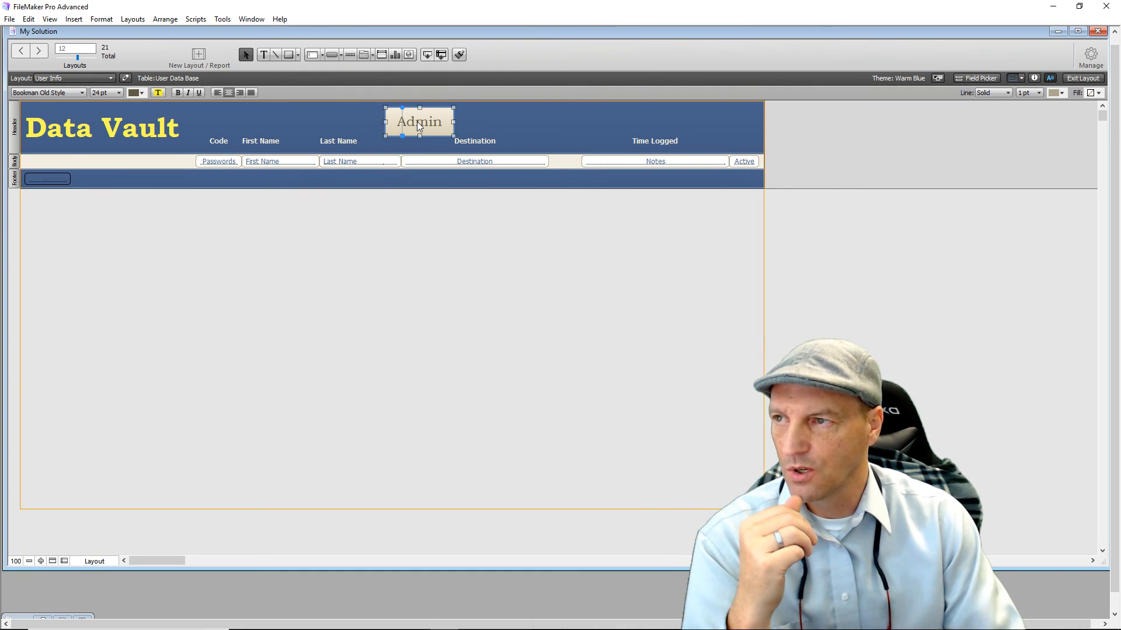
# Delete the Time Logged header label and move the Admin button into its spot.
pyautogui.moveTo(419, 125); pyautogui.dragTo(561, 125)
pyautogui.click(644, 146)
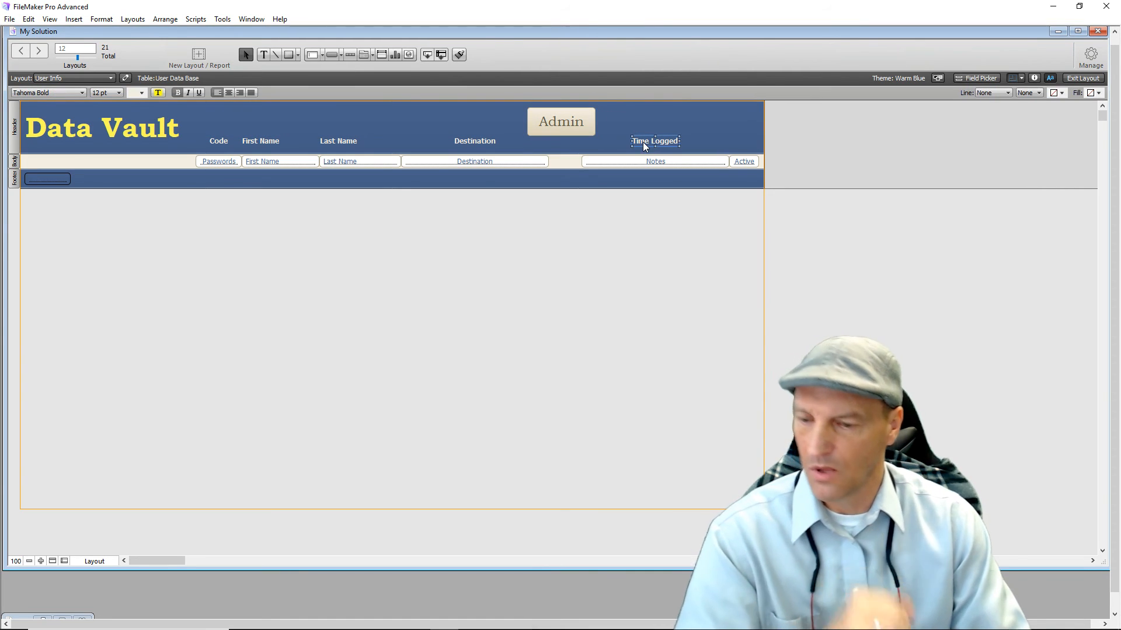
pyautogui.press('Delete')
pyautogui.moveTo(565, 121); pyautogui.dragTo(659, 125)
pyautogui.click(565, 344)
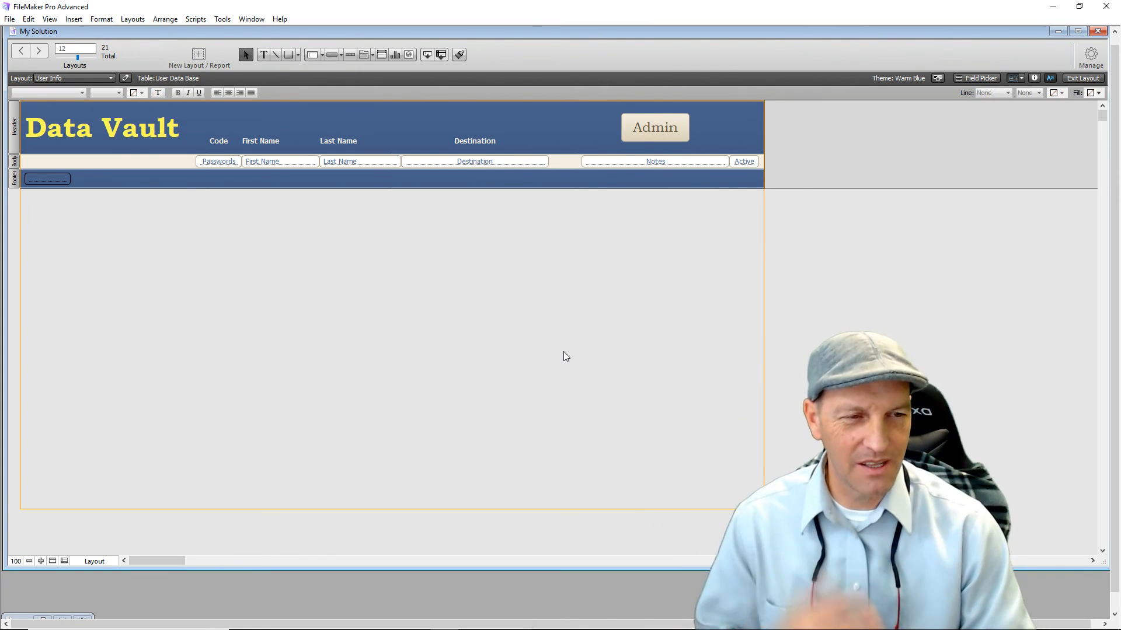
# Set the Admin button to run a new script saved as DataExit.
pyautogui.doubleClick(662, 135)
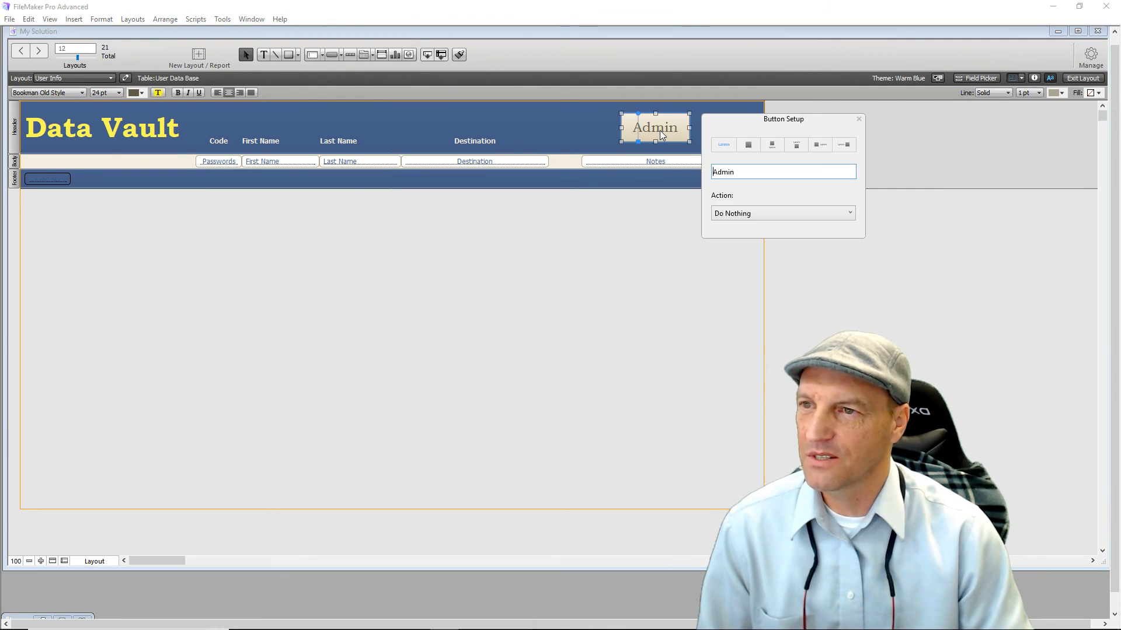
pyautogui.click(763, 214)
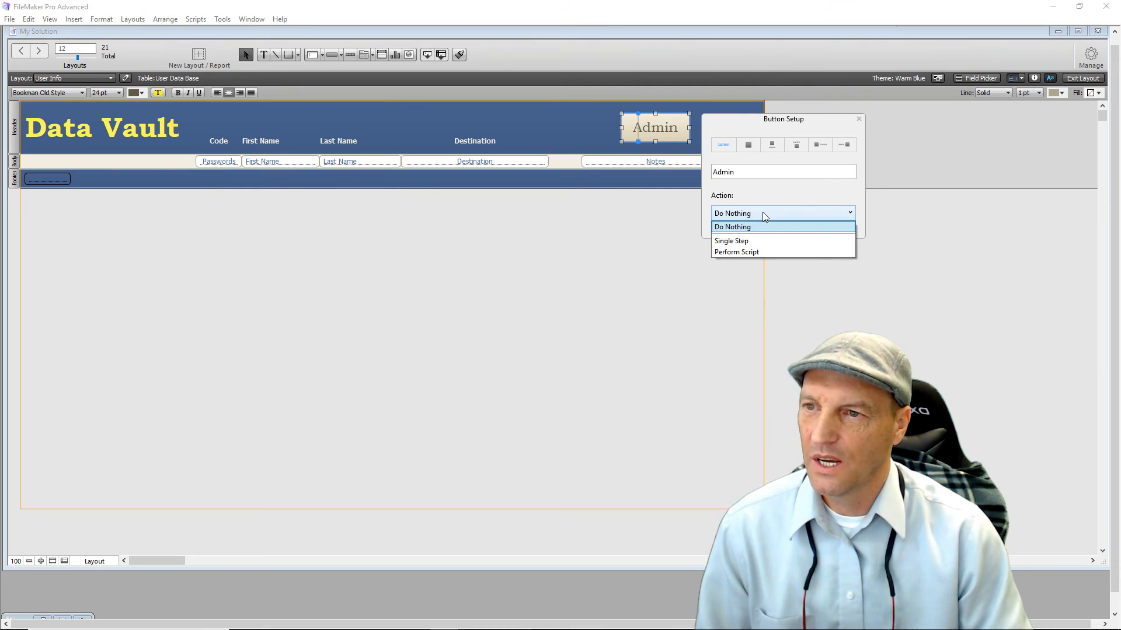
pyautogui.click(754, 253)
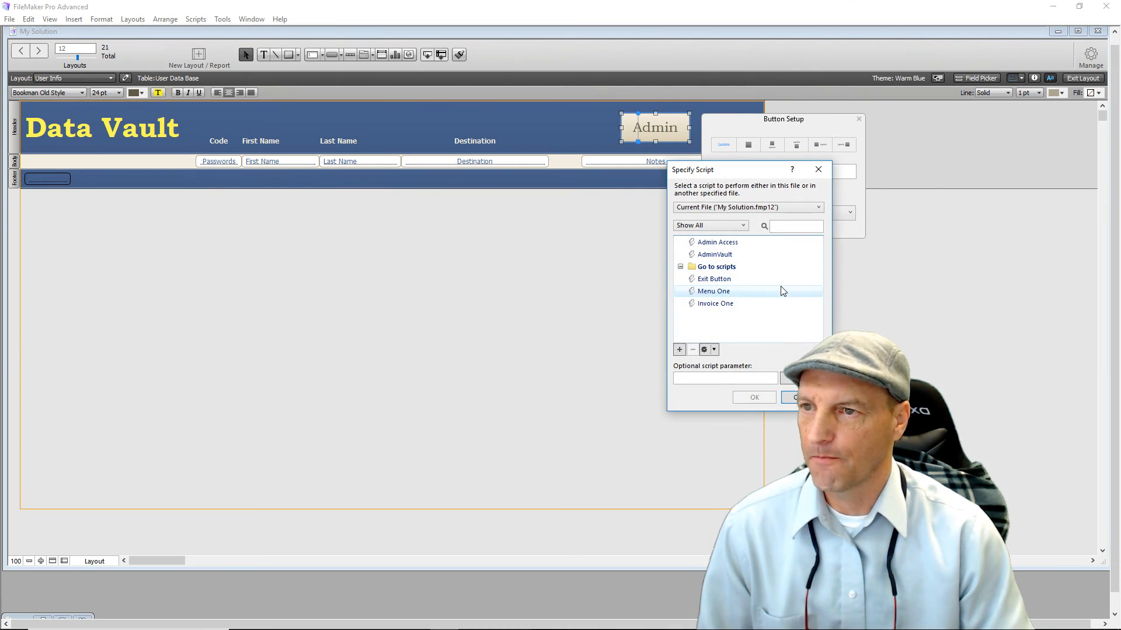
pyautogui.click(681, 350)
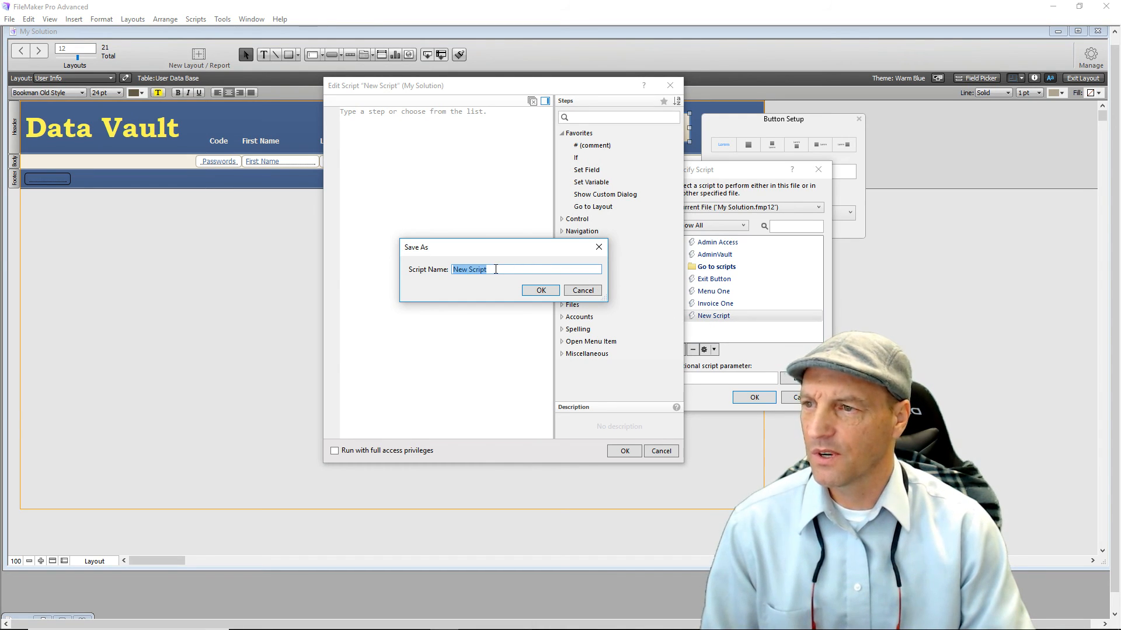
pyautogui.write('Adm')
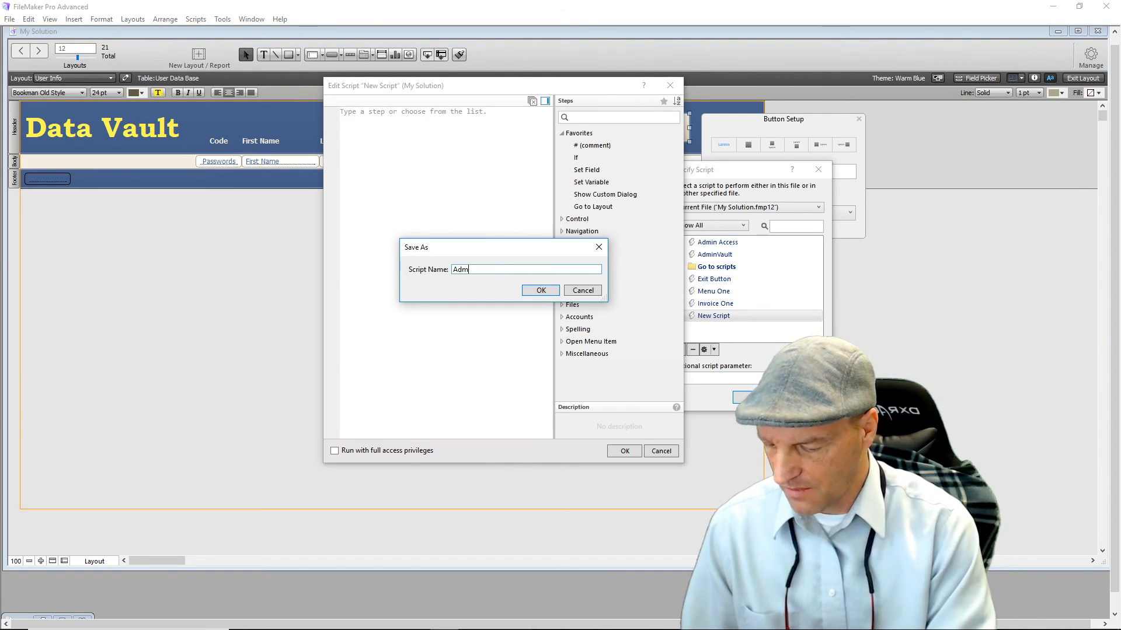
pyautogui.write('in')
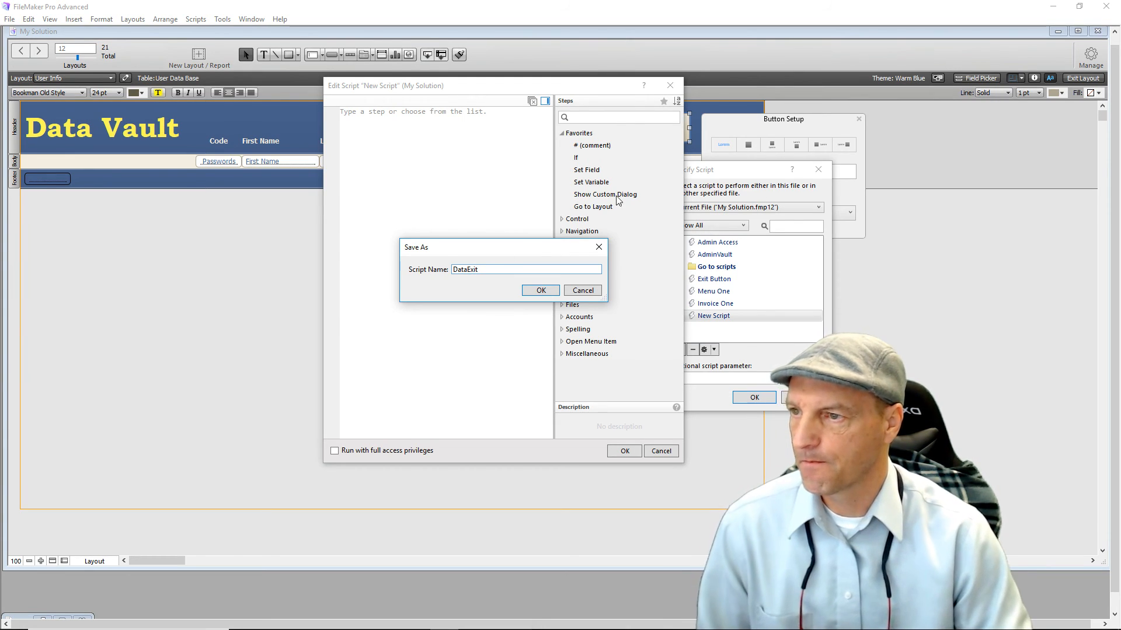
pyautogui.click(540, 291)
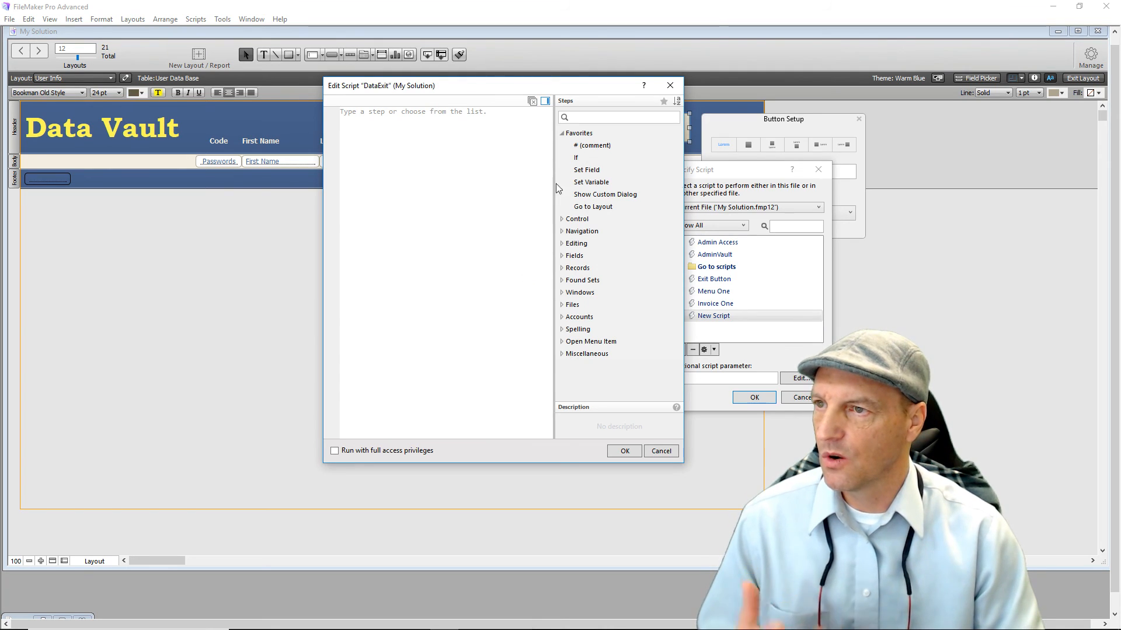
# Add an If step with the condition IsEmpty ( User Data Base::Pass ).
pyautogui.doubleClick(580, 157)
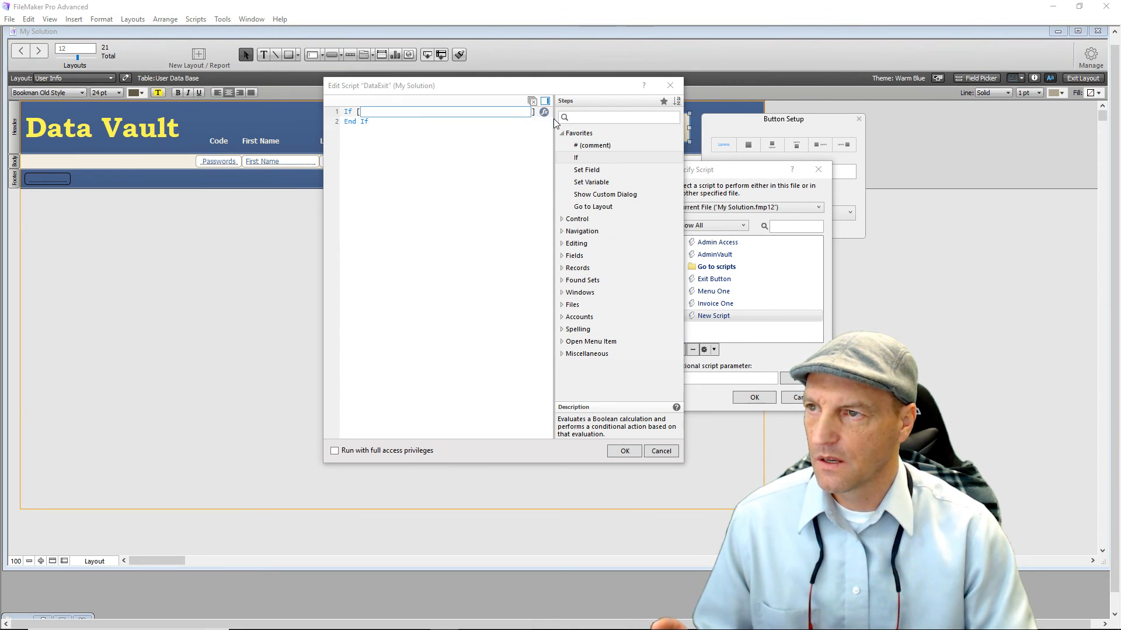
pyautogui.click(381, 113)
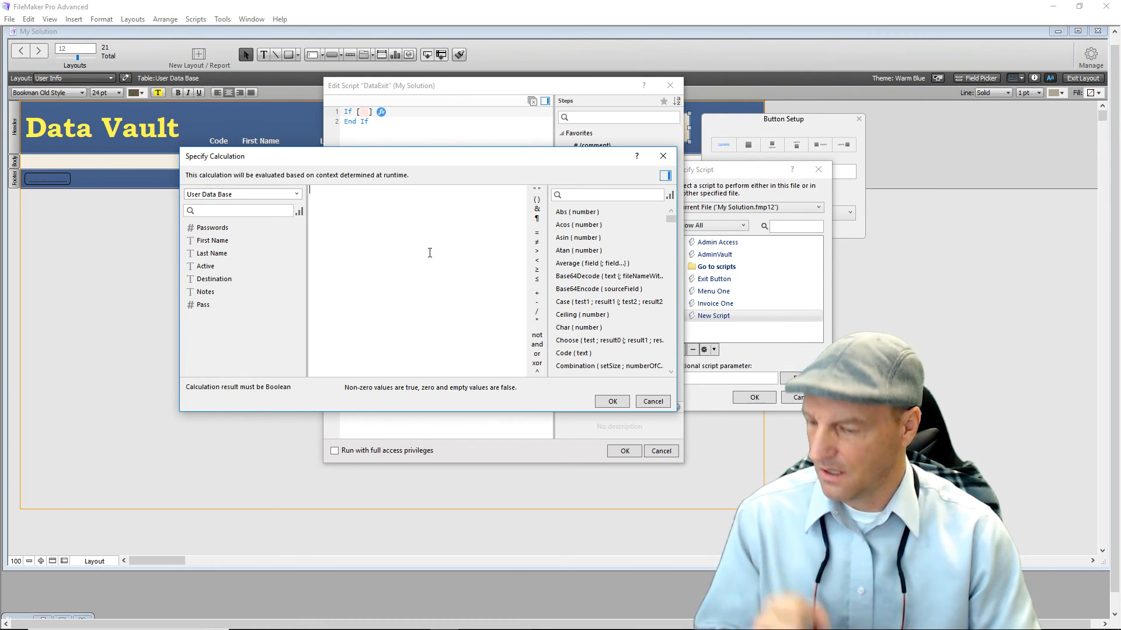
pyautogui.write('i')
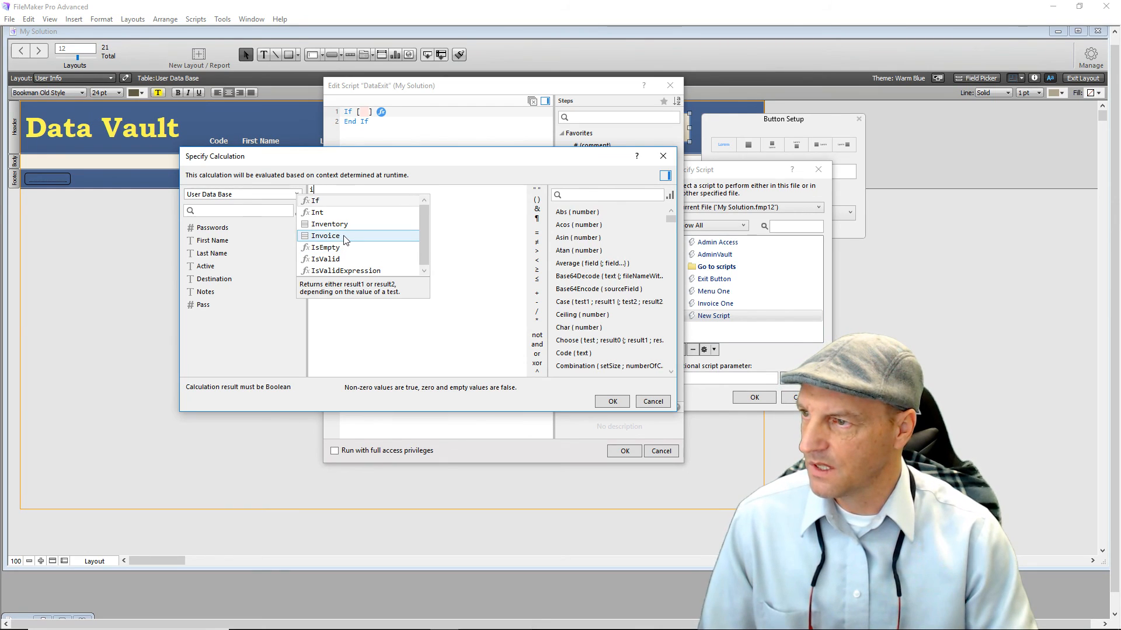
pyautogui.click(327, 247)
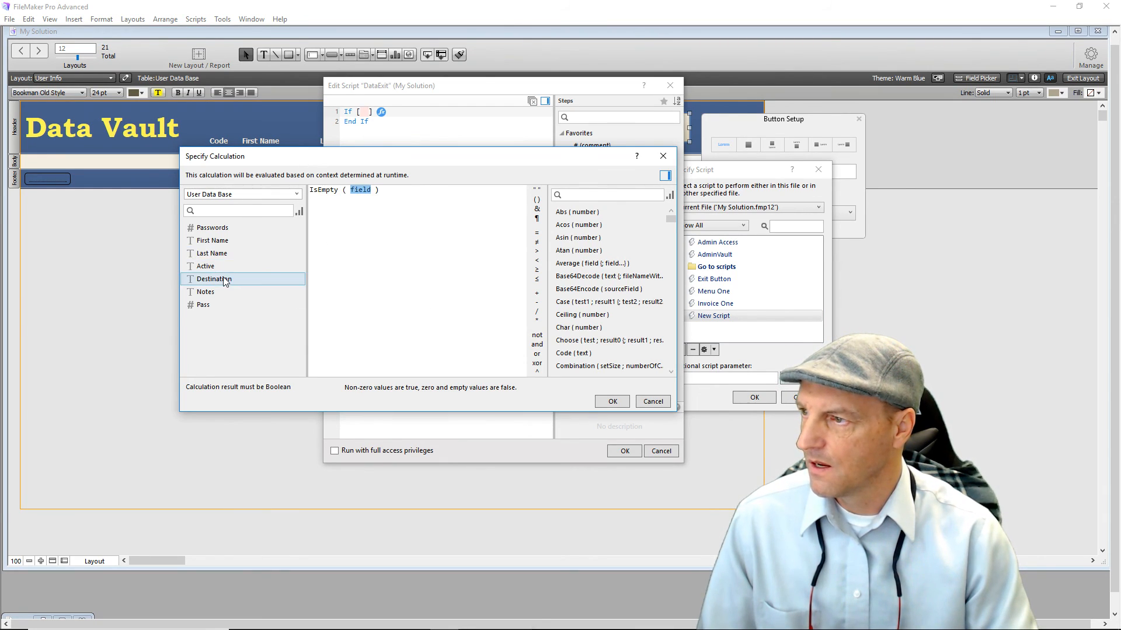
pyautogui.doubleClick(207, 306)
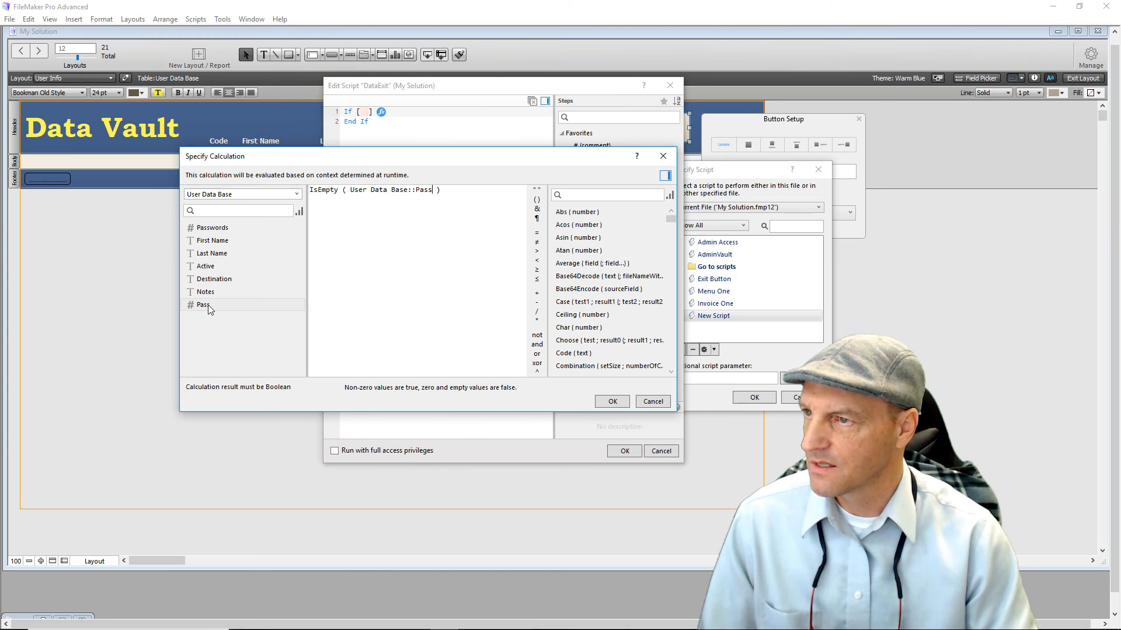
pyautogui.click(611, 401)
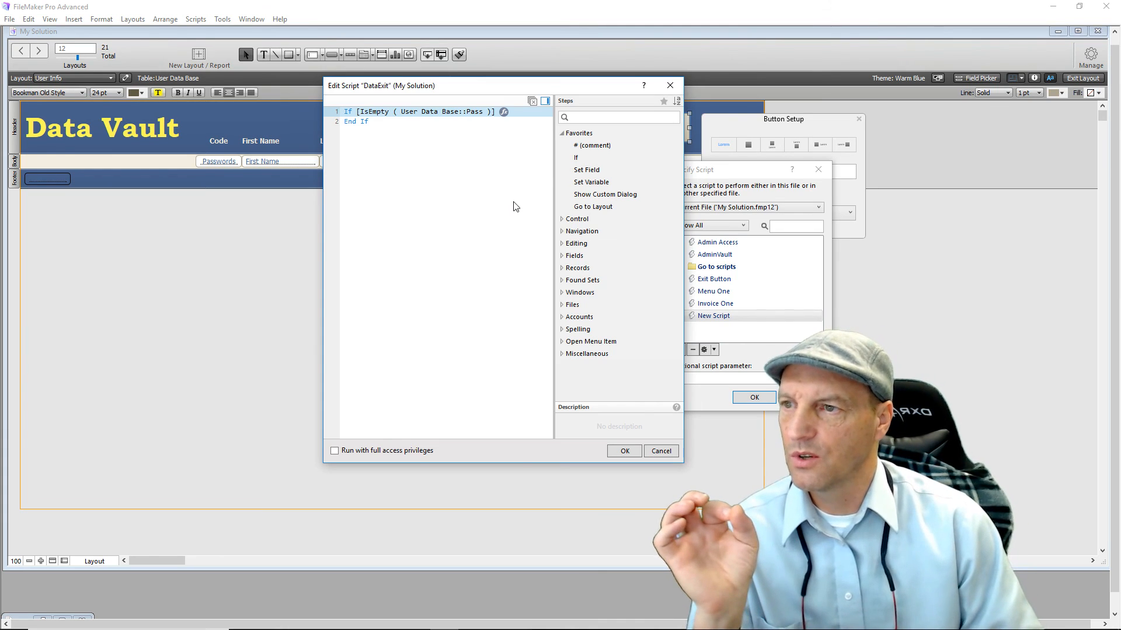
# Add a Go to Layout step inside the If targeting the SecurityBreech layout.
pyautogui.doubleClick(593, 207)
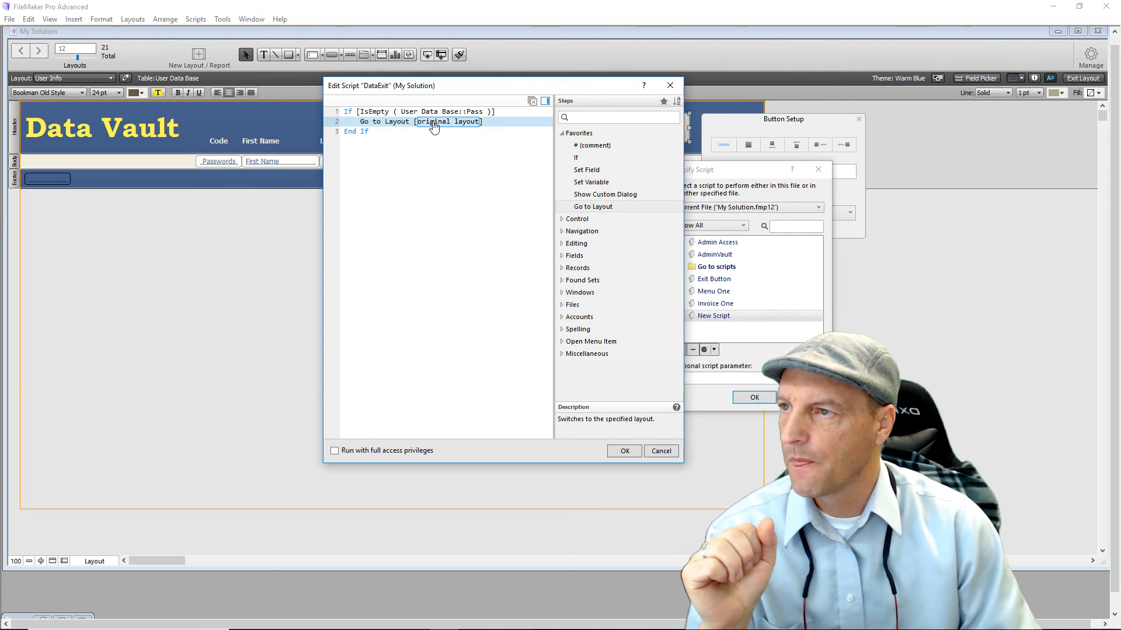
pyautogui.click(432, 122)
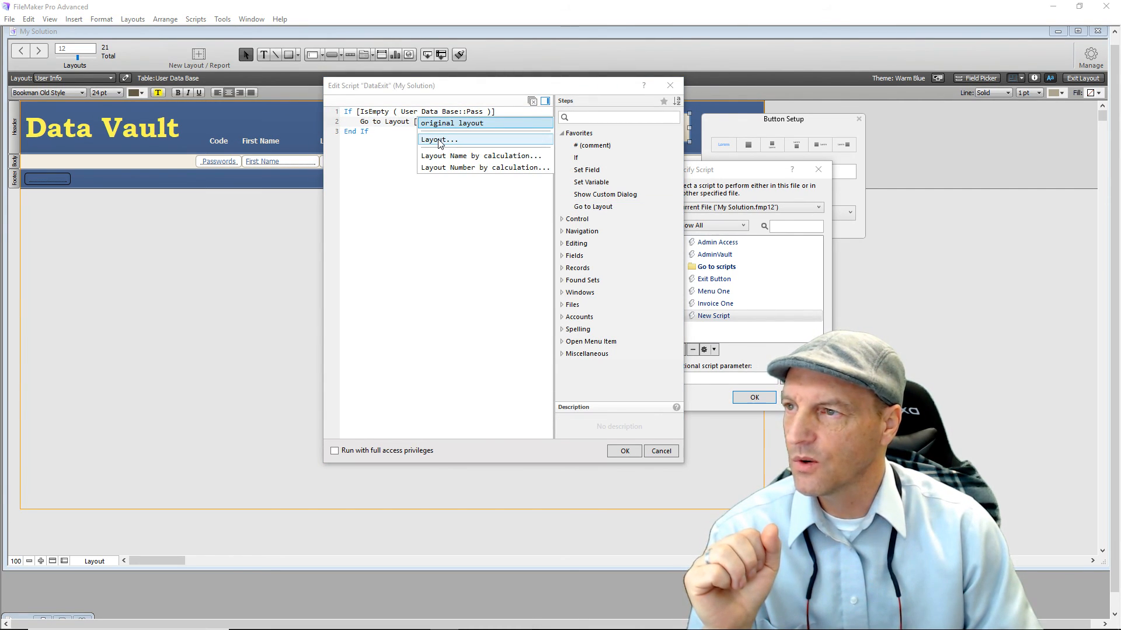
pyautogui.click(439, 141)
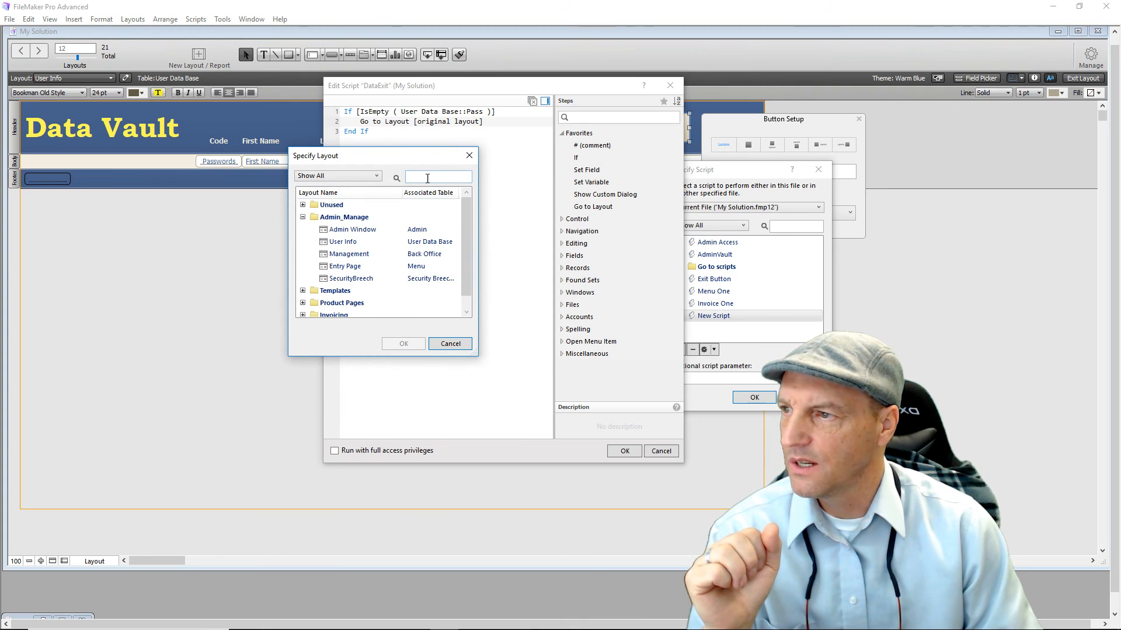
pyautogui.doubleClick(366, 280)
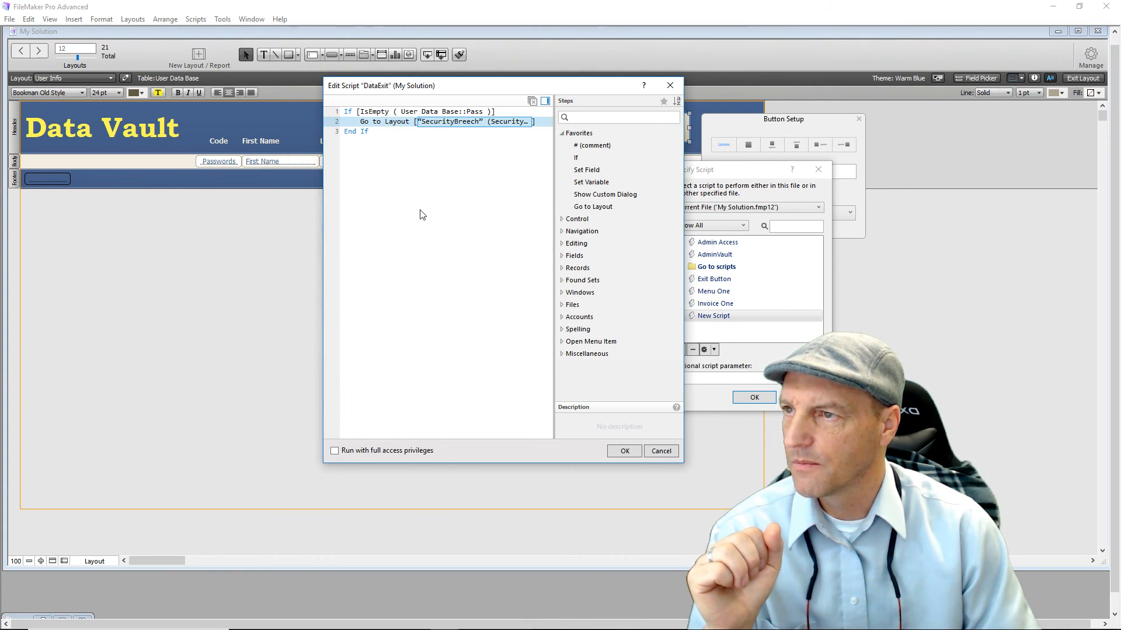
pyautogui.click(400, 190)
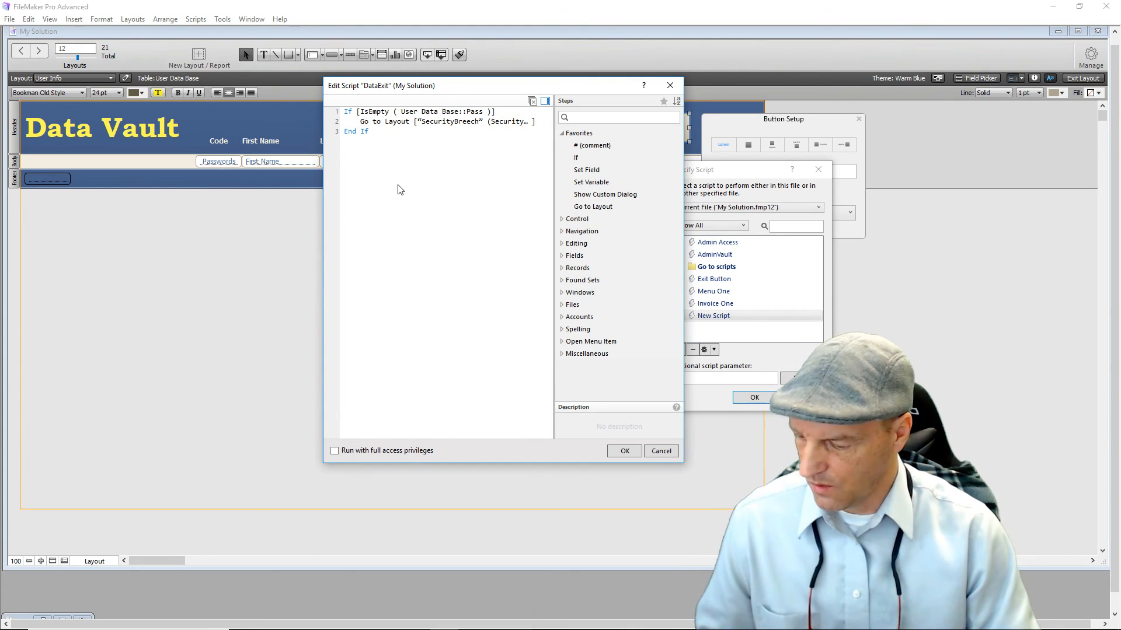
# Add a Halt Script step and move it inside the If block.
pyautogui.write('Halt')
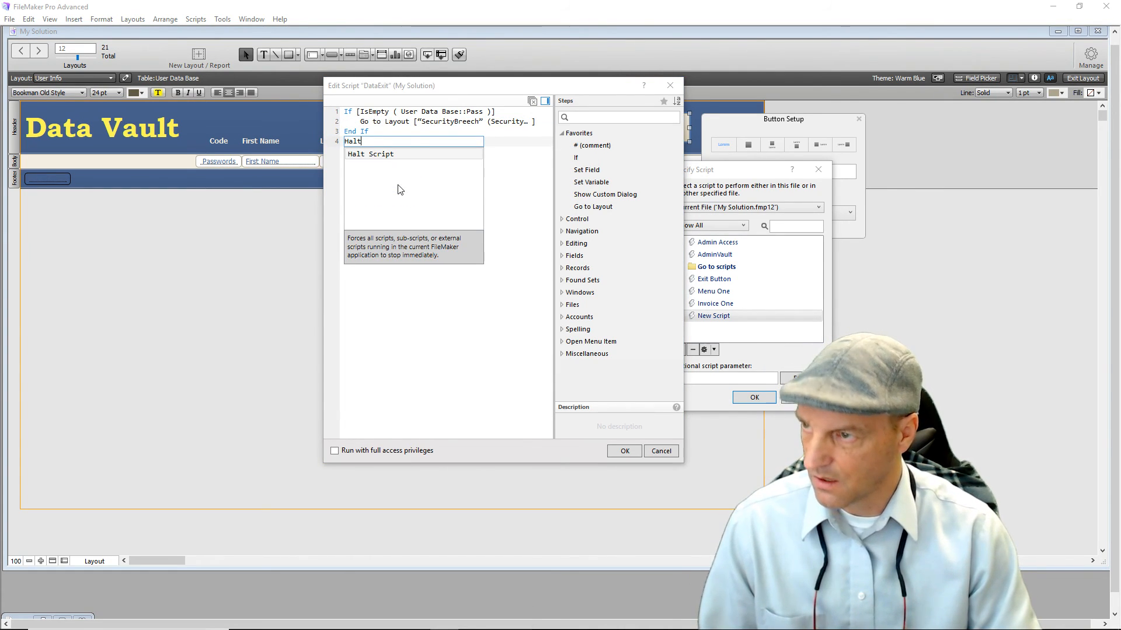
pyautogui.click(380, 155)
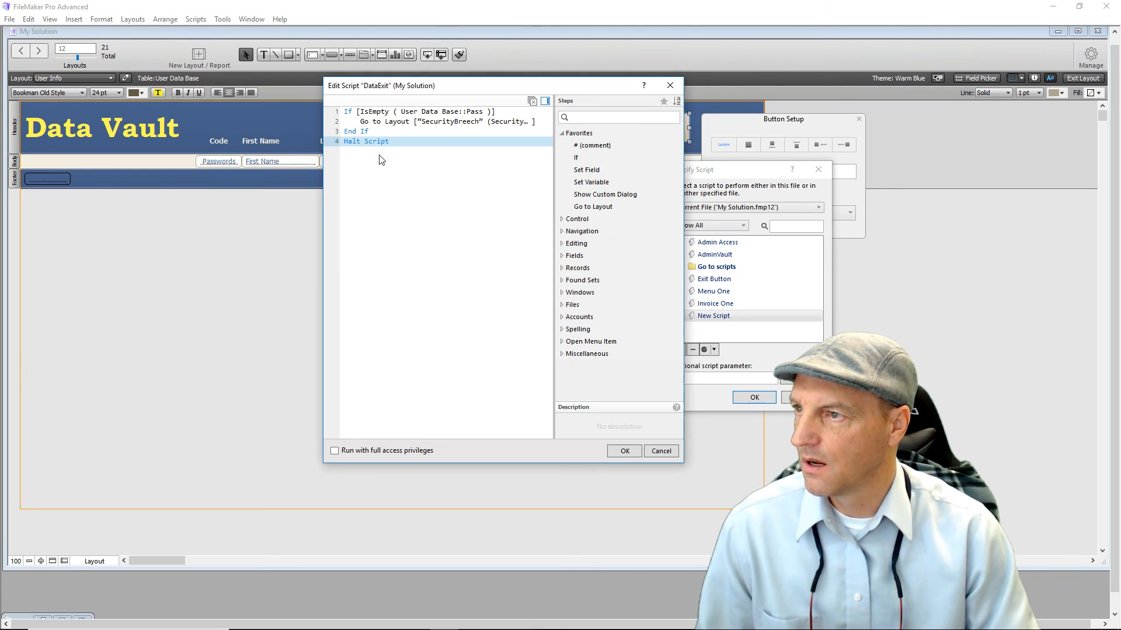
pyautogui.moveTo(354, 142); pyautogui.dragTo(356, 131)
pyautogui.click(387, 197)
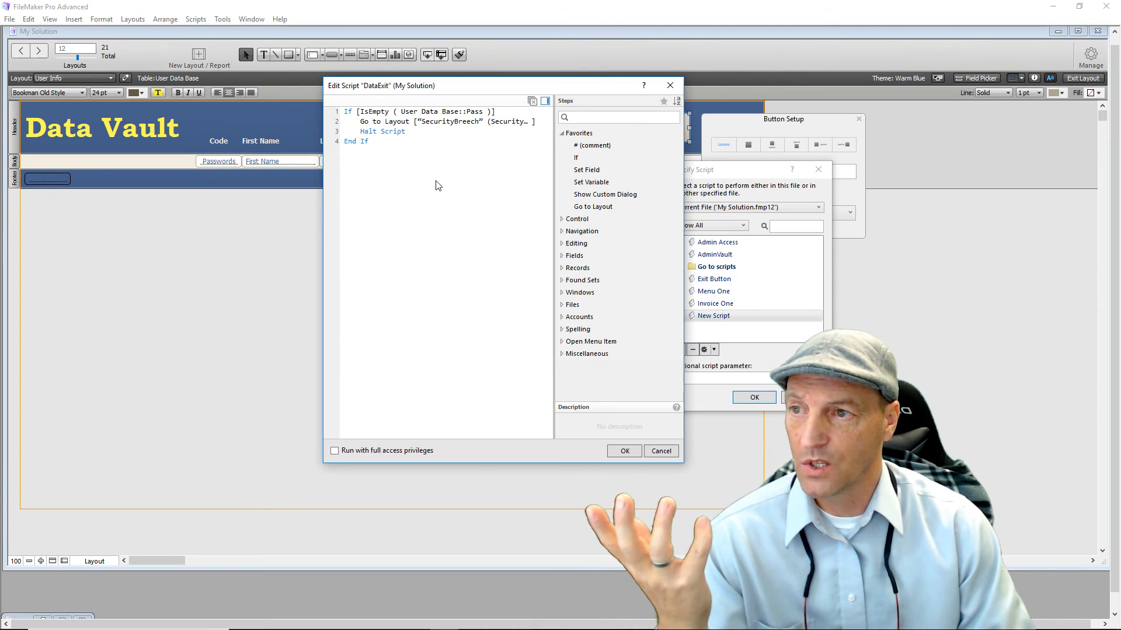
# After End If, add Go to Layout targeting the Admin Window layout.
pyautogui.doubleClick(601, 208)
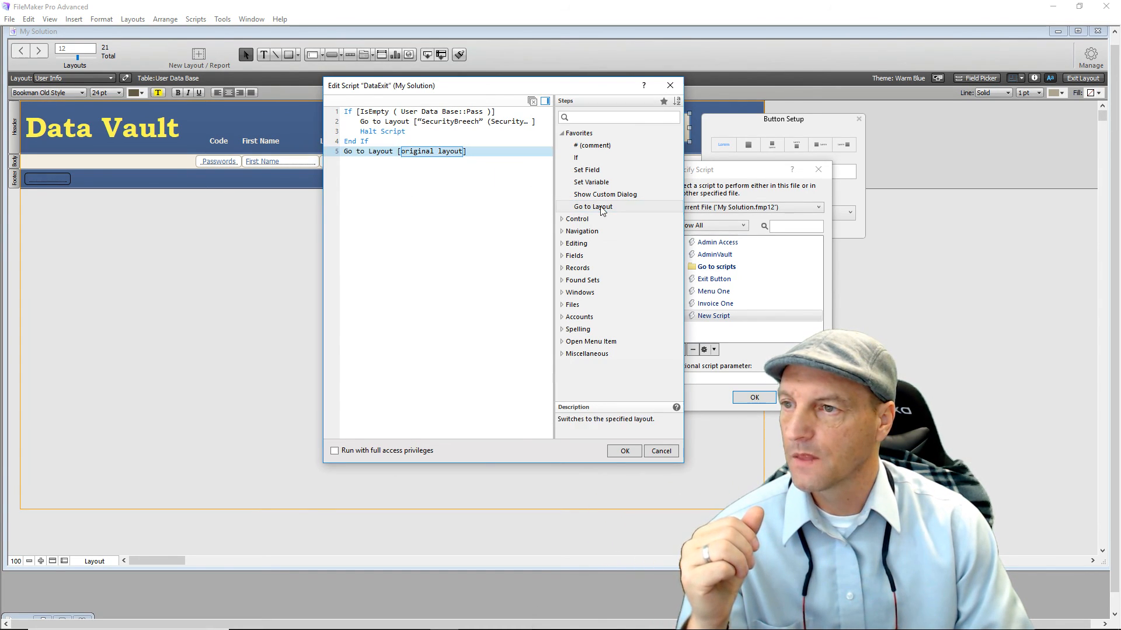
pyautogui.click(401, 153)
pyautogui.click(423, 172)
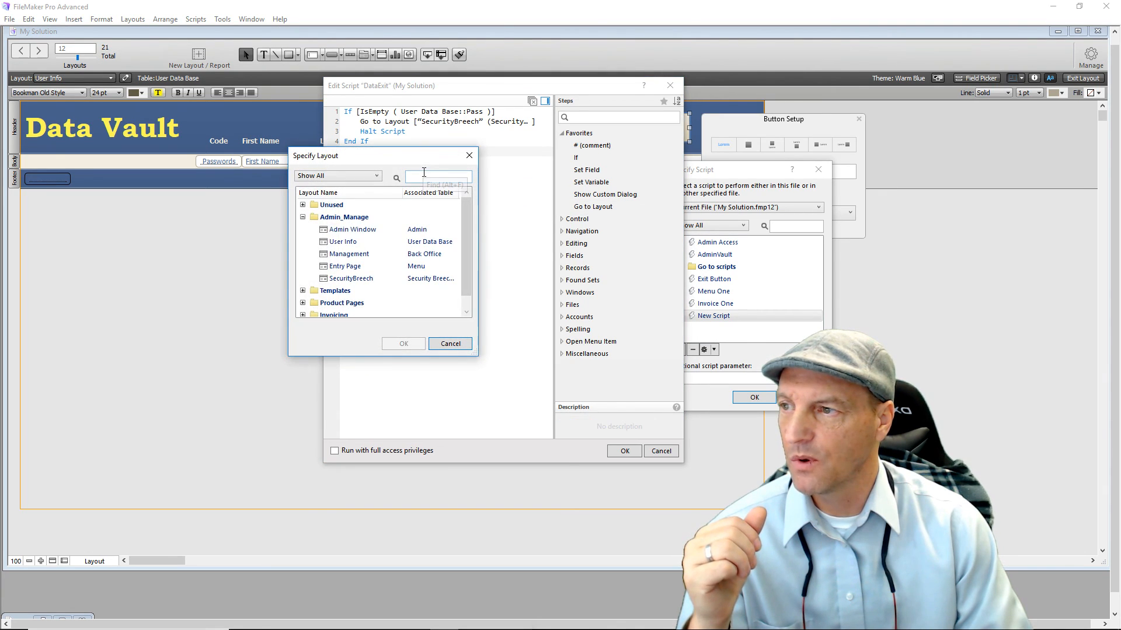
pyautogui.click(356, 230)
pyautogui.doubleClick(355, 231)
pyautogui.click(488, 314)
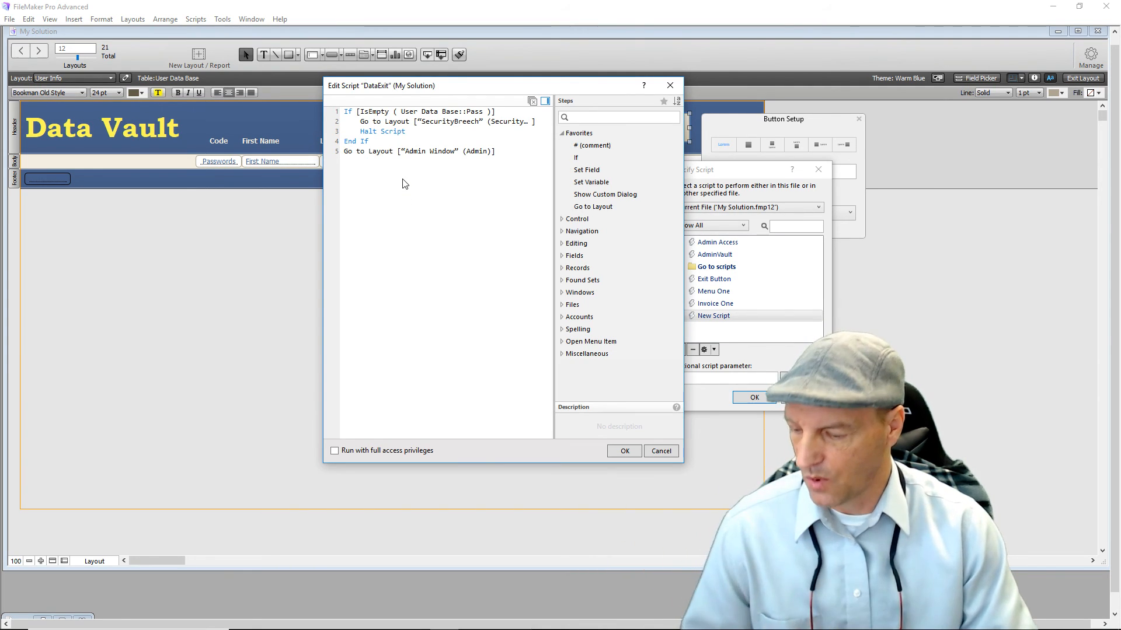
# Add Halt Script as the final line 6 of the script.
pyautogui.write('Ha')
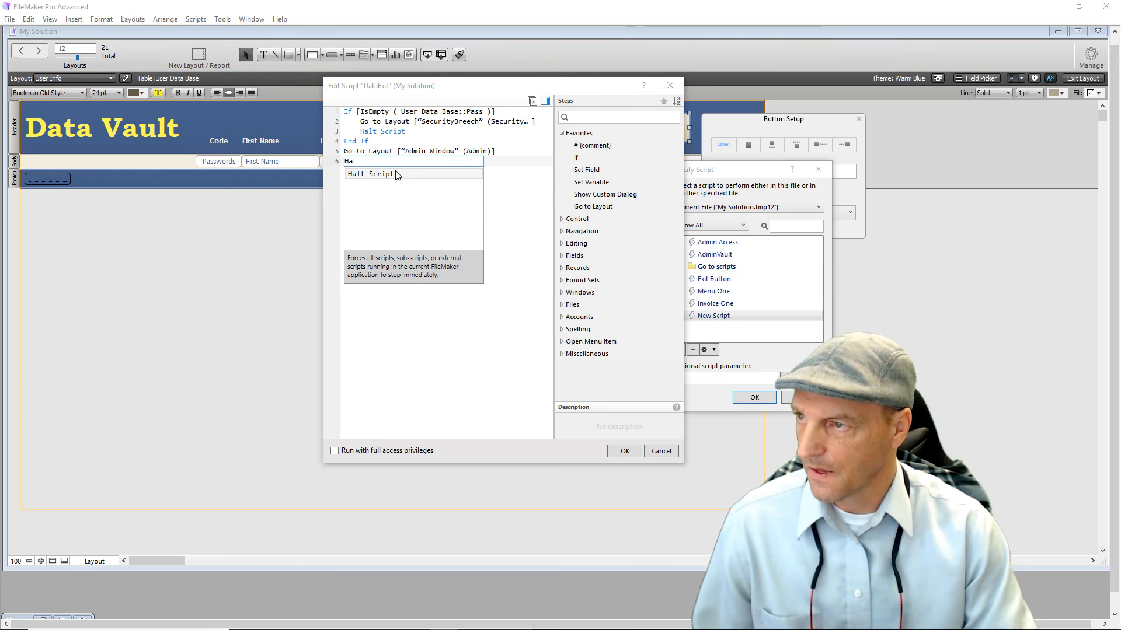
pyautogui.click(377, 178)
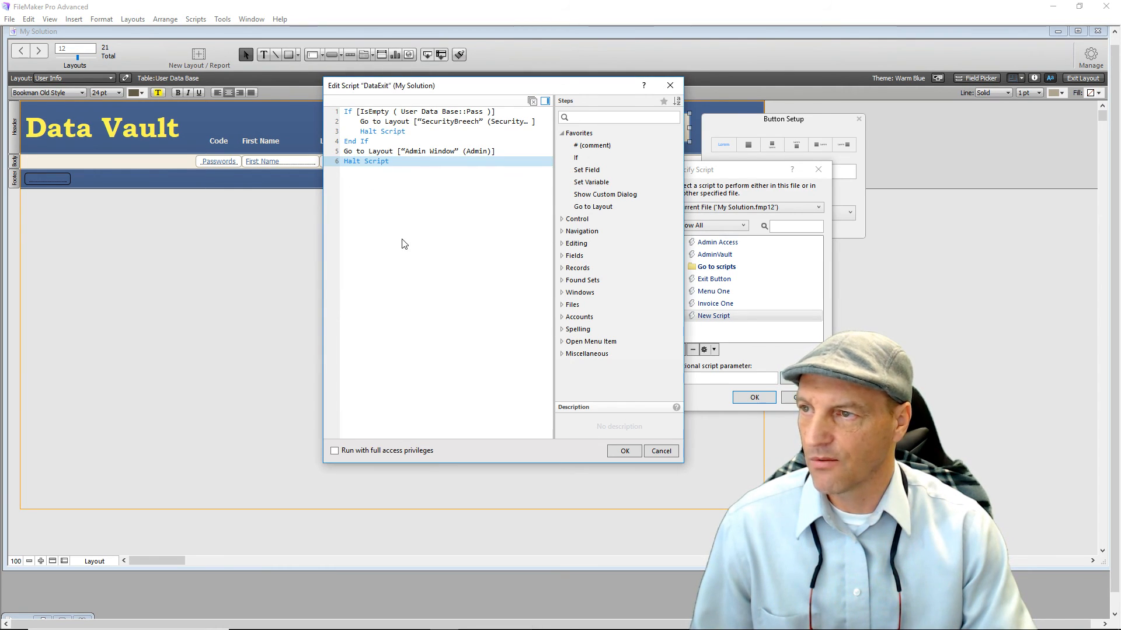
pyautogui.click(412, 256)
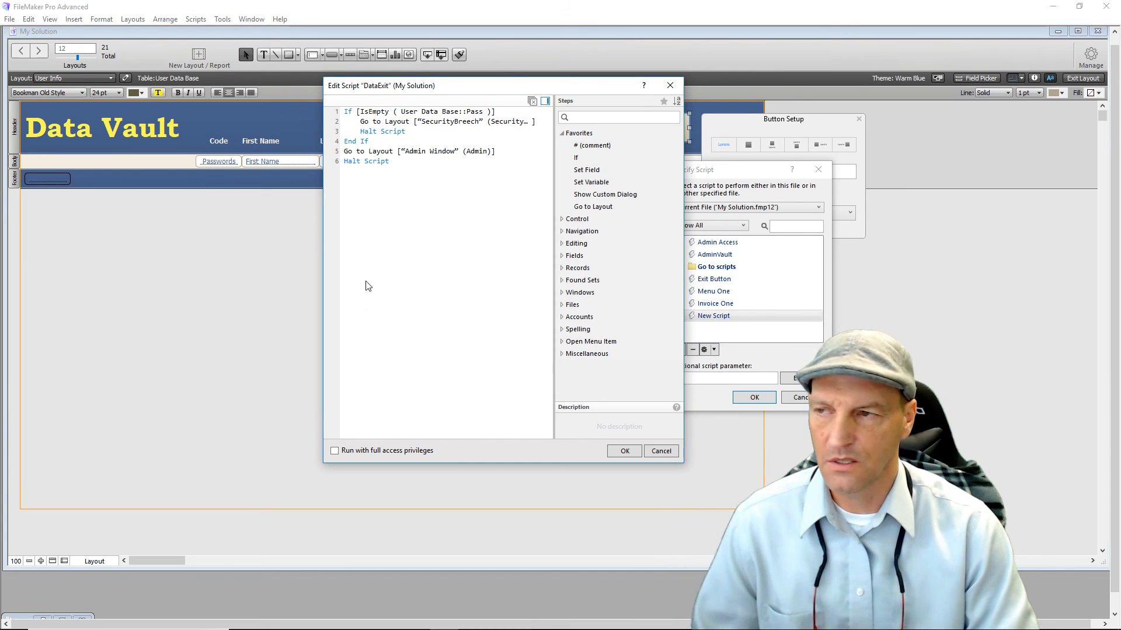
pyautogui.click(375, 162)
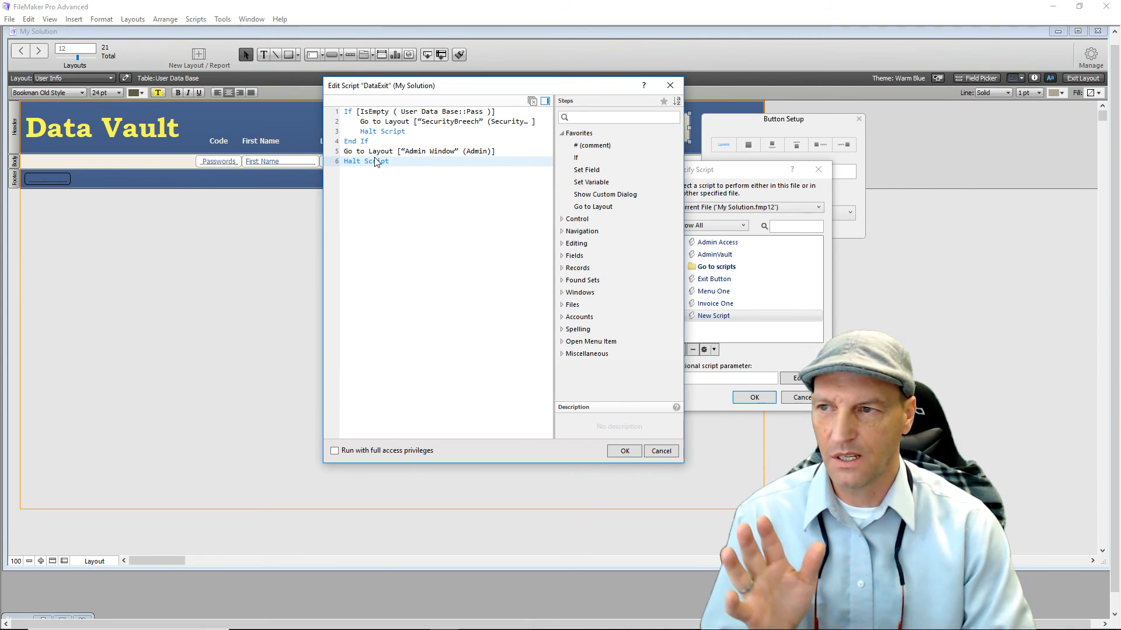
pyautogui.click(392, 214)
pyautogui.write('E')
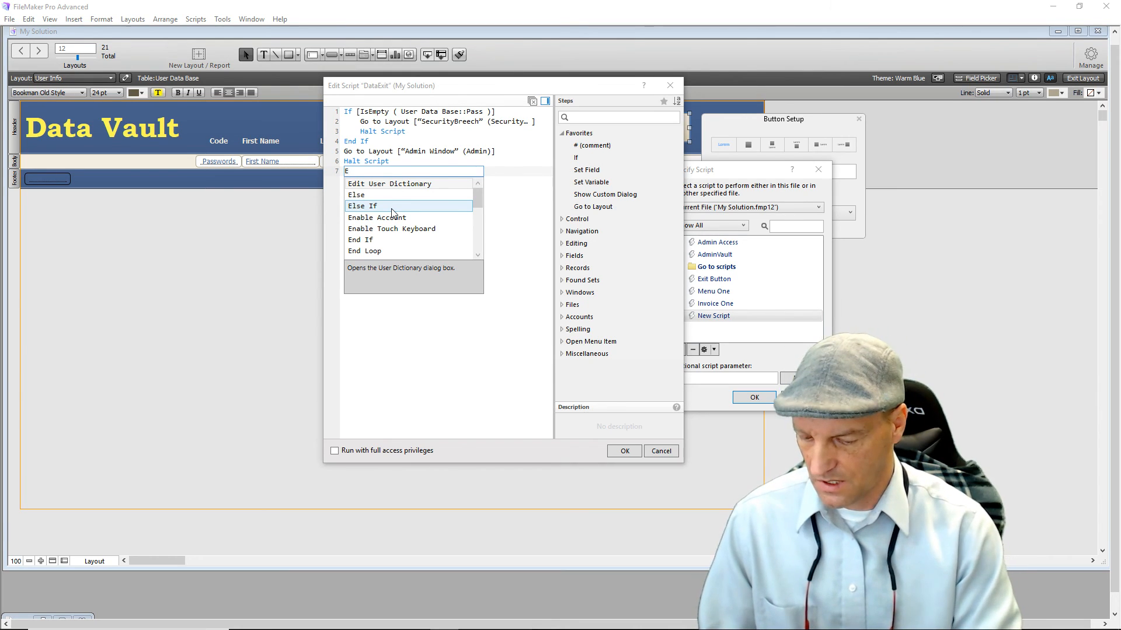
pyautogui.write('m')
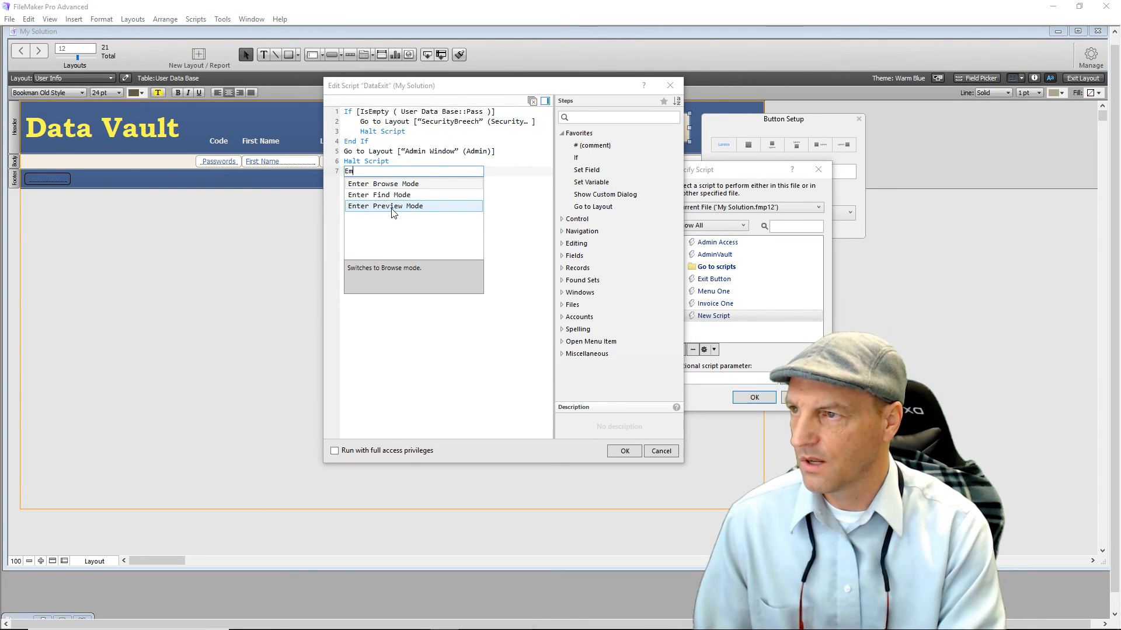
pyautogui.write('p')
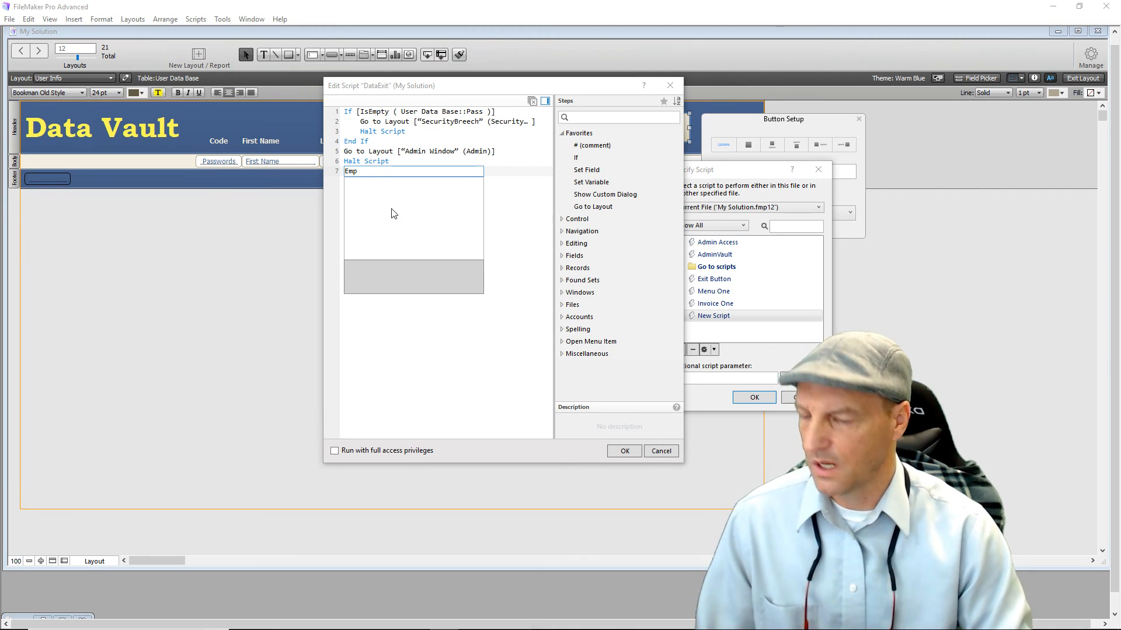
pyautogui.press('BackSpace')
pyautogui.press('BackSpace')
pyautogui.press('BackSpace')
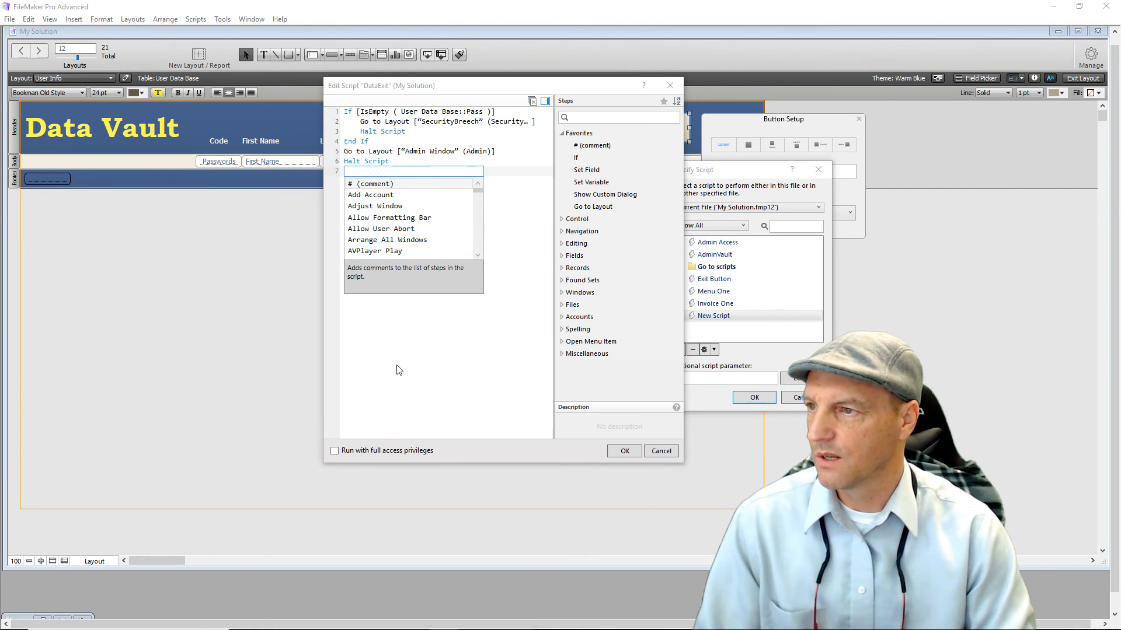
pyautogui.click(417, 352)
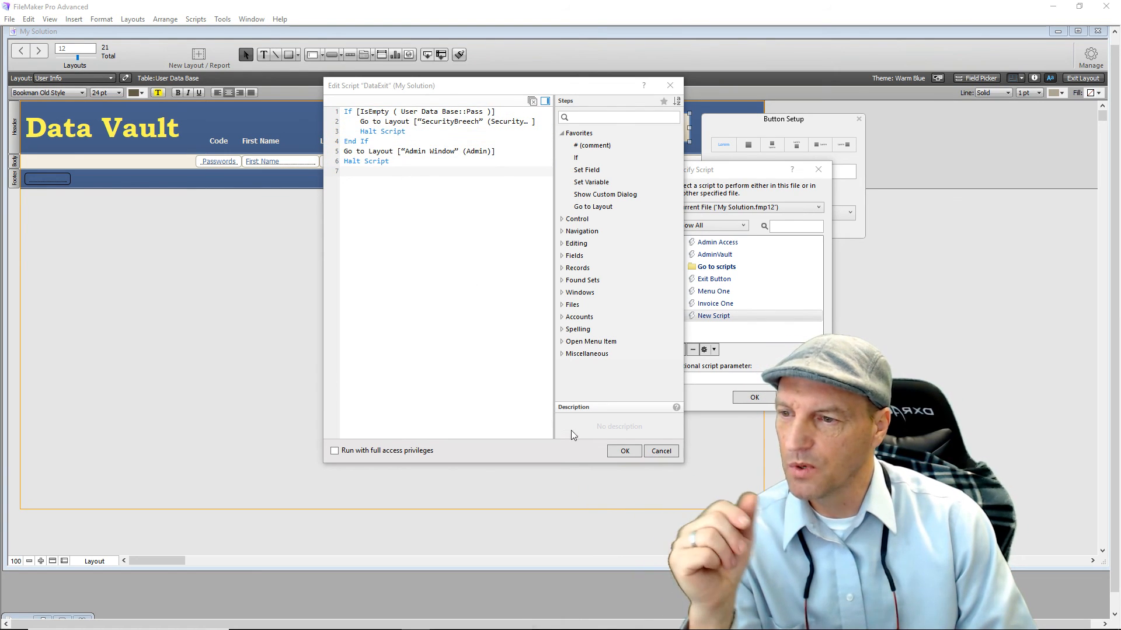
# Save the DataExit script and keep AdminVault assigned as the button's script.
pyautogui.click(623, 451)
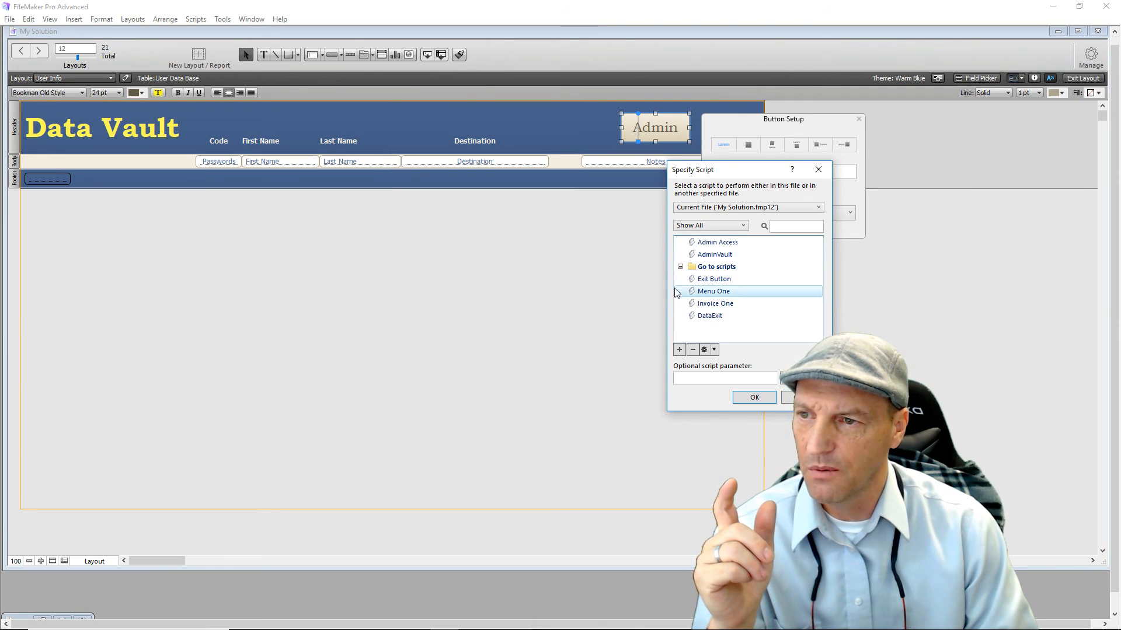
pyautogui.click(685, 259)
pyautogui.click(684, 318)
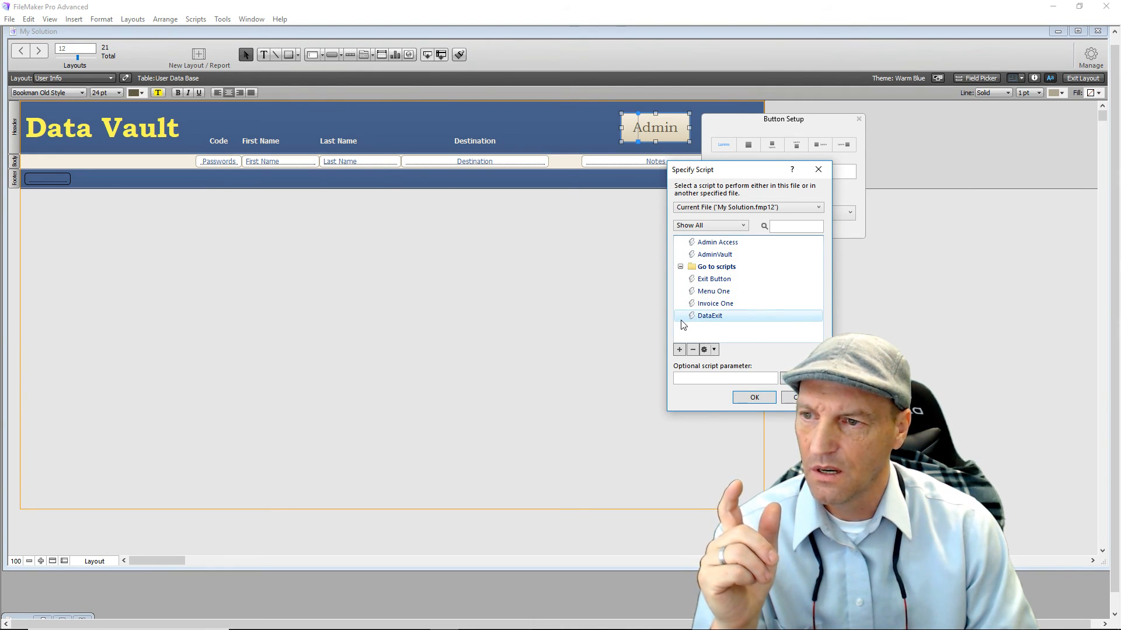
pyautogui.click(686, 255)
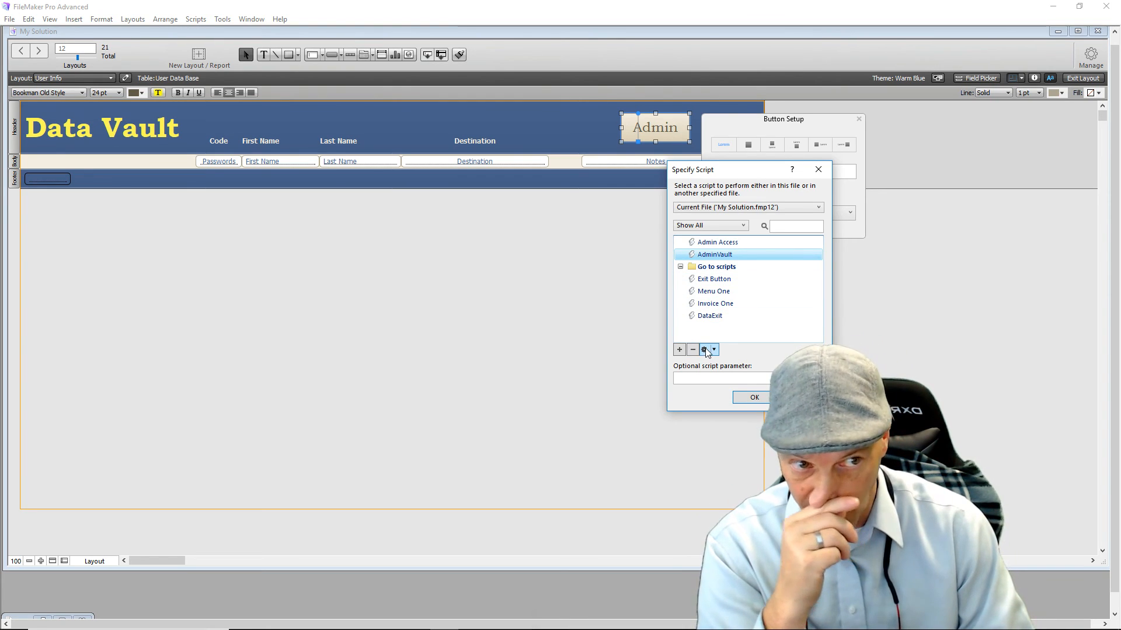
pyautogui.click(753, 398)
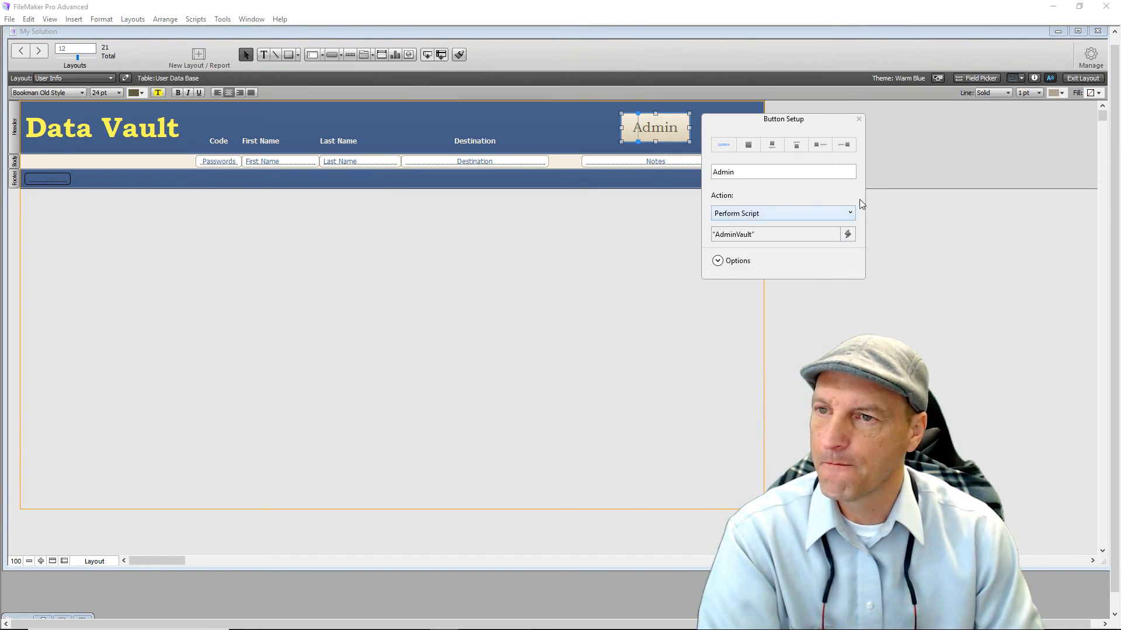
# Leave layout editing to browse the User Info records, then return to Layout mode.
pyautogui.click(859, 119)
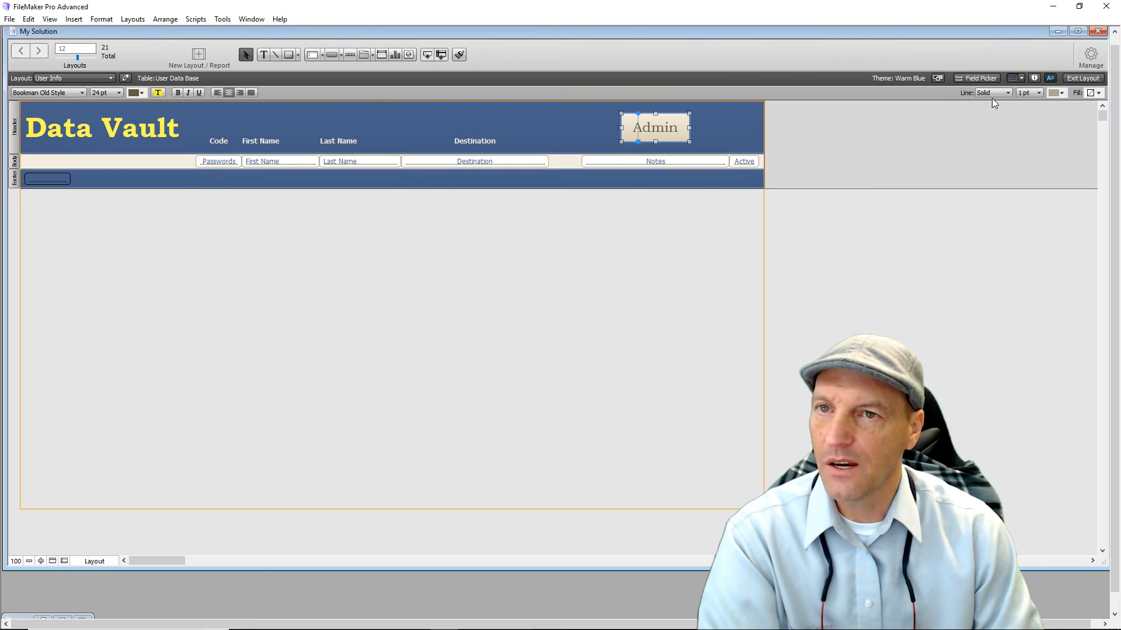
pyautogui.click(1080, 78)
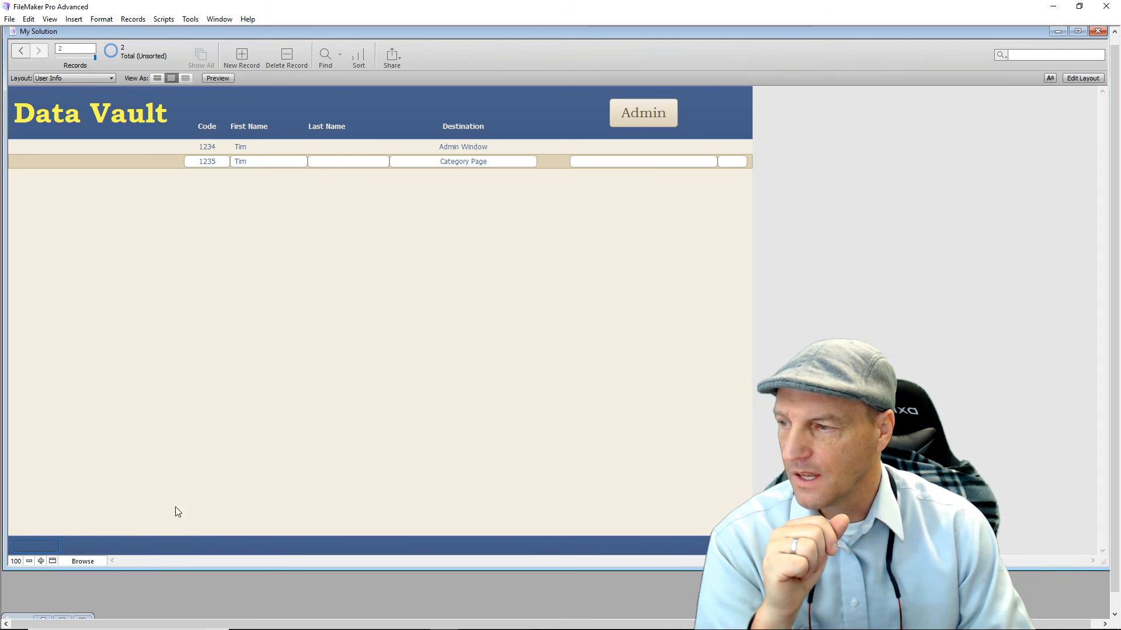
pyautogui.click(1076, 78)
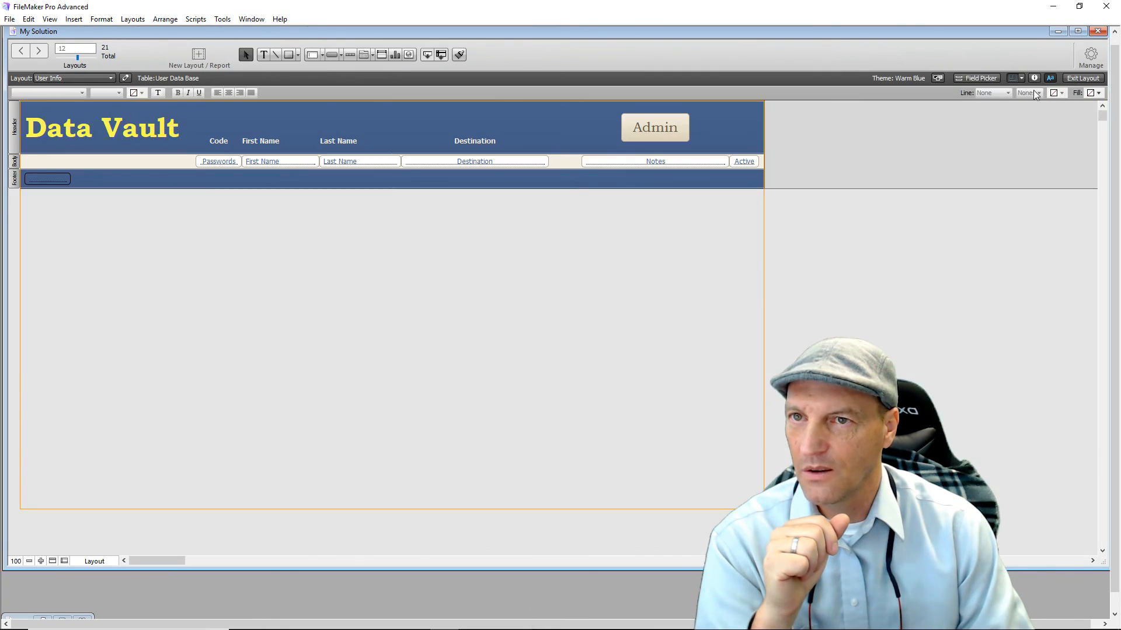
# In the Inspector's Data tab, uncheck Browse Mode field entry for the Pass, Active and Notes fields.
pyautogui.click(47, 177)
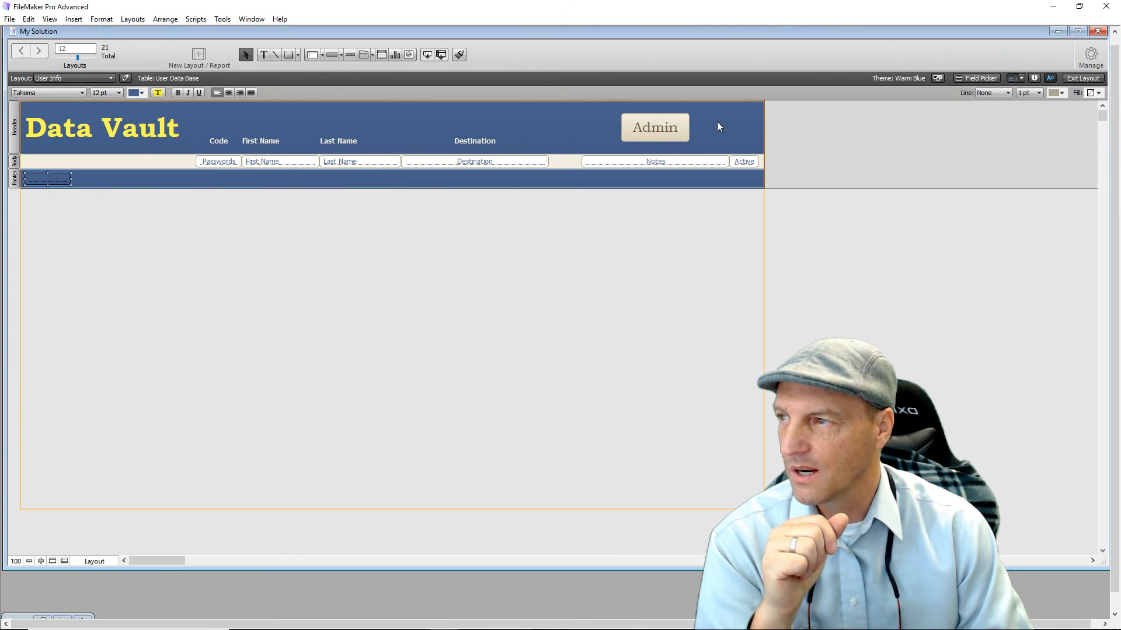
pyautogui.click(1034, 78)
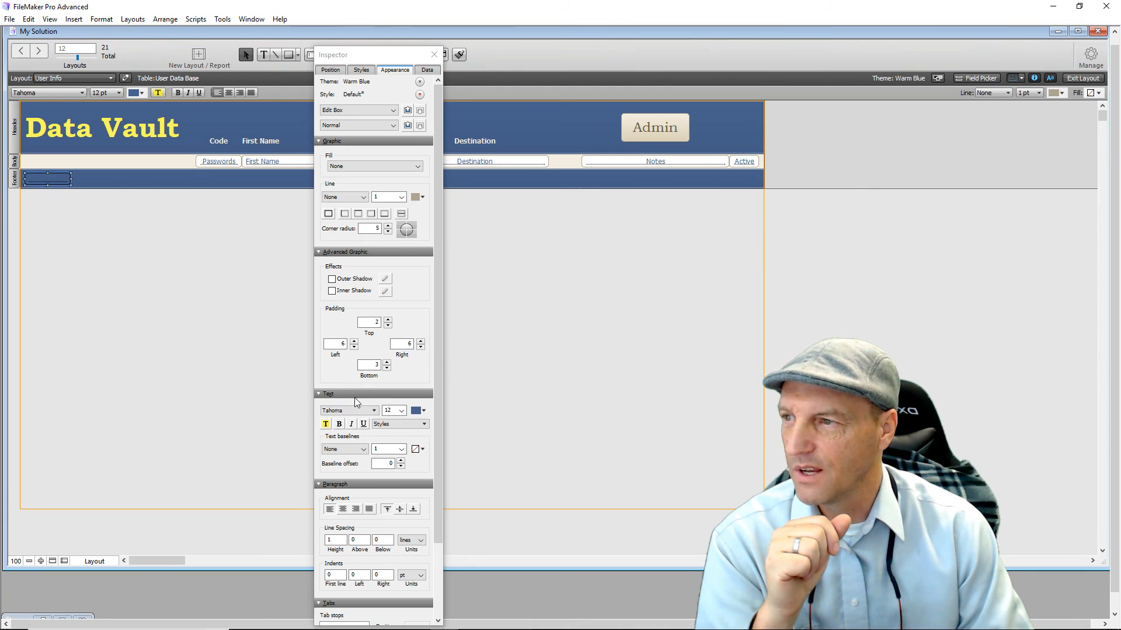
pyautogui.click(428, 71)
pyautogui.click(428, 71)
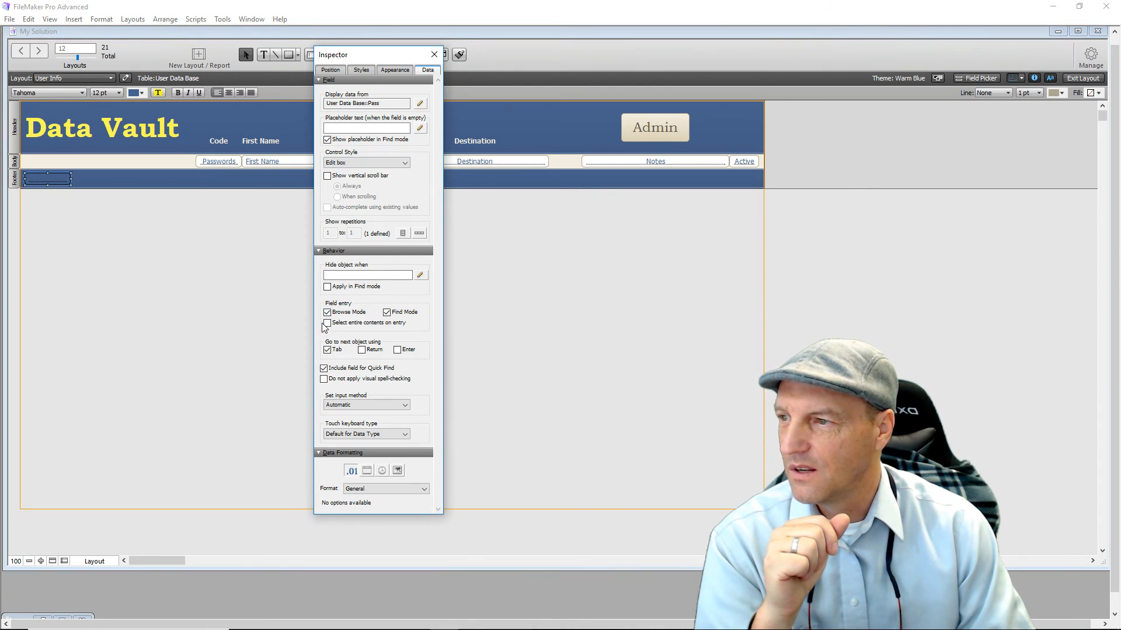
pyautogui.click(327, 312)
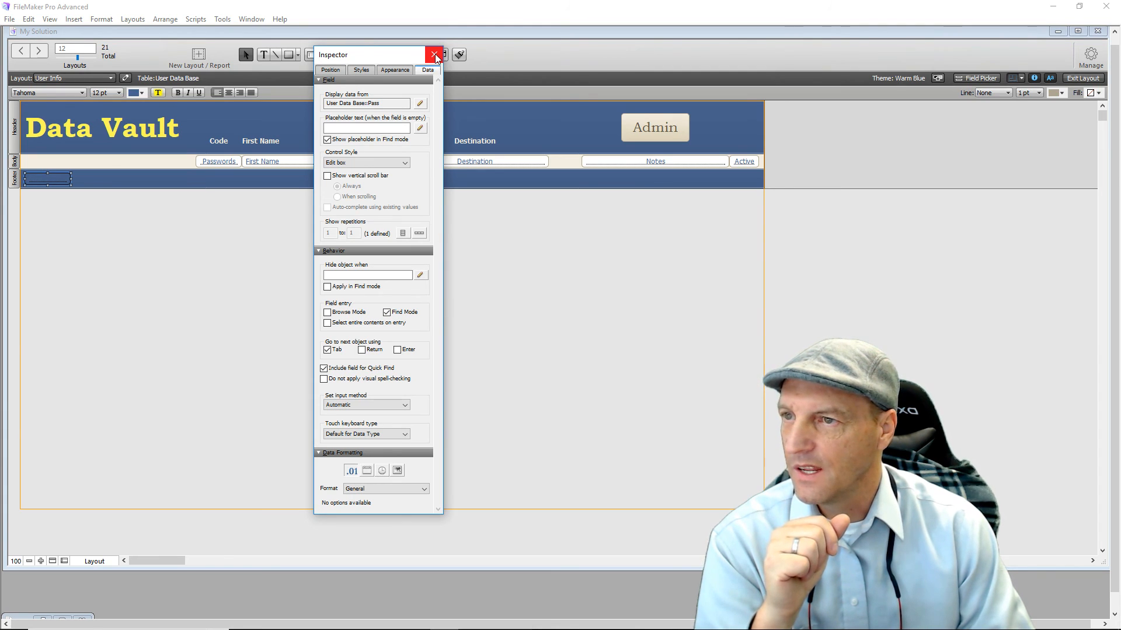
pyautogui.click(747, 164)
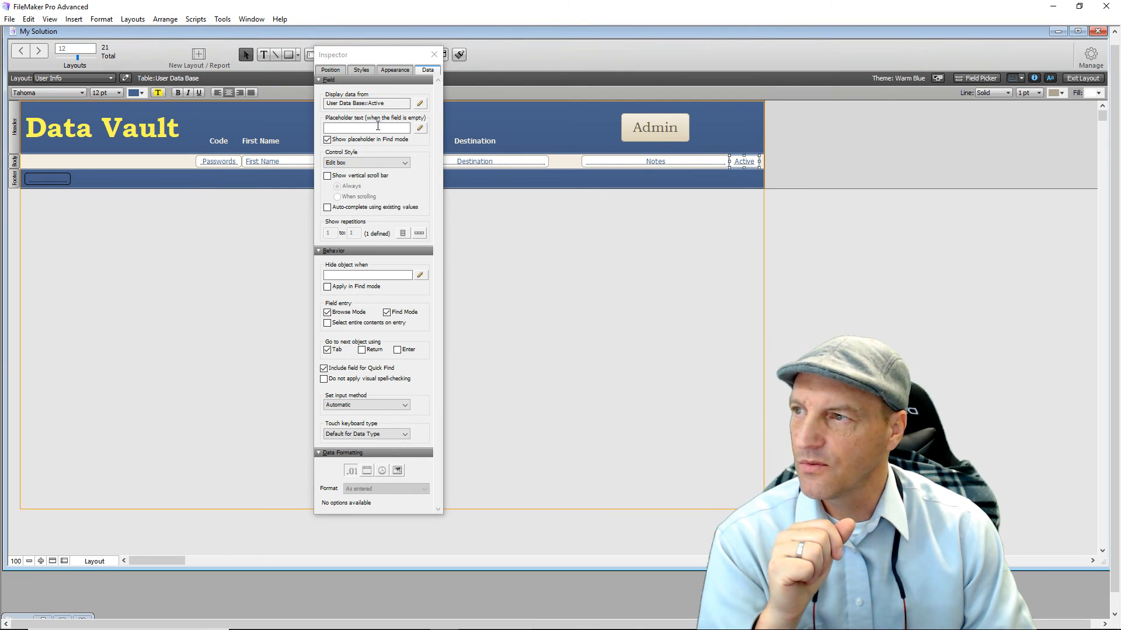
pyautogui.click(328, 314)
pyautogui.click(328, 314)
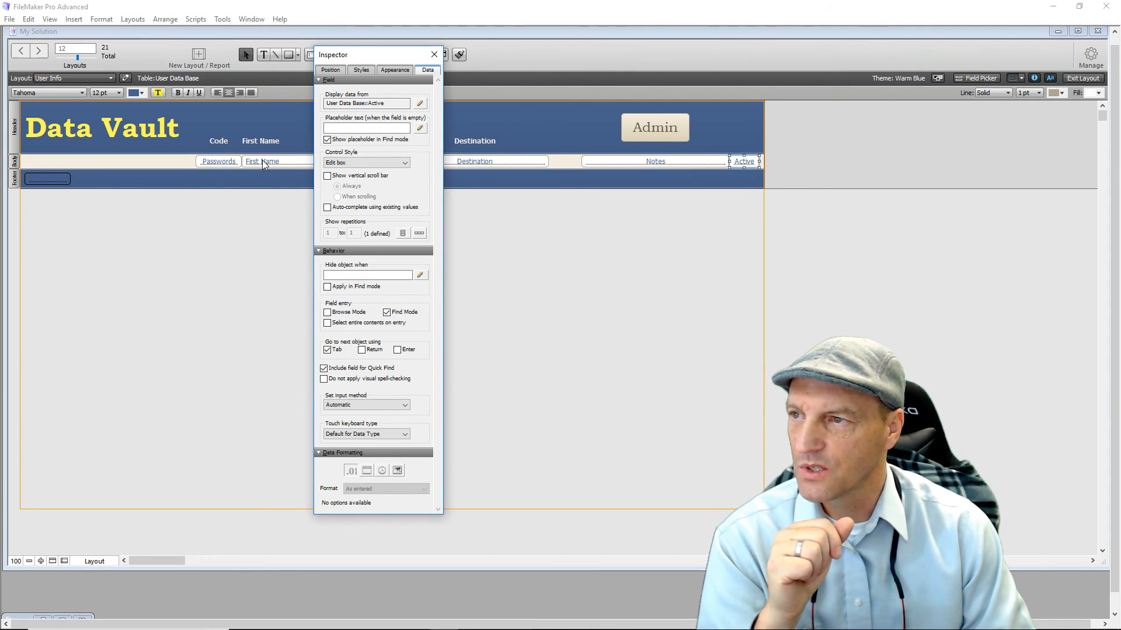
pyautogui.click(623, 164)
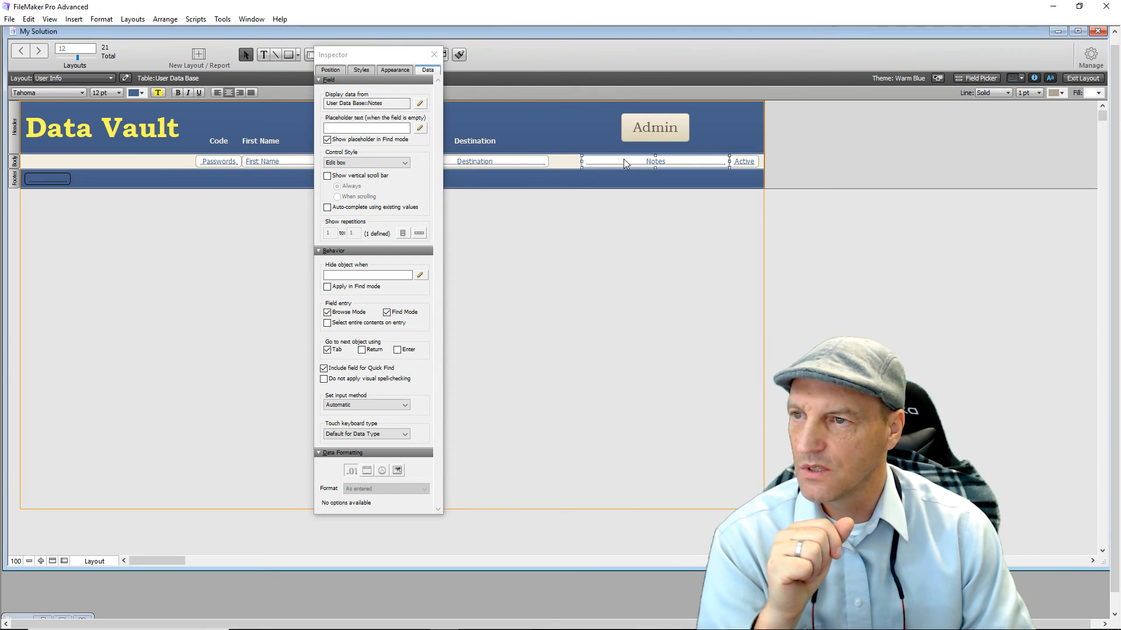
pyautogui.click(328, 314)
pyautogui.click(434, 55)
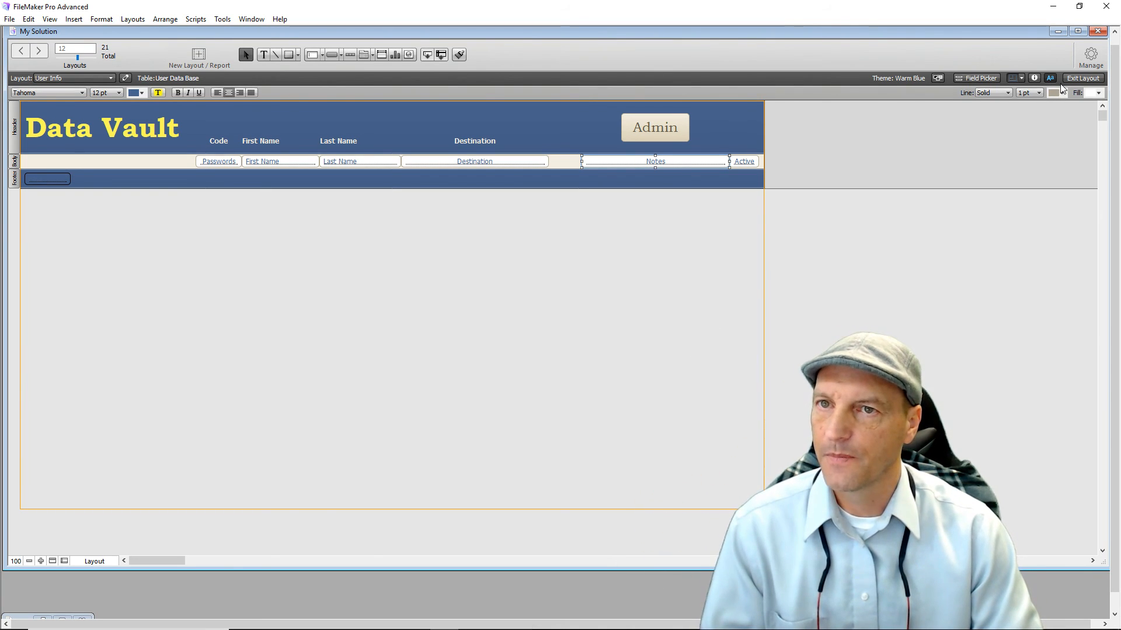
pyautogui.click(1082, 78)
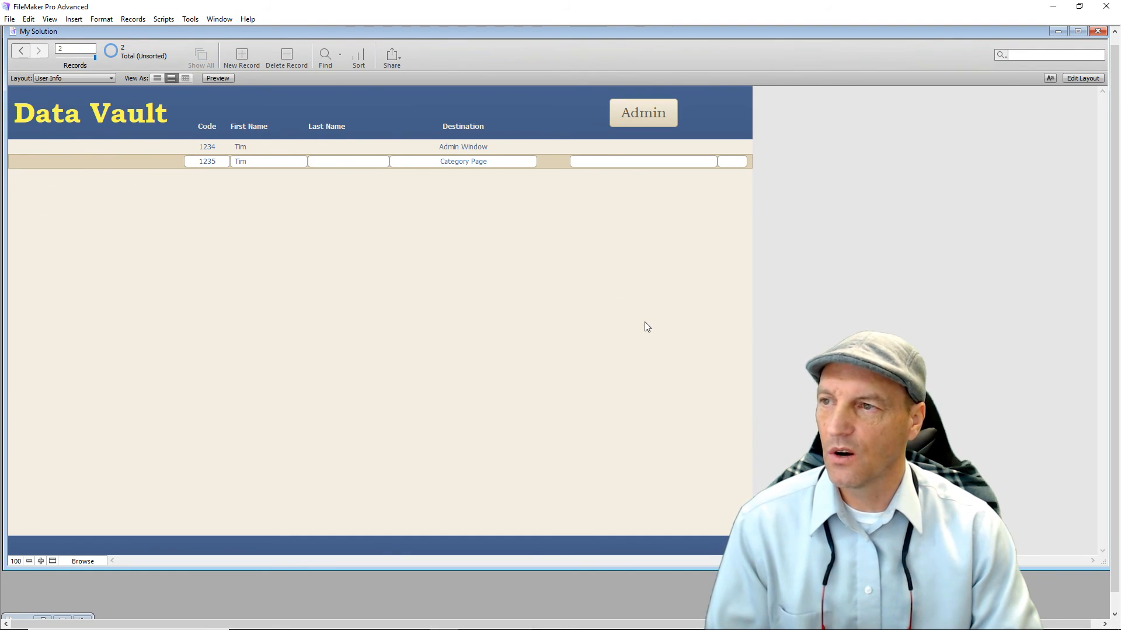
pyautogui.click(650, 120)
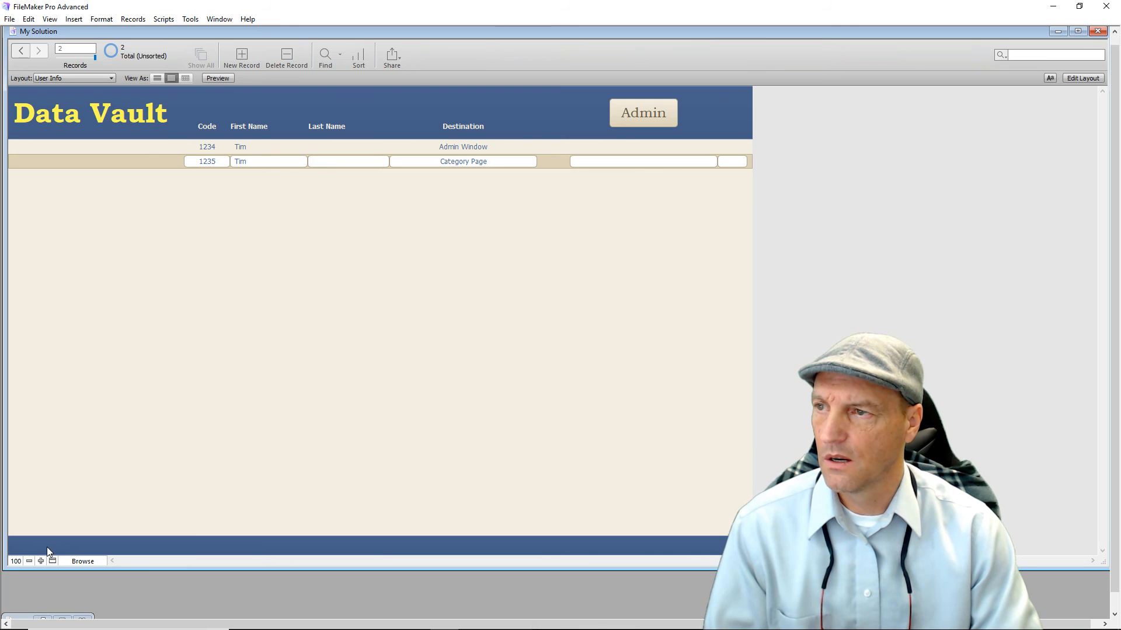
pyautogui.click(1083, 78)
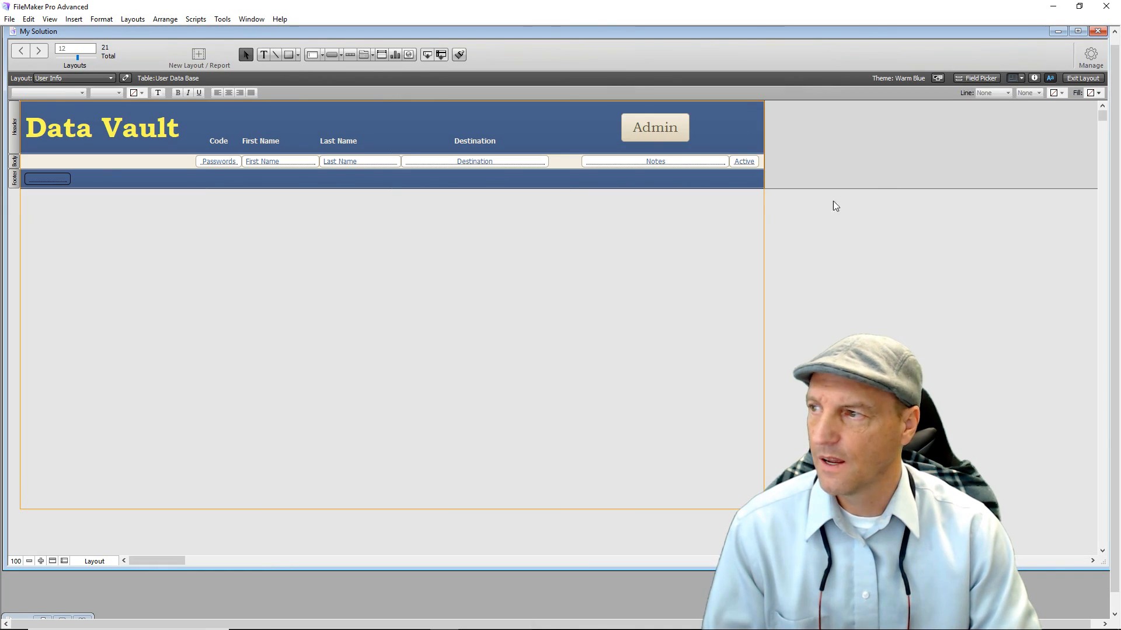
# Open the Admin button's setup and review its AdminVault script without changes.
pyautogui.click(51, 183)
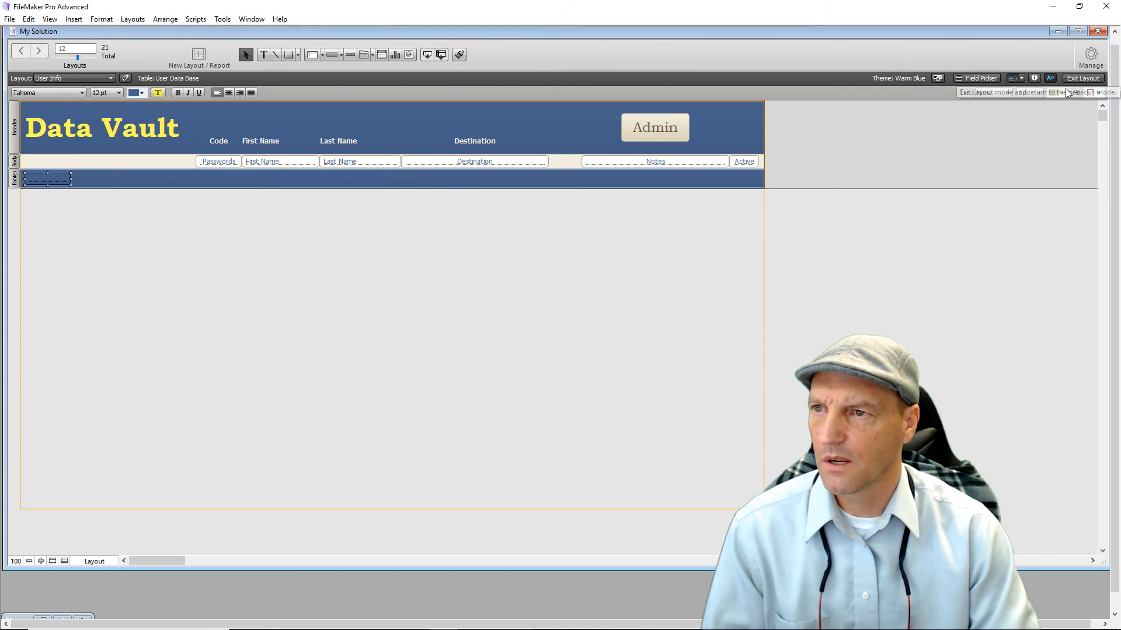
pyautogui.click(680, 129)
pyautogui.doubleClick(681, 129)
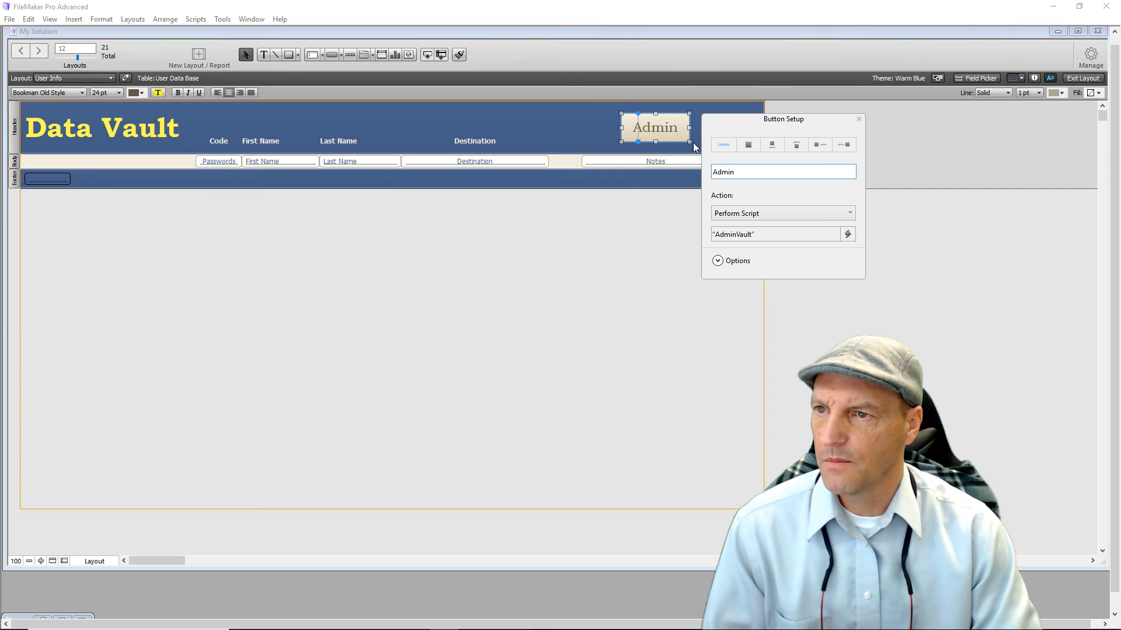
pyautogui.doubleClick(744, 237)
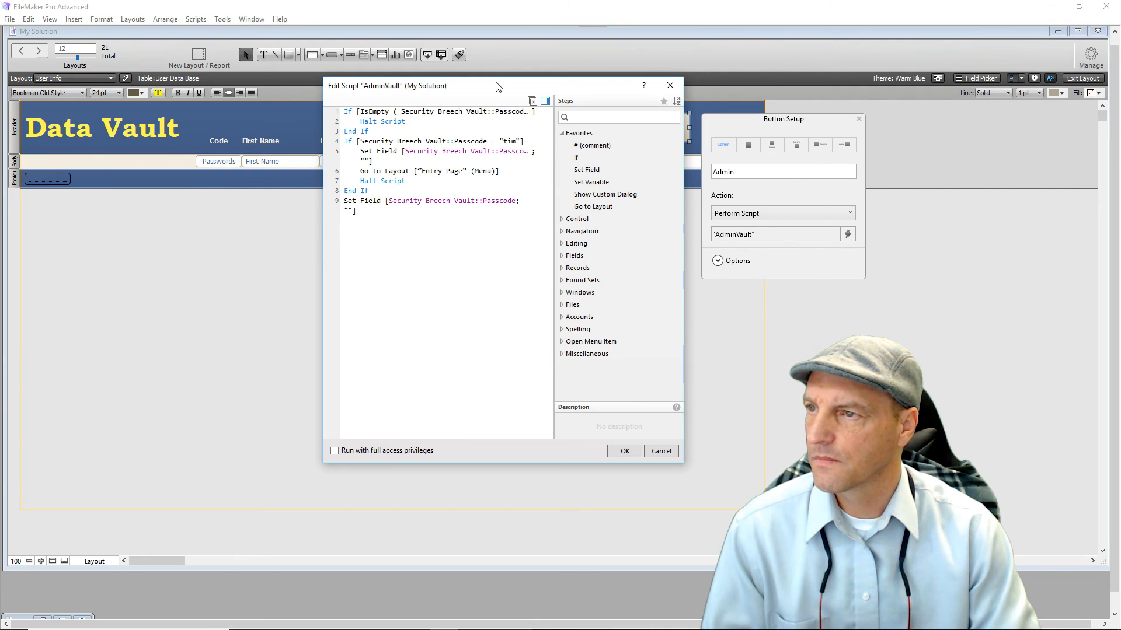
pyautogui.moveTo(495, 87); pyautogui.dragTo(501, 172)
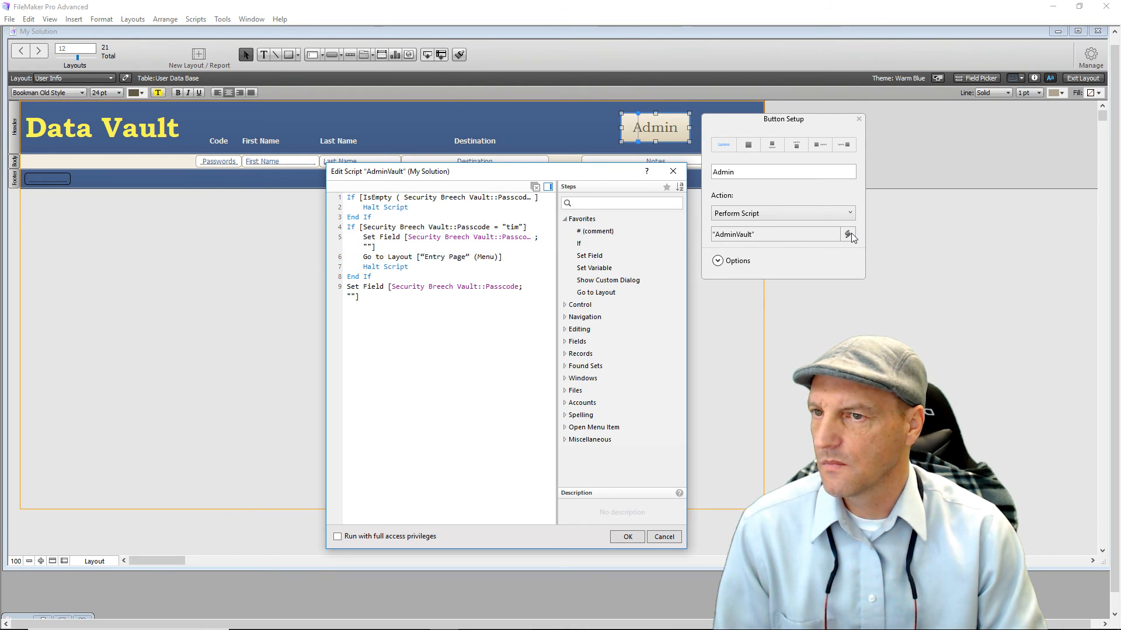
pyautogui.click(628, 537)
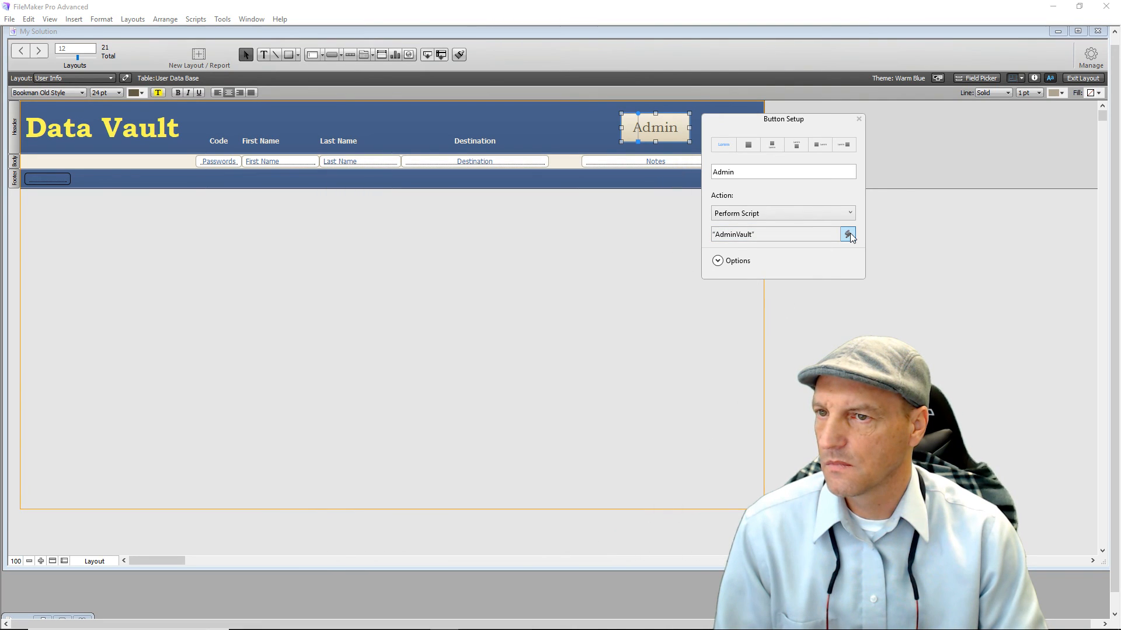
# Assign the DataExit script to the Admin button in Specify Script.
pyautogui.click(850, 234)
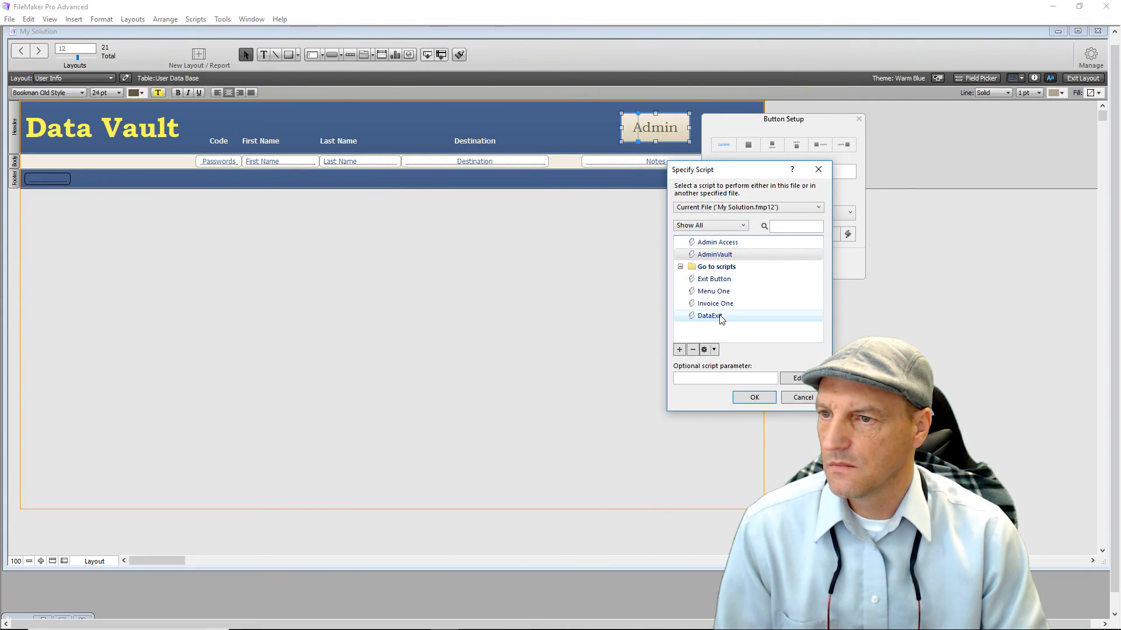
pyautogui.click(704, 318)
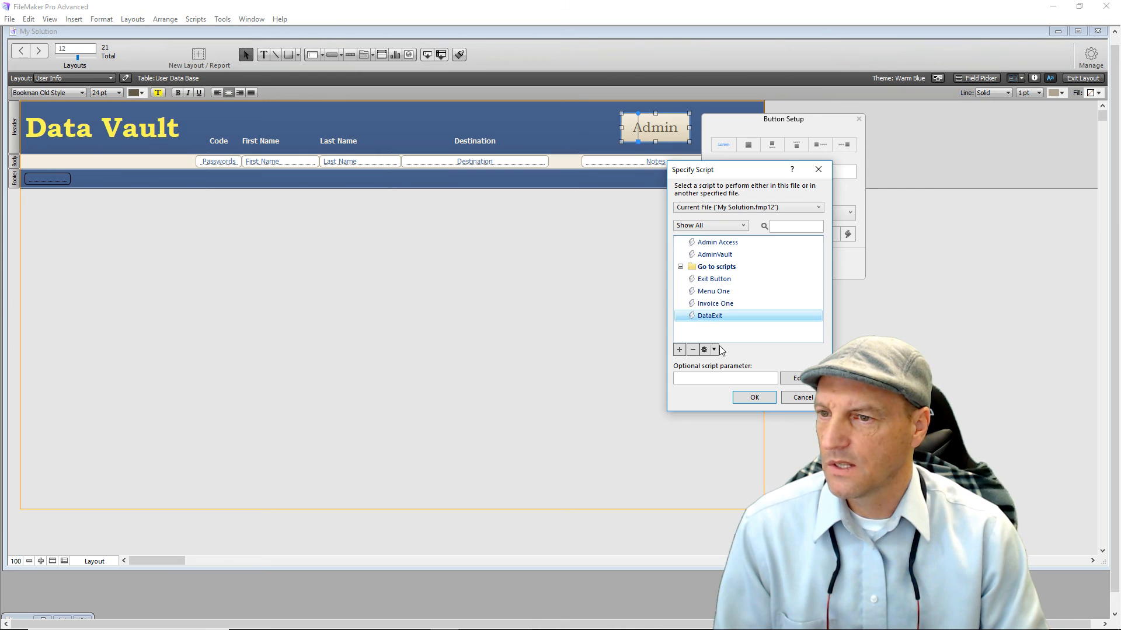
pyautogui.click(740, 399)
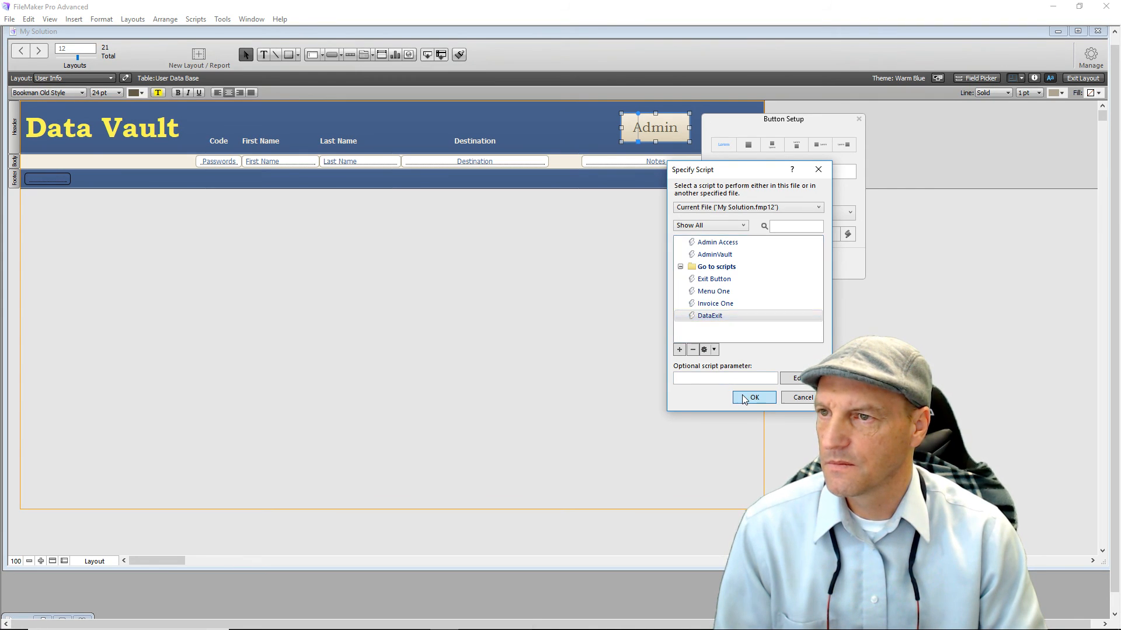
pyautogui.click(744, 400)
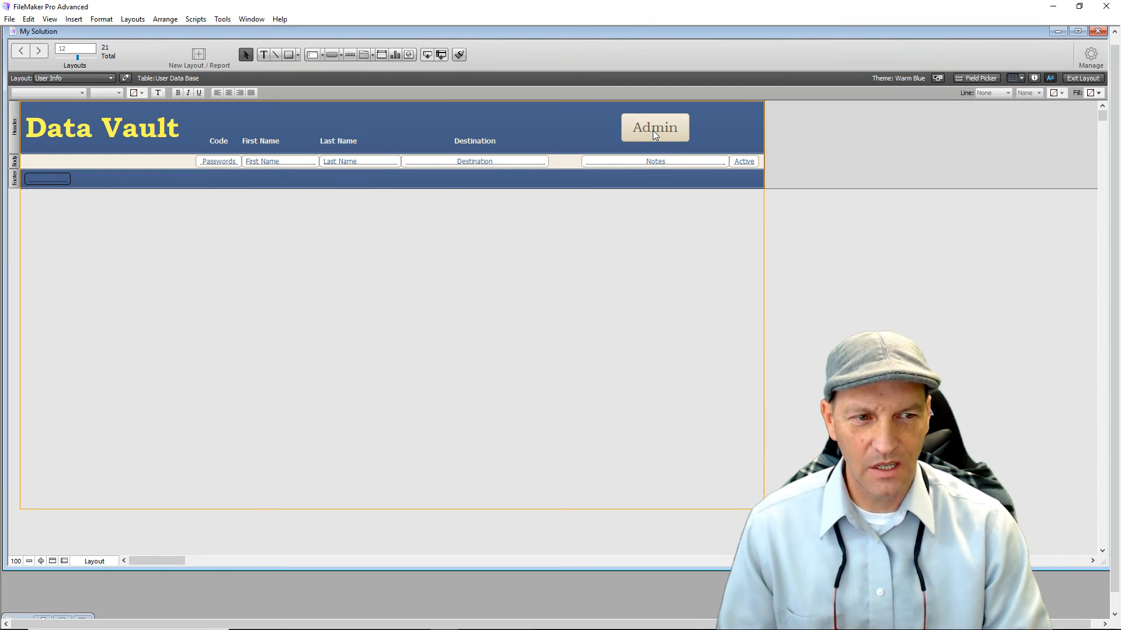
# In Browse mode, run Admin, then enter the vault passcode and the Administrator code to reach Admin Window.
pyautogui.click(1083, 78)
pyautogui.click(646, 108)
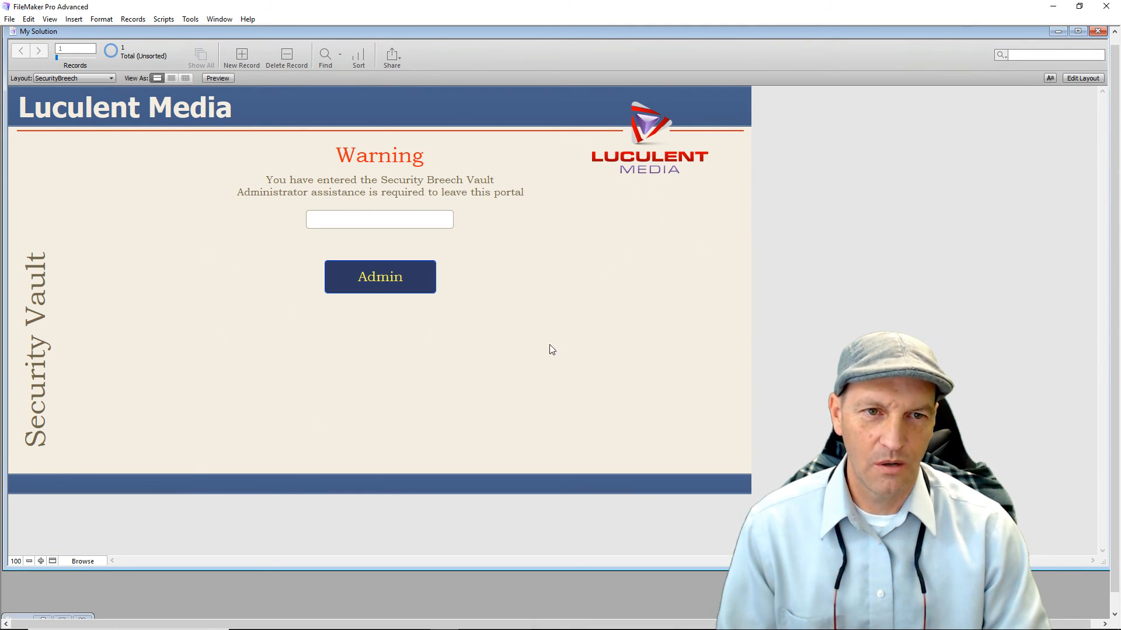
pyautogui.click(347, 222)
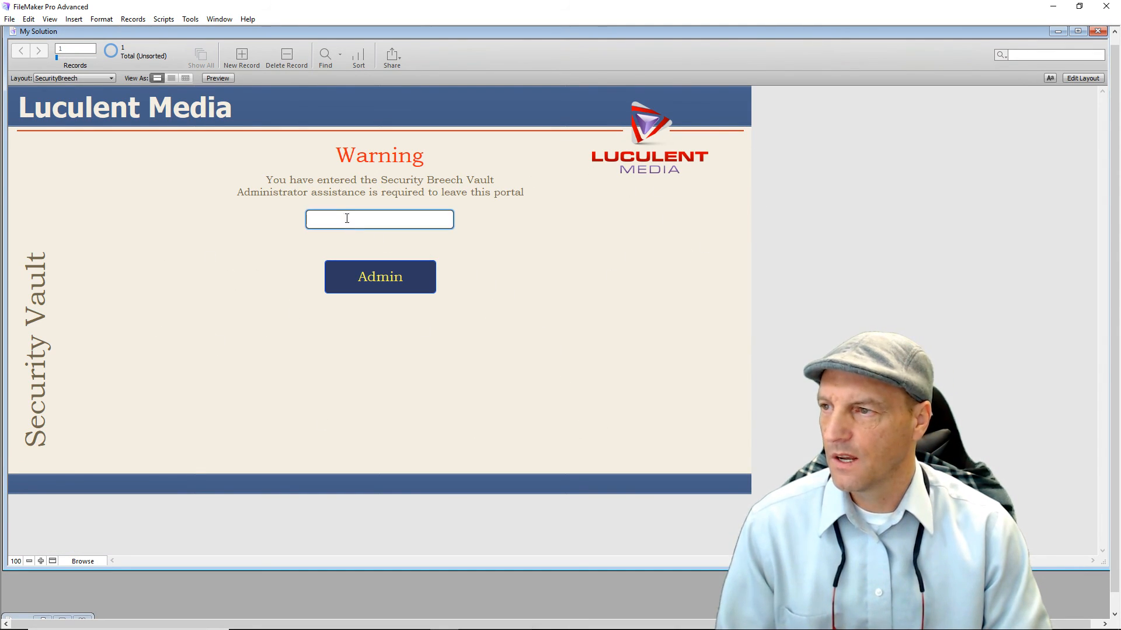
pyautogui.write('tim')
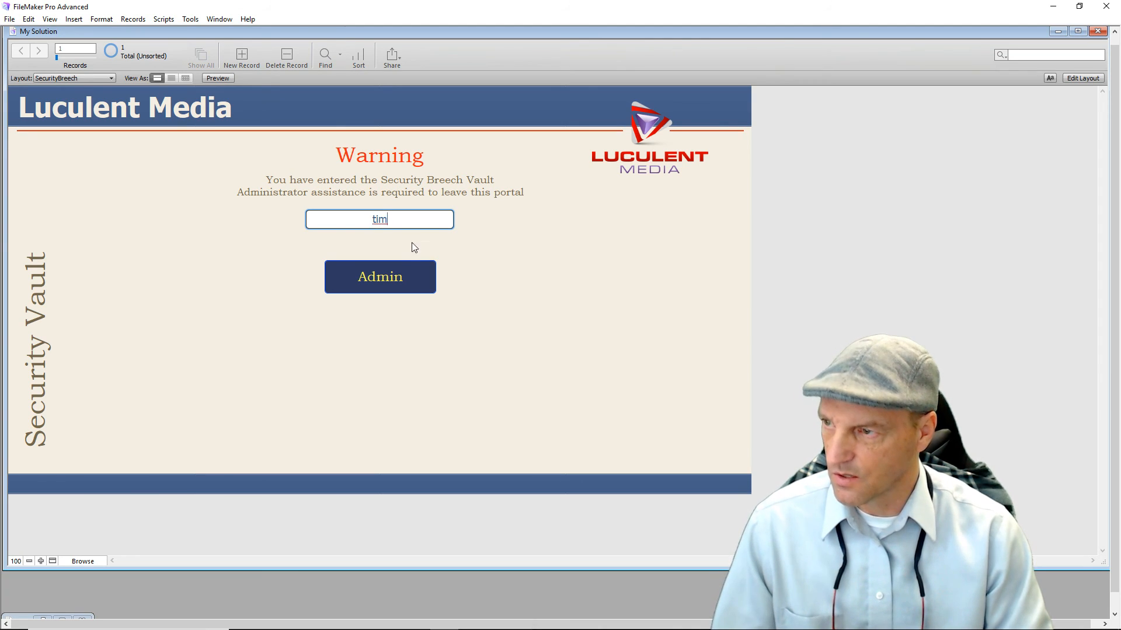
pyautogui.click(383, 281)
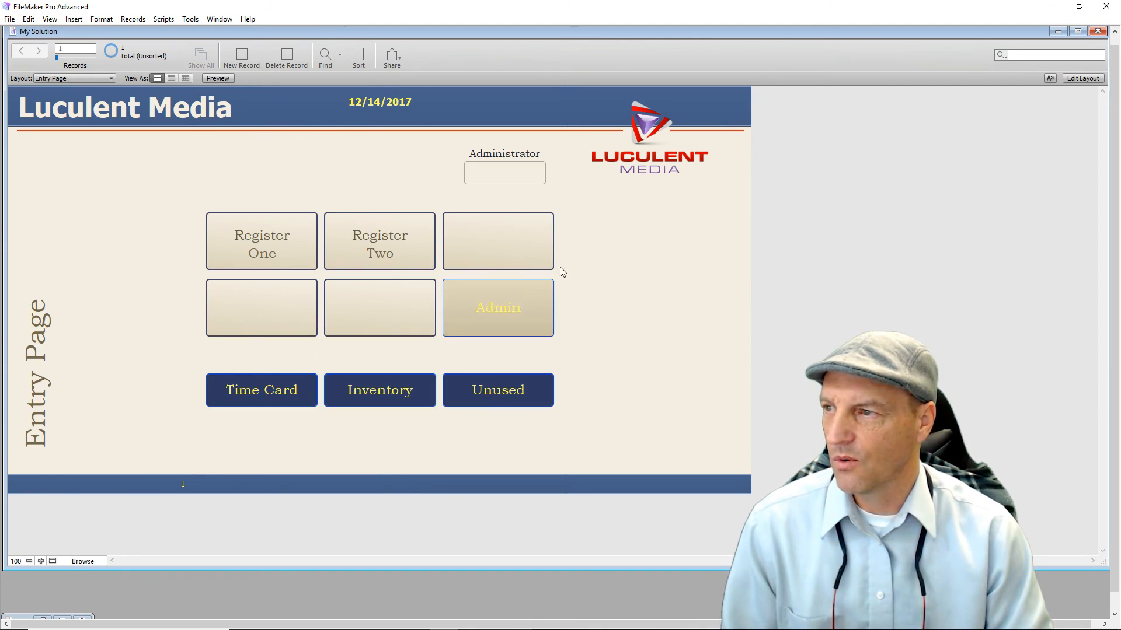
pyautogui.click(509, 174)
pyautogui.write('1234')
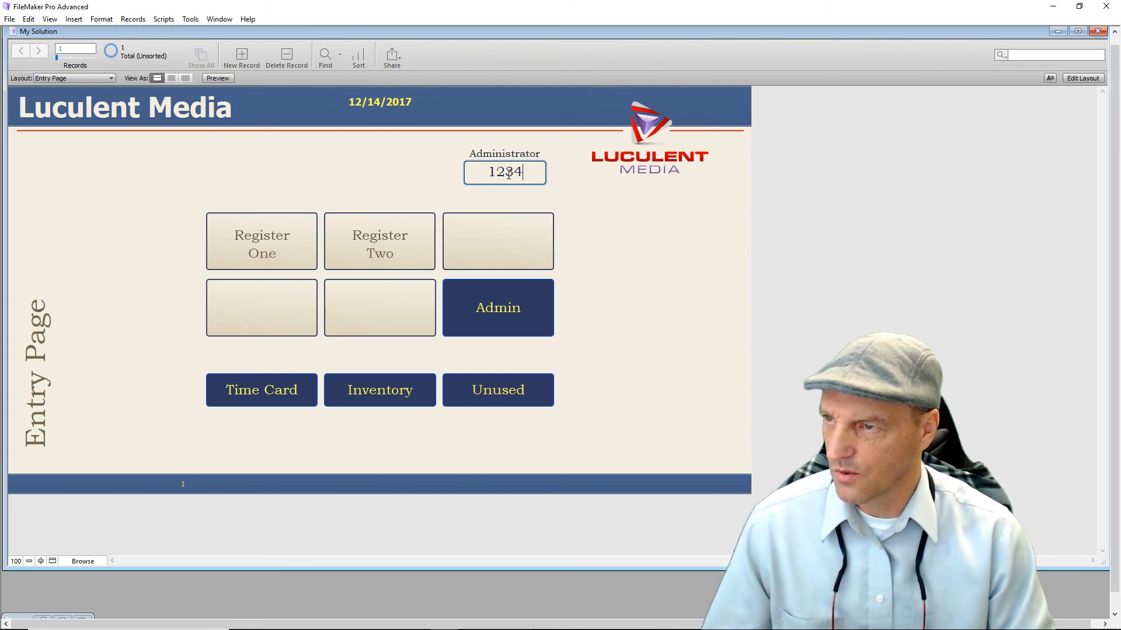
pyautogui.click(503, 318)
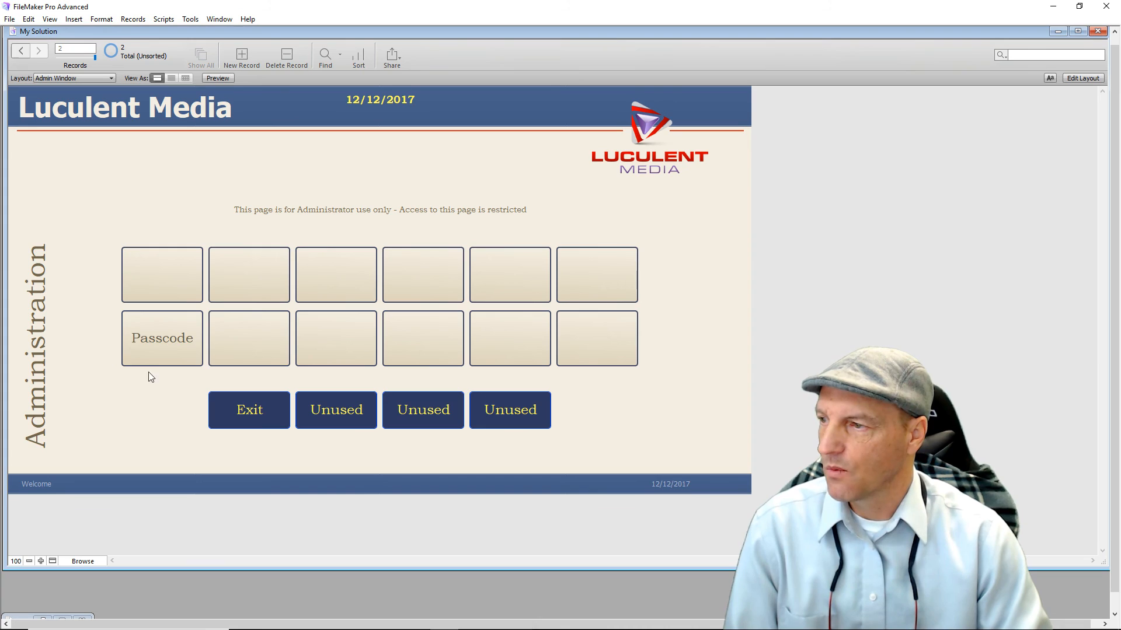
# Edit the Admin Window layout and review the Passcode button's current single-step action.
pyautogui.click(1090, 80)
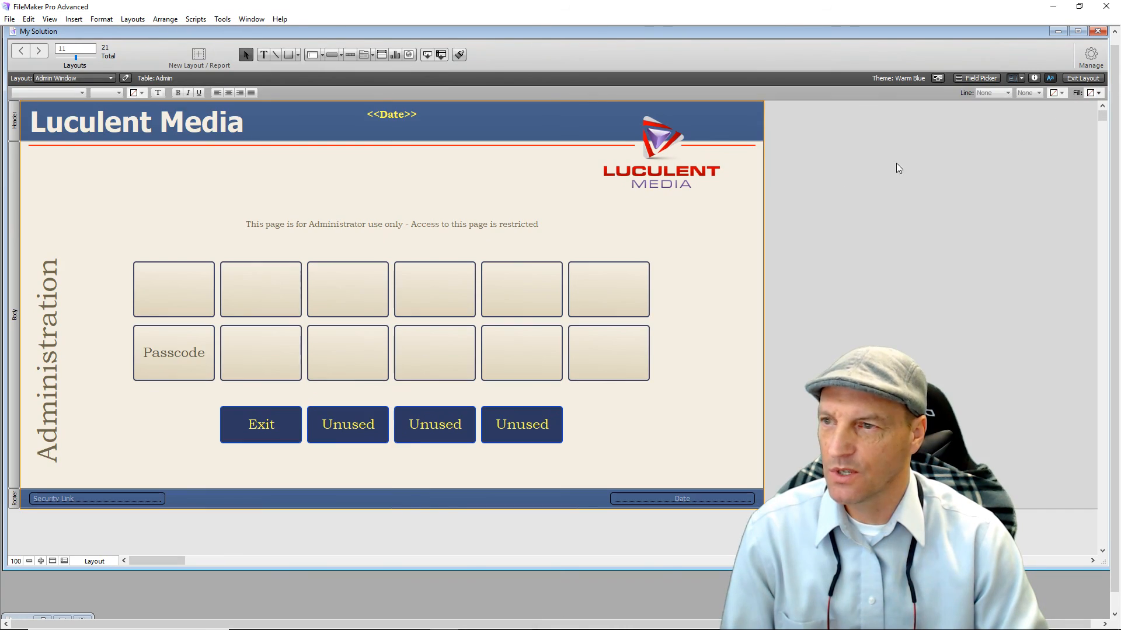
pyautogui.click(184, 359)
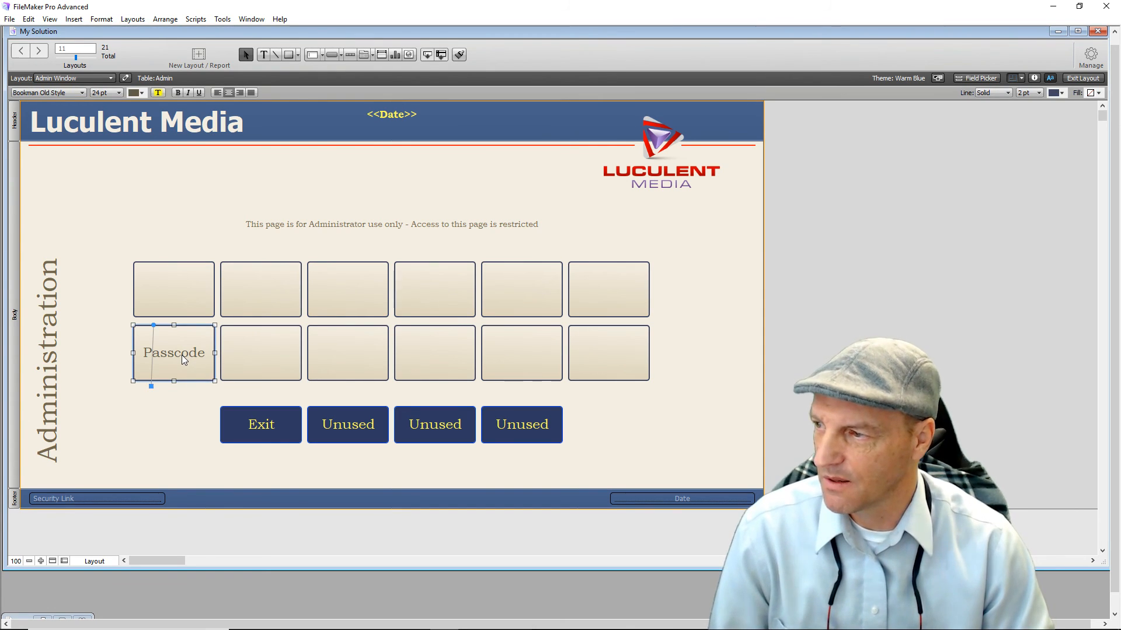
pyautogui.doubleClick(182, 359)
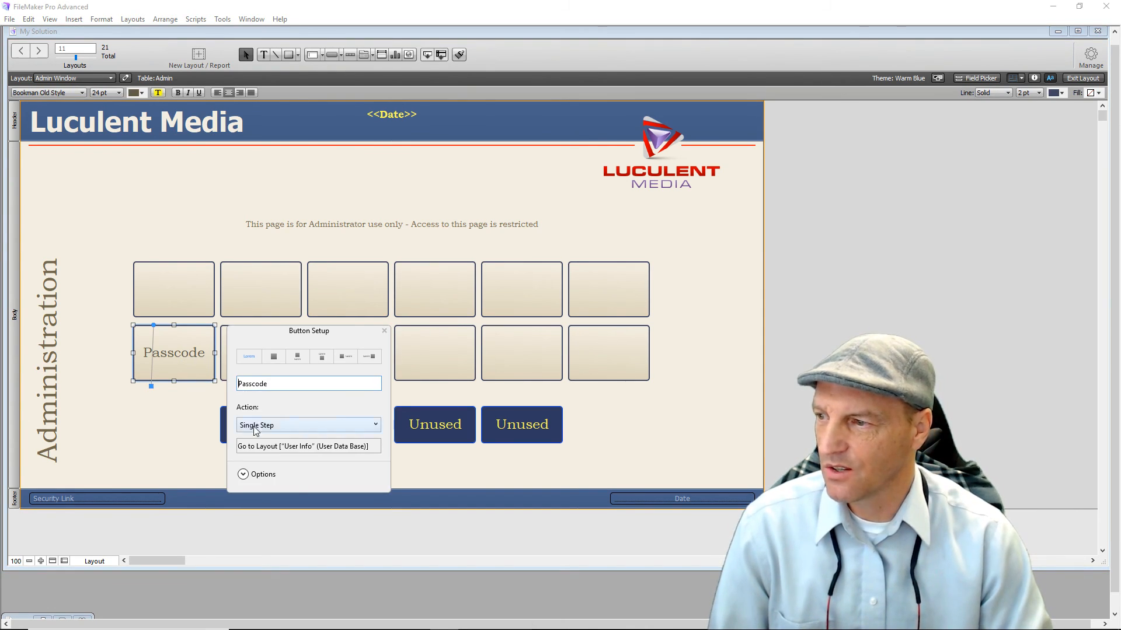
pyautogui.click(263, 446)
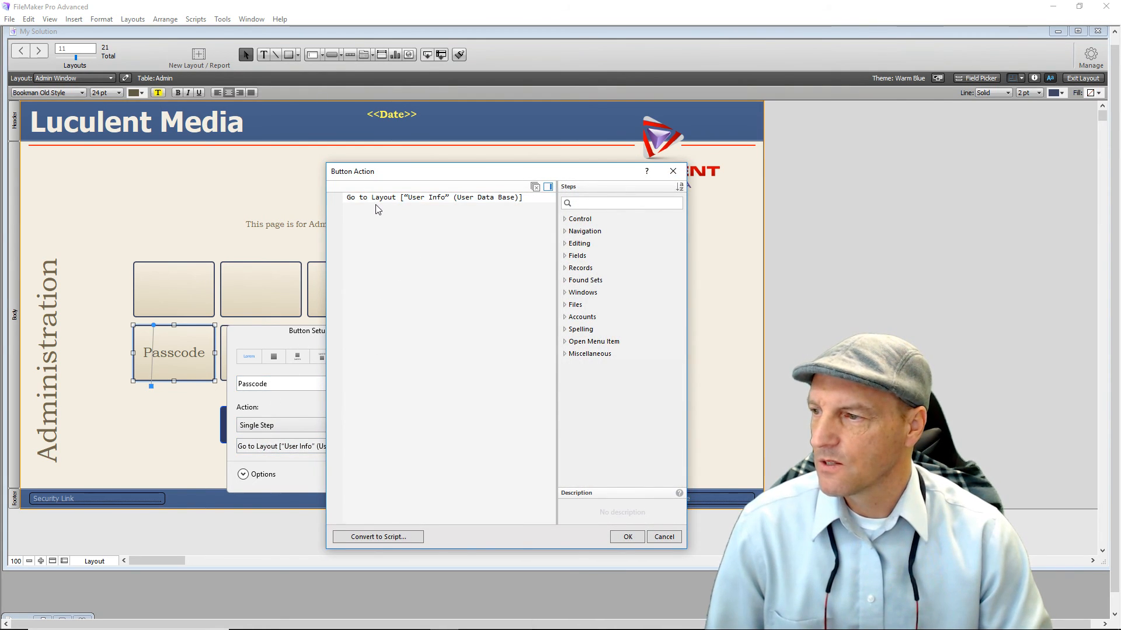
pyautogui.click(621, 537)
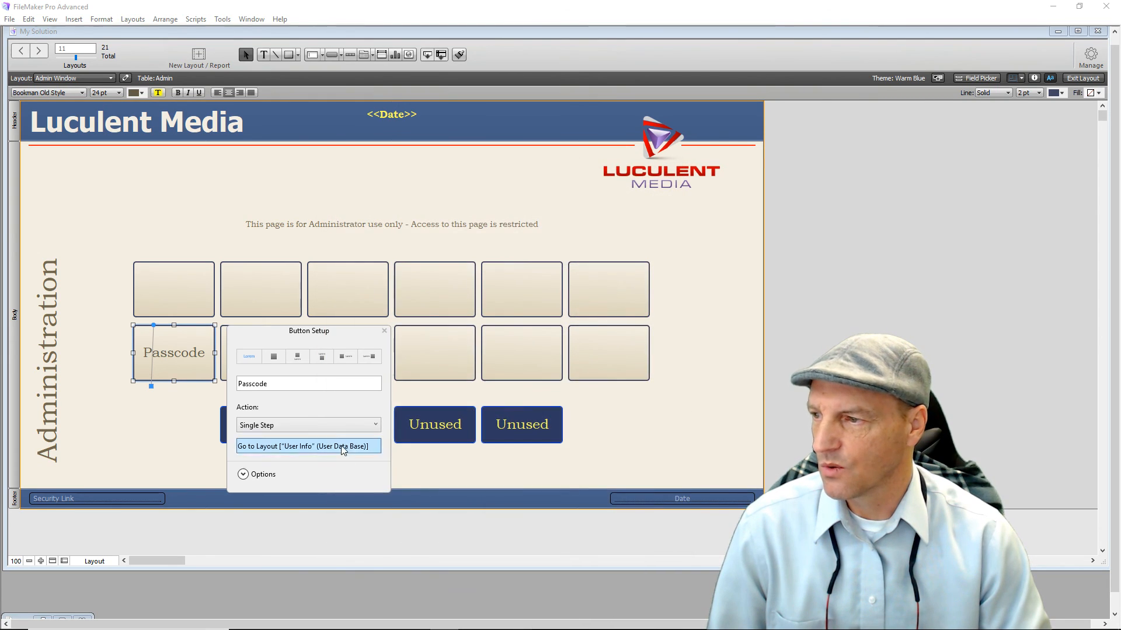
# Change the Passcode button's action to Perform Script and start a new script.
pyautogui.click(292, 427)
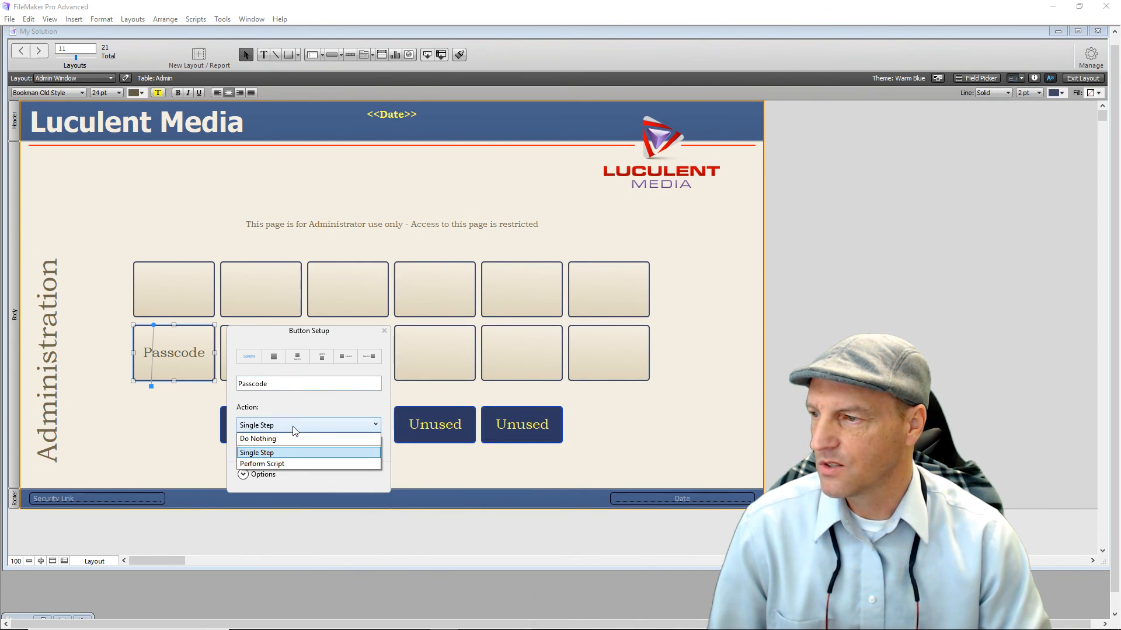
pyautogui.click(288, 463)
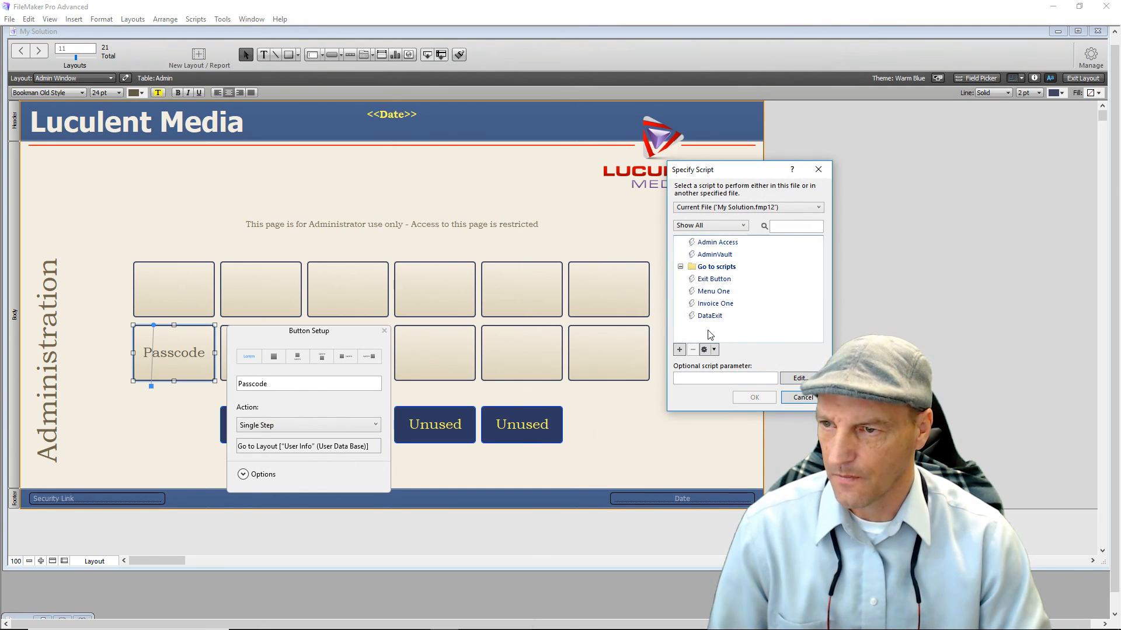
pyautogui.click(679, 349)
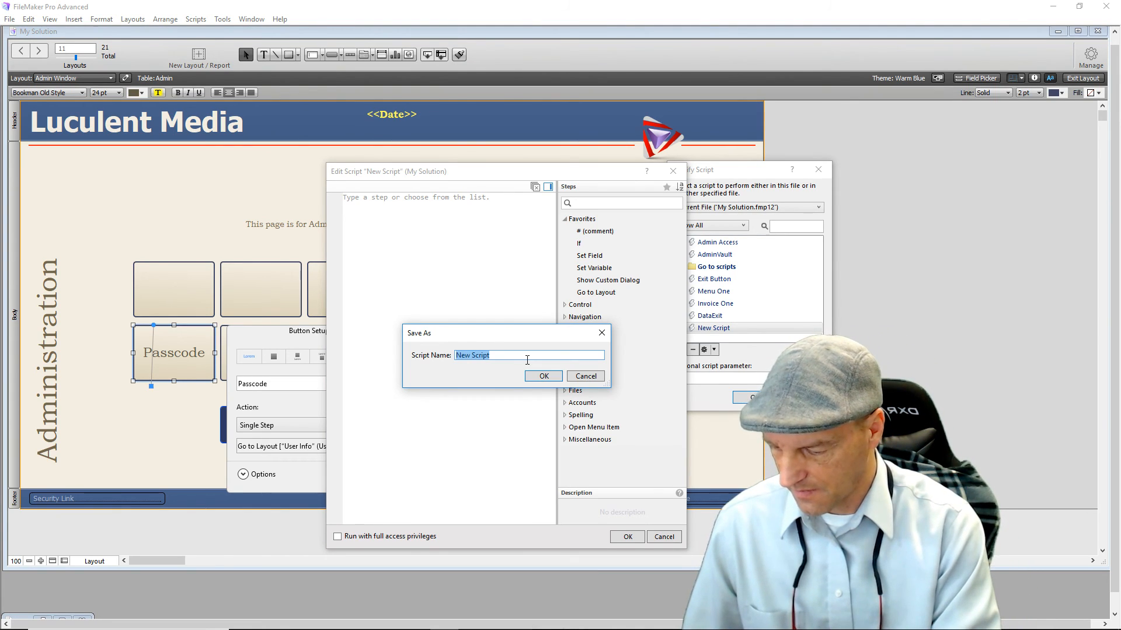
# Save the new script under the name AdPassData.
pyautogui.write('AdPassData')
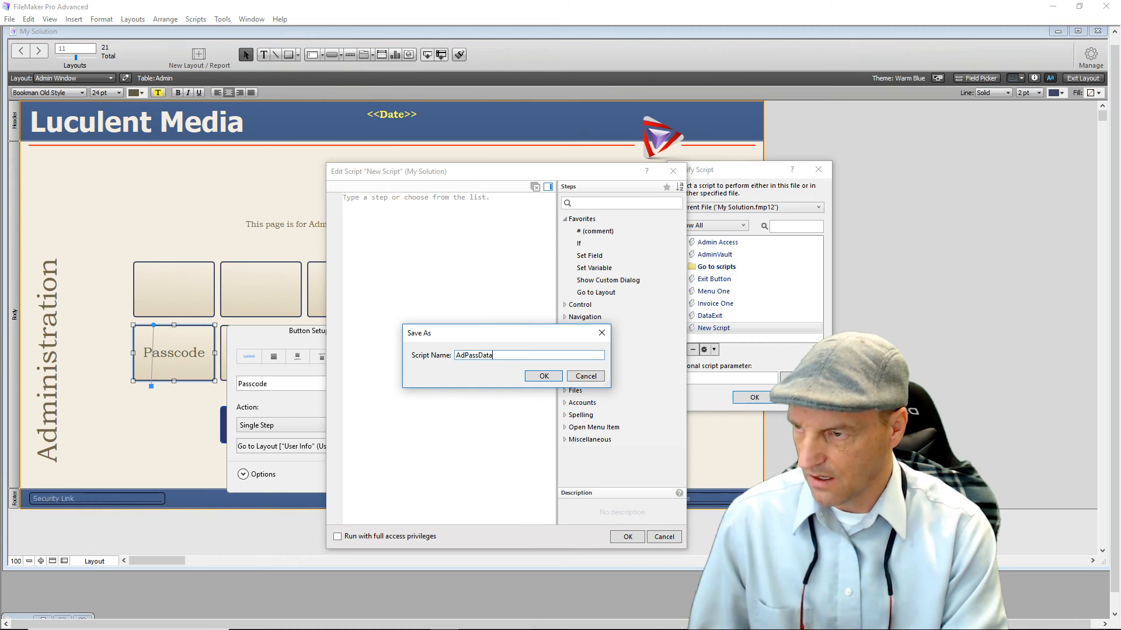
pyautogui.click(541, 377)
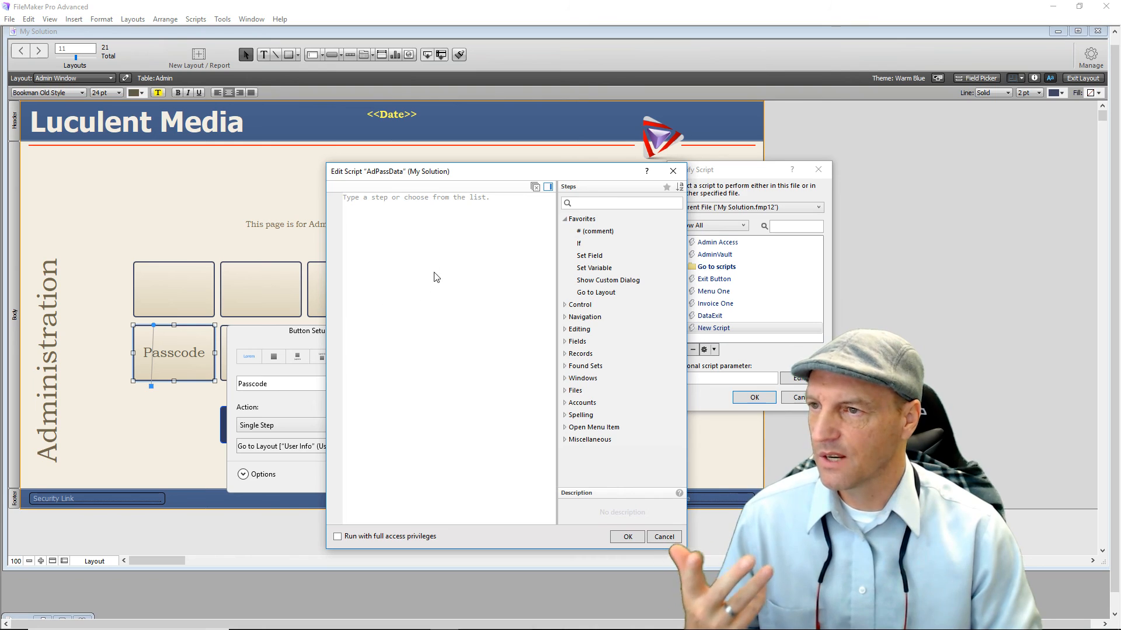
# Add an If step with the condition IsEmpty ( Admin::Security Link ).
pyautogui.doubleClick(581, 245)
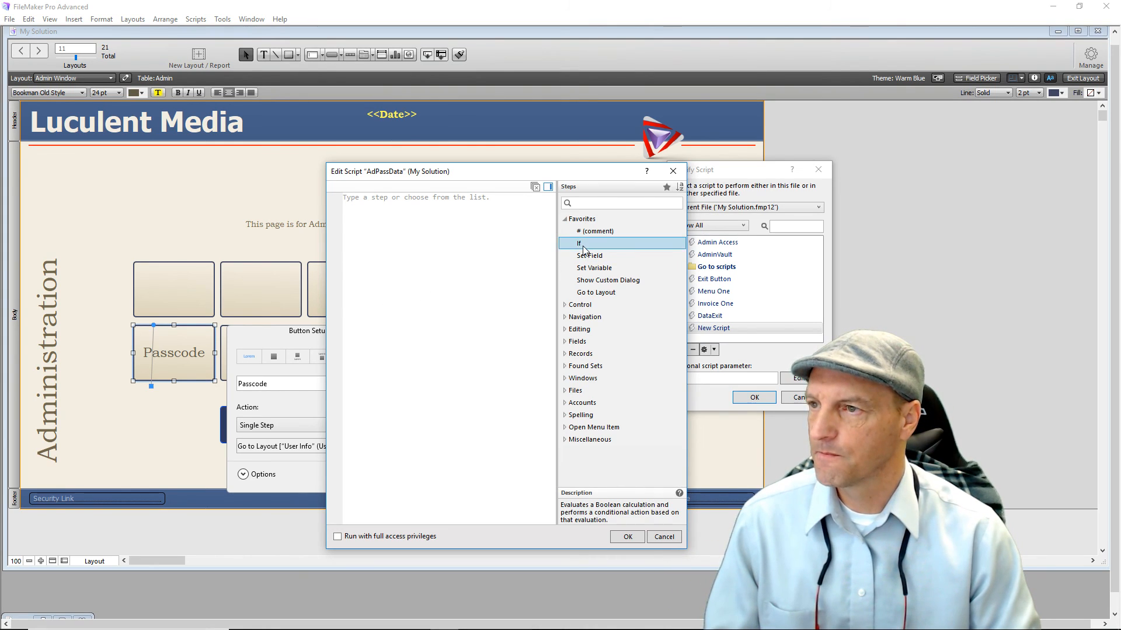
pyautogui.click(549, 200)
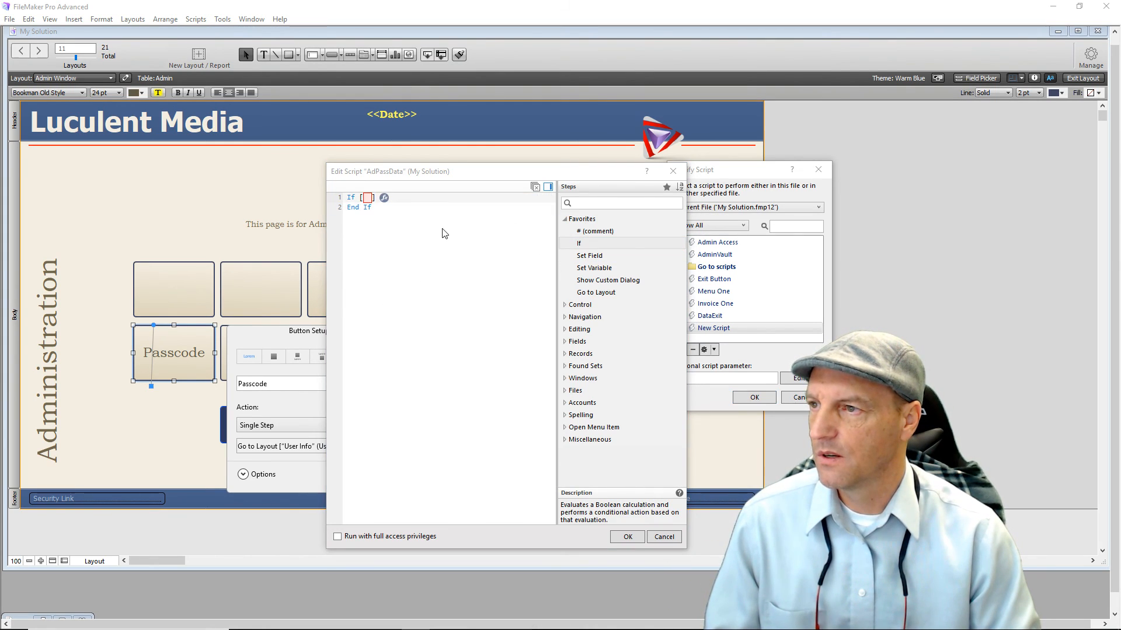
pyautogui.click(385, 198)
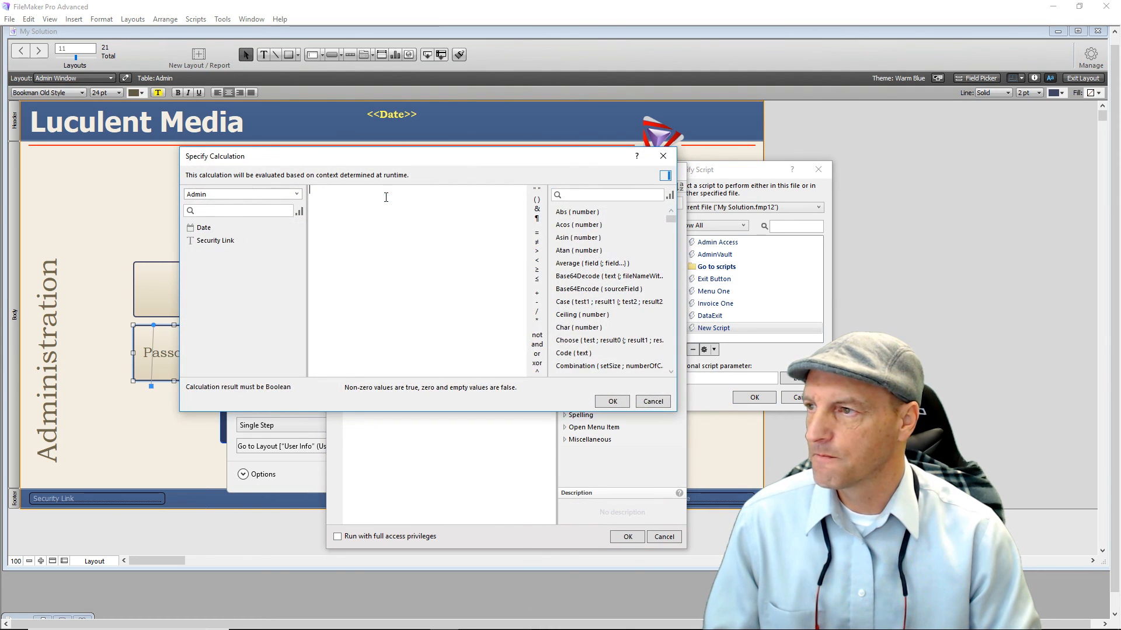
pyautogui.write('is')
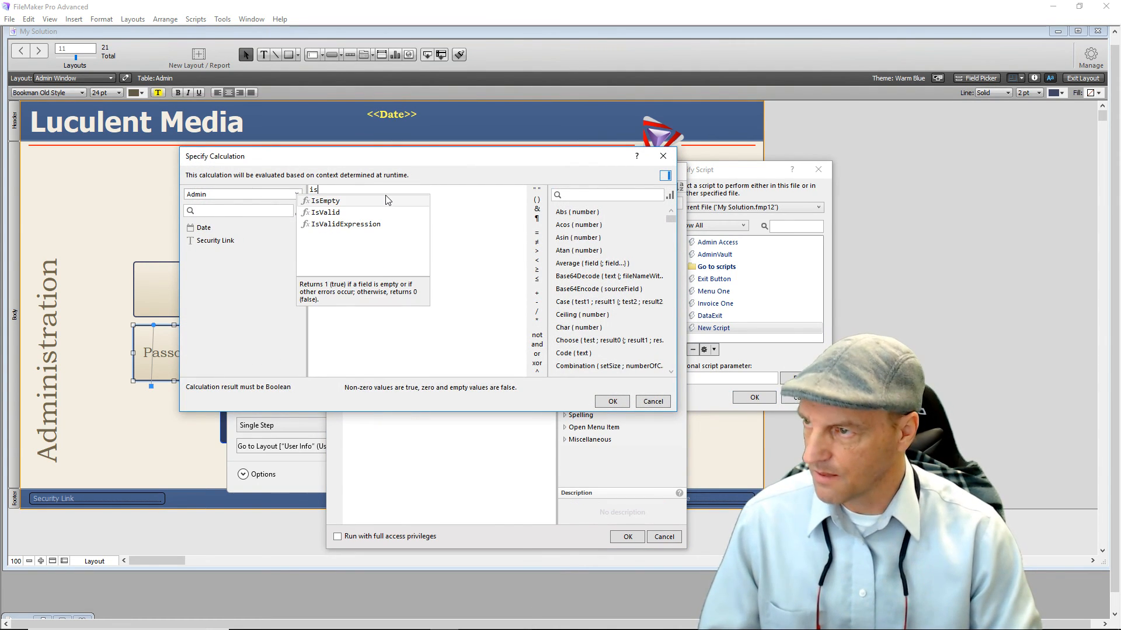
pyautogui.doubleClick(335, 203)
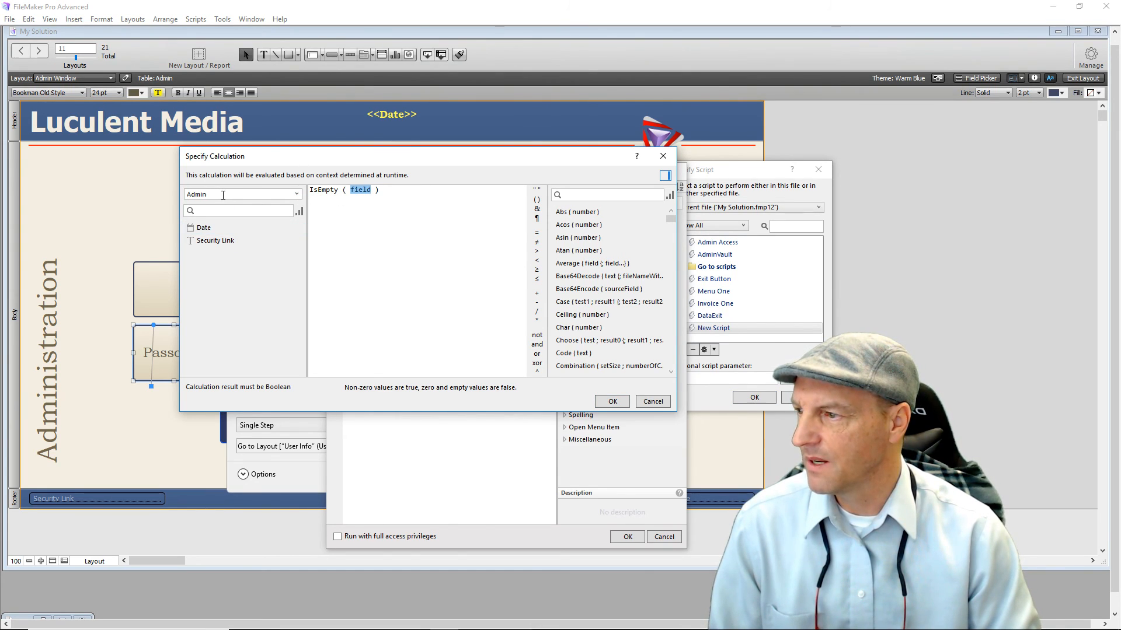
pyautogui.doubleClick(211, 243)
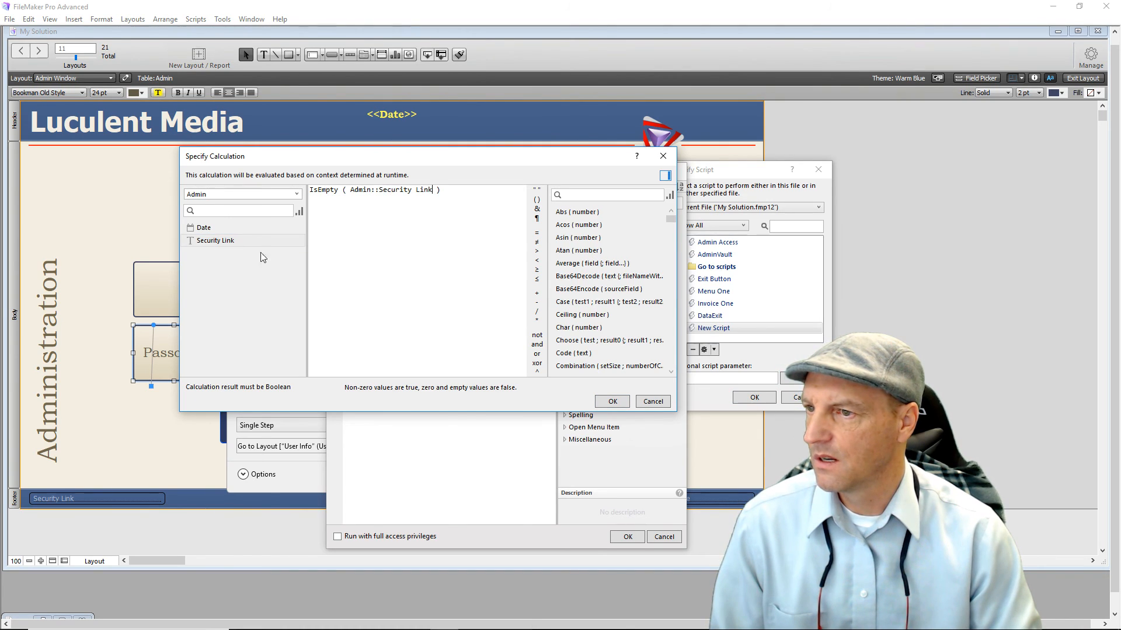
pyautogui.click(597, 404)
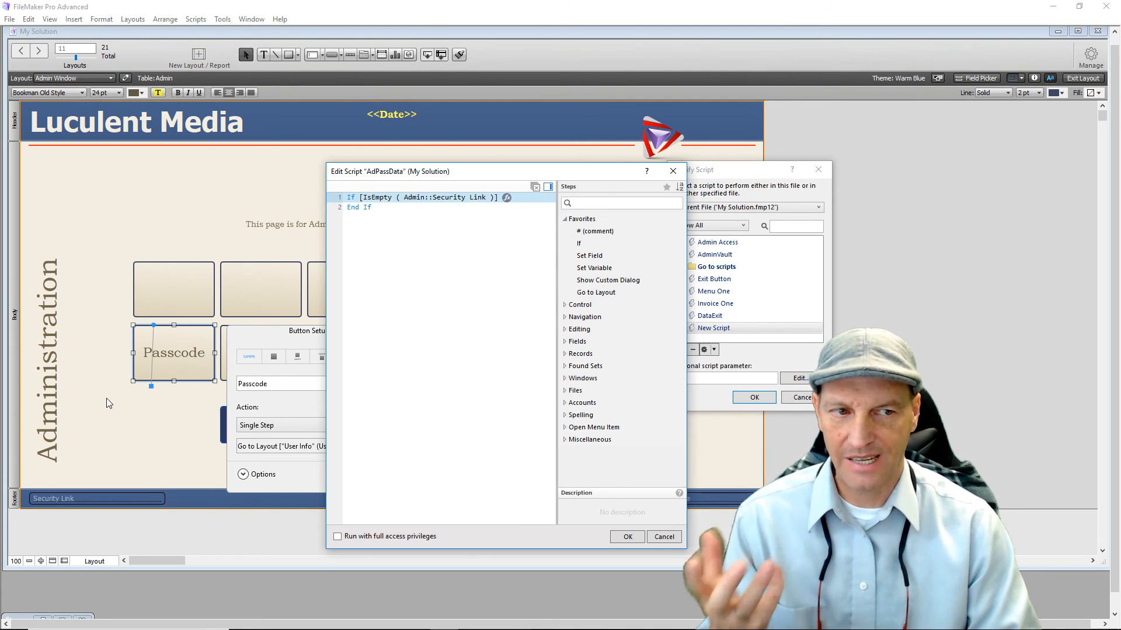
# Add a Go to Layout step inside the If targeting the SecurityBreech layout.
pyautogui.click(365, 198)
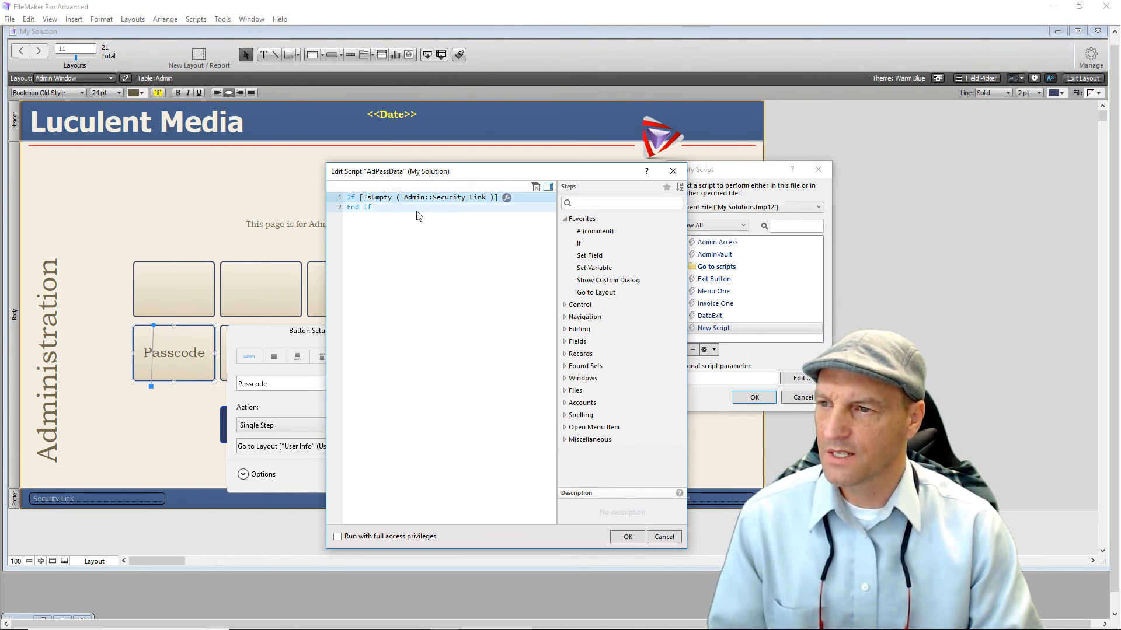
pyautogui.doubleClick(585, 297)
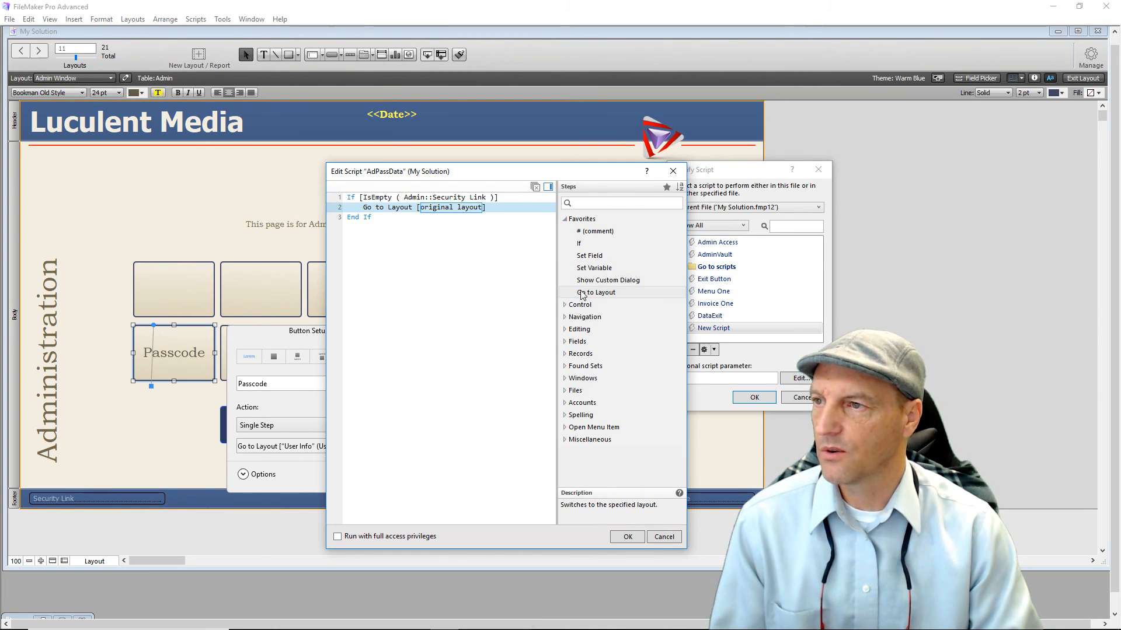
pyautogui.click(438, 212)
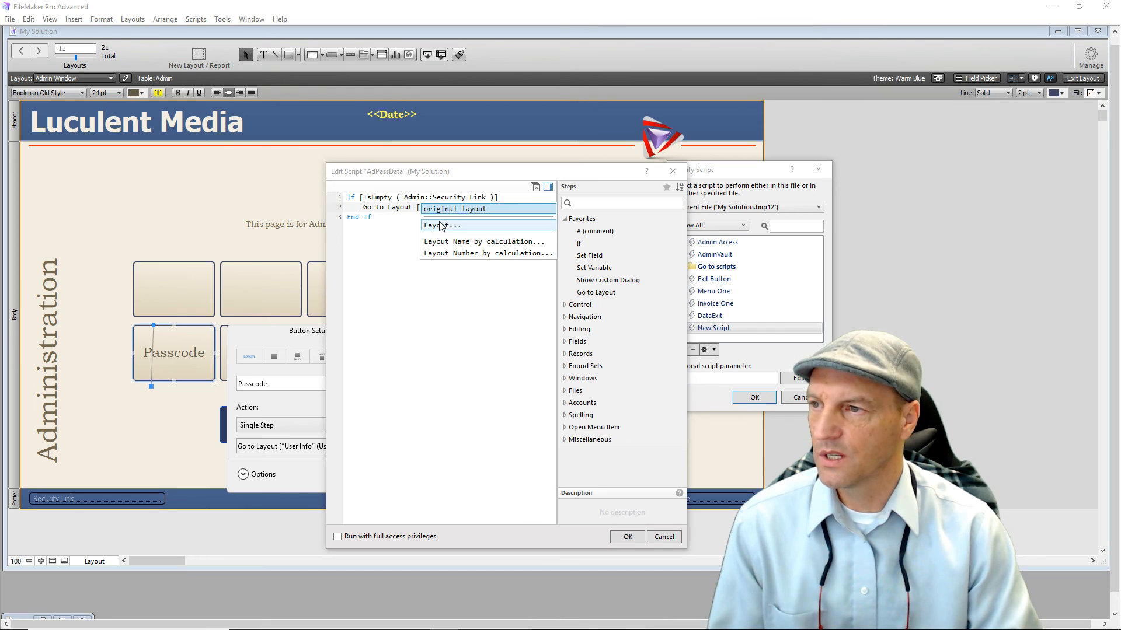
pyautogui.click(440, 225)
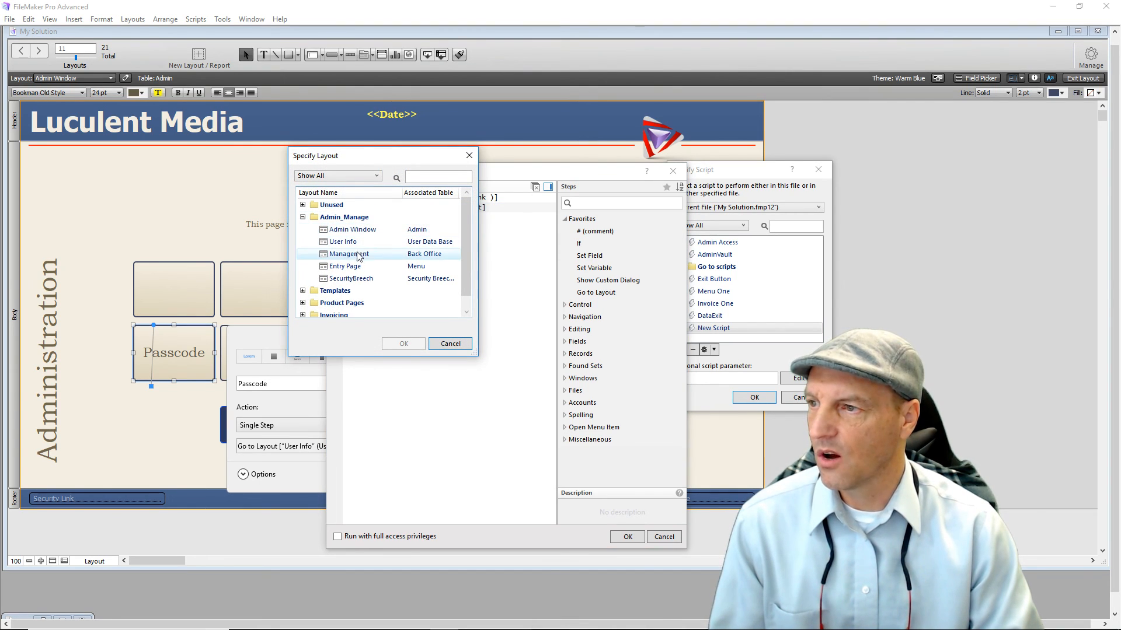
pyautogui.doubleClick(362, 280)
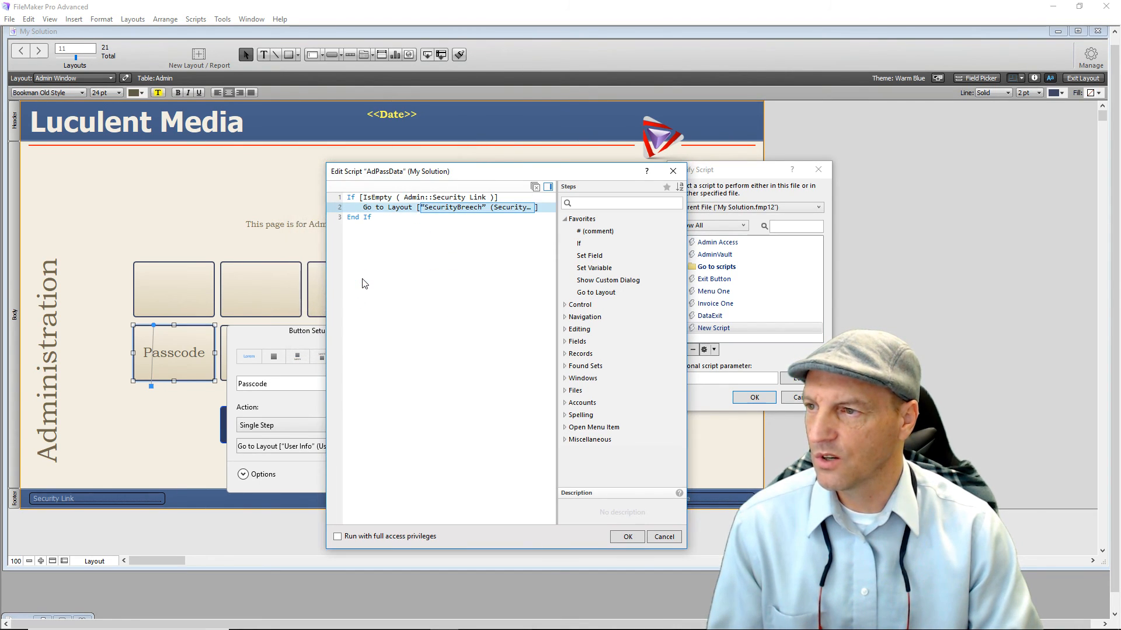
# Add a Halt Script step and move it inside the If block before End If.
pyautogui.click(417, 289)
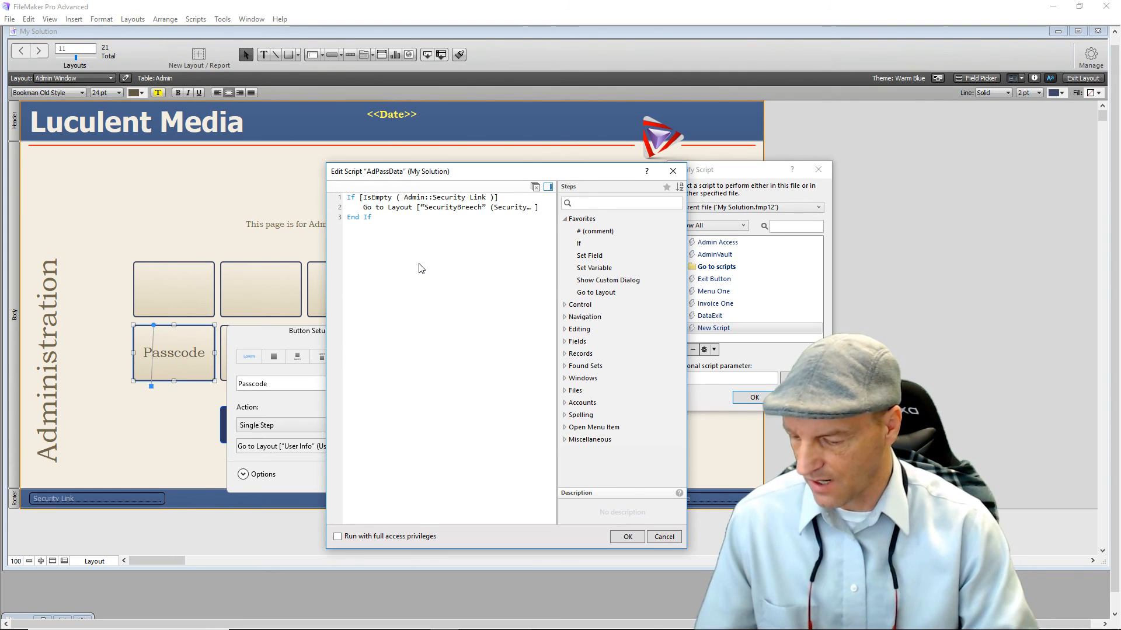
pyautogui.write('Halt')
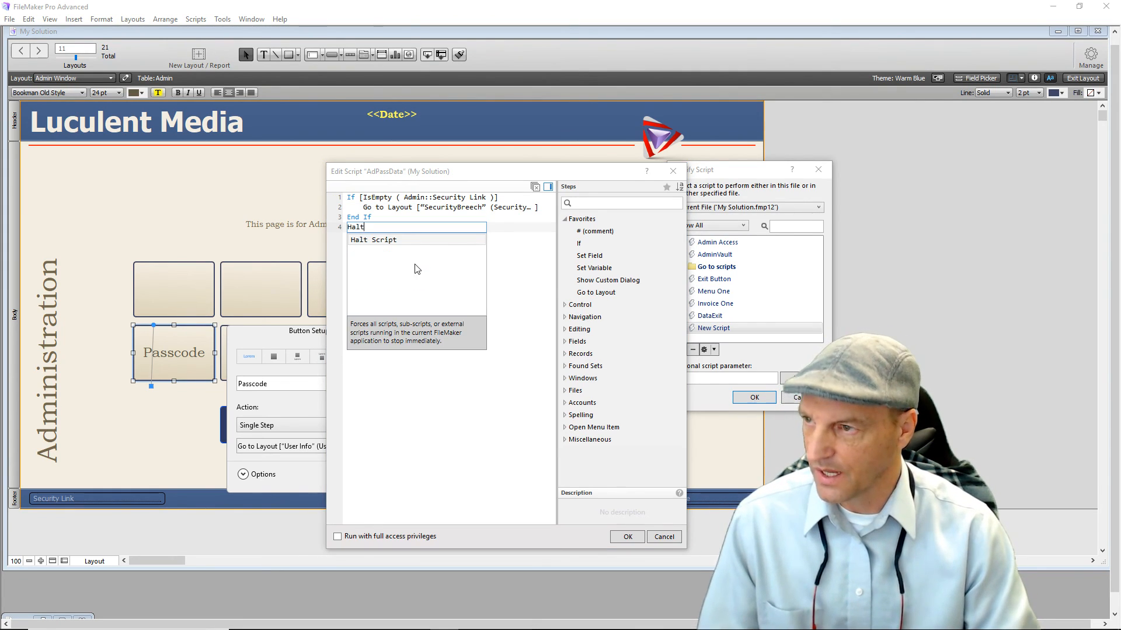
pyautogui.click(360, 240)
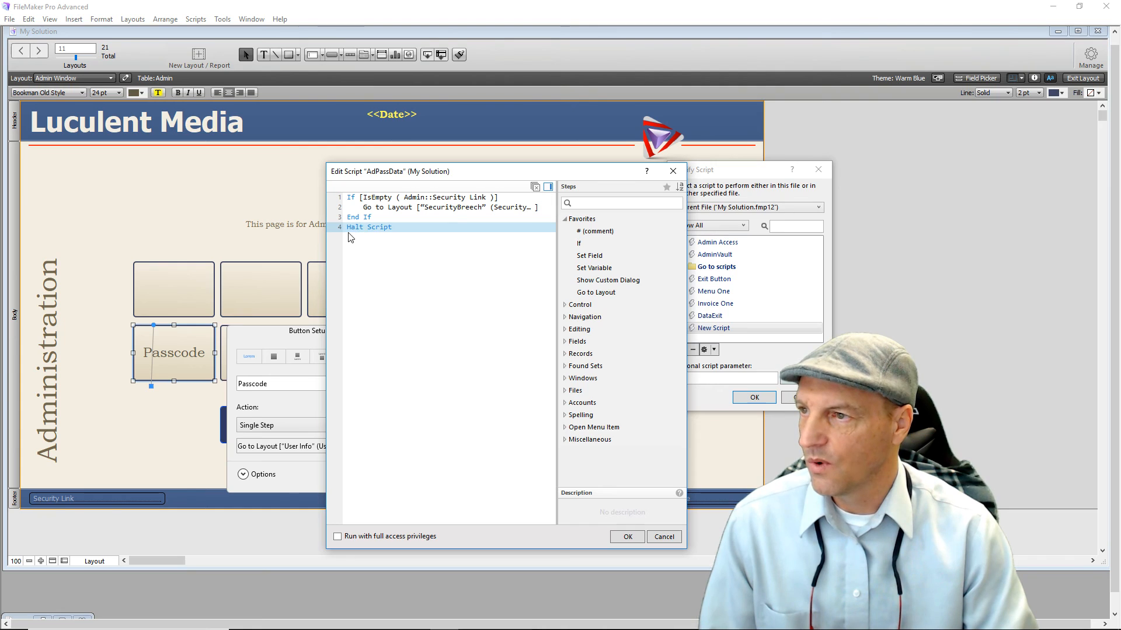
pyautogui.moveTo(357, 232); pyautogui.dragTo(367, 214)
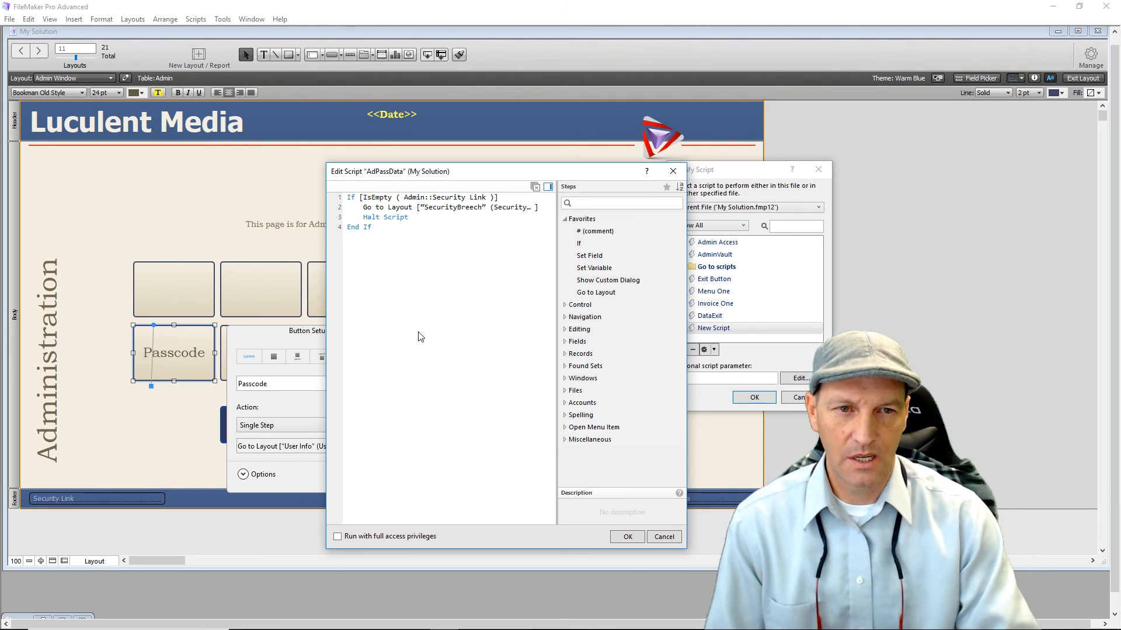
pyautogui.click(369, 220)
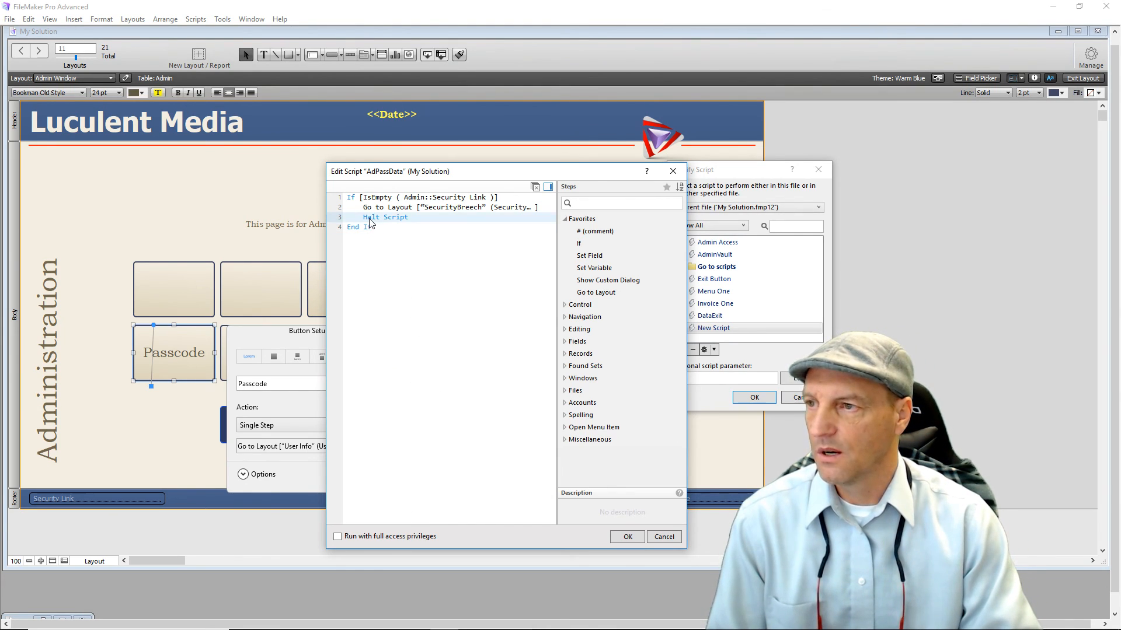
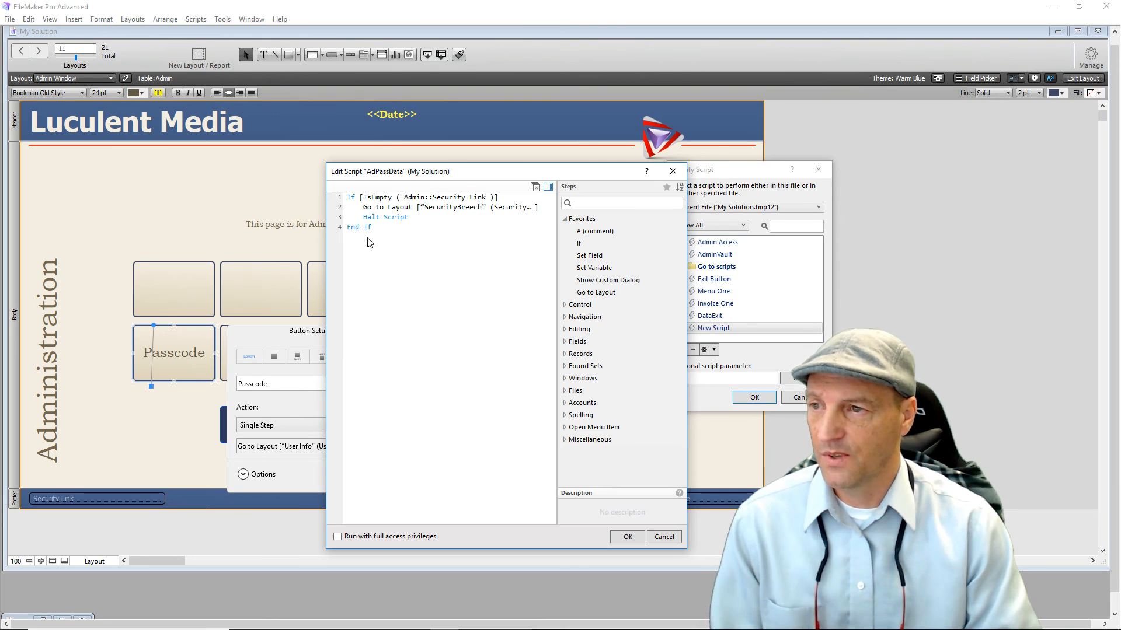
# Add a Go to Layout step after End If that targets the User Info layout.
pyautogui.click(584, 297)
pyautogui.doubleClick(583, 296)
pyautogui.click(427, 238)
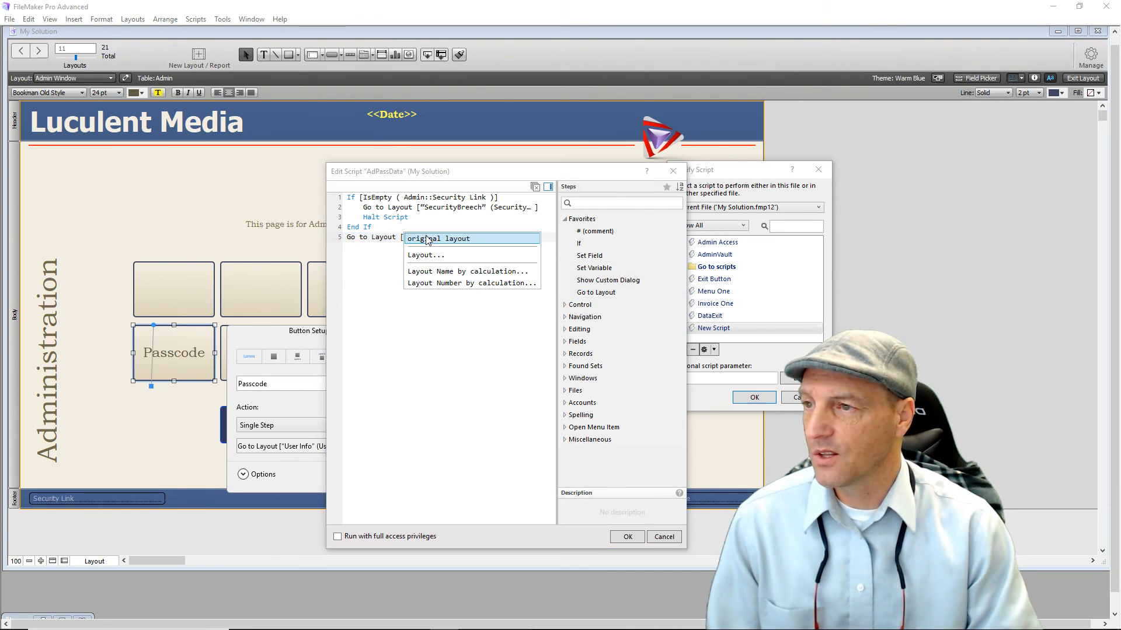
pyautogui.click(424, 255)
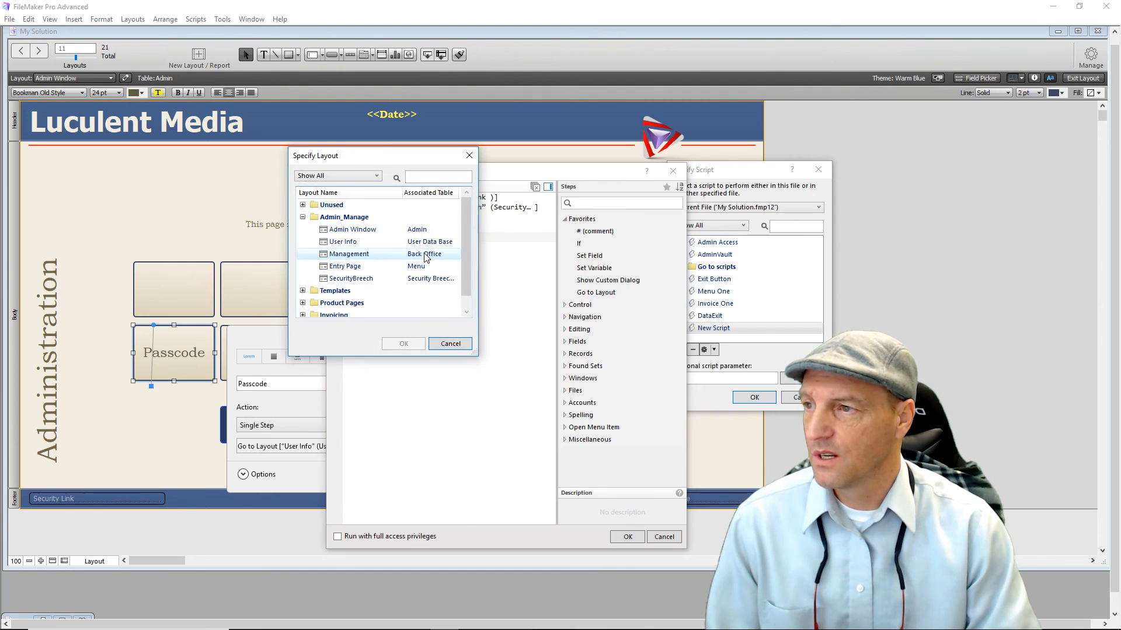
pyautogui.doubleClick(361, 243)
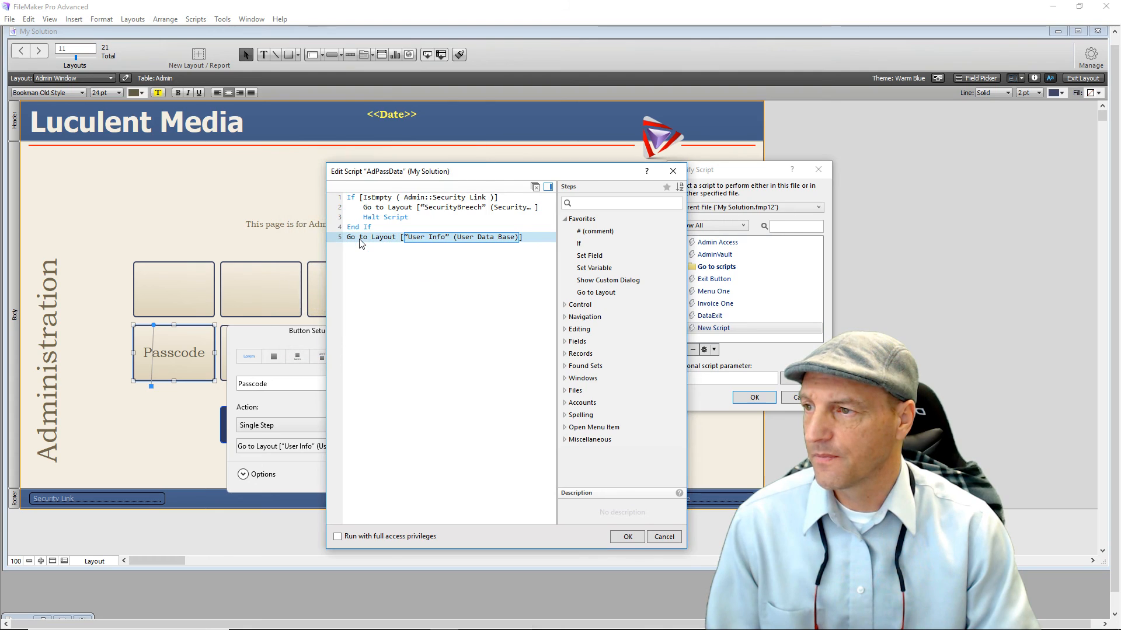
pyautogui.doubleClick(597, 258)
pyautogui.click(476, 270)
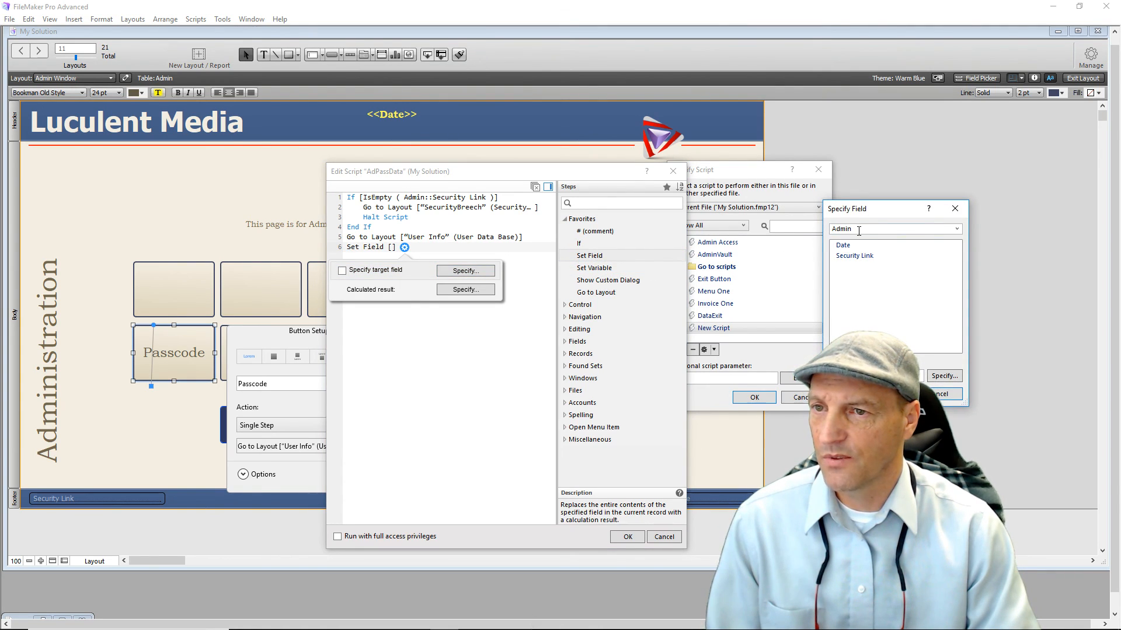
pyautogui.click(859, 229)
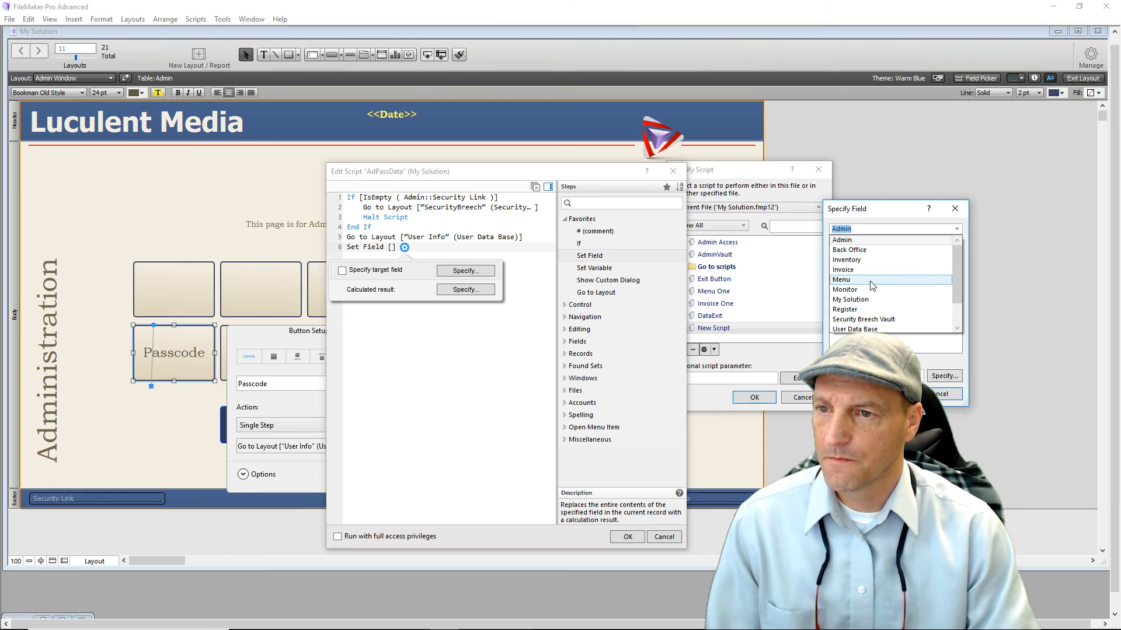
pyautogui.click(855, 329)
pyautogui.doubleClick(842, 309)
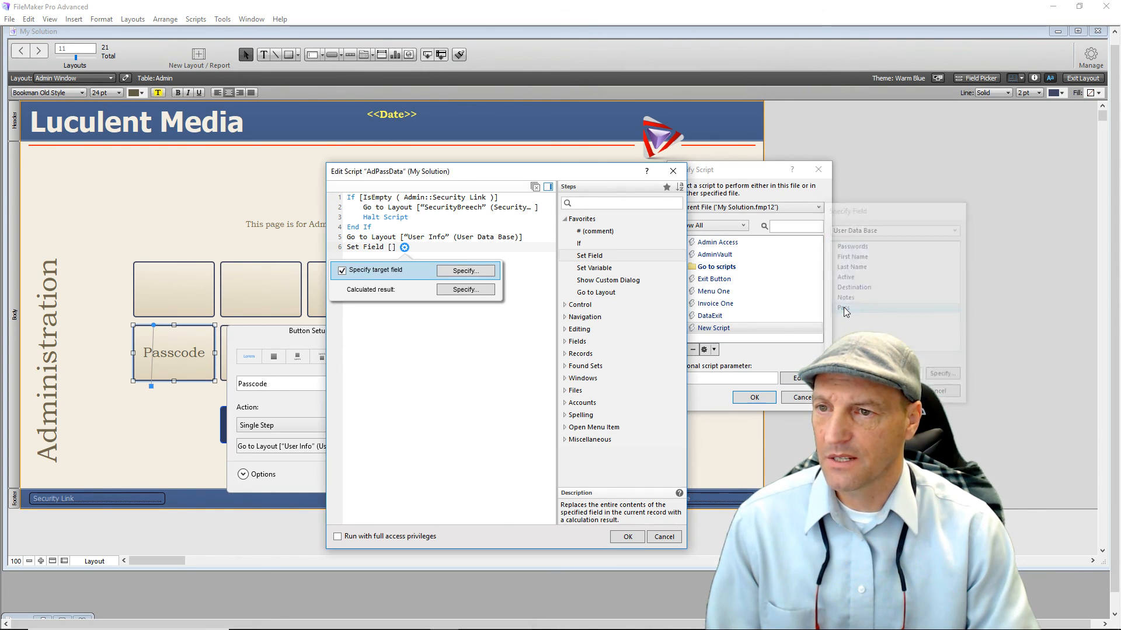
pyautogui.click(492, 292)
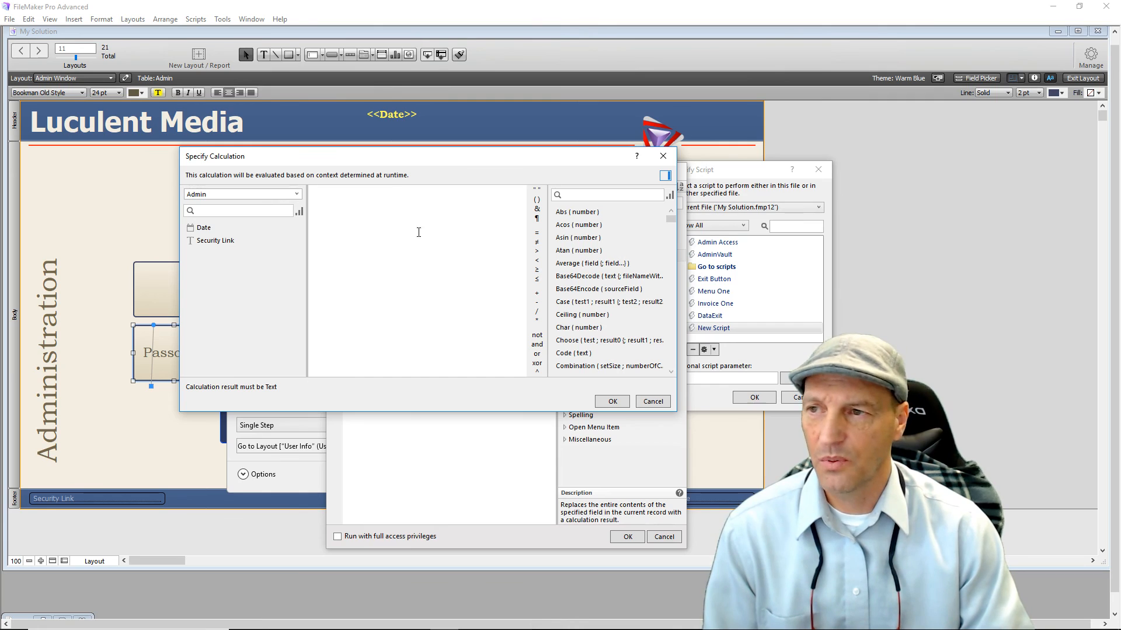
pyautogui.click(535, 191)
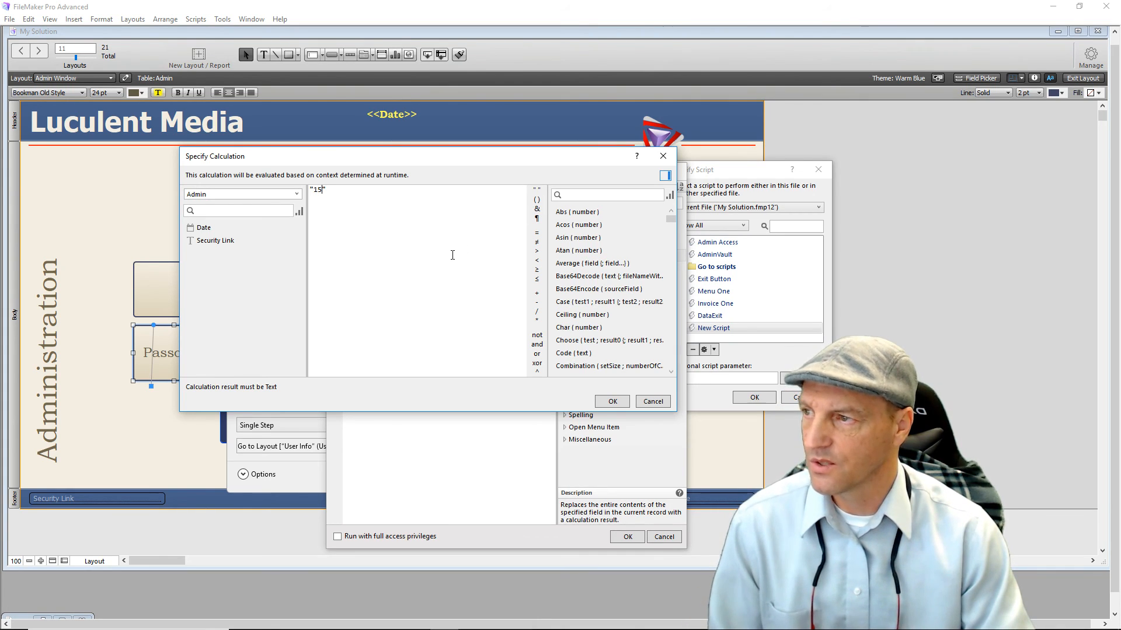
pyautogui.click(611, 401)
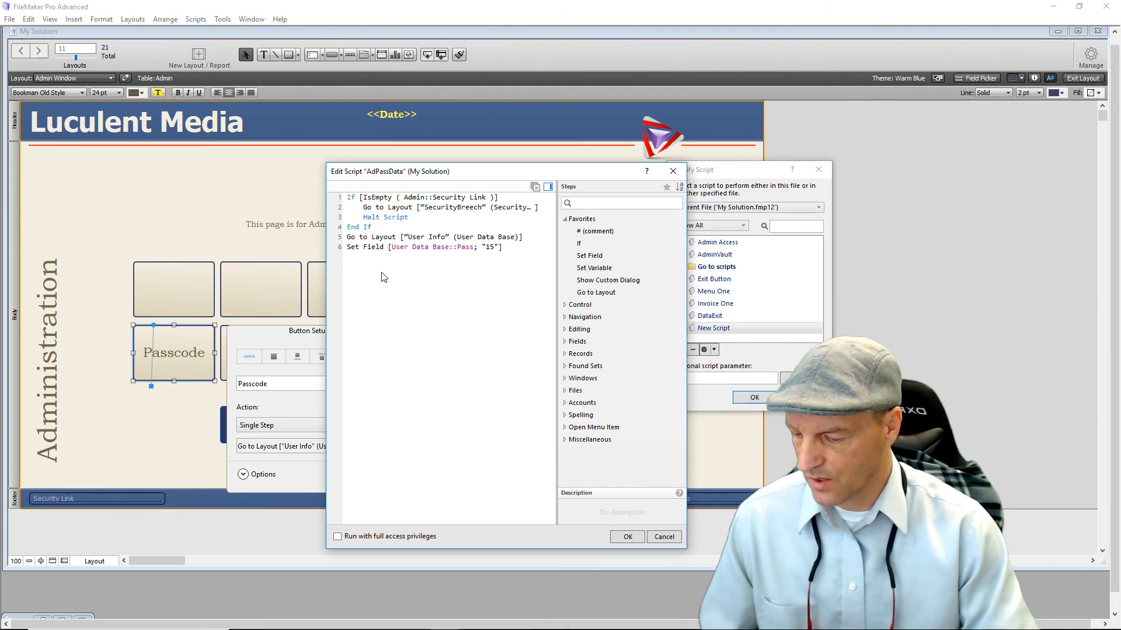
# Add Halt Script as line 7 and save the AdPassData script.
pyautogui.write('Ha')
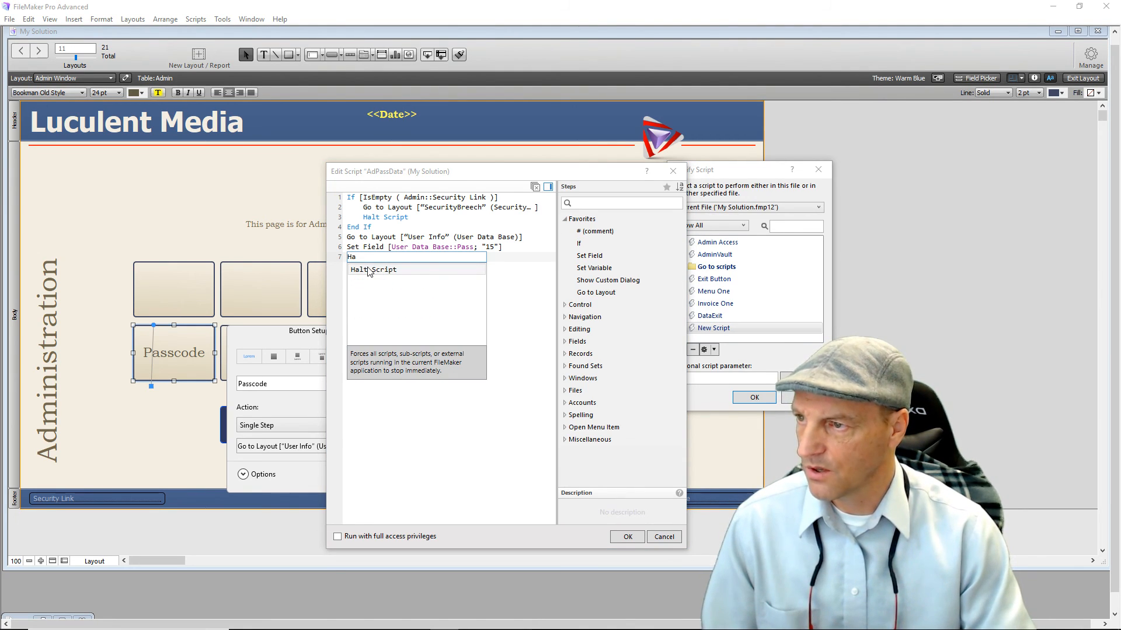
pyautogui.click(369, 270)
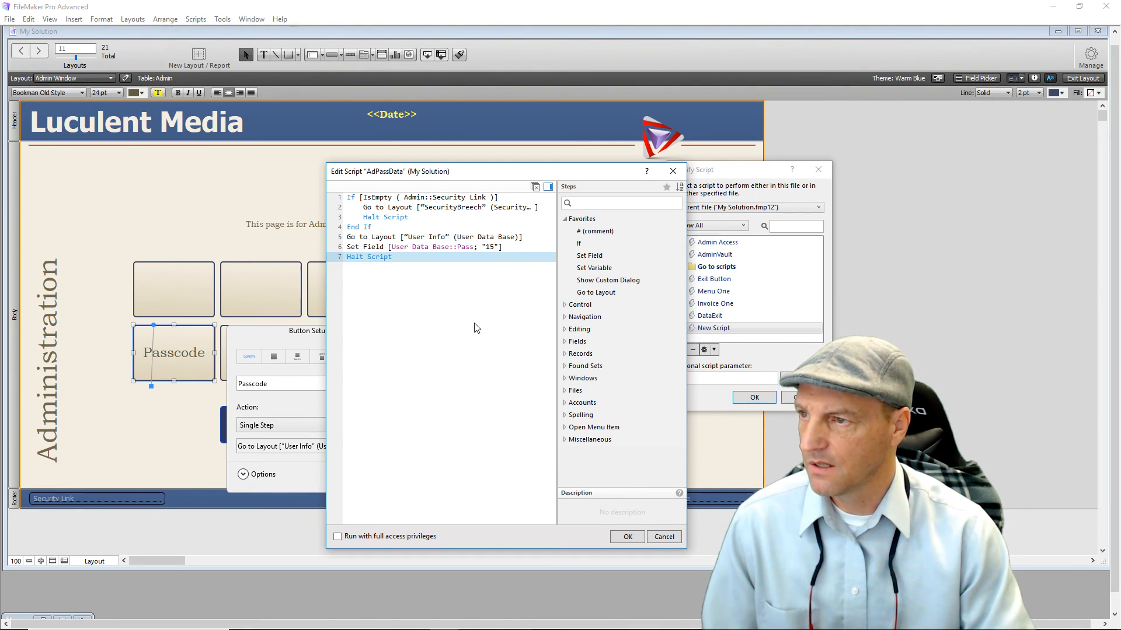
pyautogui.click(618, 538)
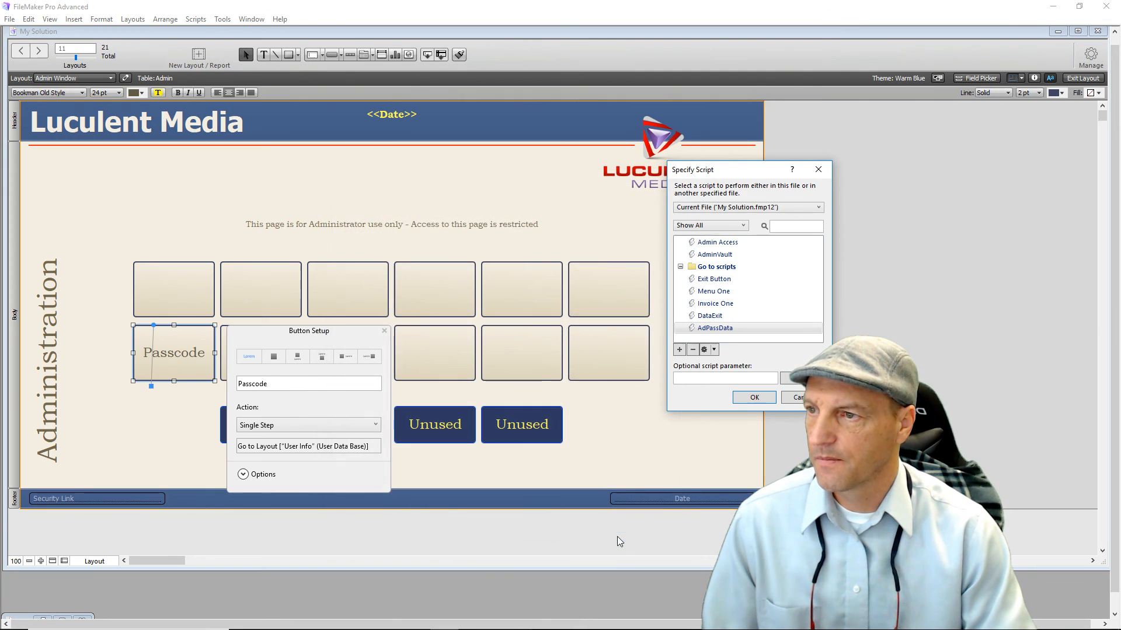
# Assign AdPassData as the button's script and switch to Browse mode.
pyautogui.click(744, 399)
pyautogui.click(187, 218)
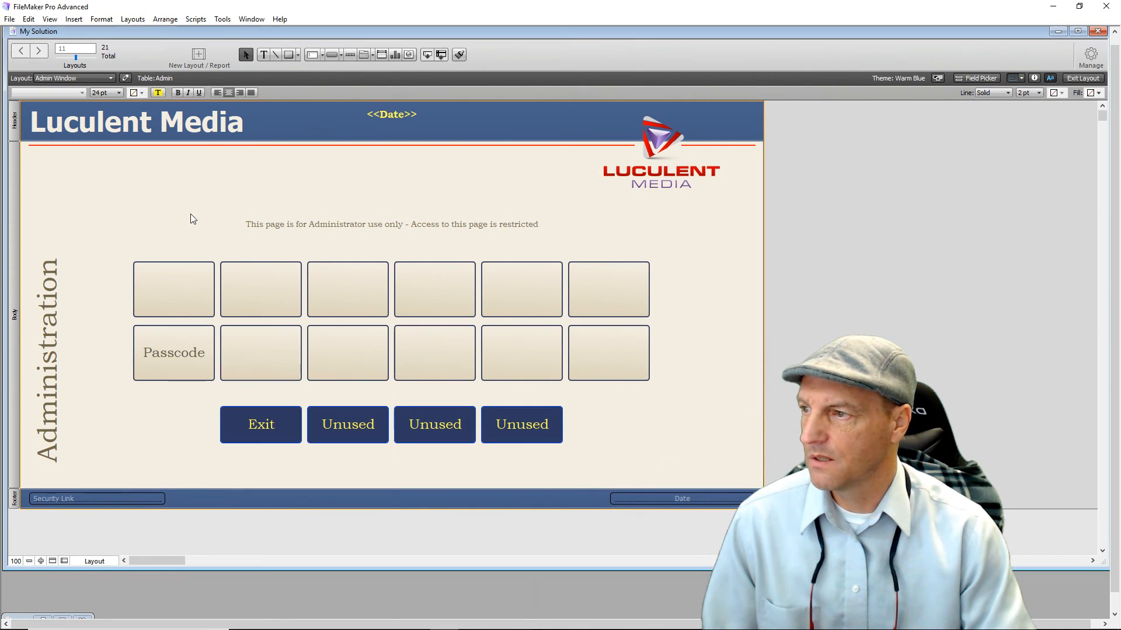
pyautogui.click(1082, 77)
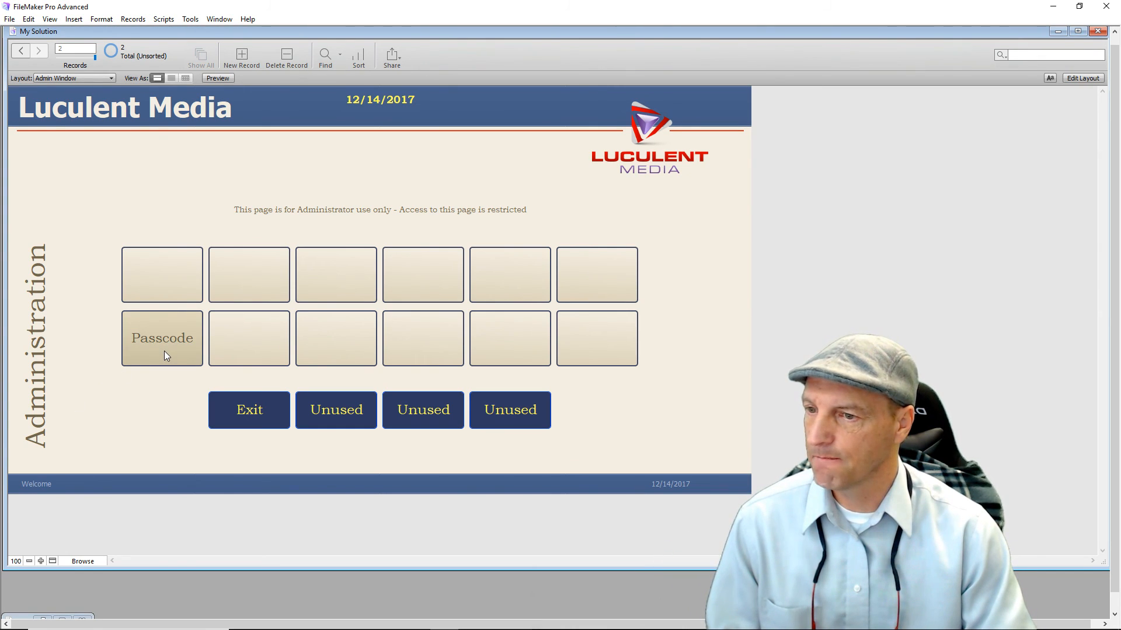
# Test the Passcode and Admin buttons' navigation between layouts.
pyautogui.click(179, 346)
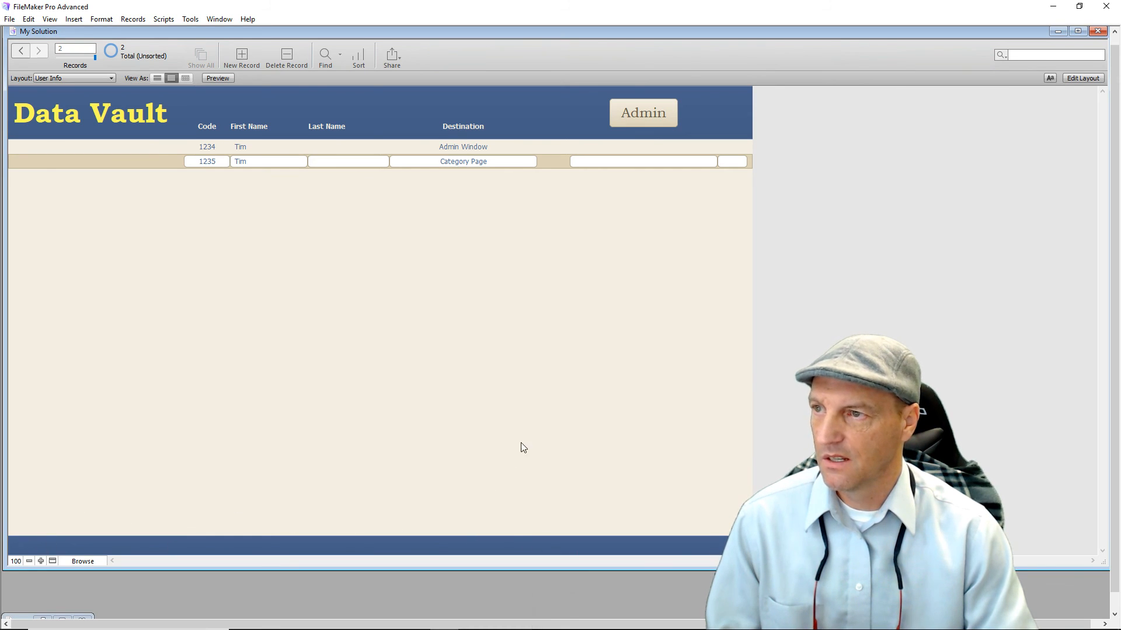
pyautogui.click(643, 117)
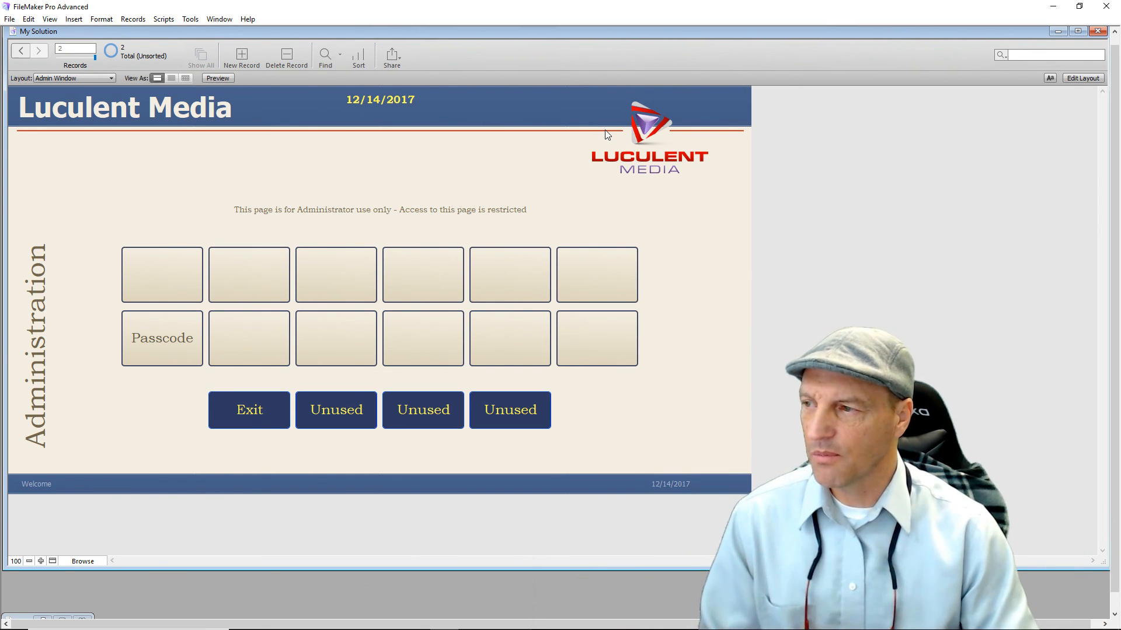
pyautogui.click(153, 348)
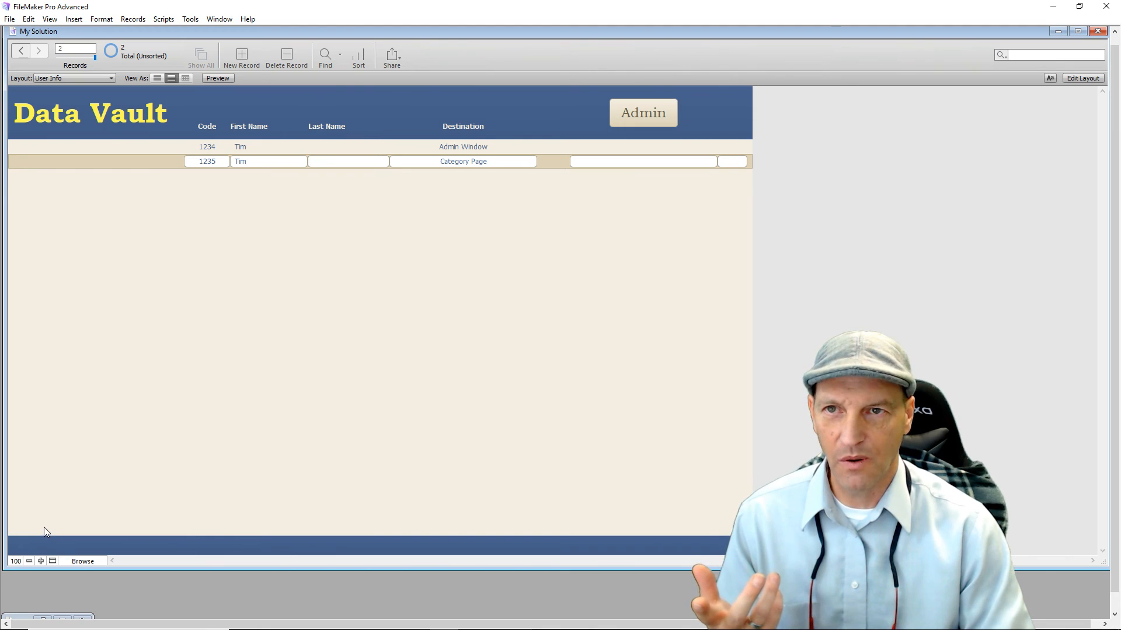
# In Layout mode, open the Admin button's DataExit script for editing.
pyautogui.click(1082, 78)
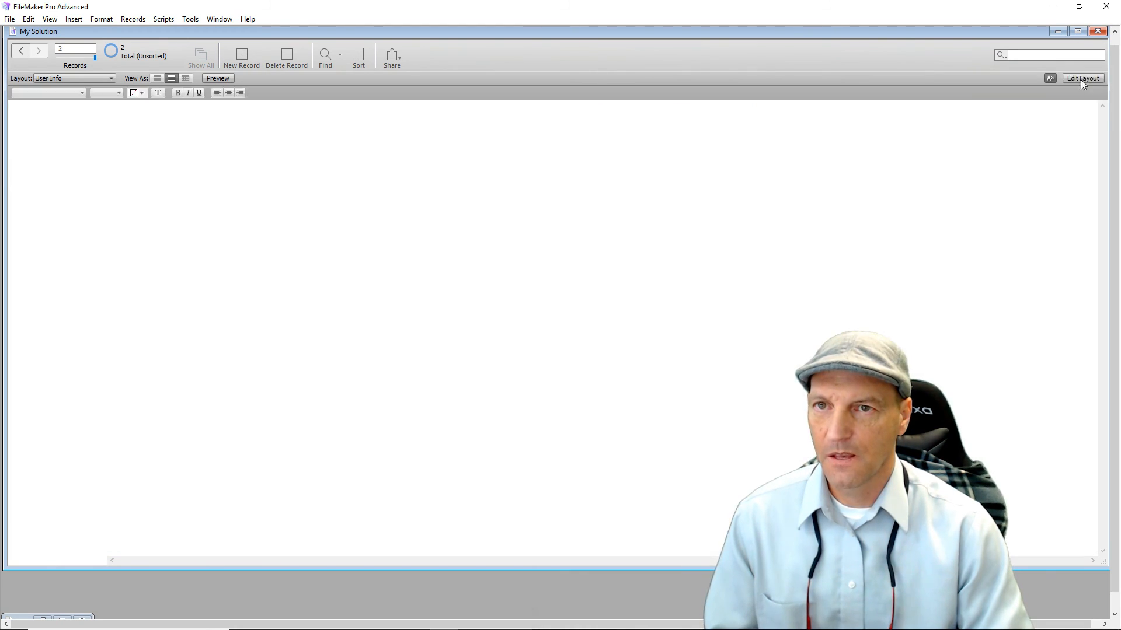
pyautogui.doubleClick(656, 128)
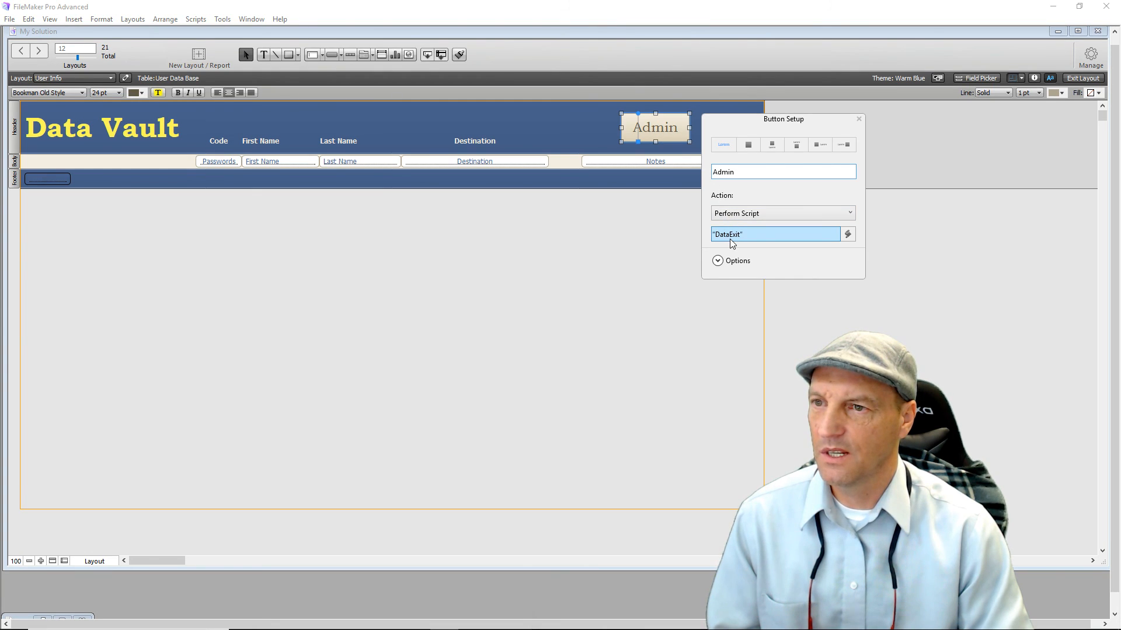
pyautogui.click(732, 237)
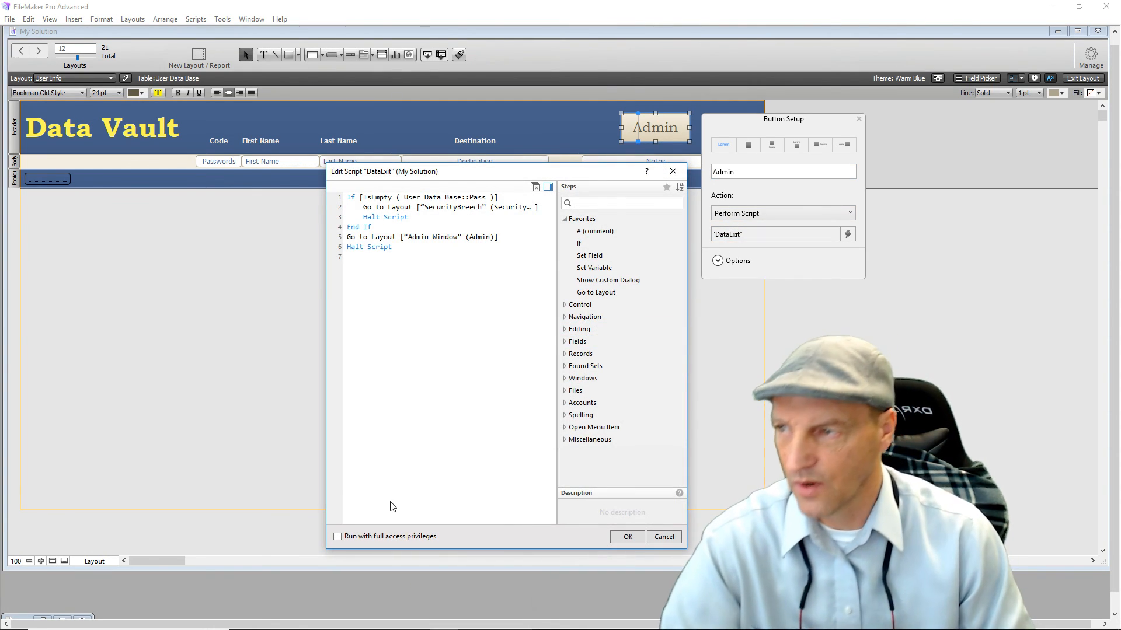
pyautogui.click(375, 257)
pyautogui.click(367, 238)
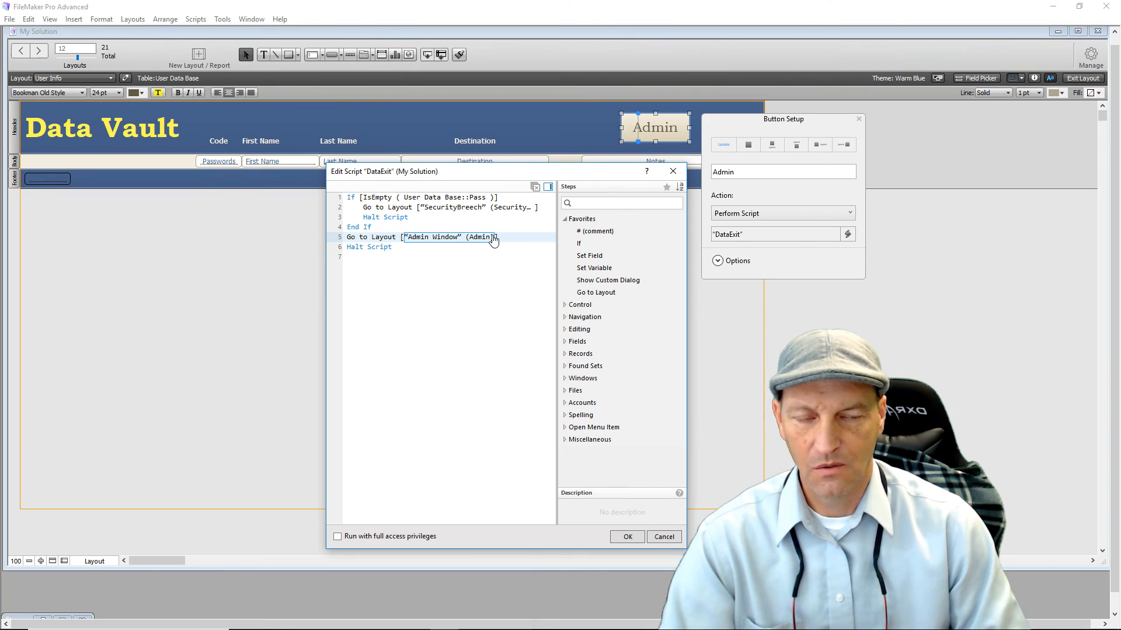
# Add a Set Field step after End If that sets User Data Base::Pass to an empty value.
pyautogui.click(352, 230)
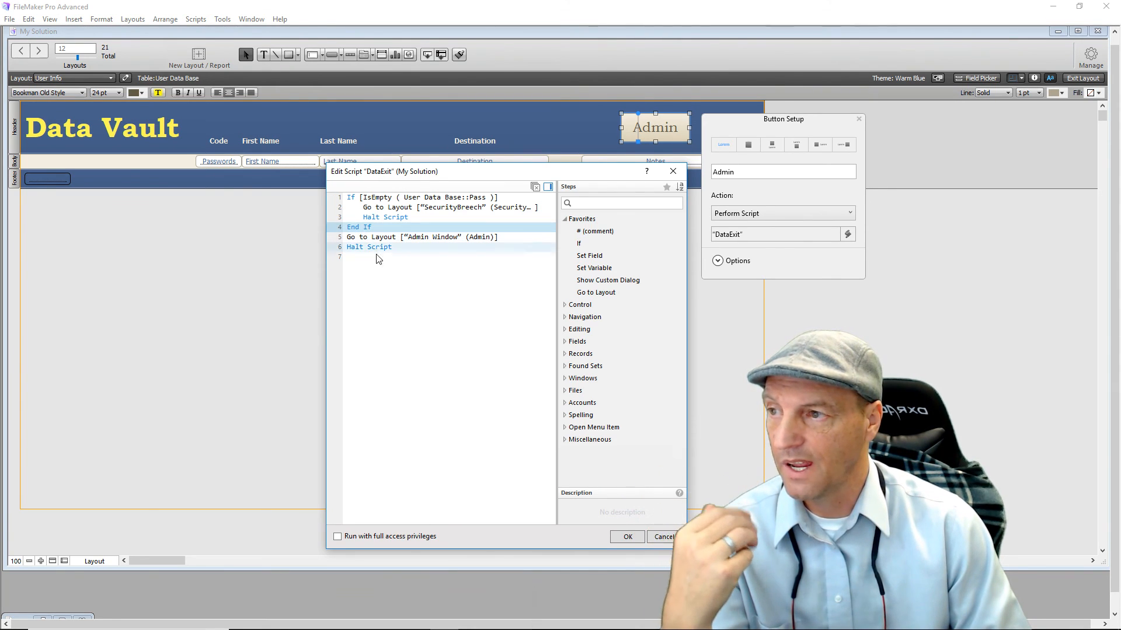
pyautogui.doubleClick(601, 257)
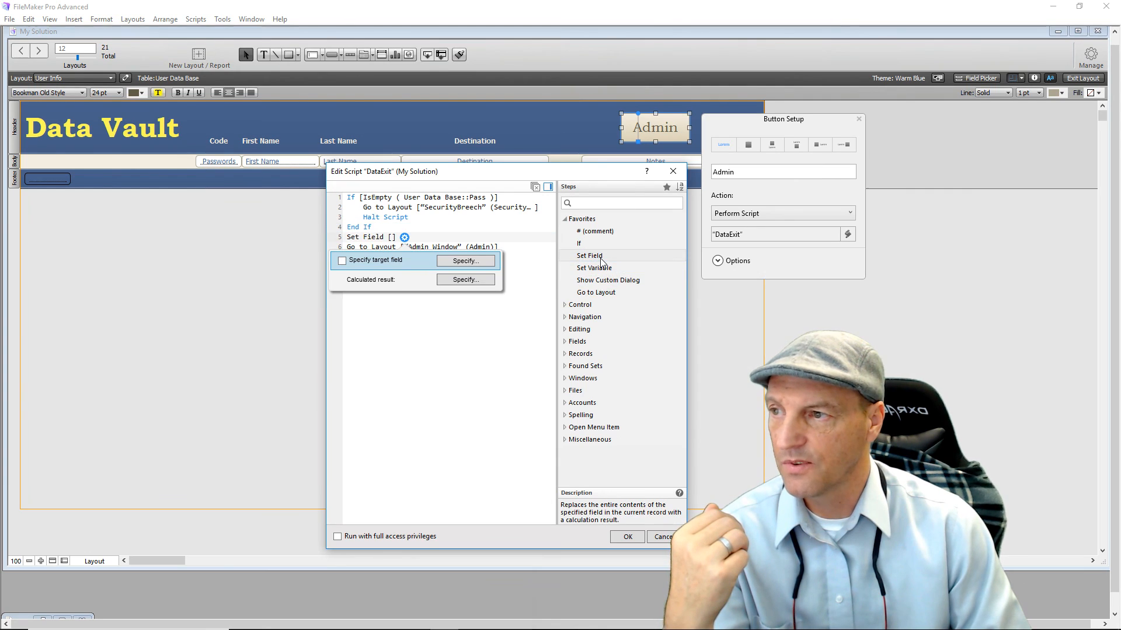
pyautogui.click(484, 260)
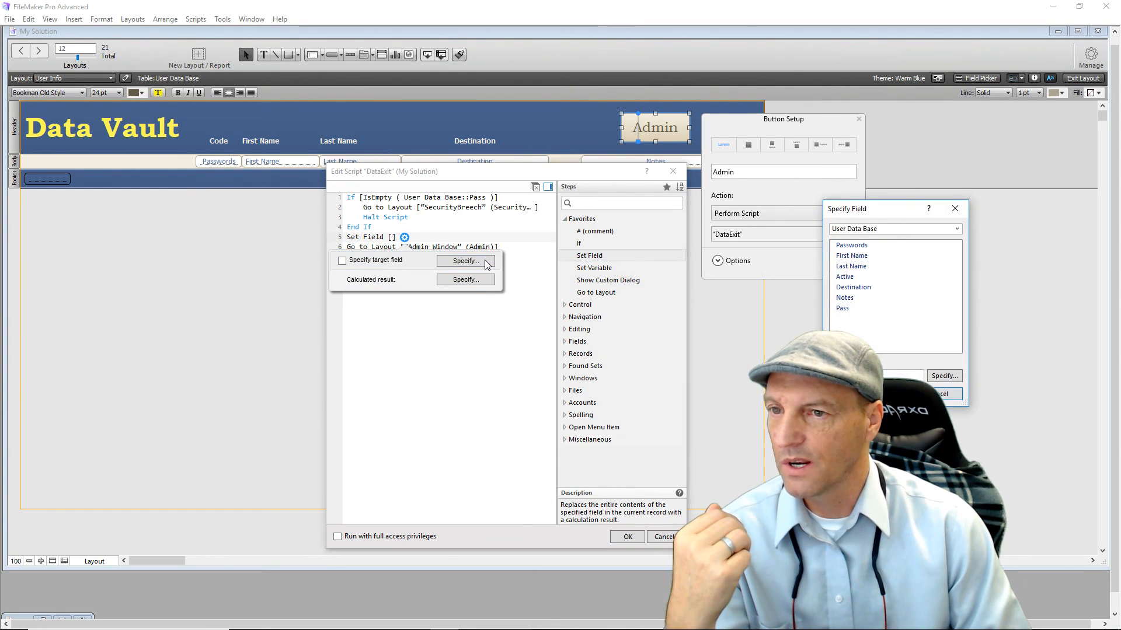
pyautogui.doubleClick(842, 310)
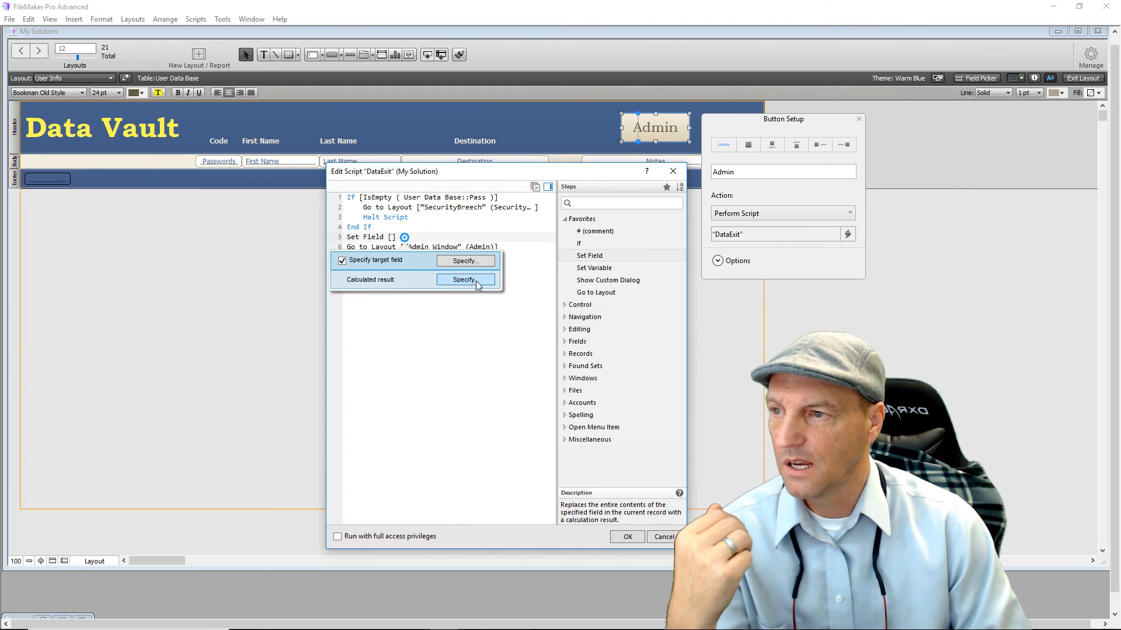
pyautogui.click(494, 279)
pyautogui.click(536, 189)
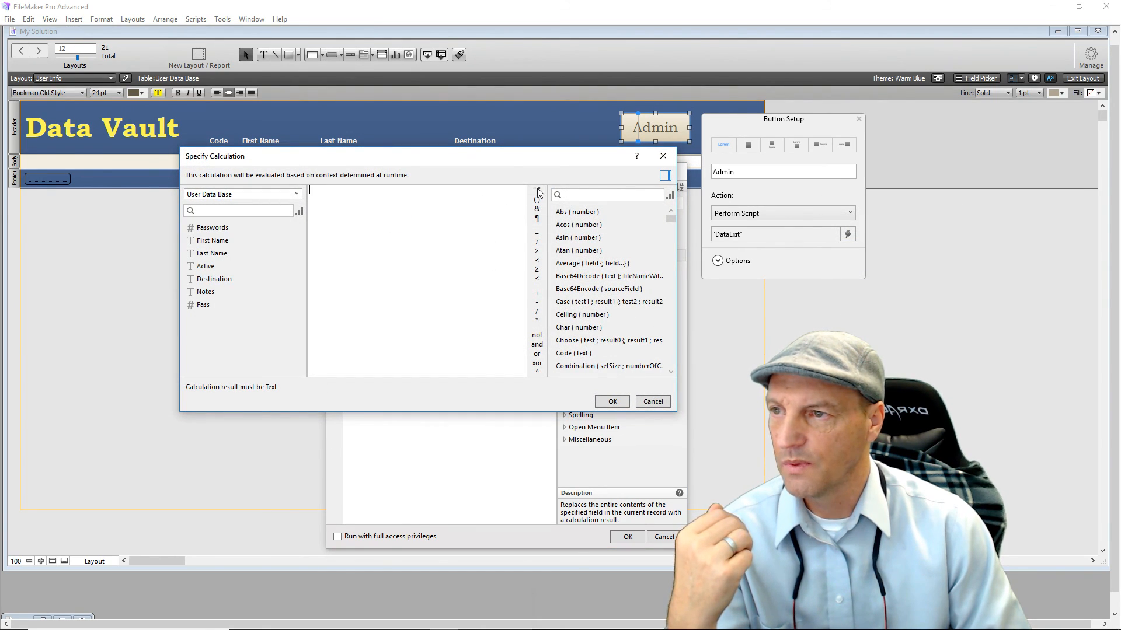
pyautogui.click(618, 403)
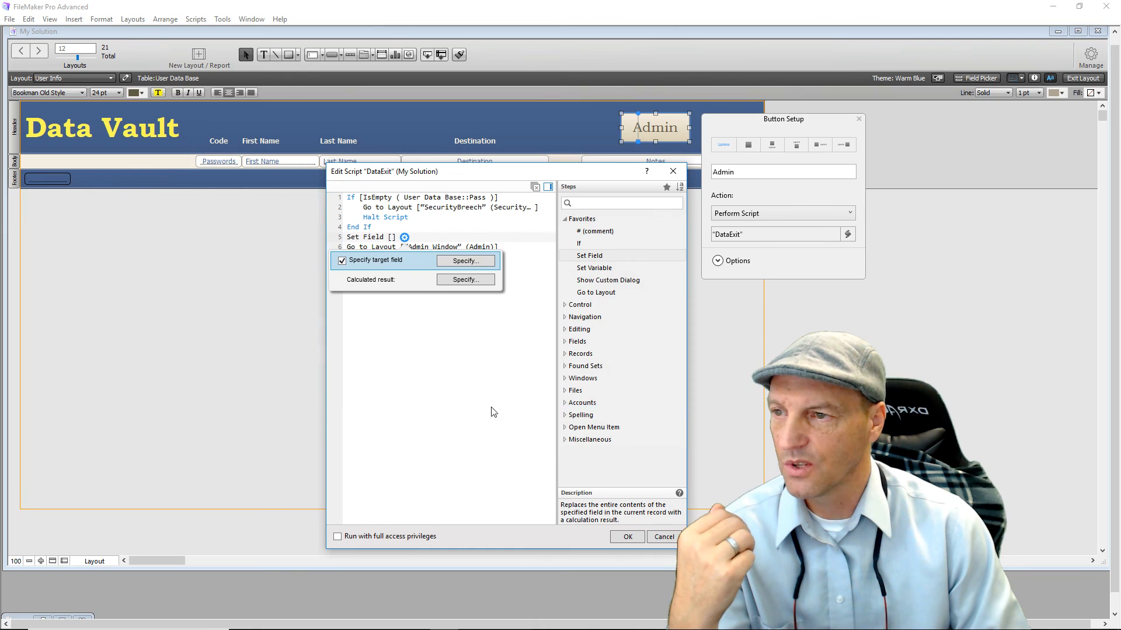
pyautogui.press('Return')
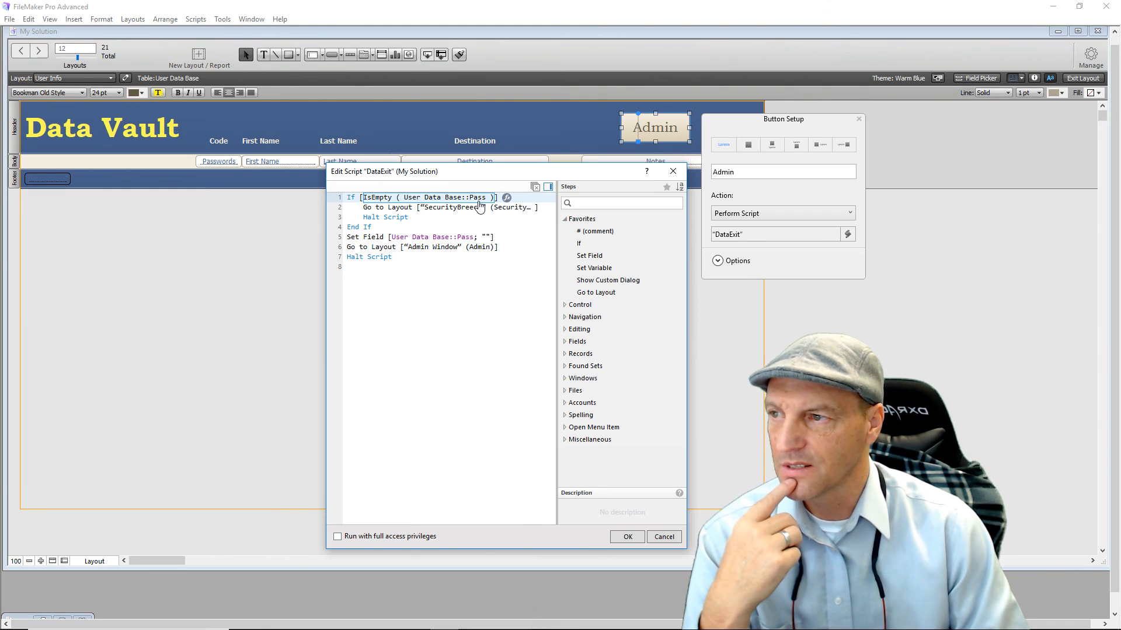
# Review the Halt Script, Set Field and Go to Layout lines and save DataExit.
pyautogui.click(395, 218)
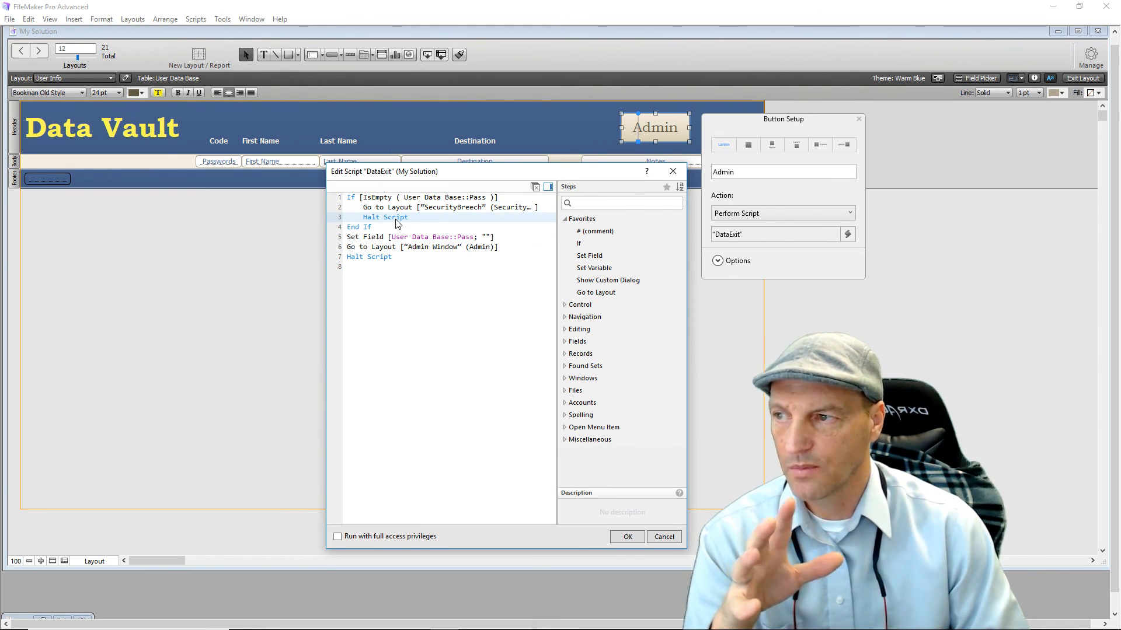
pyautogui.click(373, 237)
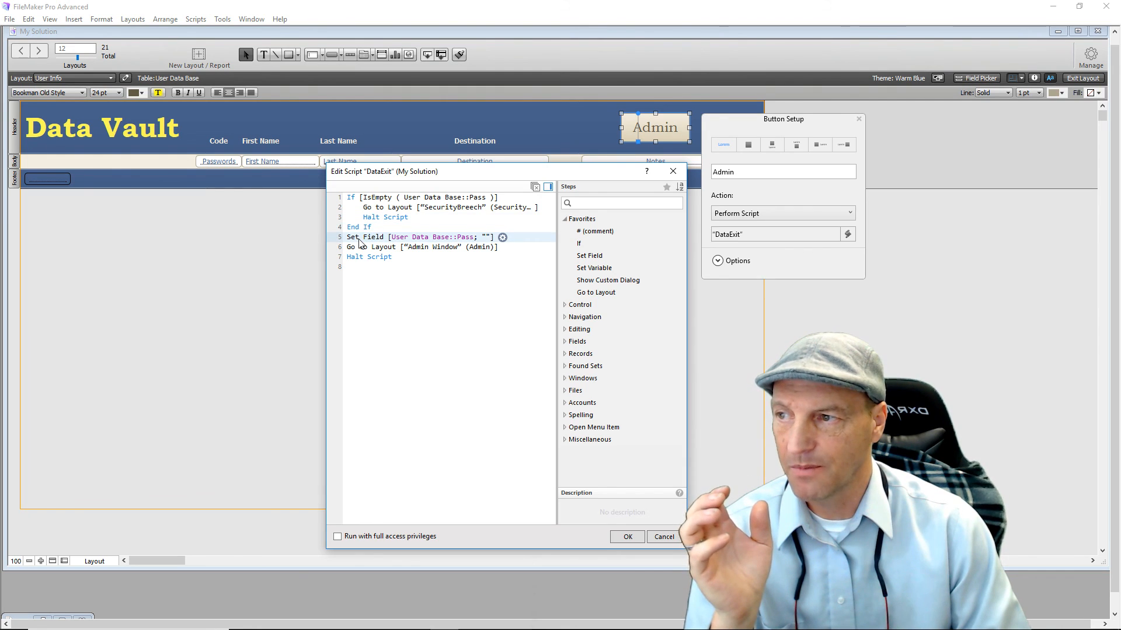
pyautogui.click(447, 248)
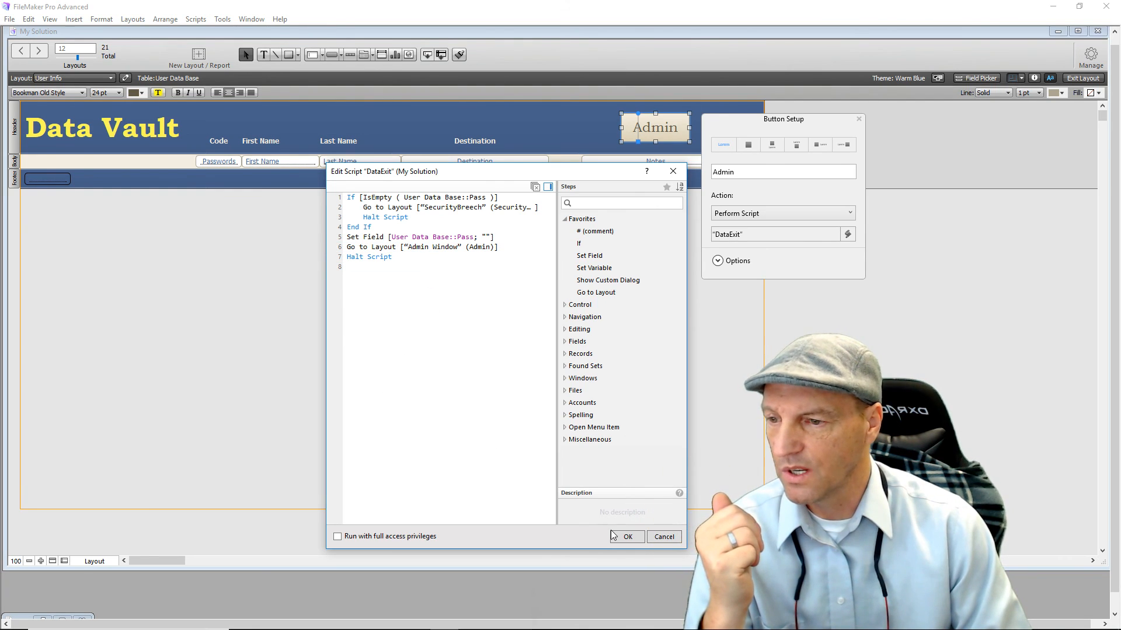
pyautogui.click(624, 543)
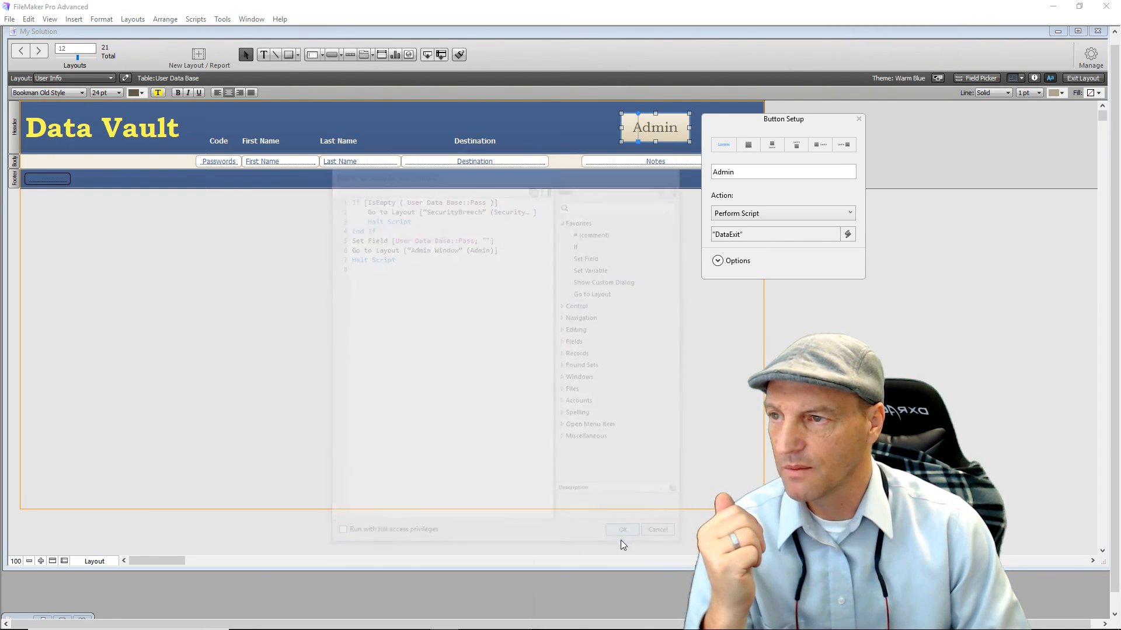
pyautogui.click(55, 180)
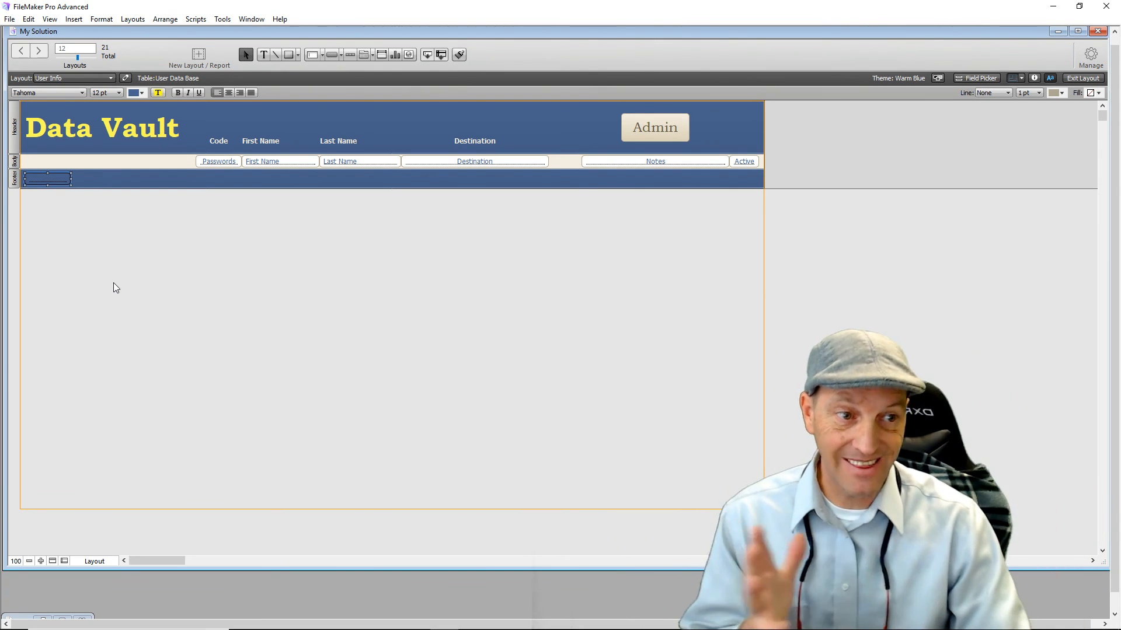
pyautogui.click(1076, 79)
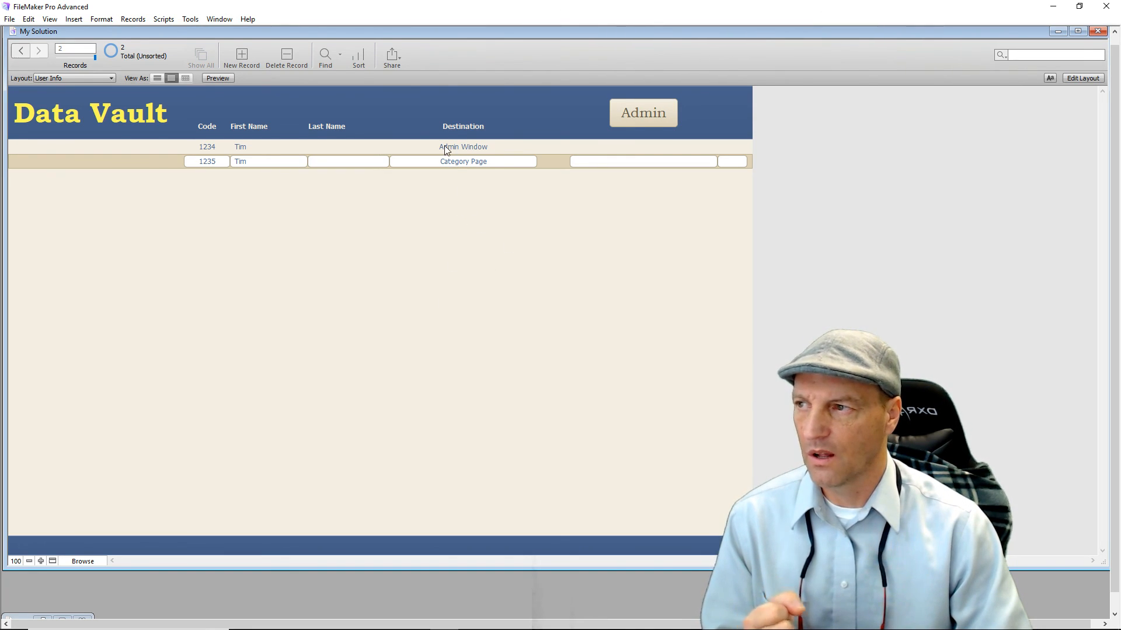
pyautogui.click(205, 148)
pyautogui.click(332, 267)
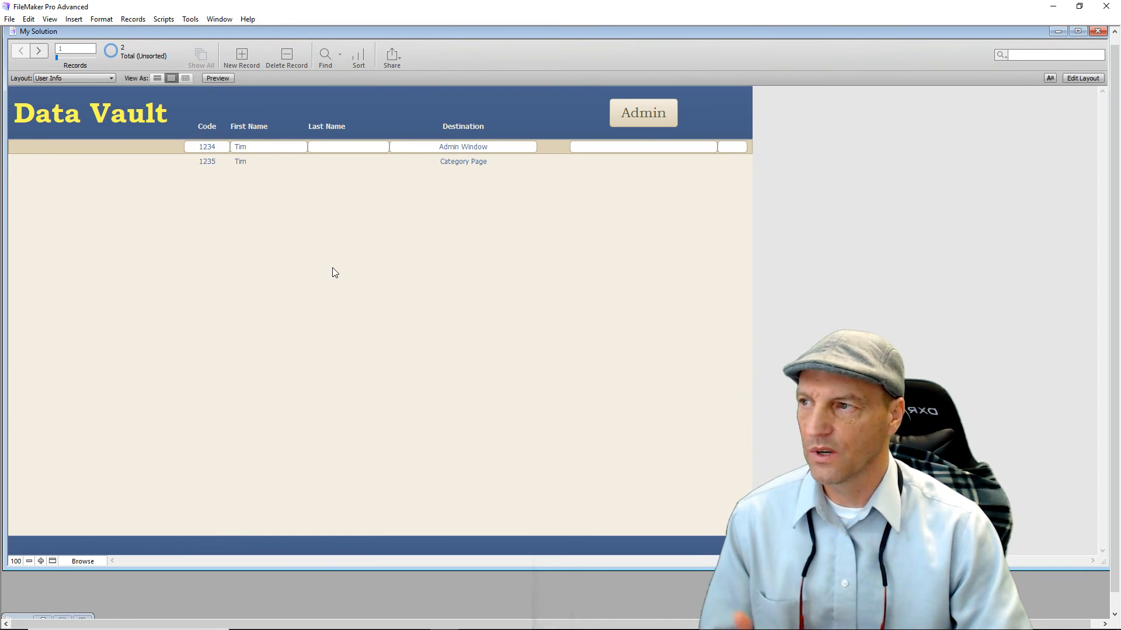
pyautogui.click(1073, 77)
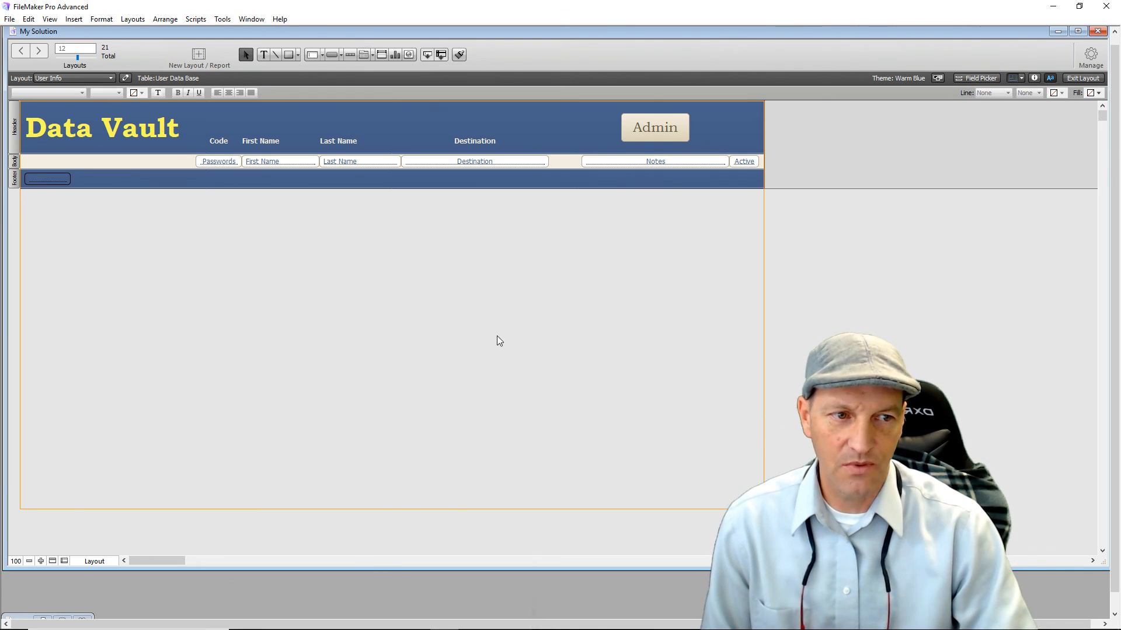
pyautogui.click(224, 162)
# Hide the Passwords field when IsEmpty ( User Data Base::Pass ), then switch to Browse mode.
pyautogui.hotkey('ctrl', 'i')
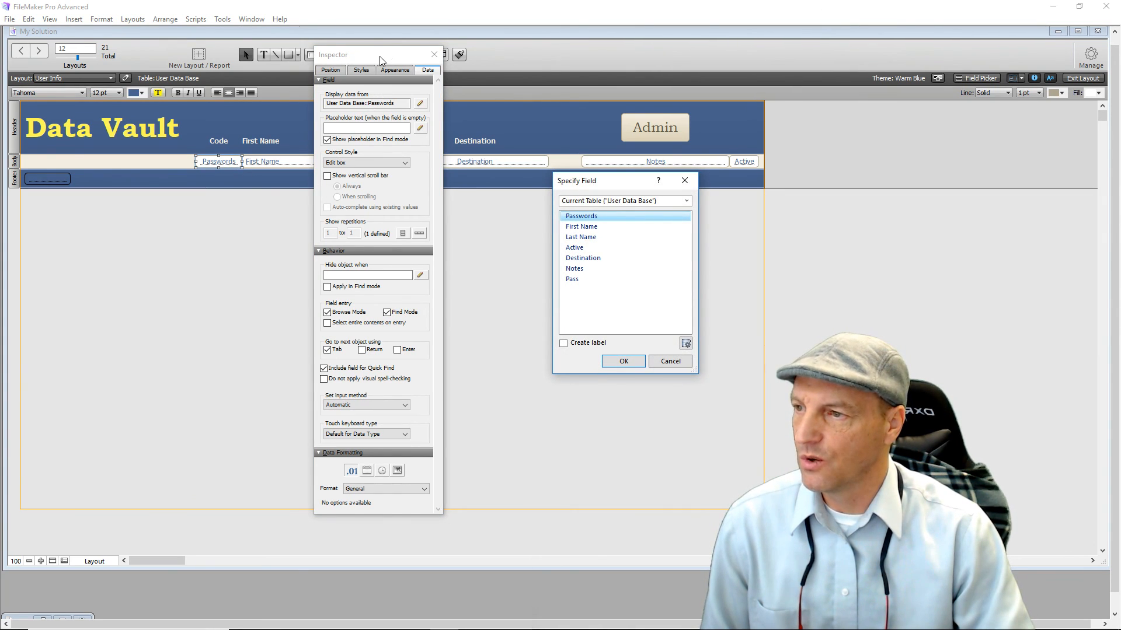
pyautogui.click(623, 359)
pyautogui.moveTo(365, 56); pyautogui.dragTo(716, 52)
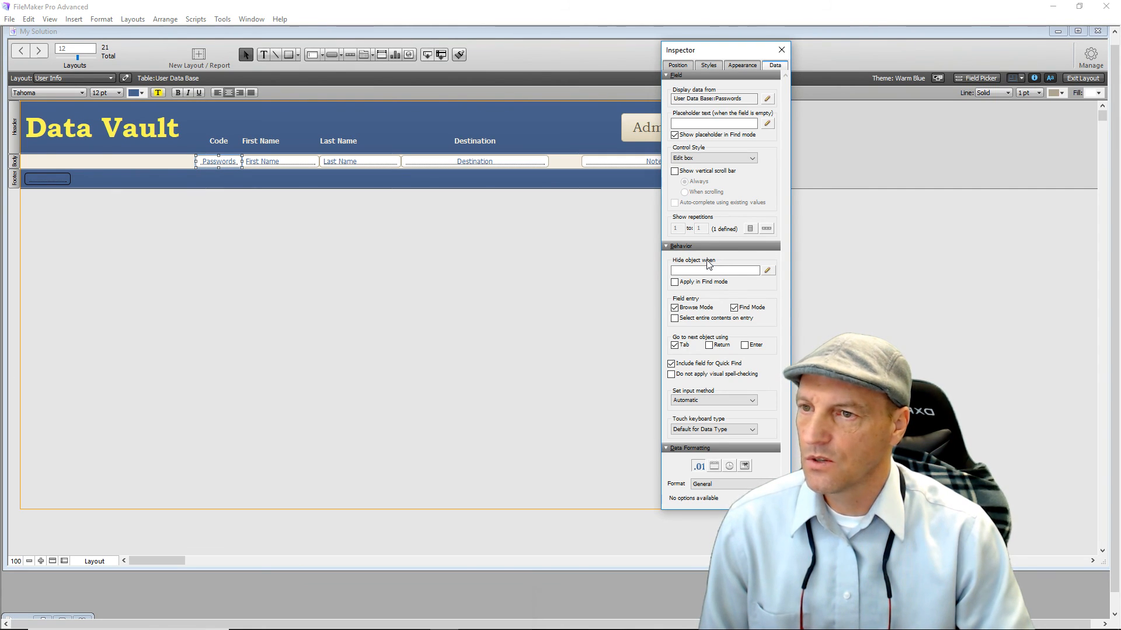
pyautogui.click(768, 272)
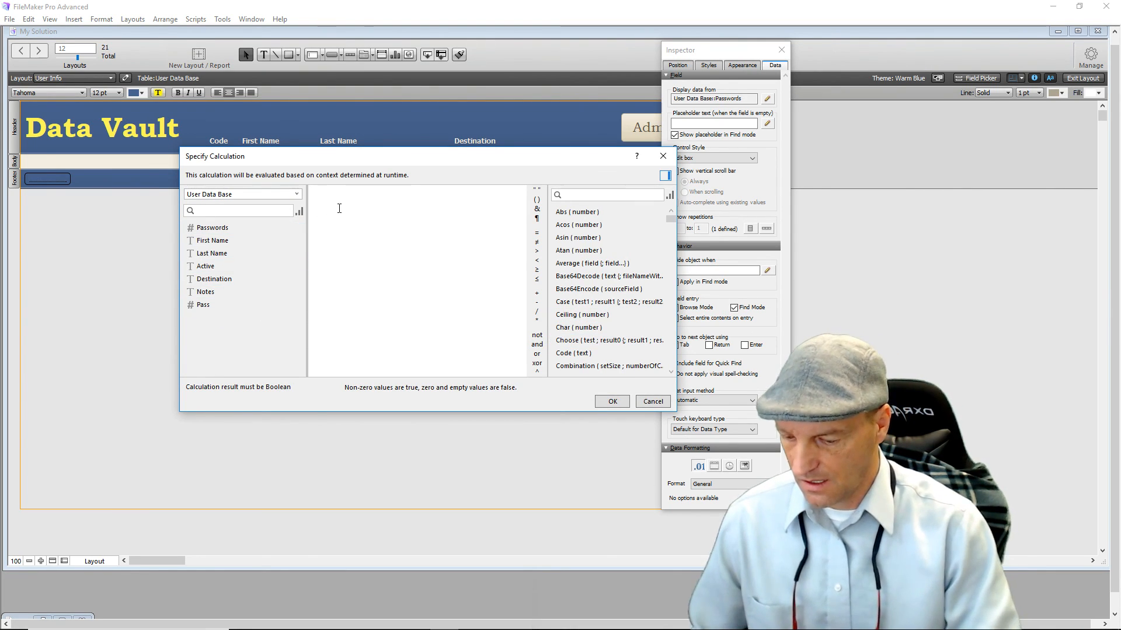
pyautogui.write('is')
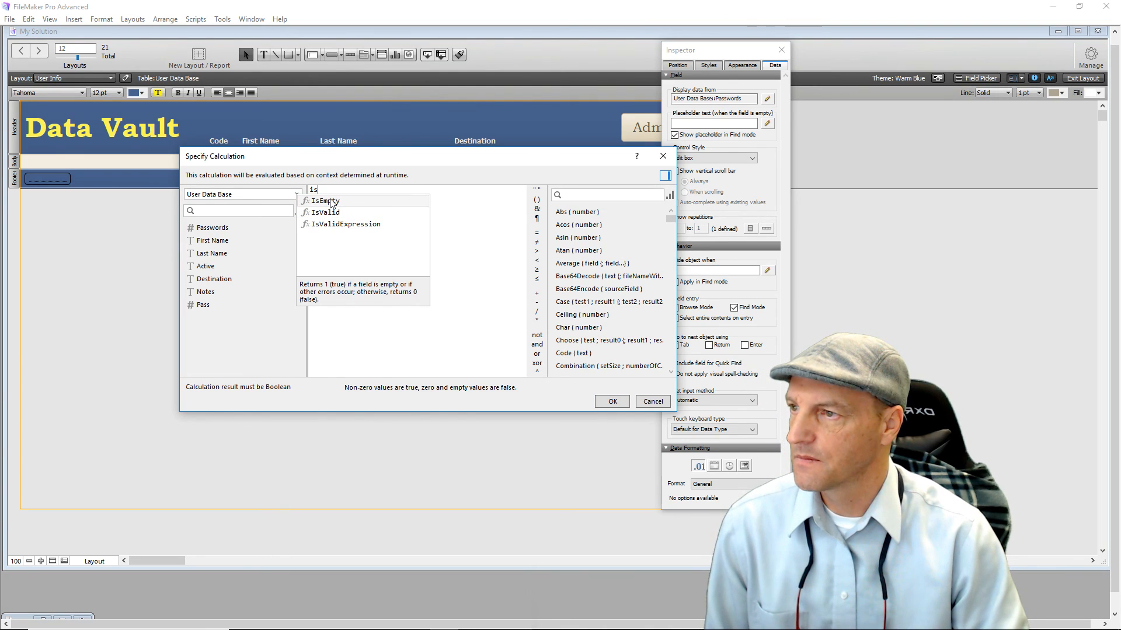
pyautogui.click(330, 202)
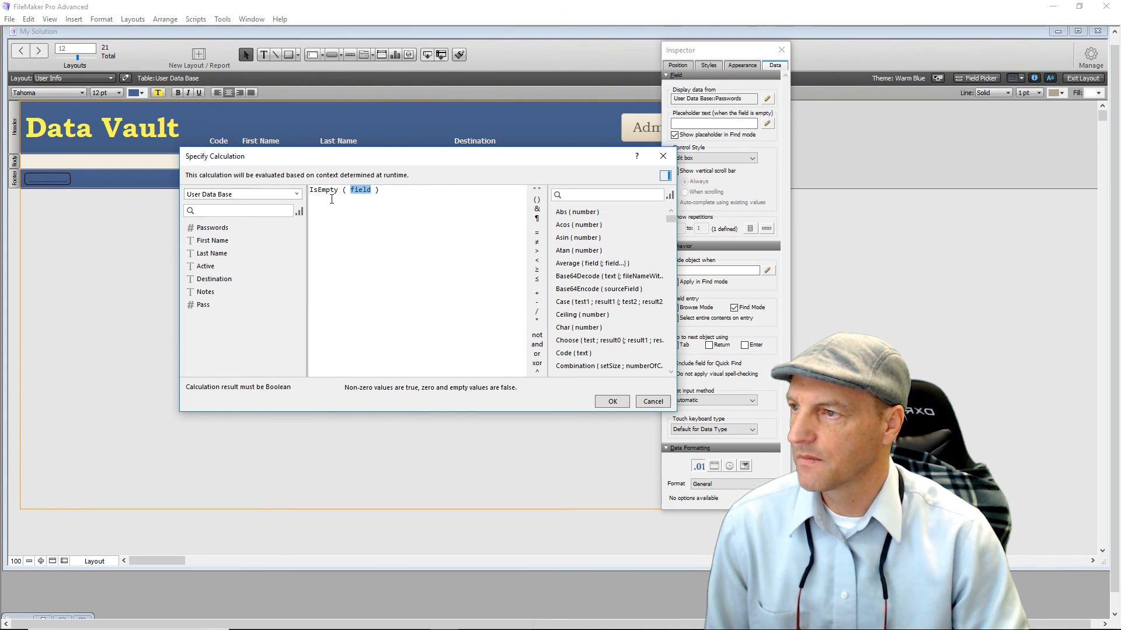
pyautogui.doubleClick(194, 306)
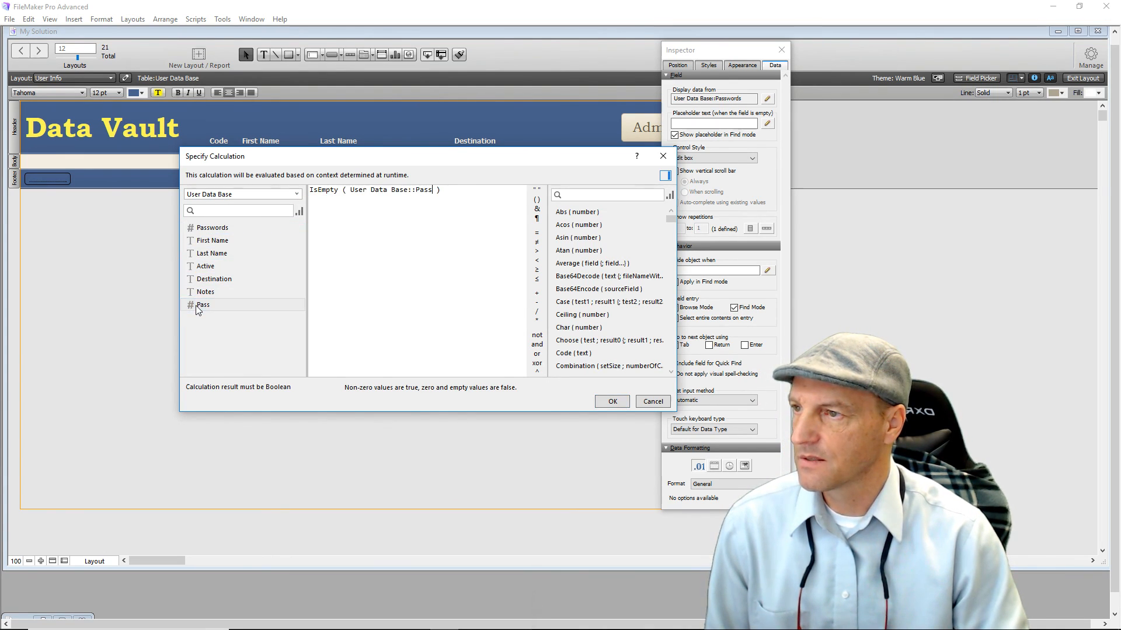
pyautogui.click(610, 401)
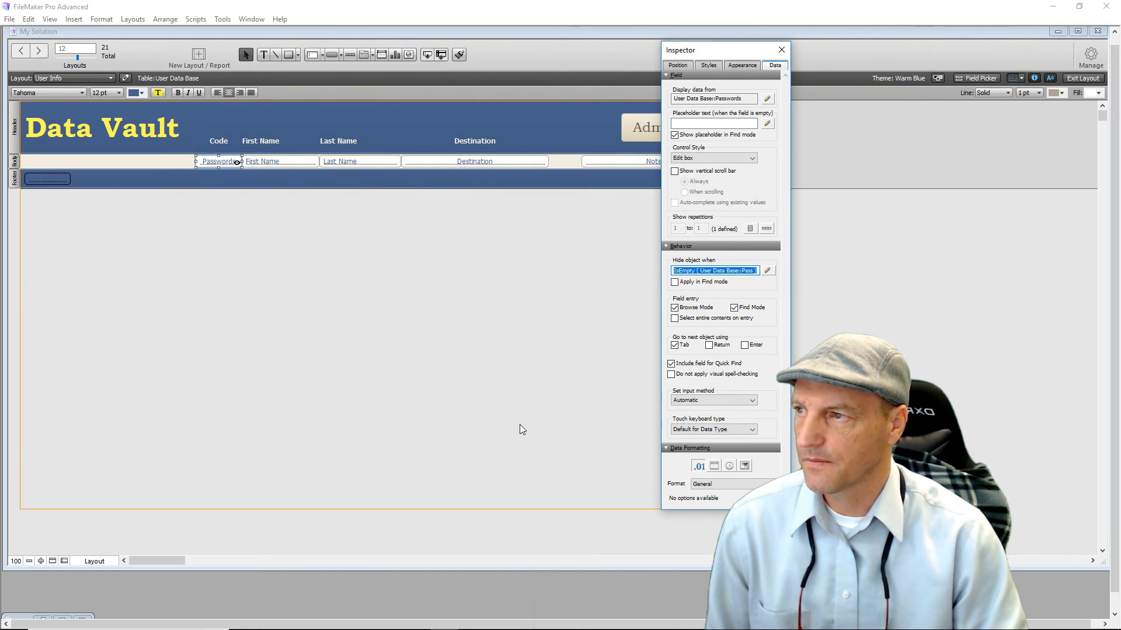
pyautogui.click(519, 426)
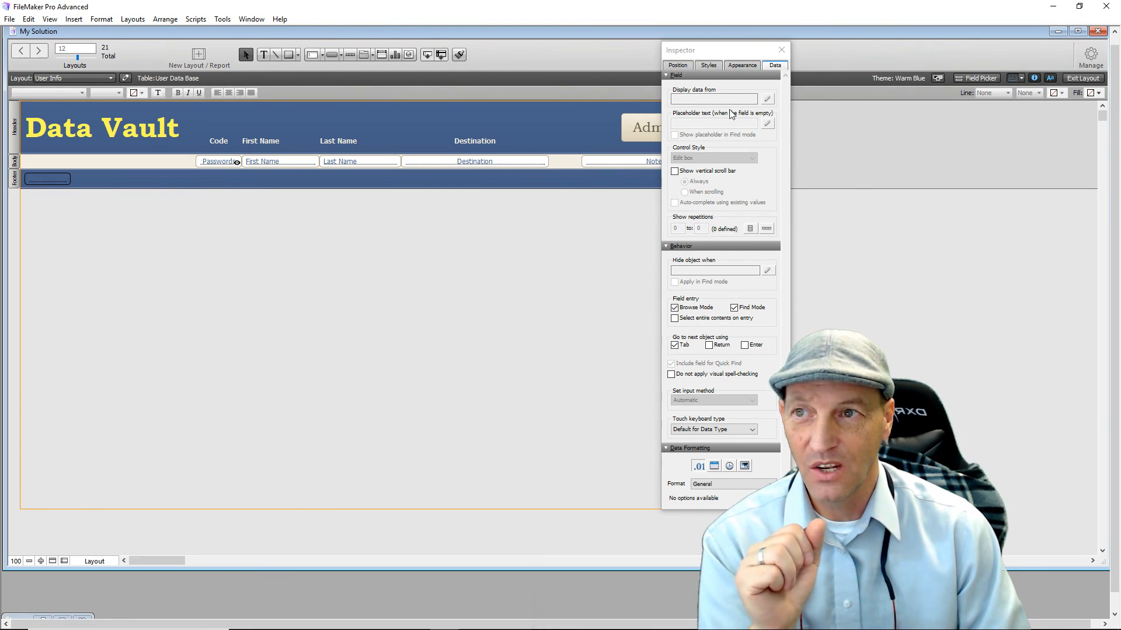
pyautogui.click(782, 50)
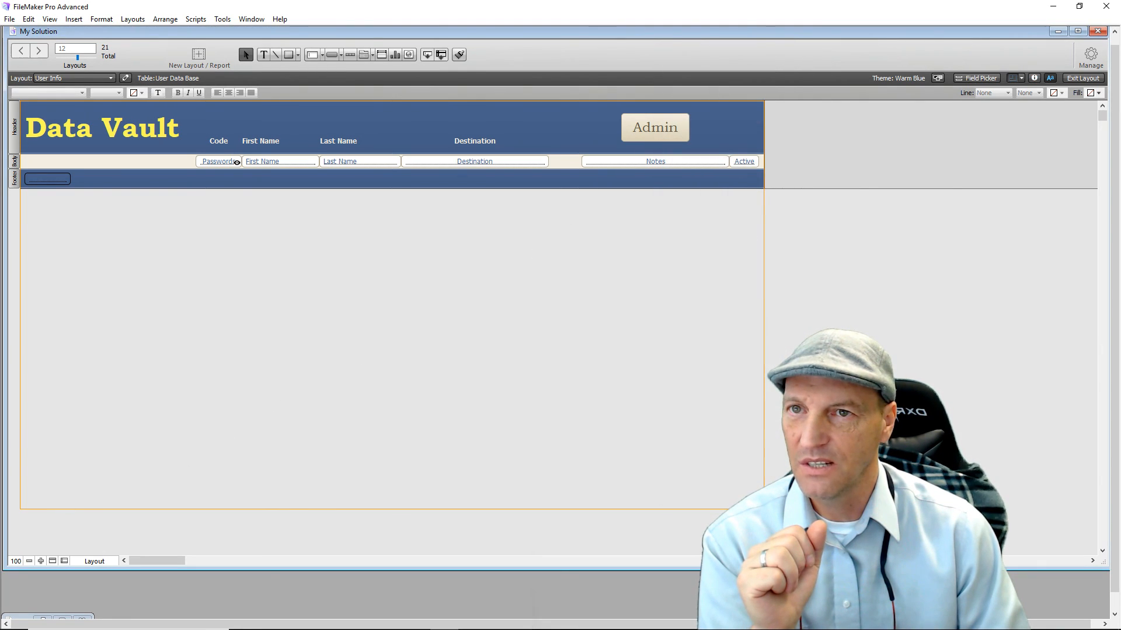
pyautogui.click(1081, 78)
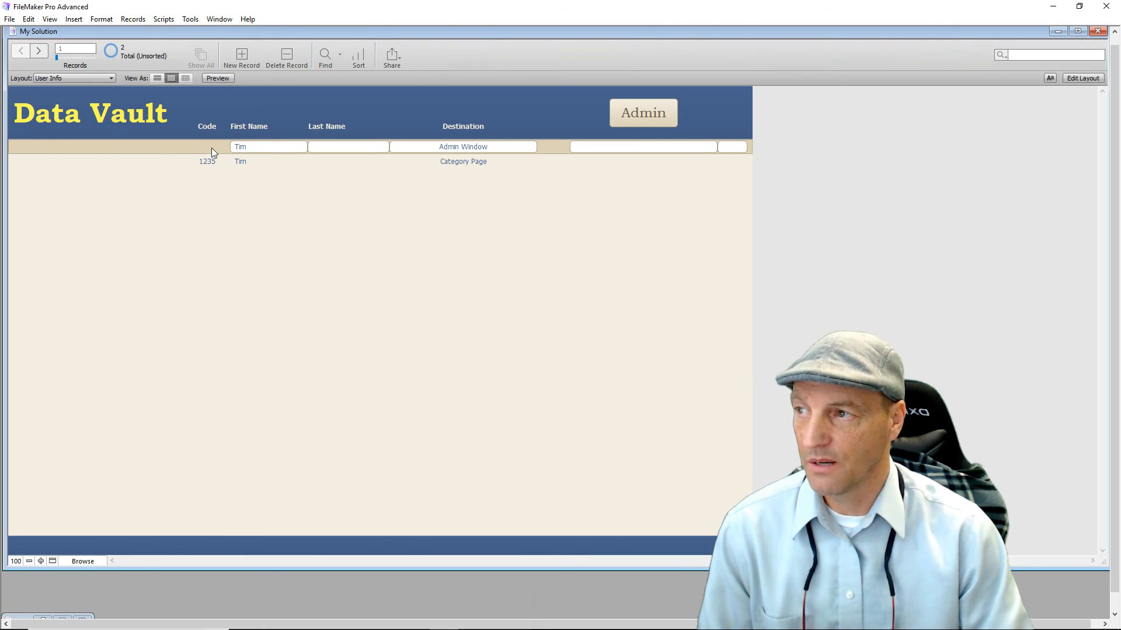
# Check record 2's Code field, then return User Info to Layout mode.
pyautogui.click(205, 161)
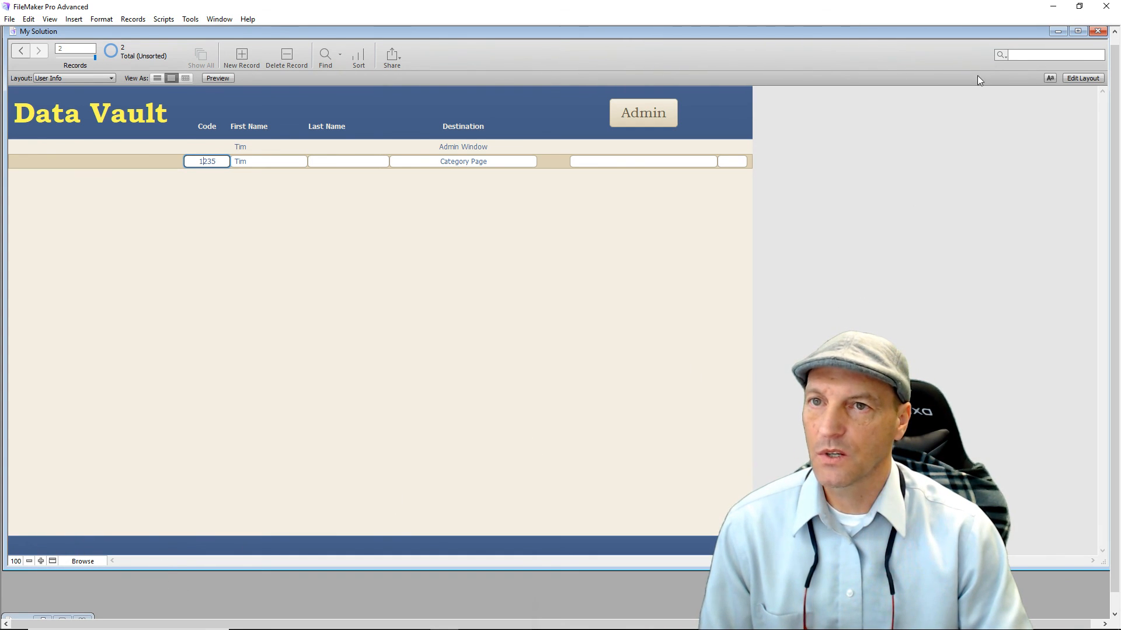
pyautogui.click(1068, 81)
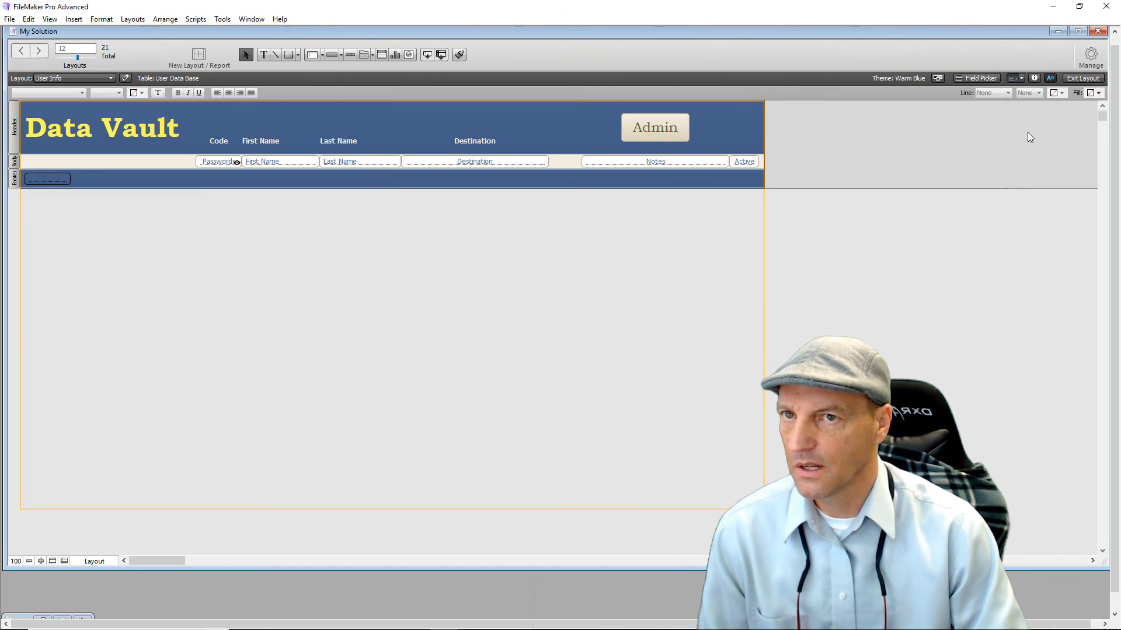
# Give the footer Pass label yellow text and centre alignment.
pyautogui.click(51, 176)
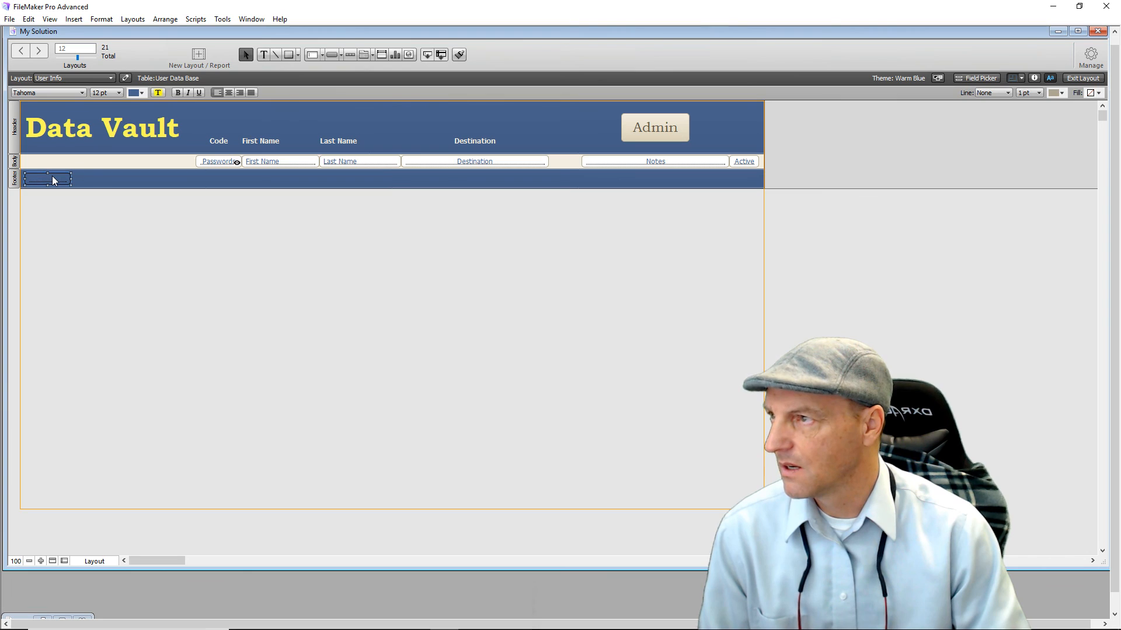
pyautogui.click(142, 93)
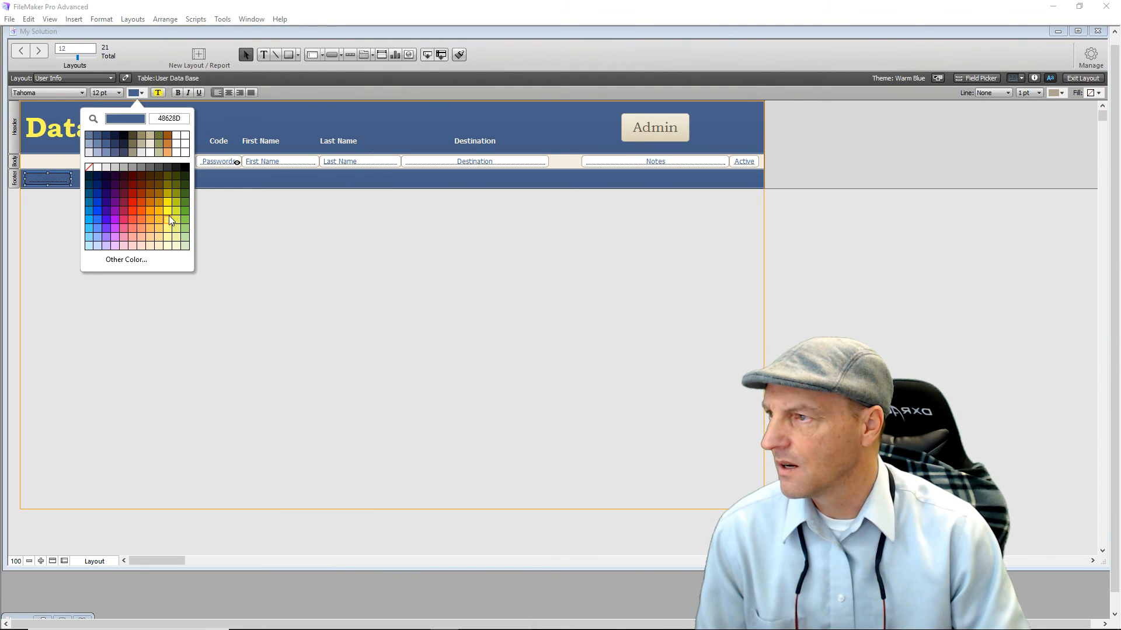
pyautogui.click(170, 220)
pyautogui.click(172, 257)
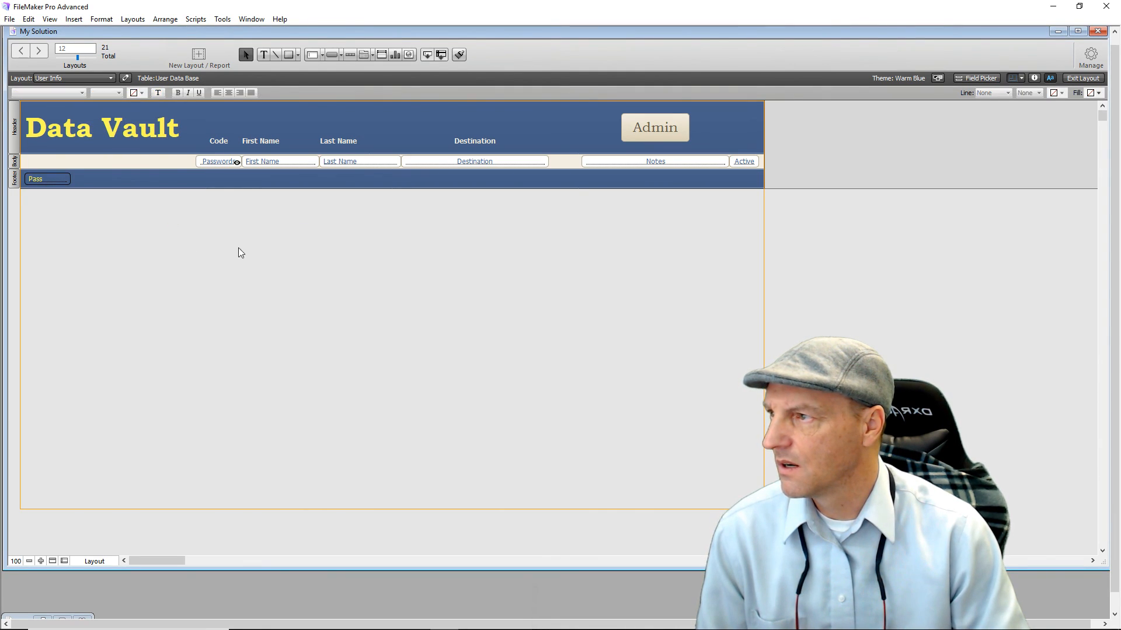
pyautogui.click(58, 182)
pyautogui.click(229, 92)
pyautogui.click(217, 243)
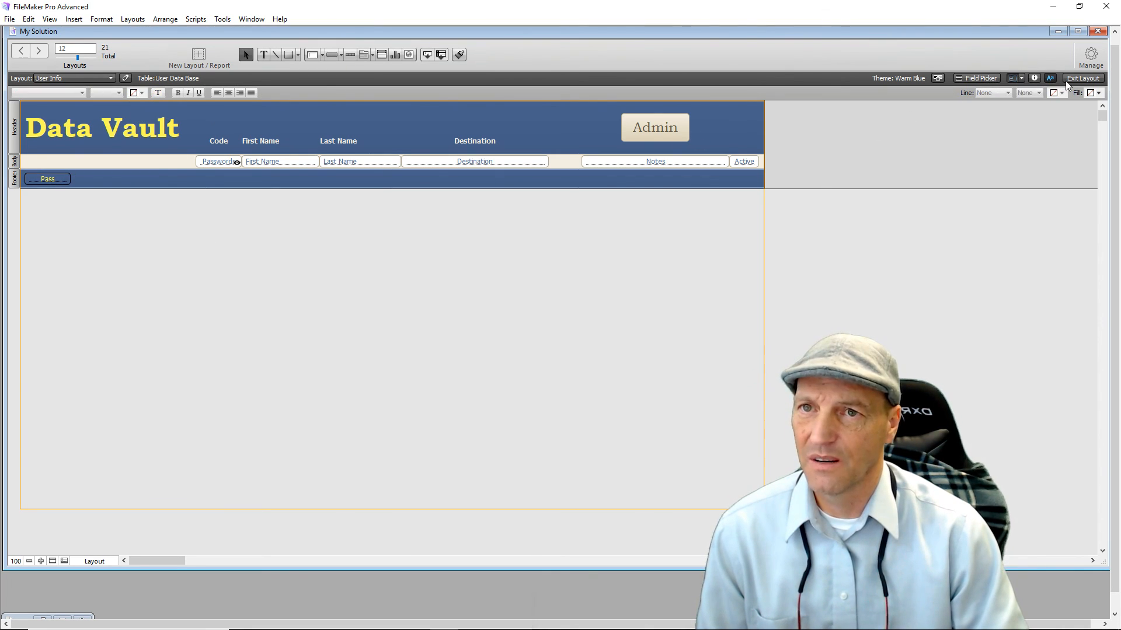
pyautogui.click(1081, 77)
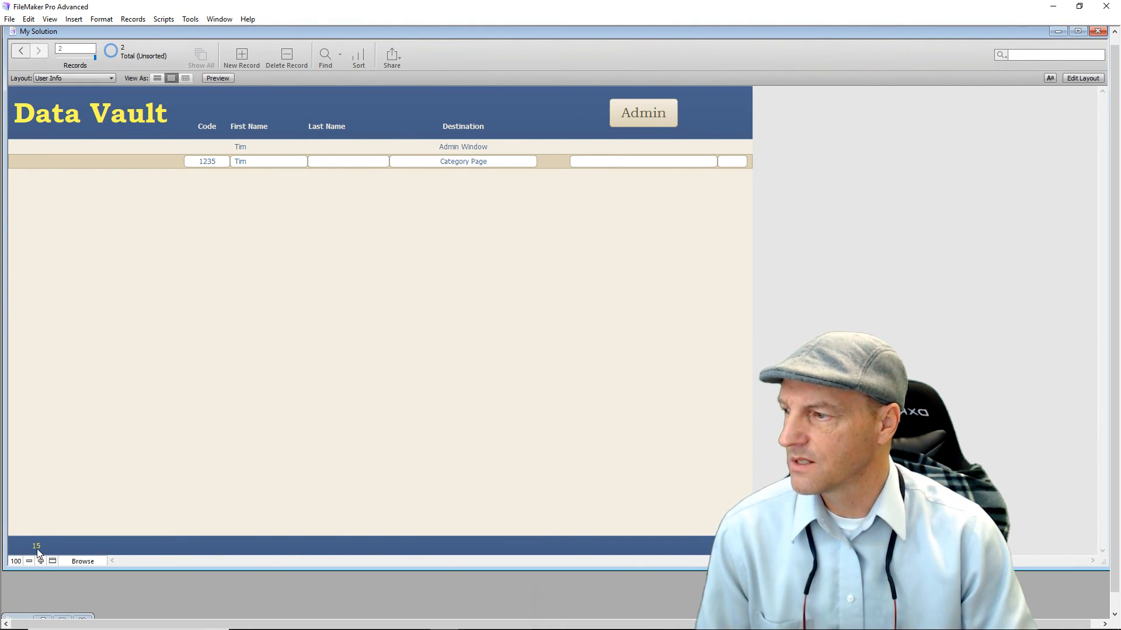
pyautogui.click(212, 148)
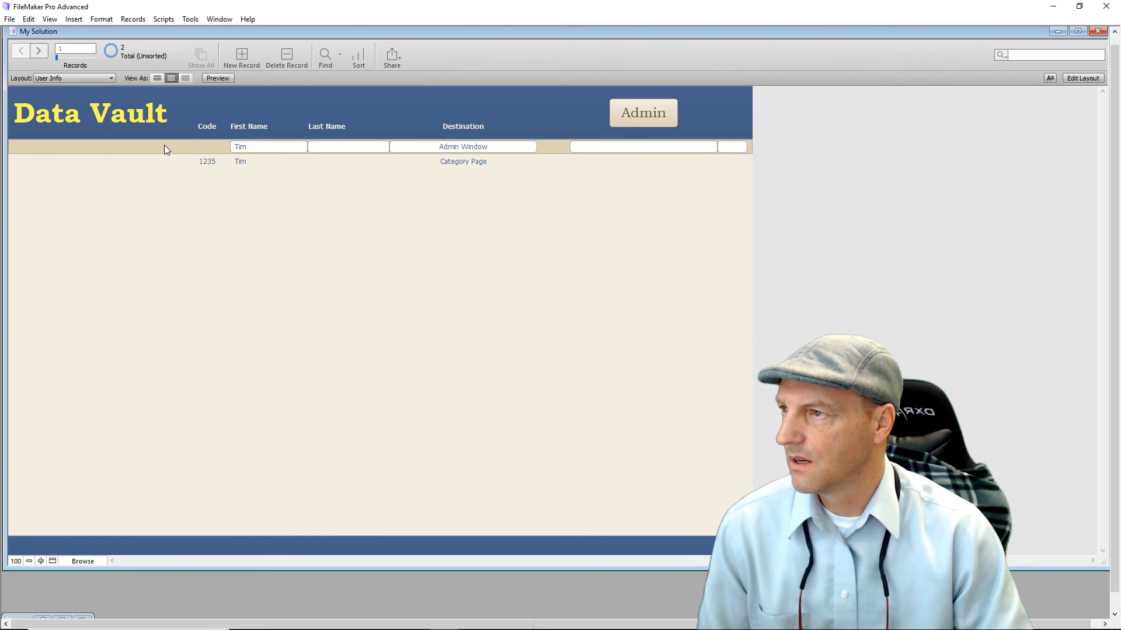
pyautogui.click(208, 162)
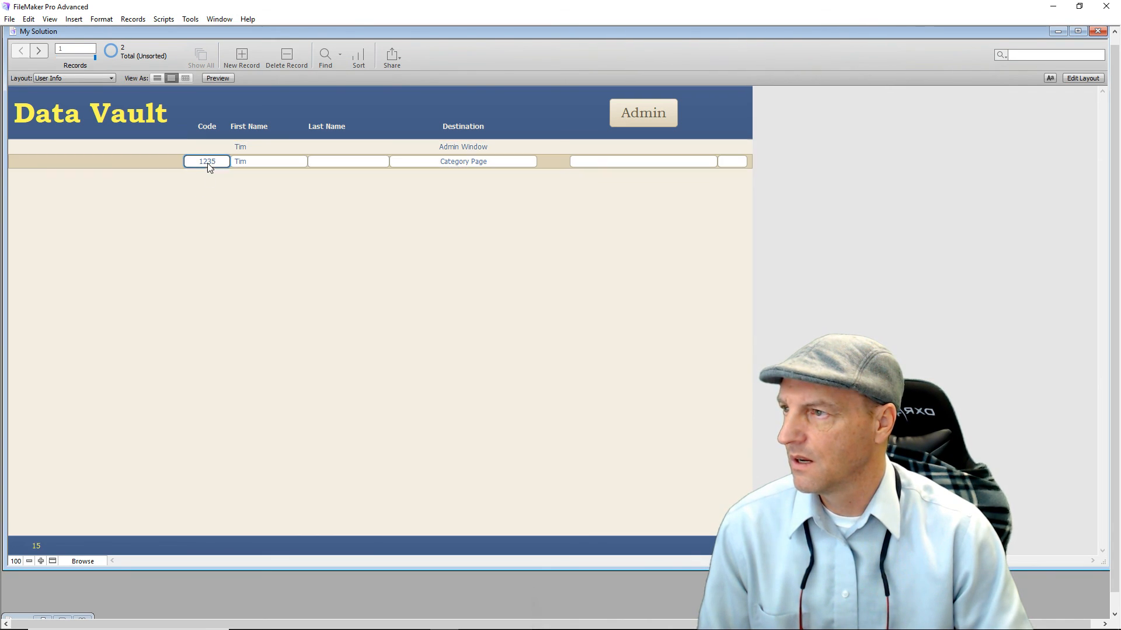
pyautogui.click(36, 547)
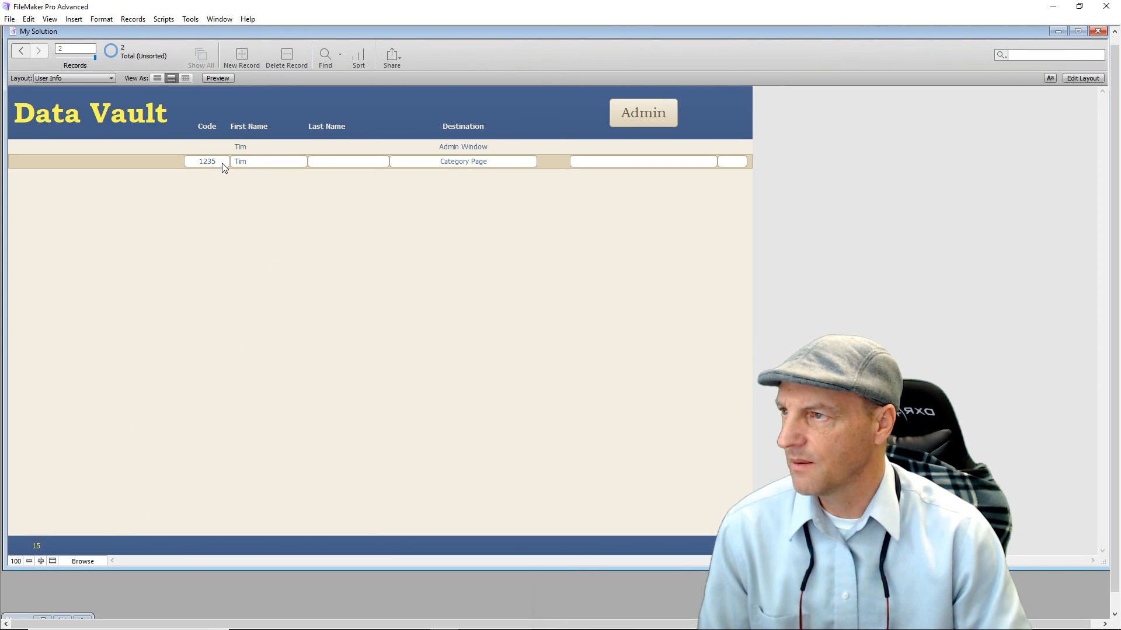
pyautogui.click(208, 149)
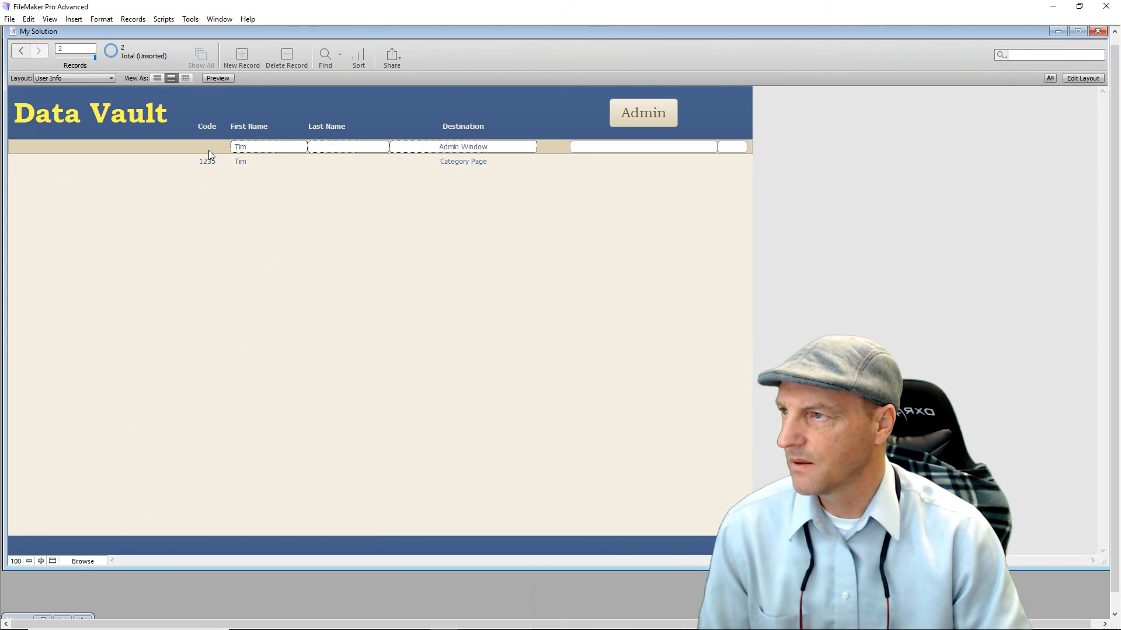
pyautogui.click(1069, 80)
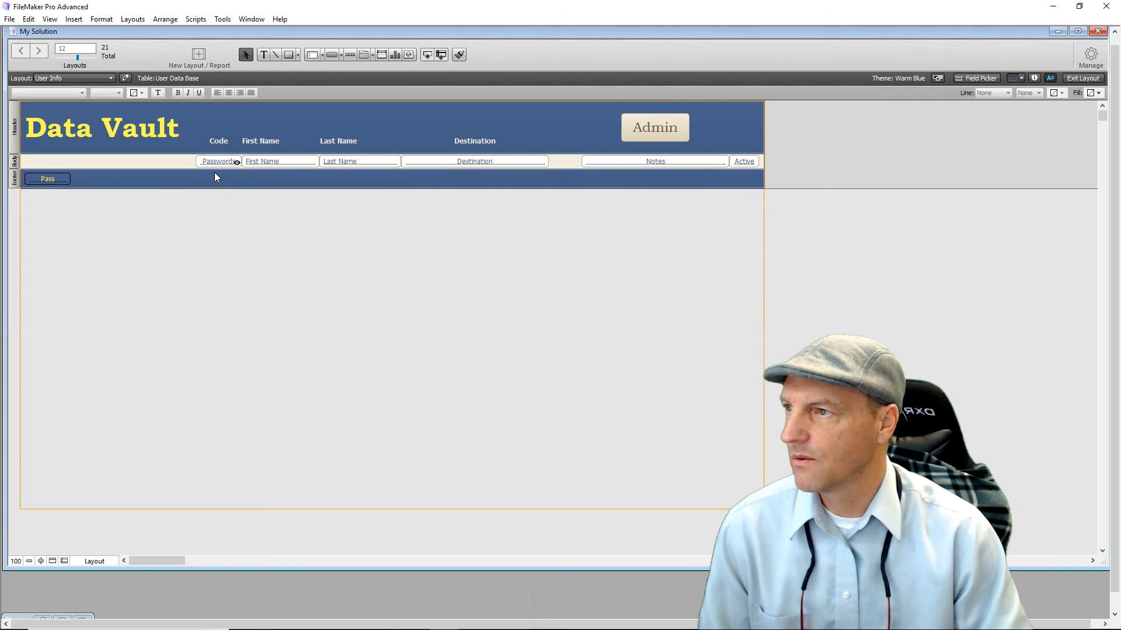
pyautogui.moveTo(238, 165)
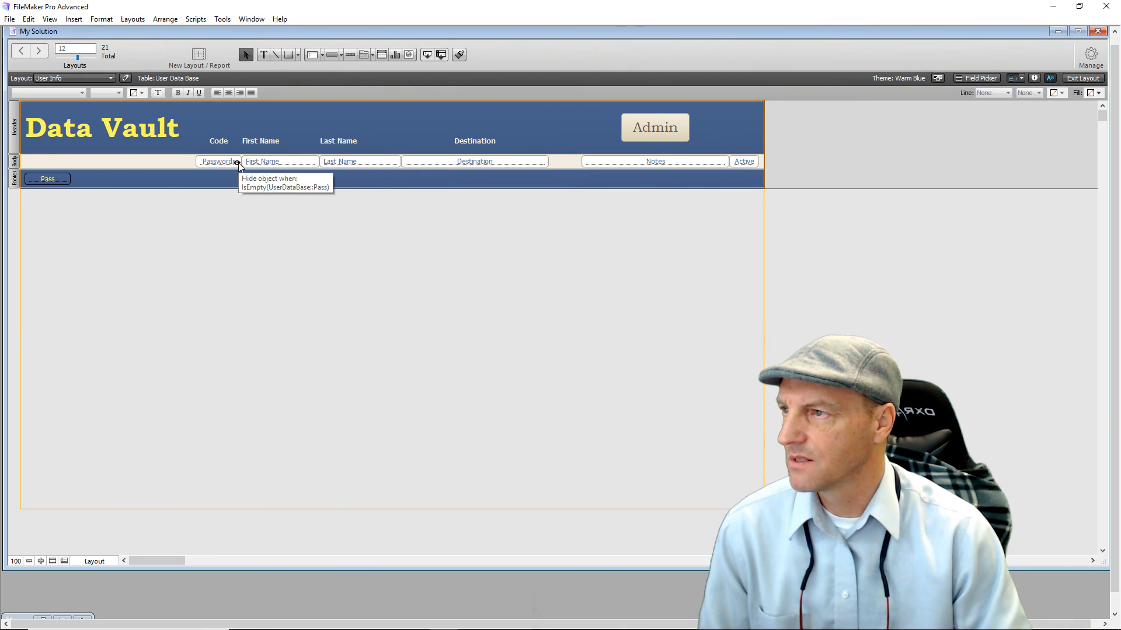
pyautogui.click(227, 166)
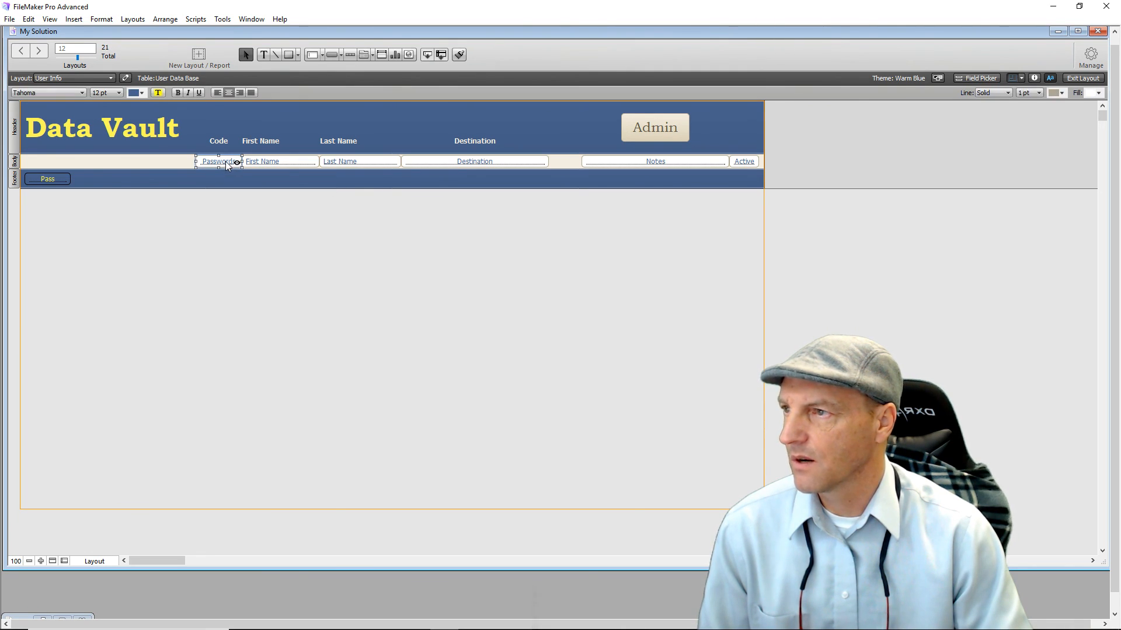
pyautogui.click(245, 230)
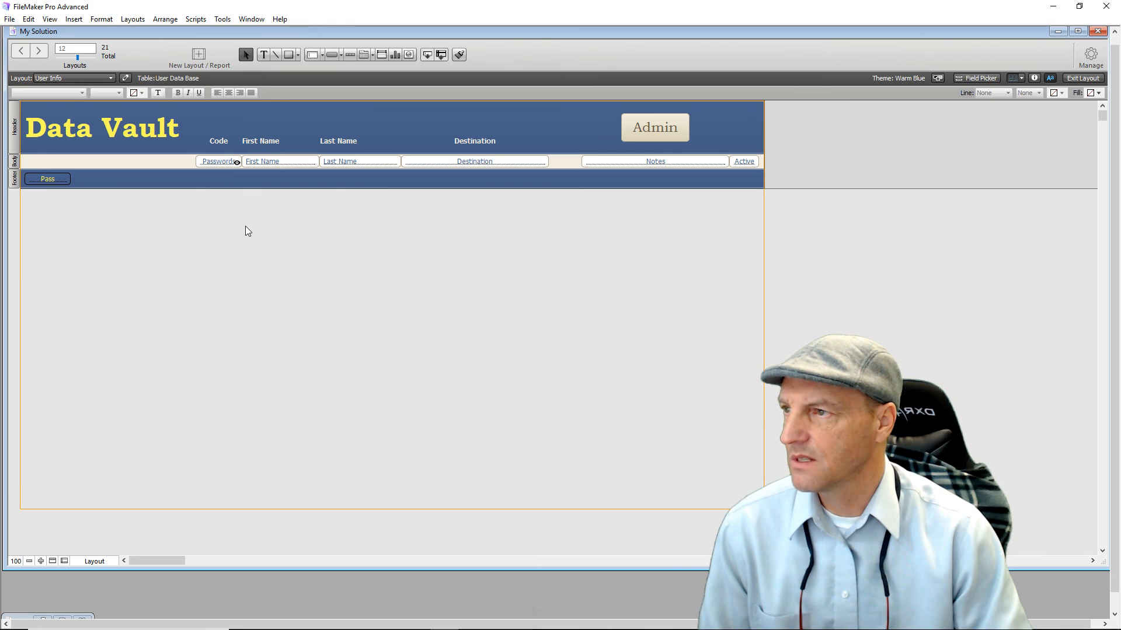
pyautogui.click(1082, 79)
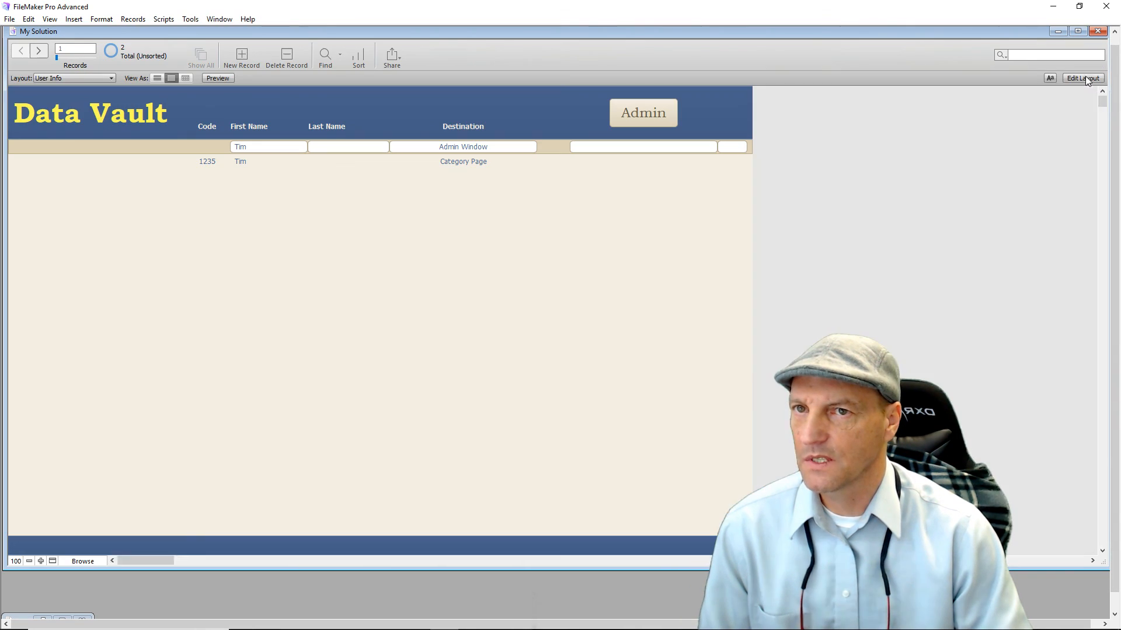
# Run the Admin button and enter code 555 on the SecurityBreech screen.
pyautogui.click(646, 114)
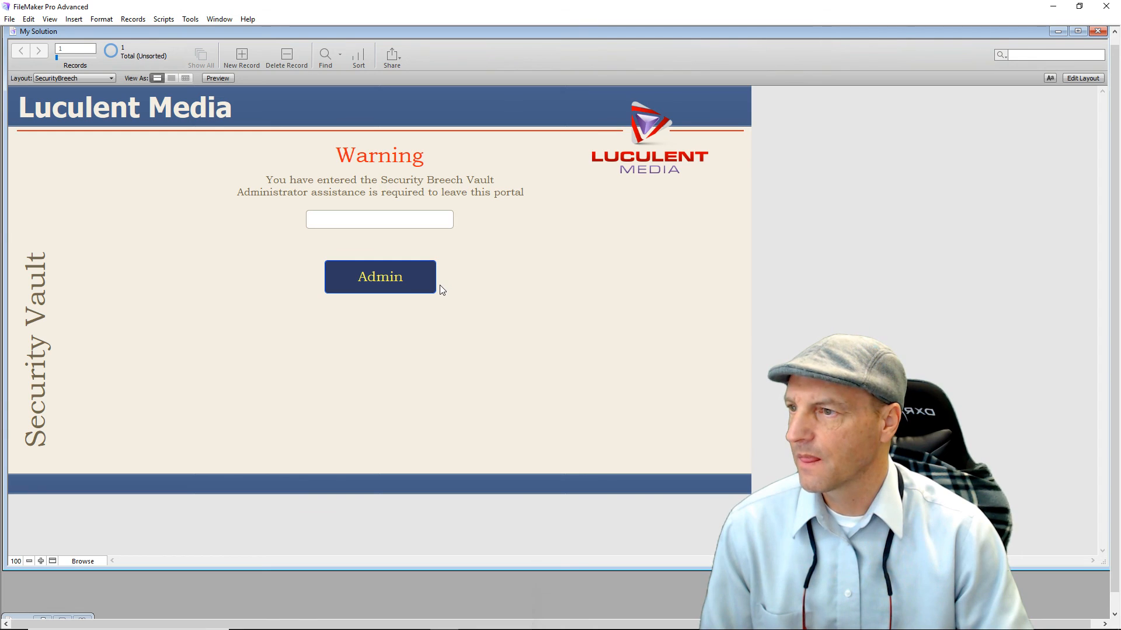
pyautogui.click(373, 216)
pyautogui.write('555')
pyautogui.click(391, 282)
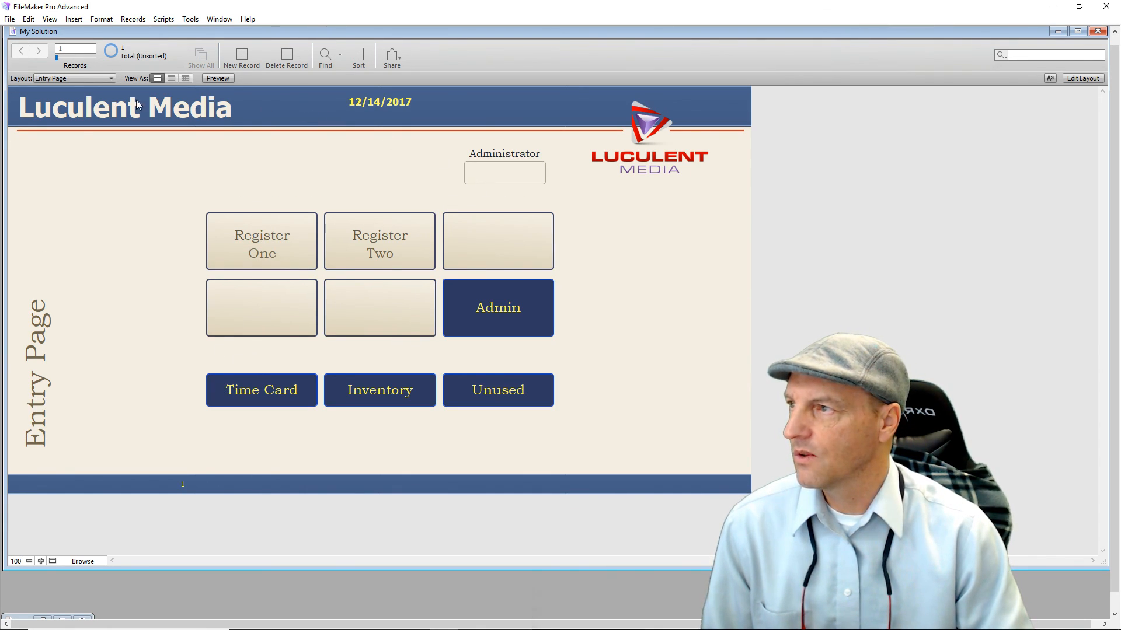
# Browse the Layout list and put the Entry Page layout into Layout mode.
pyautogui.click(113, 79)
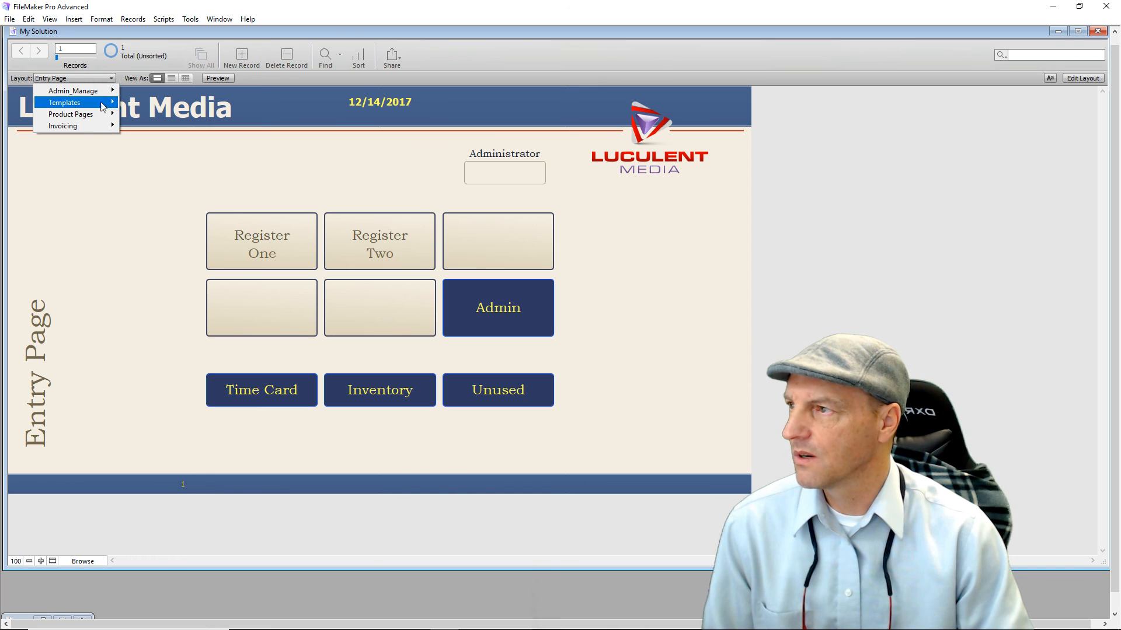
pyautogui.moveTo(97, 129)
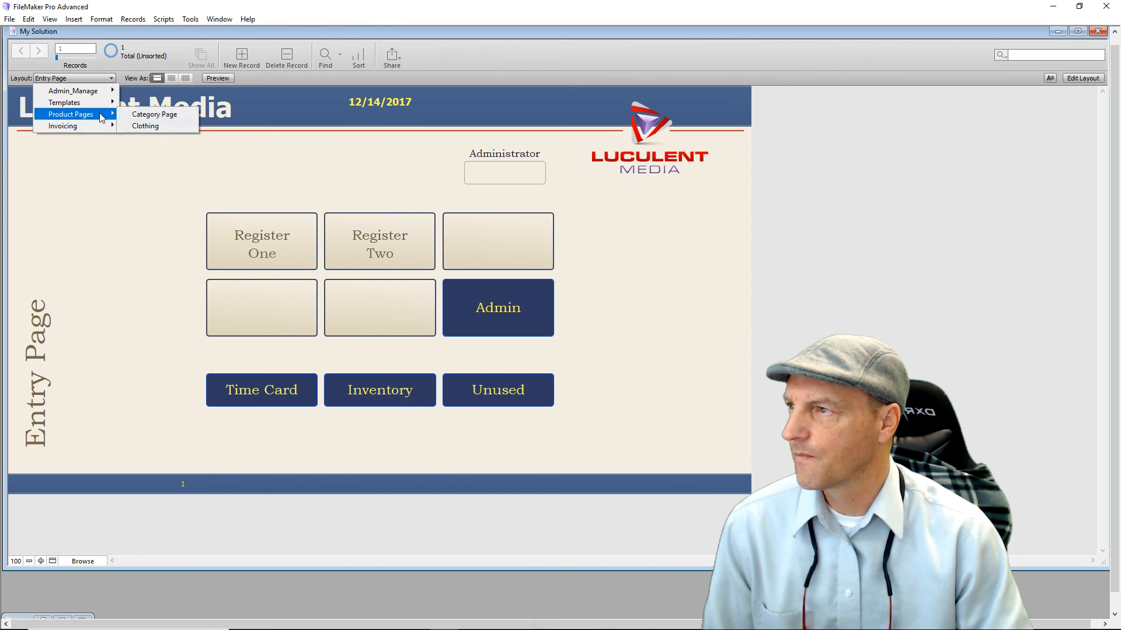
pyautogui.moveTo(105, 107)
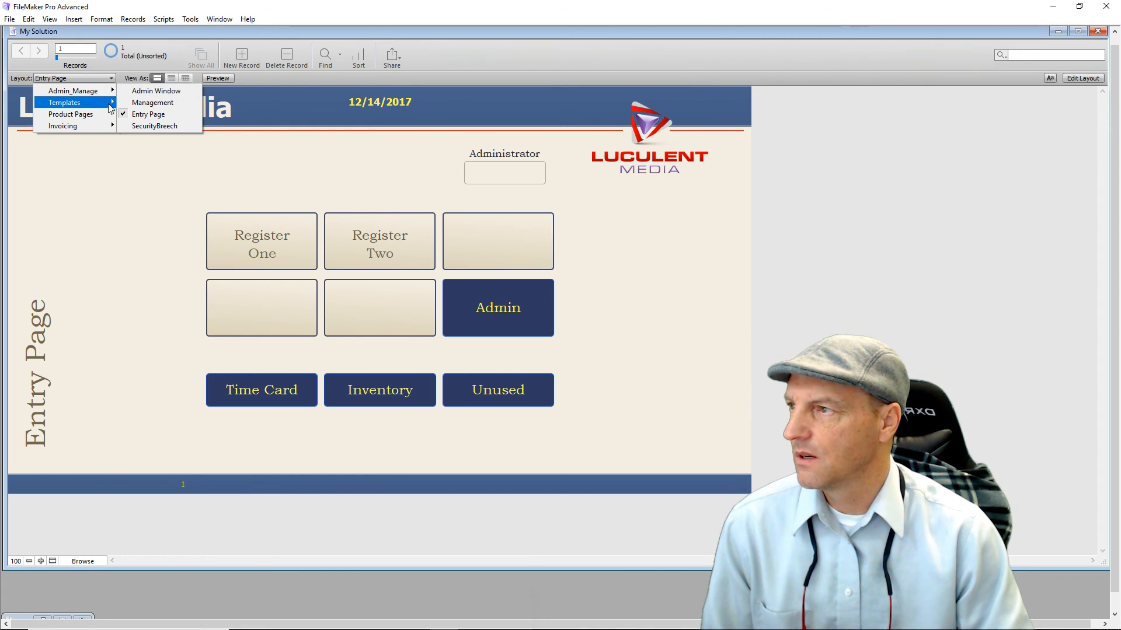
pyautogui.click(1063, 79)
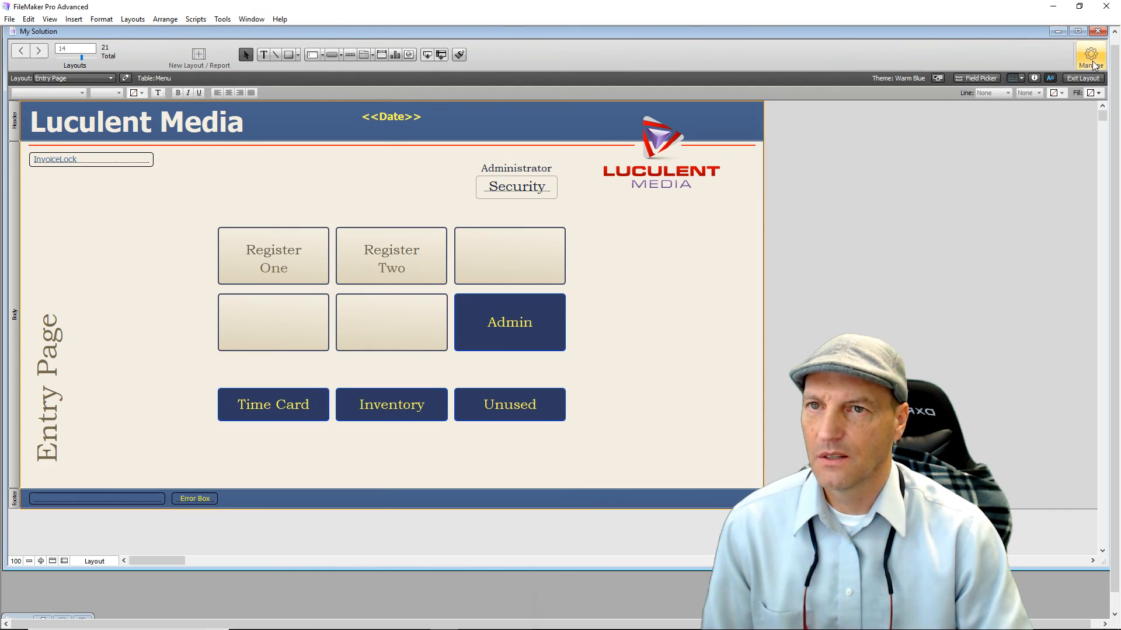
# Tick Include in layout menus for User Info in Manage Layouts and close the dialog.
pyautogui.click(1088, 59)
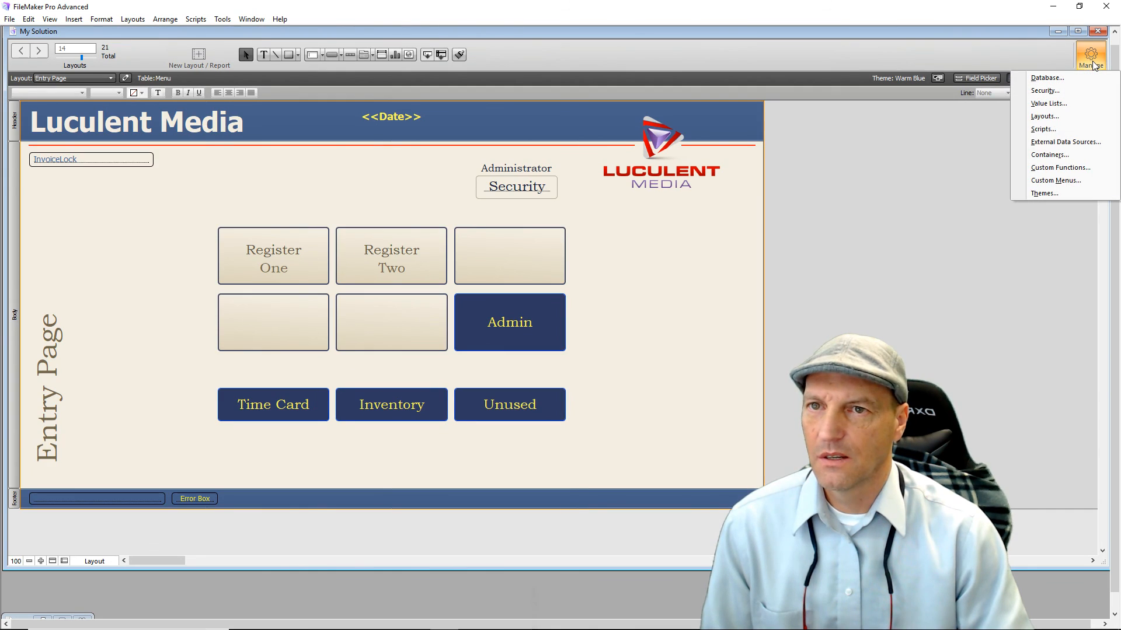
pyautogui.click(1044, 120)
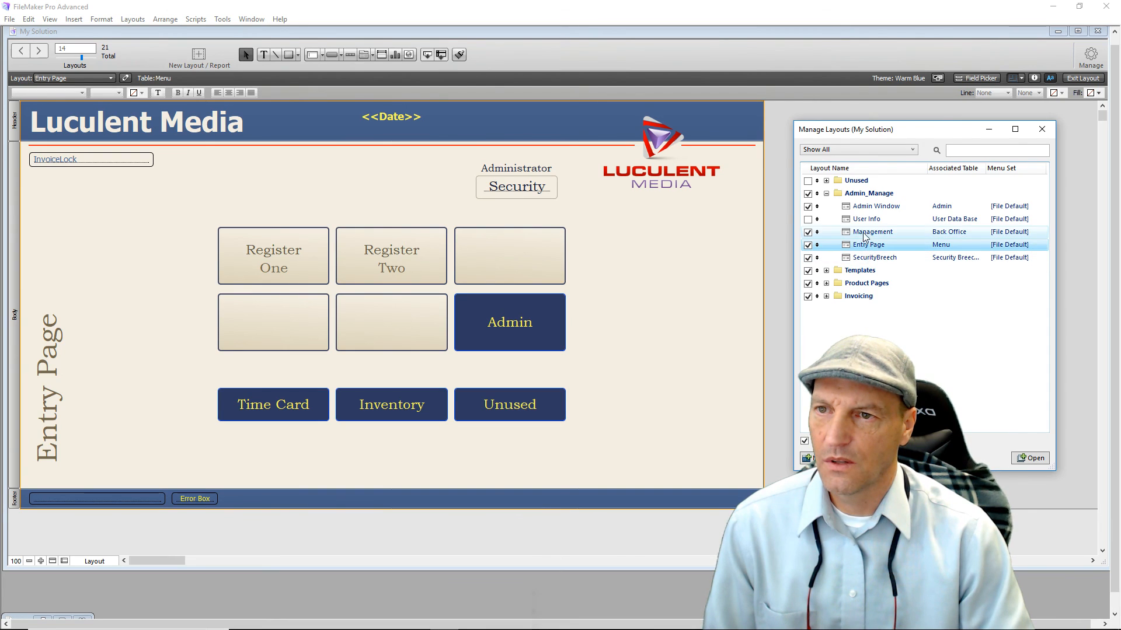
pyautogui.click(807, 219)
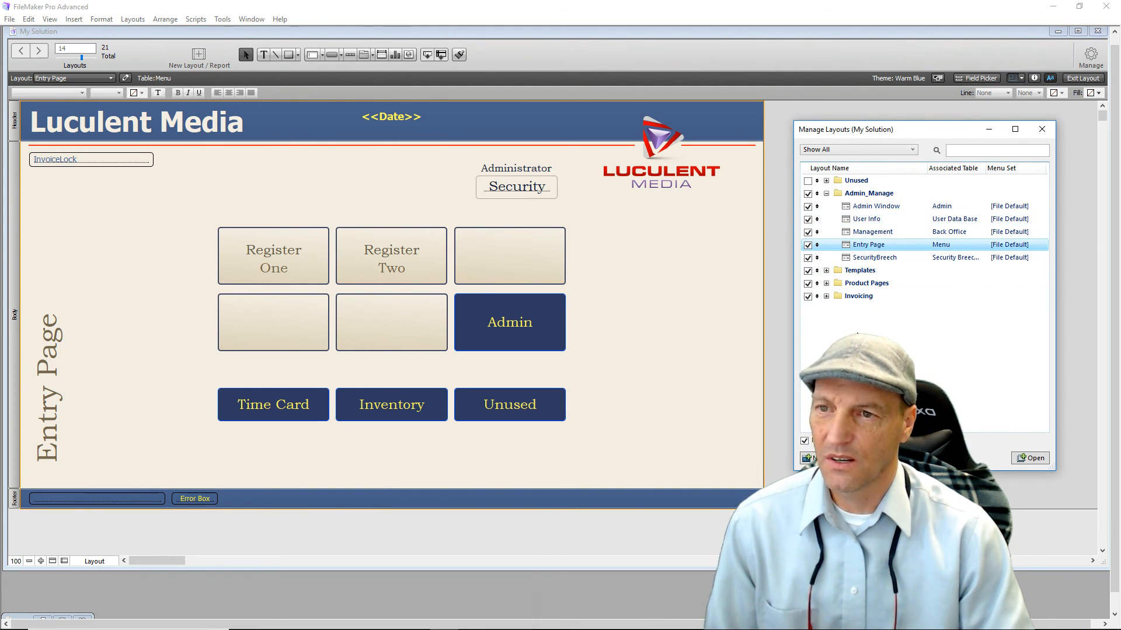
pyautogui.moveTo(932, 136); pyautogui.dragTo(395, 101)
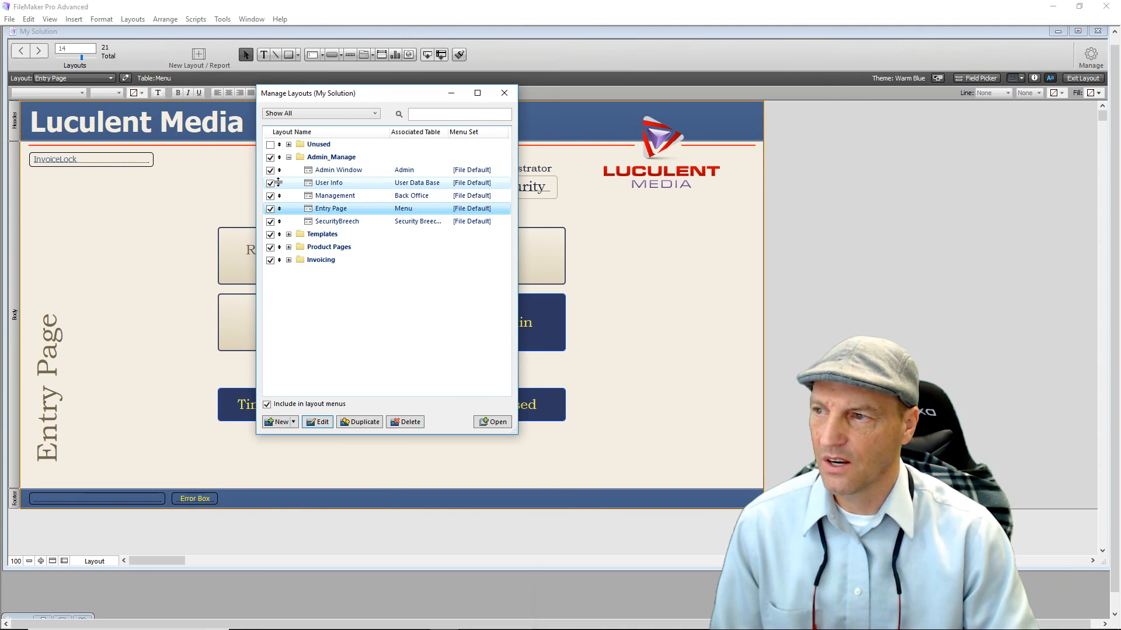
pyautogui.click(505, 93)
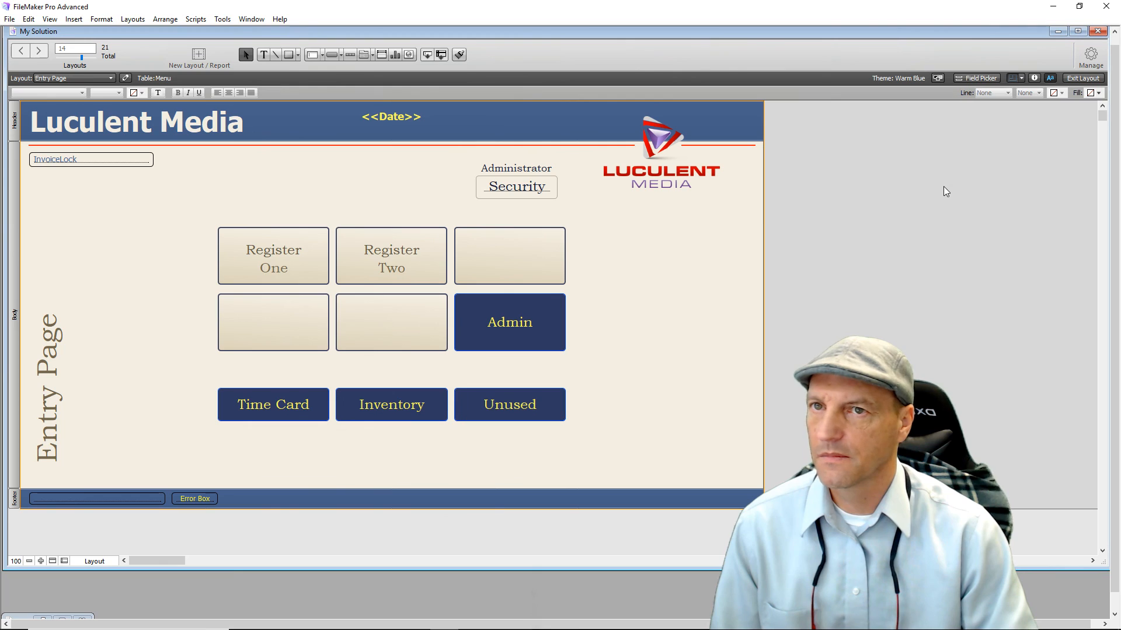
pyautogui.moveTo(911, 29)
pyautogui.mouseDown()
pyautogui.moveTo(900, 83)
pyautogui.moveTo(914, 28)
pyautogui.moveTo(874, 61)
pyautogui.moveTo(919, 36)
pyautogui.moveTo(904, 34)
pyautogui.mouseUp()
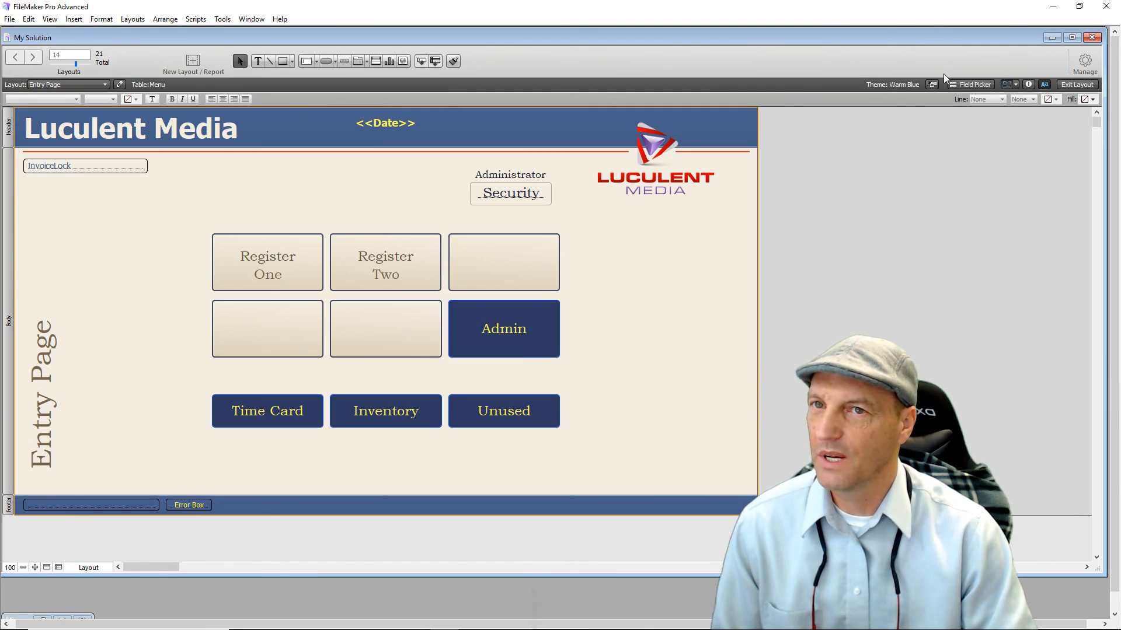
# Switch to Browse mode and go to the User Info layout.
pyautogui.click(1077, 84)
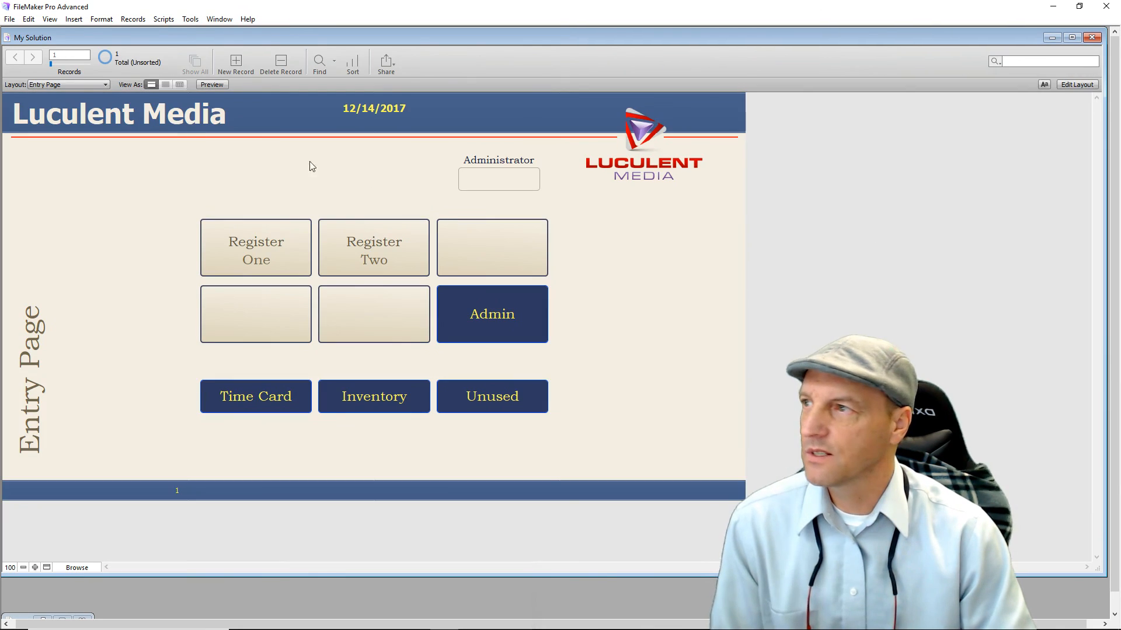
pyautogui.click(102, 86)
pyautogui.moveTo(108, 100)
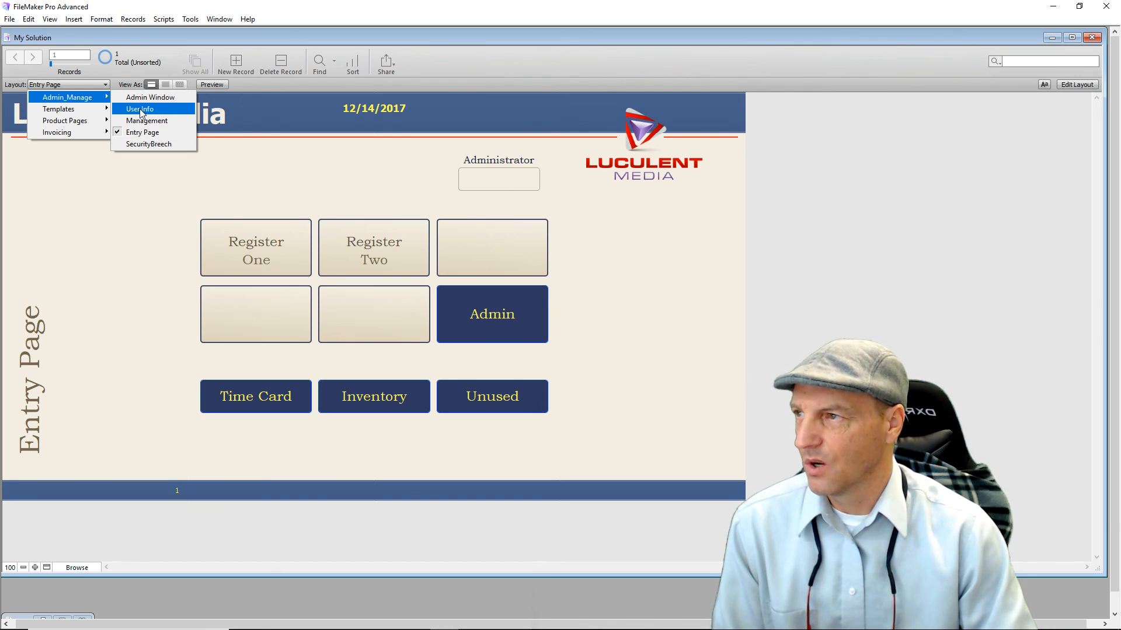
pyautogui.click(141, 109)
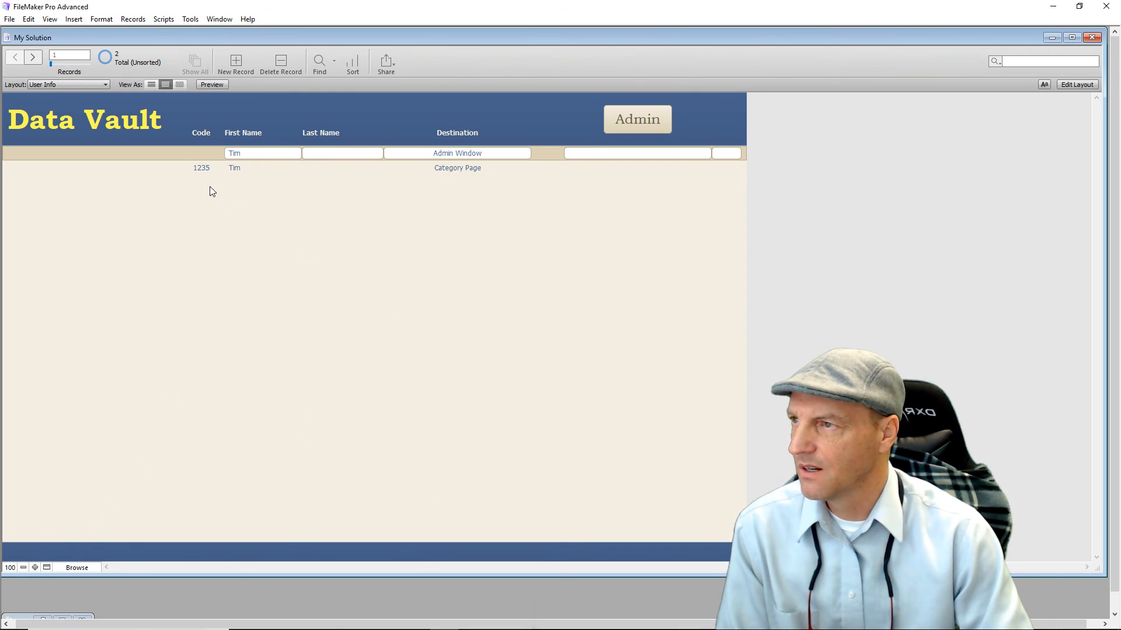
# Add a third user record with a first name and Destination set to Admin Window.
pyautogui.click(204, 168)
pyautogui.click(201, 205)
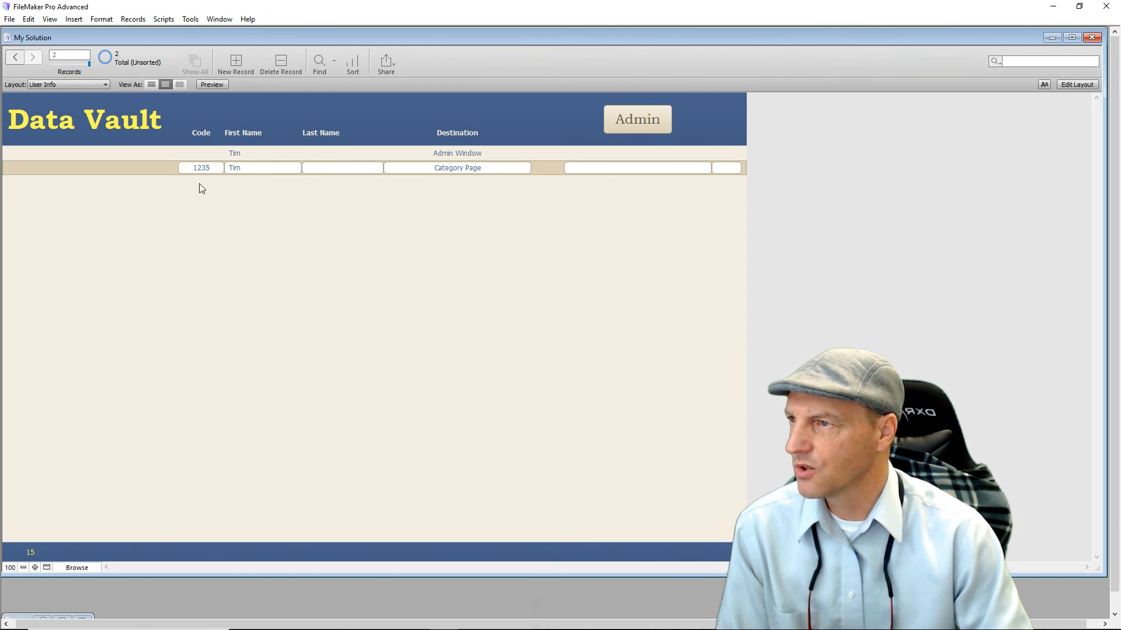
pyautogui.click(201, 155)
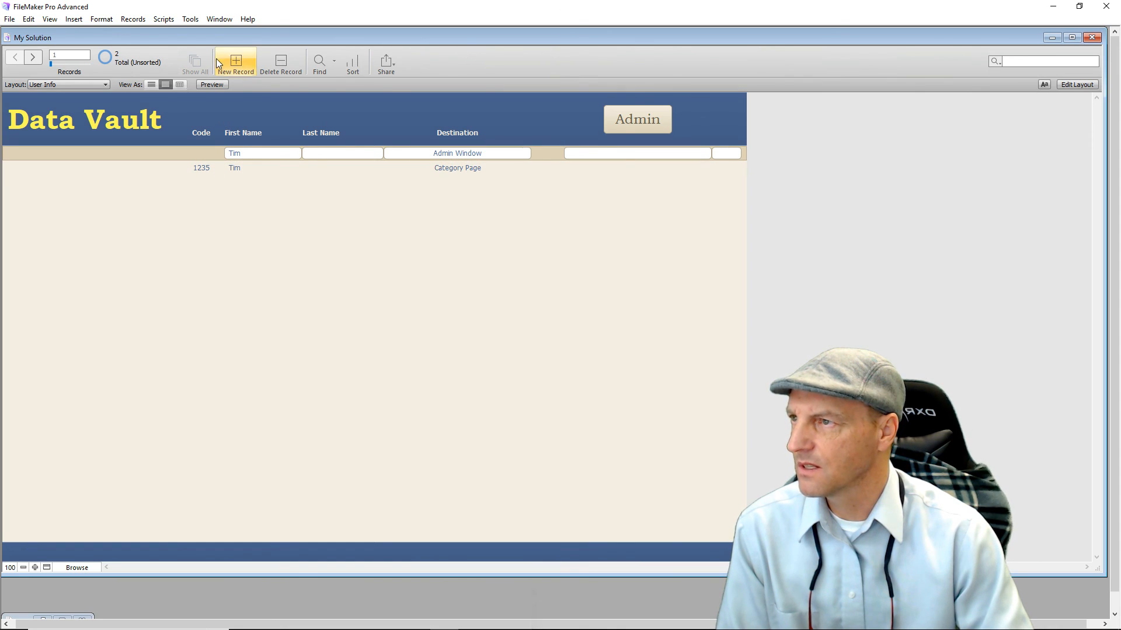
pyautogui.click(236, 60)
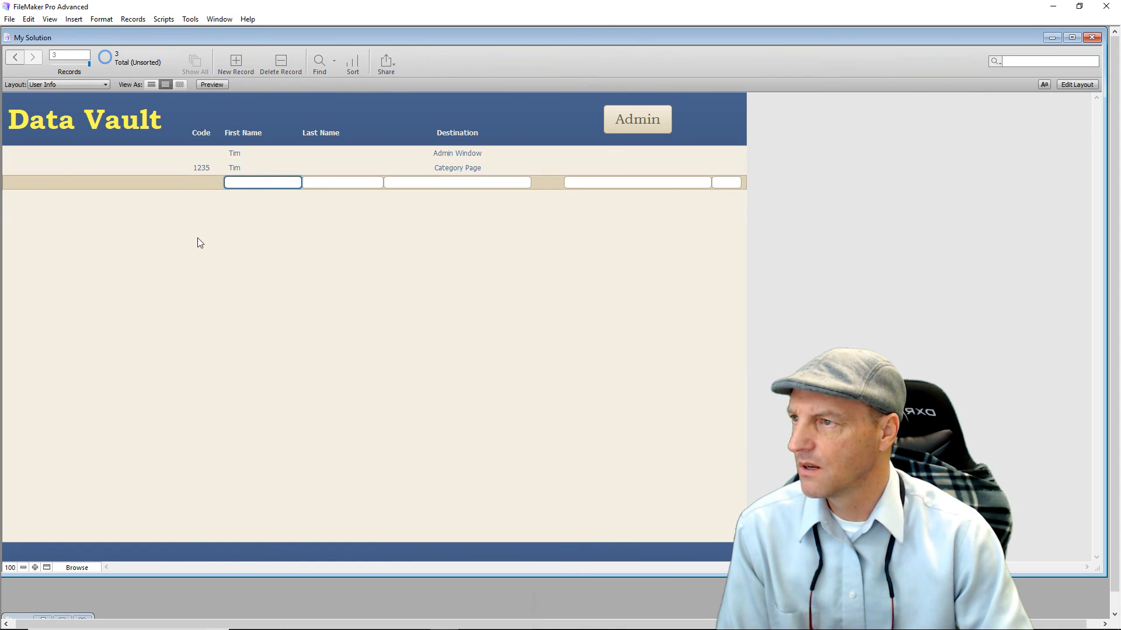
pyautogui.write('Ti')
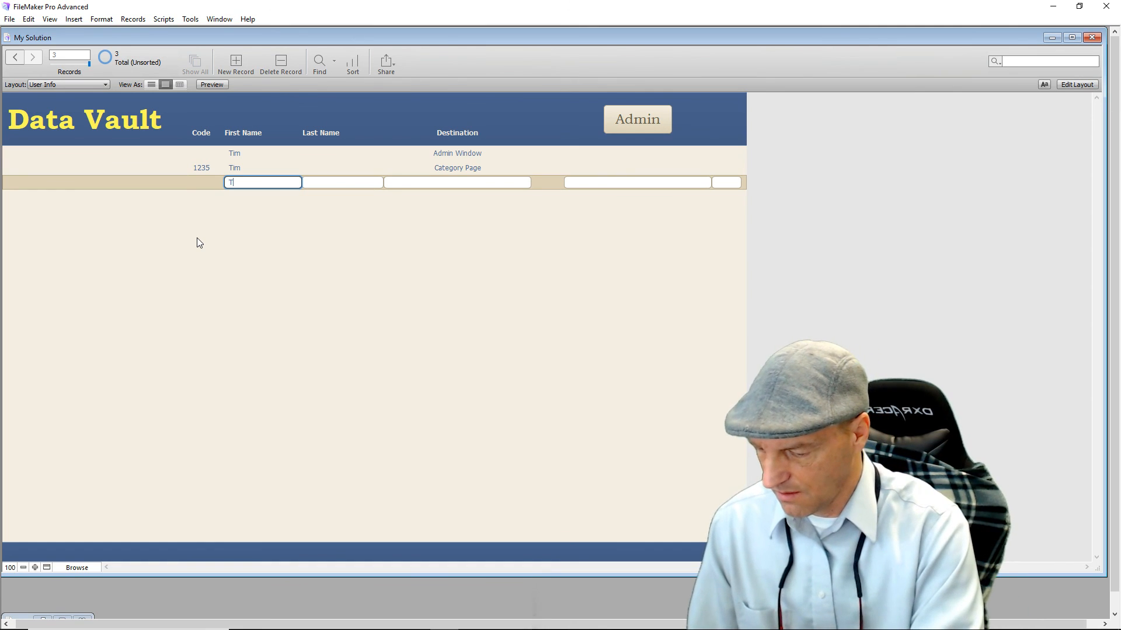
pyautogui.write('m')
pyautogui.click(219, 238)
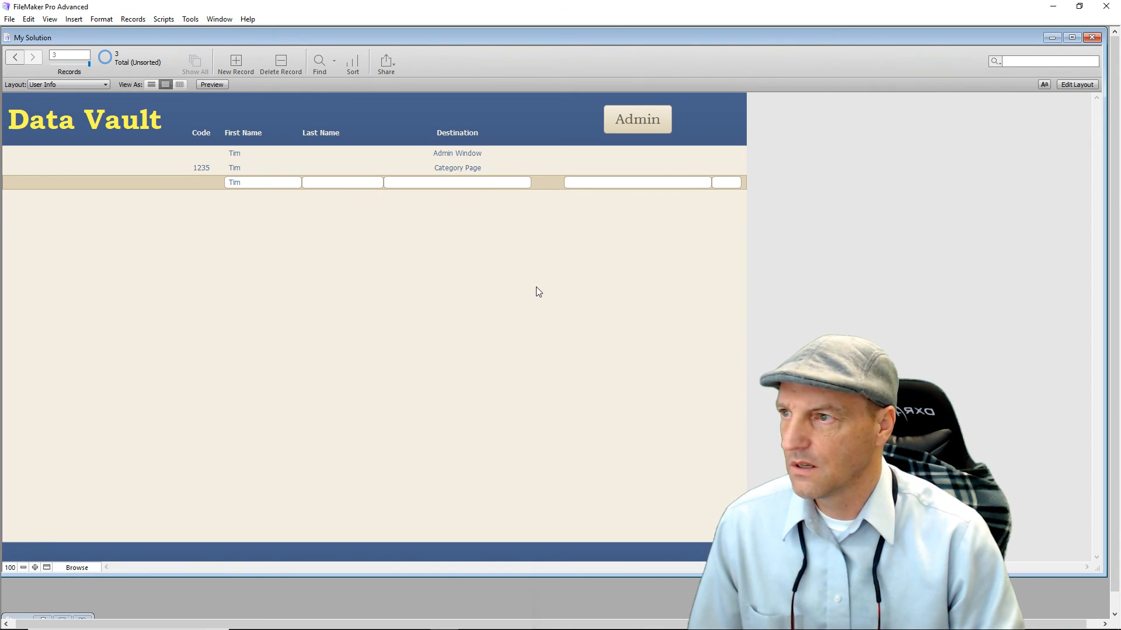
pyautogui.click(437, 183)
pyautogui.write('Ad')
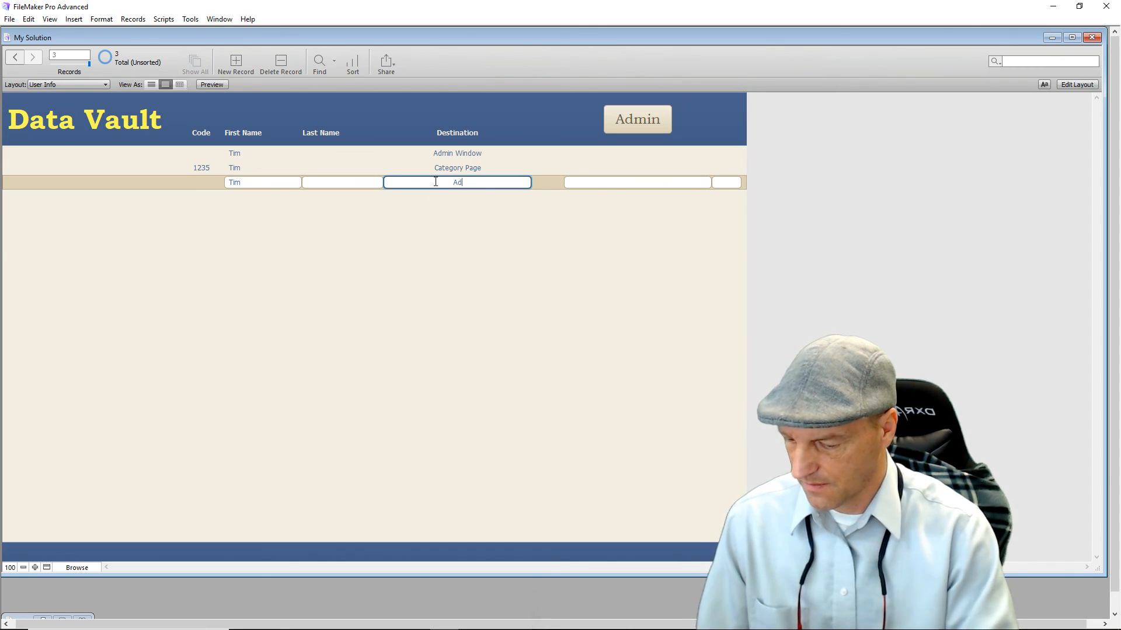
pyautogui.write('min Window')
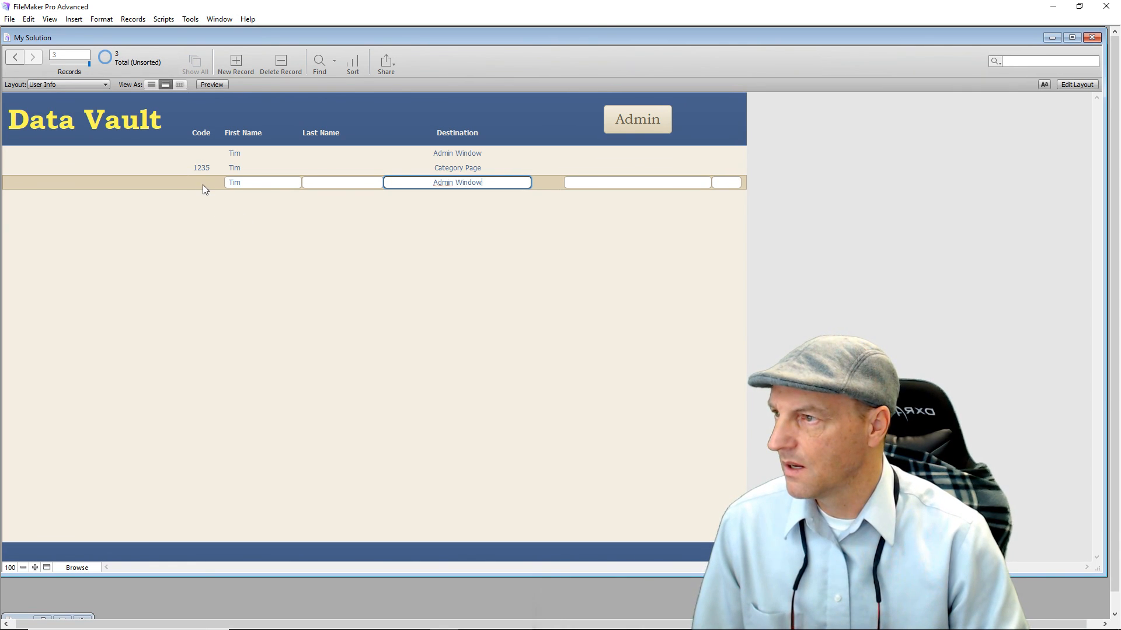
# Step through the user records, including the one with code 1235, to check them.
pyautogui.click(200, 169)
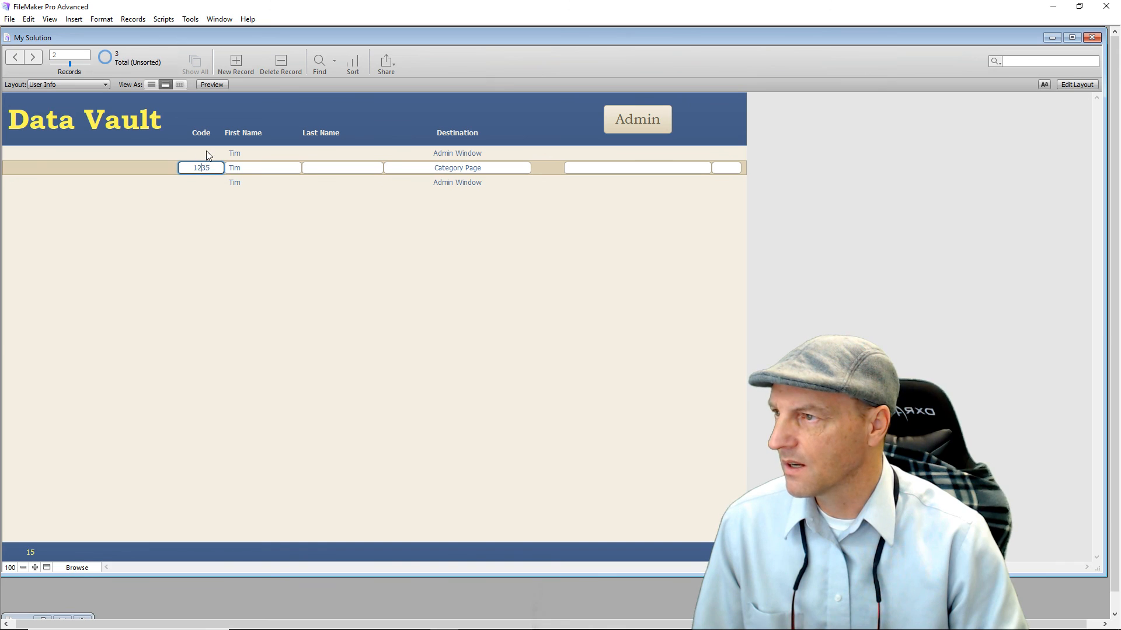
pyautogui.click(206, 153)
pyautogui.click(211, 178)
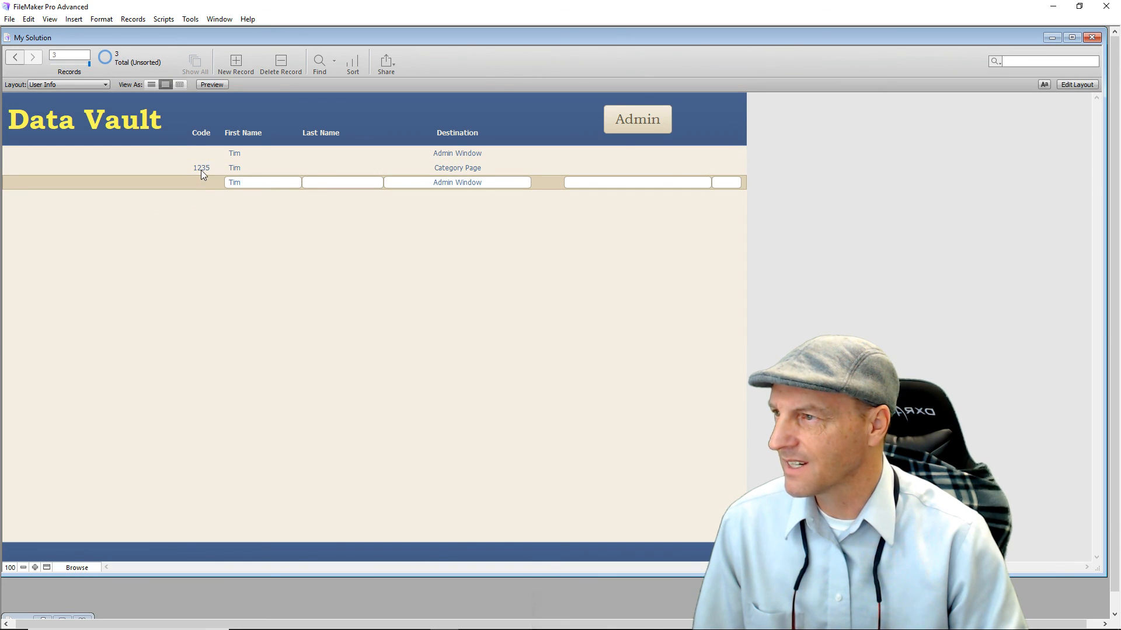
pyautogui.click(201, 169)
pyautogui.click(207, 152)
pyautogui.click(198, 181)
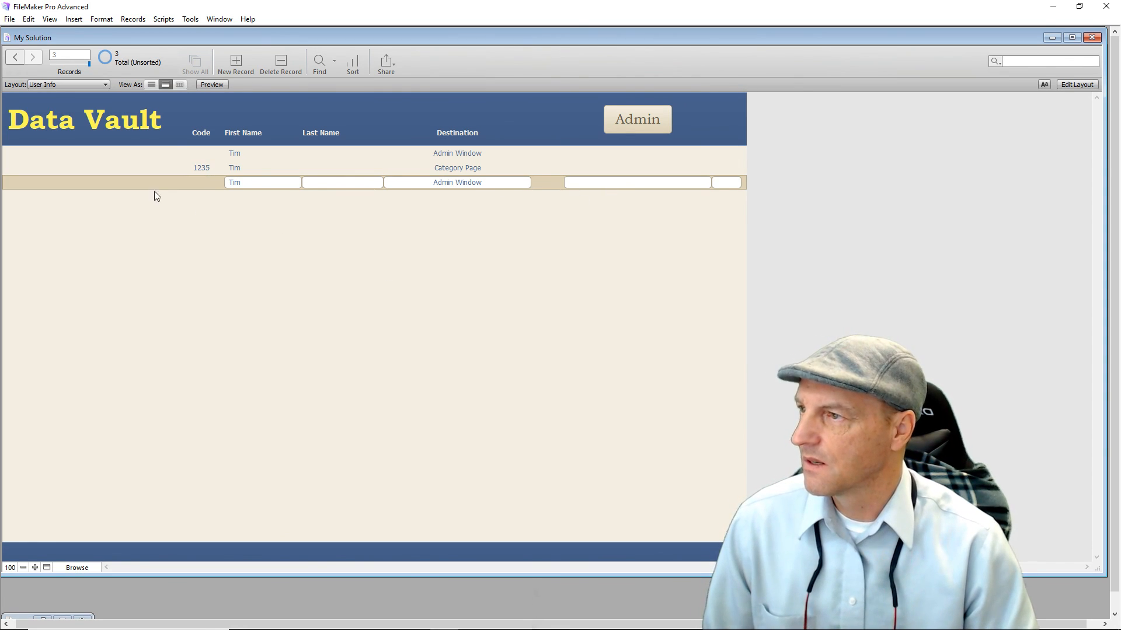
# Toggle Layout mode and back, then run the Admin button from the user list.
pyautogui.click(1064, 87)
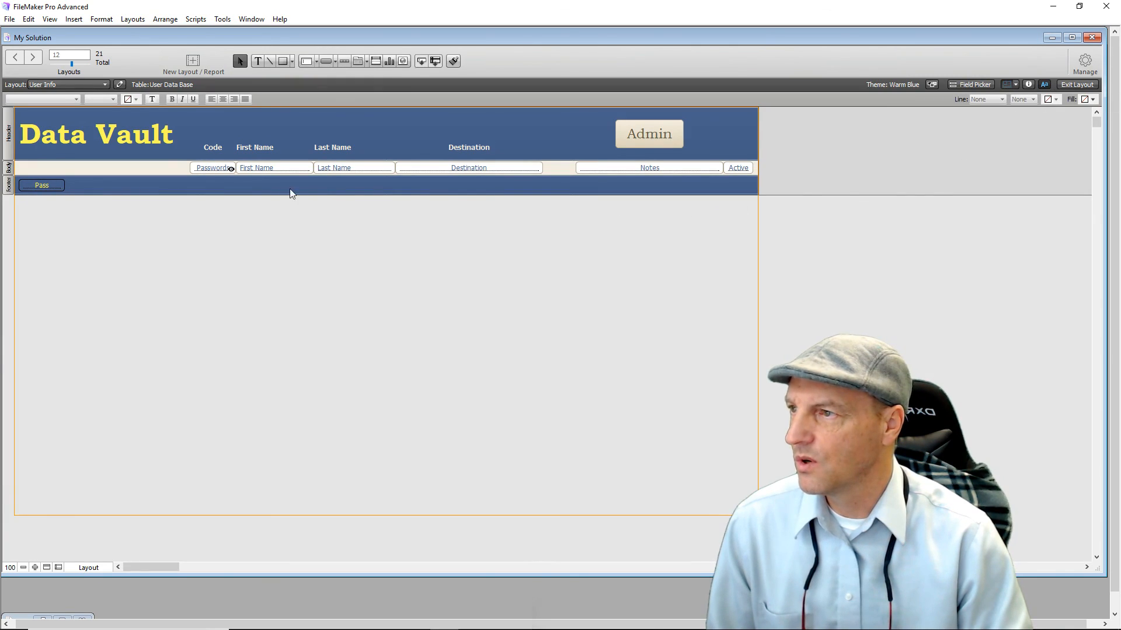
pyautogui.click(1079, 84)
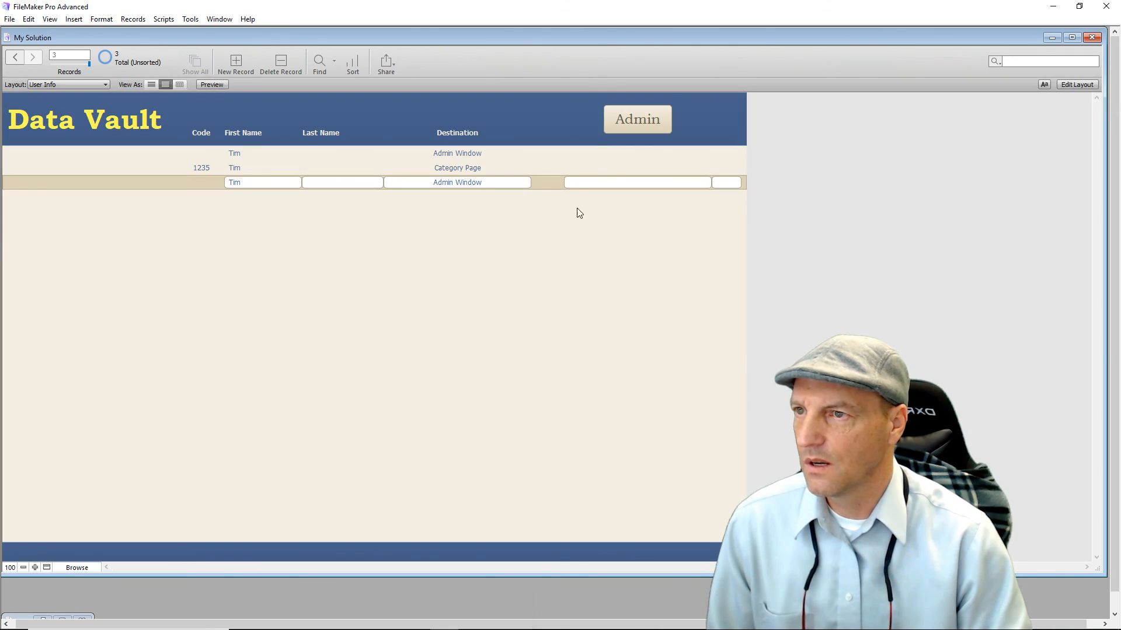
pyautogui.click(617, 119)
pyautogui.click(371, 225)
# Pass the warning, enter the administrator code to reach Administration, and show the Data Vault user list.
pyautogui.write('tim')
pyautogui.click(378, 293)
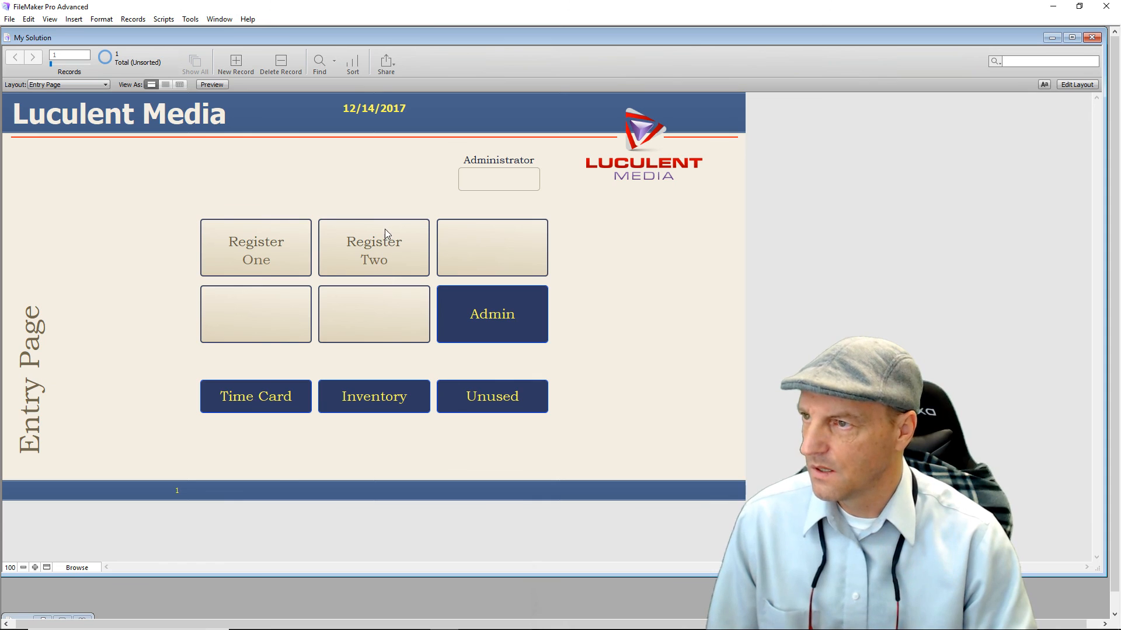
pyautogui.click(494, 188)
pyautogui.write('1234')
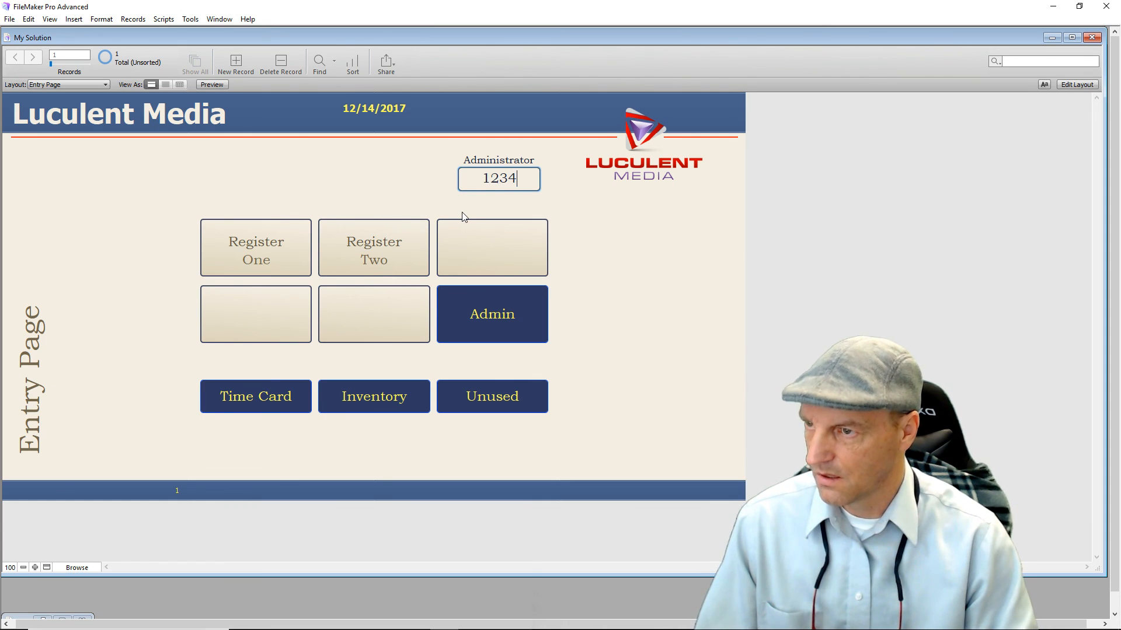
pyautogui.click(492, 314)
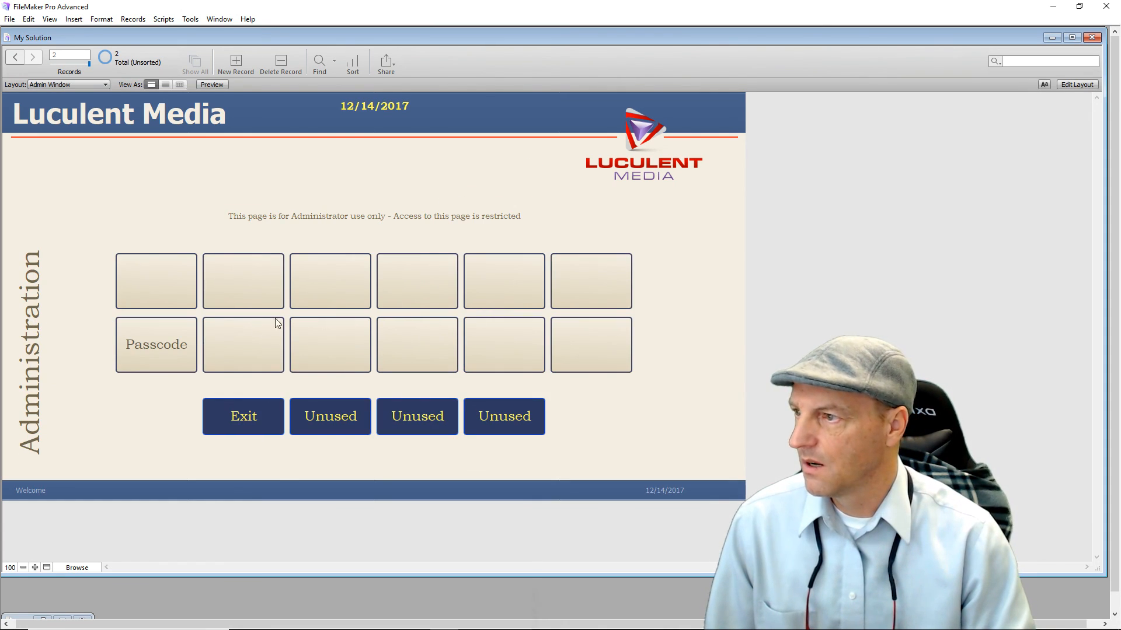
pyautogui.click(163, 349)
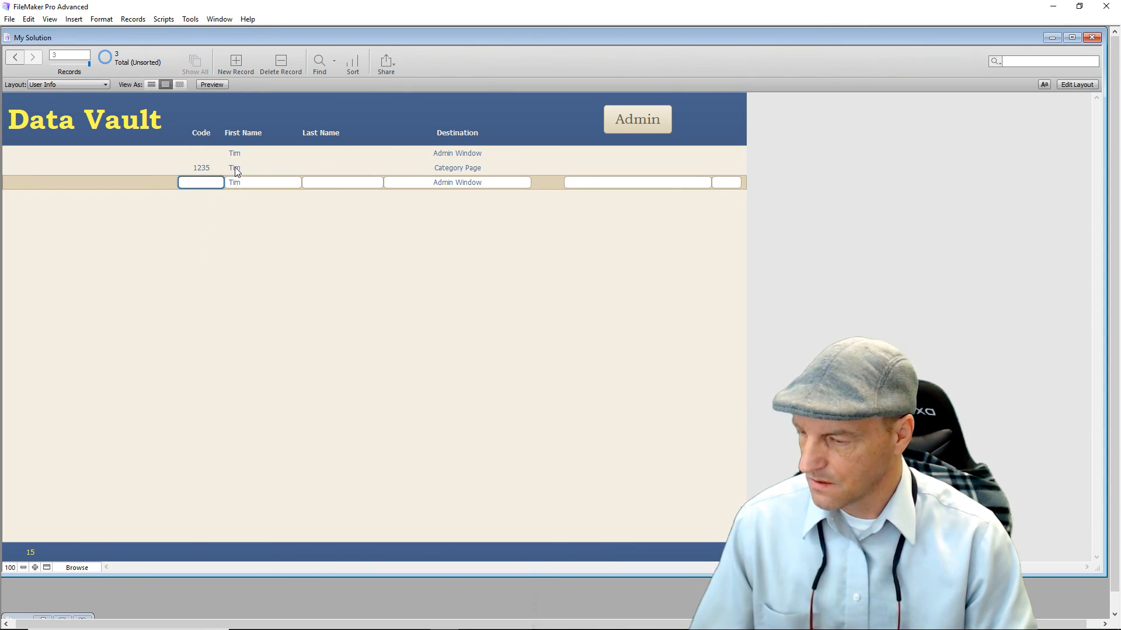
# Commit a new access code for the third user record, then switch User Info to Layout mode.
pyautogui.write('1236')
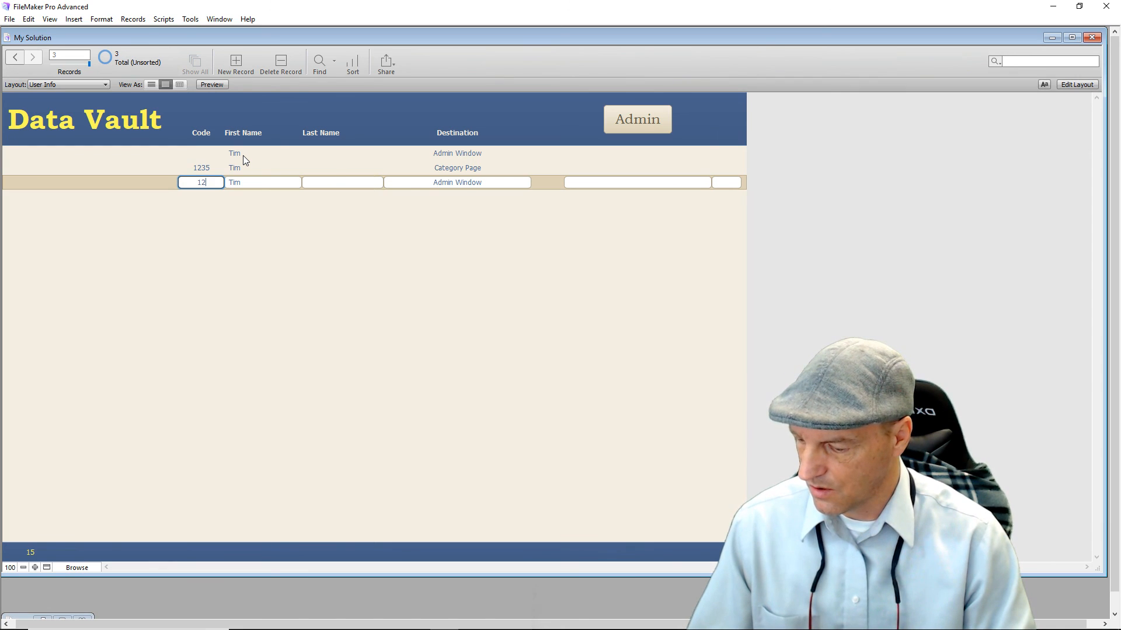
pyautogui.click(252, 242)
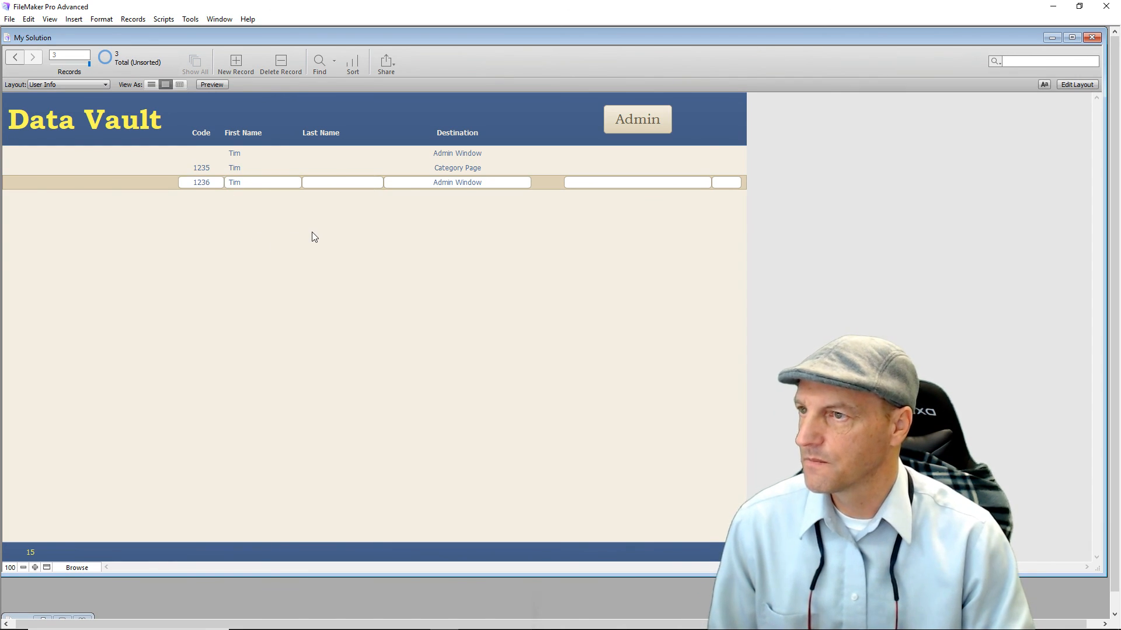
pyautogui.click(206, 154)
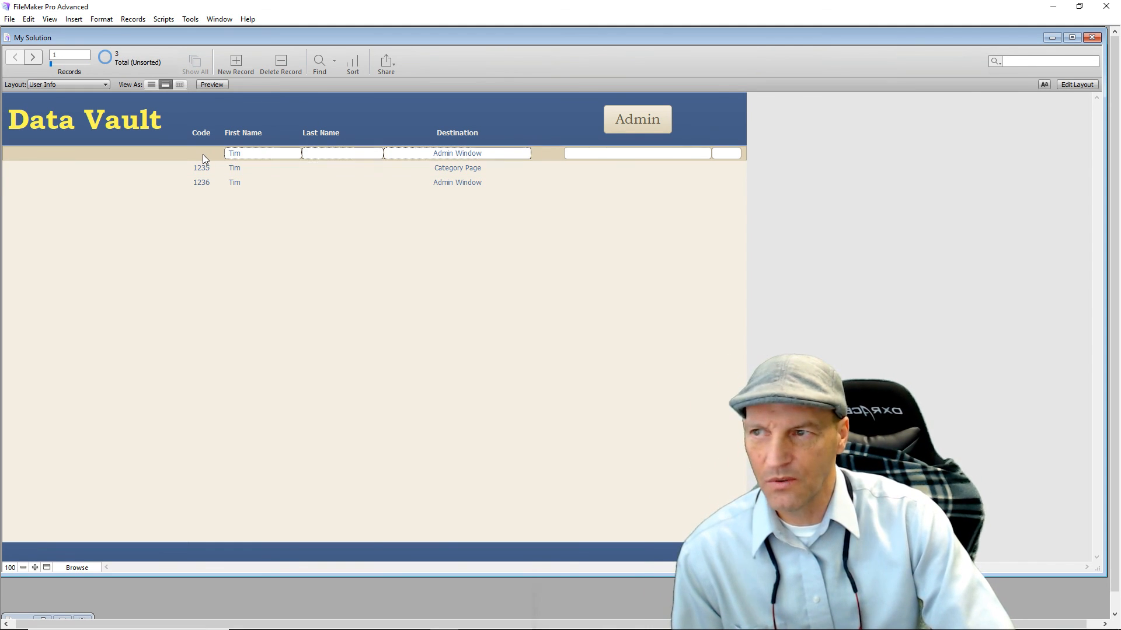
pyautogui.rightClick(202, 155)
pyautogui.click(194, 183)
pyautogui.rightClick(195, 186)
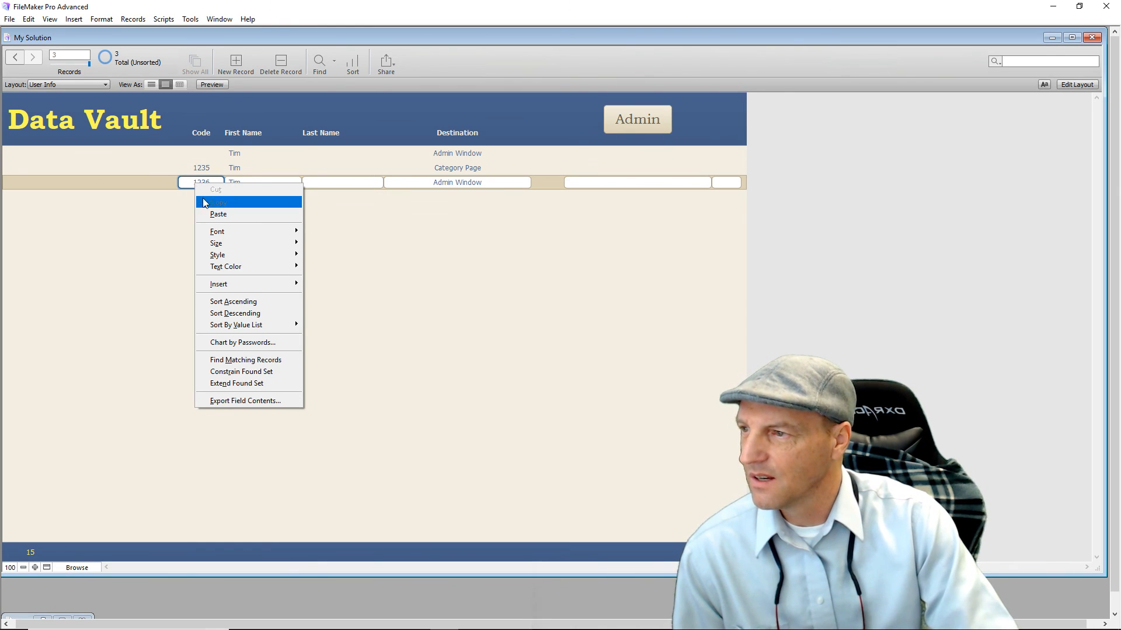
pyautogui.click(176, 288)
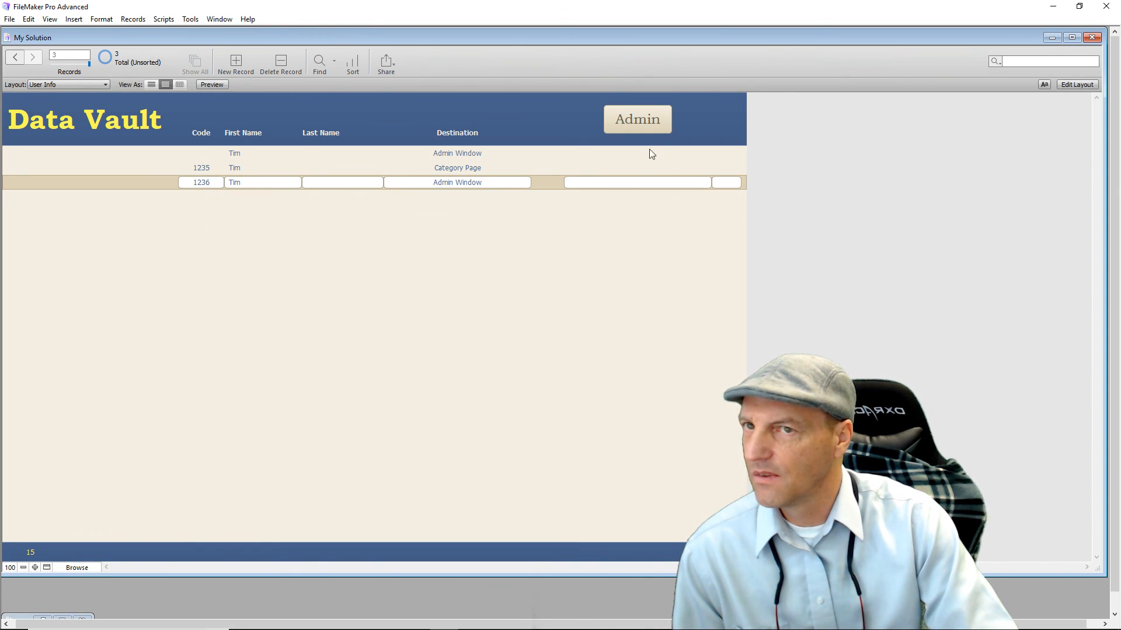
pyautogui.click(1077, 85)
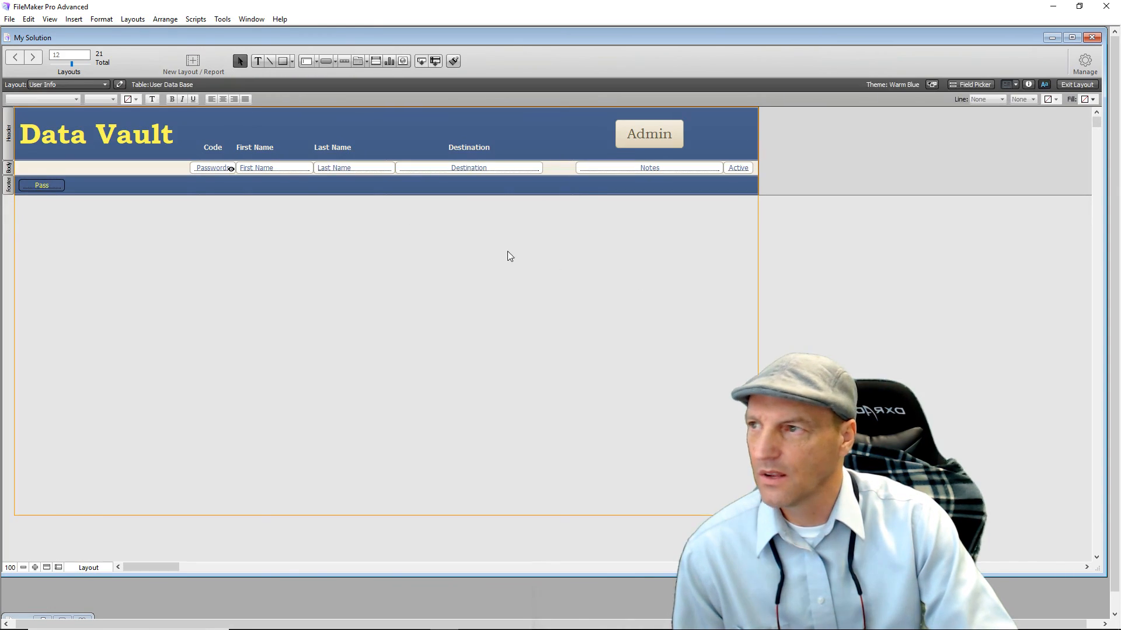
# Delete the IsEmpty ( User Data Base::Pass ) 'Hide object when' formula from the Passwords field.
pyautogui.click(222, 169)
pyautogui.rightClick(222, 169)
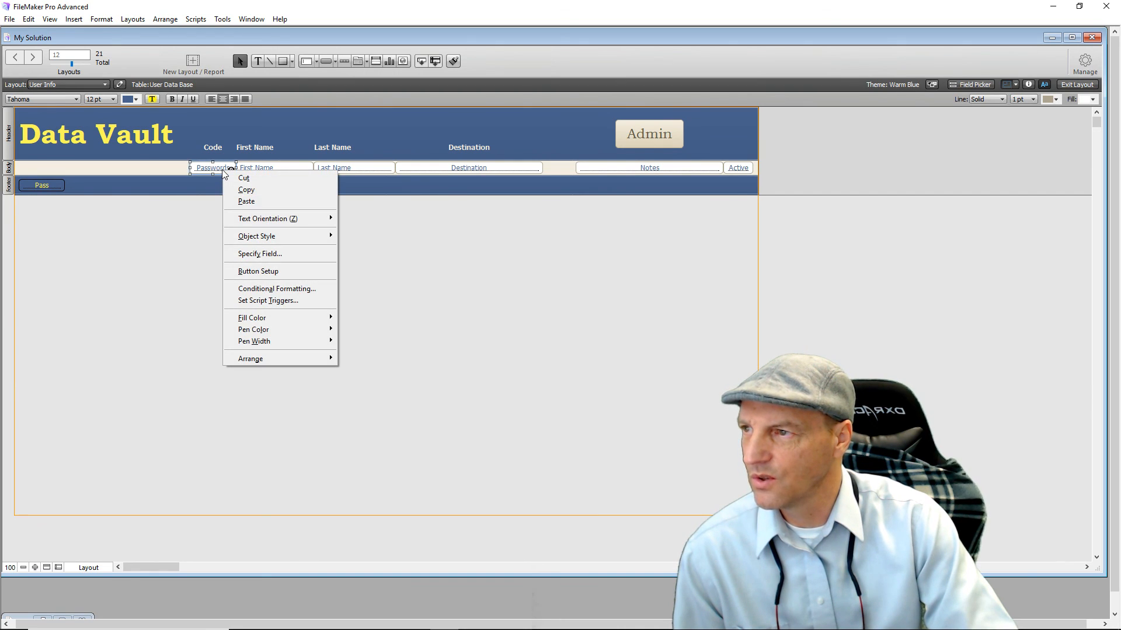
pyautogui.press('Escape')
pyautogui.rightClick(224, 173)
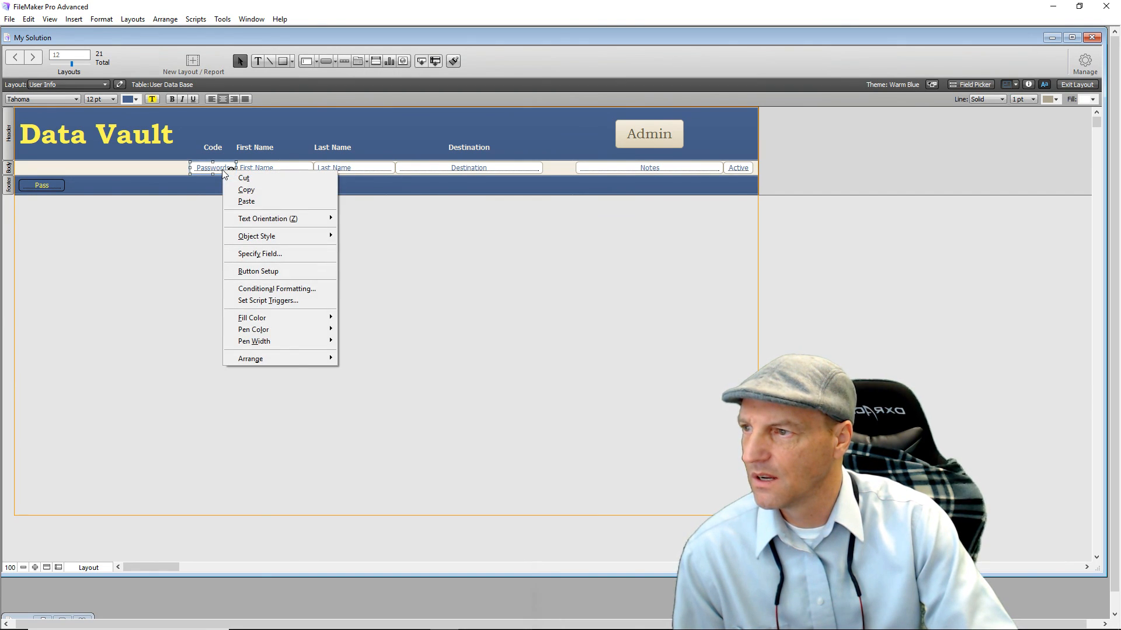
pyautogui.click(194, 318)
pyautogui.click(222, 168)
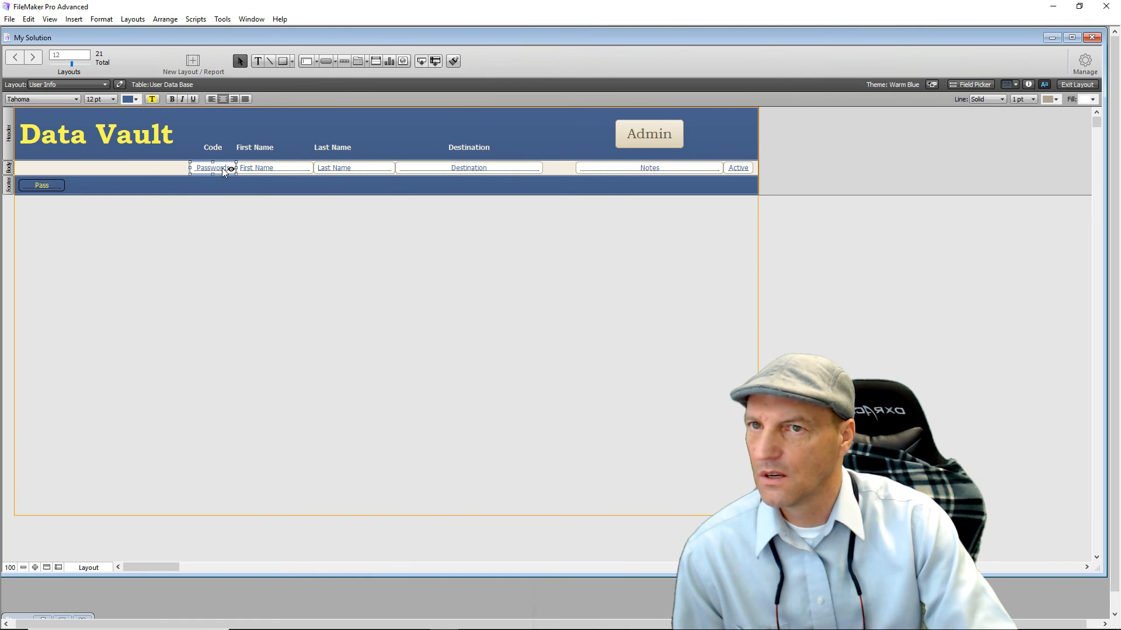
pyautogui.click(1029, 85)
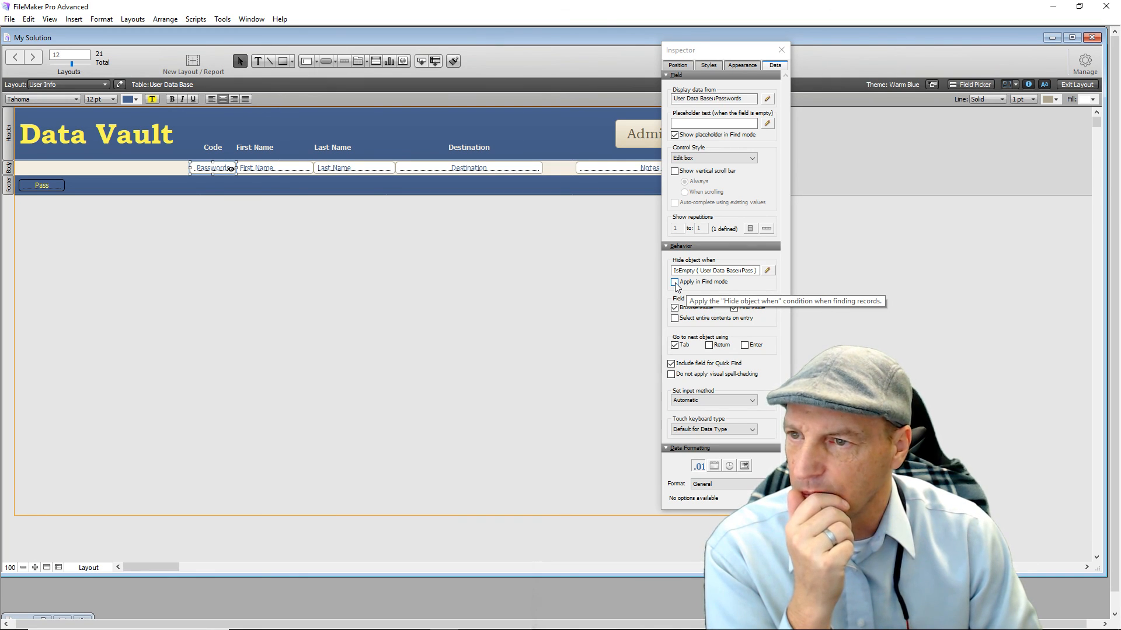
pyautogui.click(767, 272)
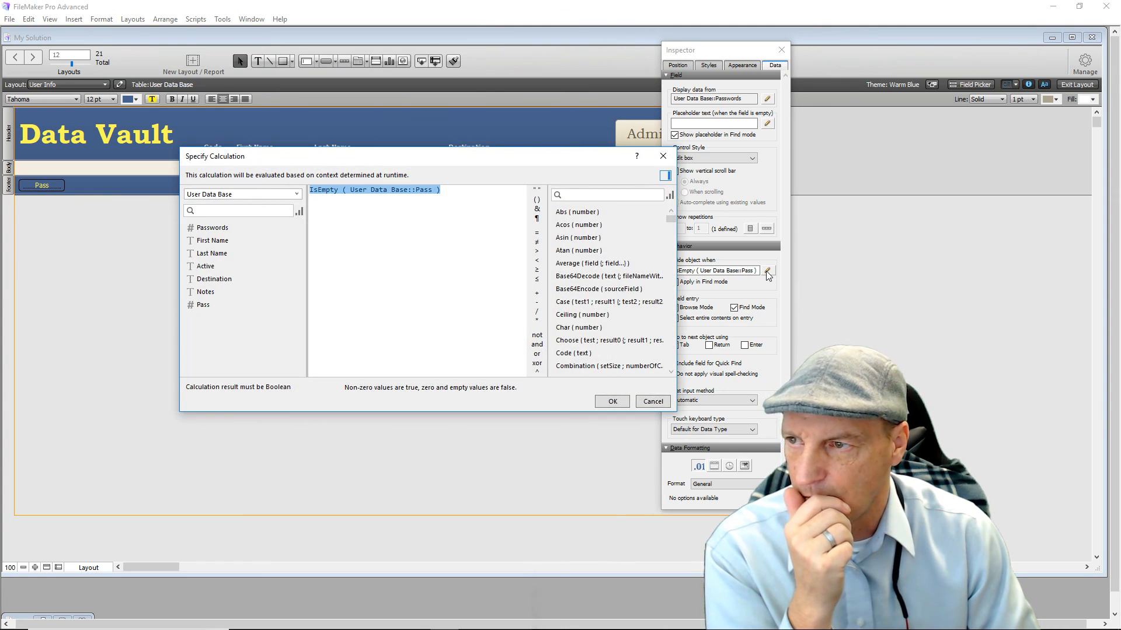
pyautogui.press('Delete')
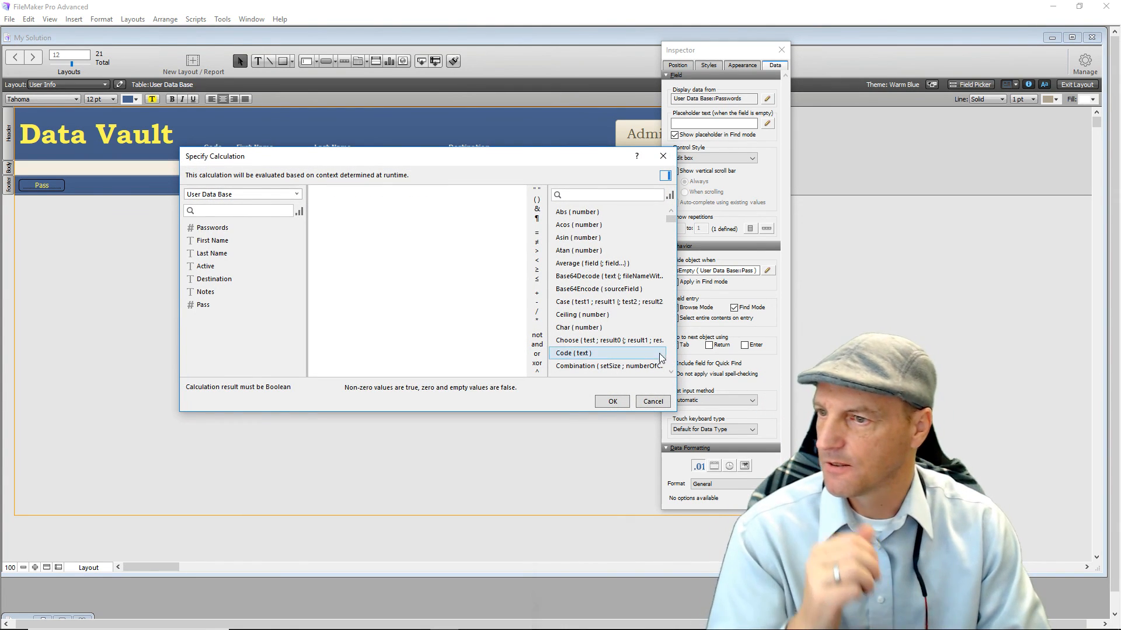
pyautogui.click(611, 402)
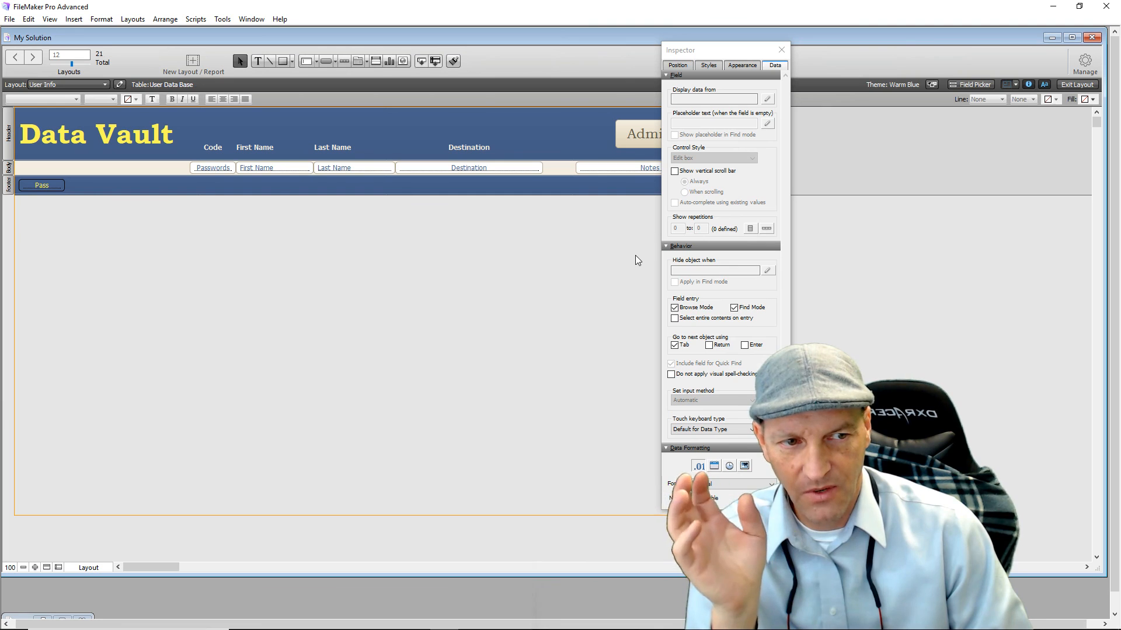
# Close the Inspector, return to Browse mode, and go to the Administration page.
pyautogui.click(782, 51)
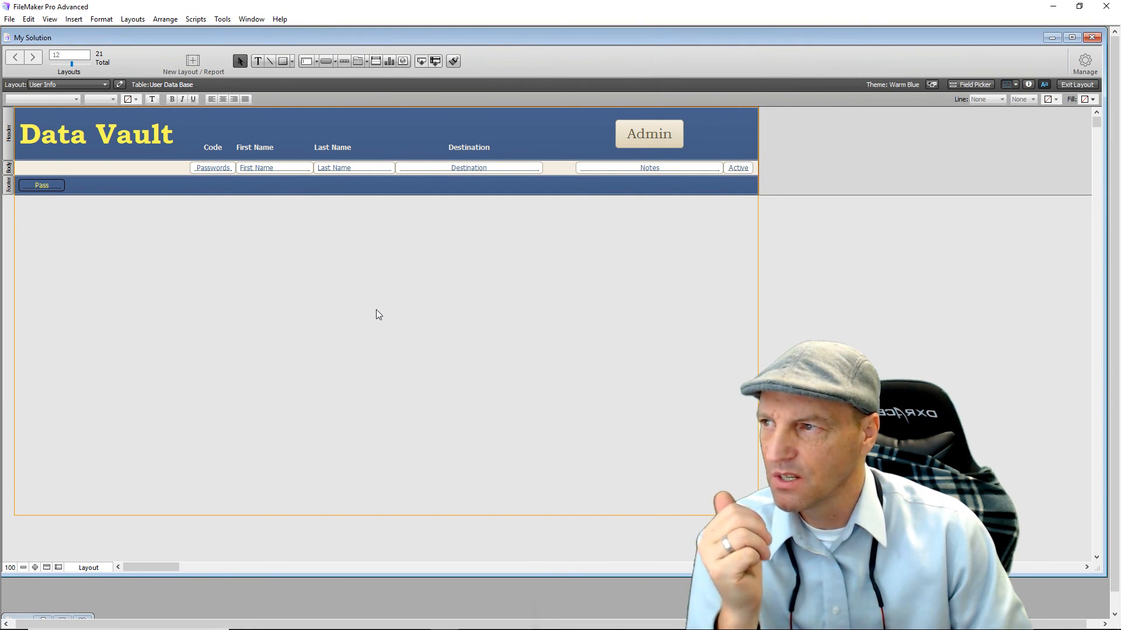
pyautogui.click(1062, 85)
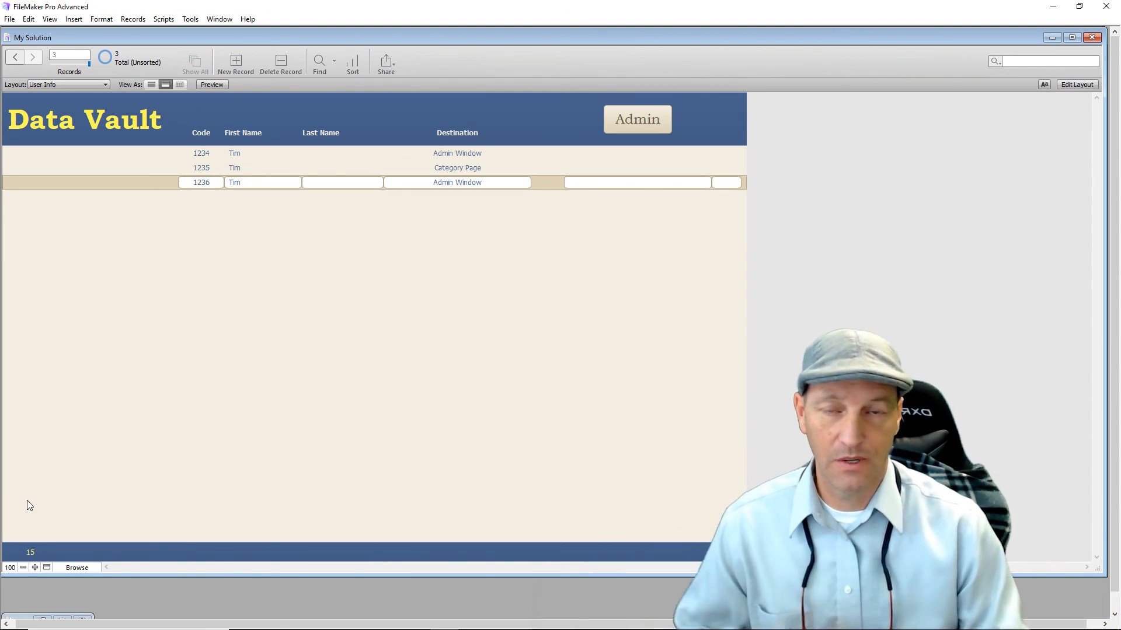
pyautogui.click(634, 124)
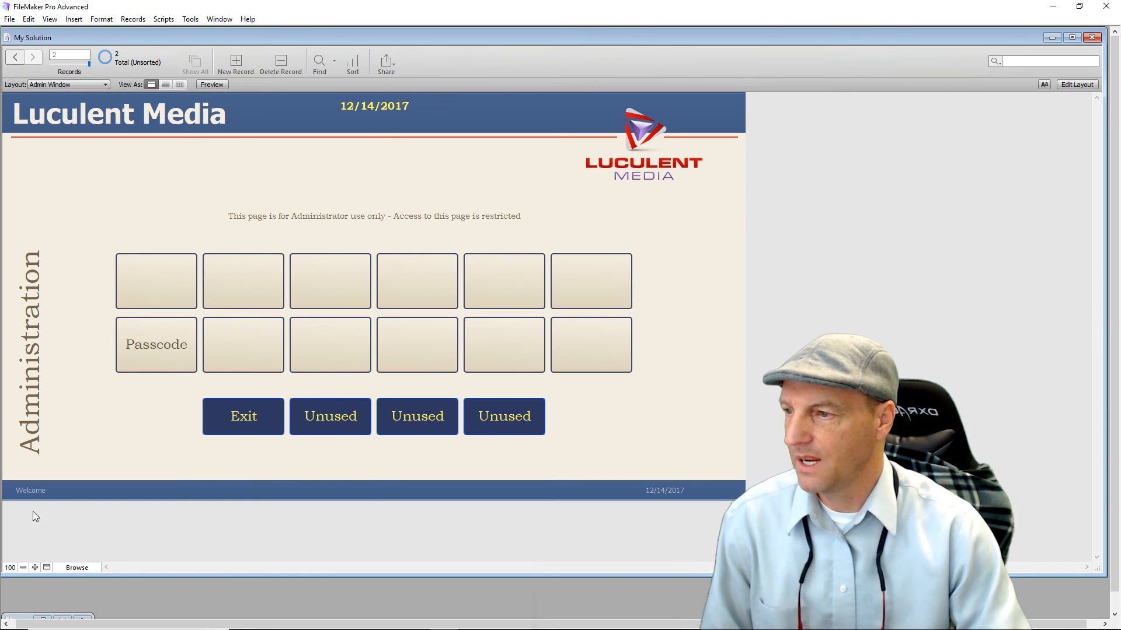
# Exit to the Entry Page and try the Admin button with the Administrator code left blank.
pyautogui.click(253, 423)
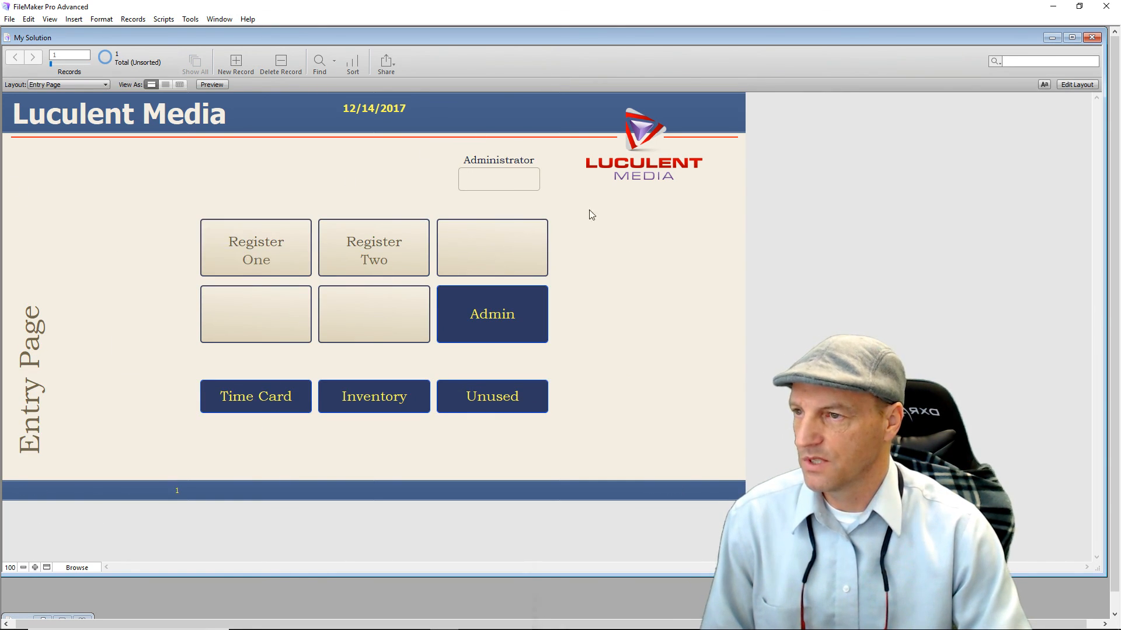
pyautogui.click(517, 326)
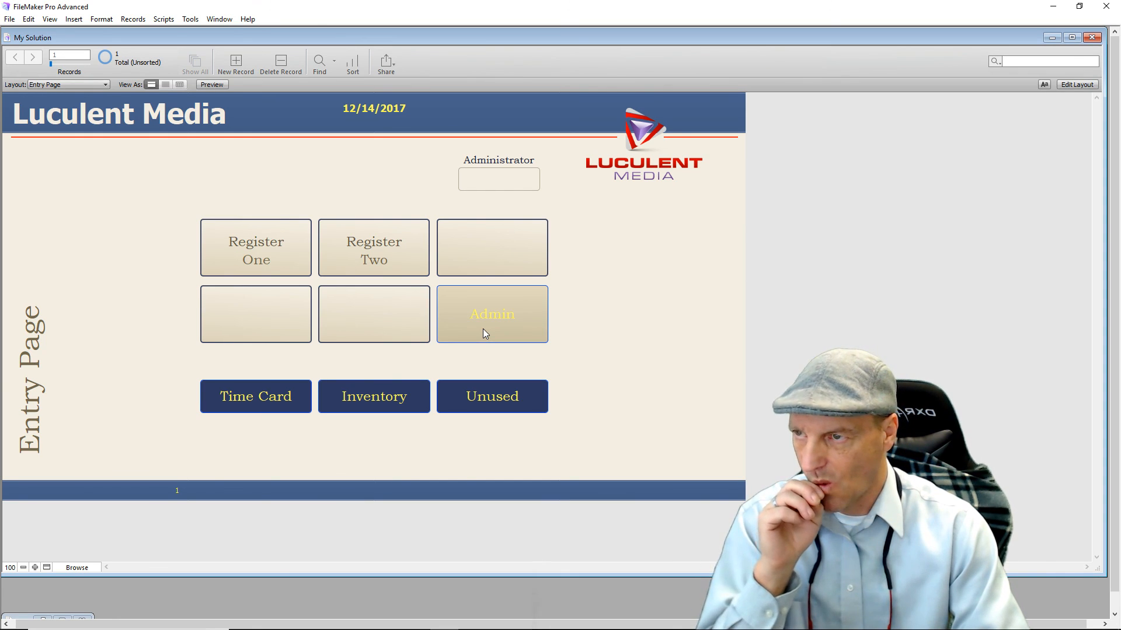
pyautogui.click(503, 181)
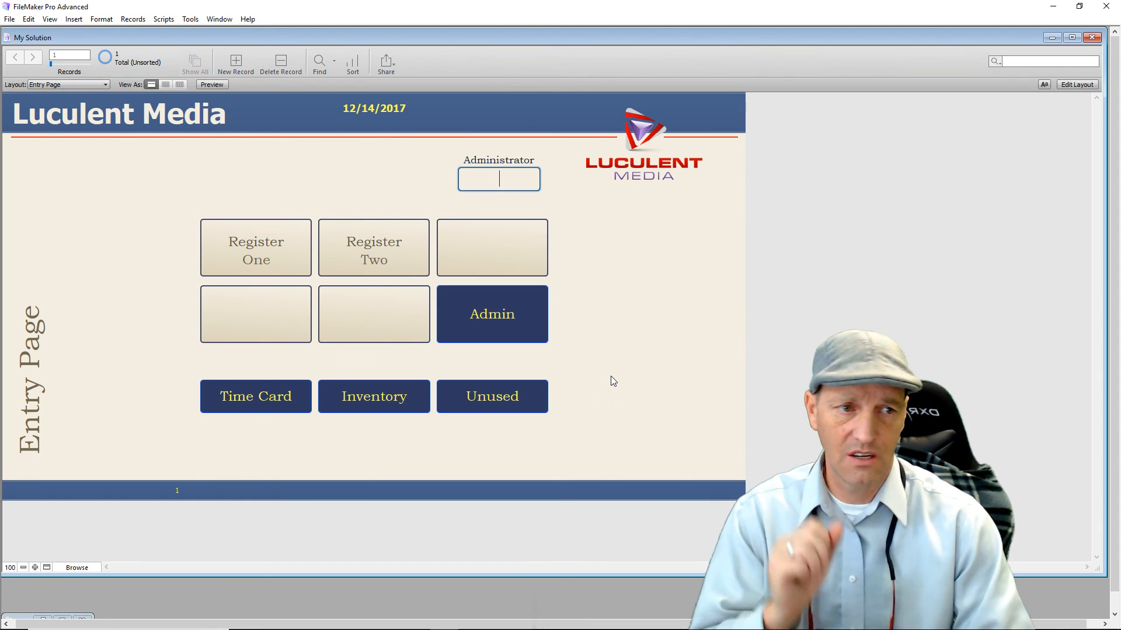
pyautogui.moveTo(580, 627)
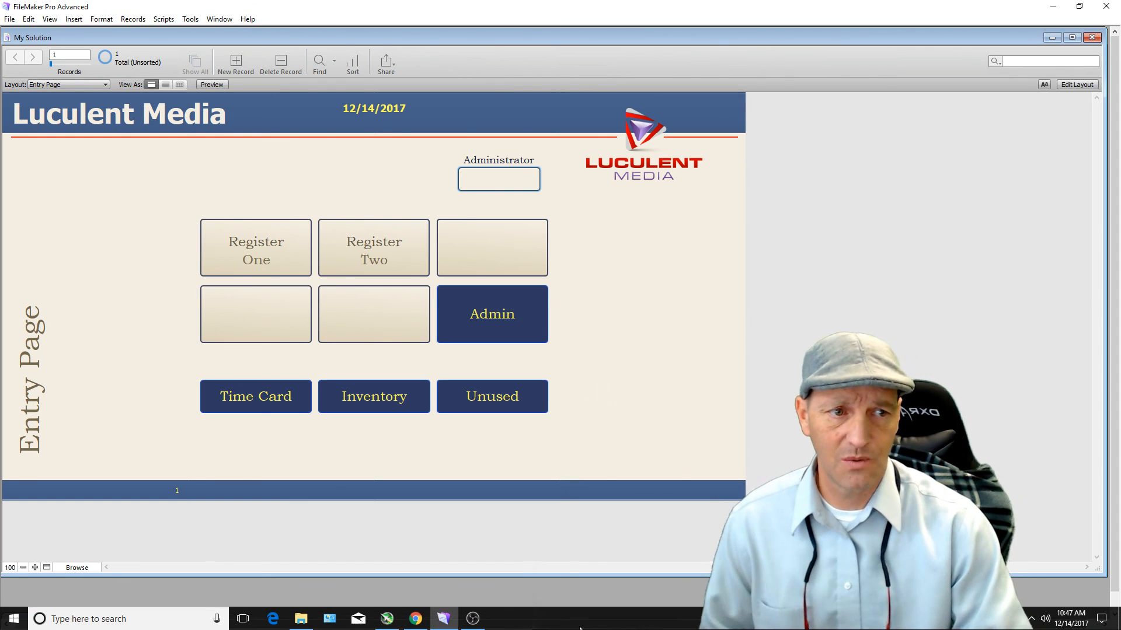
pyautogui.click(482, 324)
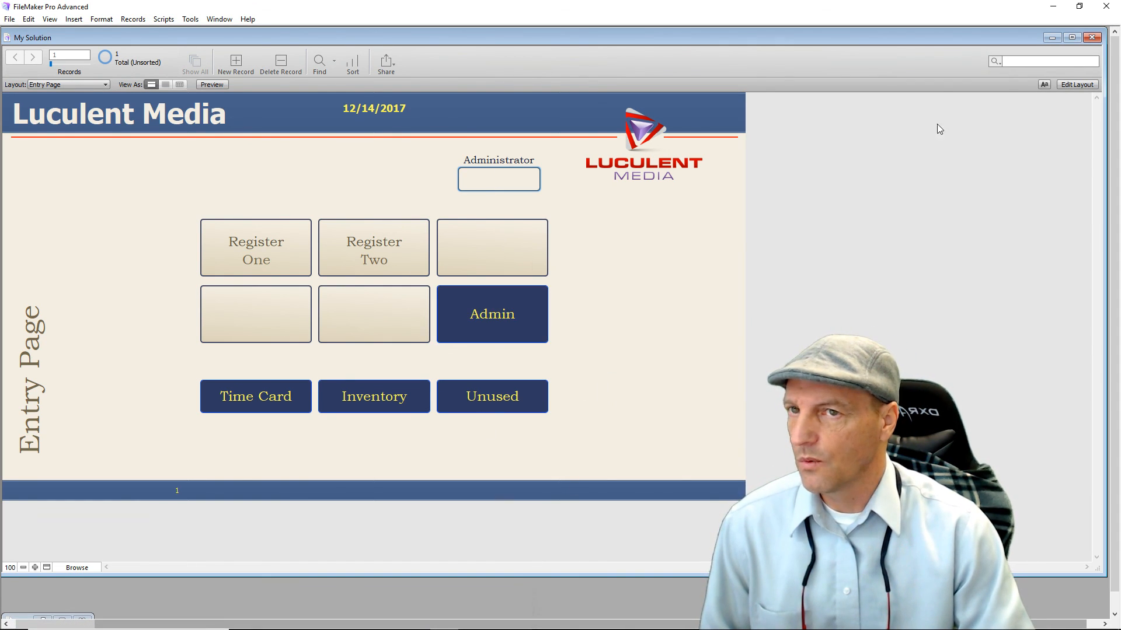
# Open the Admin button's Admin Access script and change its If condition to IsEmpty ( Menu::SecurityBox ).
pyautogui.click(1072, 87)
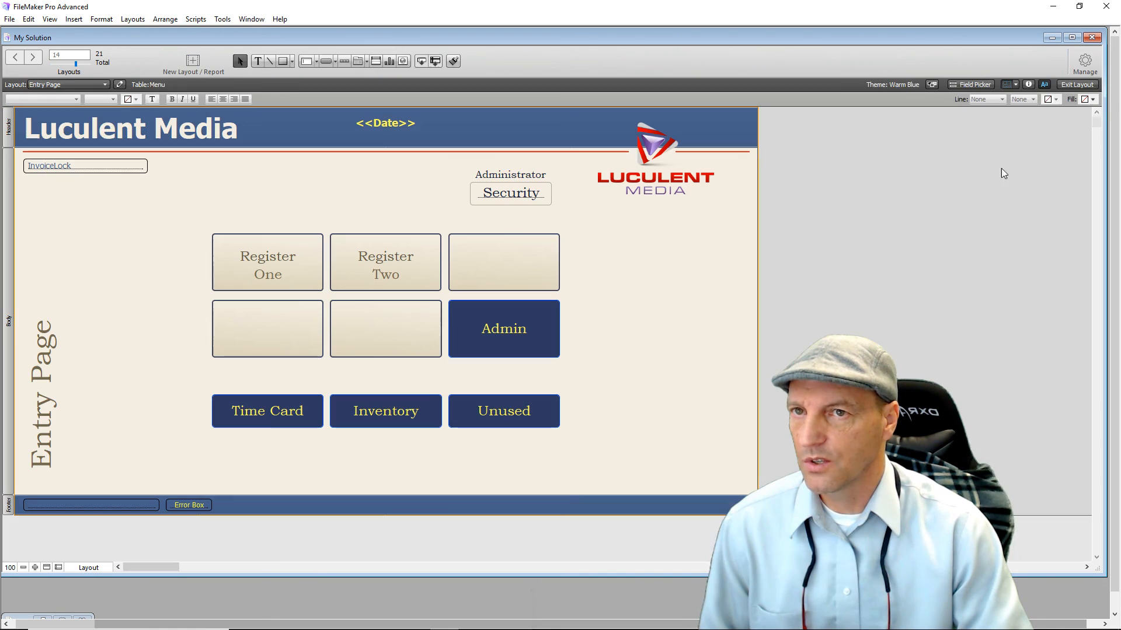
pyautogui.click(527, 331)
pyautogui.doubleClick(527, 332)
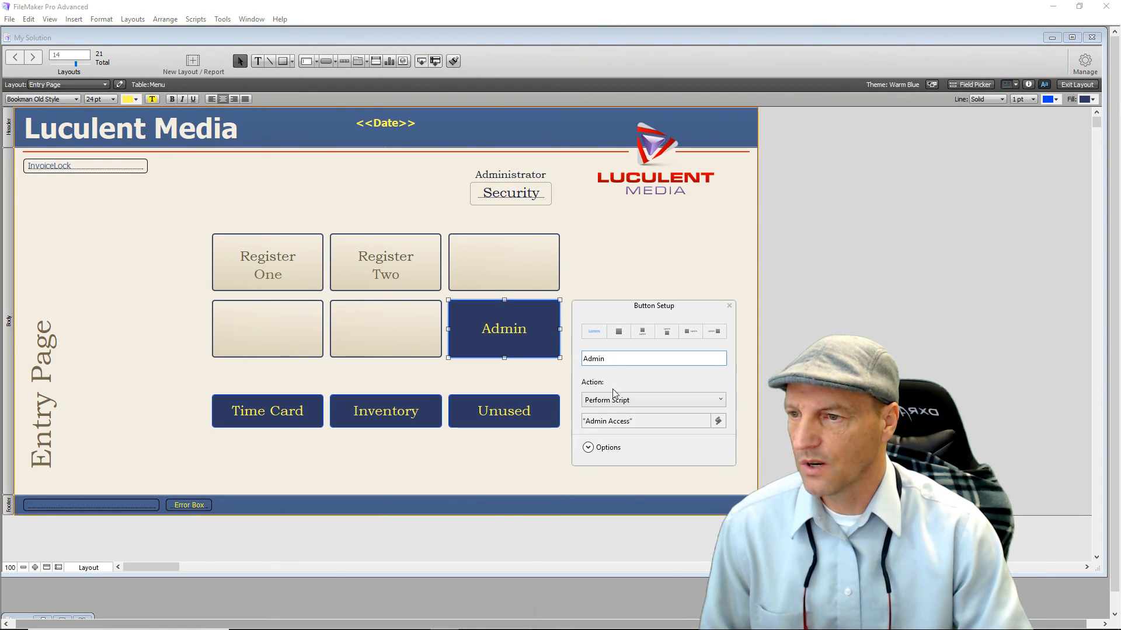
pyautogui.click(615, 425)
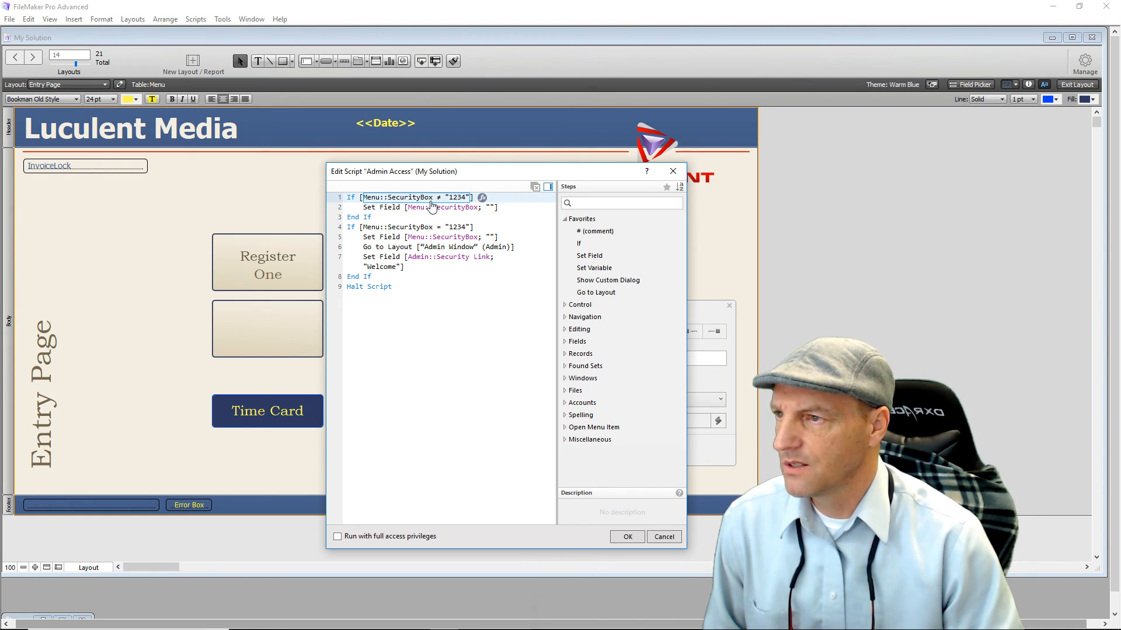
pyautogui.click(482, 198)
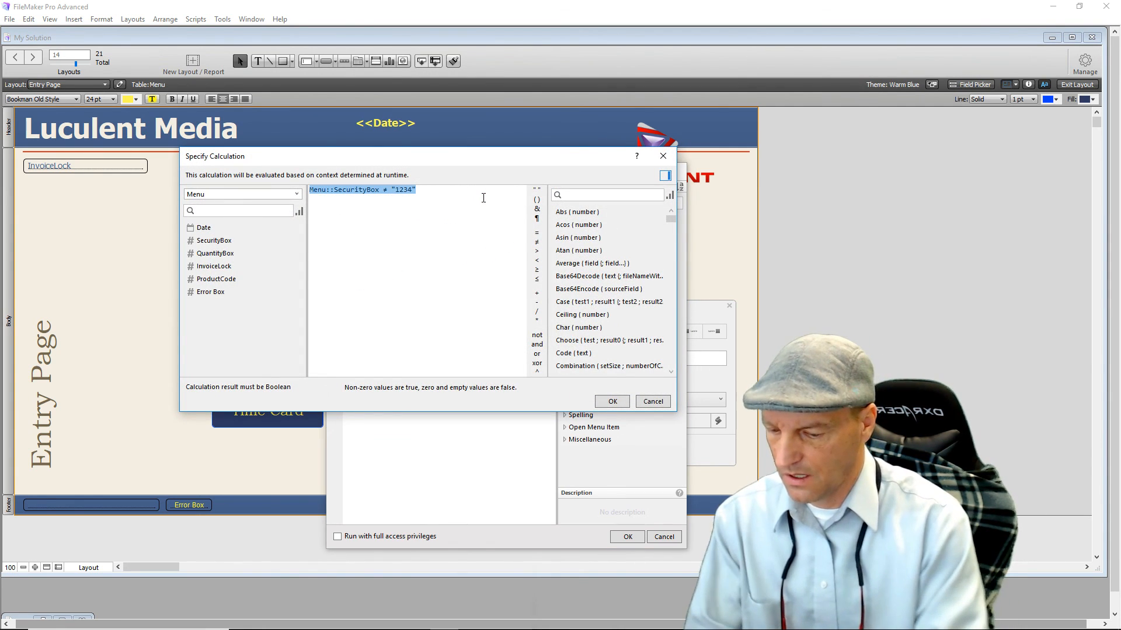
pyautogui.write('is')
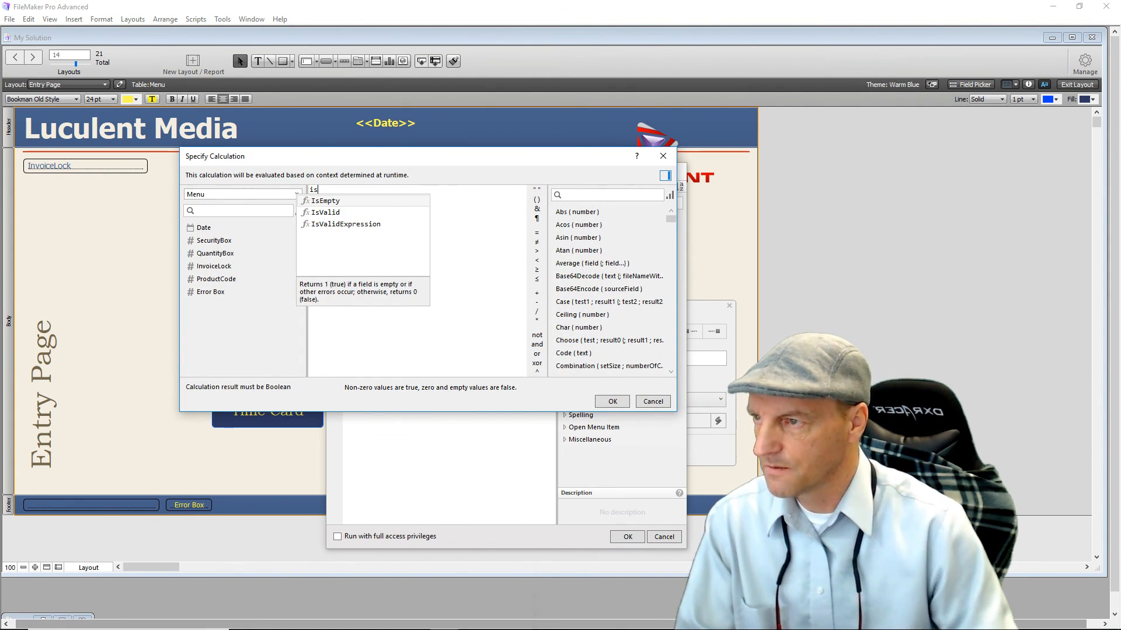
pyautogui.click(325, 202)
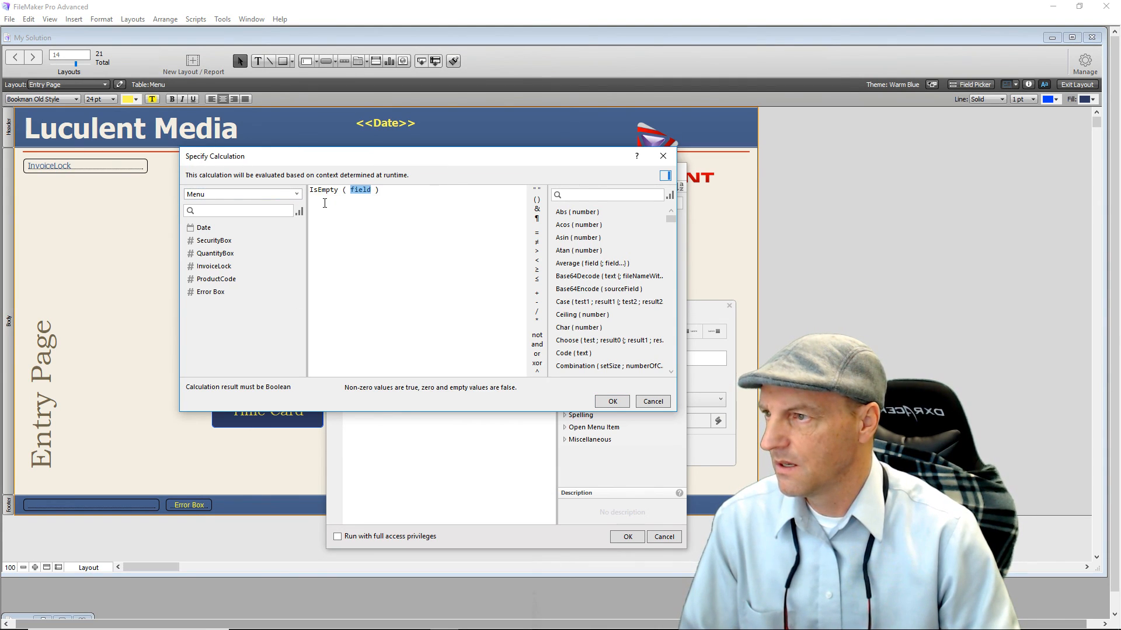
pyautogui.doubleClick(208, 245)
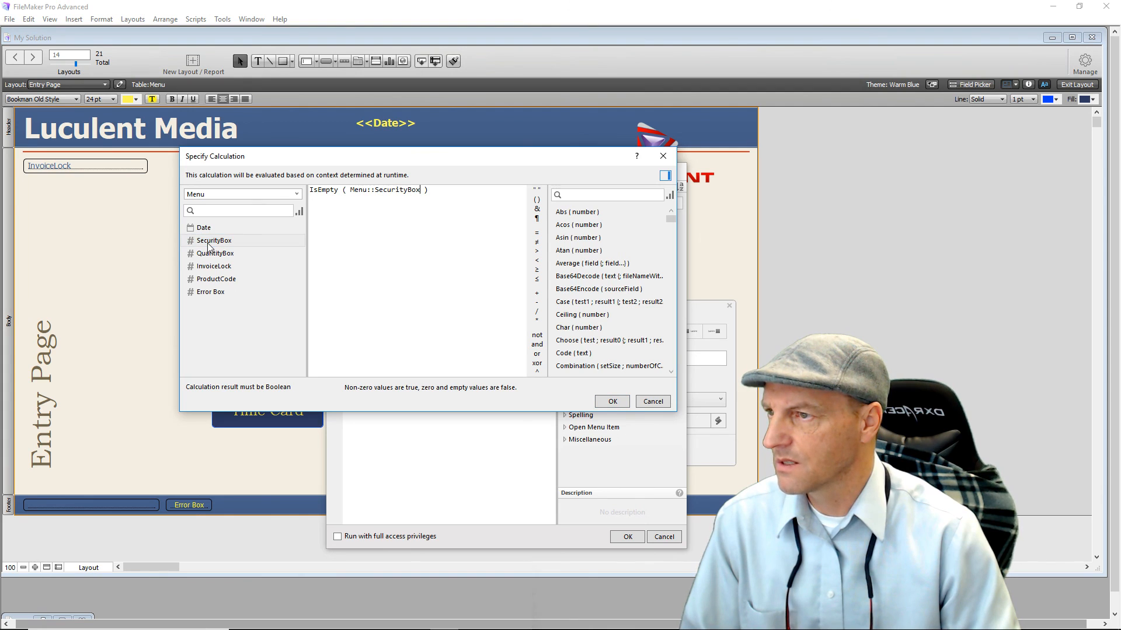
pyautogui.click(611, 401)
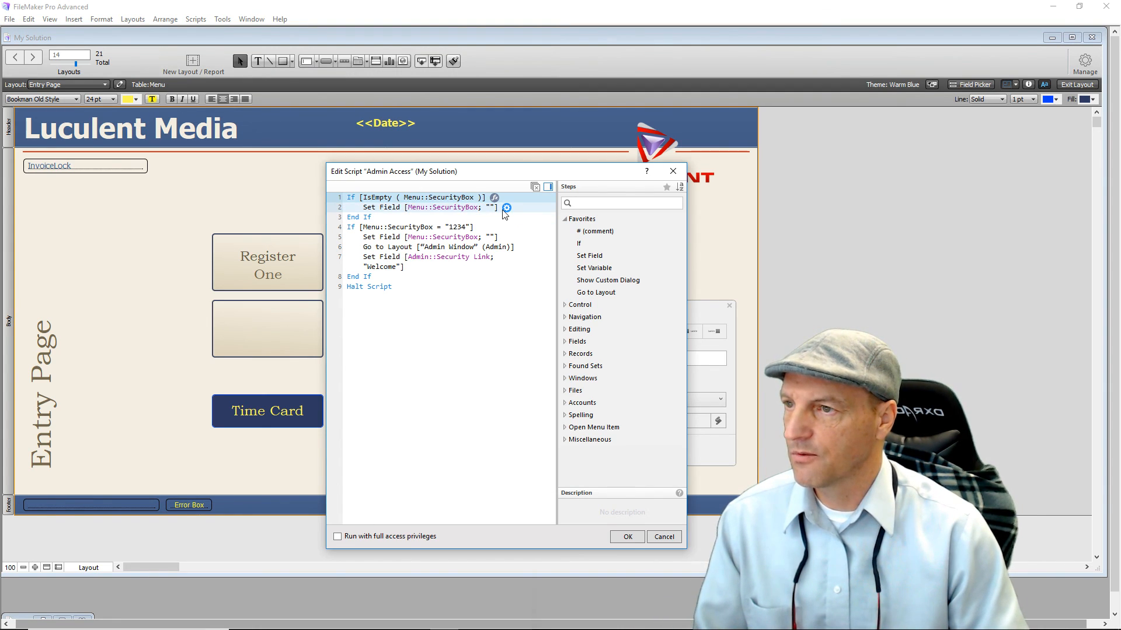
# Make the next step Set Field Menu::Error Box to Menu::Error Box + "1".
pyautogui.click(456, 208)
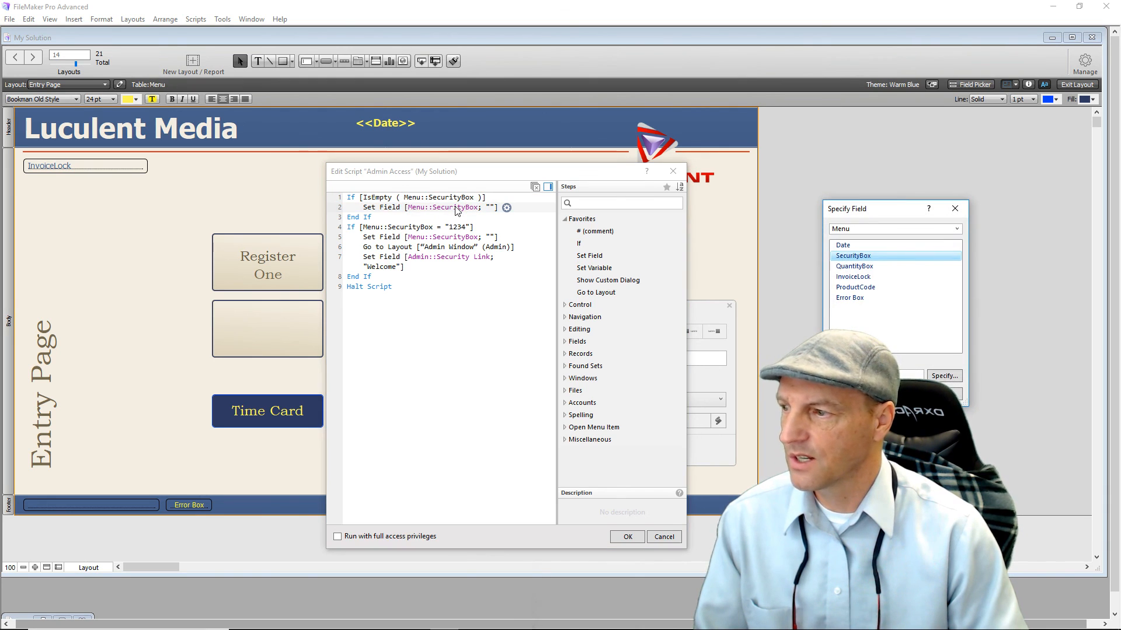
pyautogui.doubleClick(842, 298)
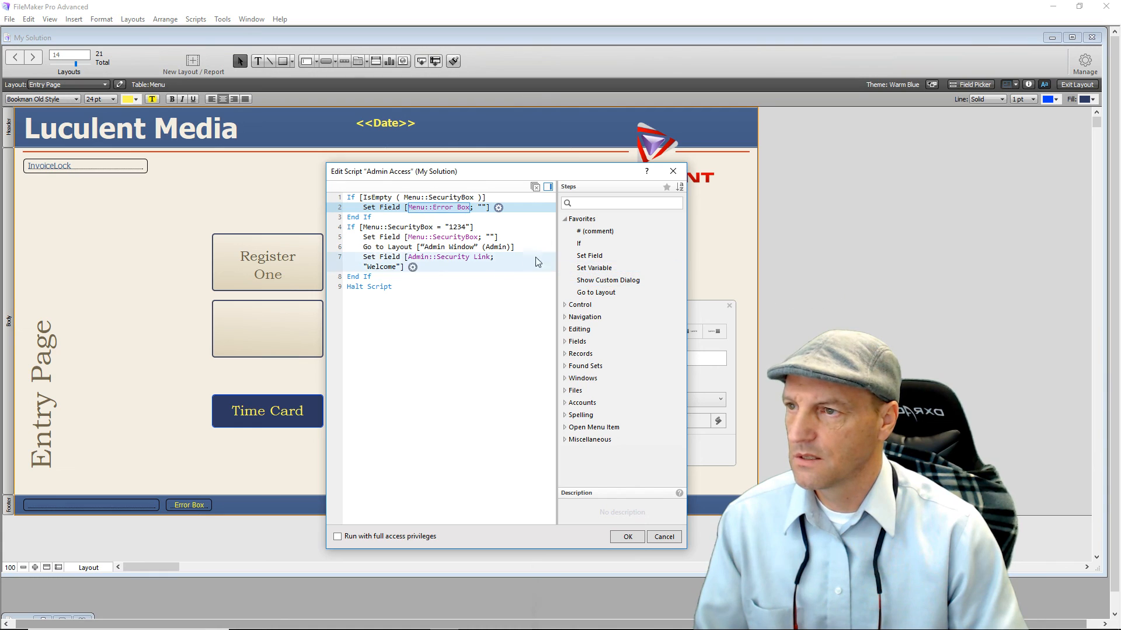
pyautogui.click(484, 208)
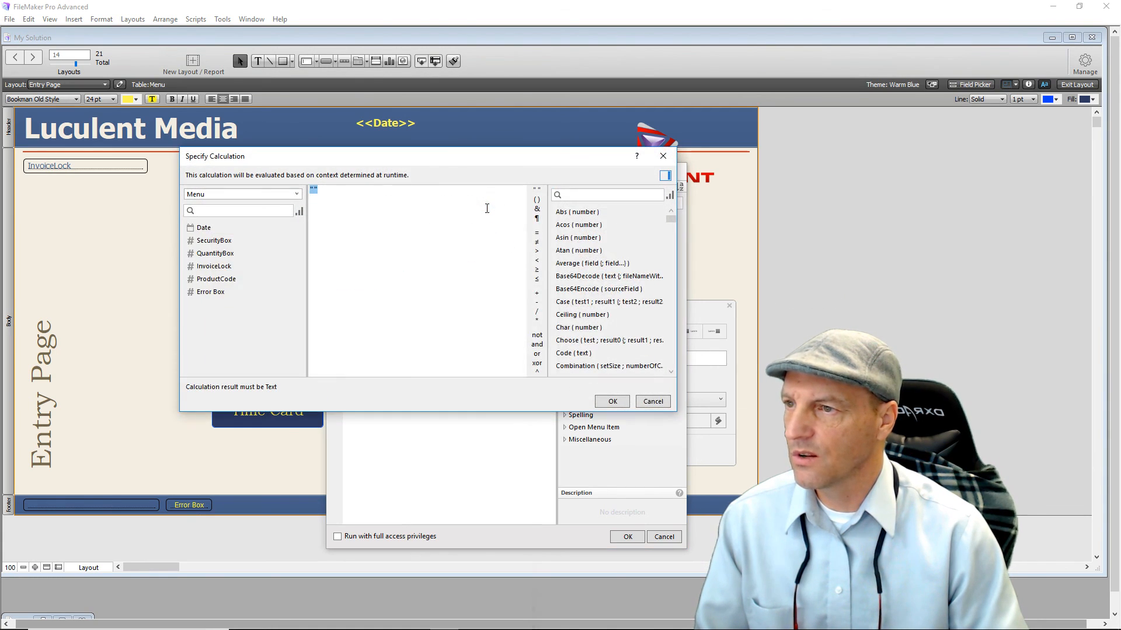
pyautogui.doubleClick(205, 293)
pyautogui.click(536, 293)
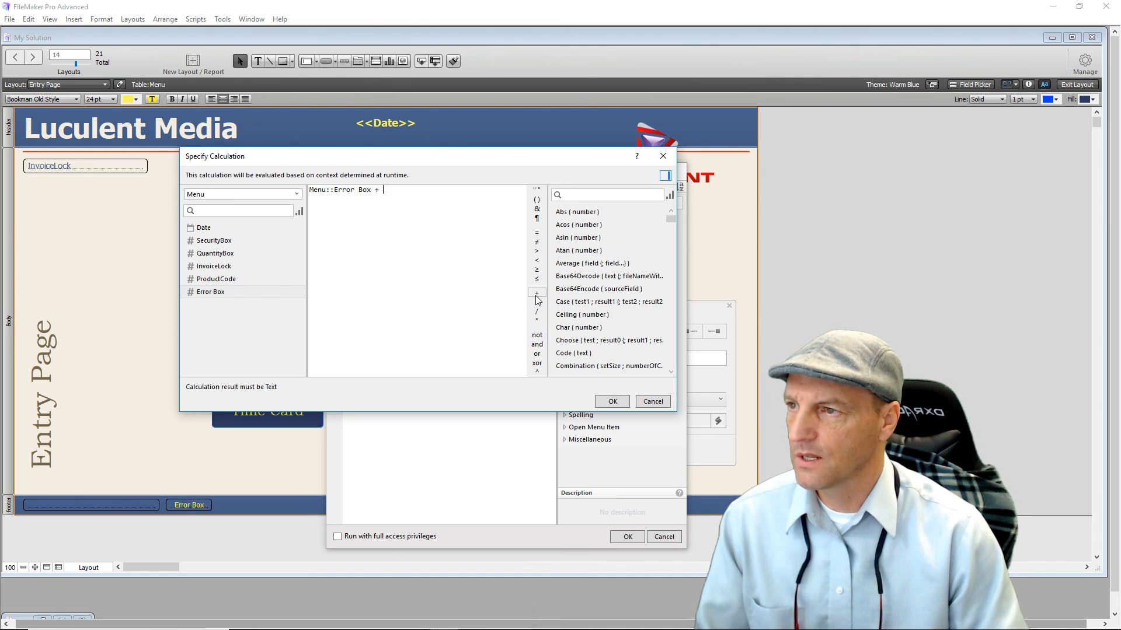
pyautogui.click(536, 189)
pyautogui.write('1')
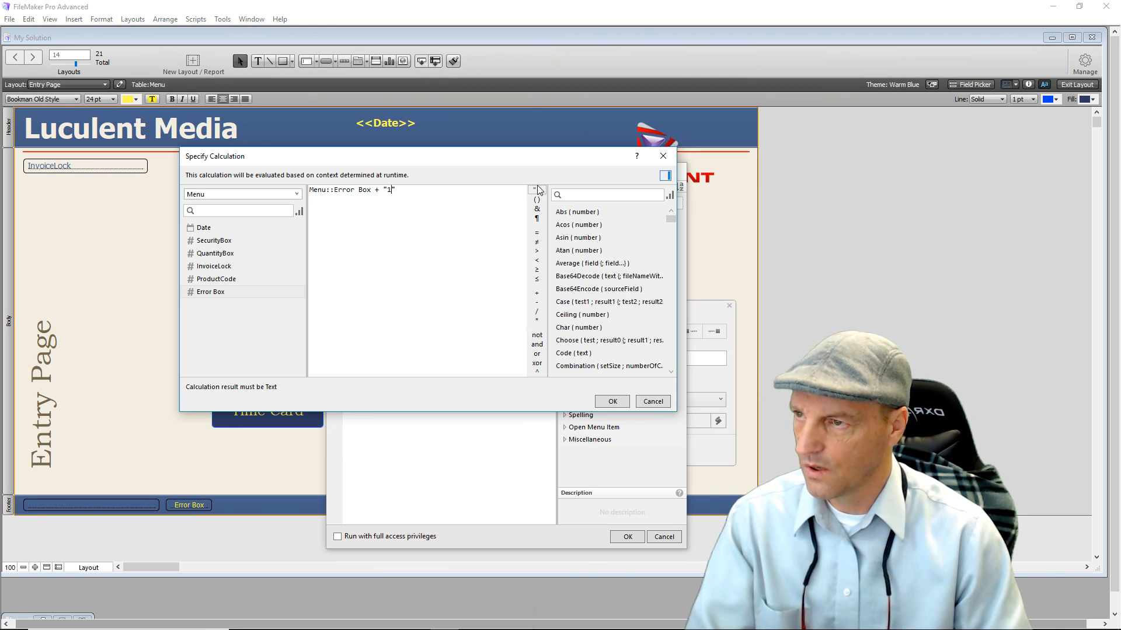
pyautogui.click(612, 403)
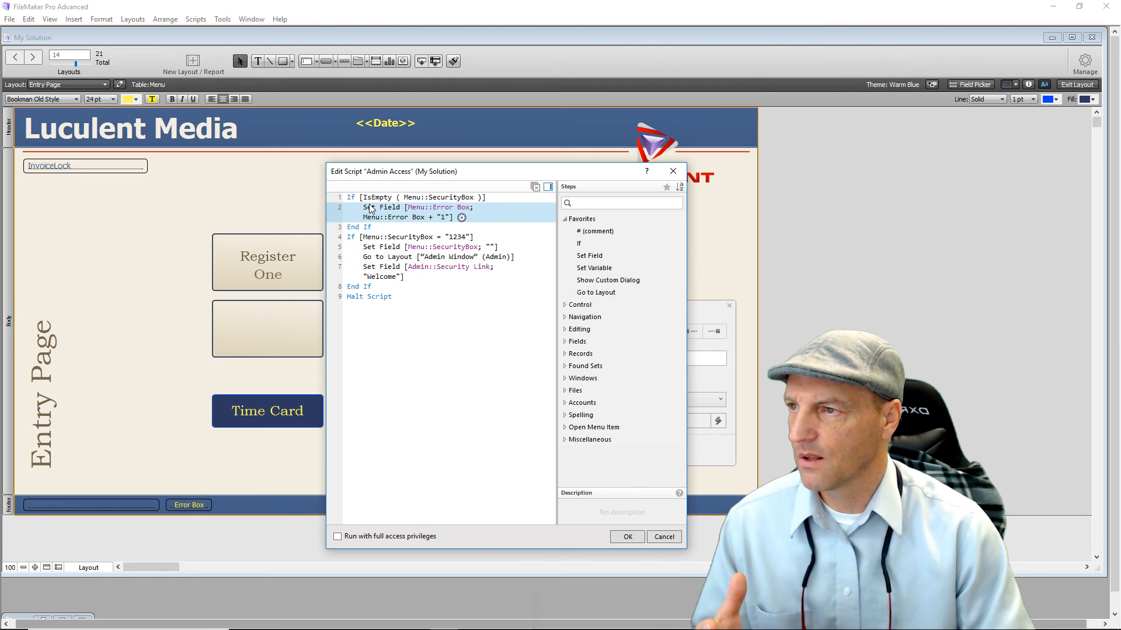
# Add a Show Custom Dialog step inside the If branch titled 'No Data Found'.
pyautogui.click(350, 198)
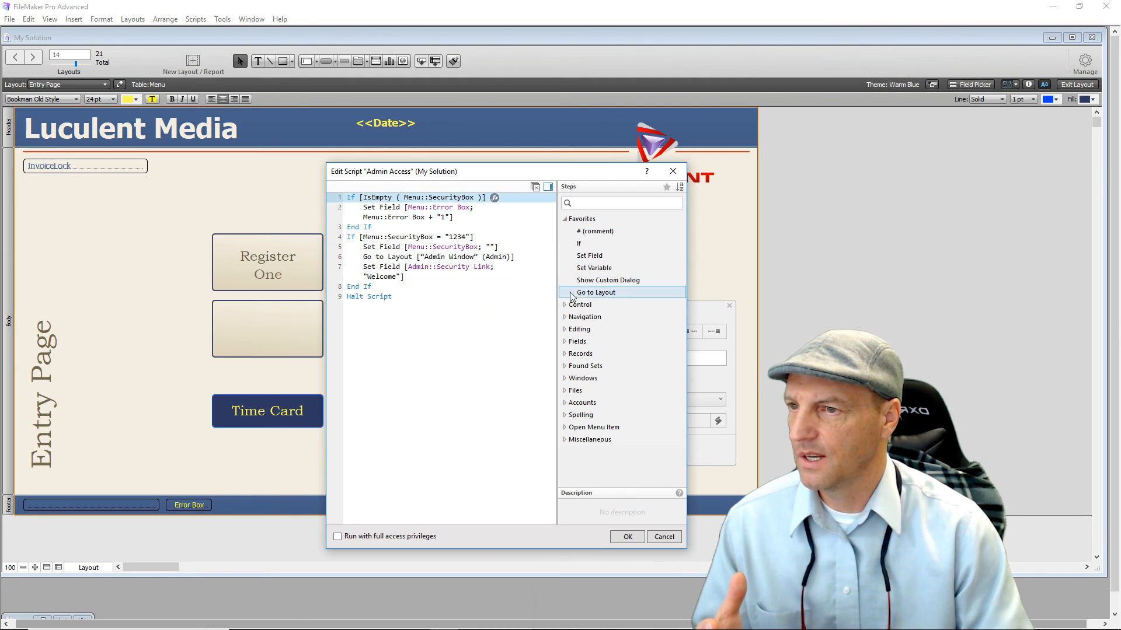
pyautogui.doubleClick(595, 283)
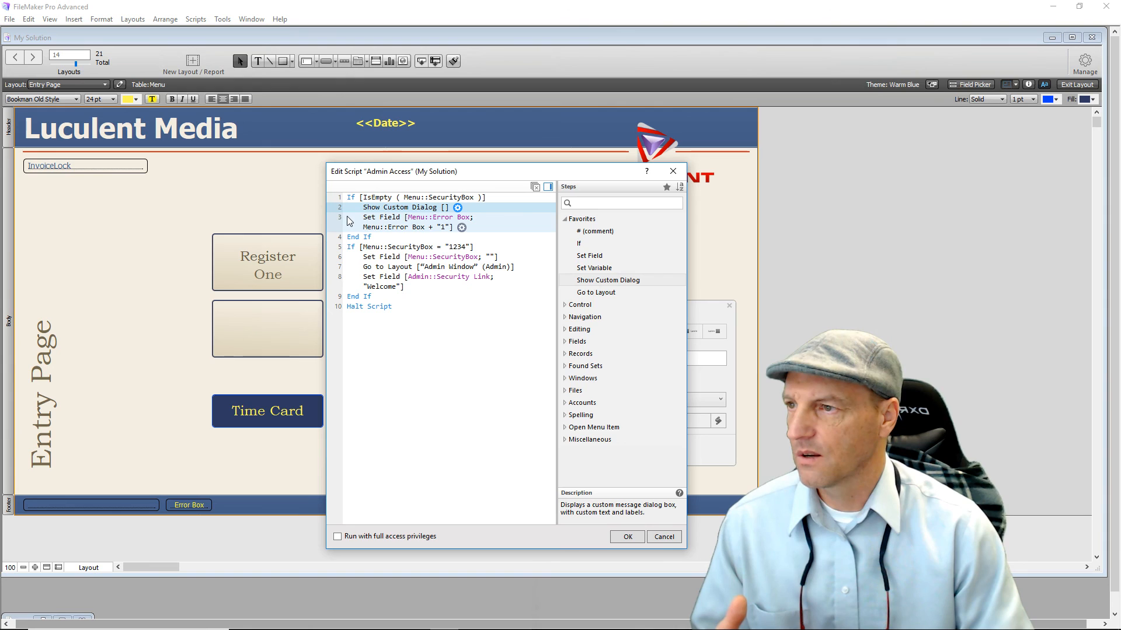
pyautogui.click(458, 210)
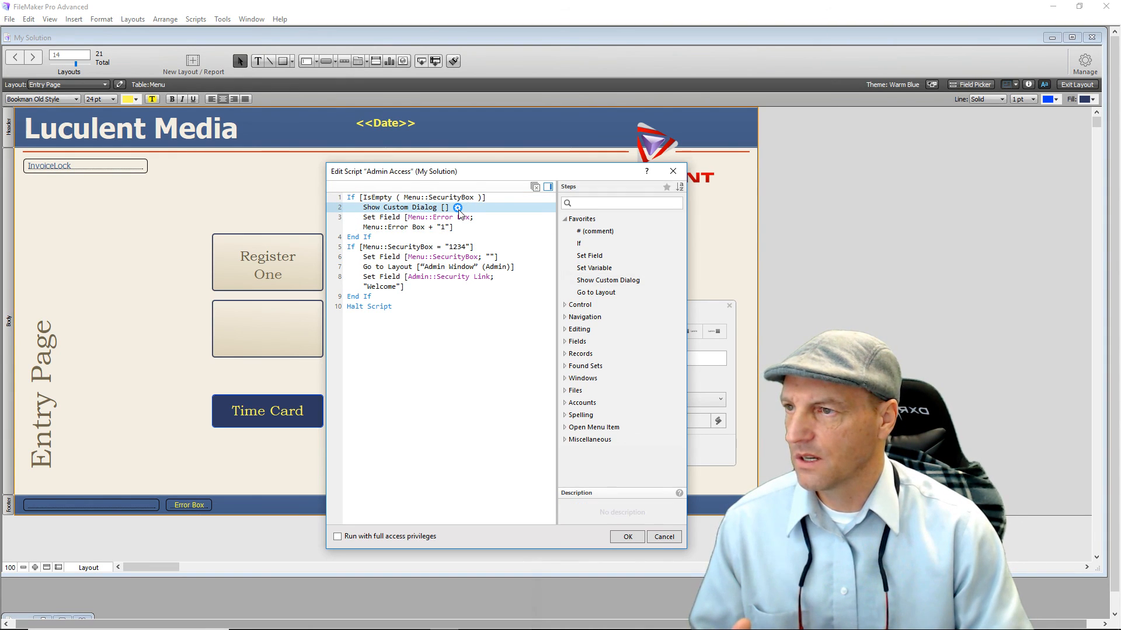
pyautogui.click(458, 208)
pyautogui.write('No Data ')
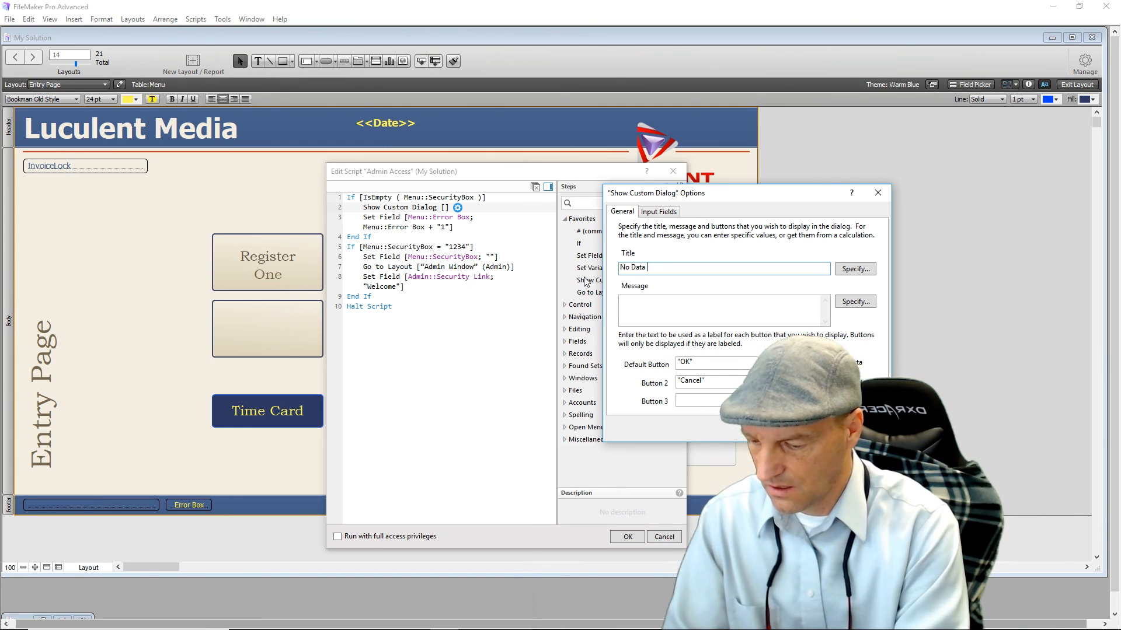
pyautogui.write('Found')
# Write the Error Code 1372 data-not-found message asking users to enter a valid passcode, and confirm.
pyautogui.click(680, 306)
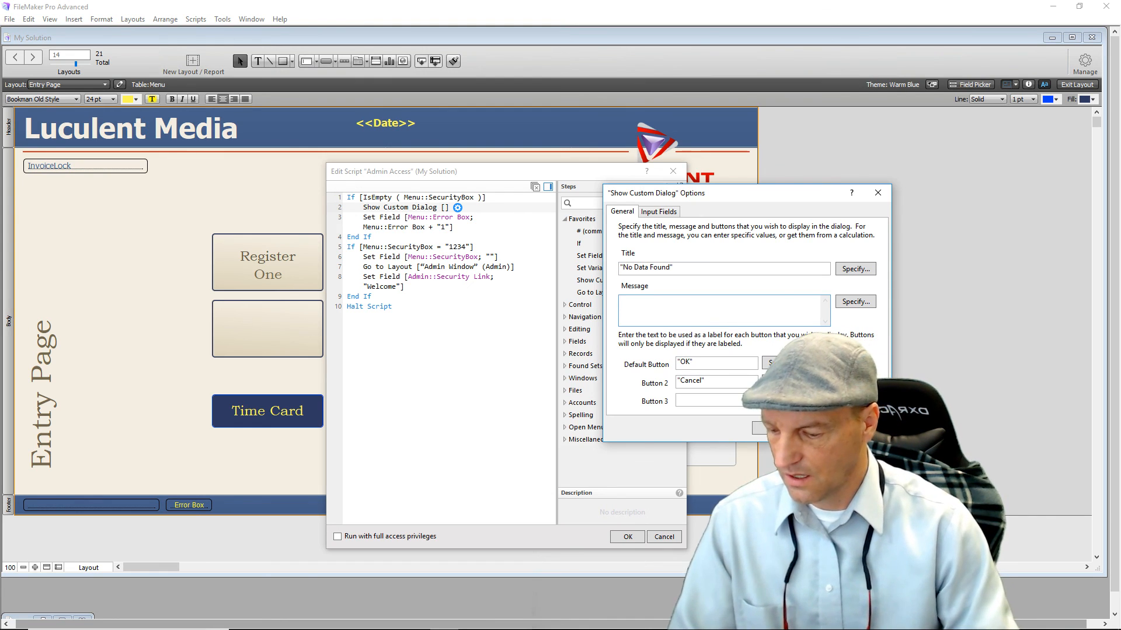
pyautogui.write('Error Code 13')
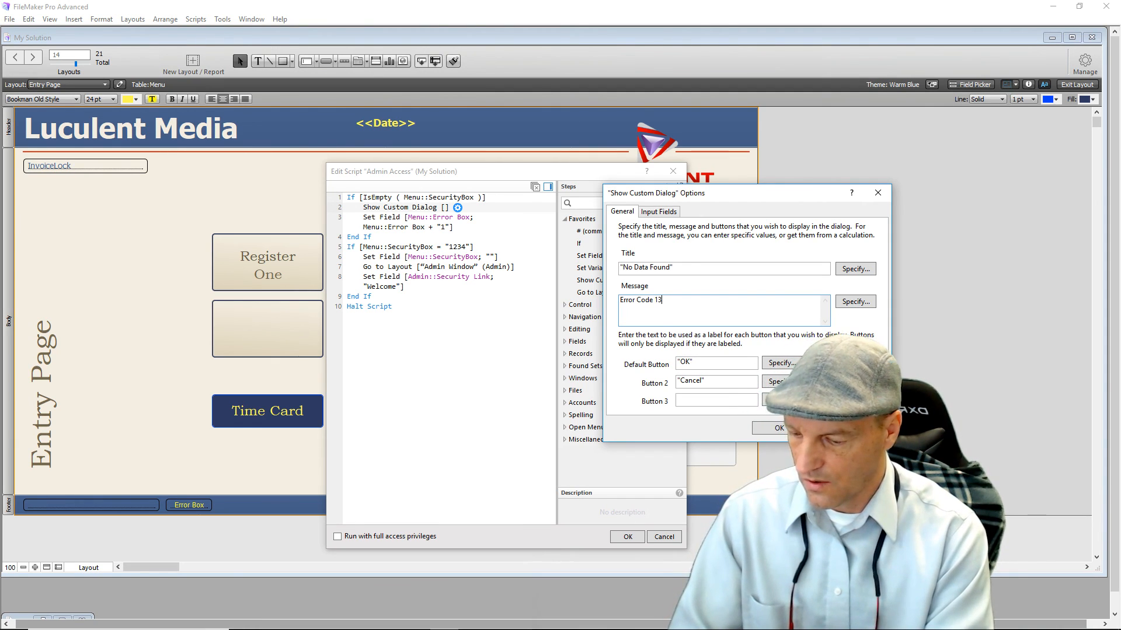
pyautogui.write('72: Data')
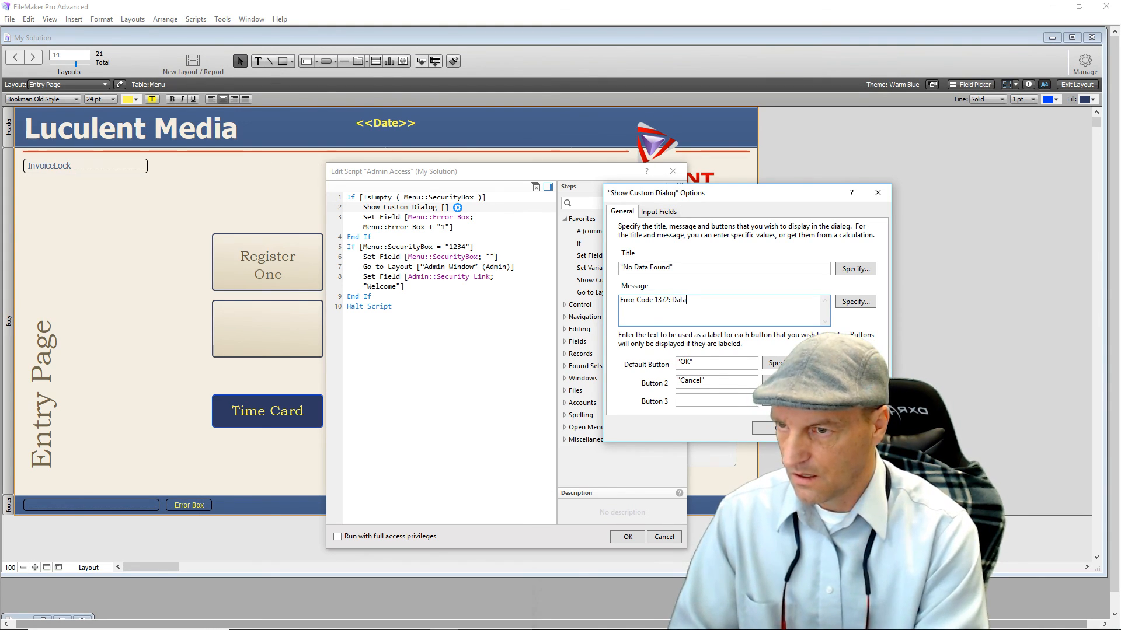
pyautogui.press('BackSpace')
pyautogui.press('BackSpace')
pyautogui.press('BackSpace')
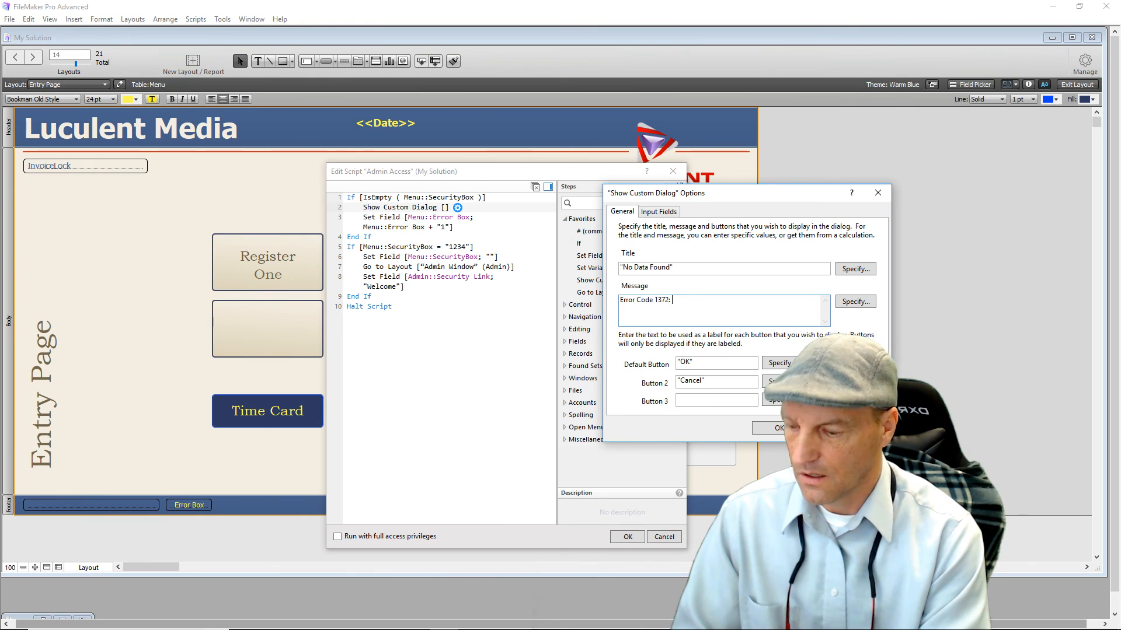
pyautogui.write('Data was not')
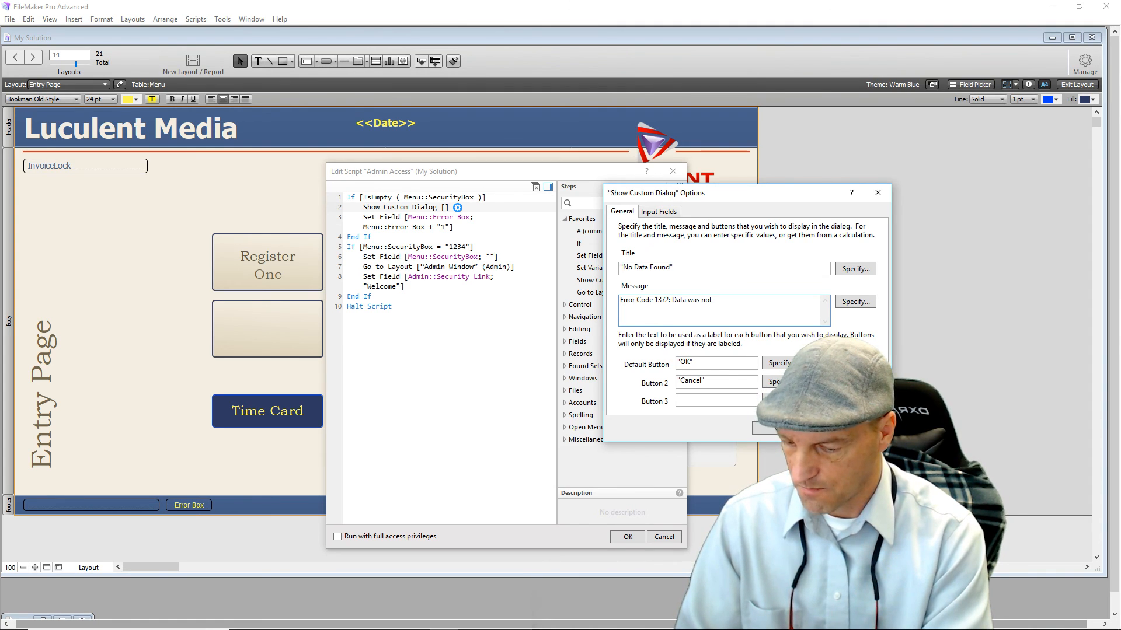
pyautogui.write('found.')
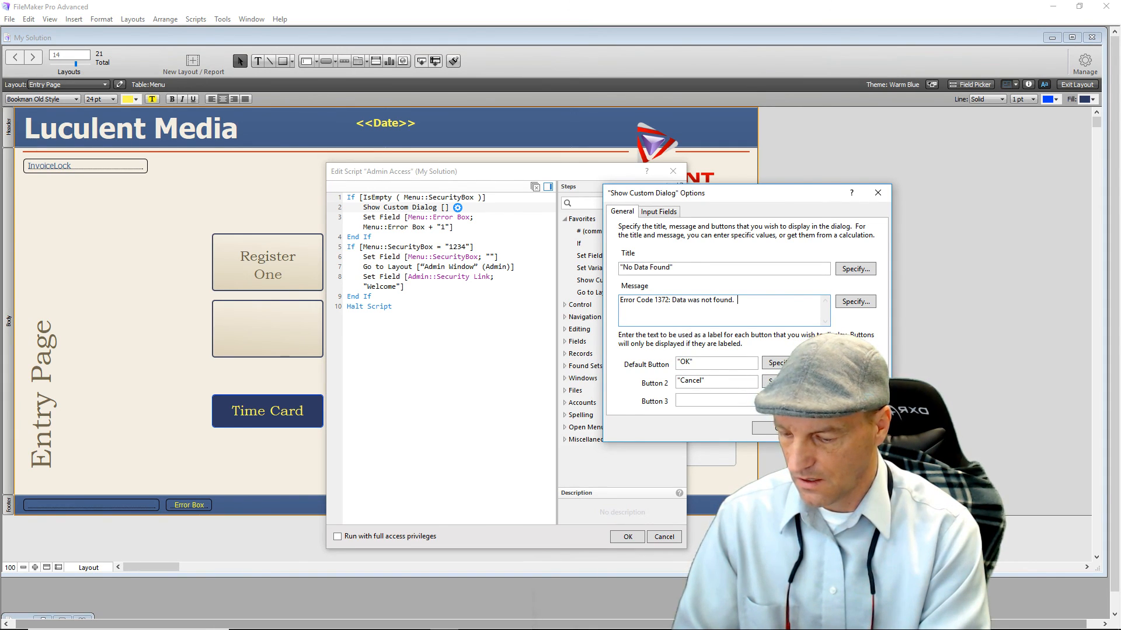
pyautogui.write('Ask Admin for assistance or')
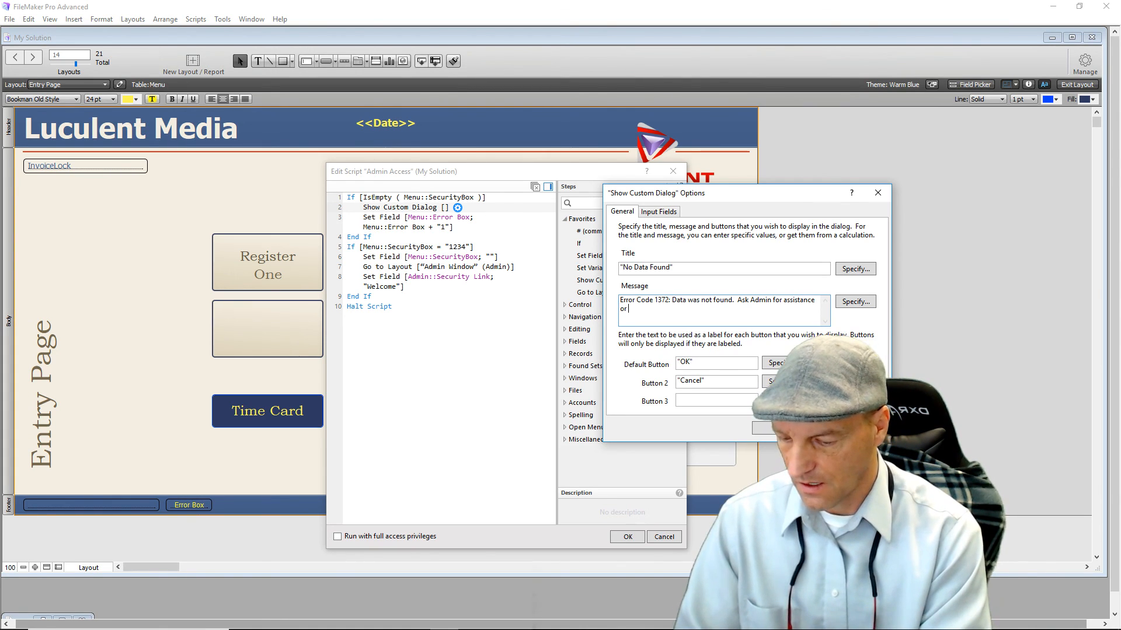
pyautogui.write('ee')
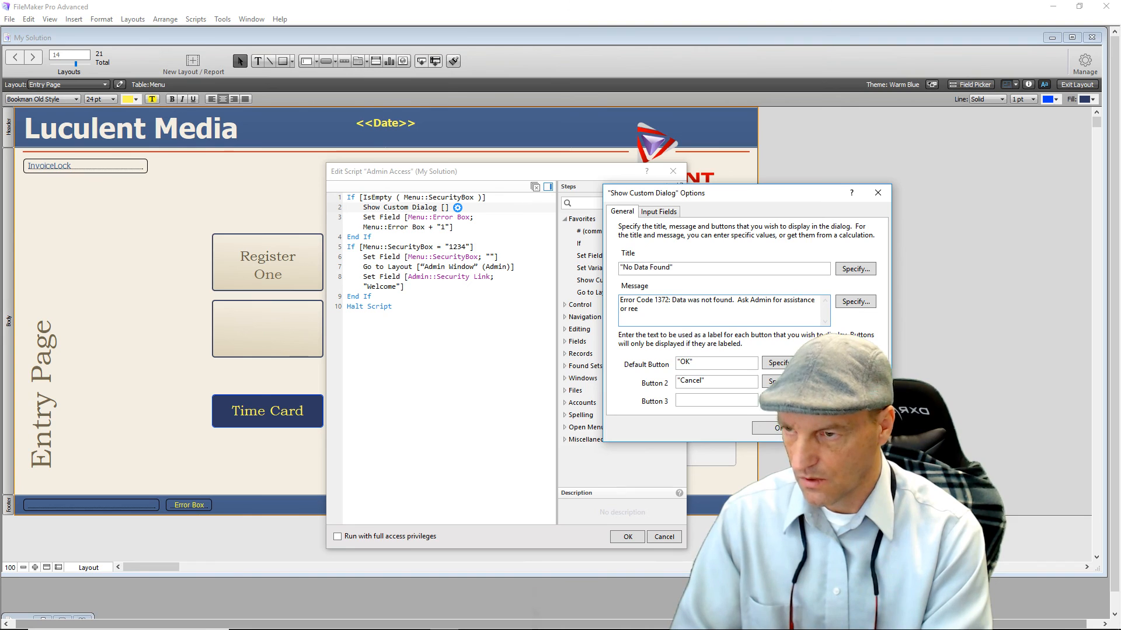
pyautogui.press('BackSpace')
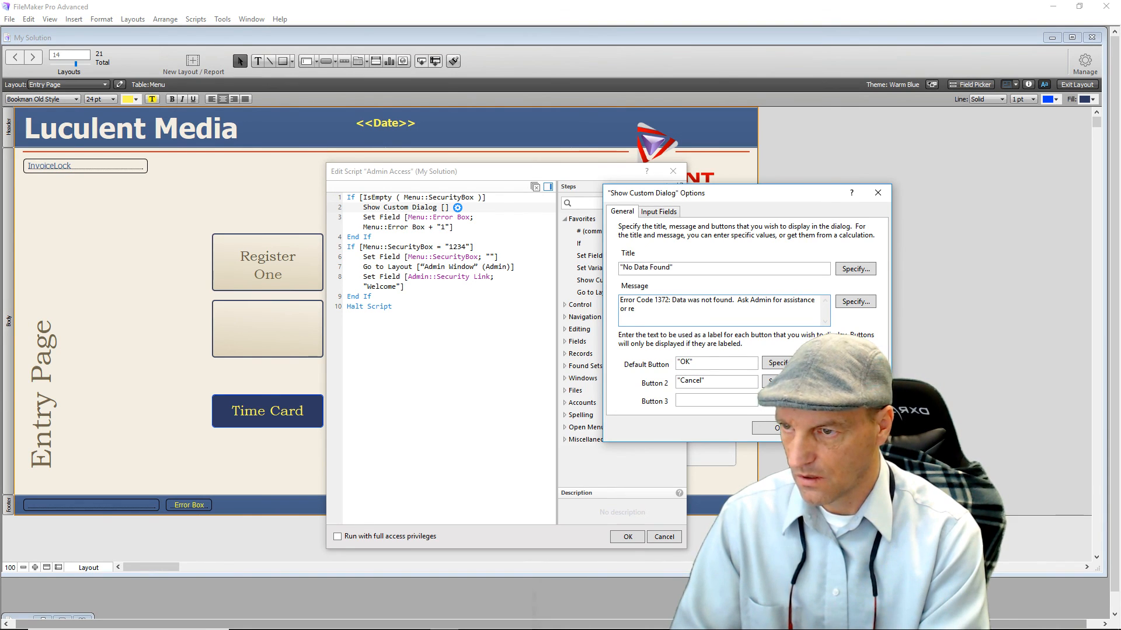
pyautogui.press('BackSpace')
pyautogui.write('ent')
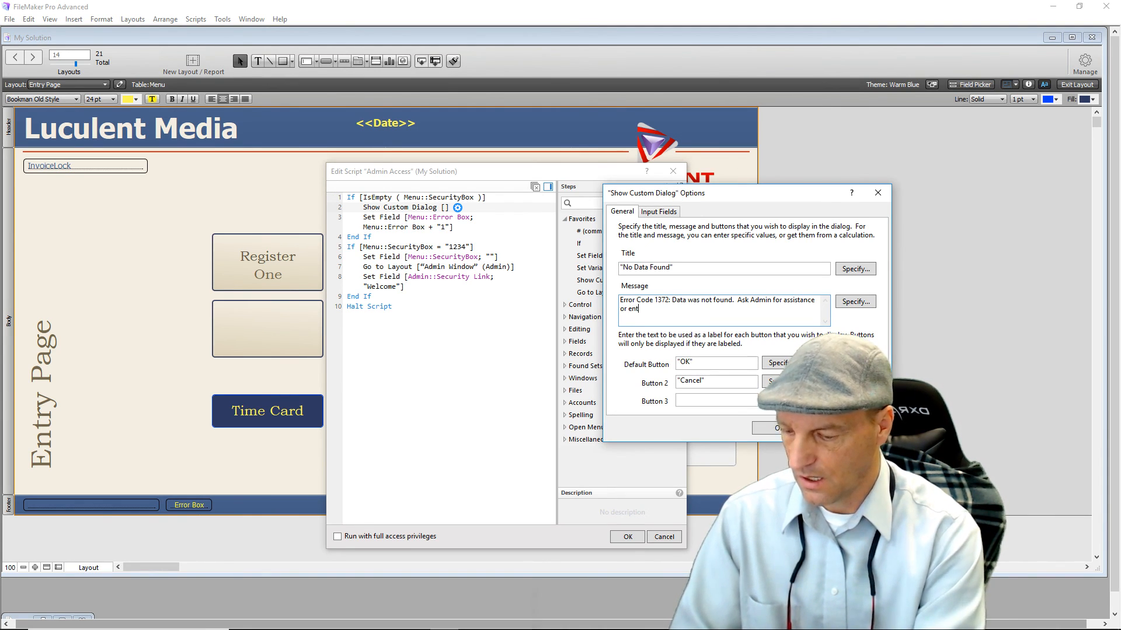
pyautogui.write('er vali')
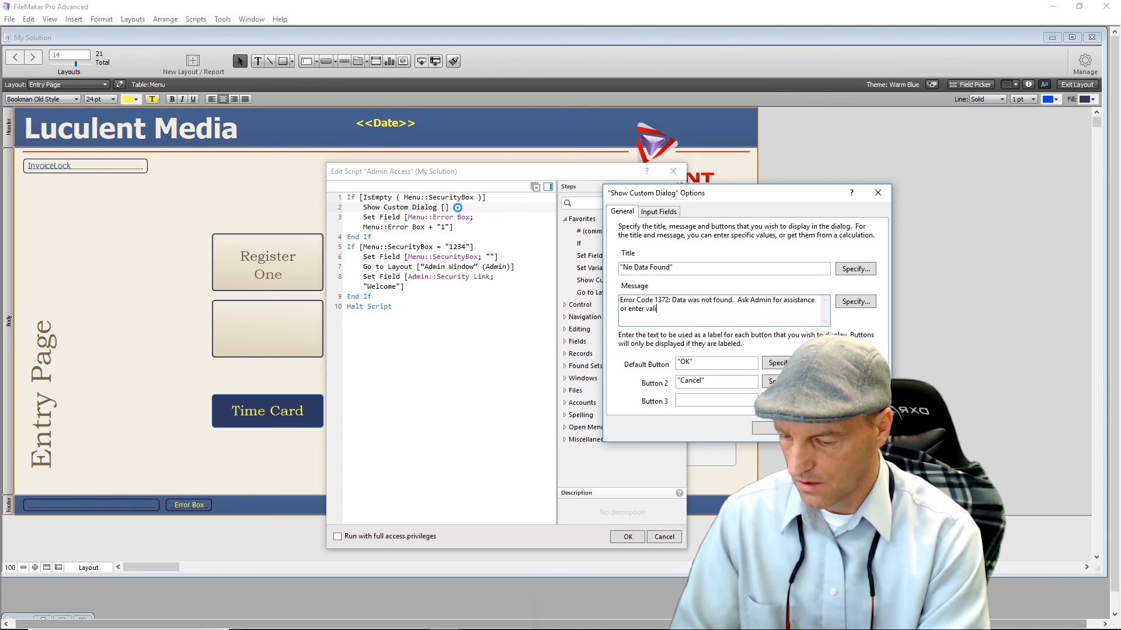
pyautogui.write('d passcode')
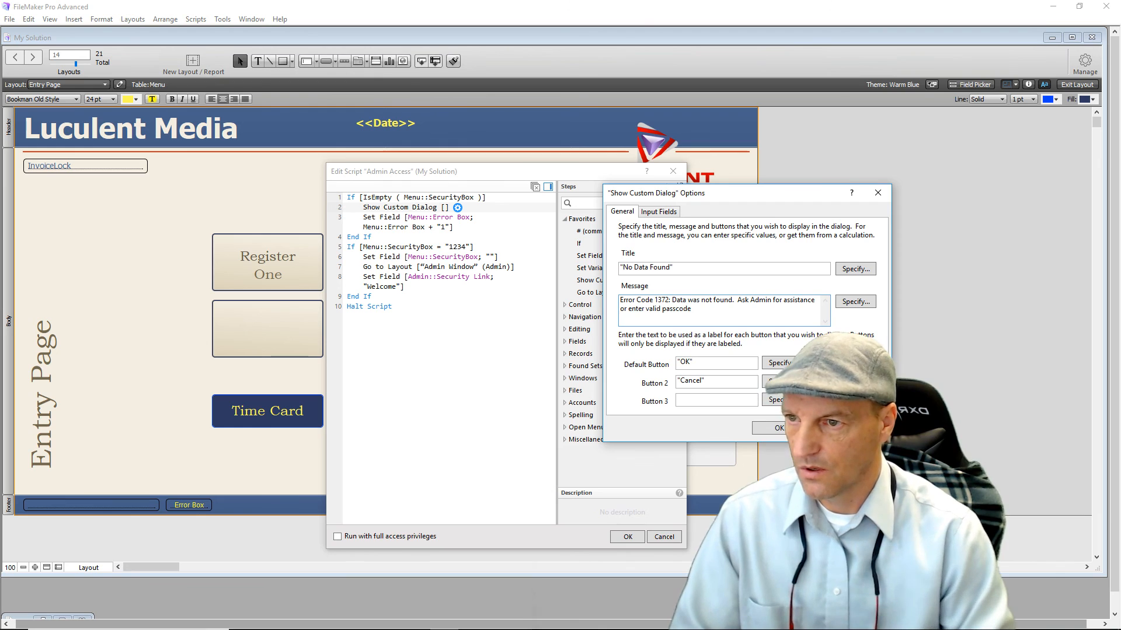
pyautogui.moveTo(735, 382); pyautogui.dragTo(644, 383)
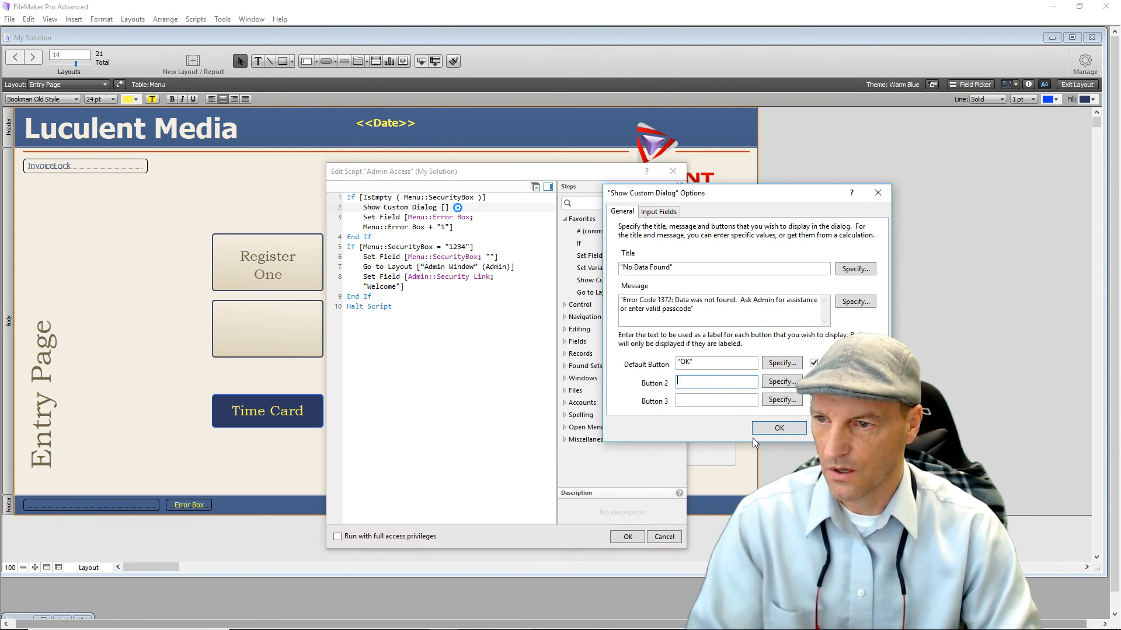
pyautogui.click(766, 429)
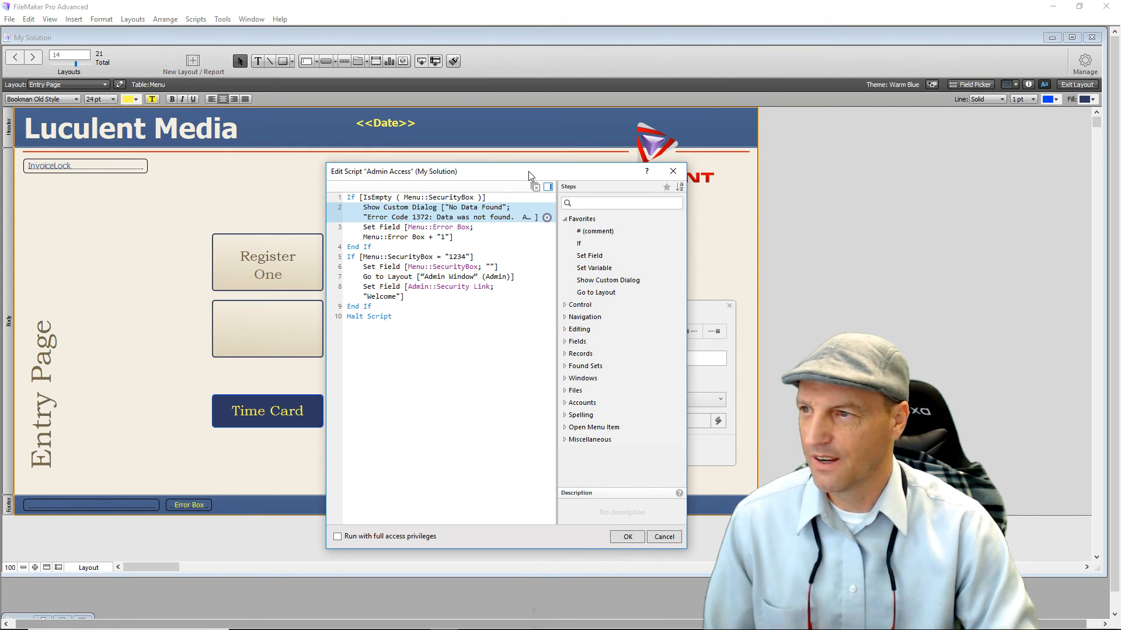
# Add Halt Script right after the custom dialog and move End If up to close the branch.
pyautogui.moveTo(529, 175); pyautogui.dragTo(427, 149)
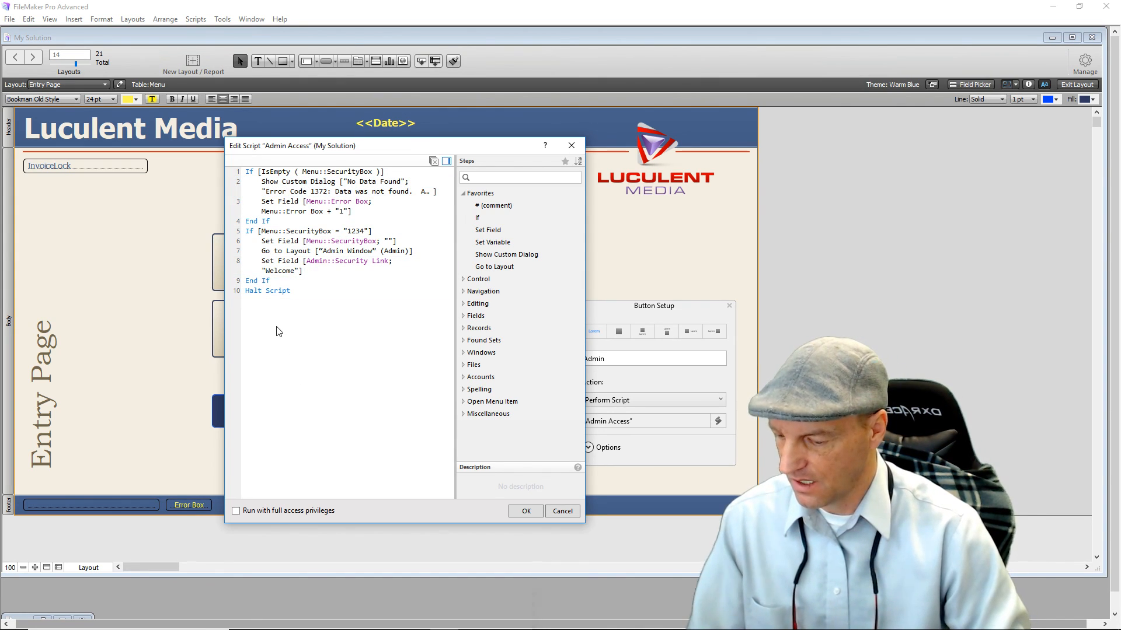
pyautogui.write('Hal')
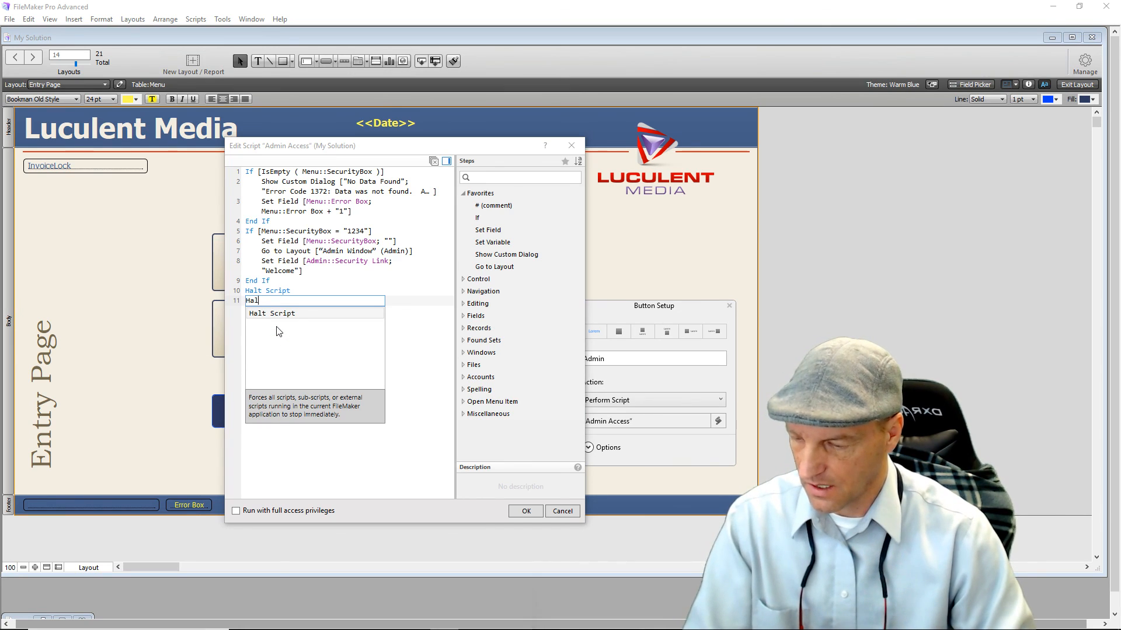
pyautogui.write('t')
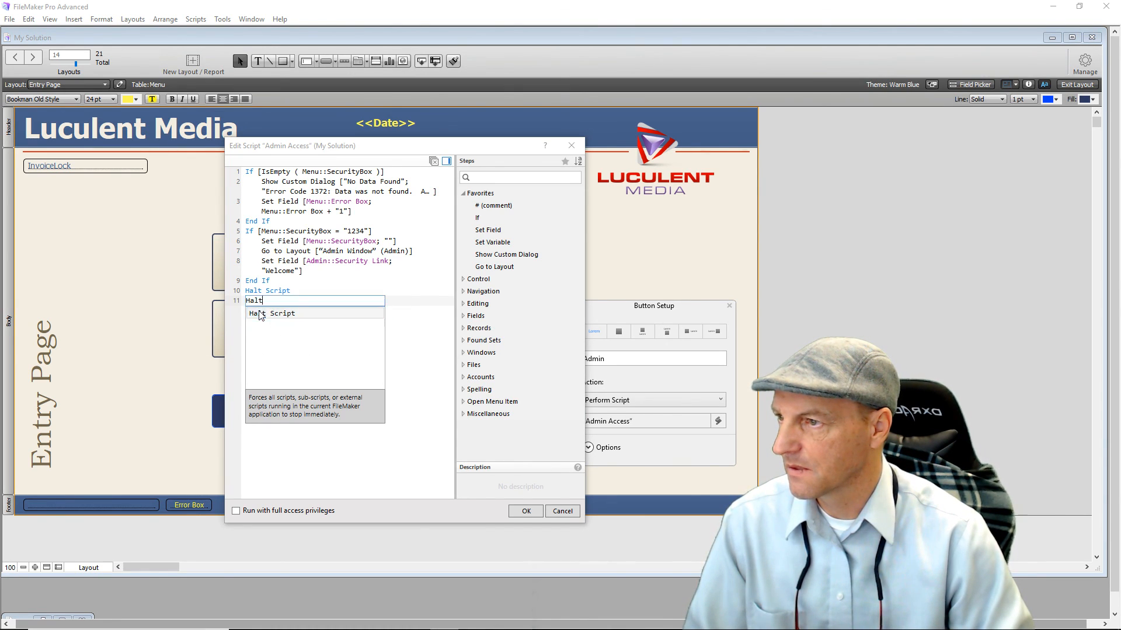
pyautogui.click(259, 316)
pyautogui.moveTo(251, 290); pyautogui.dragTo(250, 210)
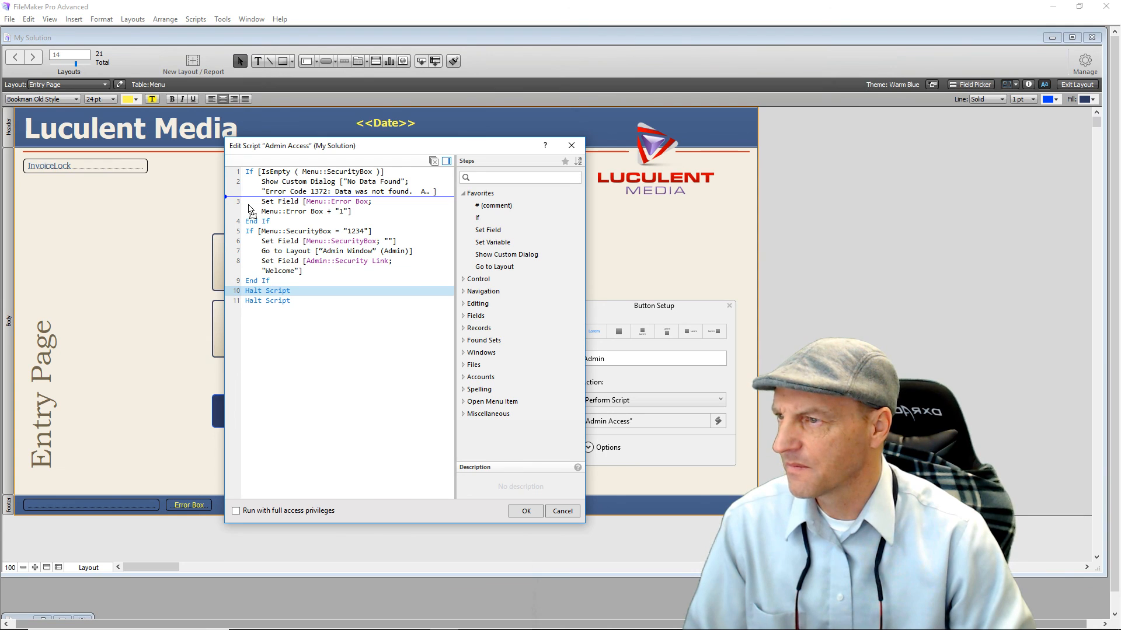
pyautogui.moveTo(249, 208); pyautogui.dragTo(250, 209)
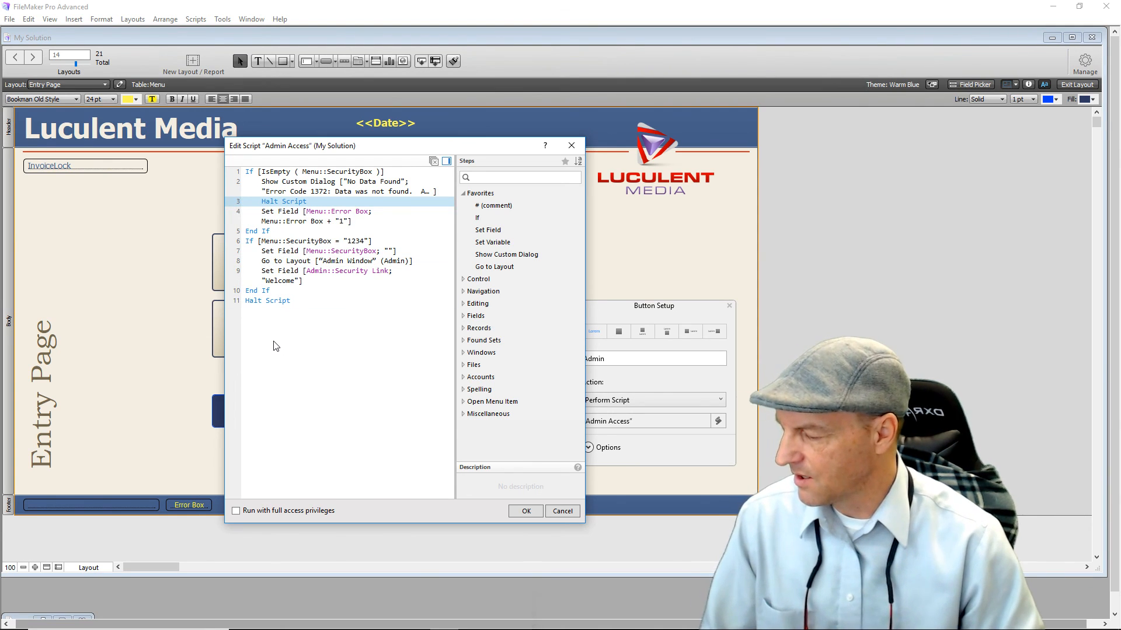
pyautogui.moveTo(251, 232); pyautogui.dragTo(245, 212)
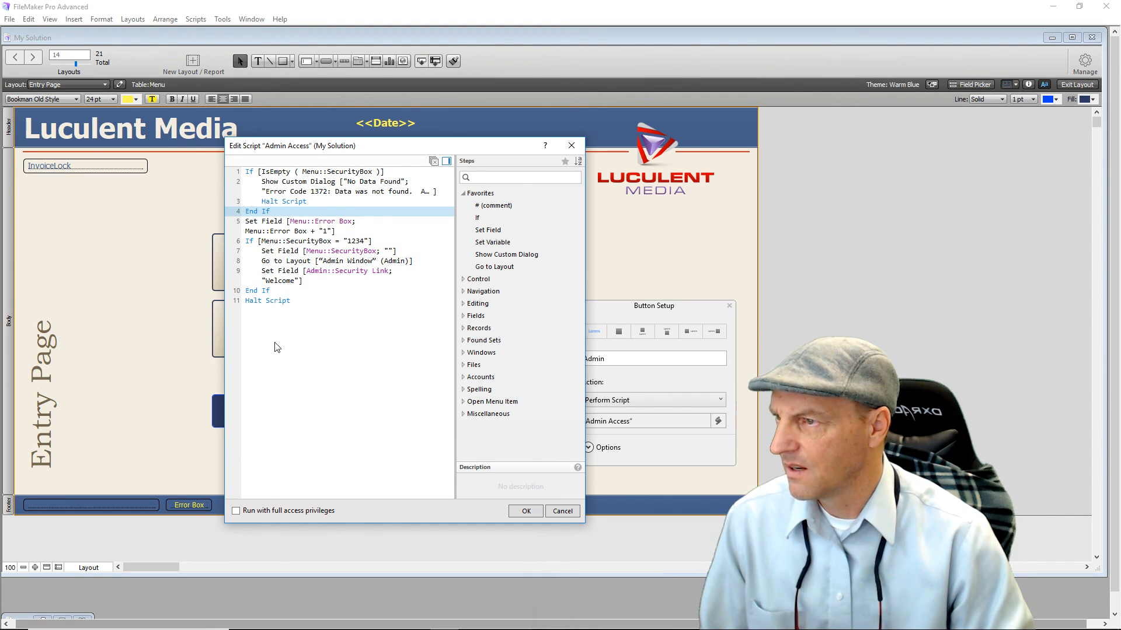
pyautogui.click(250, 227)
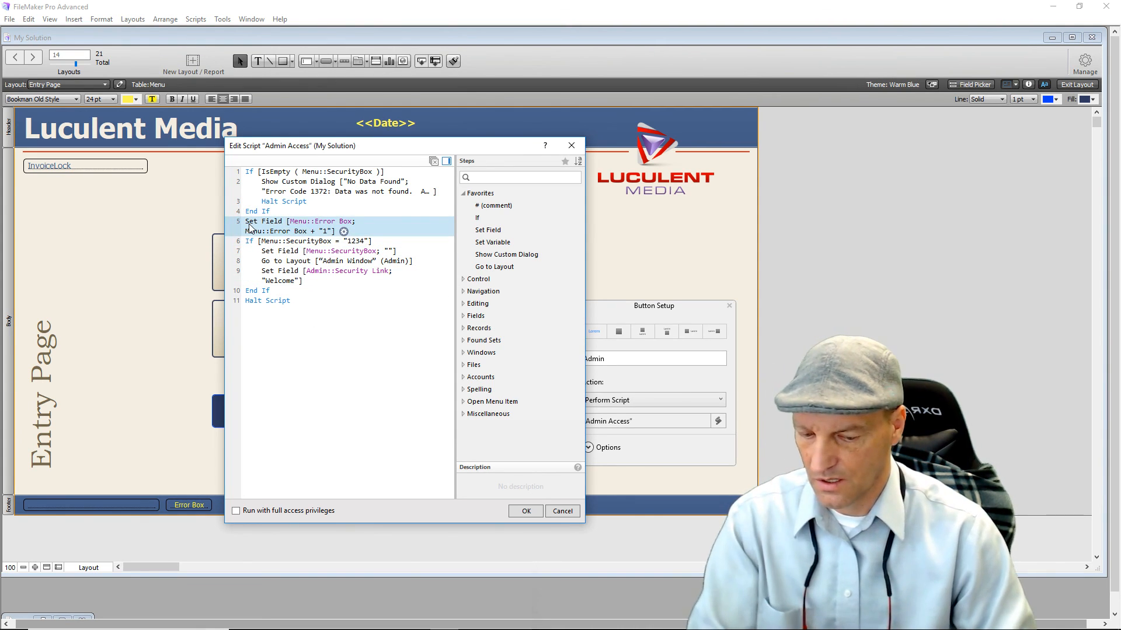
pyautogui.press('Delete')
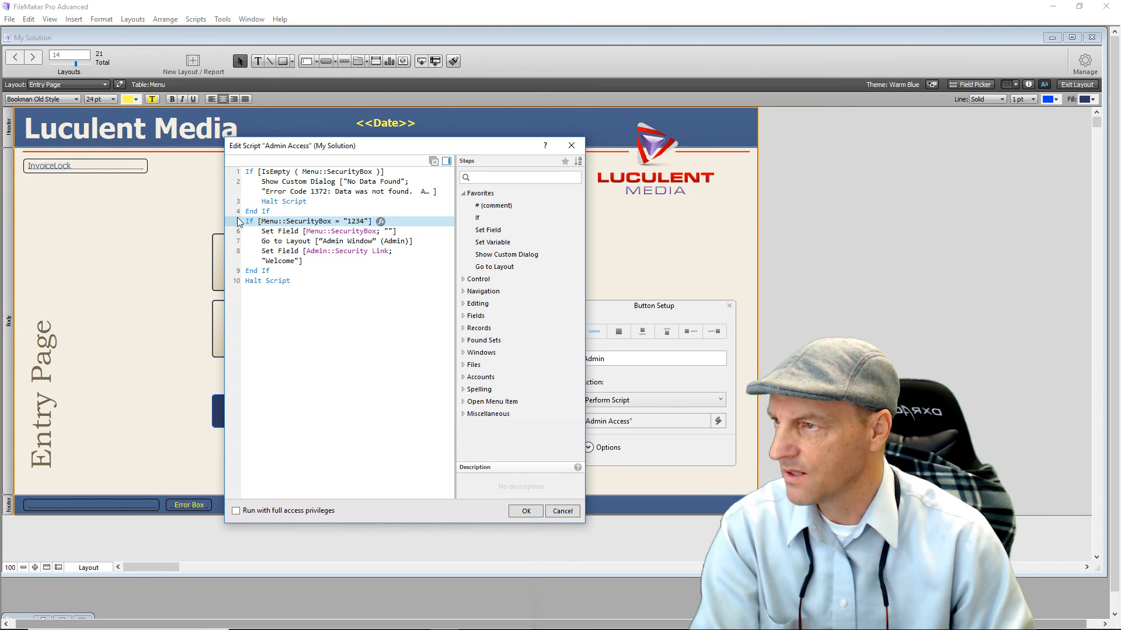
pyautogui.press('Delete')
pyautogui.press('Delete')
pyautogui.press('Delete')
pyautogui.press('Delete')
pyautogui.press('Delete')
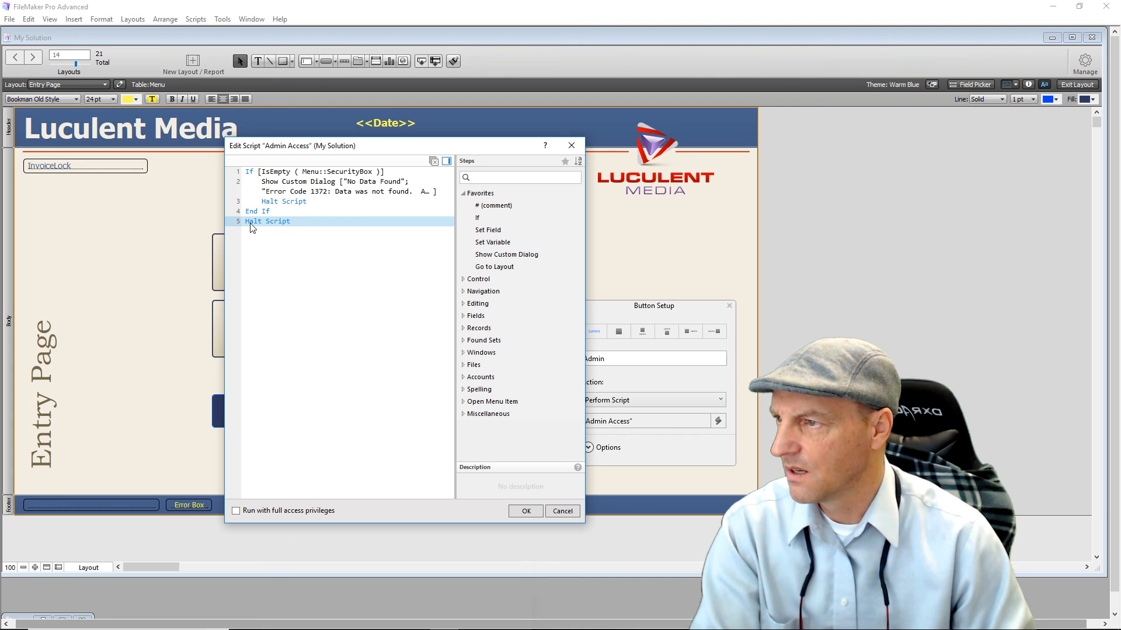
pyautogui.press('Delete')
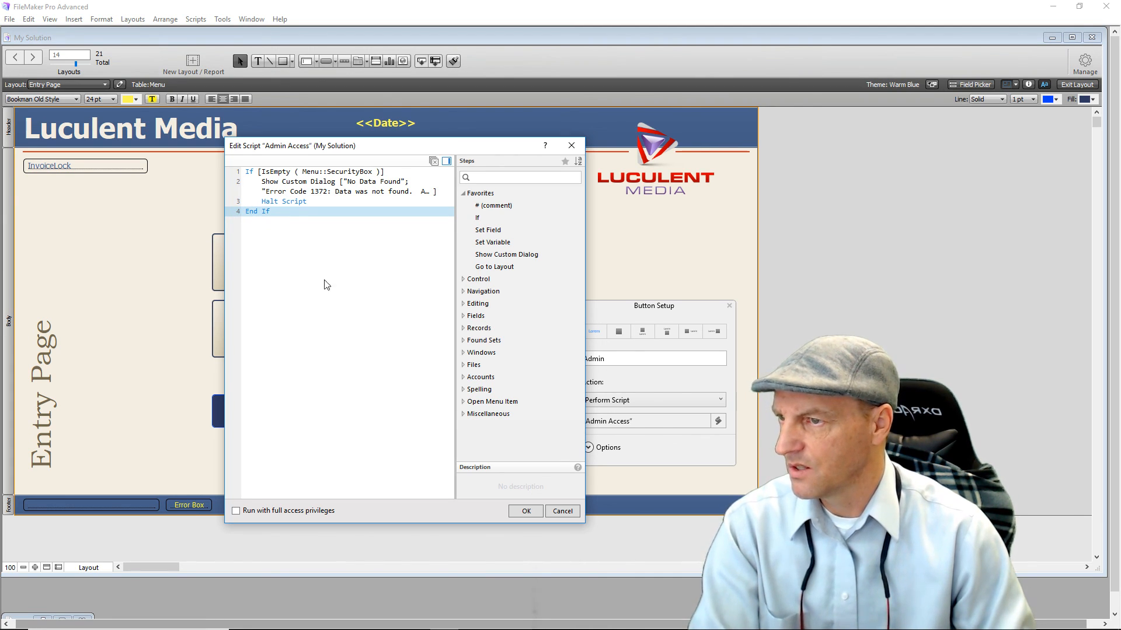
# Add a Set Variable step named $user with the value Menu::SecurityBox.
pyautogui.doubleClick(497, 242)
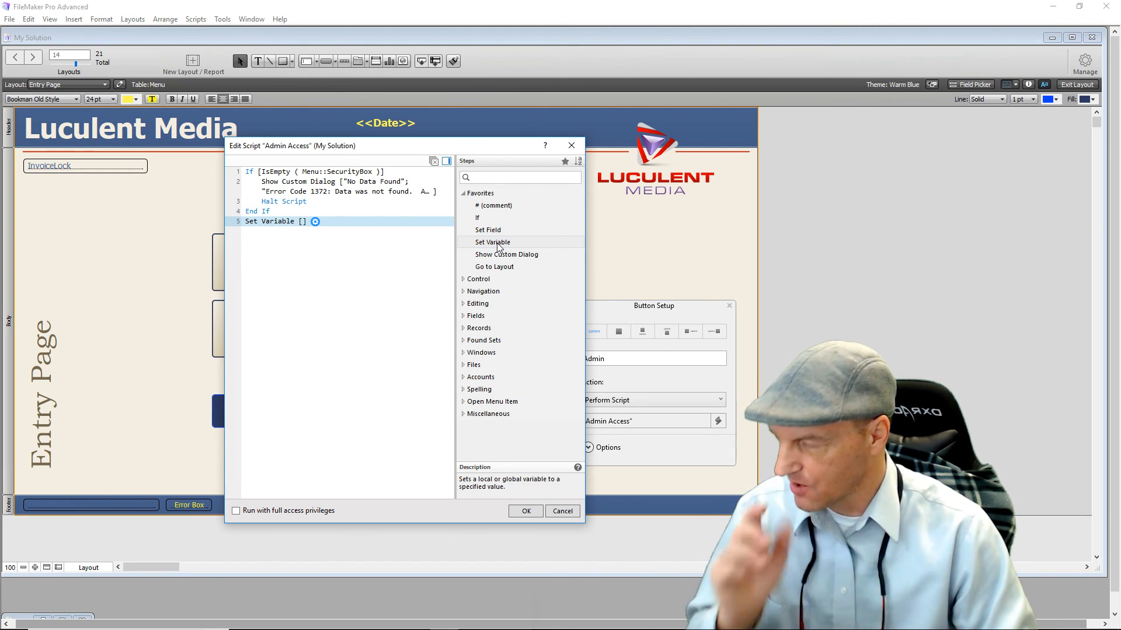
pyautogui.click(315, 222)
pyautogui.write('user')
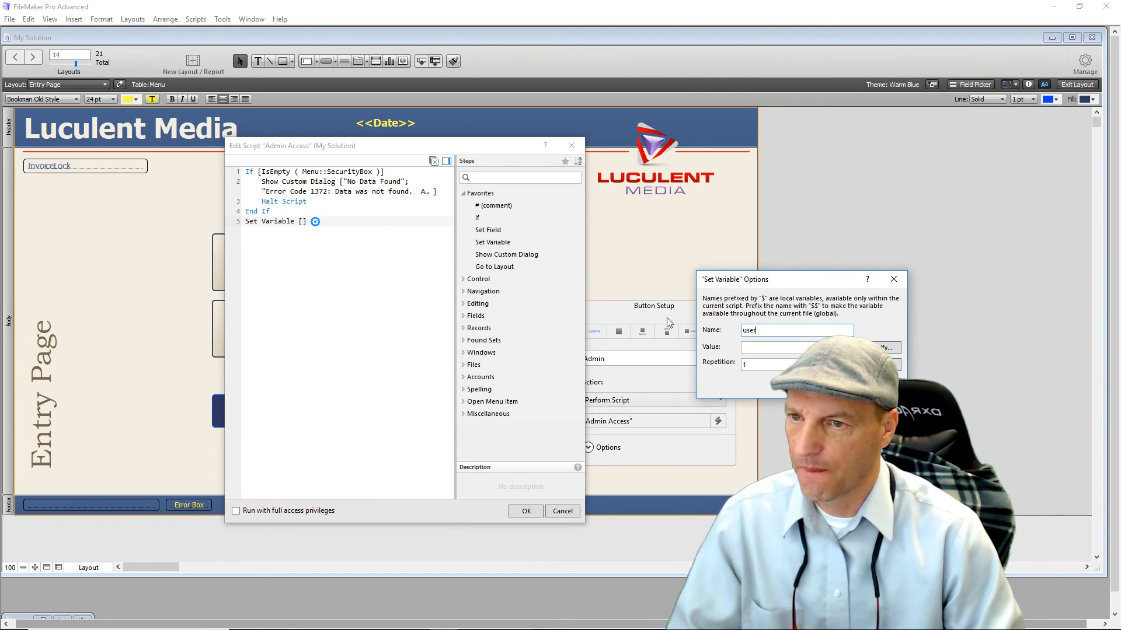
pyautogui.click(885, 348)
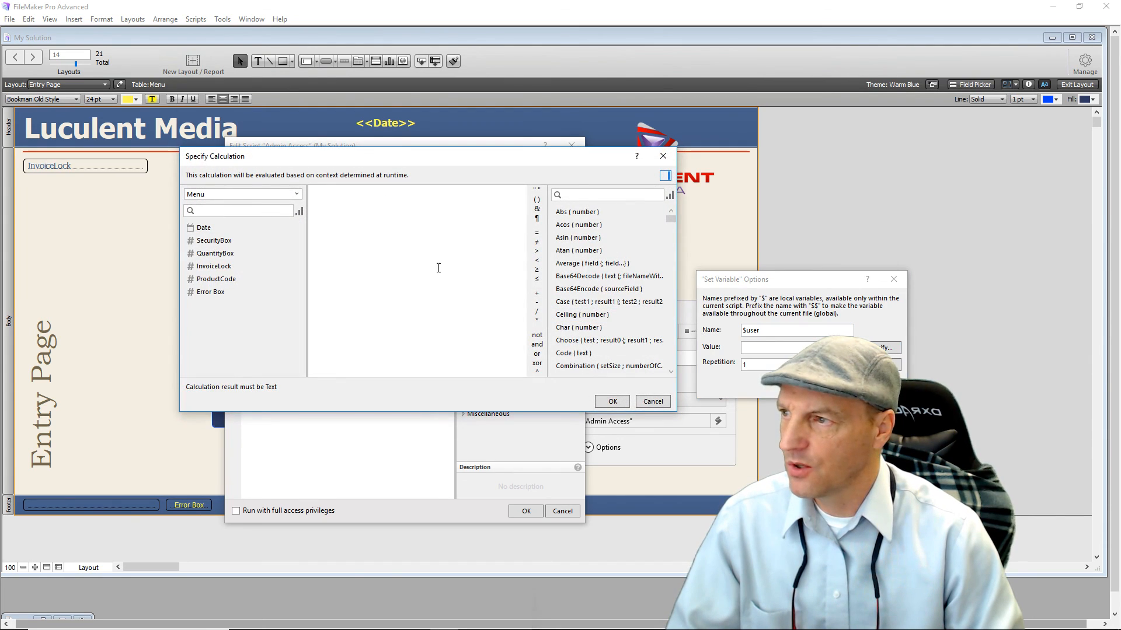
pyautogui.click(268, 240)
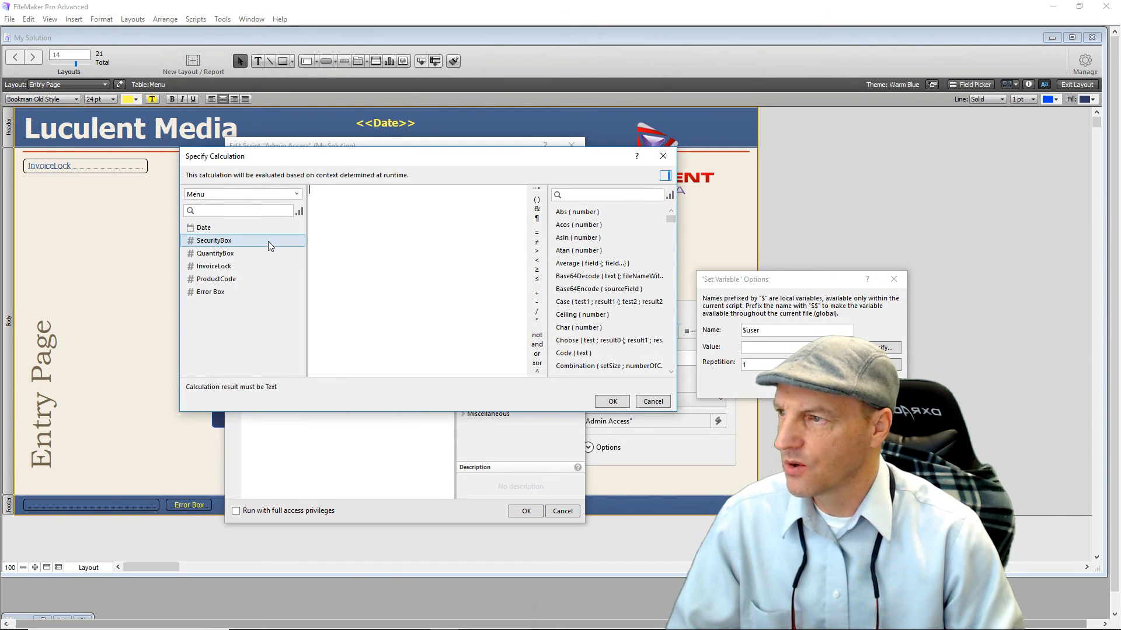
pyautogui.doubleClick(206, 245)
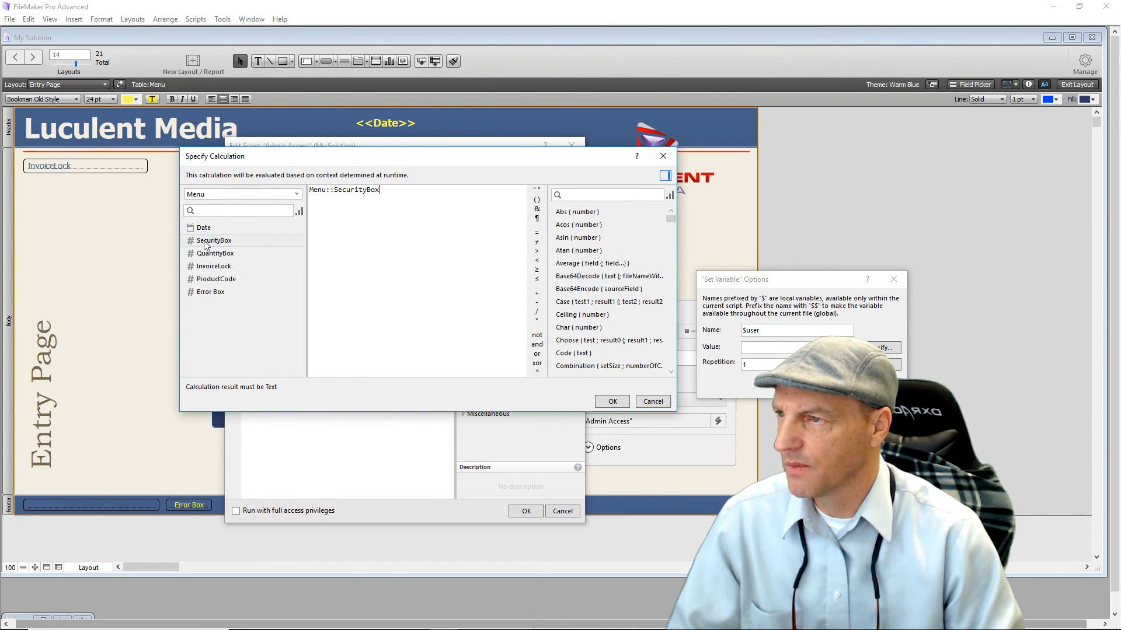
pyautogui.click(612, 402)
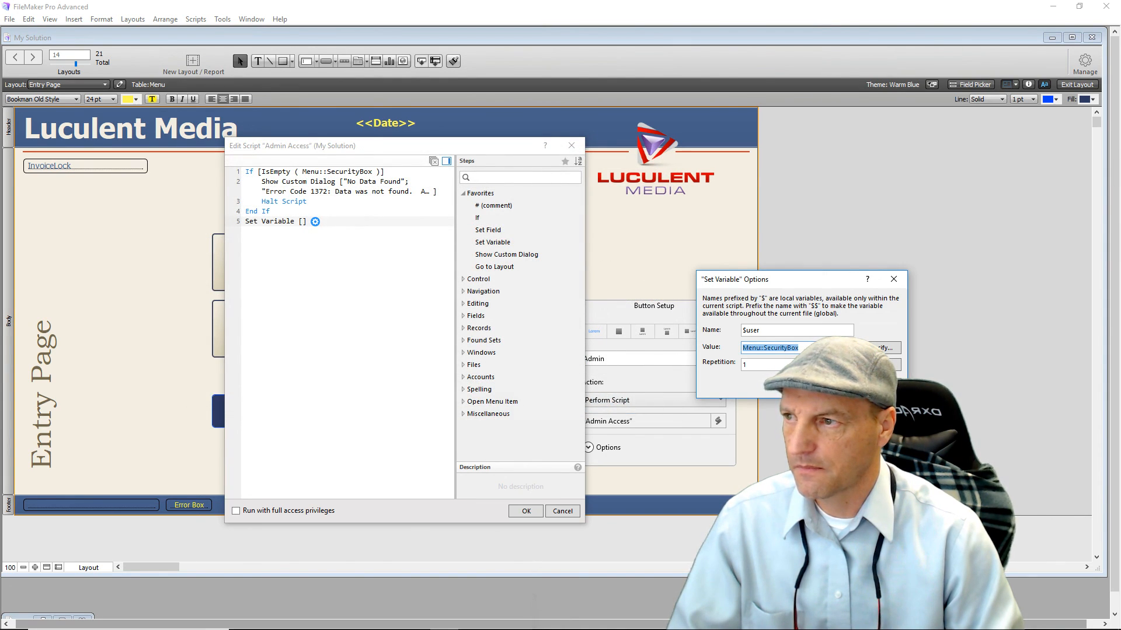
pyautogui.press('Return')
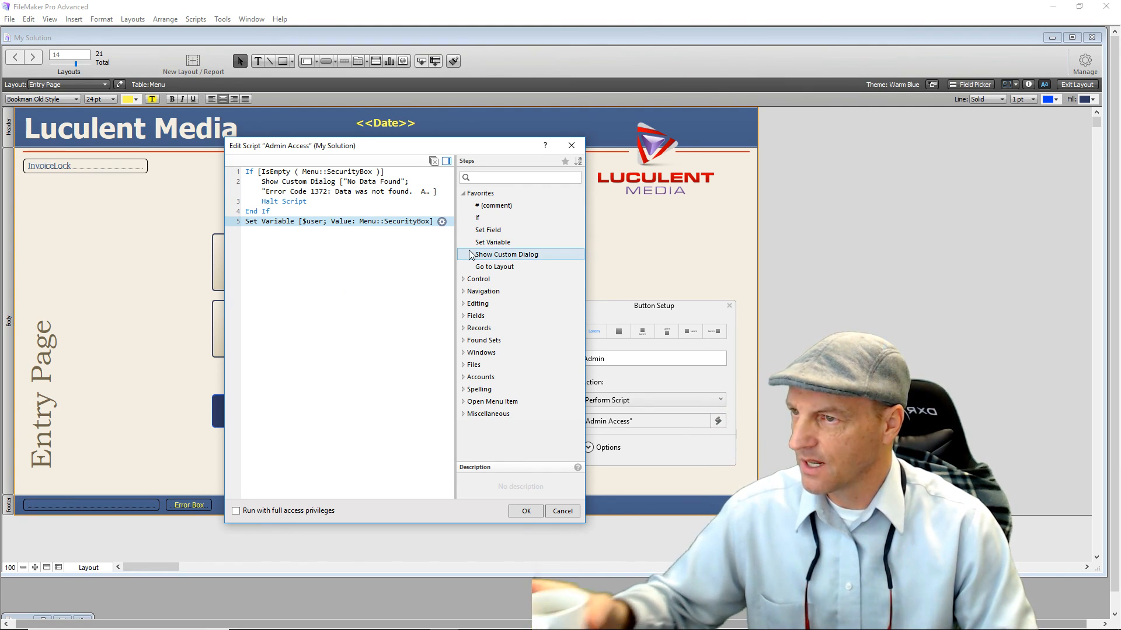
# Add a Set Field step that sets Menu::SecurityBox to "".
pyautogui.doubleClick(494, 232)
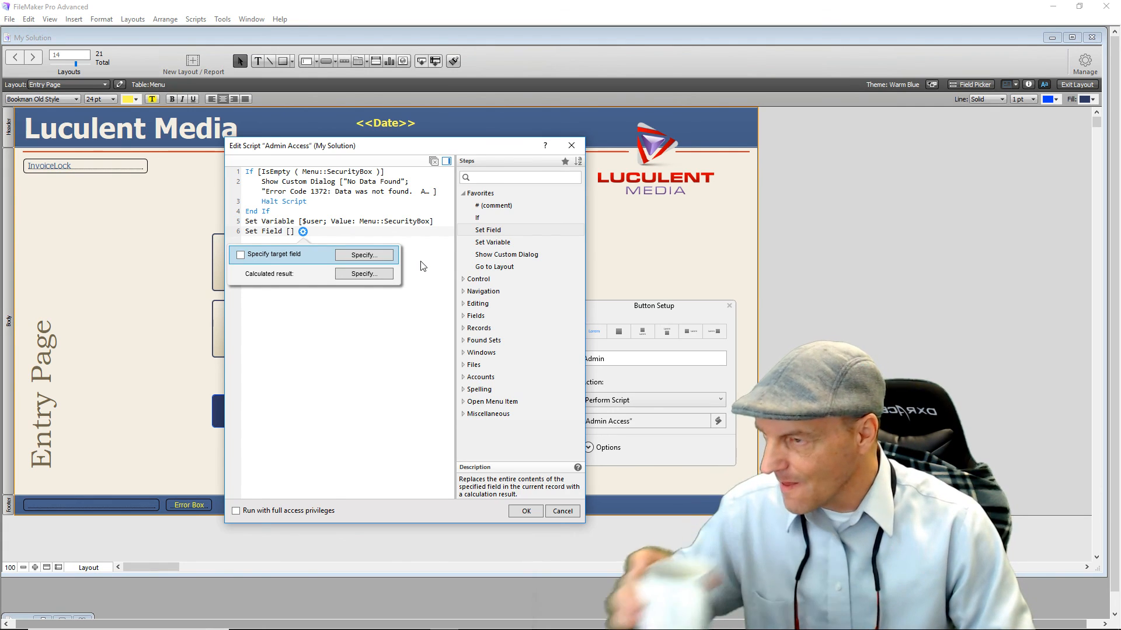
pyautogui.click(380, 257)
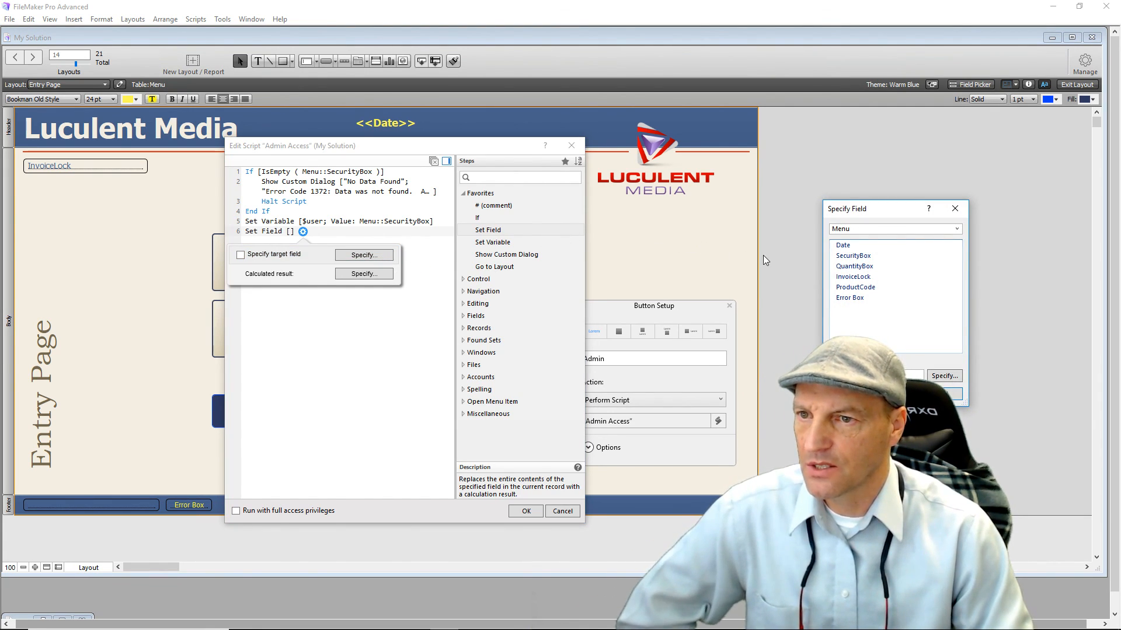
pyautogui.doubleClick(848, 257)
pyautogui.click(364, 273)
pyautogui.click(537, 190)
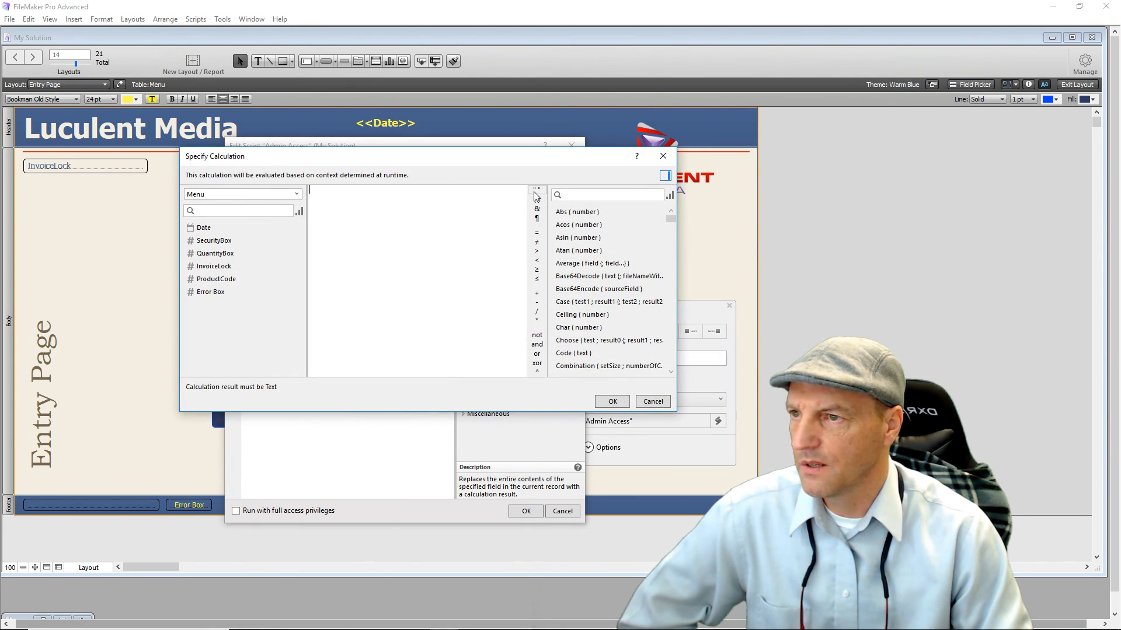
pyautogui.click(603, 406)
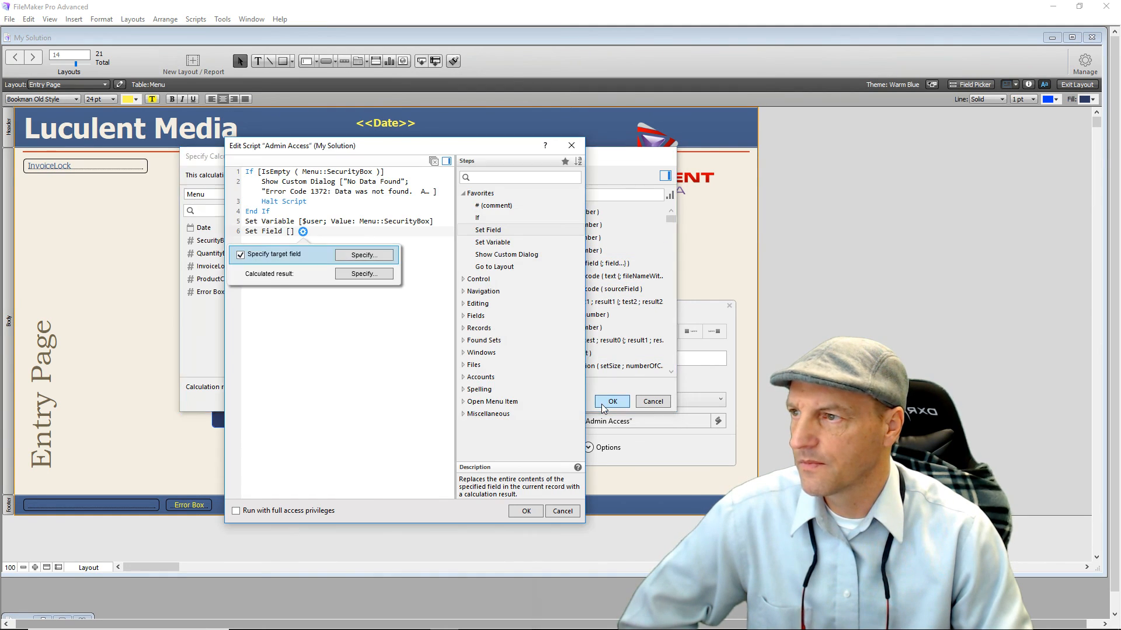
pyautogui.click(369, 304)
# Add a second Set Field step that sets Menu::Error Box to "".
pyautogui.doubleClick(490, 230)
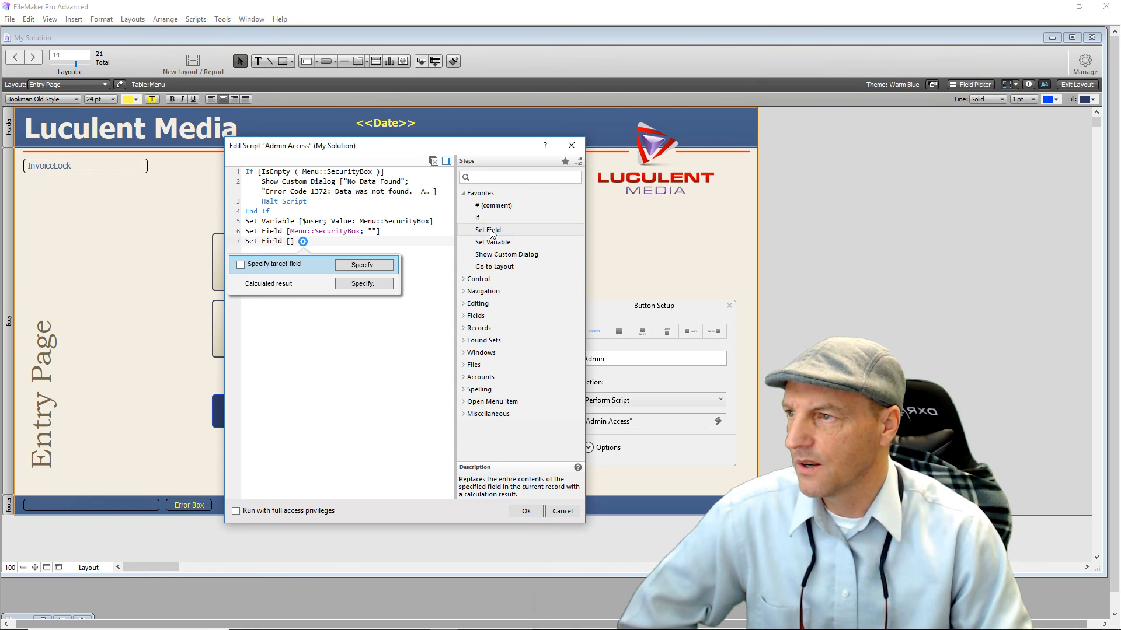
pyautogui.click(386, 266)
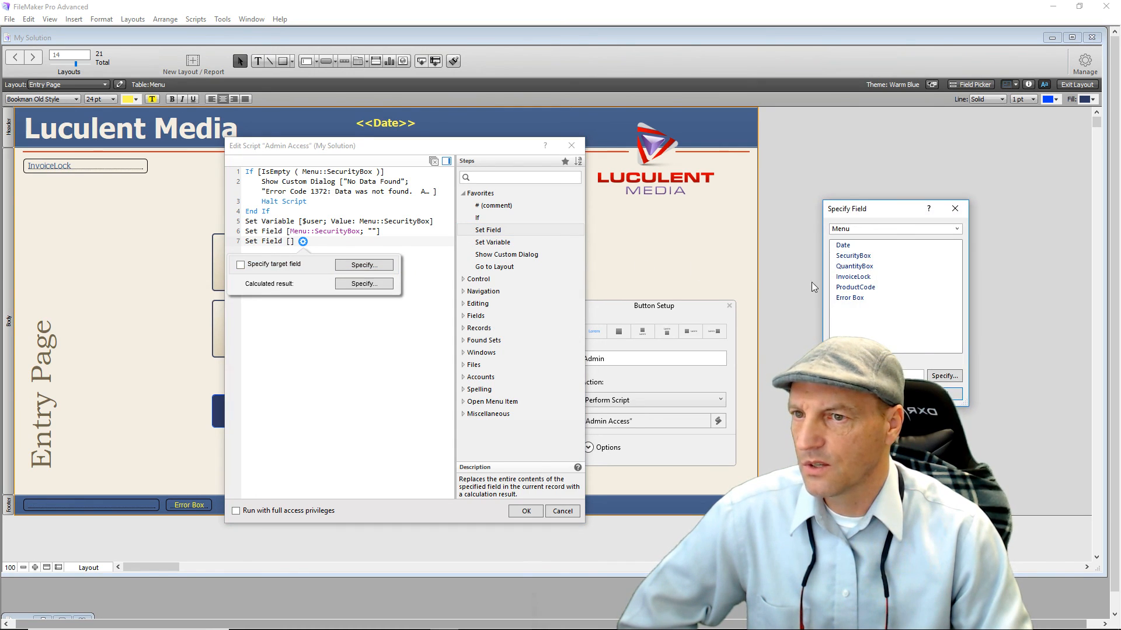
pyautogui.doubleClick(849, 299)
pyautogui.click(373, 286)
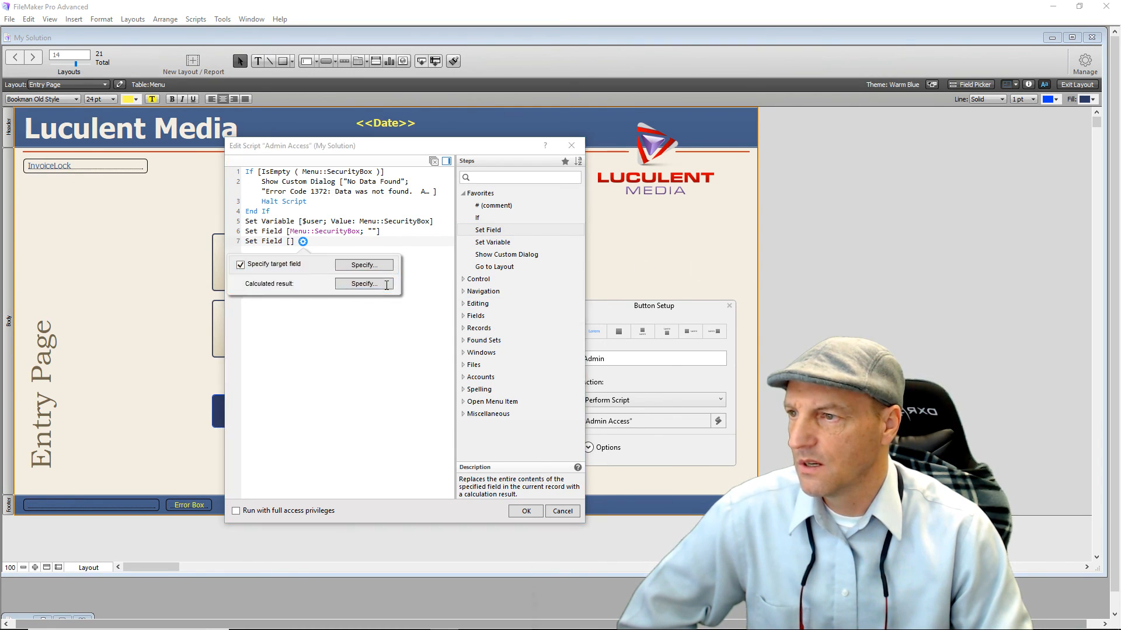
pyautogui.click(536, 190)
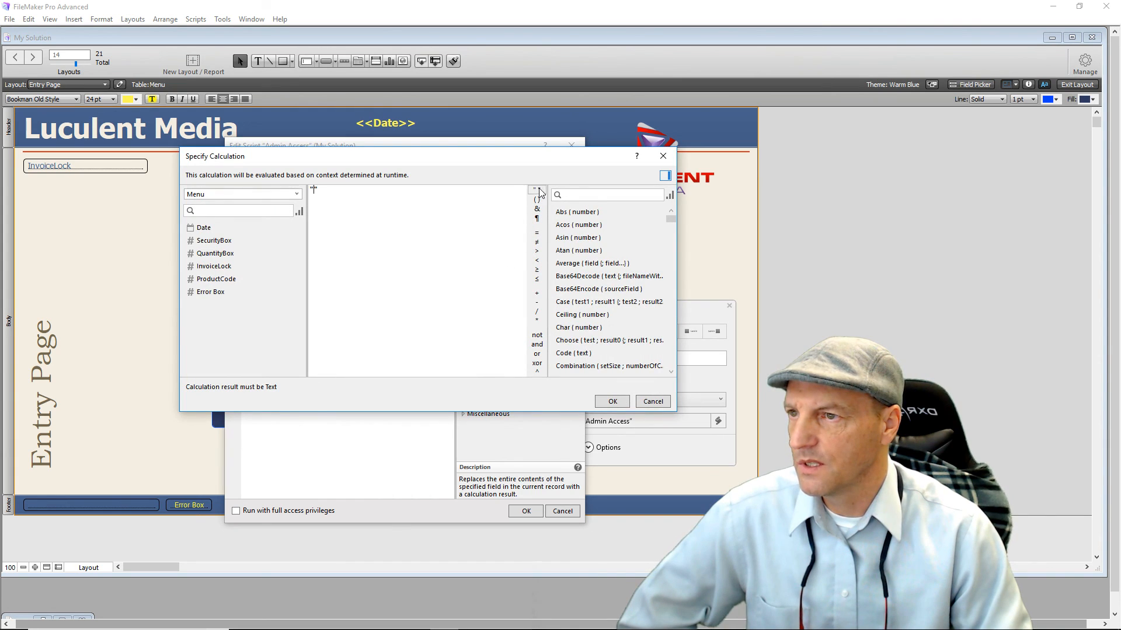
pyautogui.click(602, 404)
pyautogui.click(353, 340)
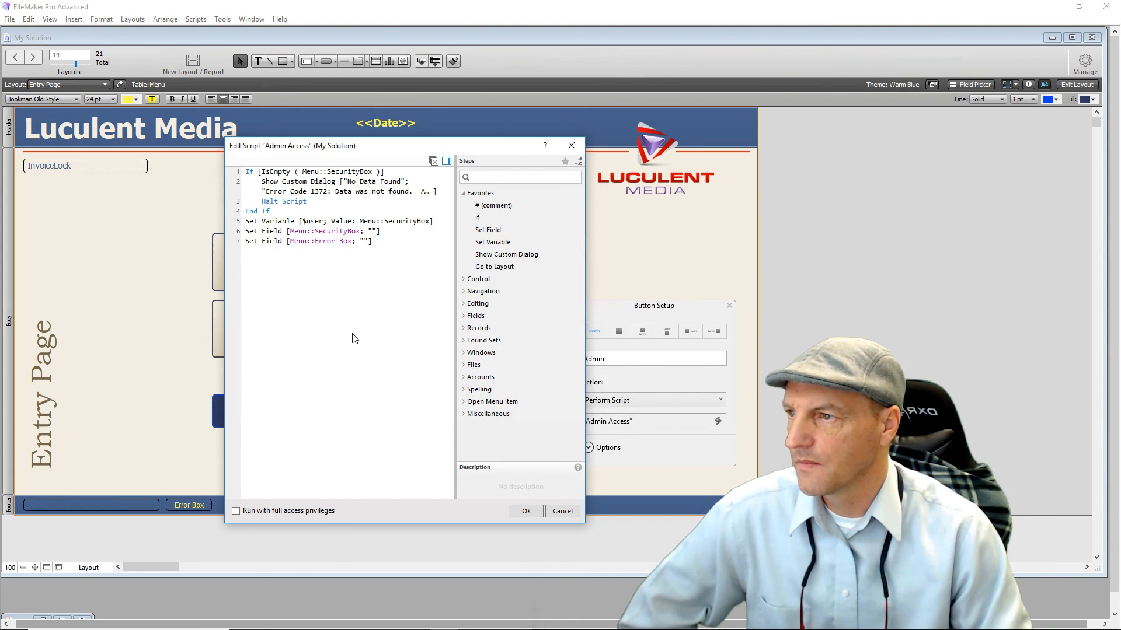
pyautogui.click(311, 264)
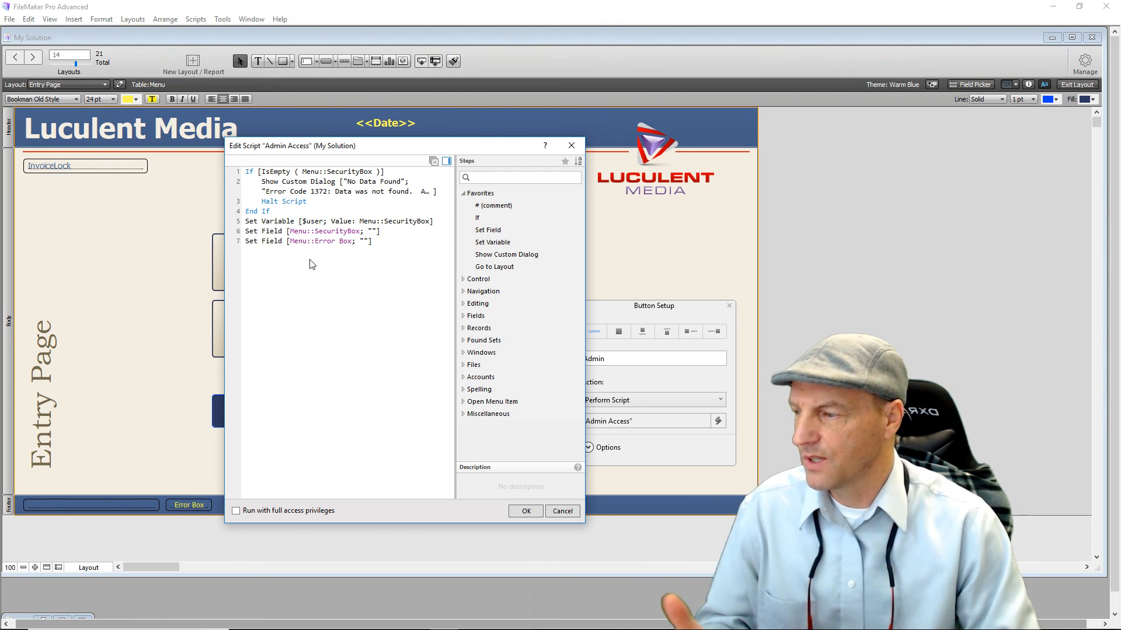
# Add a Freeze Window step to the Admin Access script.
pyautogui.write('Freeze Window')
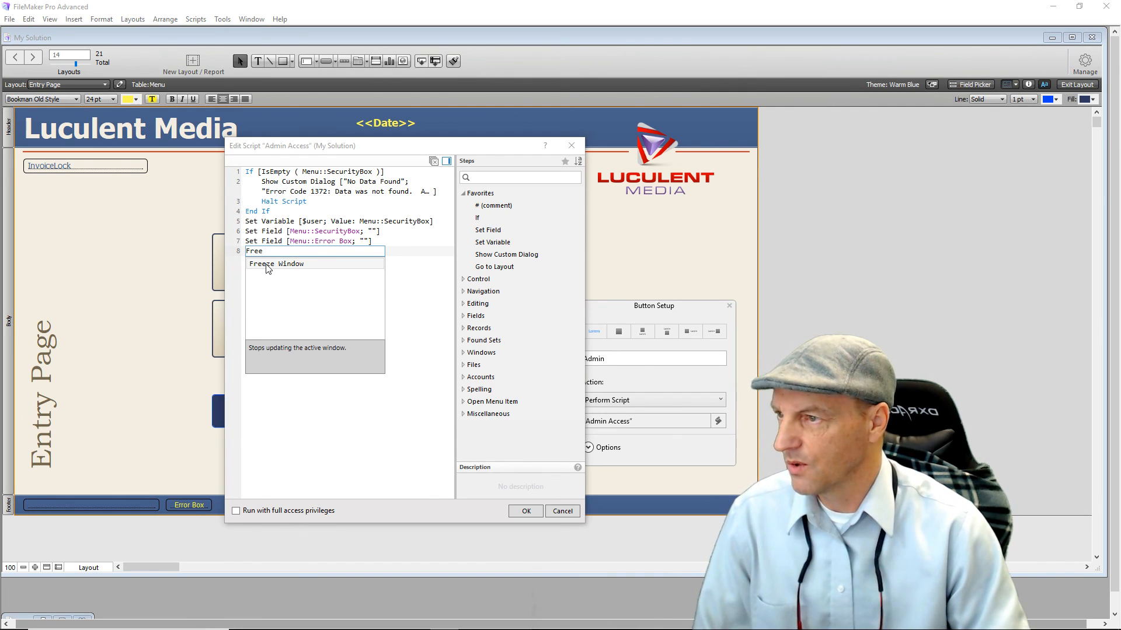
pyautogui.click(268, 265)
pyautogui.click(326, 297)
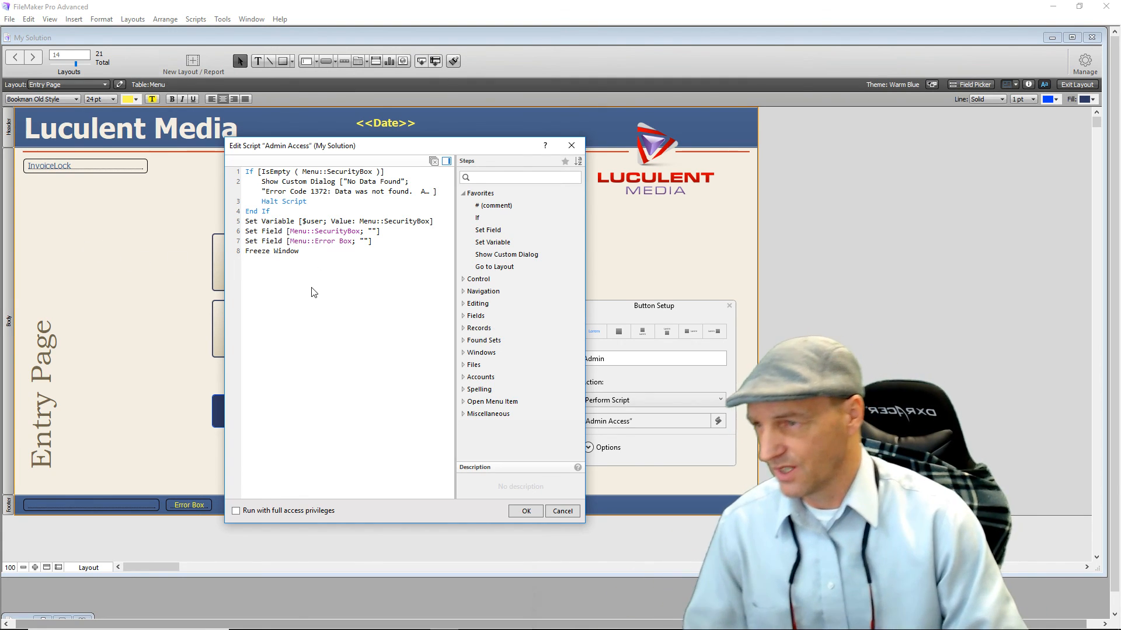
# Add a Go to Layout step targeting the User Info layout.
pyautogui.doubleClick(497, 267)
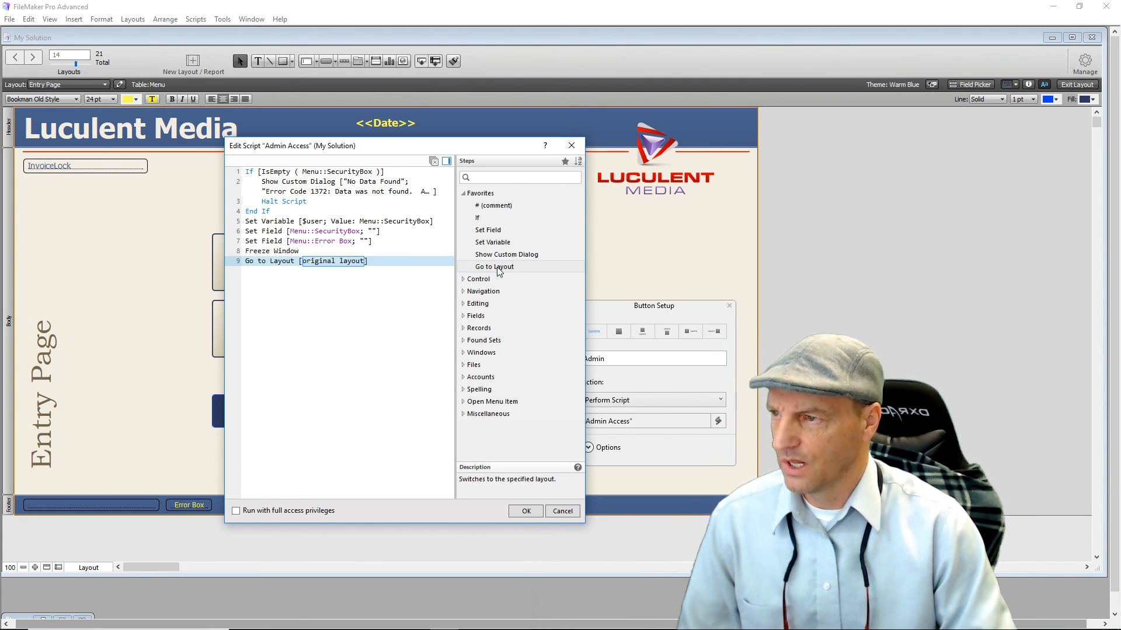
pyautogui.click(340, 264)
pyautogui.click(336, 280)
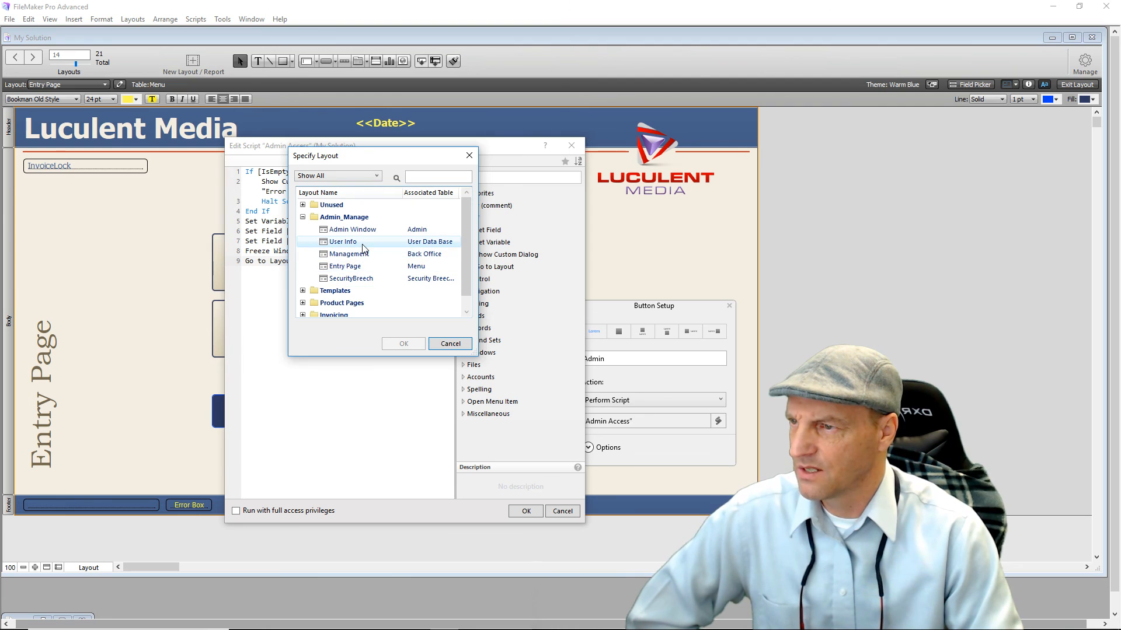
pyautogui.doubleClick(341, 244)
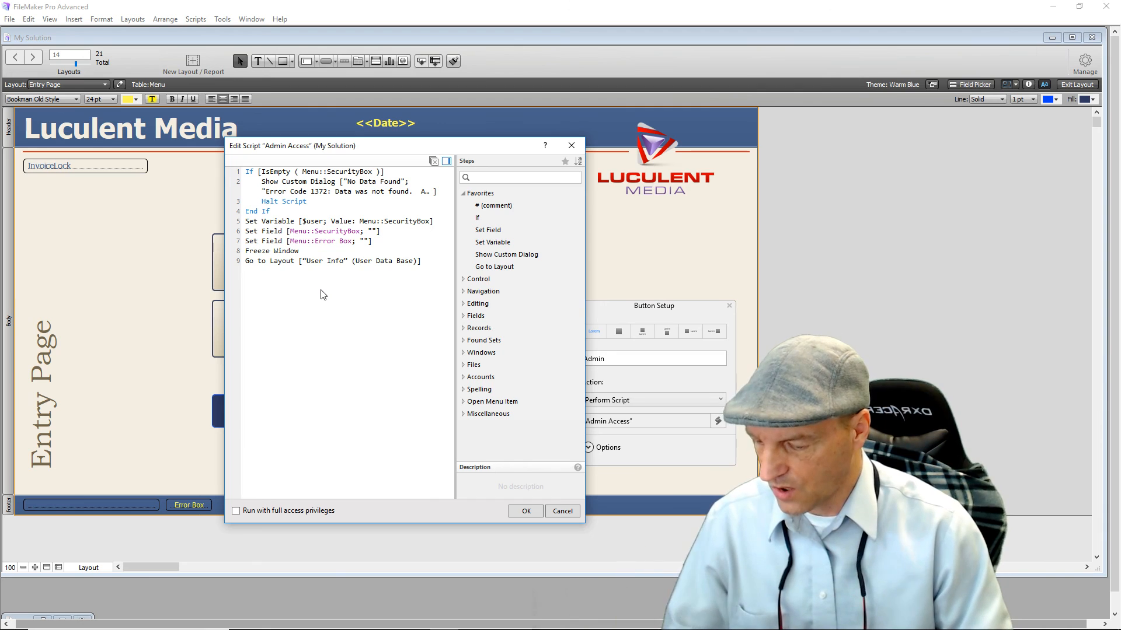
# Add Enter Find Mode as step 10 with its Pause option turned off.
pyautogui.write('Enter')
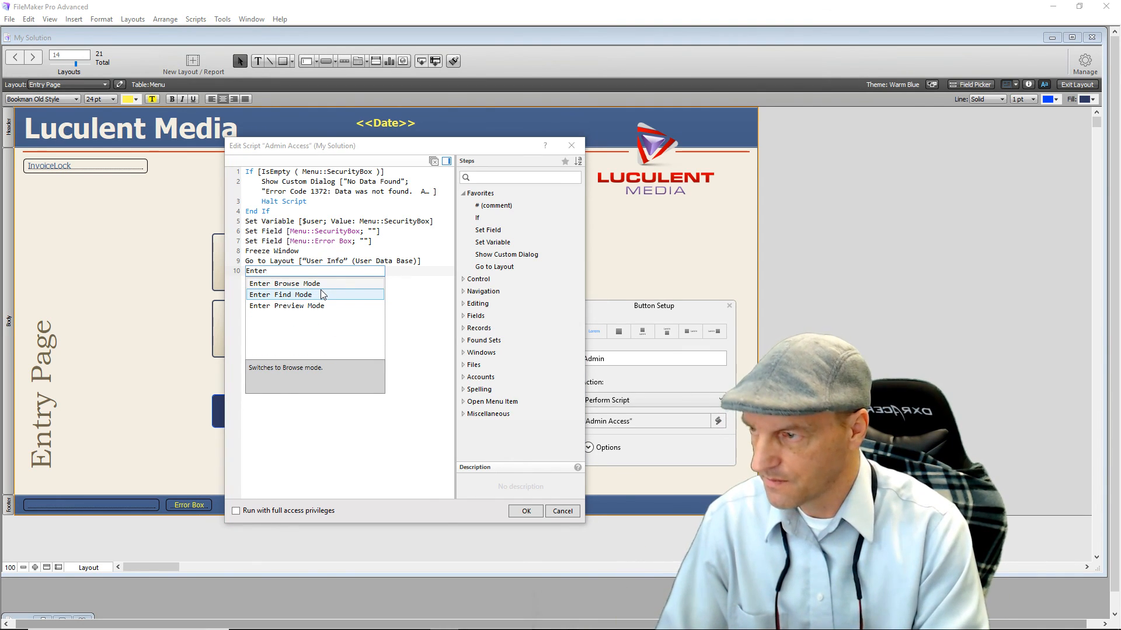
pyautogui.click(292, 296)
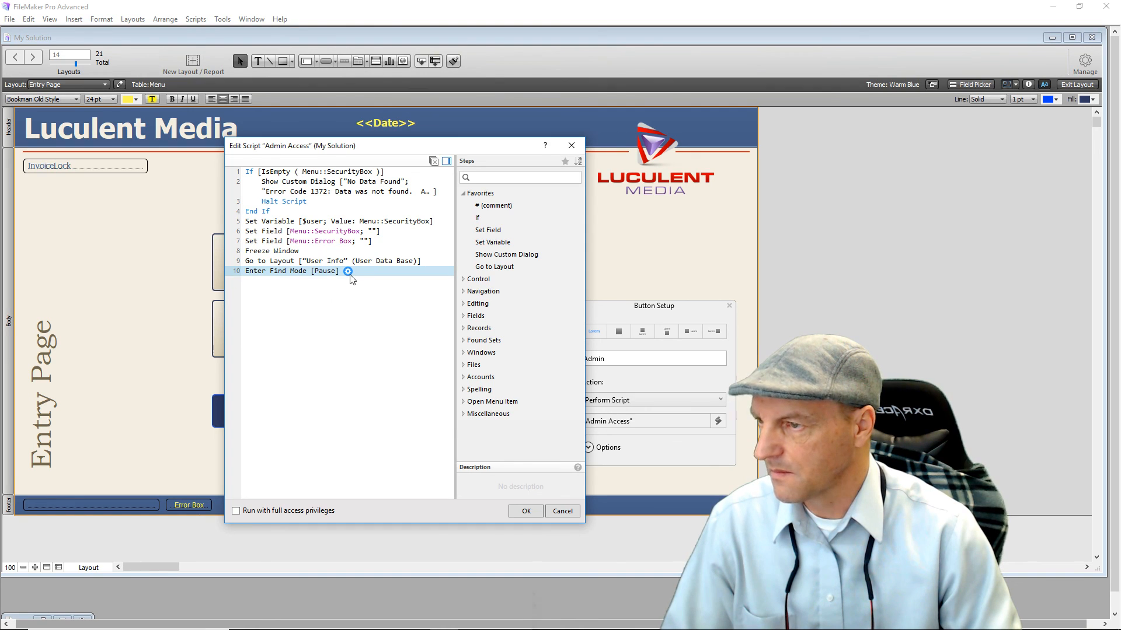
pyautogui.click(348, 272)
pyautogui.click(275, 294)
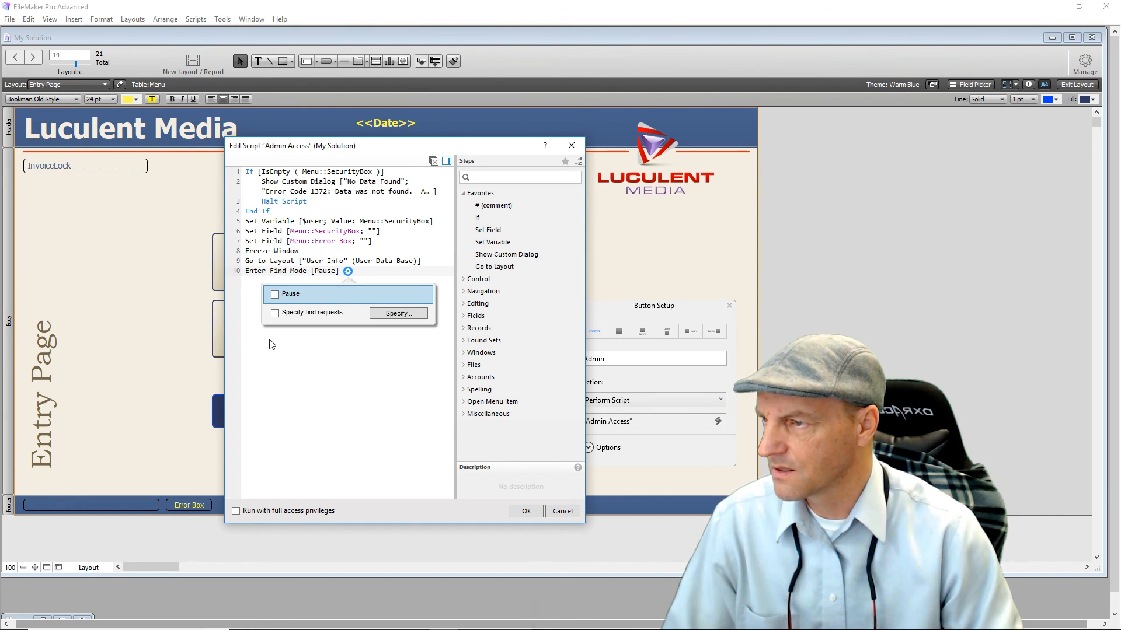
pyautogui.click(286, 343)
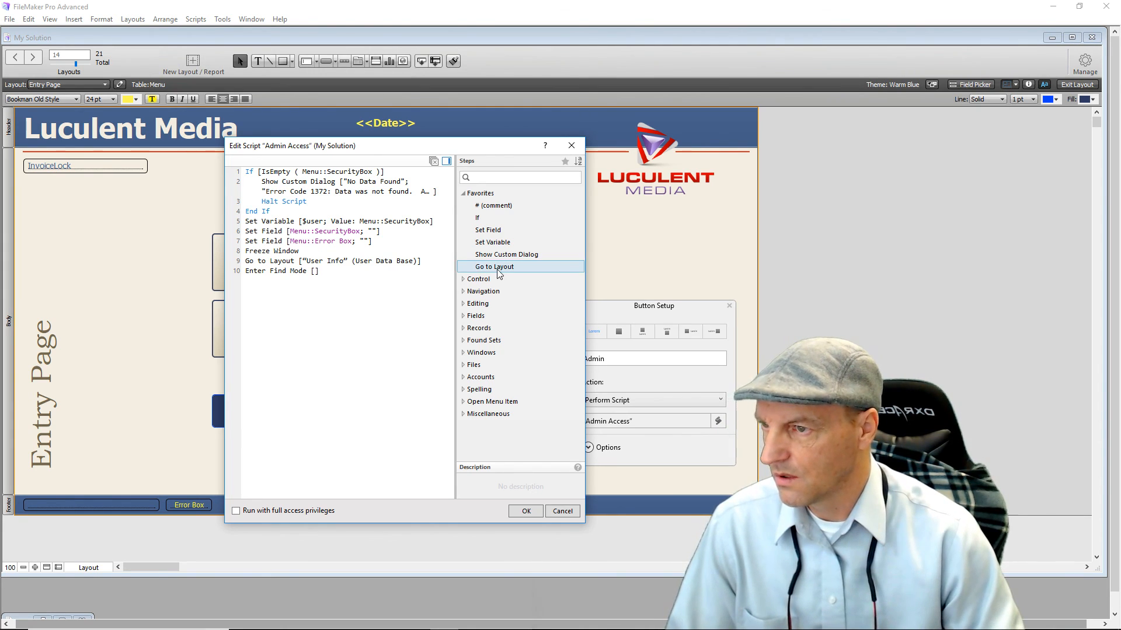
# Add Set Field with target User Data Base::Passwords and calculated value $user.
pyautogui.doubleClick(498, 231)
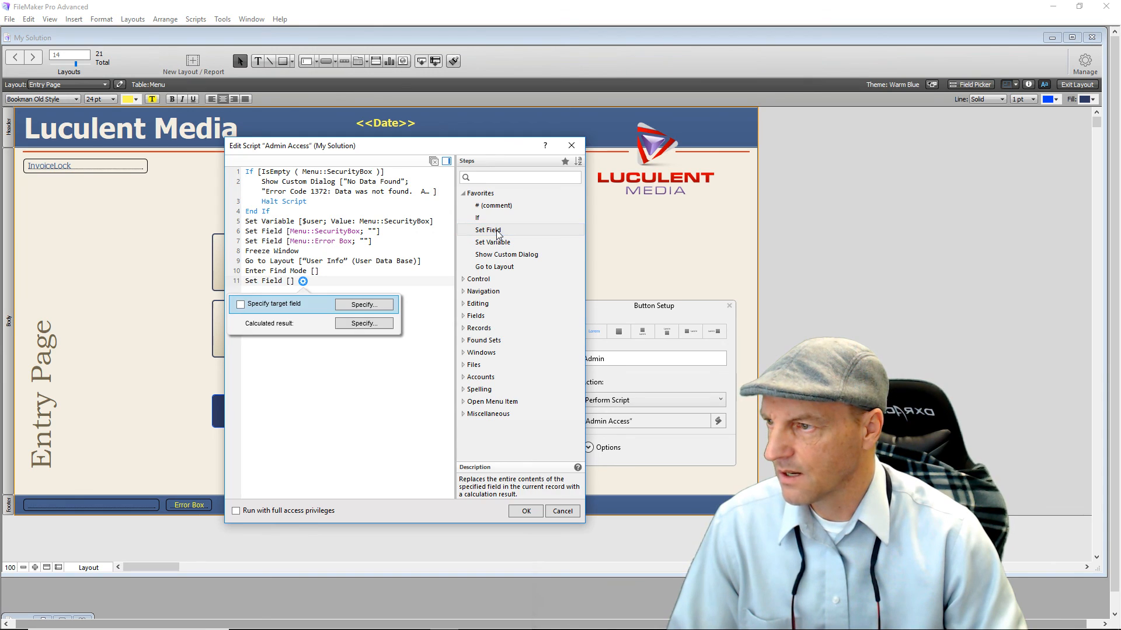
pyautogui.click(383, 303)
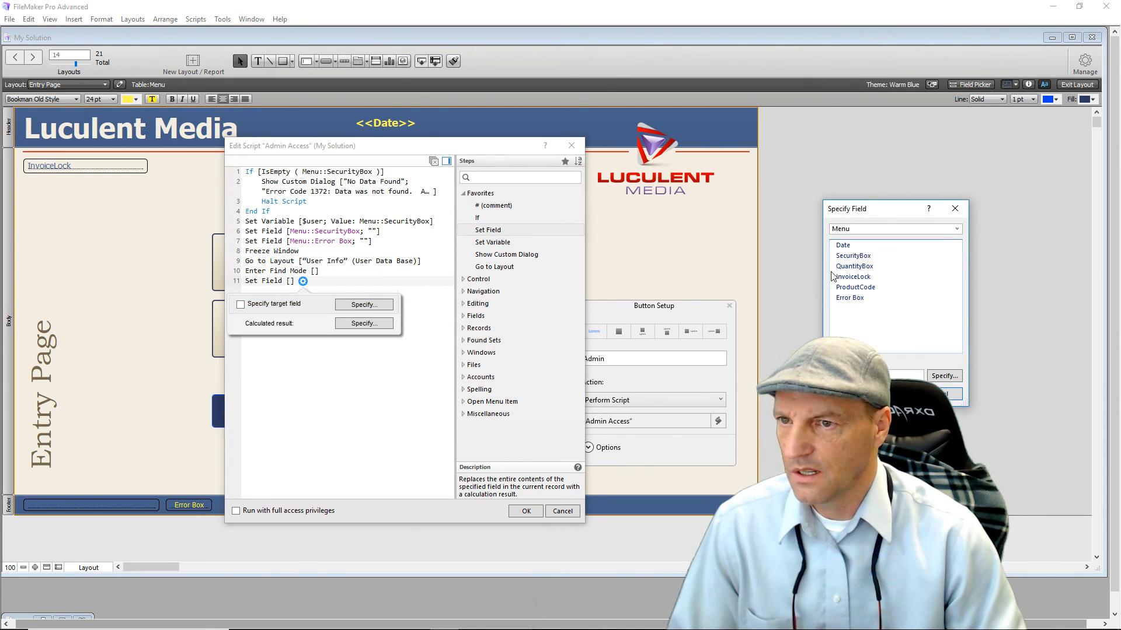
pyautogui.click(893, 229)
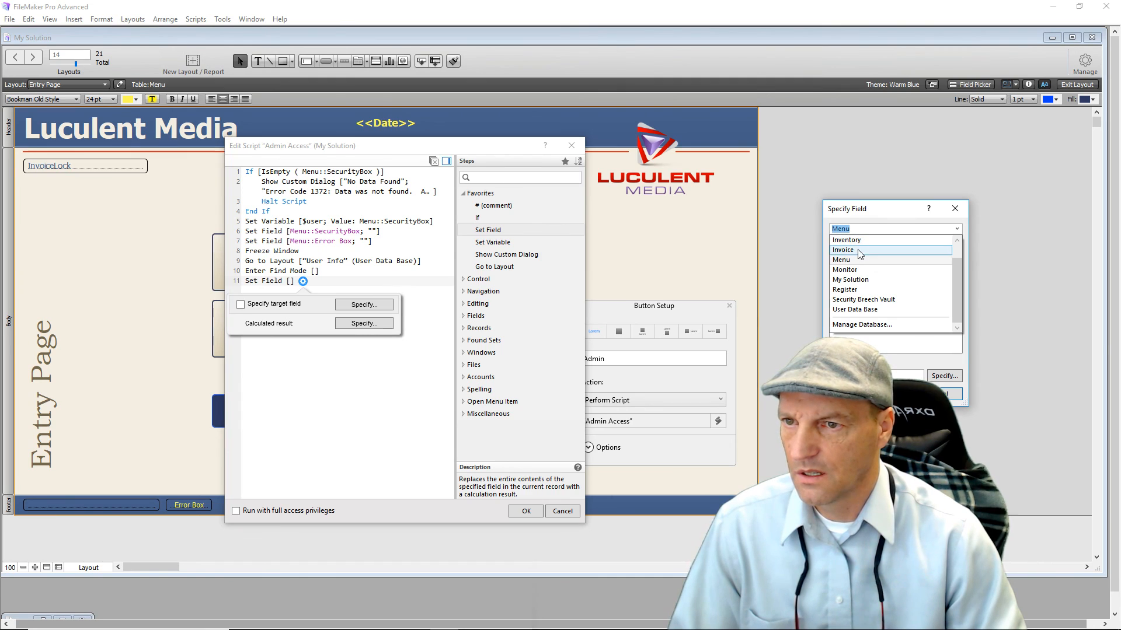
pyautogui.click(855, 311)
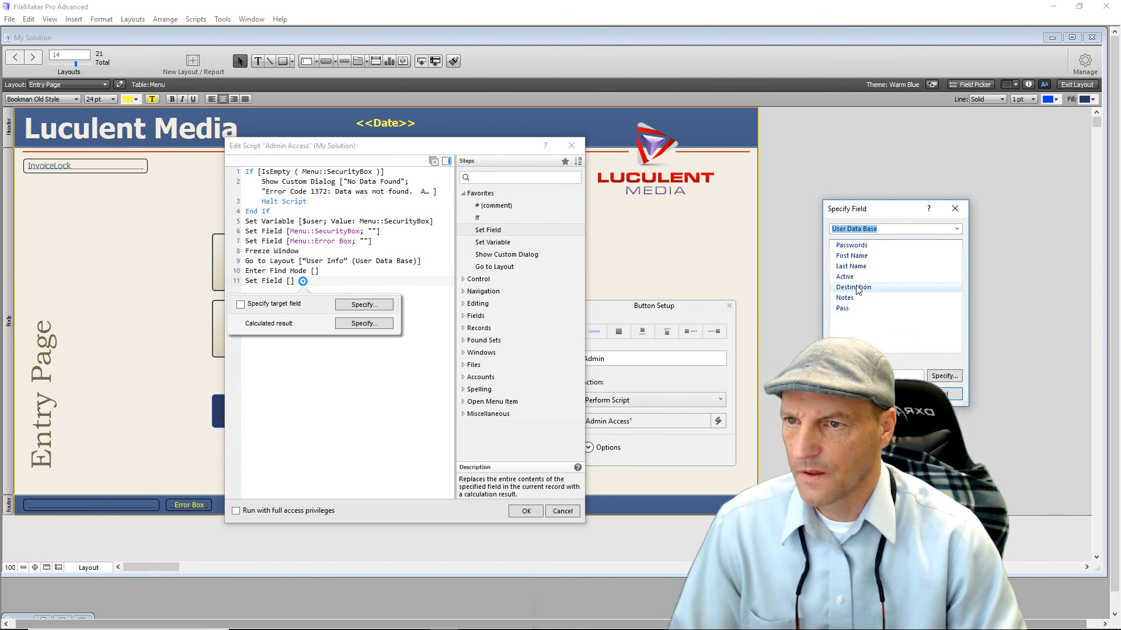
pyautogui.doubleClick(871, 250)
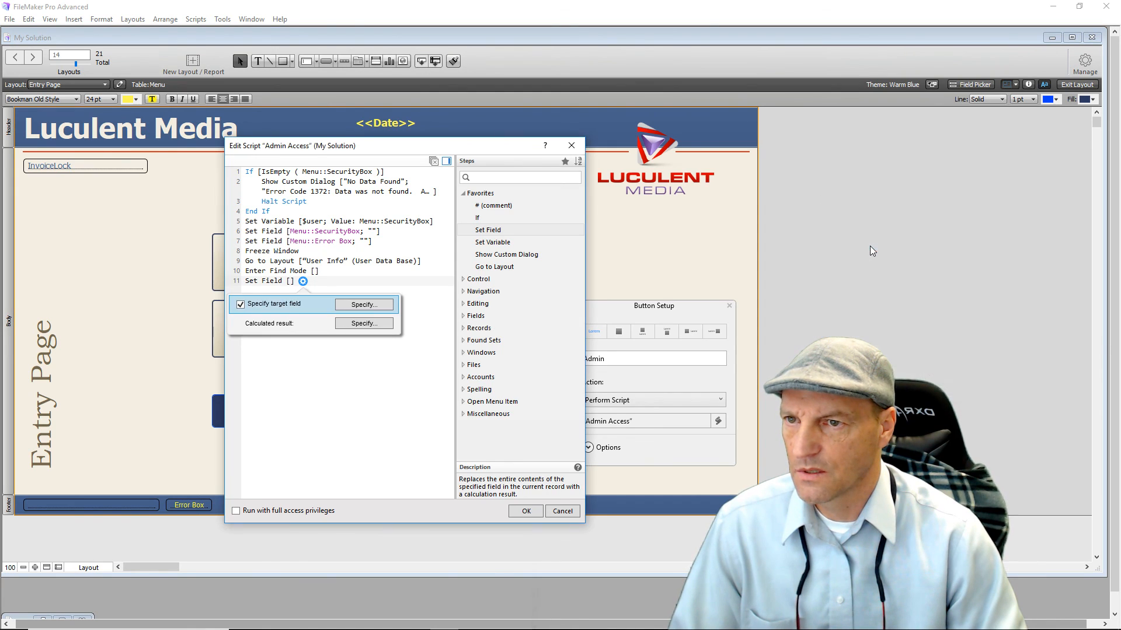
pyautogui.click(386, 322)
pyautogui.moveTo(392, 157); pyautogui.dragTo(368, 202)
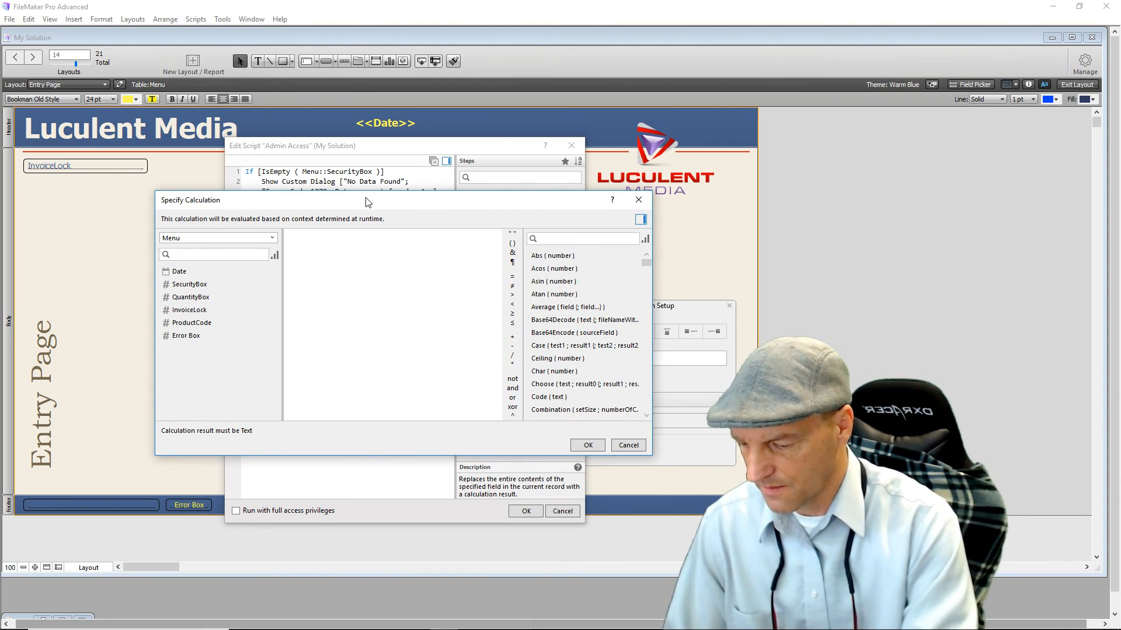
pyautogui.write('$user')
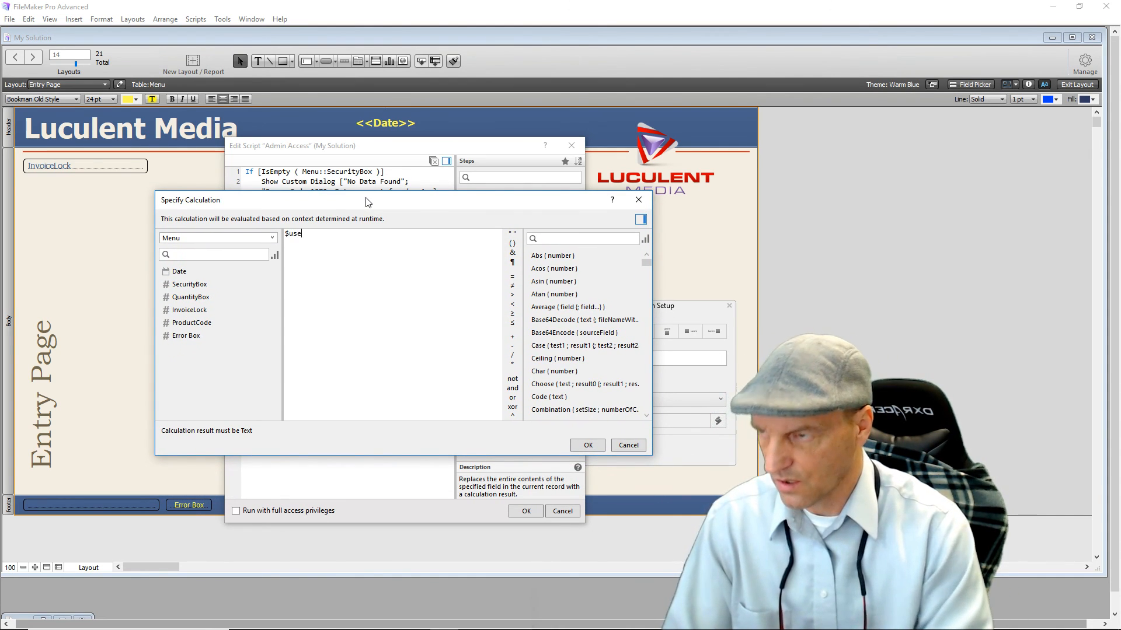
pyautogui.click(586, 446)
pyautogui.click(415, 426)
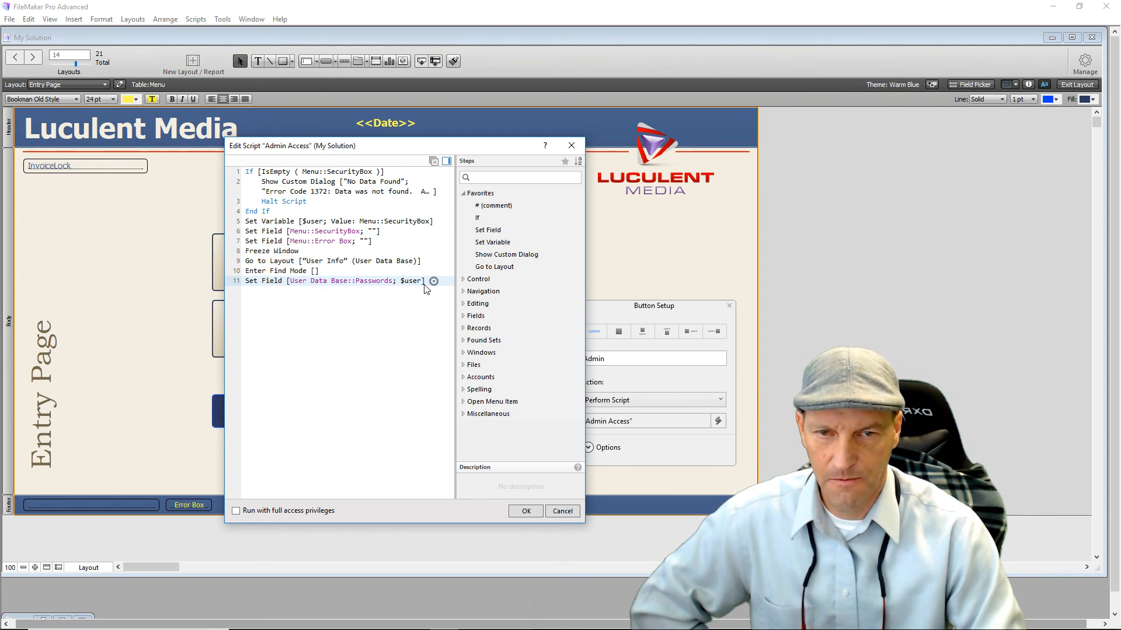
# Add Set Error Capture [On] as step 12.
pyautogui.click(302, 296)
pyautogui.write('Set')
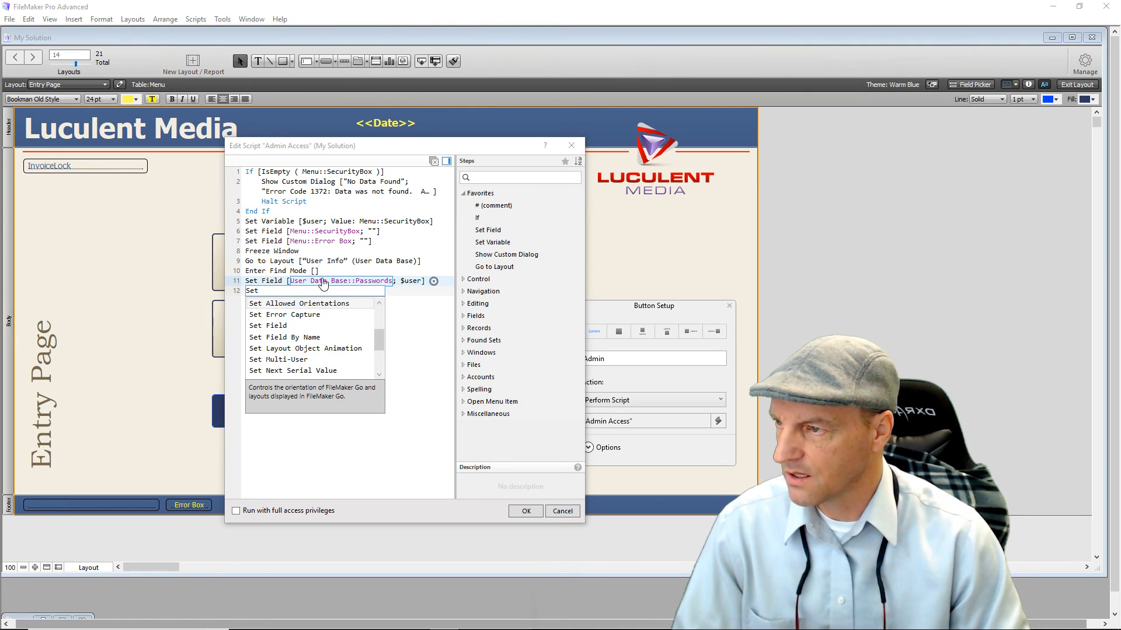
pyautogui.click(303, 315)
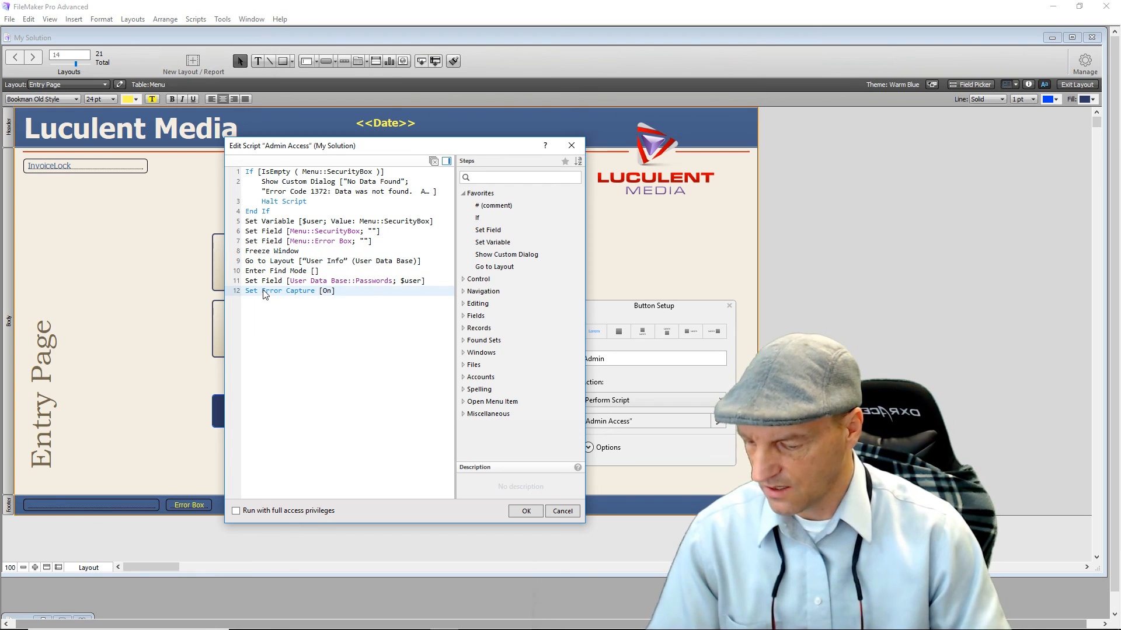
# Add Perform Find as step 13.
pyautogui.write('Perform')
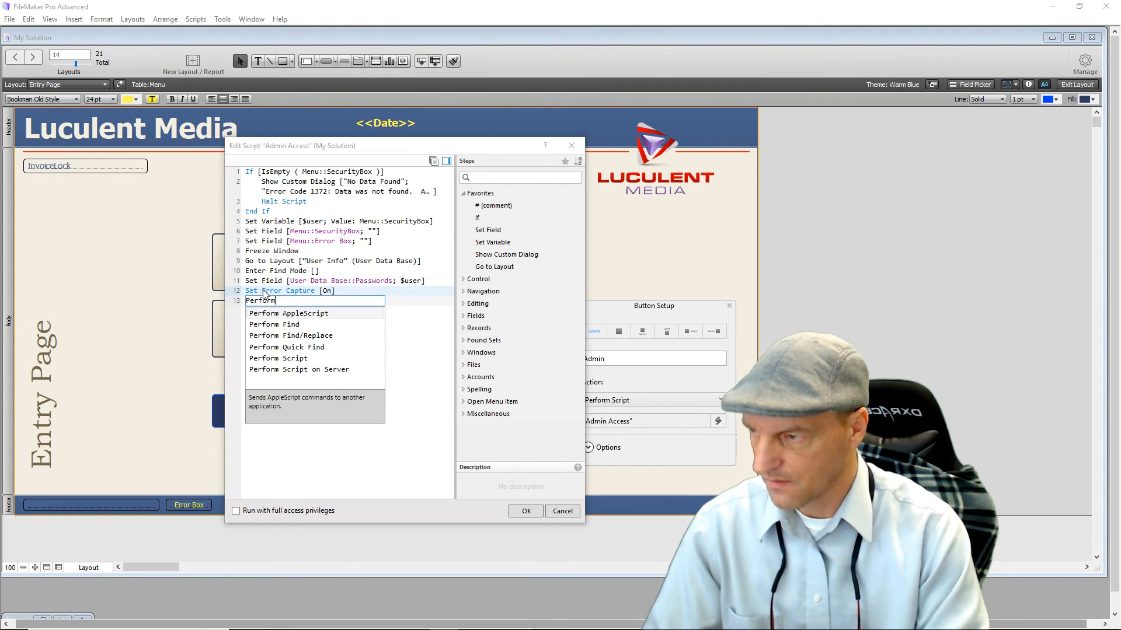
pyautogui.click(270, 325)
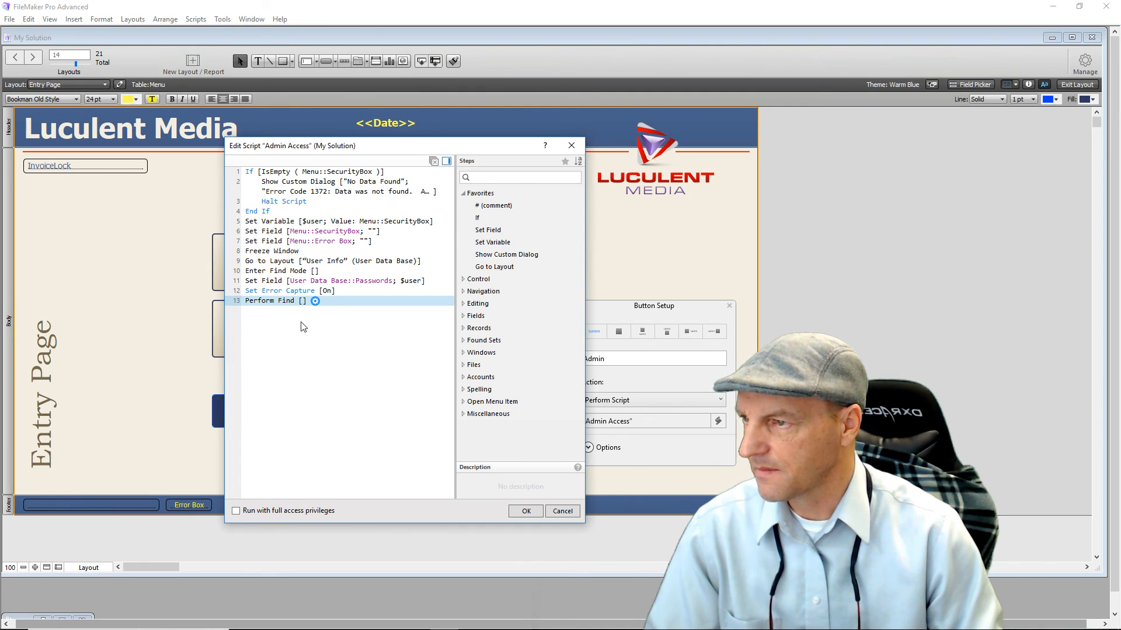
pyautogui.click(296, 357)
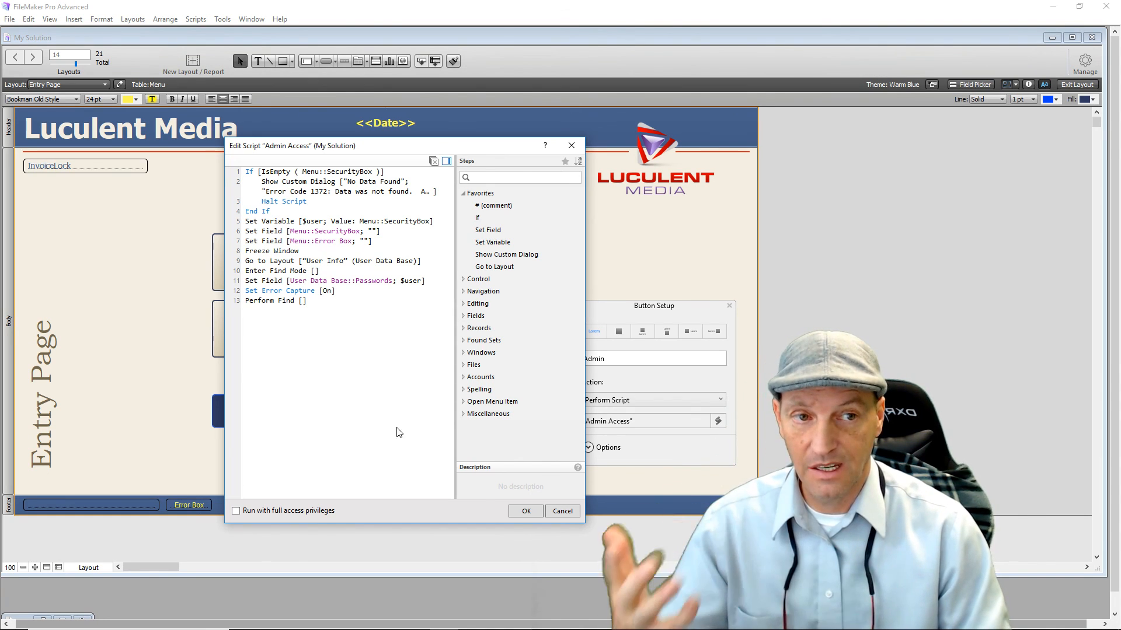
# Add If [IsEmpty ( User Data Base::Passwords )] with its End If as steps 14–15.
pyautogui.doubleClick(477, 218)
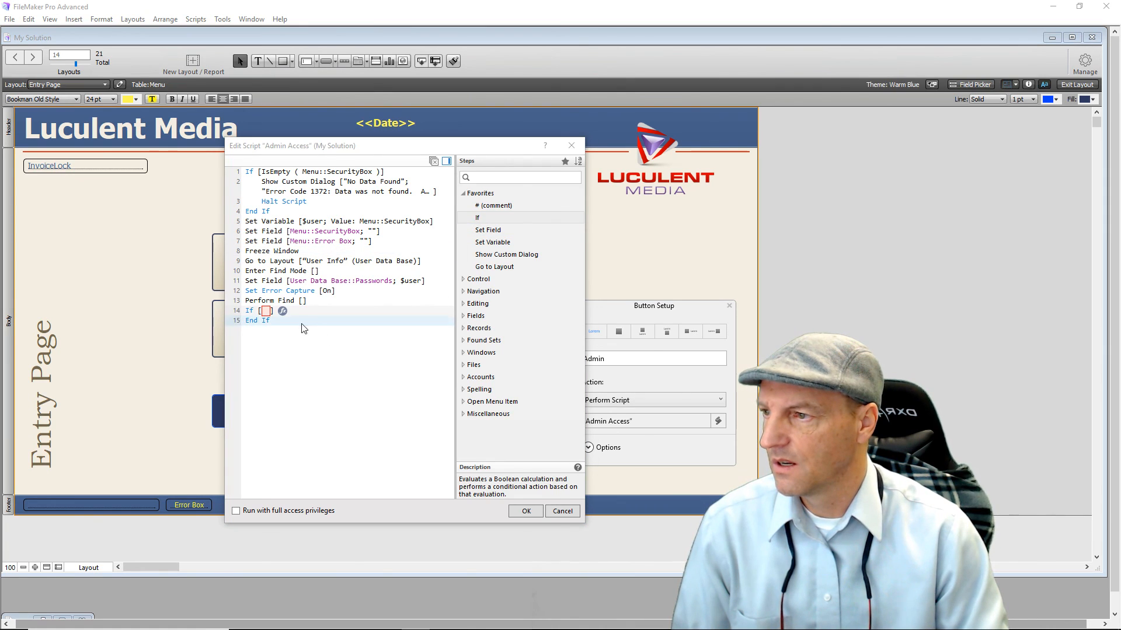
pyautogui.click(283, 311)
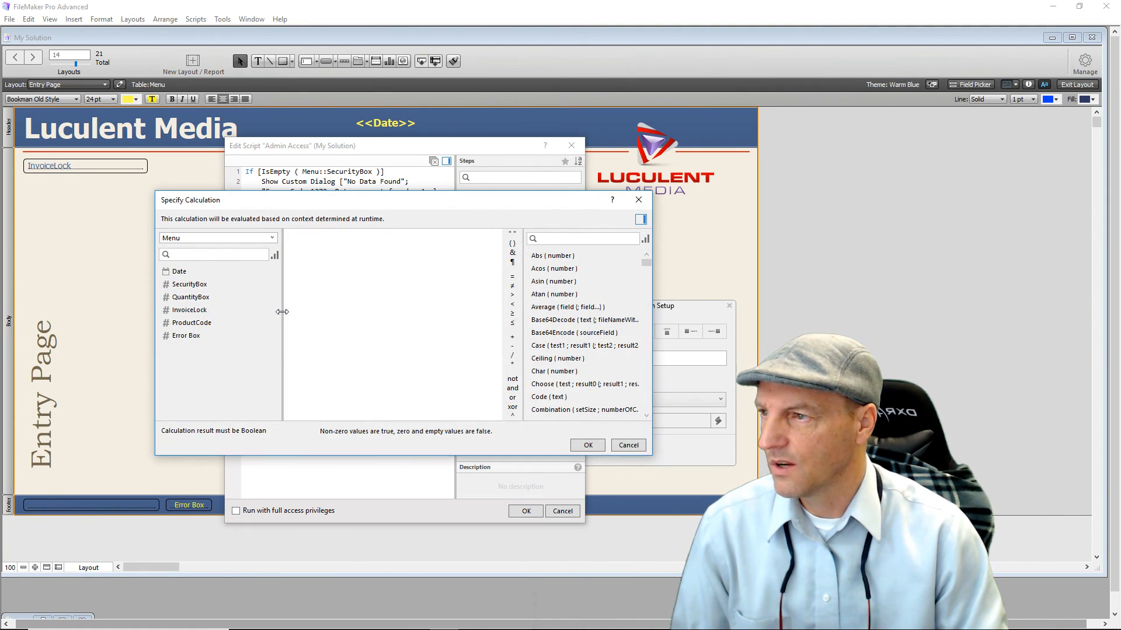
pyautogui.click(253, 239)
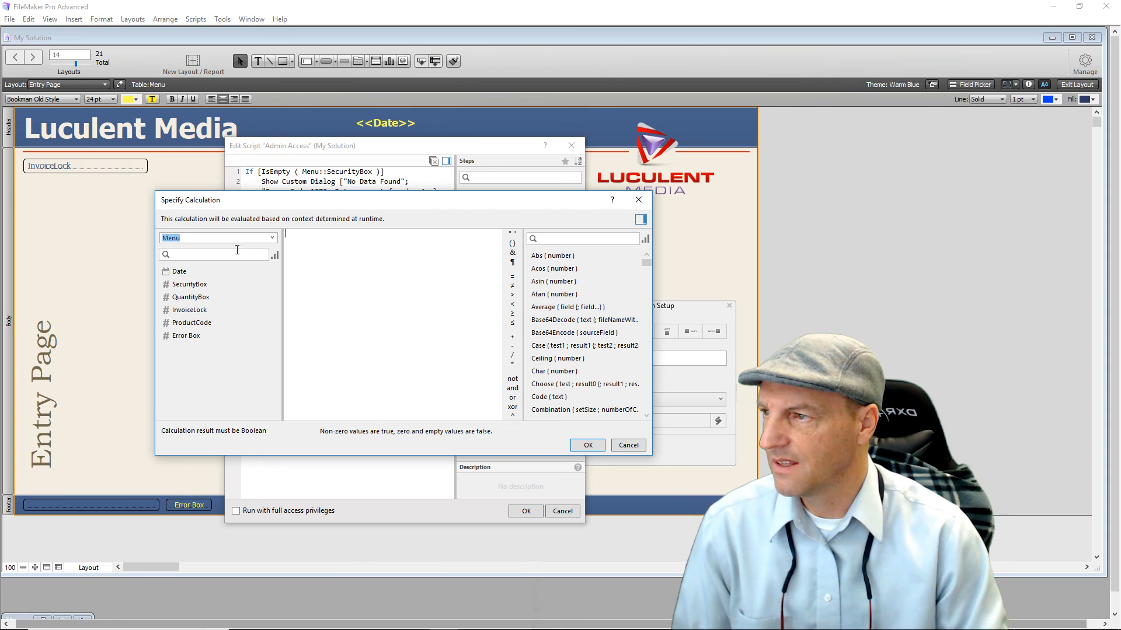
pyautogui.click(272, 239)
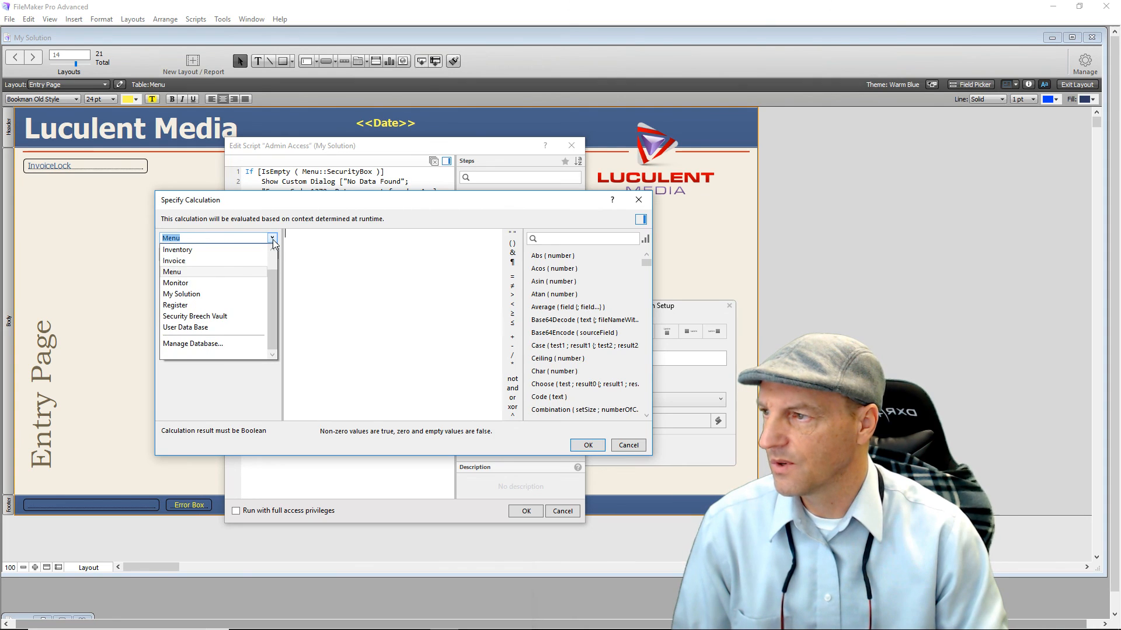
pyautogui.click(224, 329)
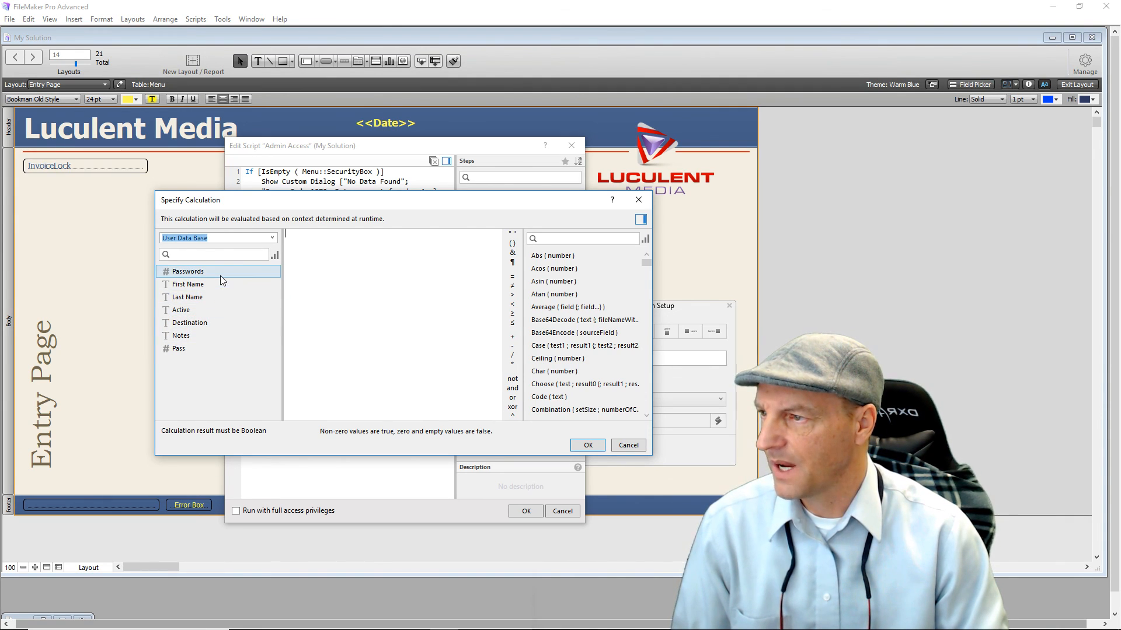
pyautogui.click(329, 241)
pyautogui.write('is')
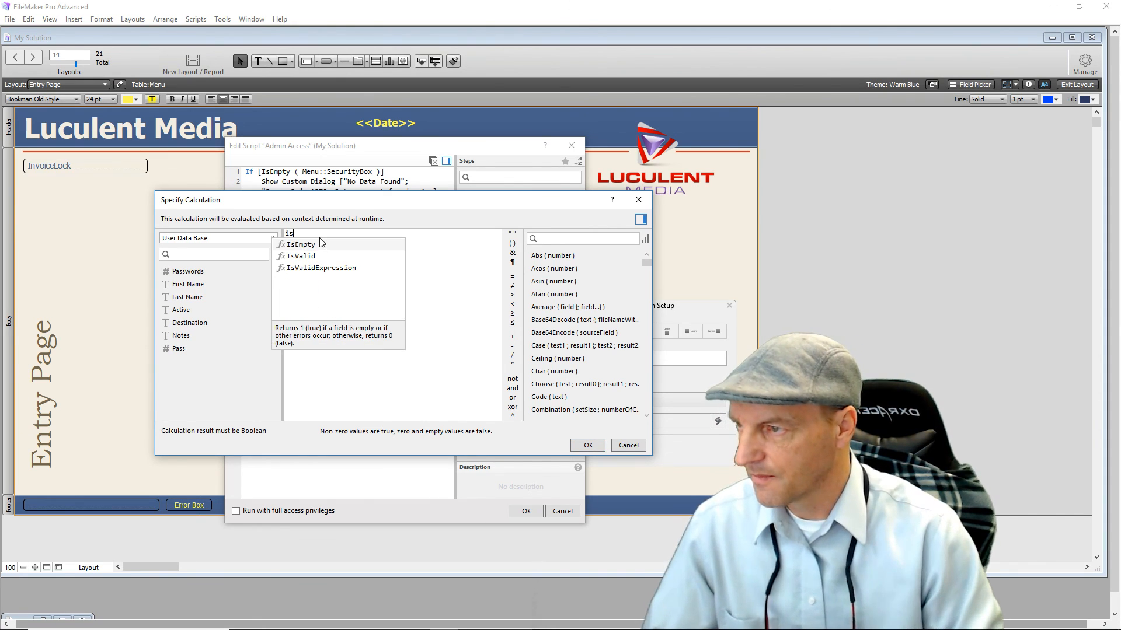
pyautogui.click(301, 245)
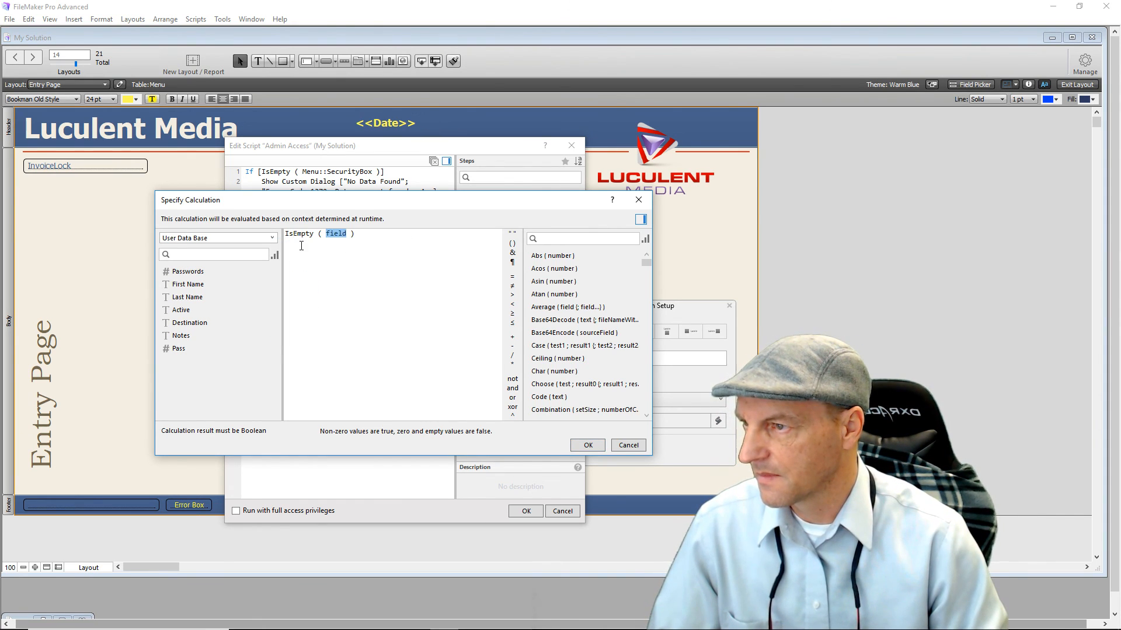
pyautogui.click(205, 272)
pyautogui.doubleClick(204, 272)
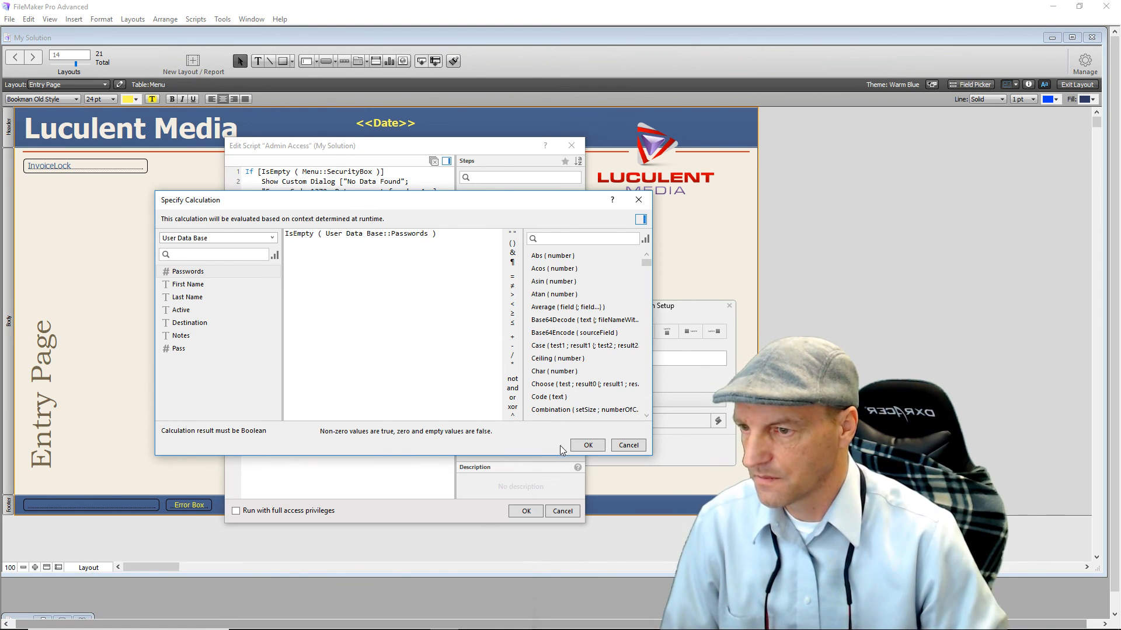
pyautogui.click(574, 446)
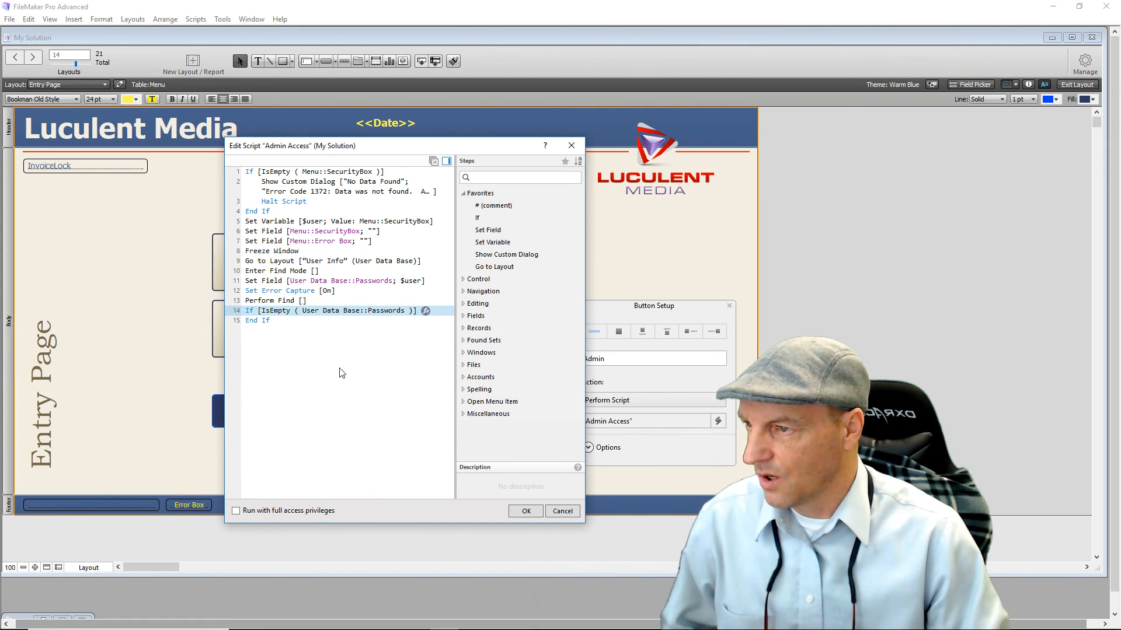
# Inside the If, add Go to Layout (original layout) and Set Field Menu::Error Box to Error Box + 1.
pyautogui.doubleClick(478, 268)
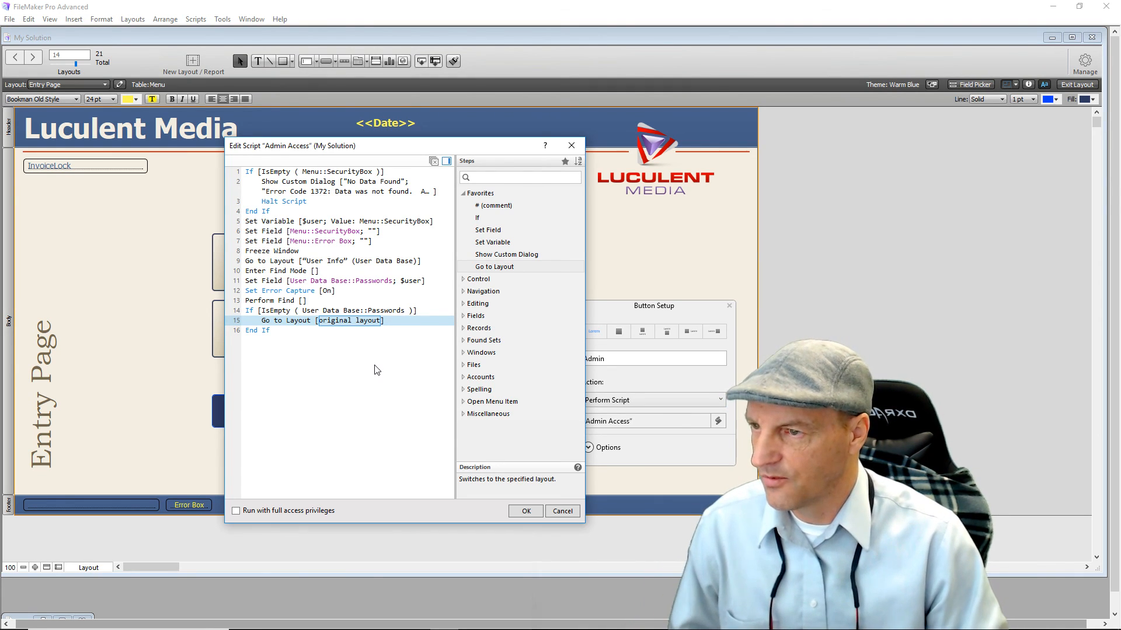
pyautogui.doubleClick(502, 230)
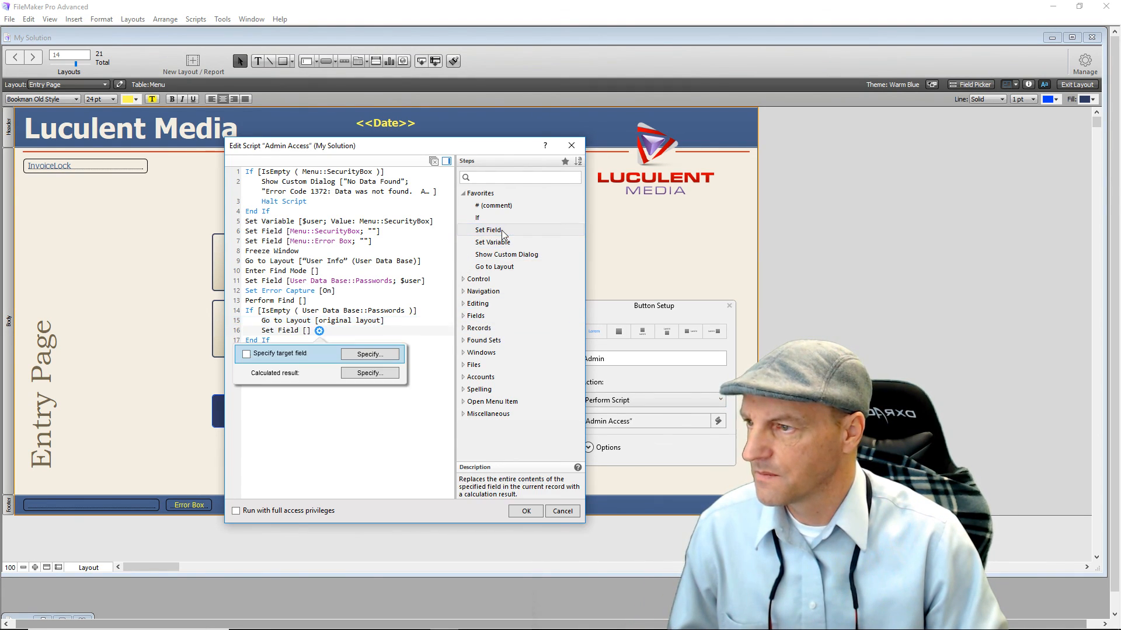
pyautogui.click(391, 355)
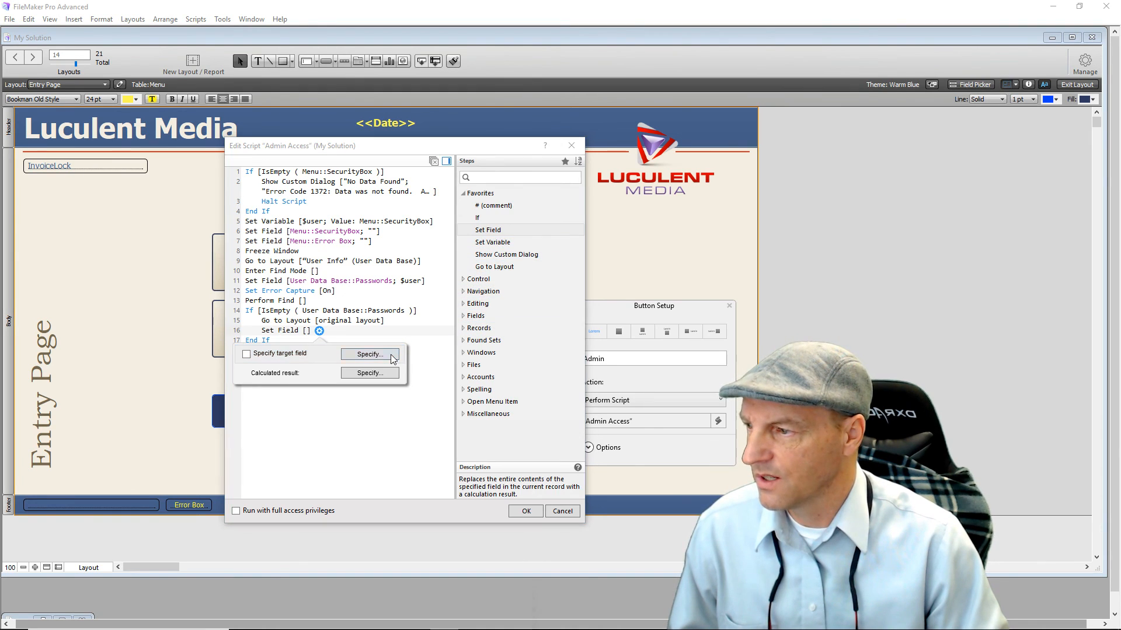
pyautogui.doubleClick(850, 298)
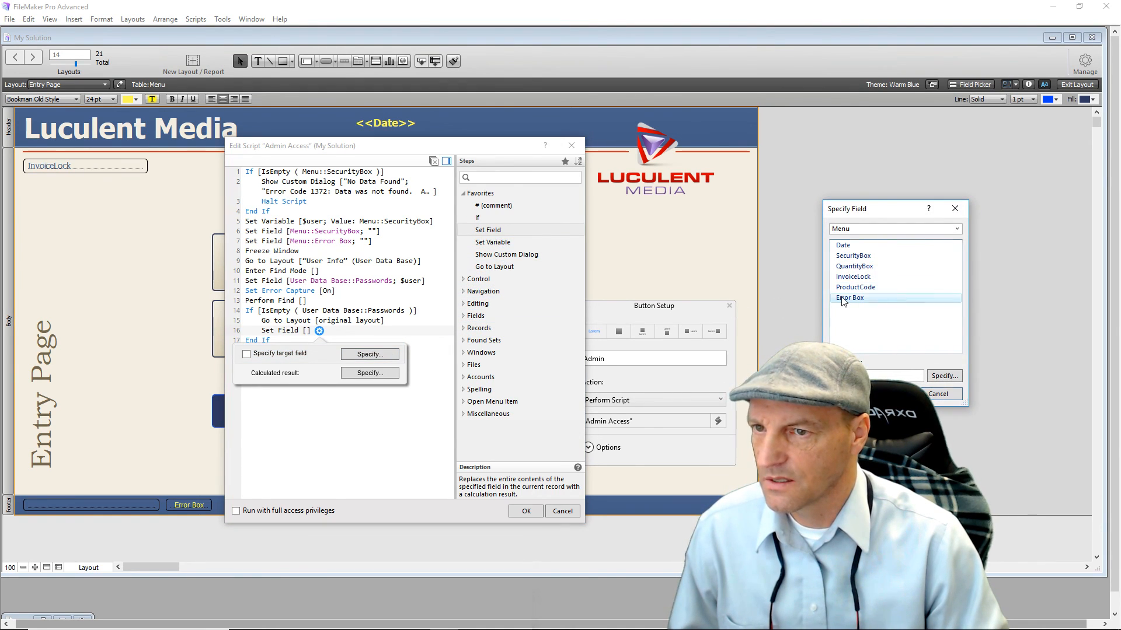
pyautogui.click(390, 372)
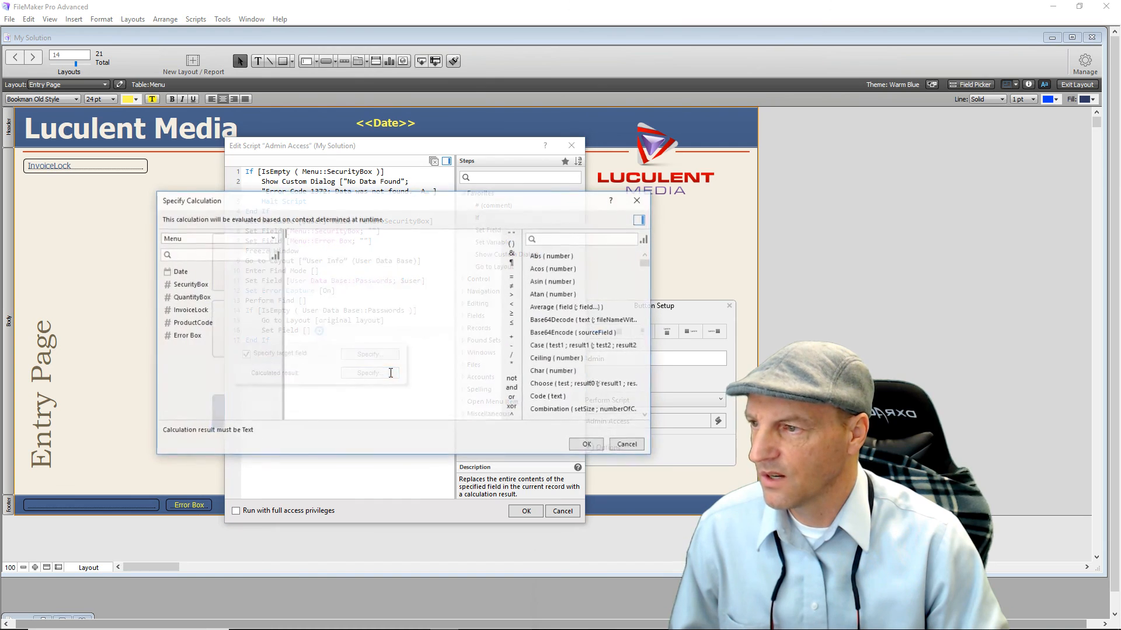
pyautogui.doubleClick(199, 335)
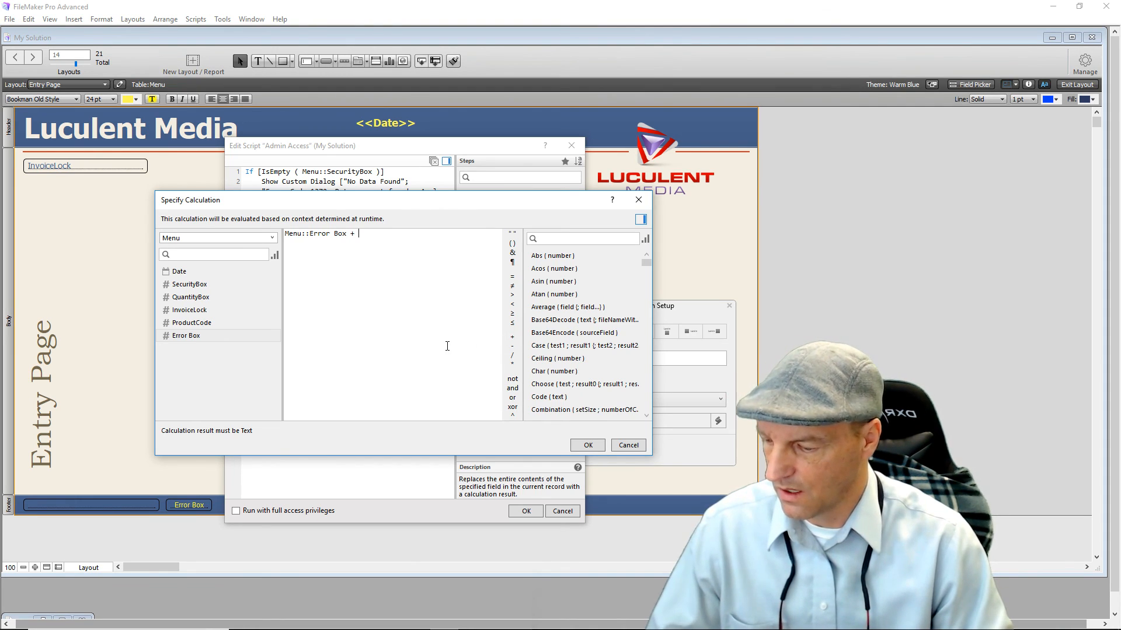
pyautogui.write('1')
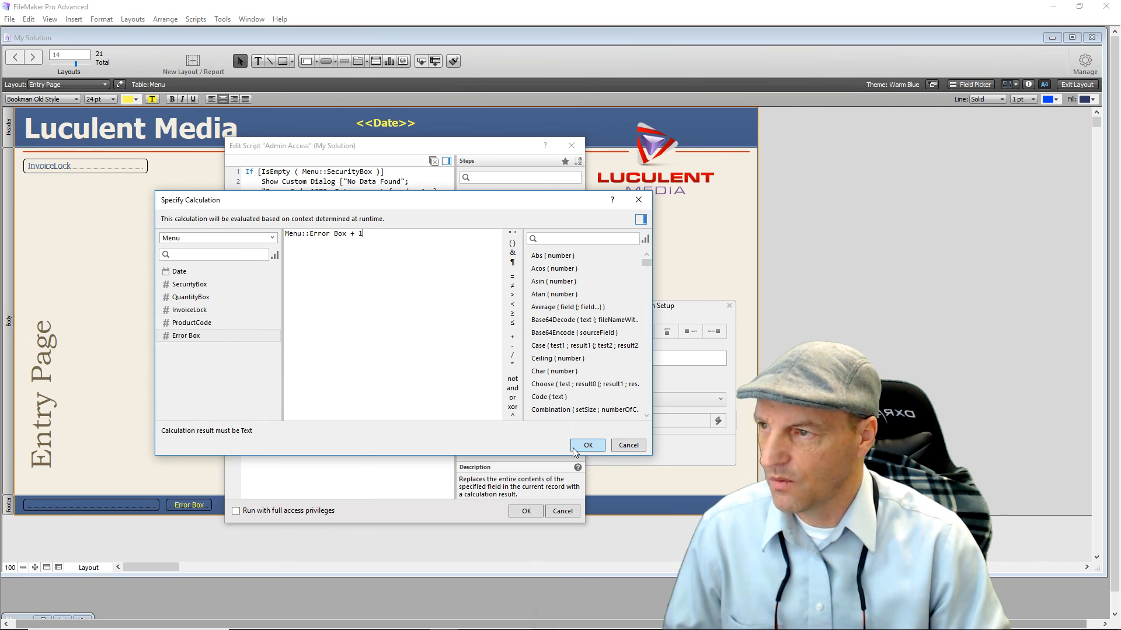
pyautogui.click(573, 447)
pyautogui.click(348, 451)
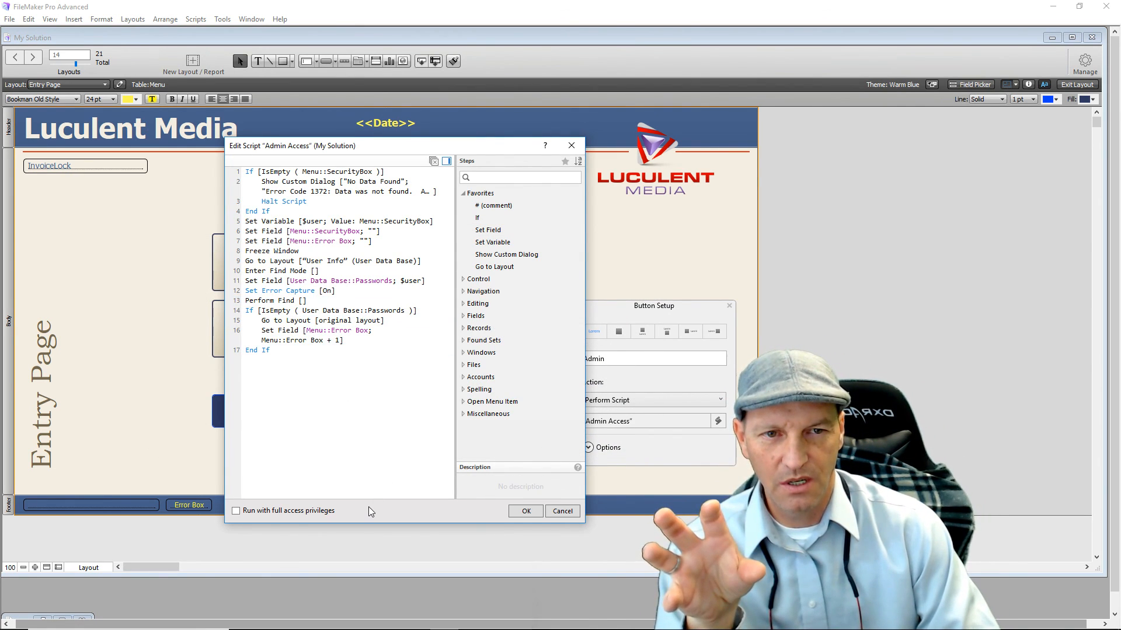
# After line 4, insert If [Menu::Error Box ≥ 2] containing Go to Layout to the original layout.
pyautogui.click(252, 215)
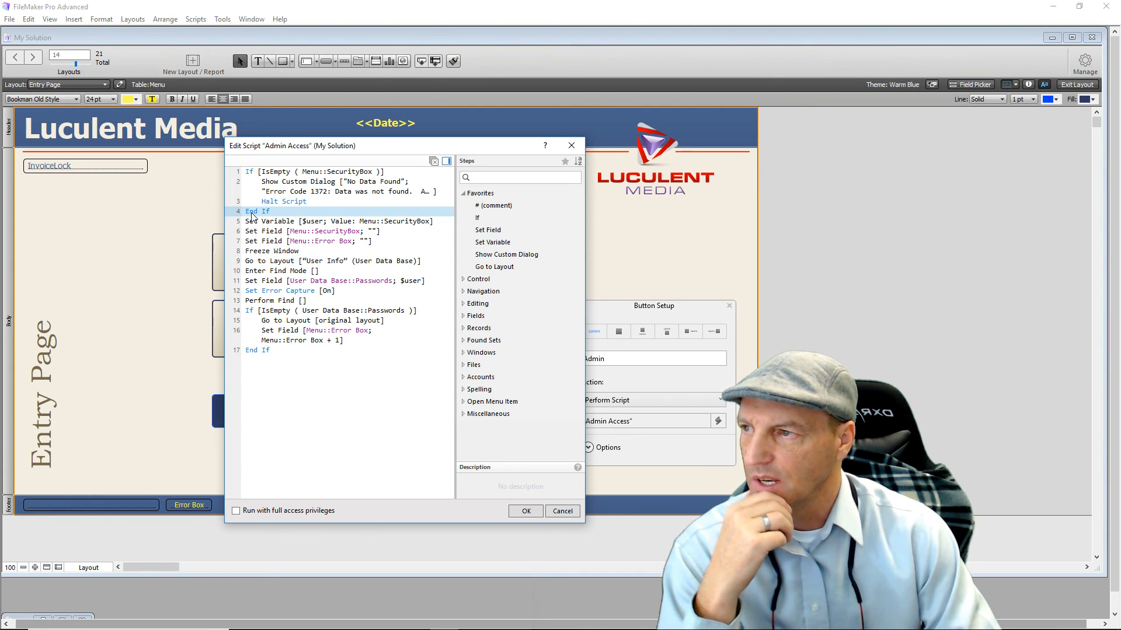
pyautogui.doubleClick(477, 218)
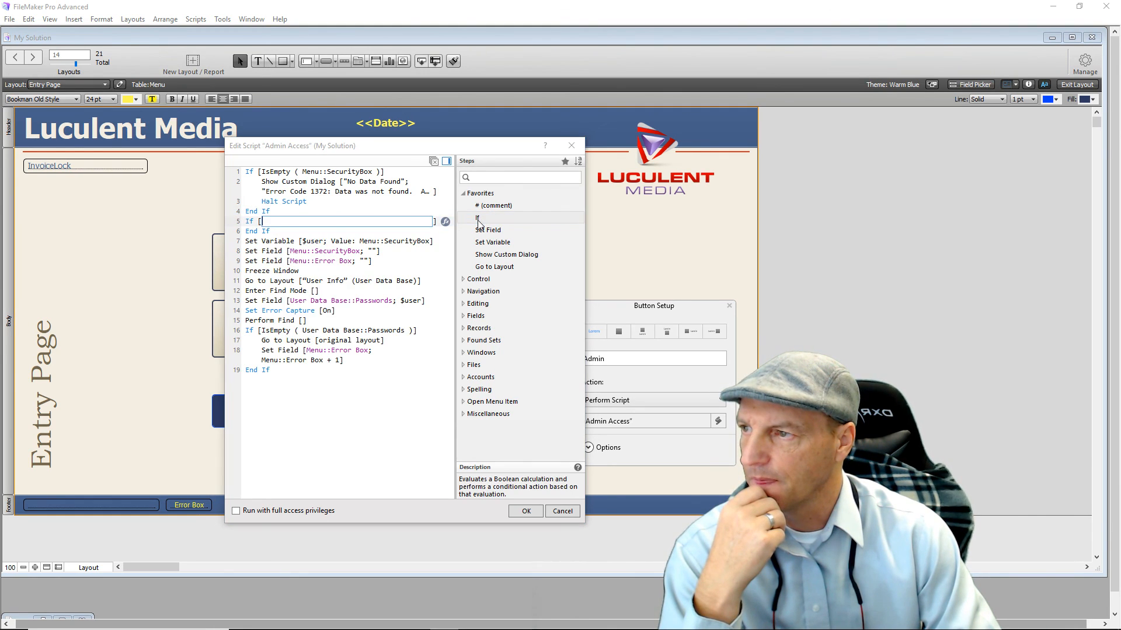
pyautogui.click(444, 222)
pyautogui.click(284, 223)
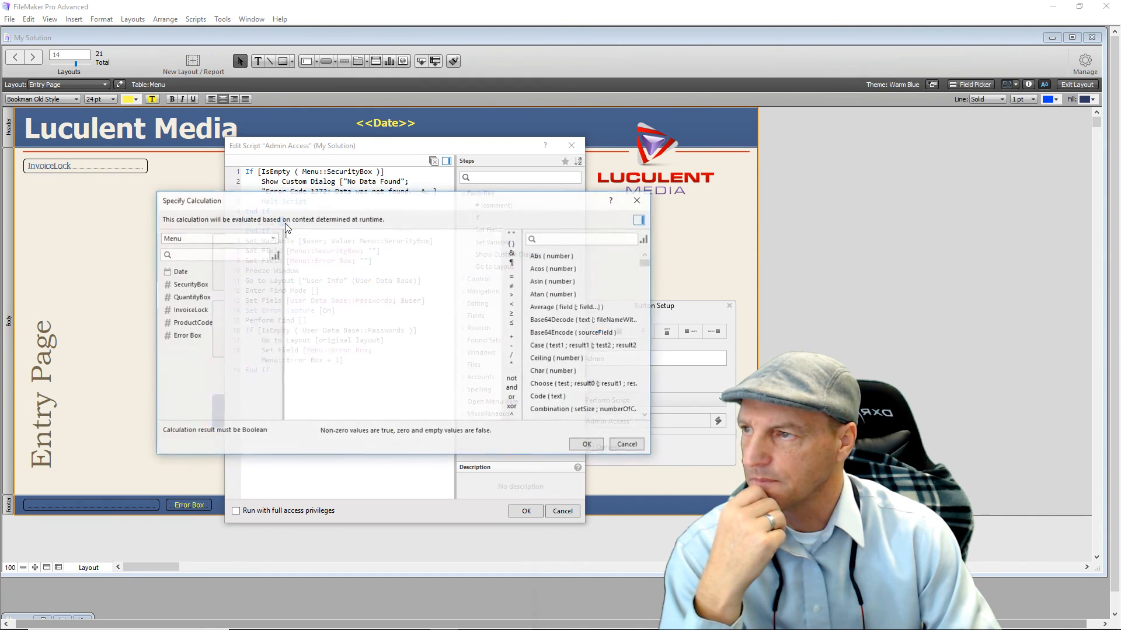
pyautogui.doubleClick(193, 337)
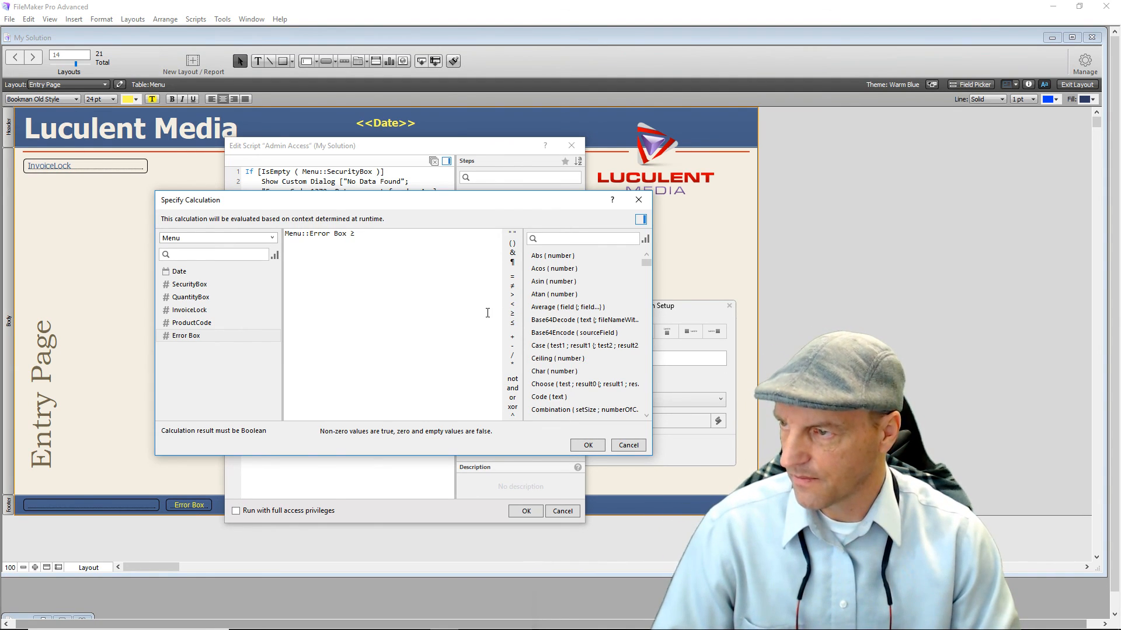
pyautogui.write('2')
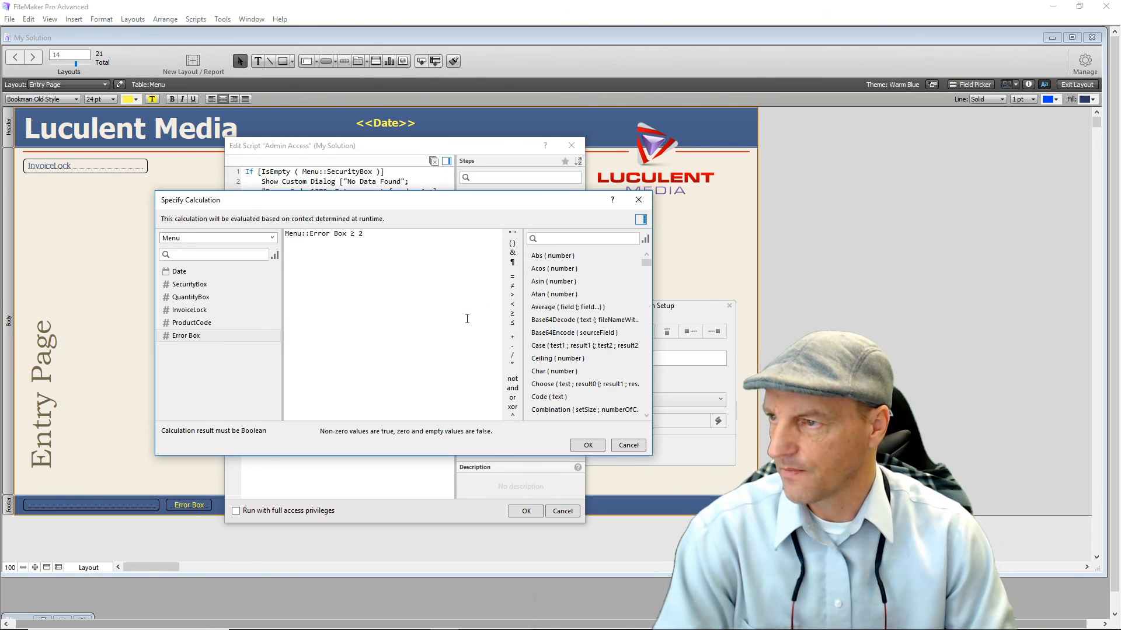
pyautogui.click(586, 445)
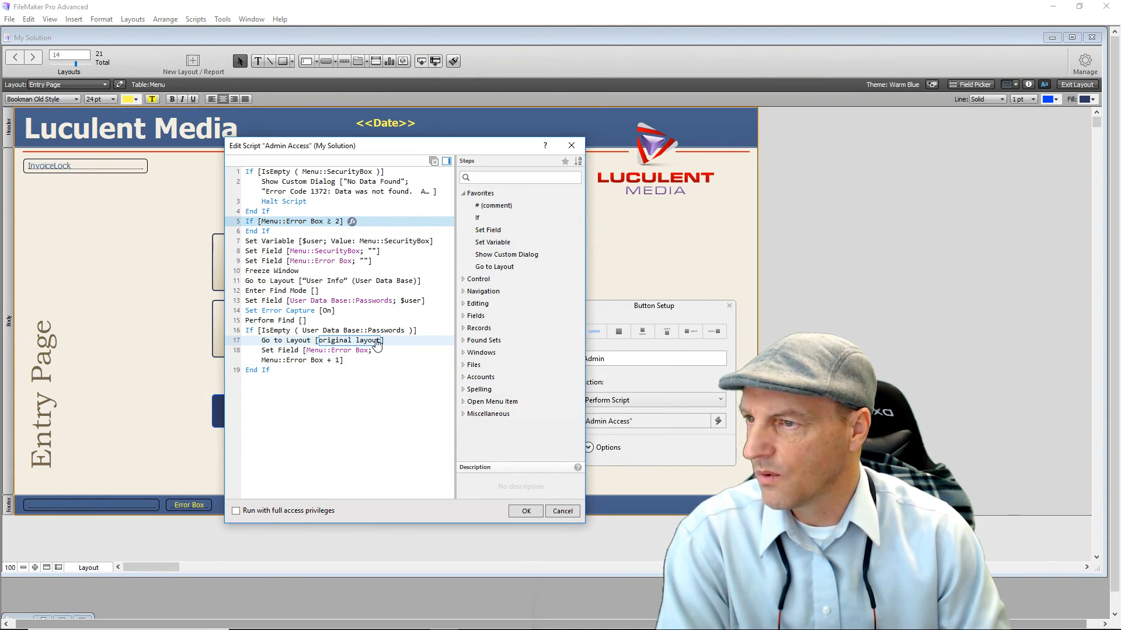
pyautogui.doubleClick(481, 268)
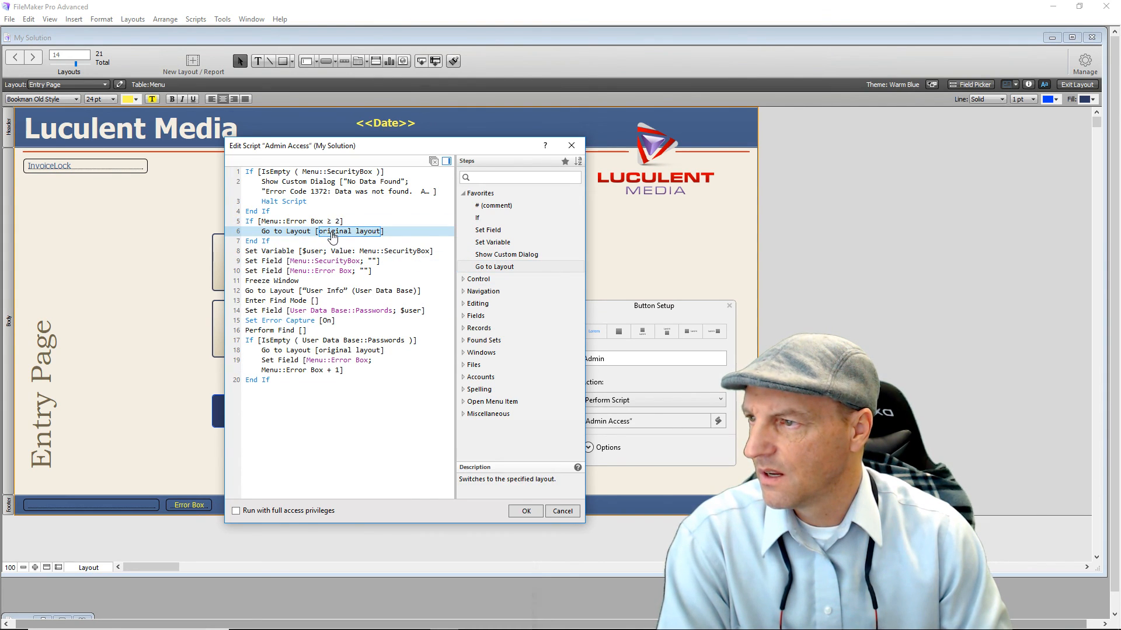
pyautogui.click(250, 223)
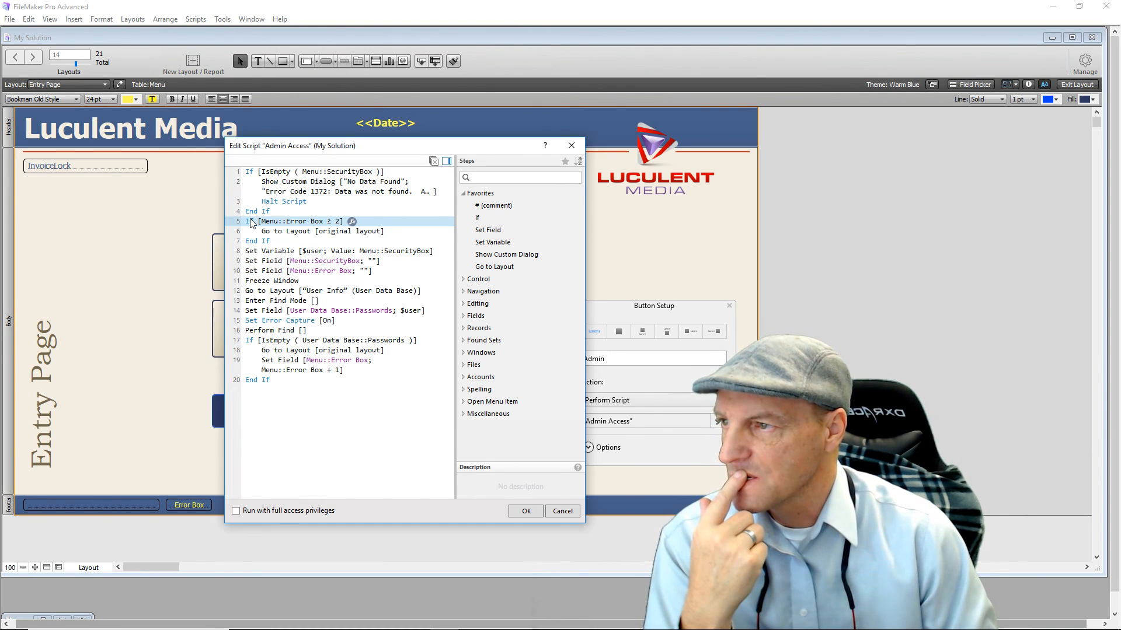
# Add Set Field clearing Menu::Error Box to an empty value "" inside the If.
pyautogui.doubleClick(502, 230)
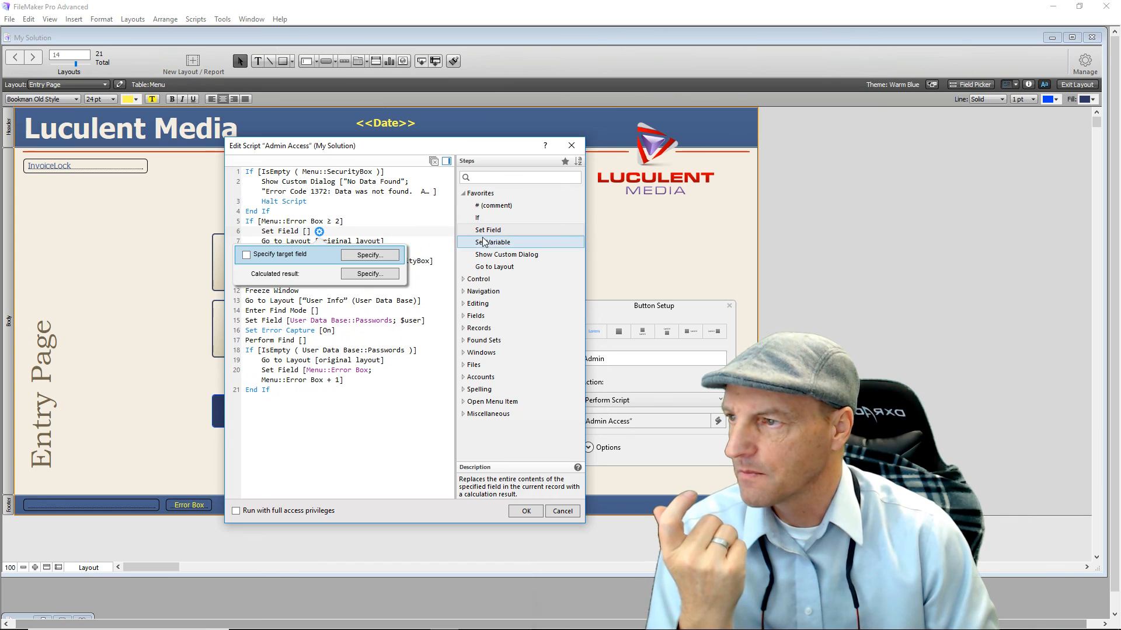
pyautogui.click(384, 254)
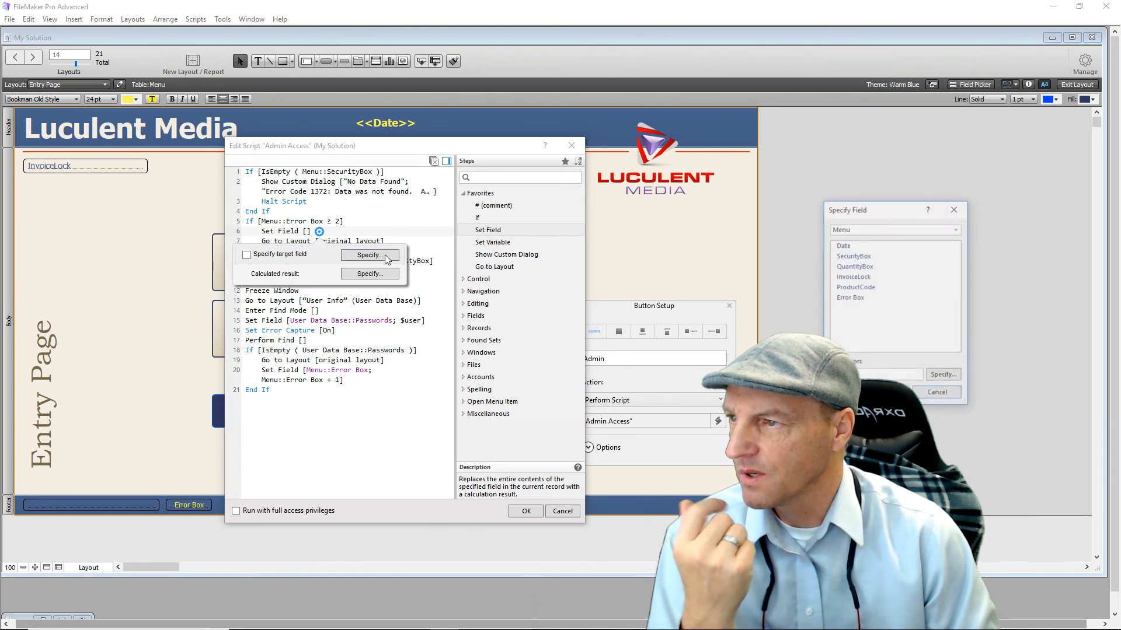
pyautogui.doubleClick(843, 298)
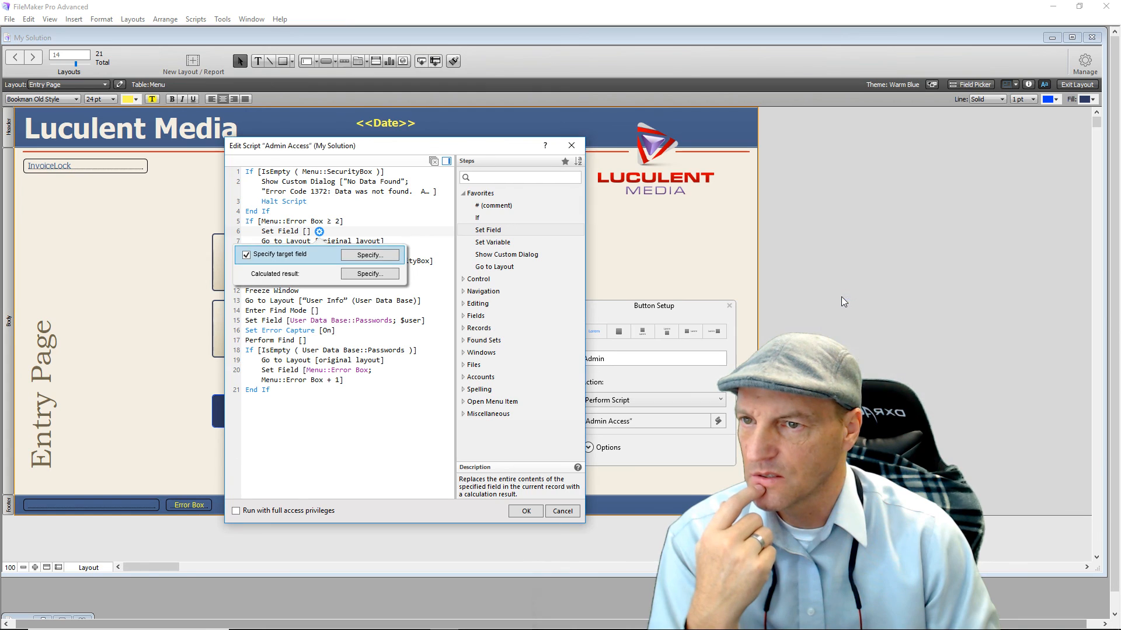
pyautogui.click(380, 274)
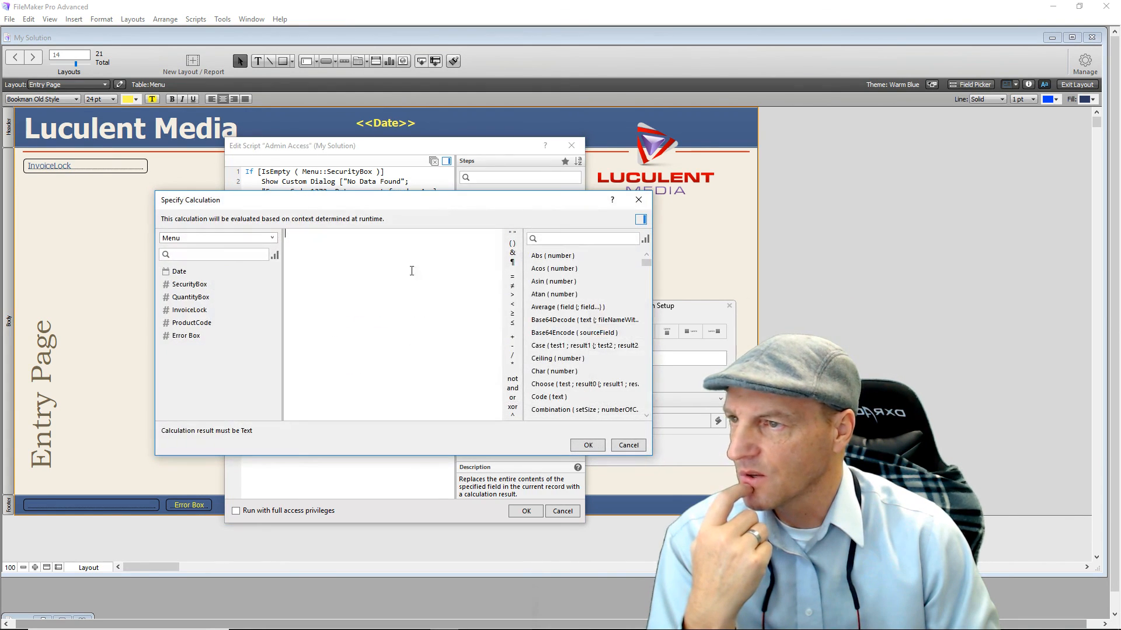
pyautogui.click(513, 234)
pyautogui.click(585, 445)
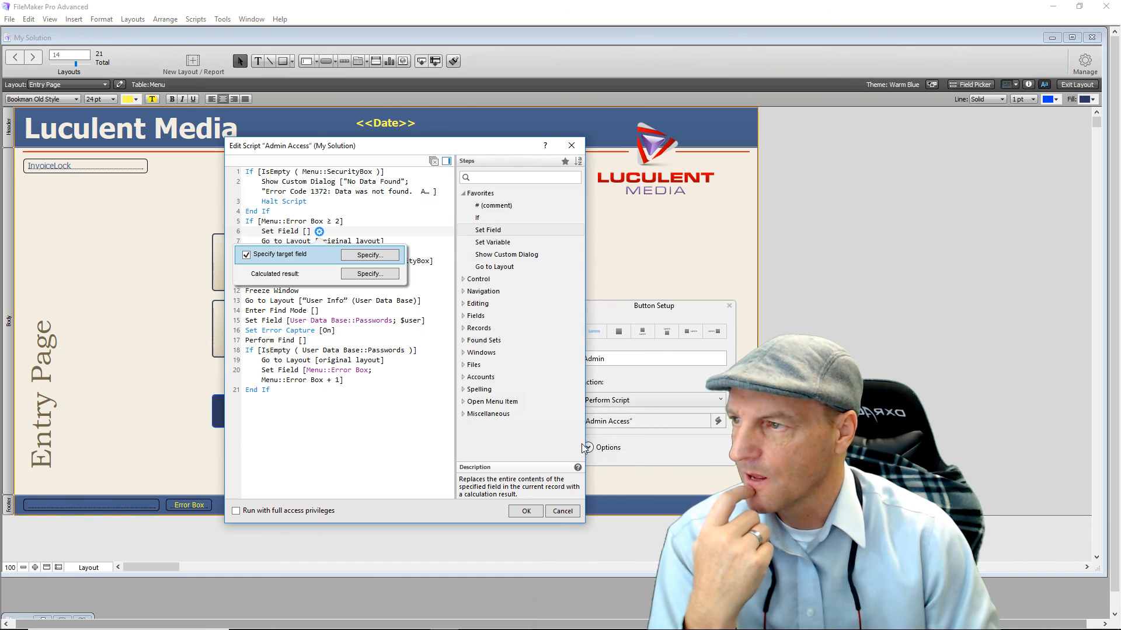
pyautogui.click(362, 424)
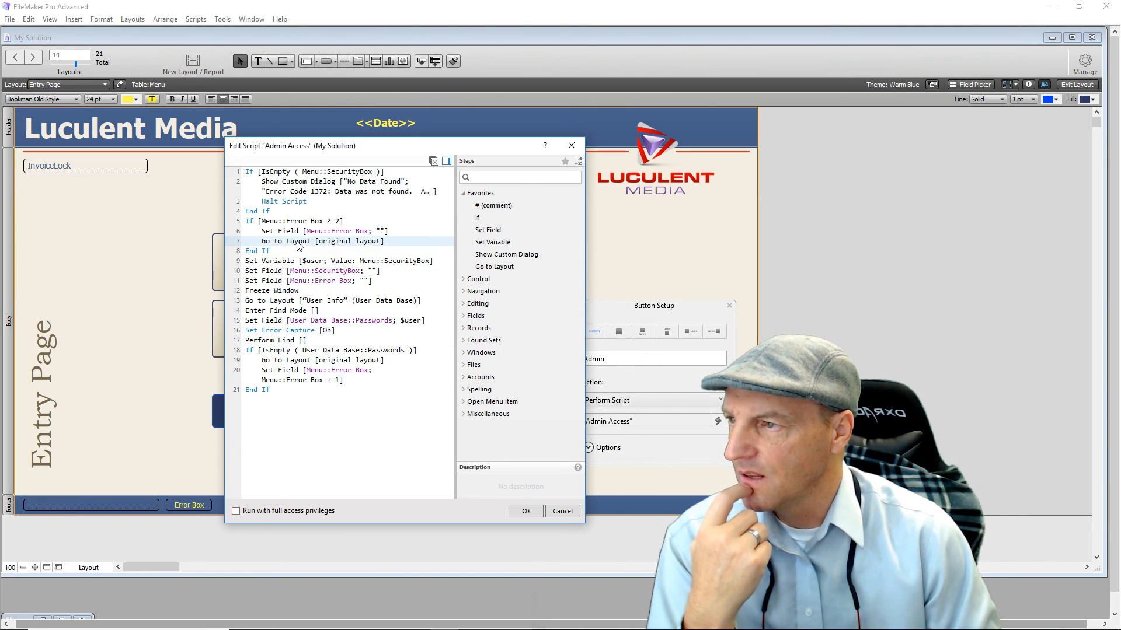
# Point the Go to Layout step to SecurityBreech and type Halt at the script's end.
pyautogui.click(349, 244)
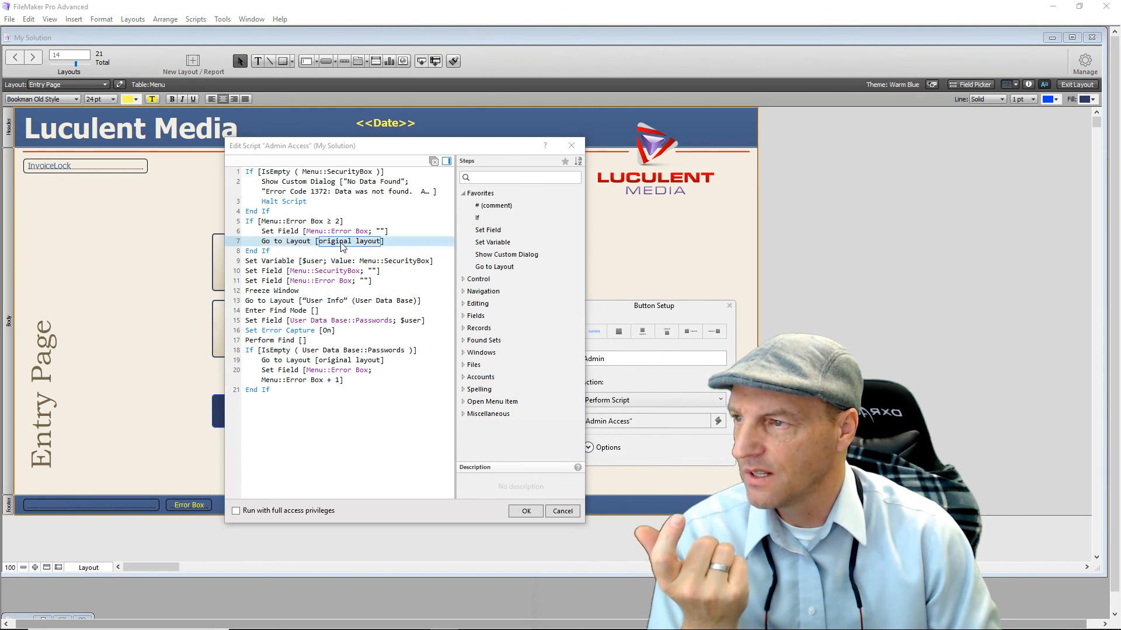
pyautogui.click(344, 263)
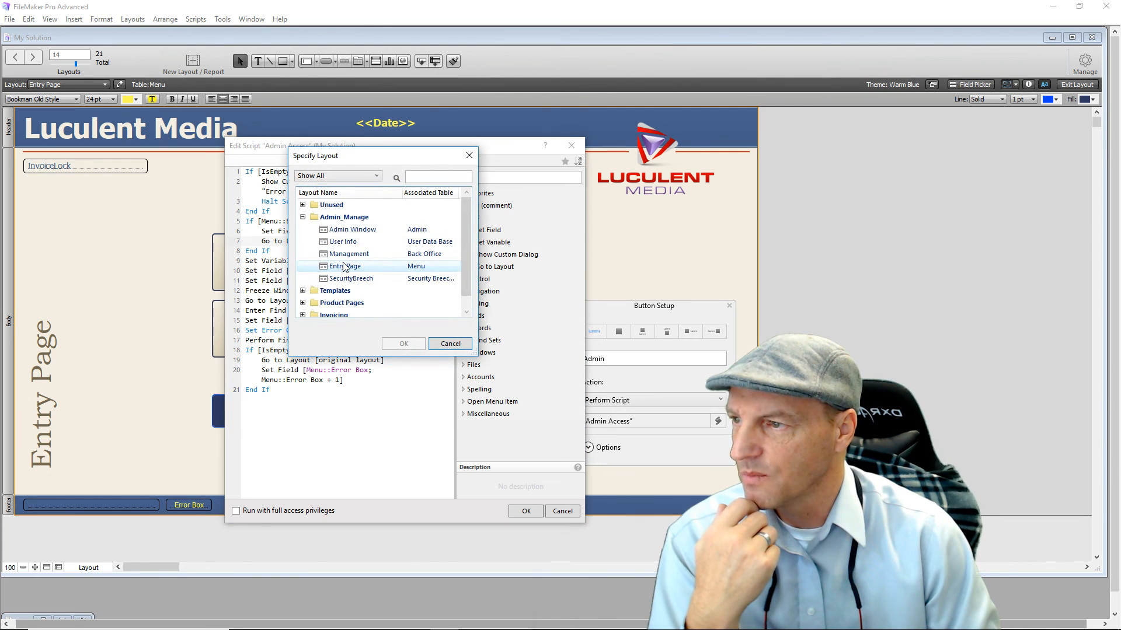
pyautogui.doubleClick(351, 279)
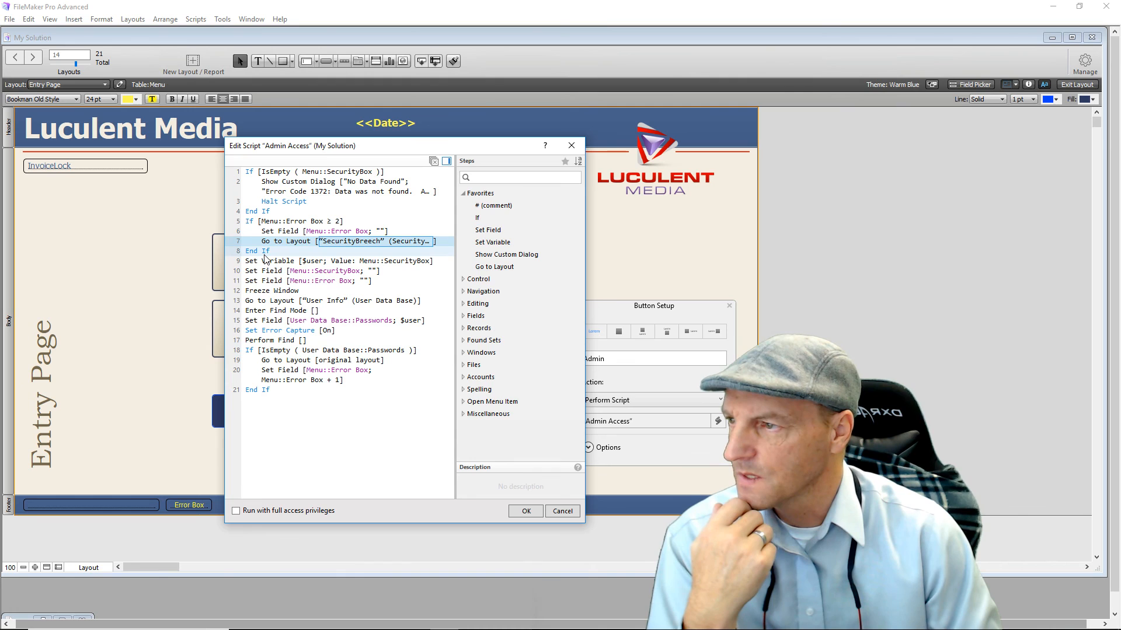
pyautogui.click(258, 413)
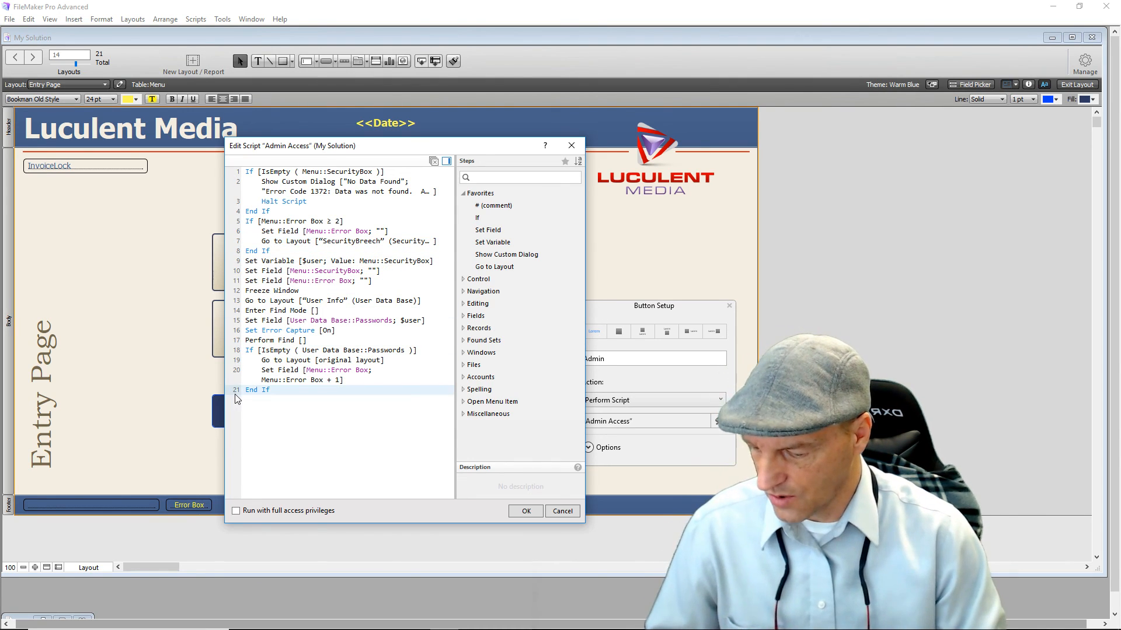
pyautogui.write('Halt')
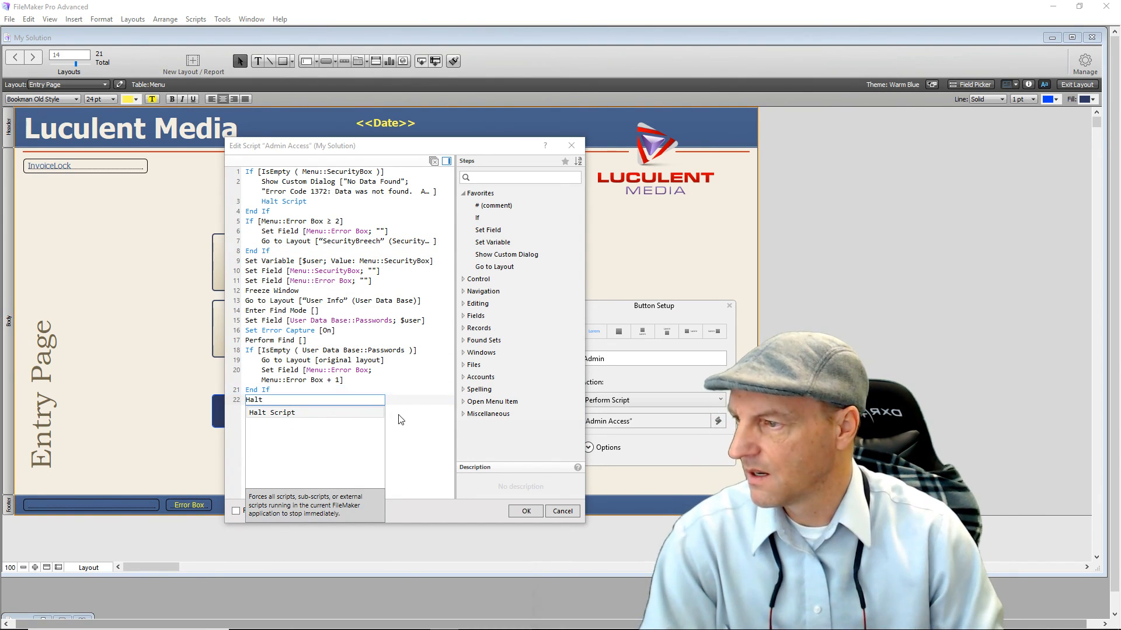
# Place Halt Script after the SecurityBreech step and another before the empty-Passwords block's End If.
pyautogui.click(255, 415)
pyautogui.moveTo(252, 403); pyautogui.dragTo(255, 251)
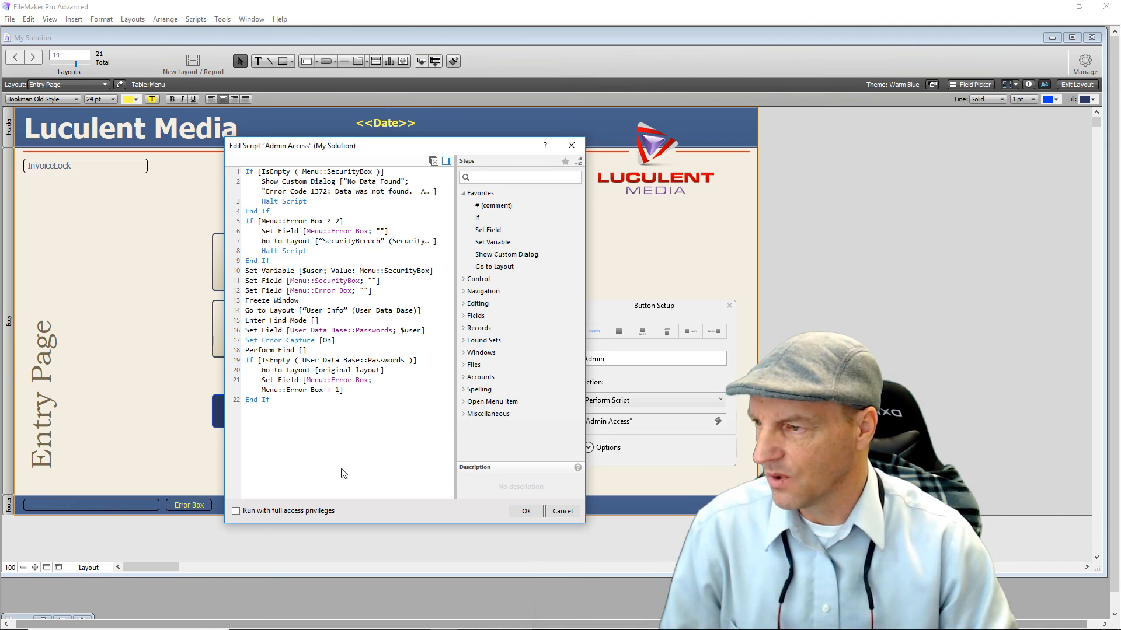
pyautogui.click(260, 426)
pyautogui.write('Halt')
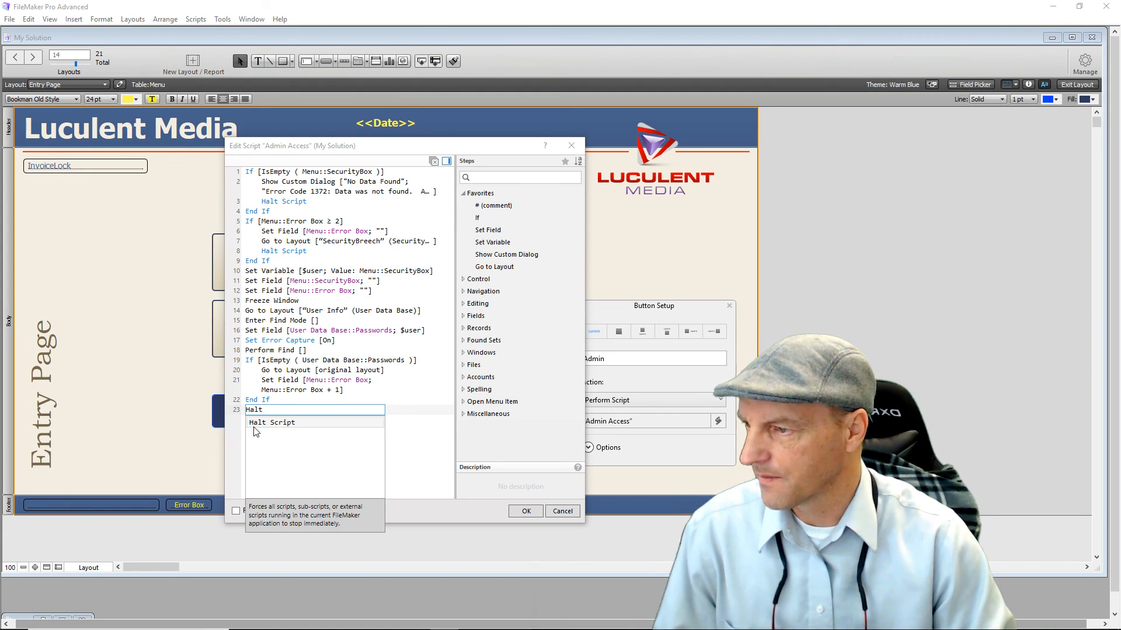
pyautogui.click(257, 423)
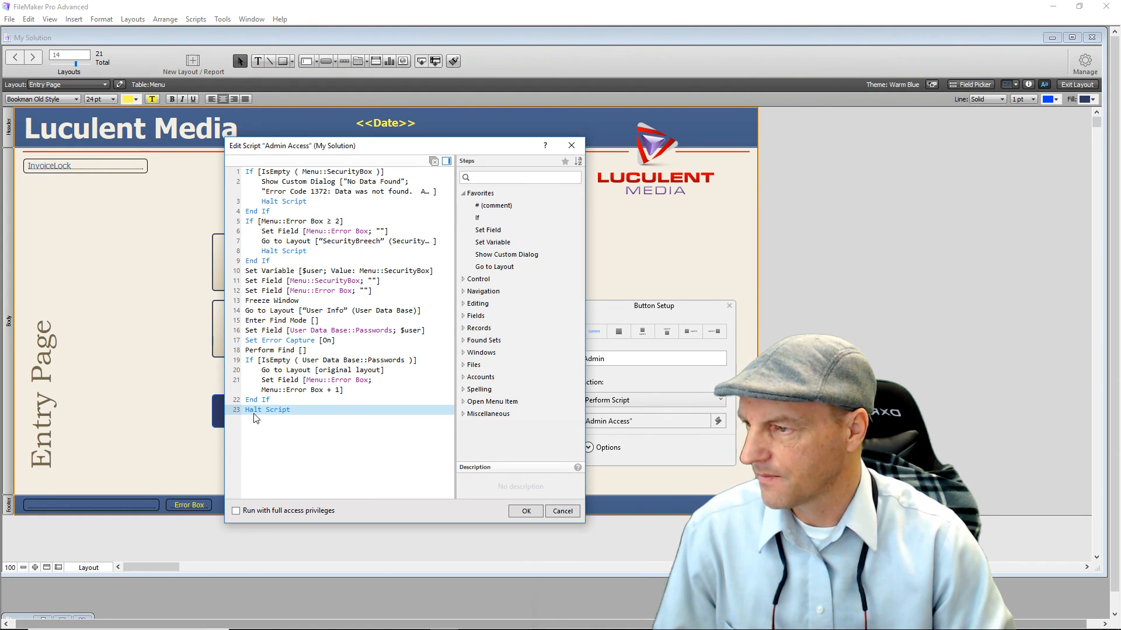
pyautogui.moveTo(255, 411); pyautogui.dragTo(258, 401)
pyautogui.click(266, 433)
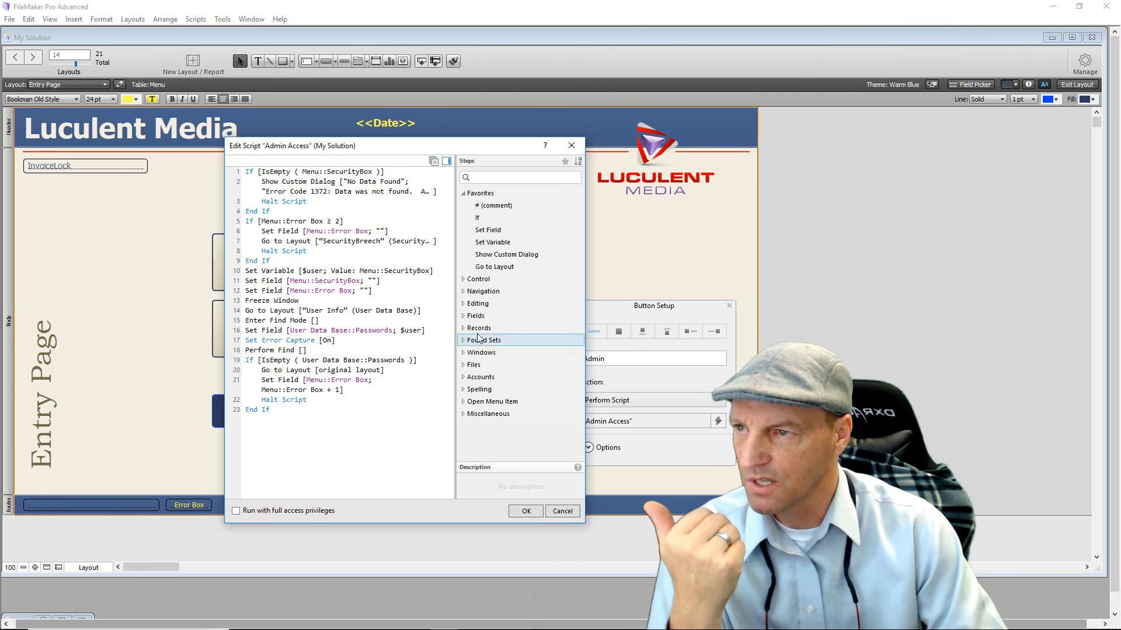
# Add Set Variable $layout with value User Data Base::Destination as step 24.
pyautogui.doubleClick(490, 244)
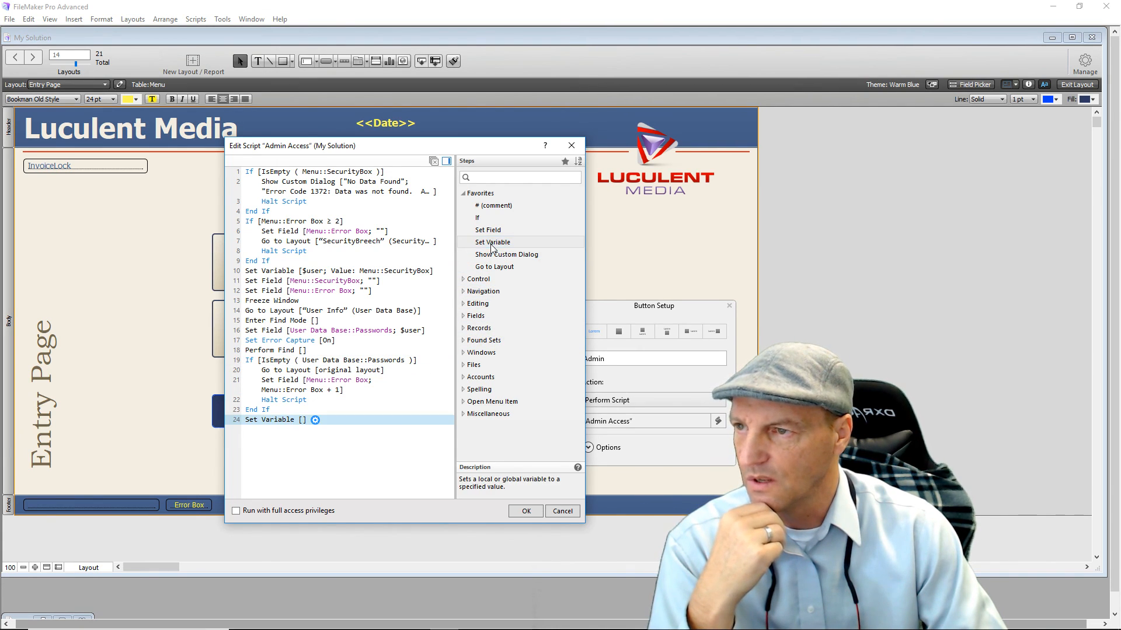
pyautogui.click(315, 420)
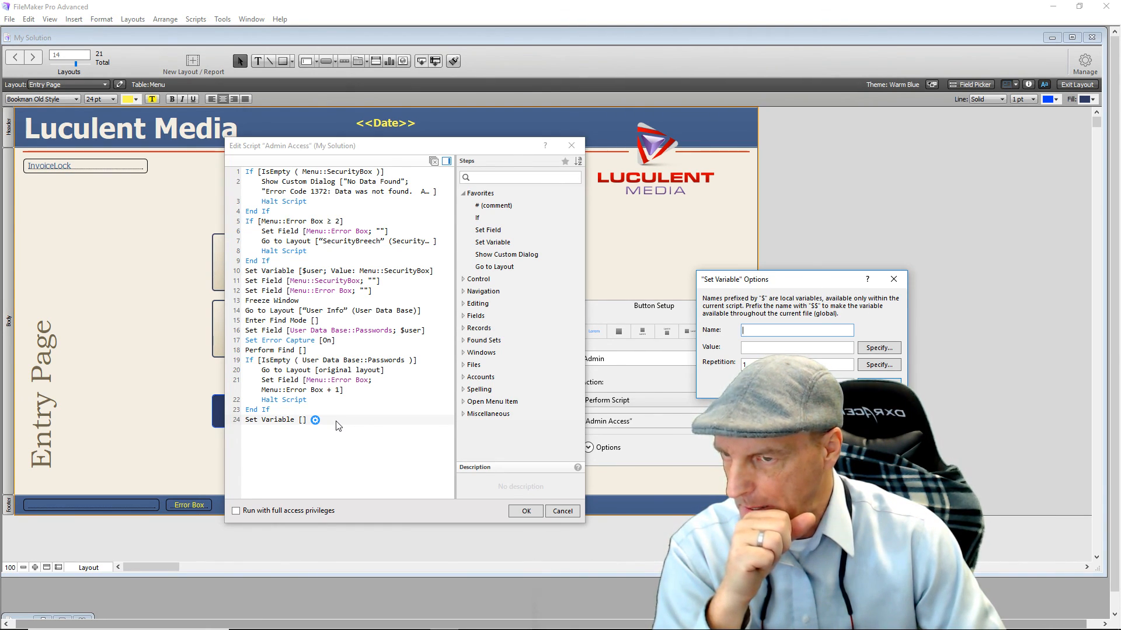
pyautogui.write('layout')
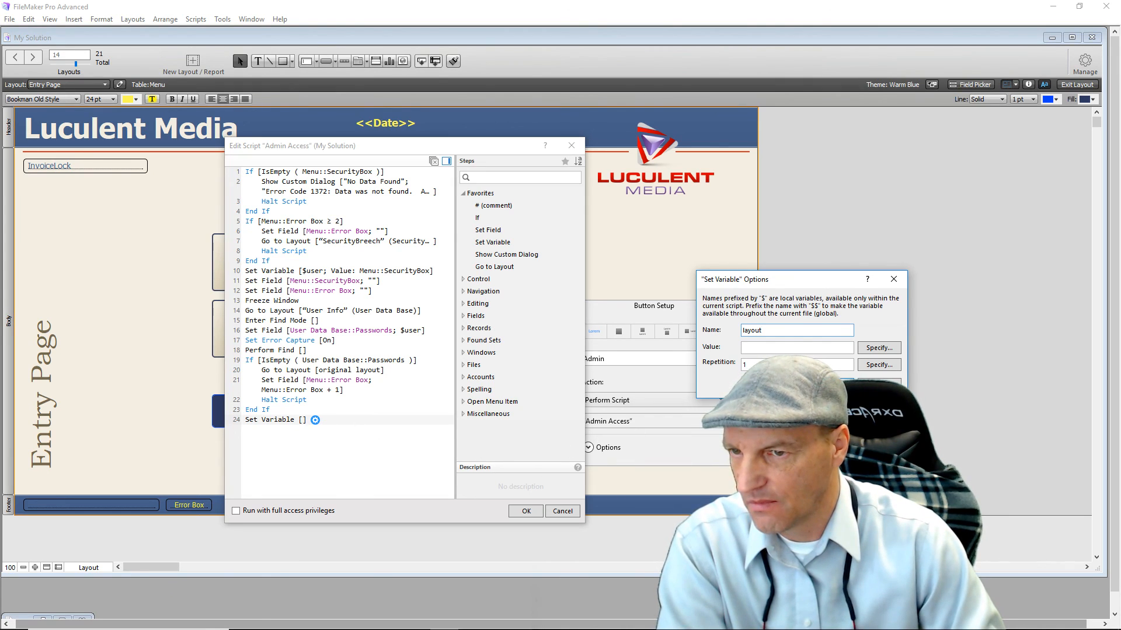
pyautogui.click(866, 349)
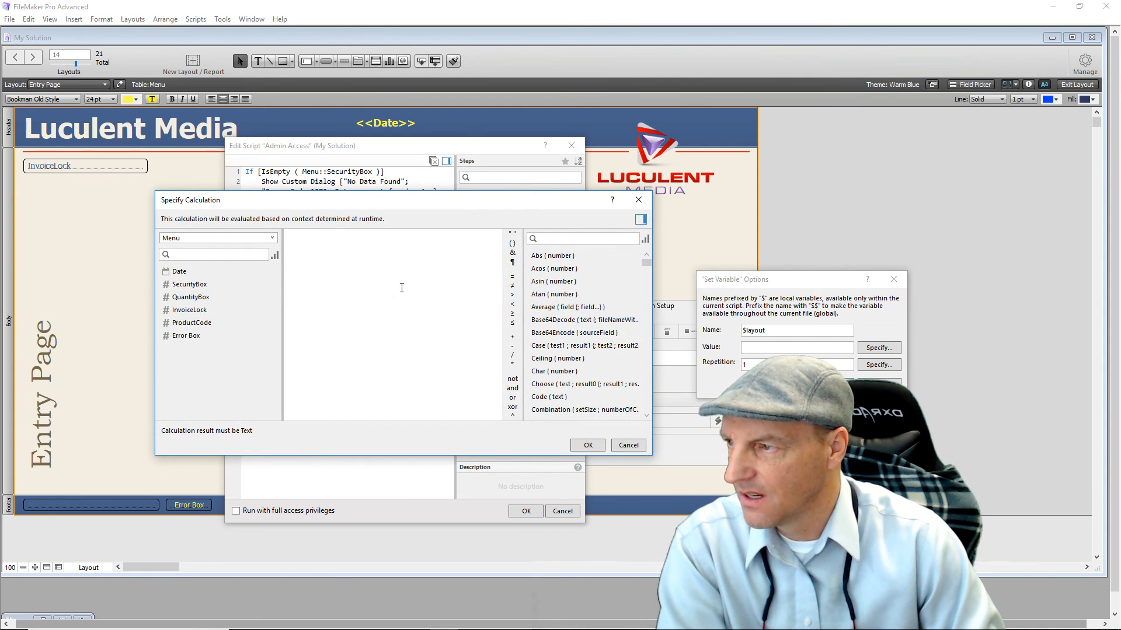
pyautogui.click(252, 241)
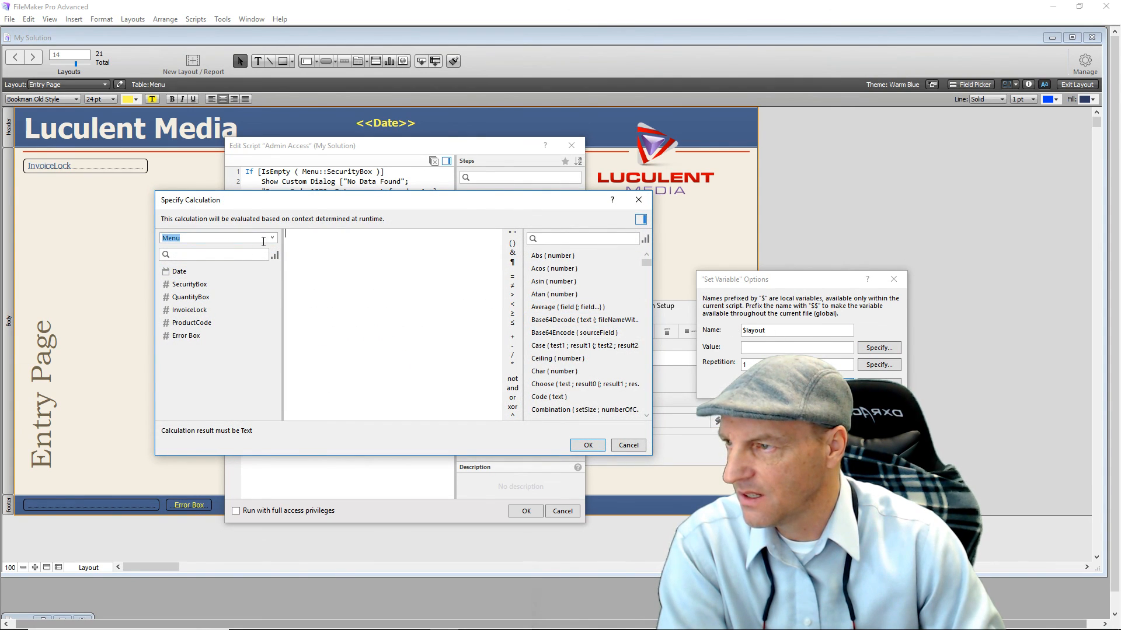
pyautogui.click(272, 238)
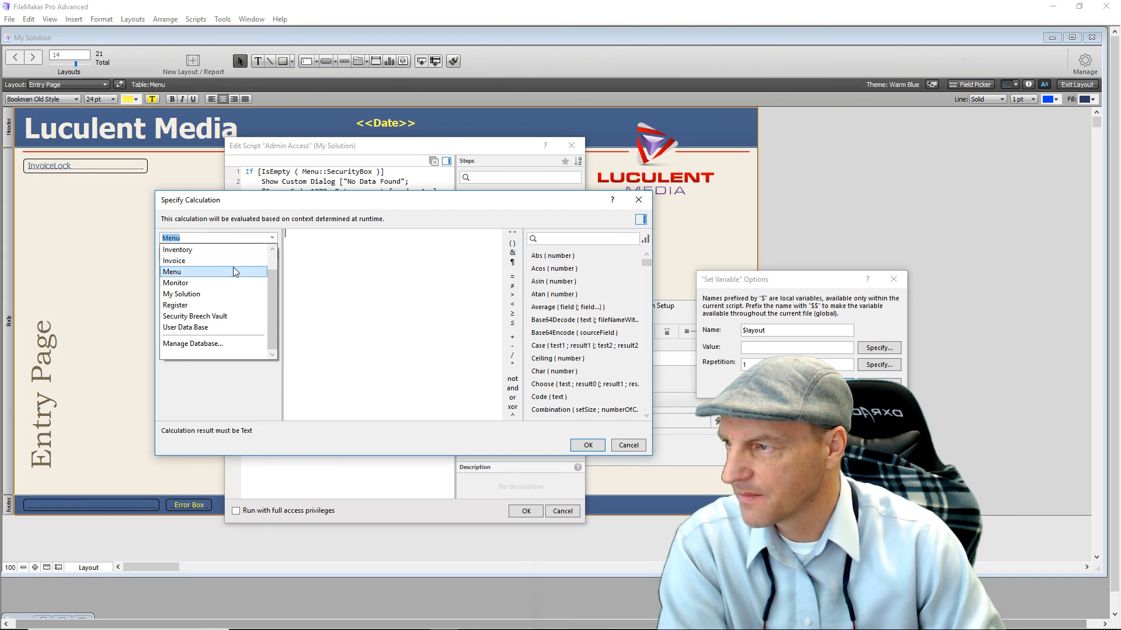
pyautogui.click(209, 328)
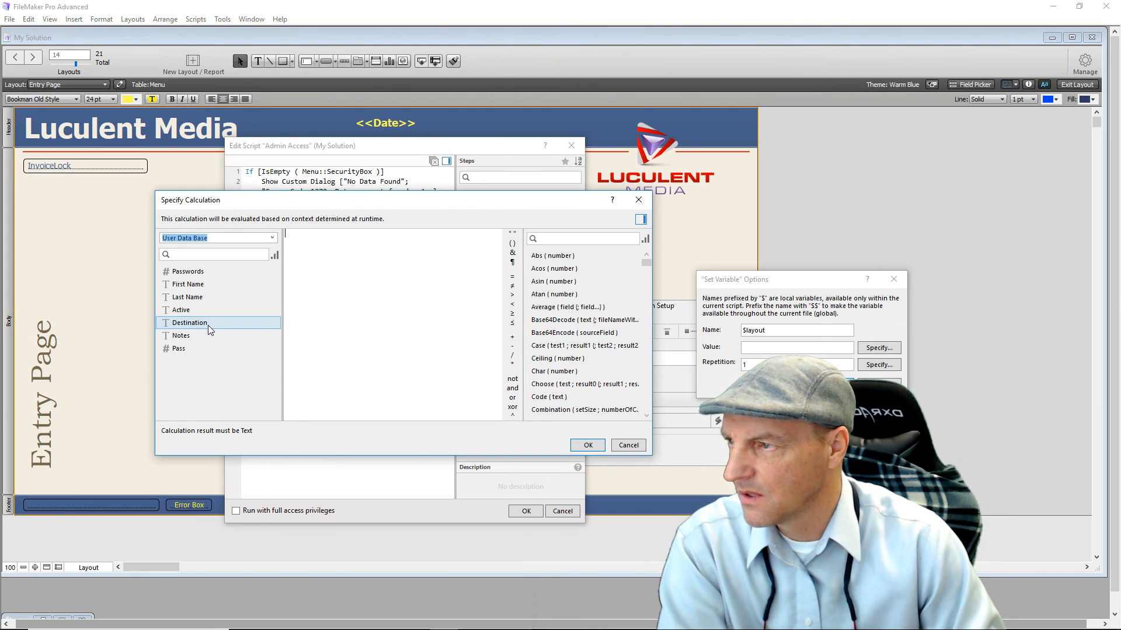
pyautogui.doubleClick(209, 322)
pyautogui.click(581, 448)
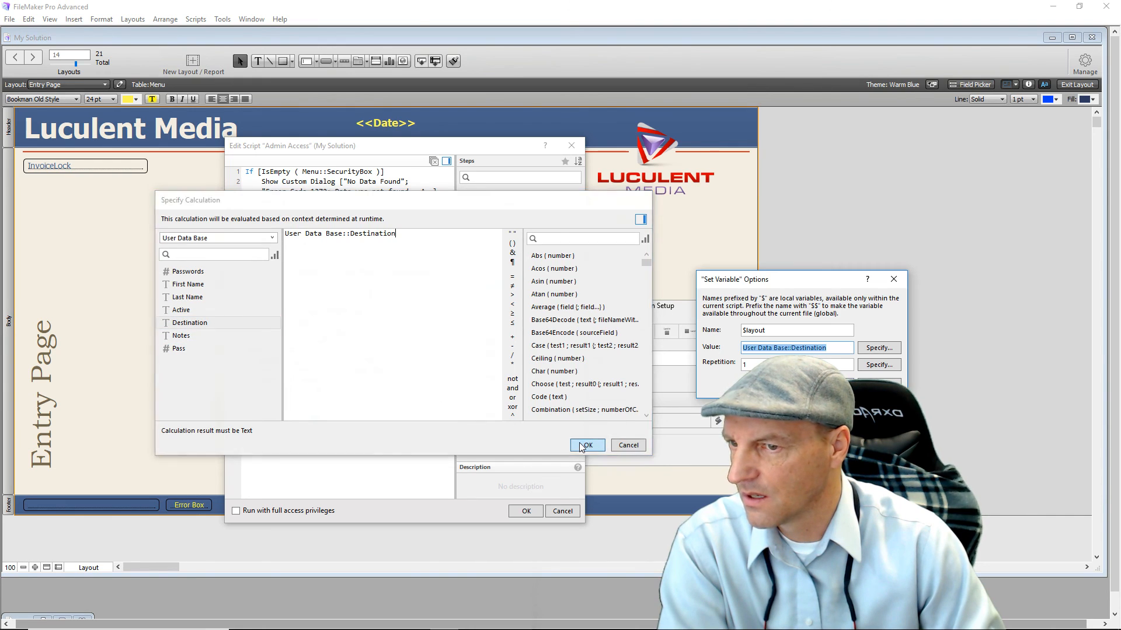
pyautogui.press('Return')
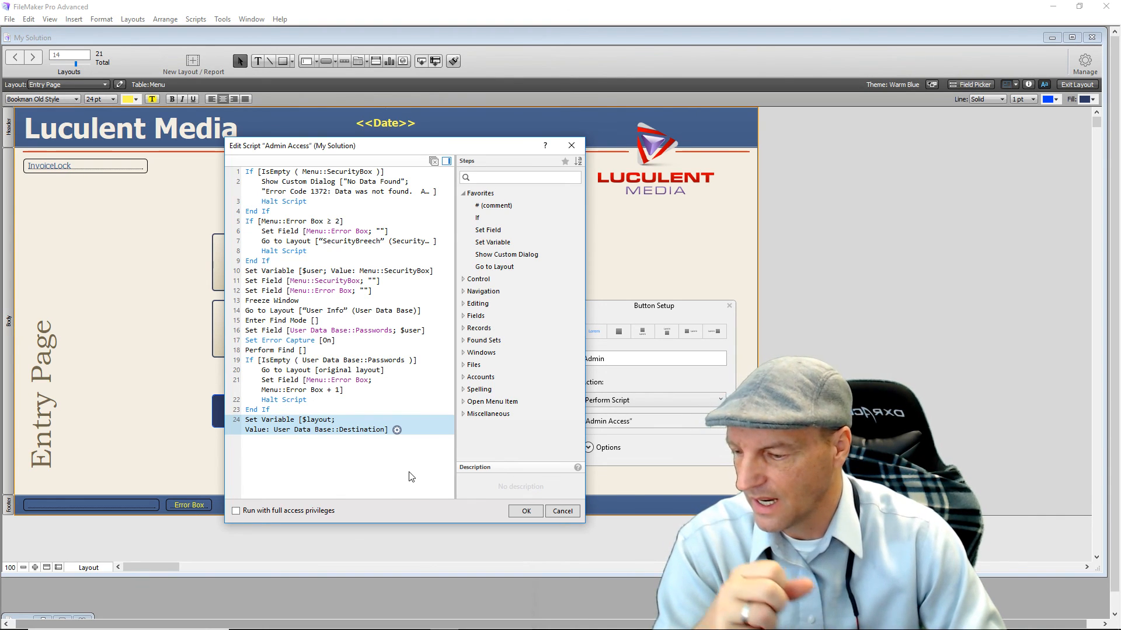
# Add a Go to Layout step whose target is the layout name calculated as $layout.
pyautogui.doubleClick(494, 267)
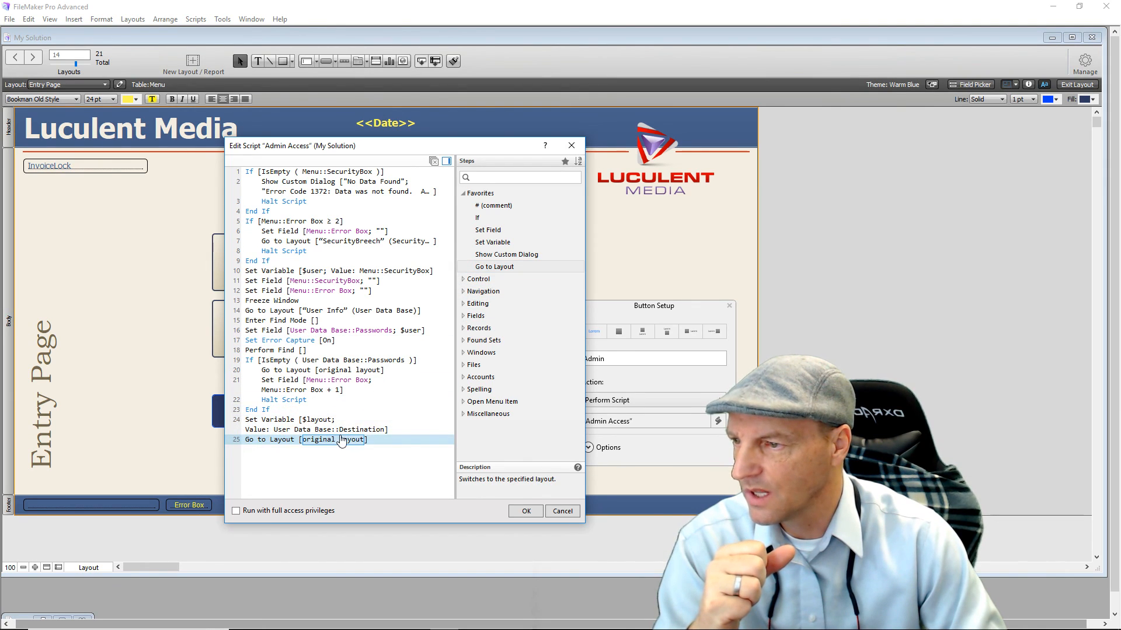
pyautogui.click(342, 442)
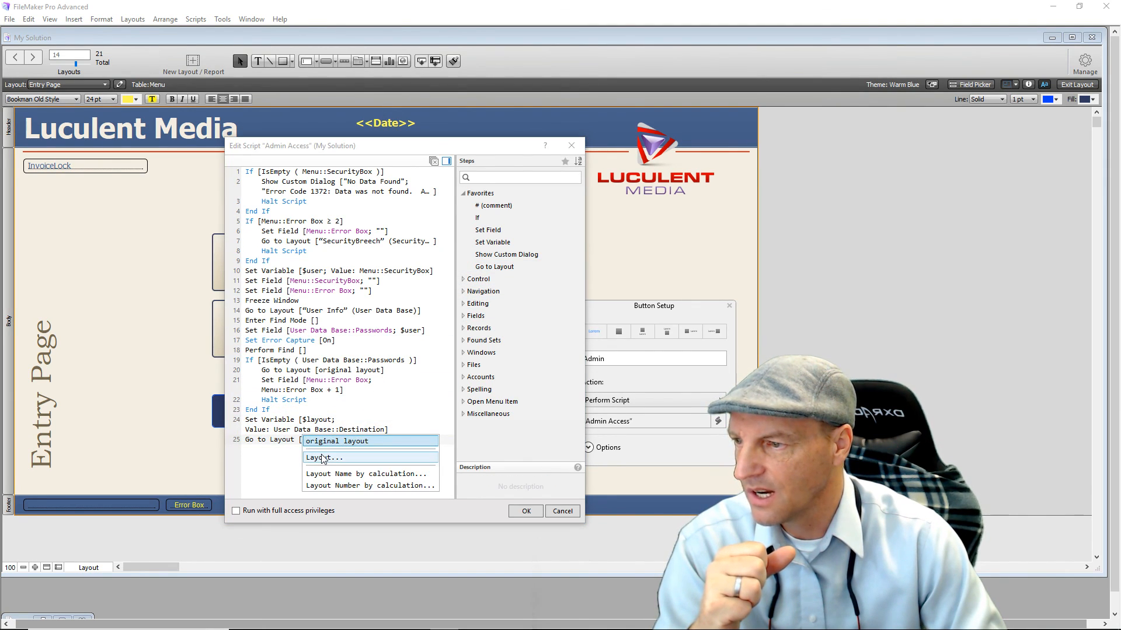
pyautogui.click(327, 475)
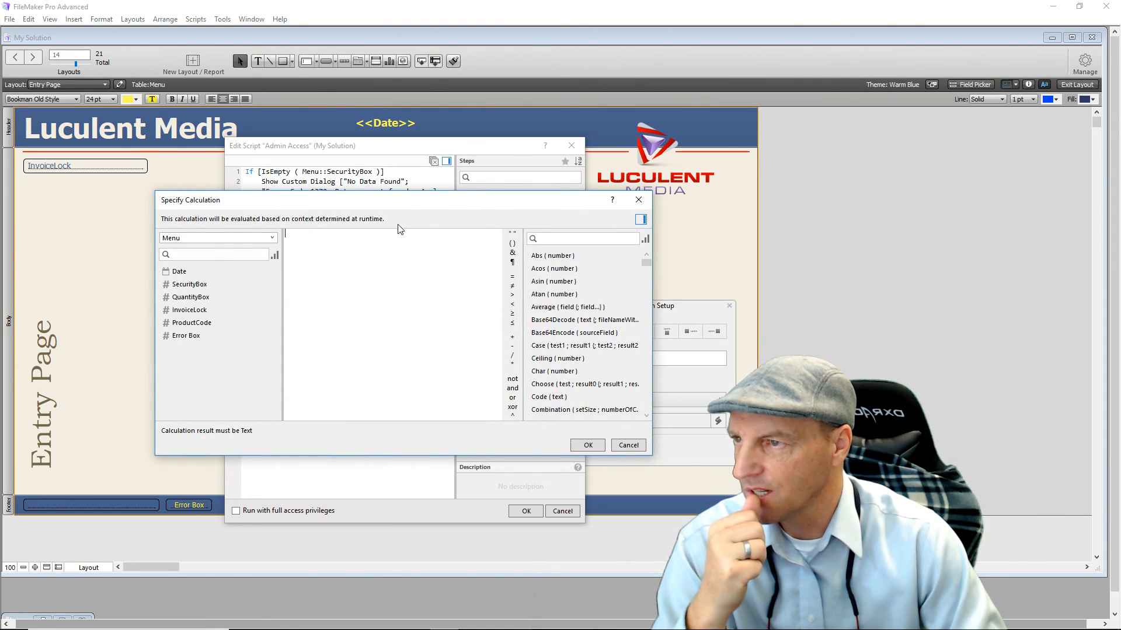
pyautogui.moveTo(399, 199); pyautogui.dragTo(411, 138)
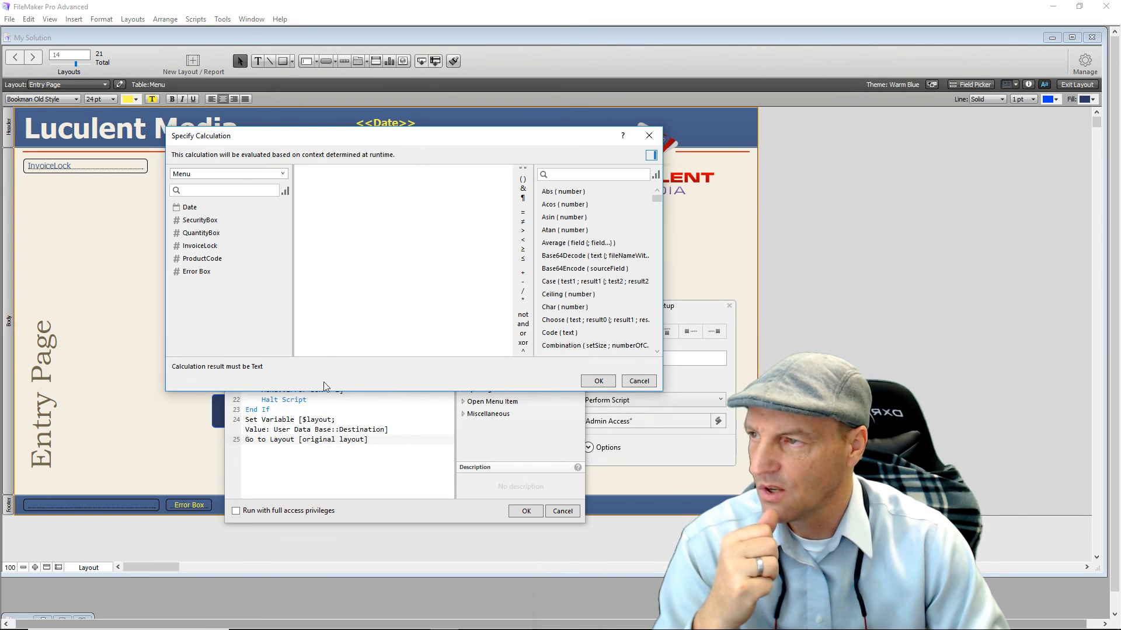
pyautogui.click(327, 213)
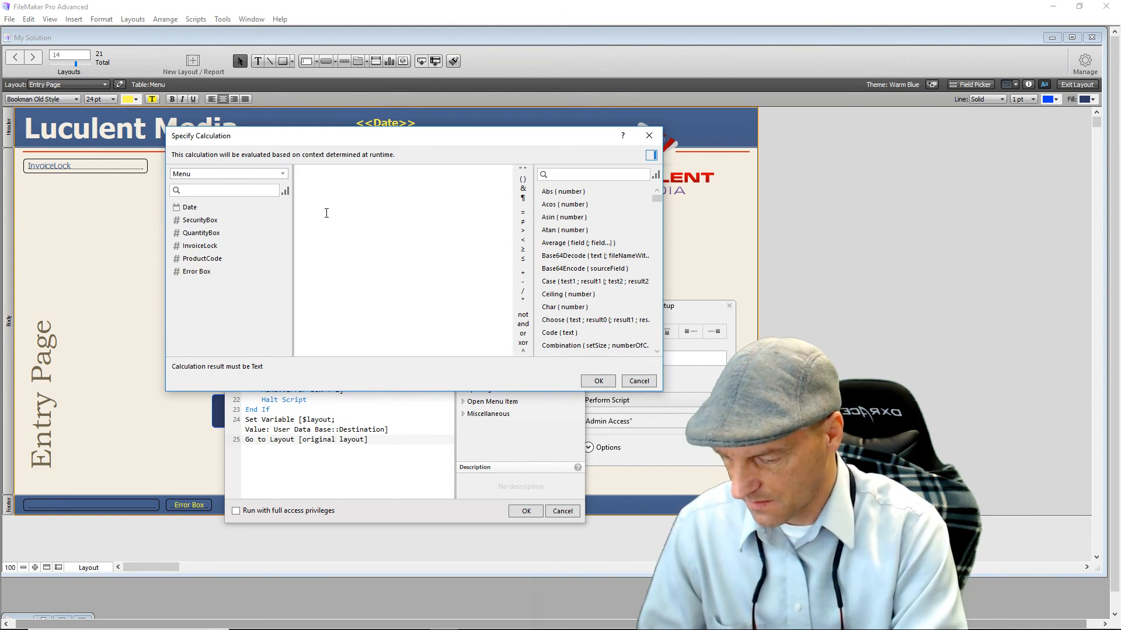
pyautogui.write('$layout')
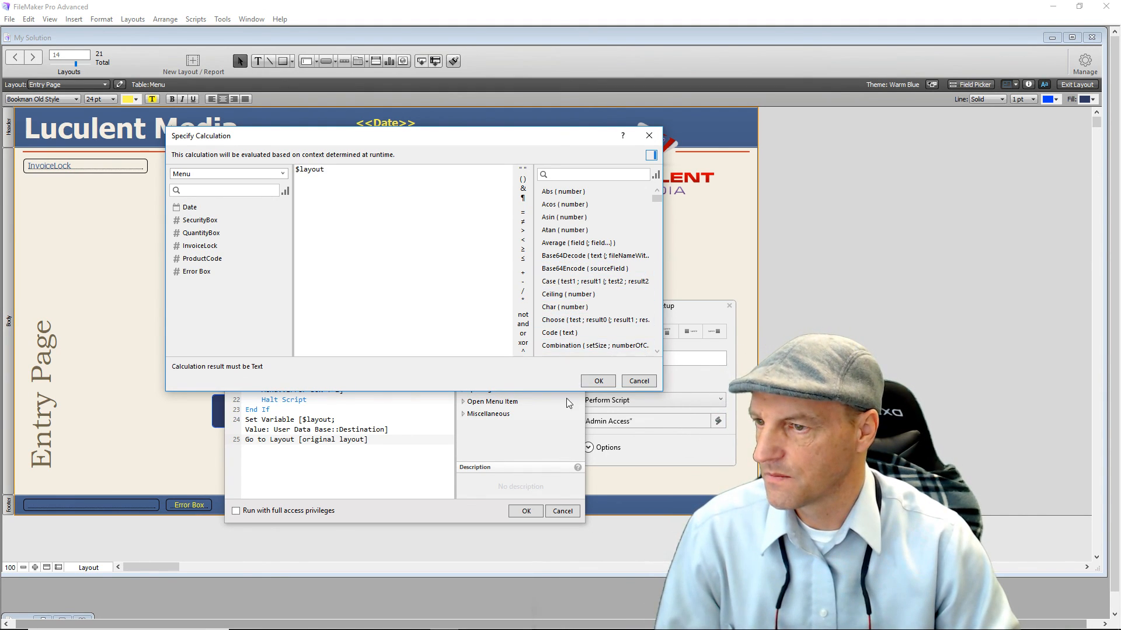
pyautogui.click(592, 381)
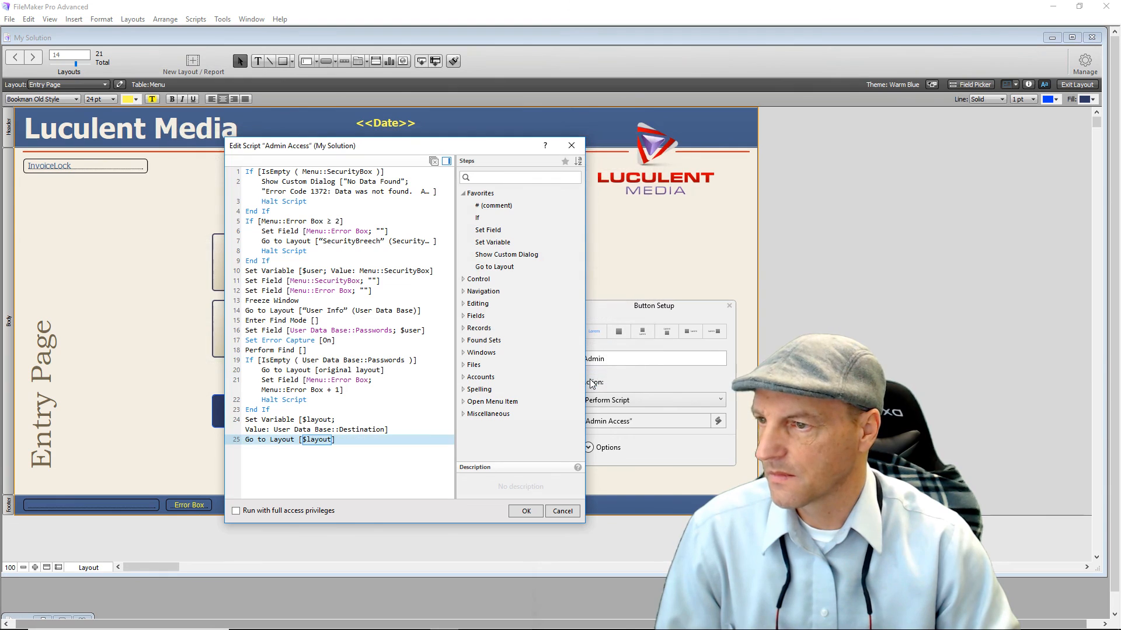
# Add Halt Script as line 26, right after Go to Layout [$layout].
pyautogui.click(283, 476)
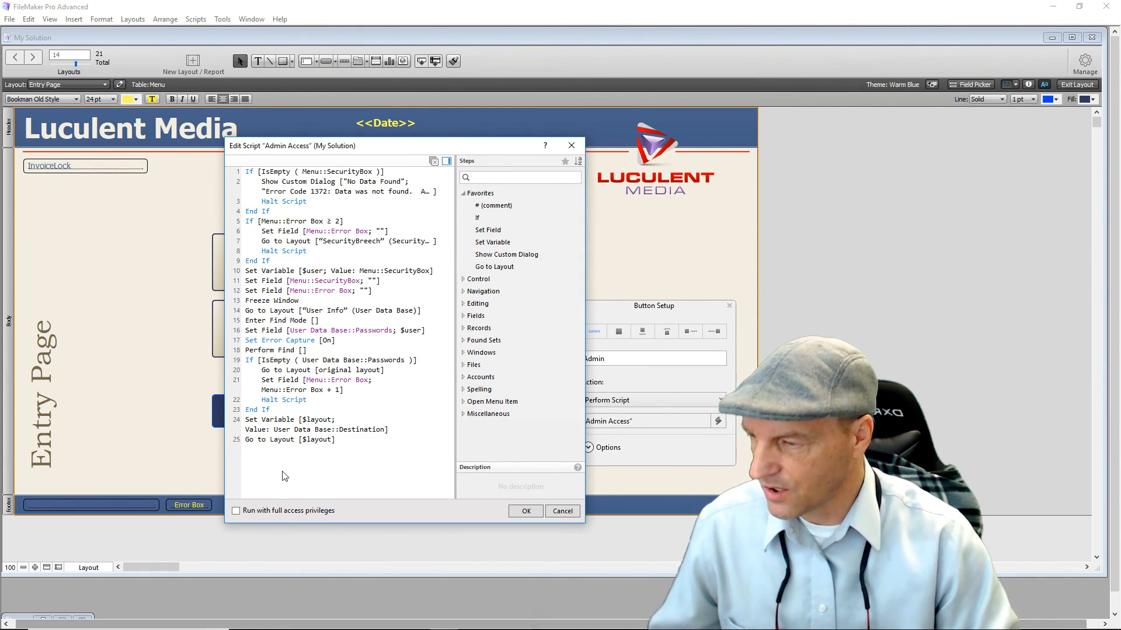
pyautogui.write('Halt')
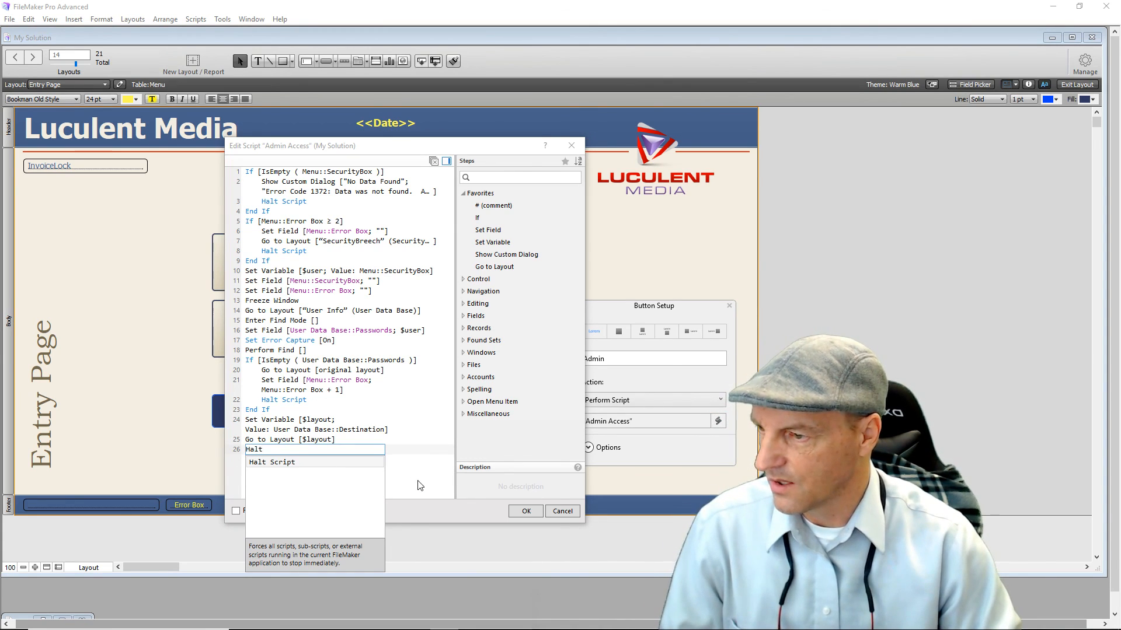
pyautogui.click(422, 486)
pyautogui.click(245, 464)
pyautogui.click(252, 452)
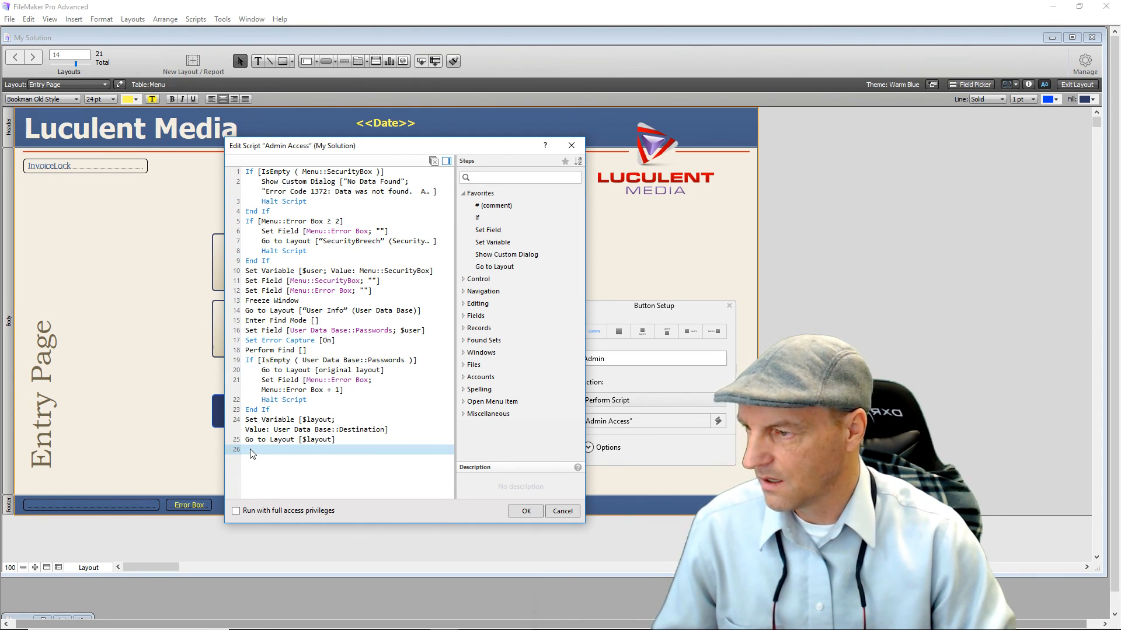
pyautogui.write('Hal')
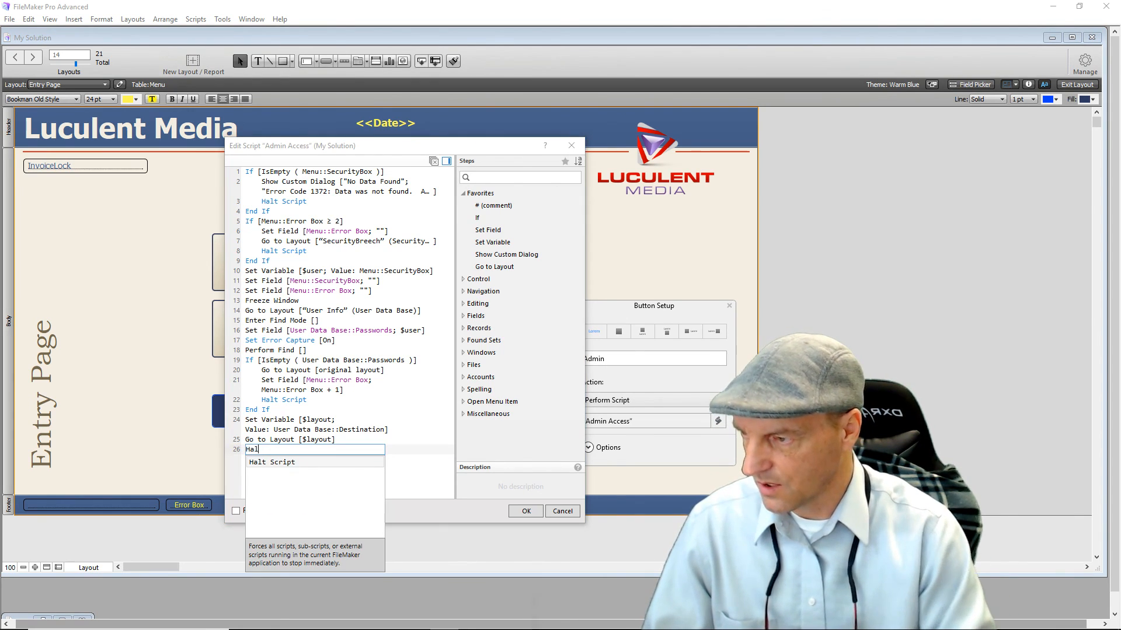
pyautogui.click(258, 464)
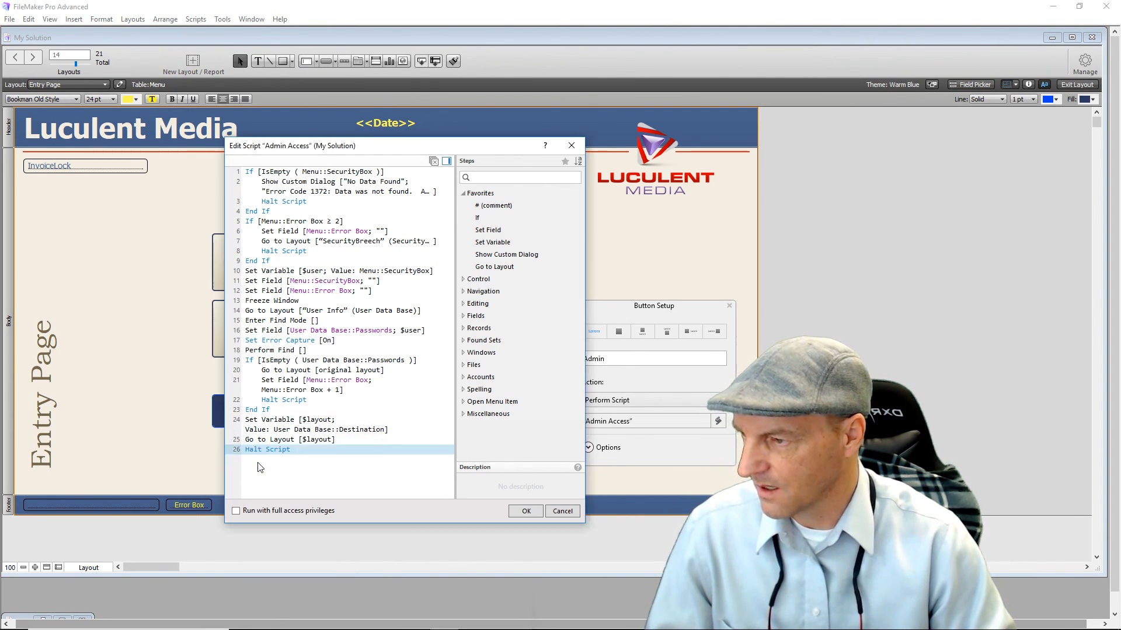
pyautogui.click(306, 472)
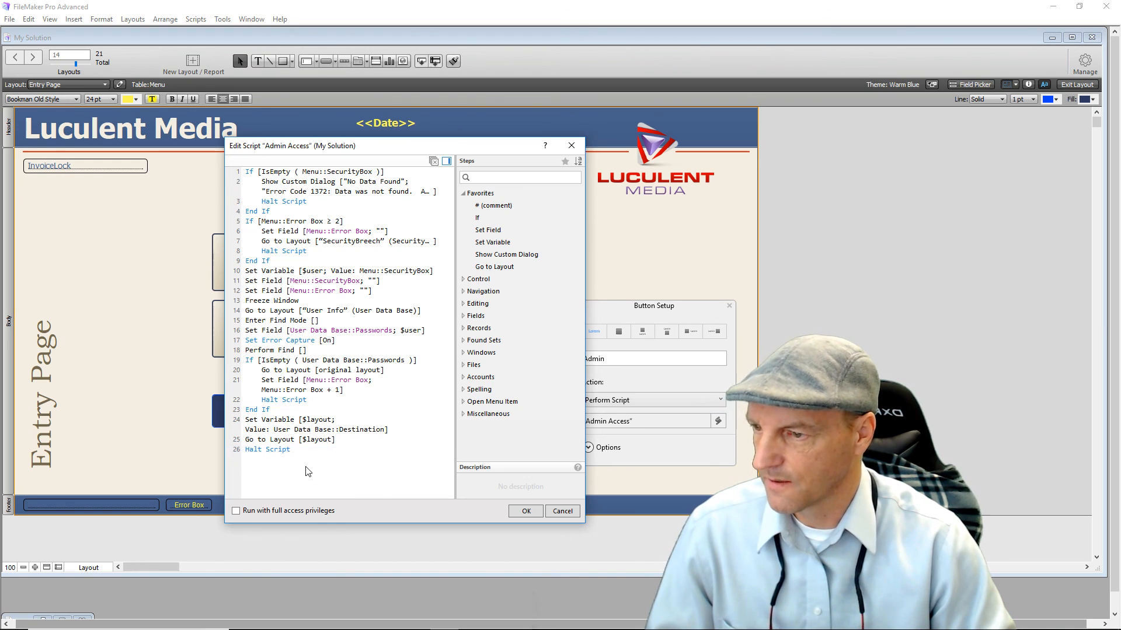
# Save the Admin Access script, close the button settings and switch to Browse mode.
pyautogui.click(523, 511)
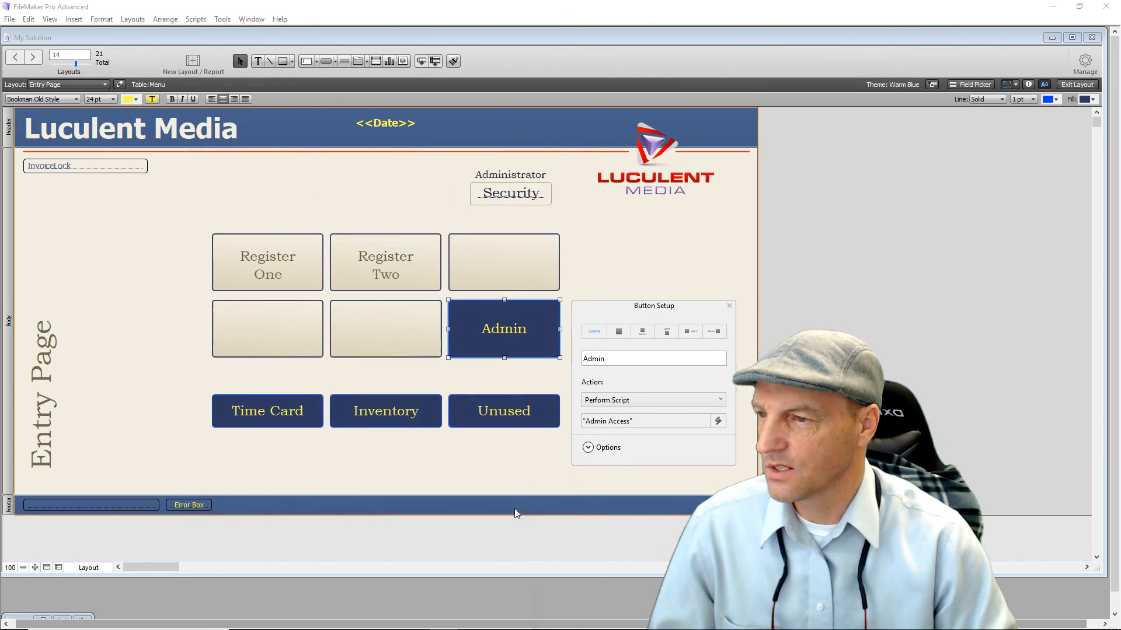
pyautogui.click(729, 306)
pyautogui.click(695, 270)
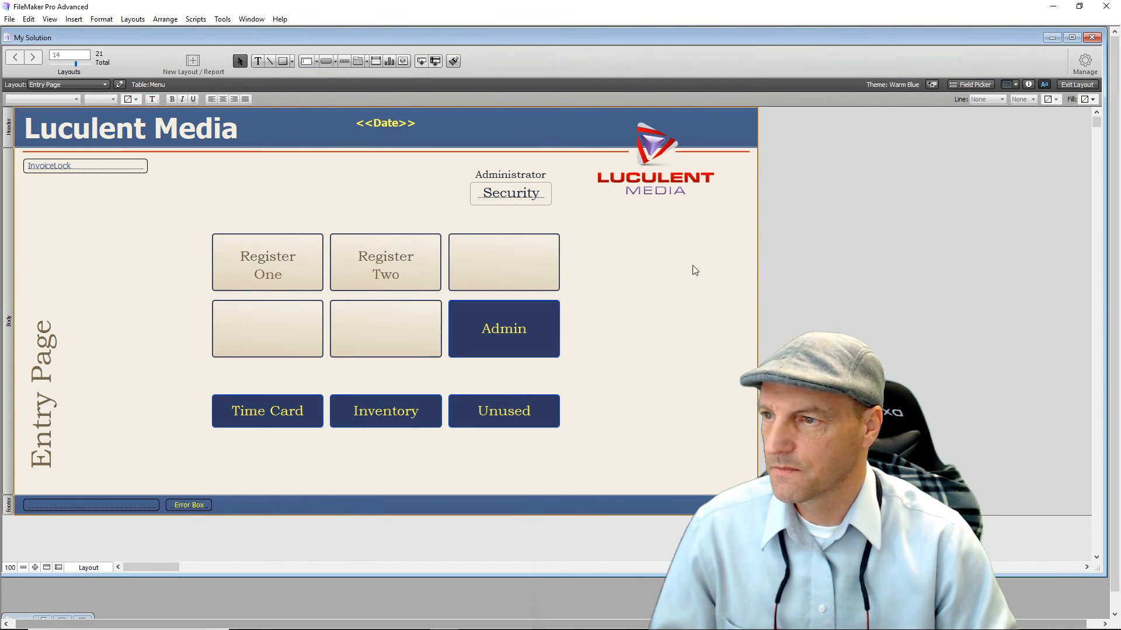
pyautogui.click(1076, 86)
# Test a wrong administrator passcode, then the correct one, reaching the Administration page.
pyautogui.click(494, 180)
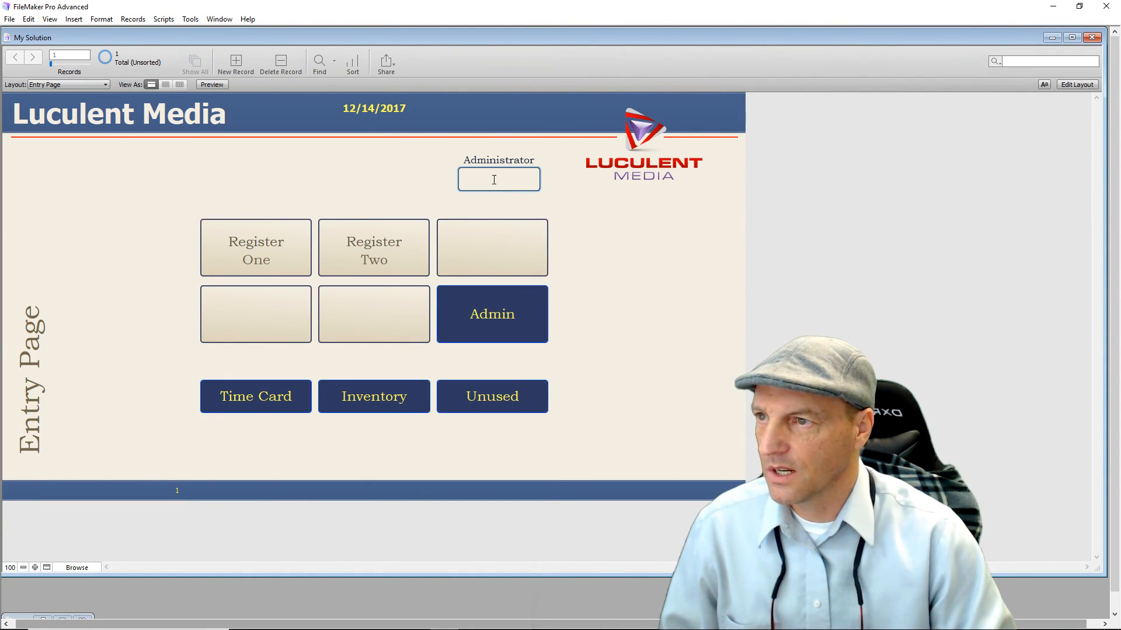
pyautogui.write('1235')
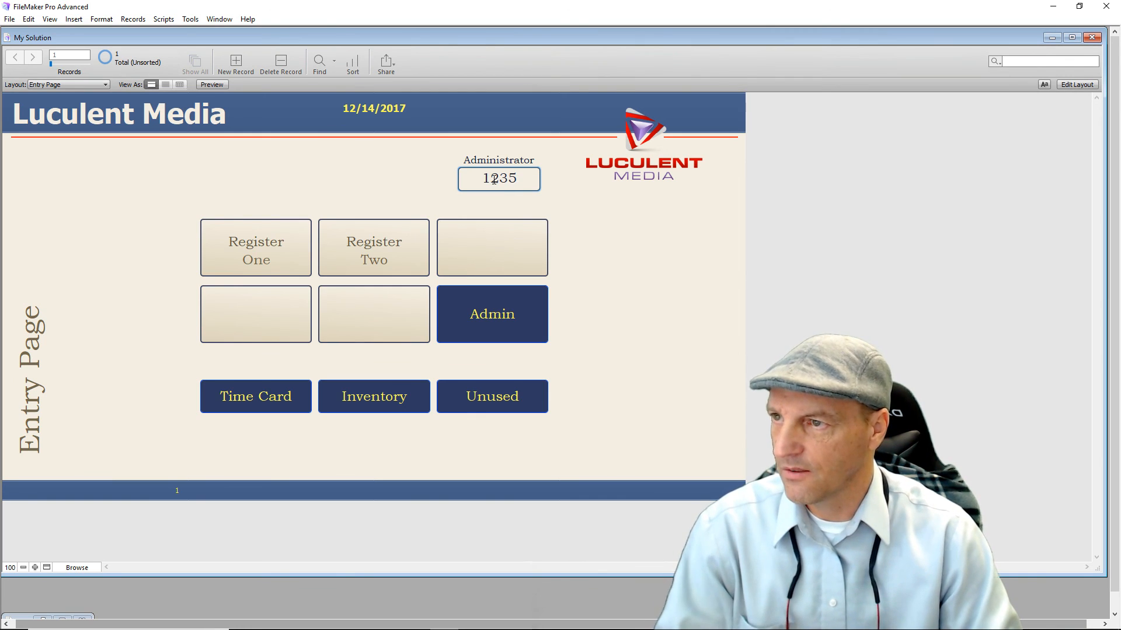
pyautogui.click(498, 321)
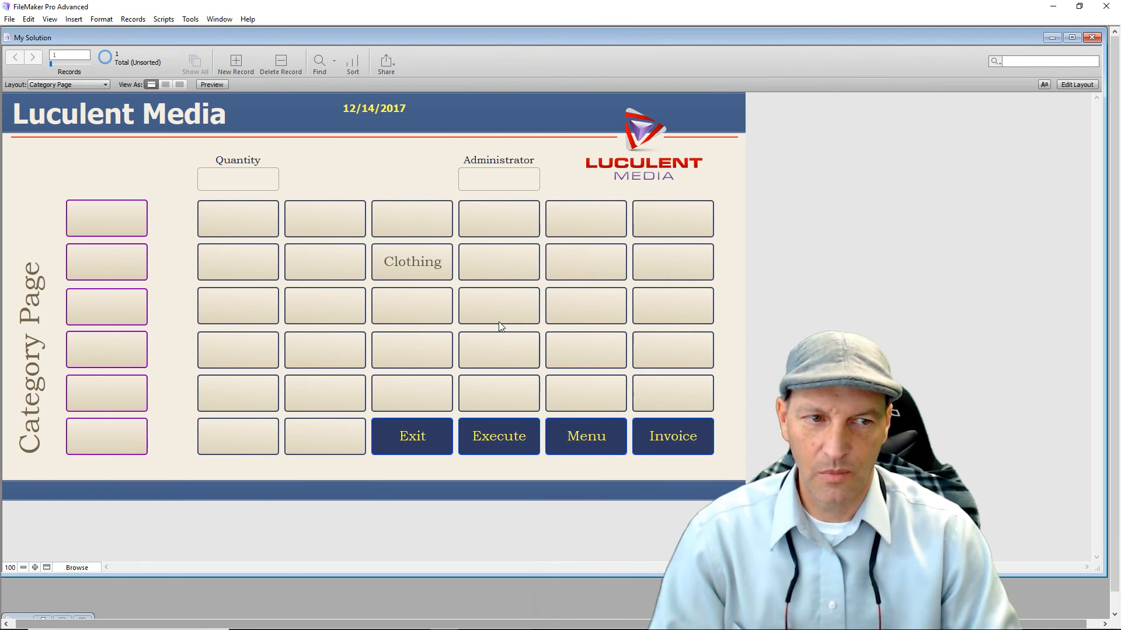
pyautogui.click(498, 177)
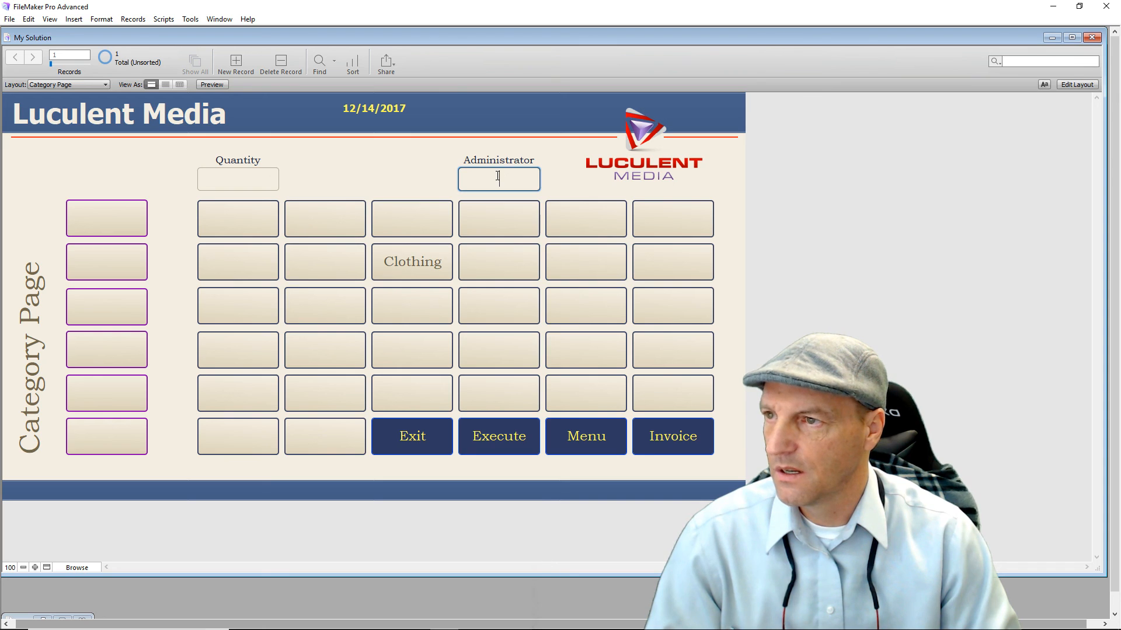
pyautogui.write('1234')
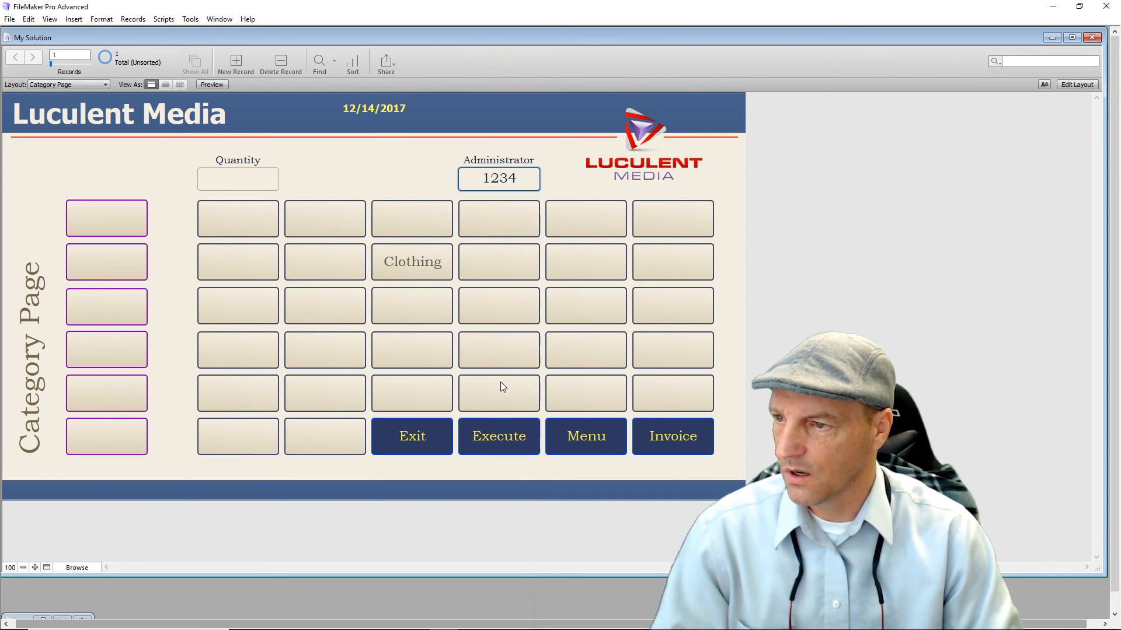
pyautogui.click(502, 436)
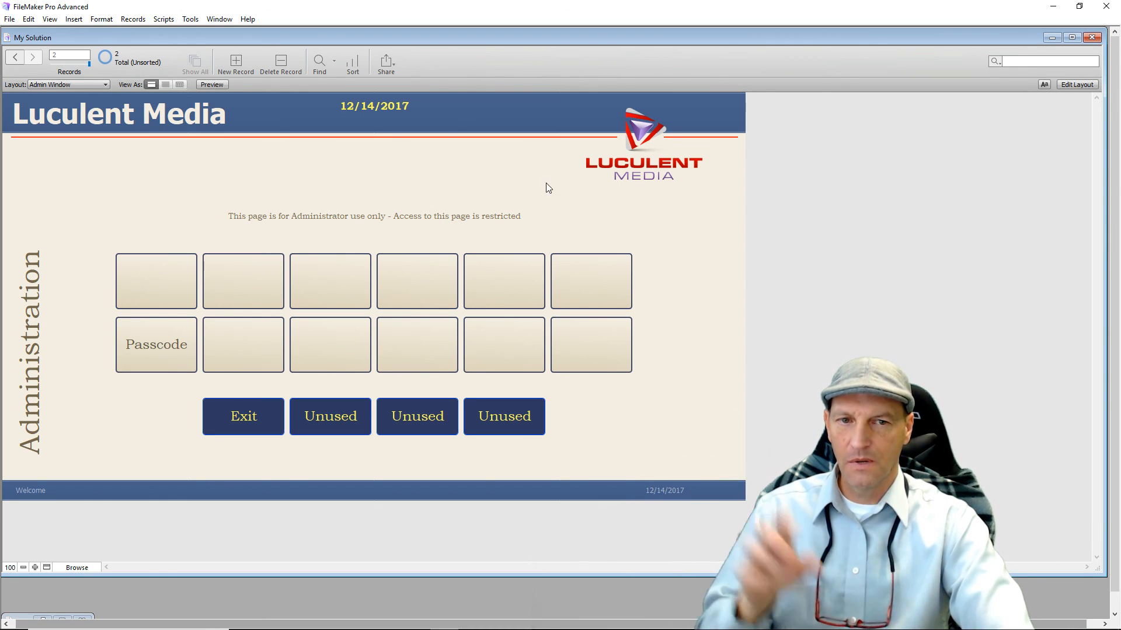
pyautogui.click(272, 416)
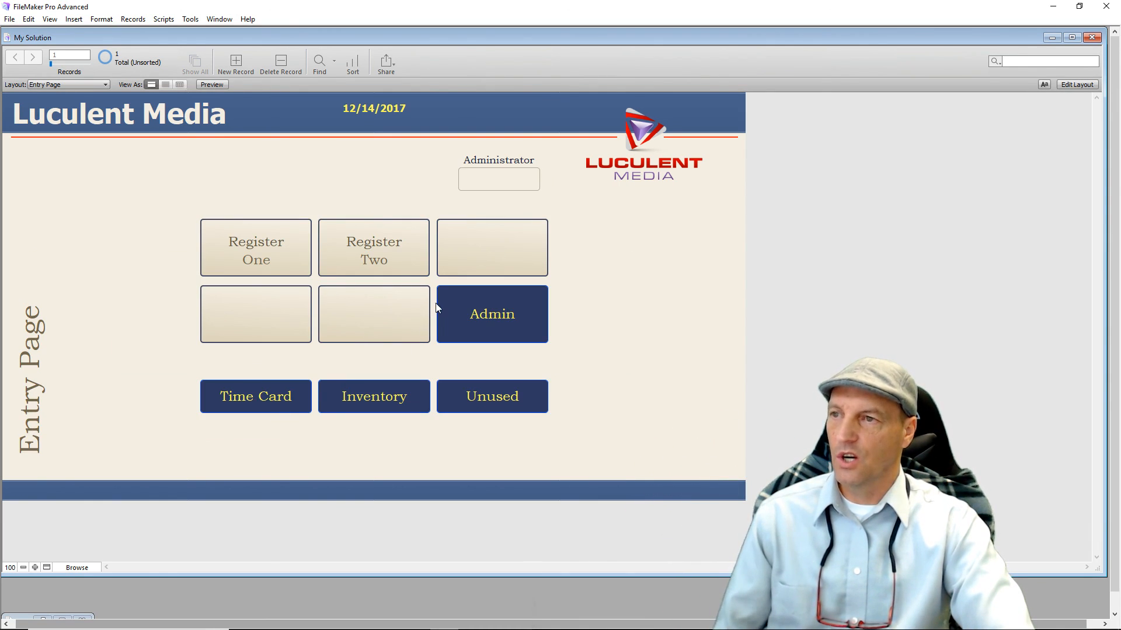
pyautogui.click(490, 185)
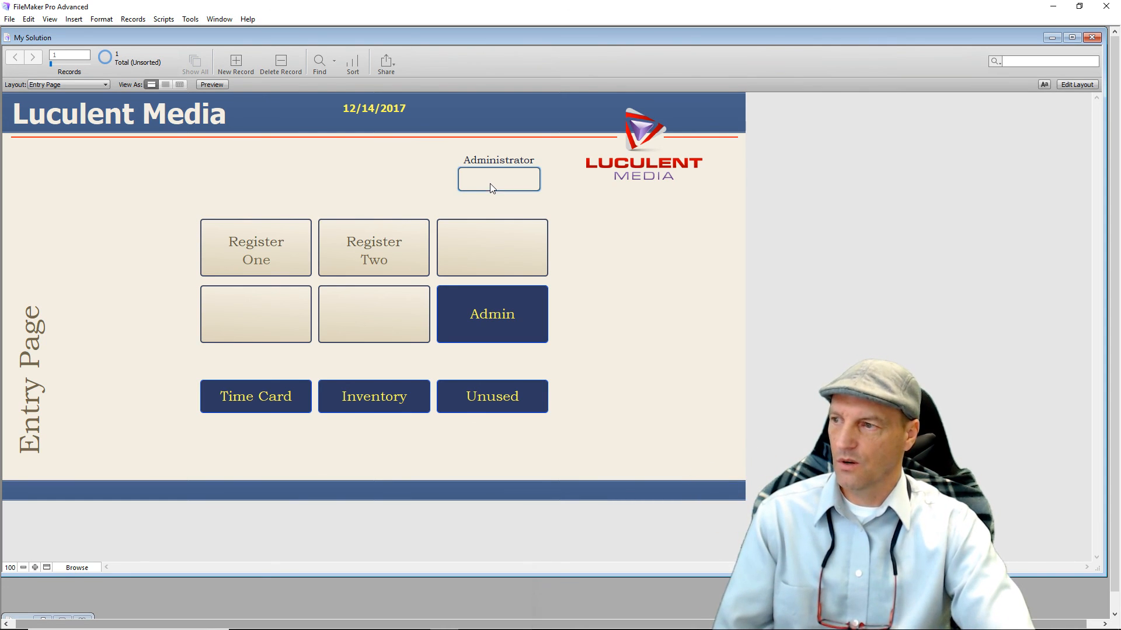
pyautogui.write('1234')
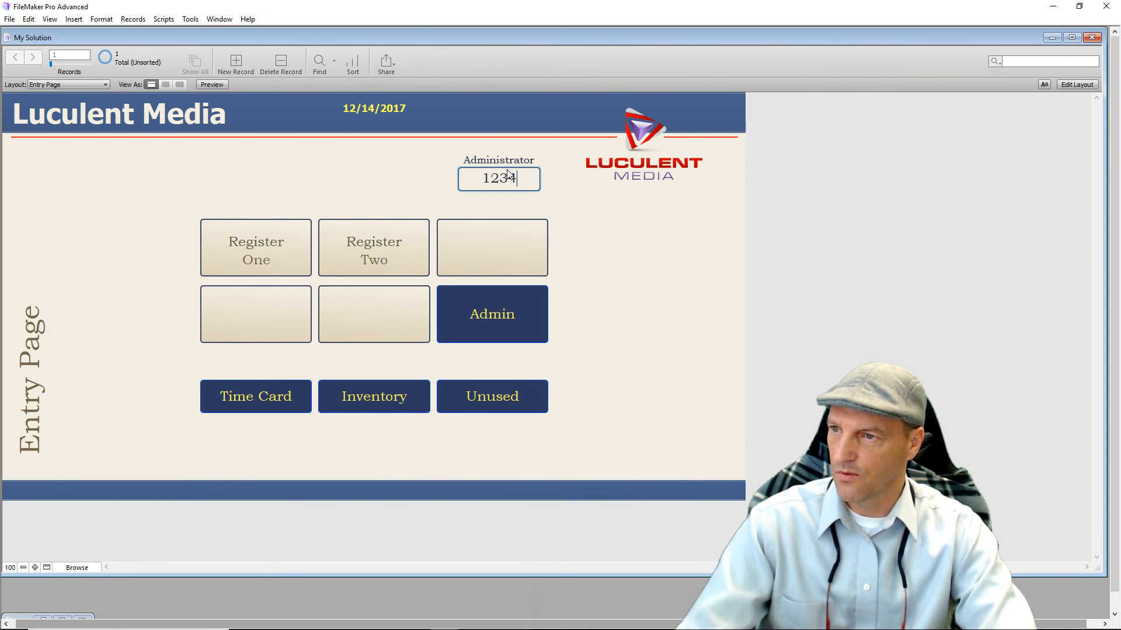
pyautogui.click(483, 321)
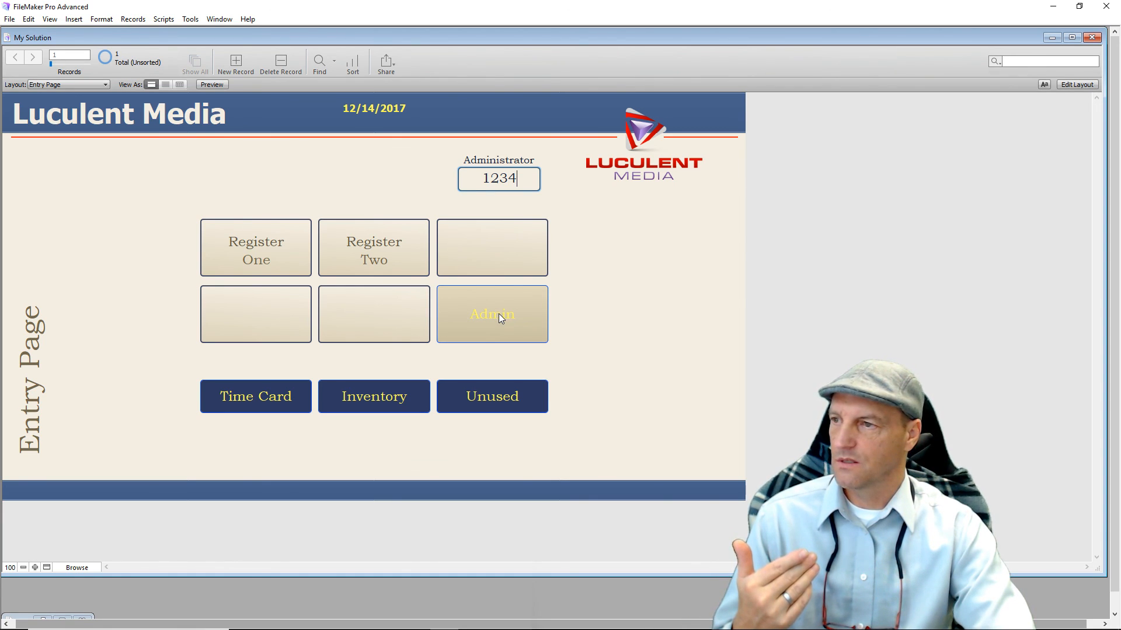
pyautogui.click(498, 313)
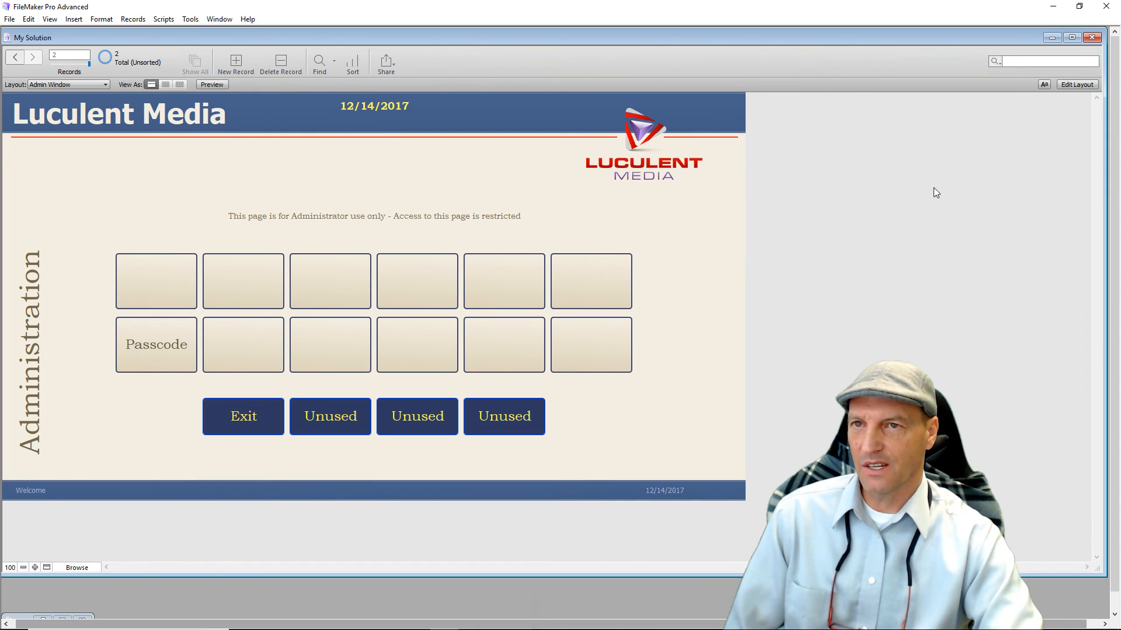
pyautogui.click(1077, 84)
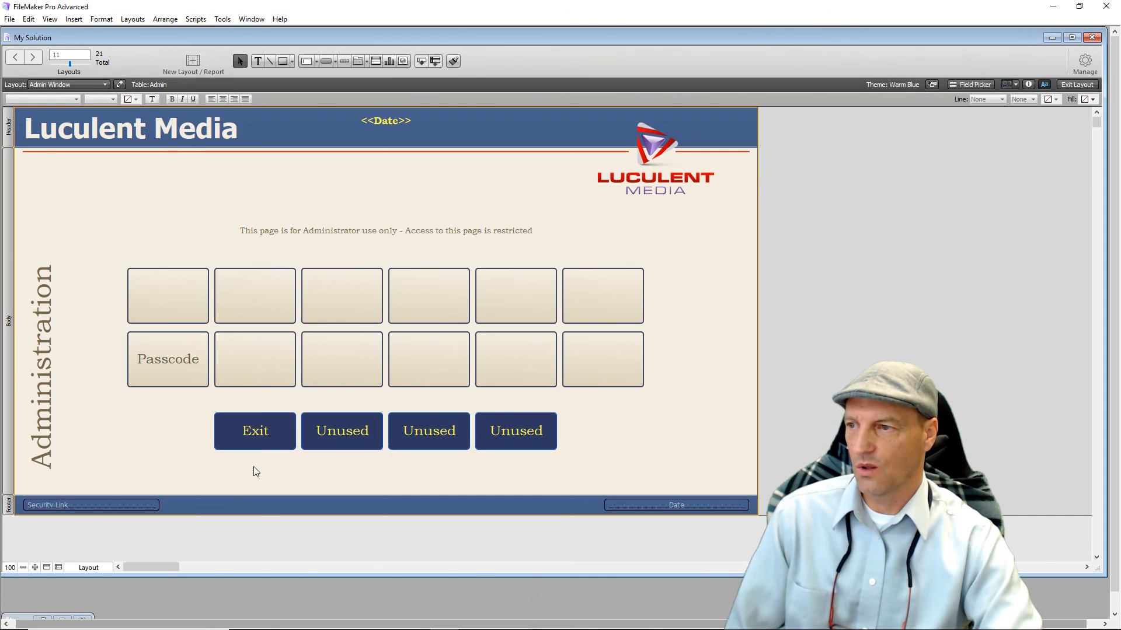
pyautogui.click(266, 442)
pyautogui.doubleClick(265, 441)
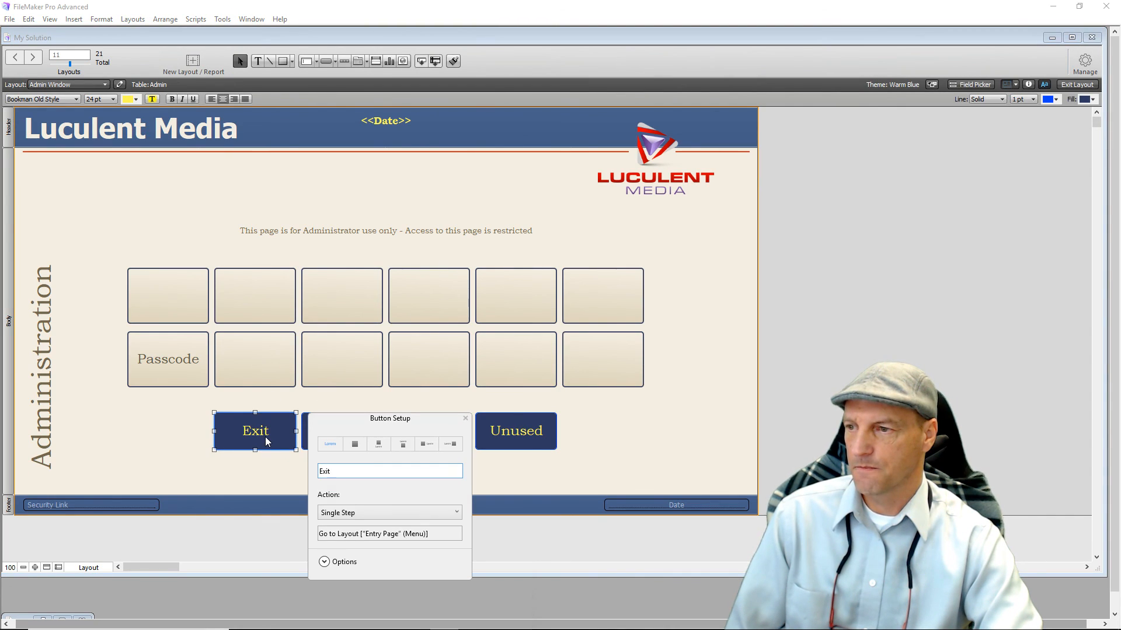
pyautogui.click(117, 442)
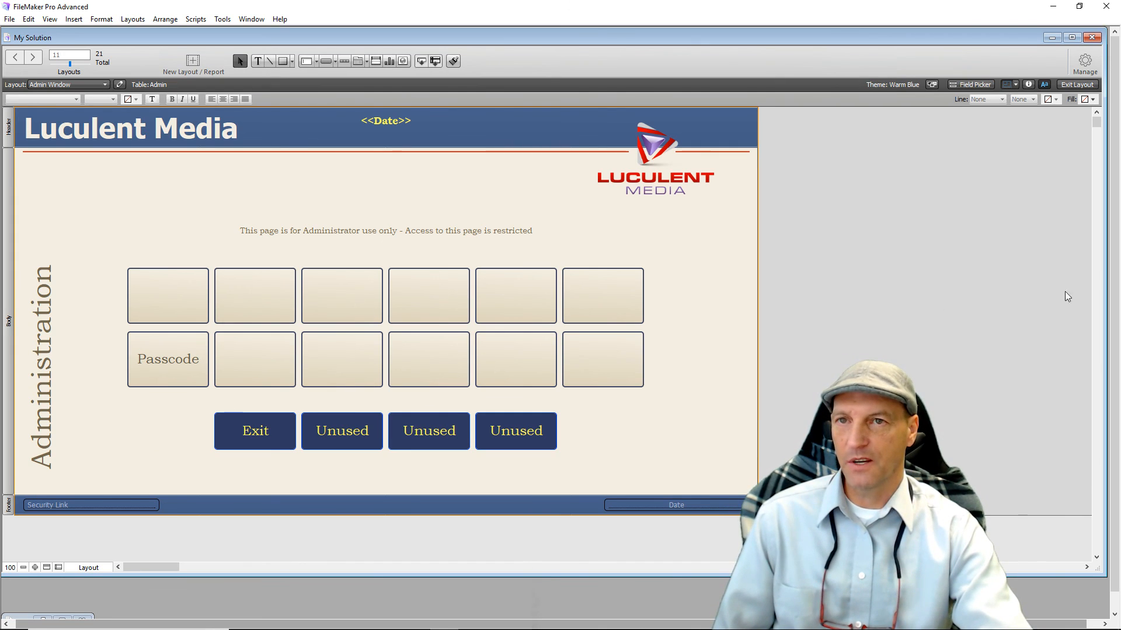
pyautogui.click(1076, 84)
# Exit Administration and navigate through Register One to the invoice register layout.
pyautogui.click(257, 427)
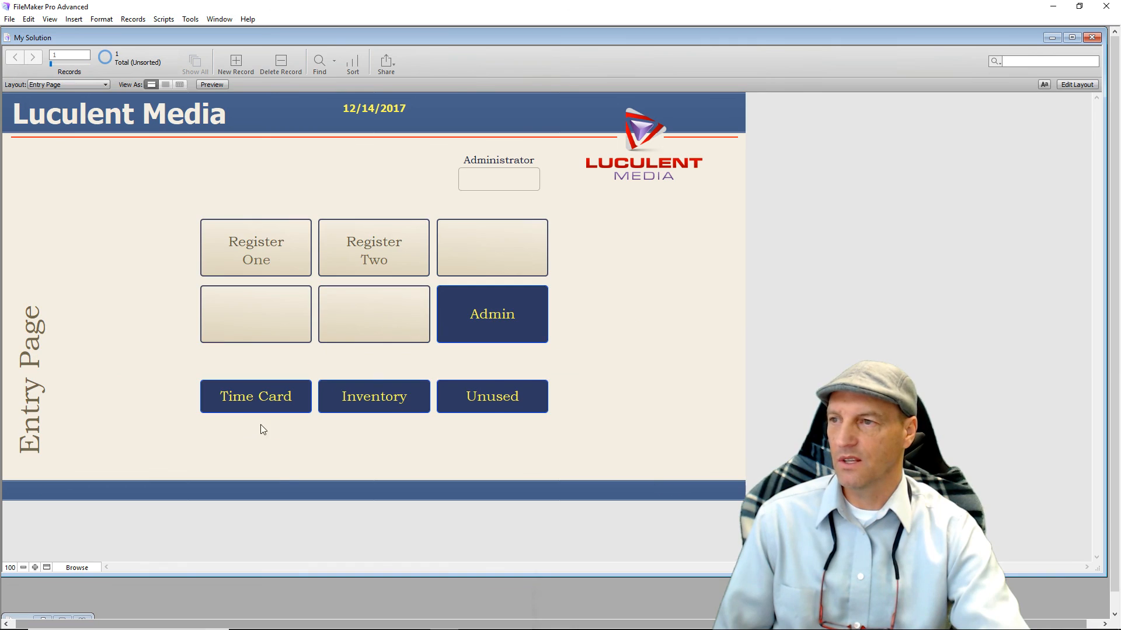
pyautogui.click(501, 181)
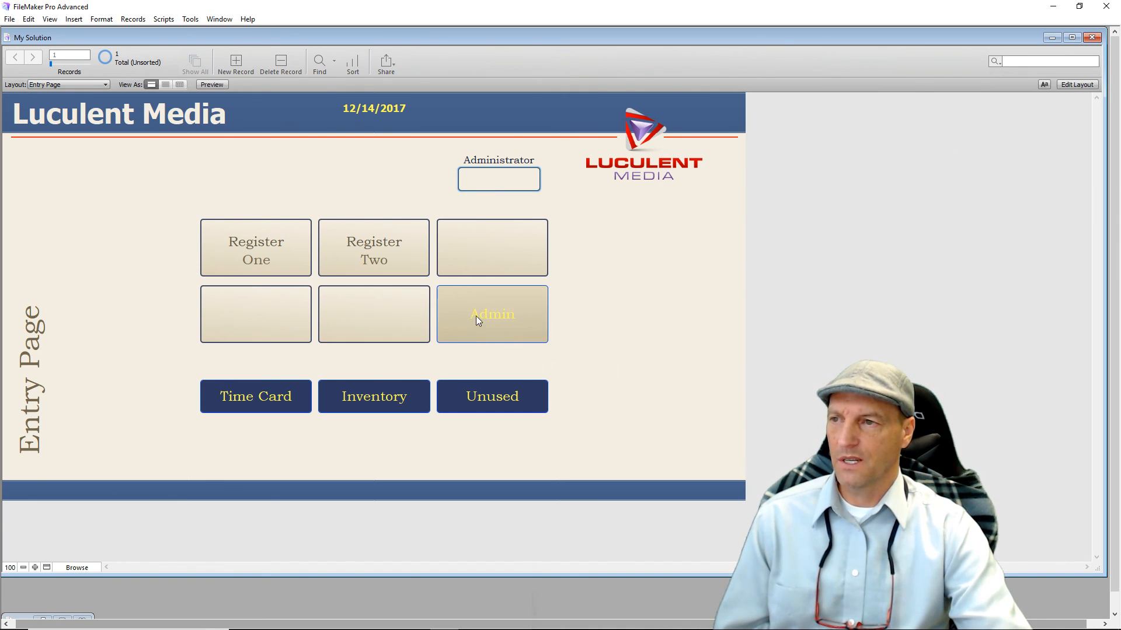
pyautogui.click(275, 256)
pyautogui.click(656, 436)
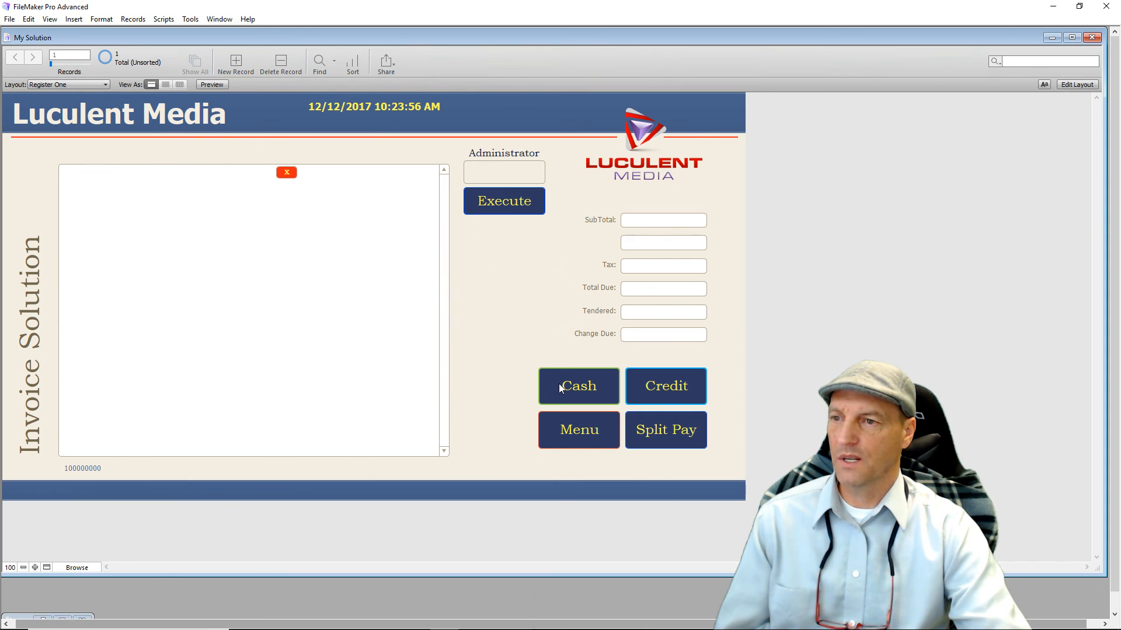
# Try the register's Menu action and Tendered field, then switch Register One to Layout mode.
pyautogui.click(569, 430)
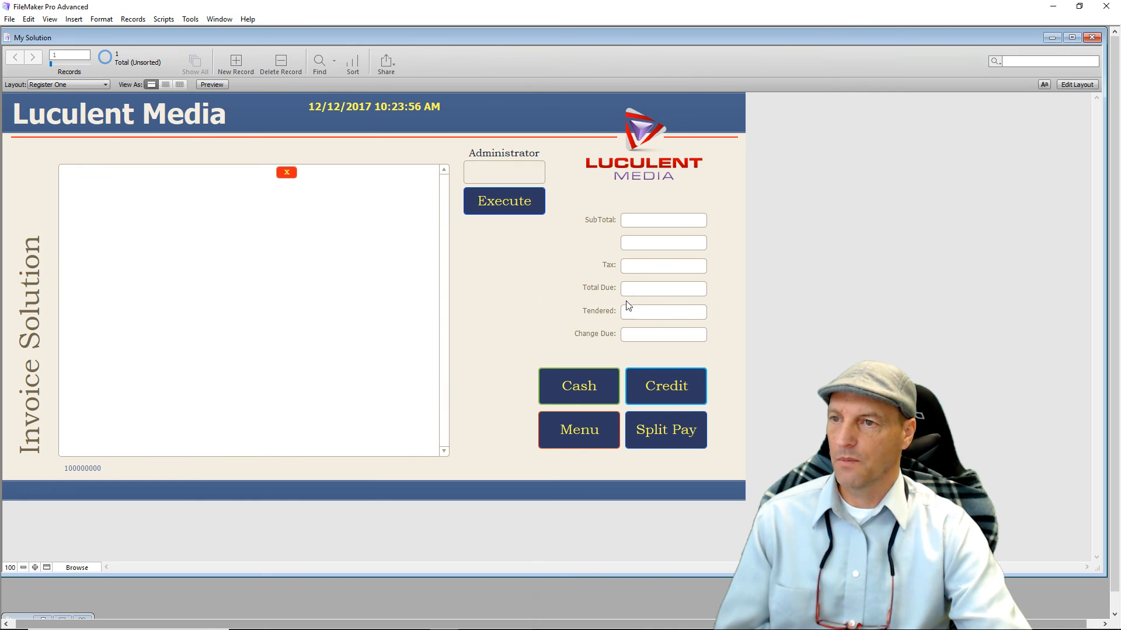
pyautogui.click(659, 311)
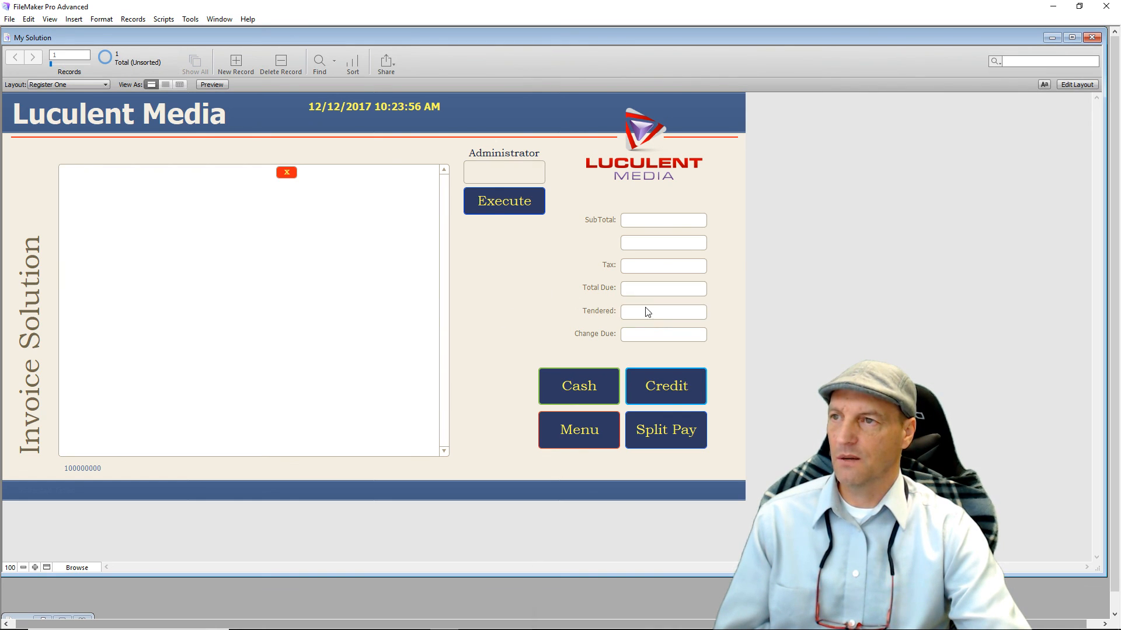
pyautogui.click(500, 286)
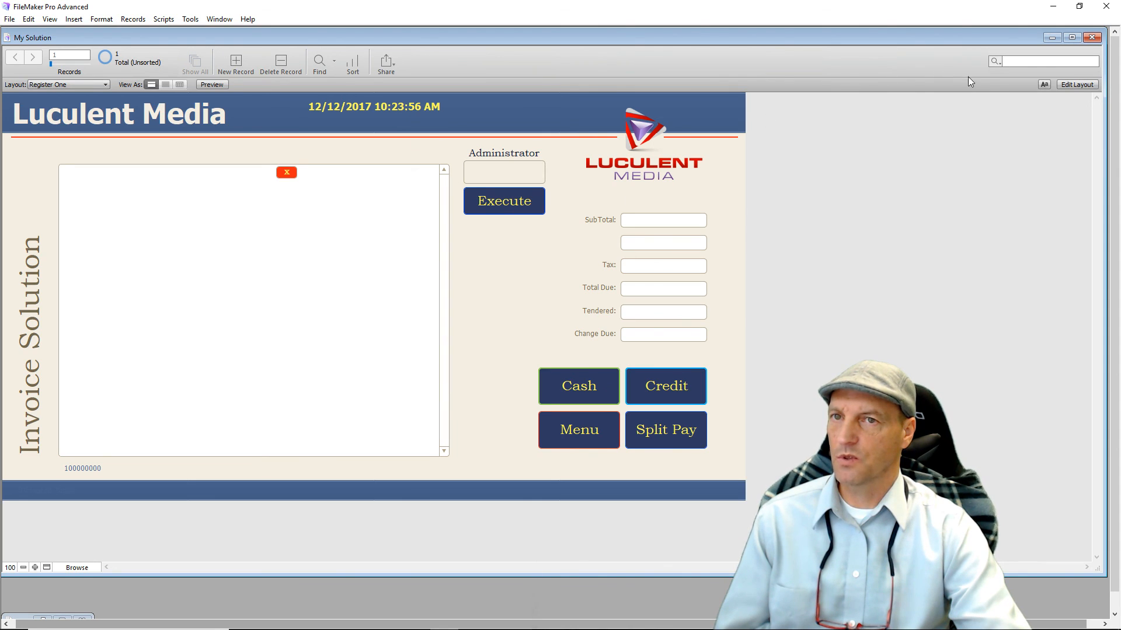
pyautogui.click(1069, 86)
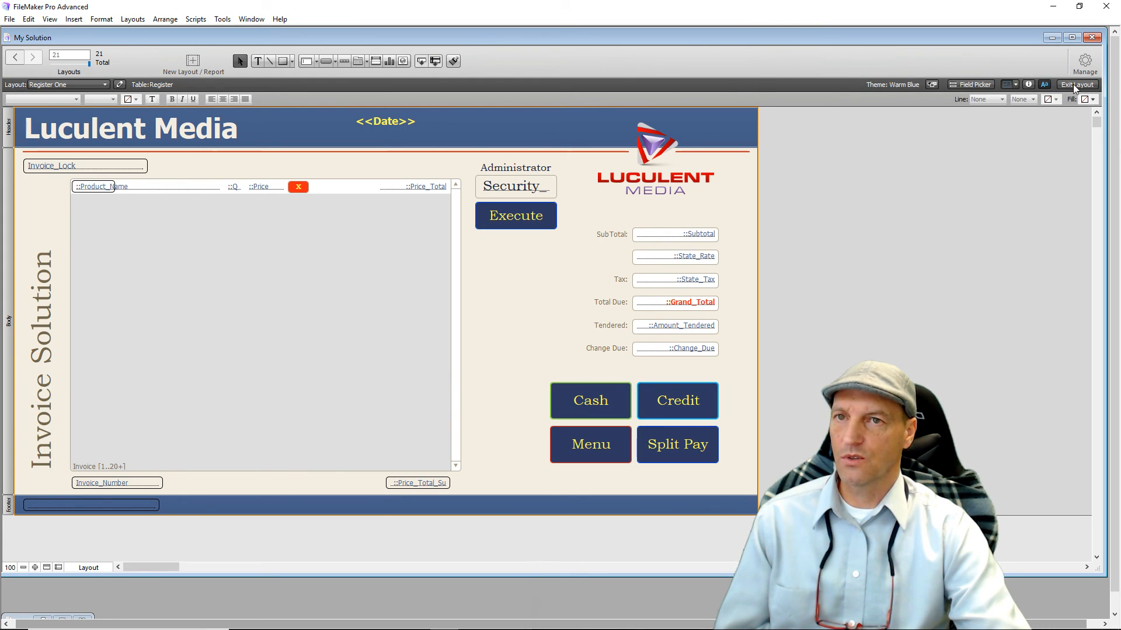
# In Manage Database, open the Register Date field's options and cancel the Looked-up value settings.
pyautogui.click(1084, 63)
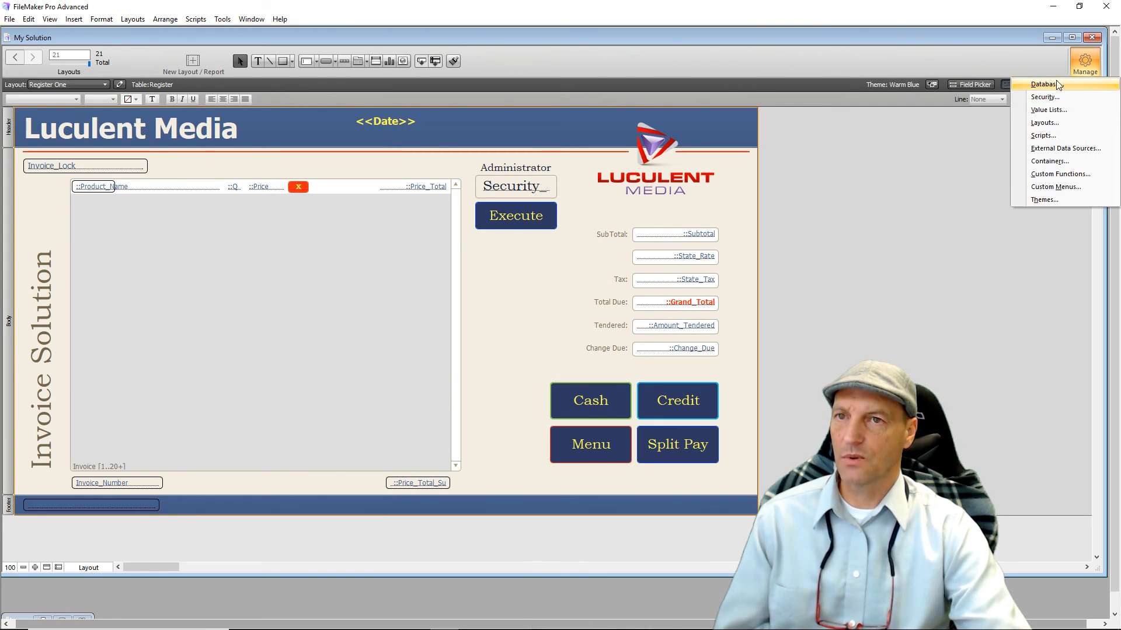
pyautogui.click(1057, 85)
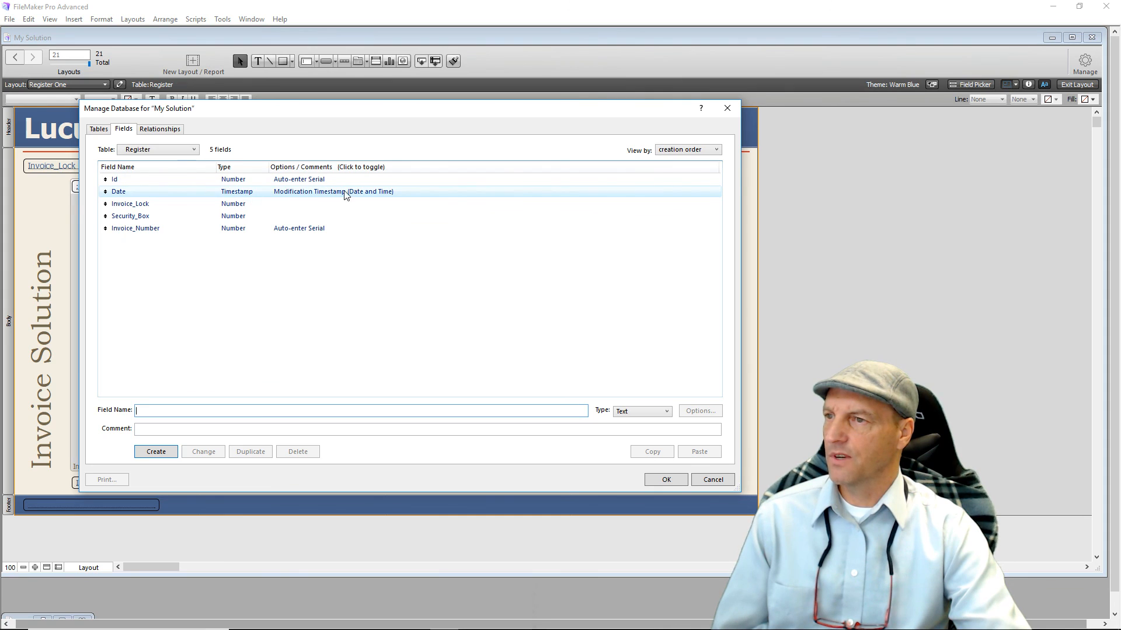
pyautogui.click(325, 195)
pyautogui.doubleClick(325, 195)
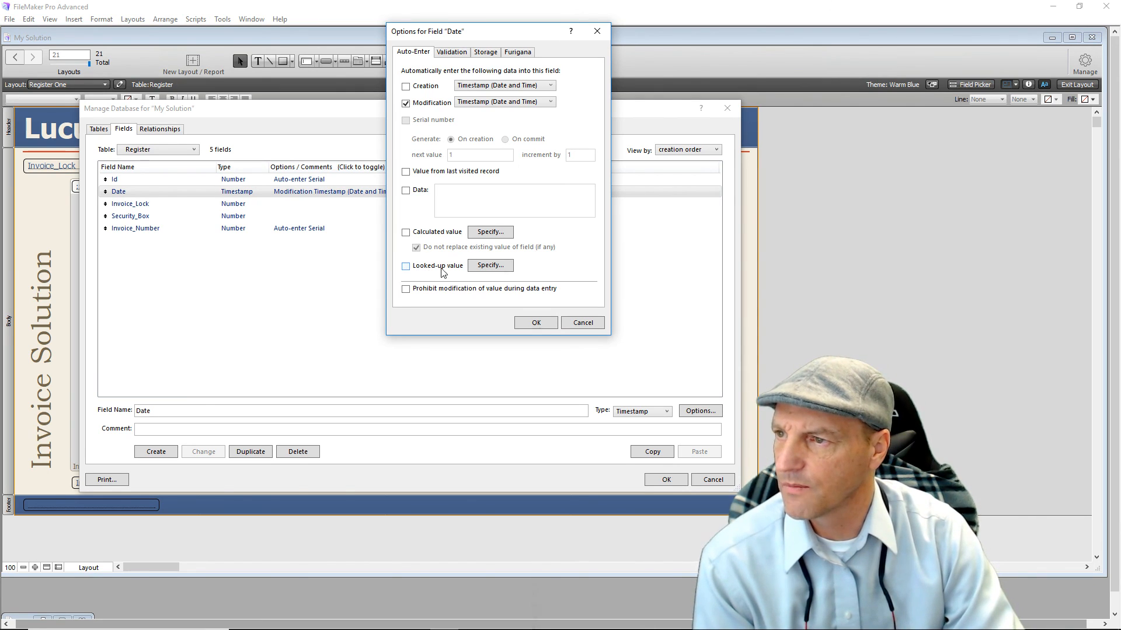
pyautogui.click(406, 267)
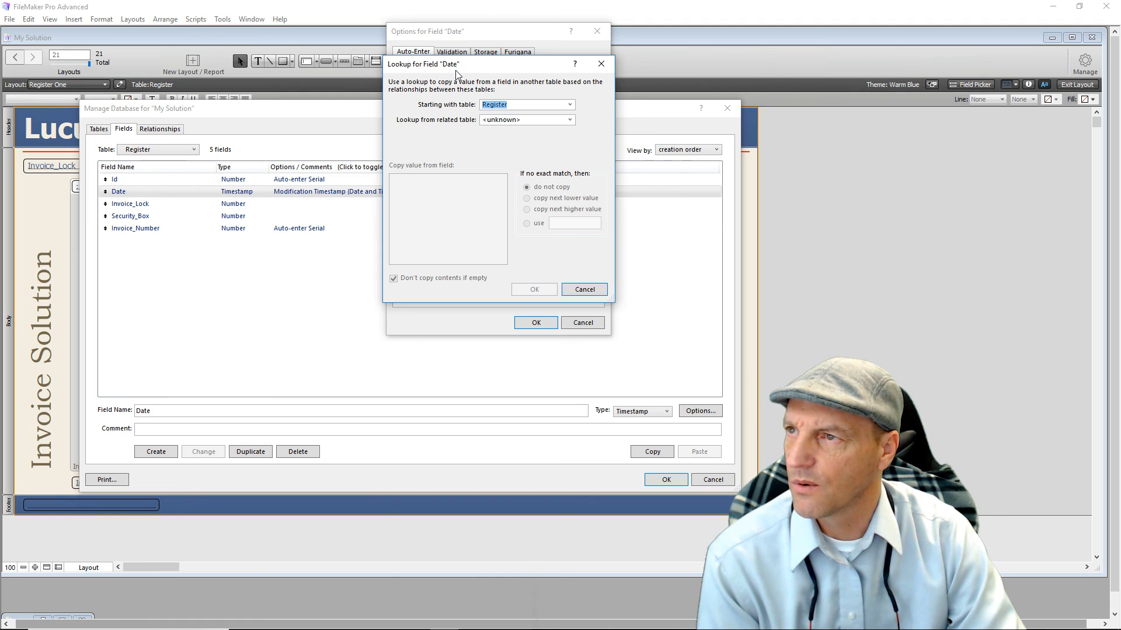
pyautogui.click(575, 290)
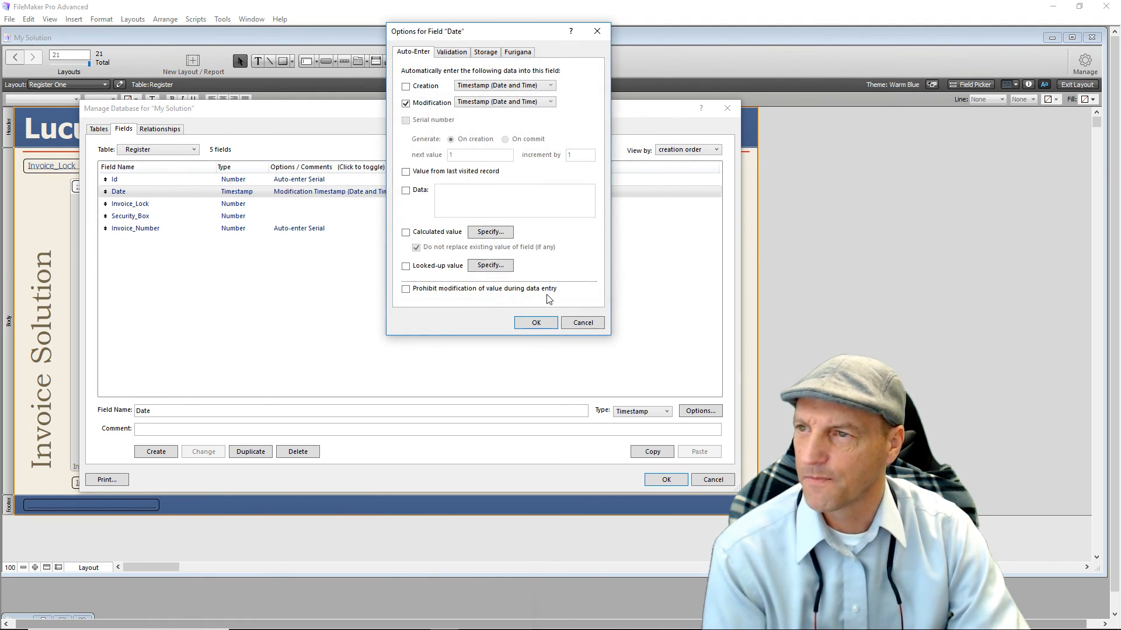
# Cancel the Date field options, close Manage Database, and exit Layout mode.
pyautogui.click(579, 323)
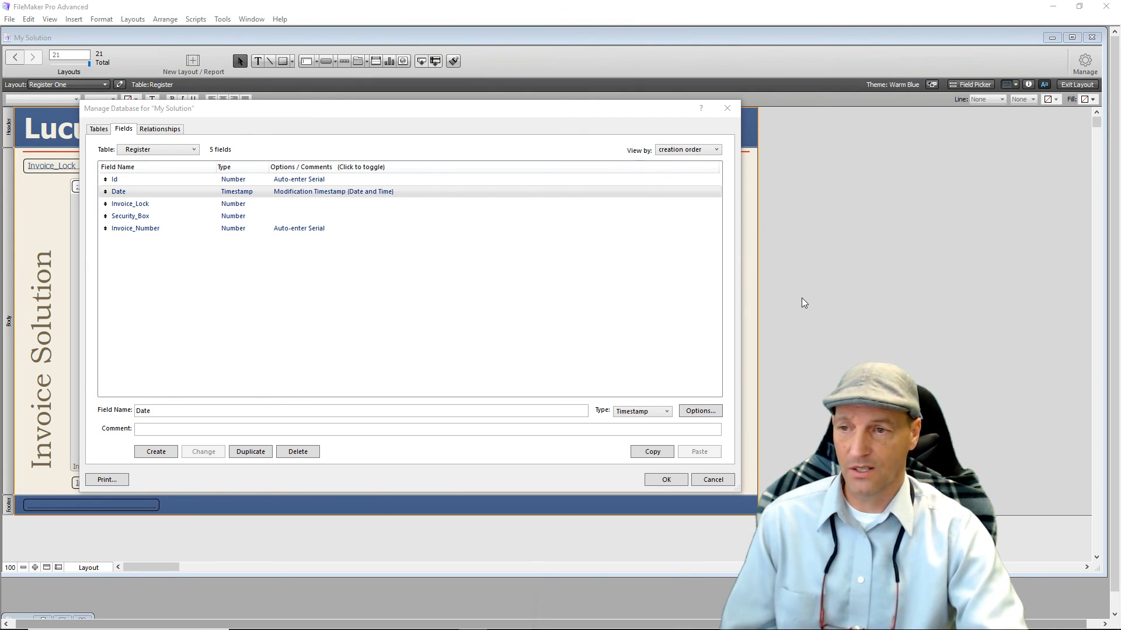
pyautogui.click(677, 482)
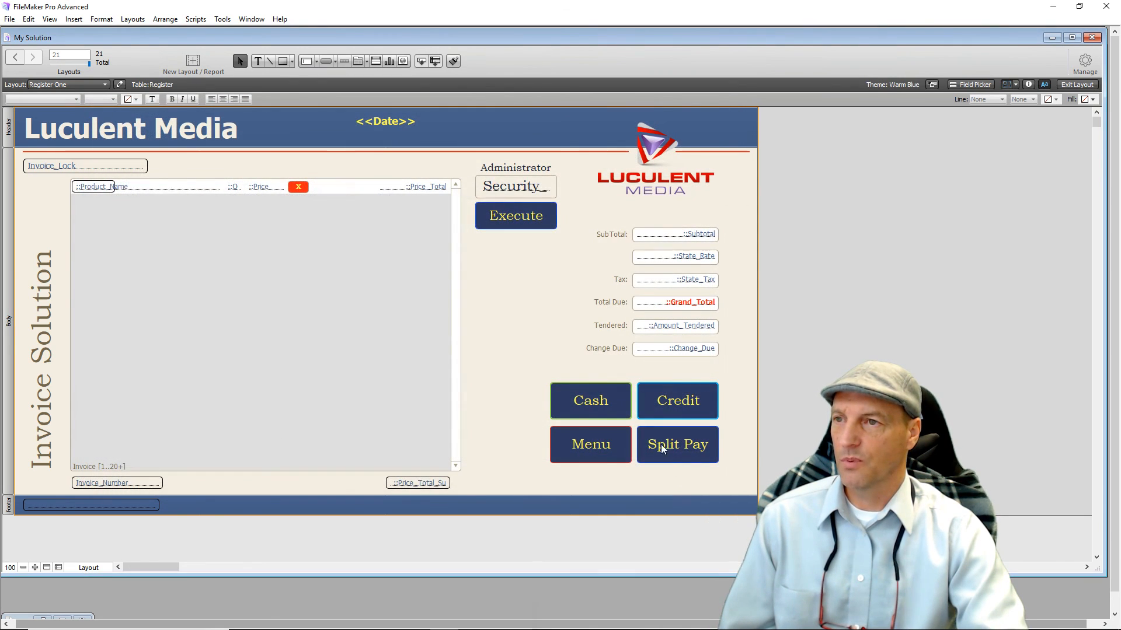
pyautogui.click(1077, 84)
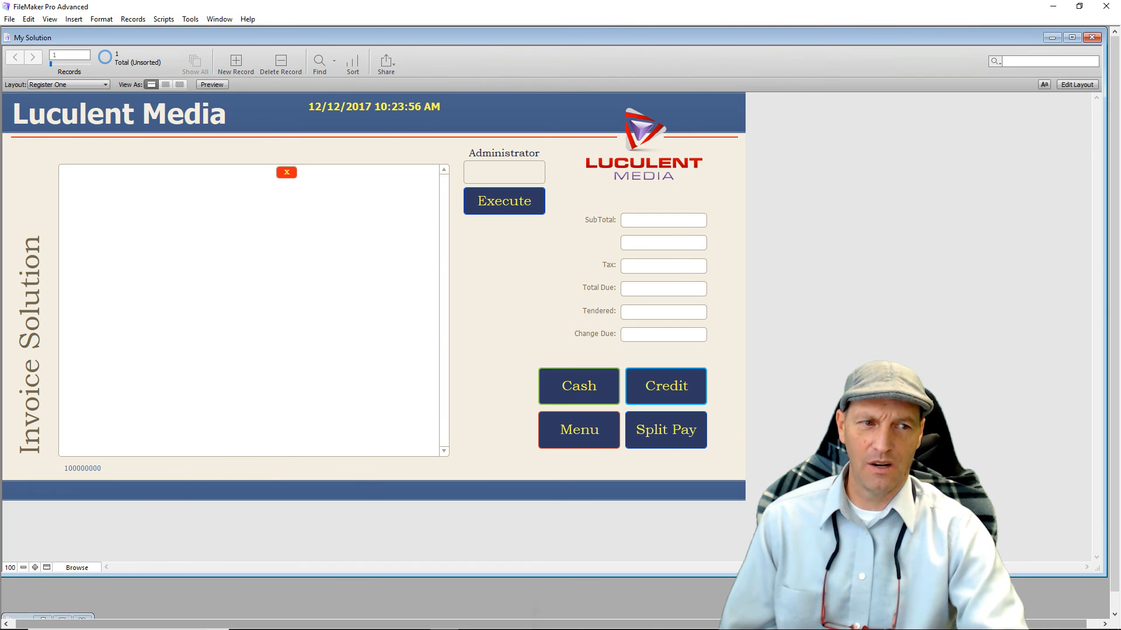